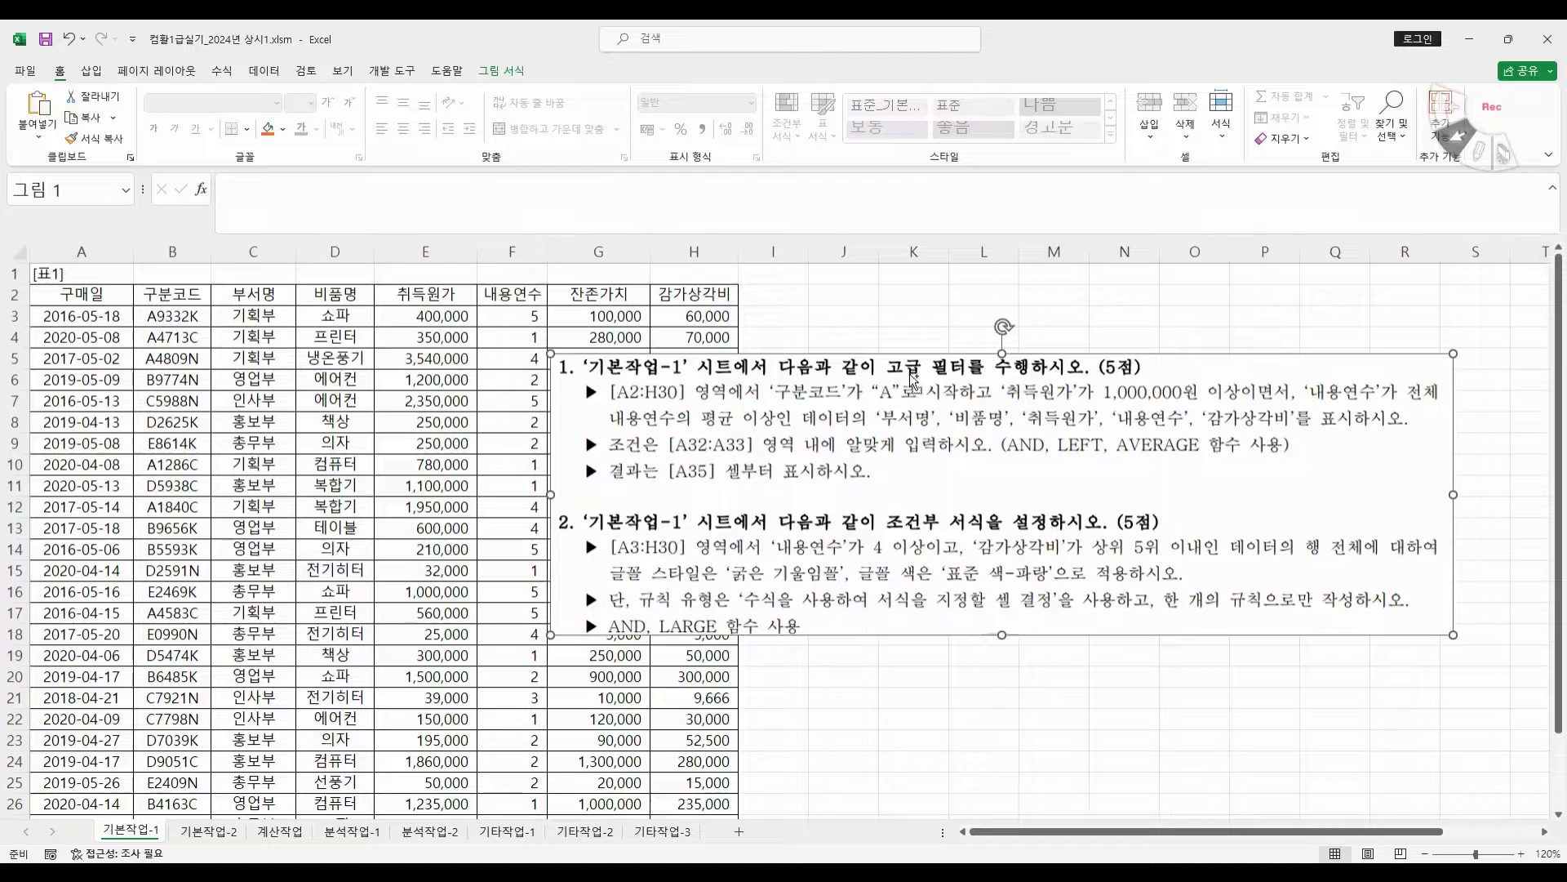
key(ctrl+2)
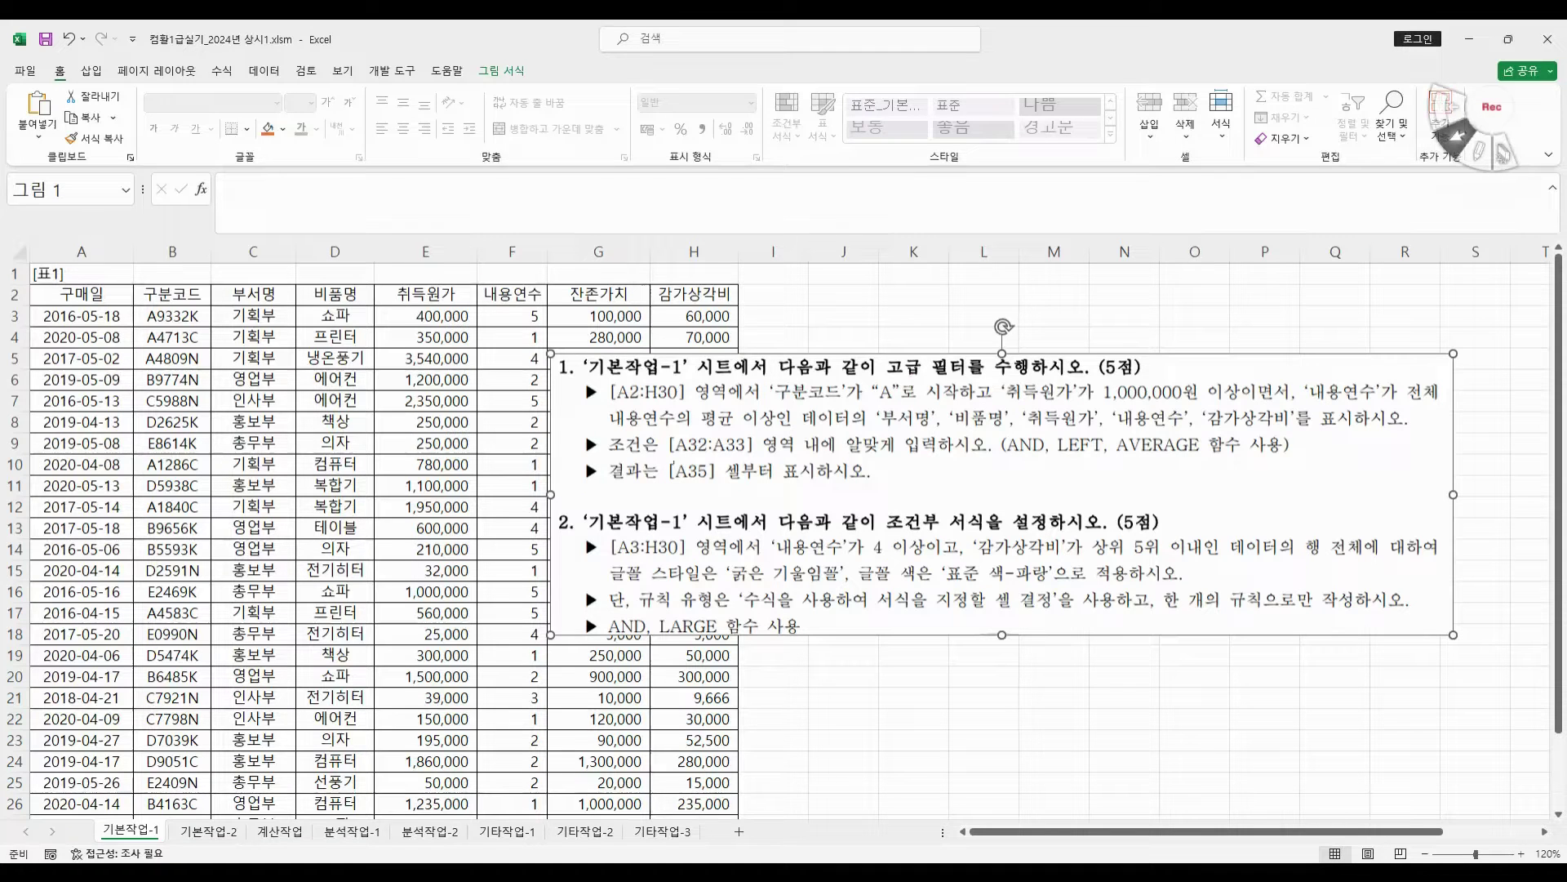
mouse_move(660, 452)
mouse_down()
mouse_move(752, 452)
mouse_move(681, 434)
mouse_move(671, 452)
mouse_up()
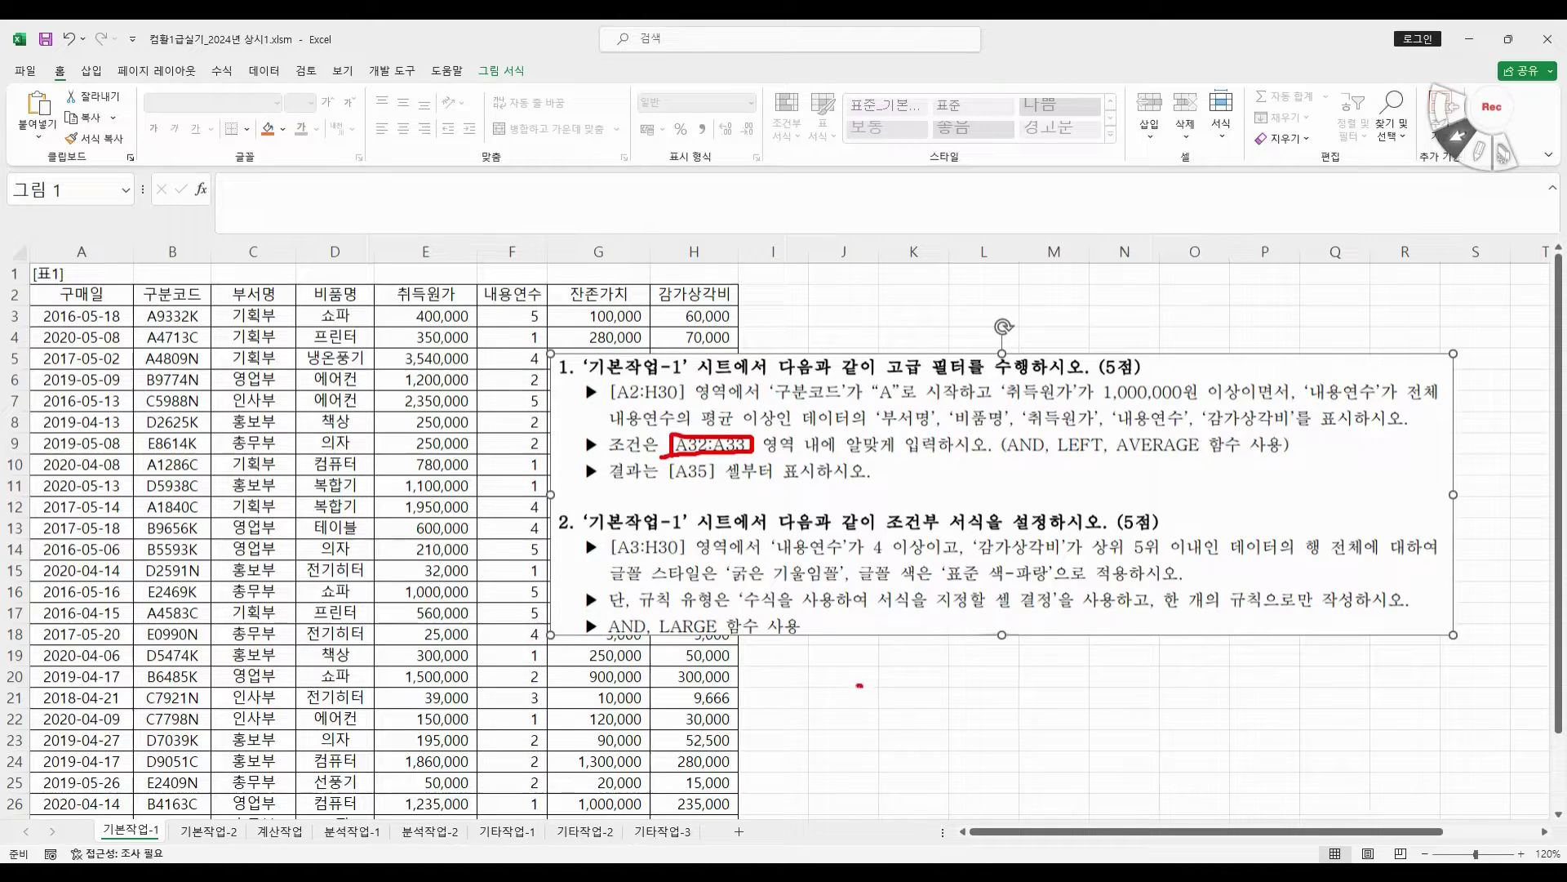
mouse_move(860, 685)
mouse_down()
mouse_move(810, 684)
mouse_move(856, 671)
mouse_move(860, 684)
mouse_move(815, 709)
mouse_move(887, 710)
mouse_move(802, 696)
mouse_up()
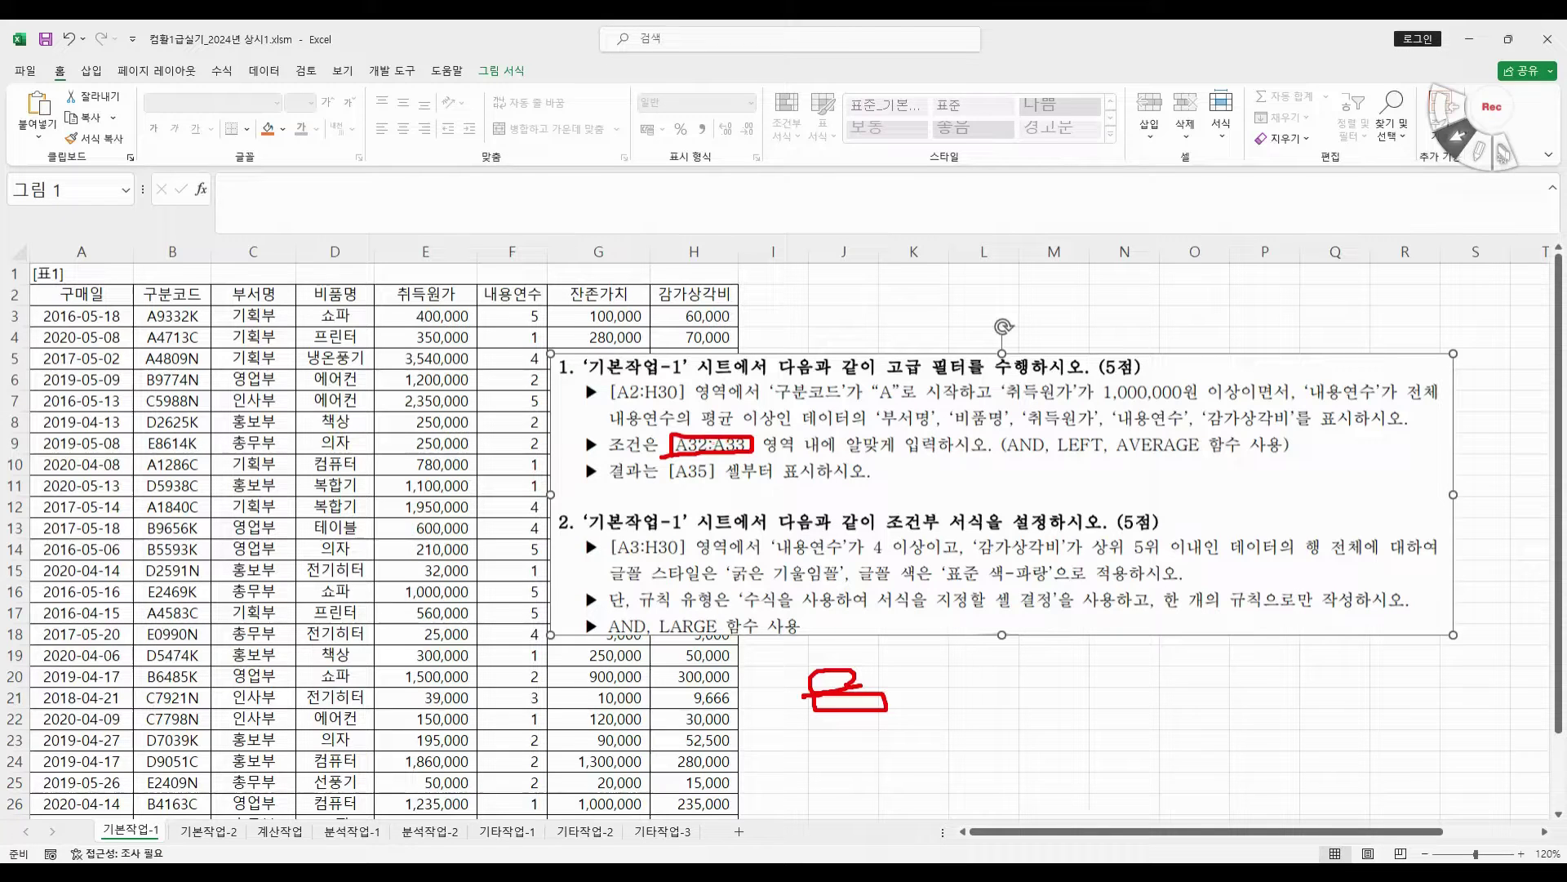
mouse_move(953, 662)
mouse_down()
mouse_move(951, 742)
mouse_move(1151, 725)
mouse_move(1163, 661)
mouse_move(926, 664)
mouse_up()
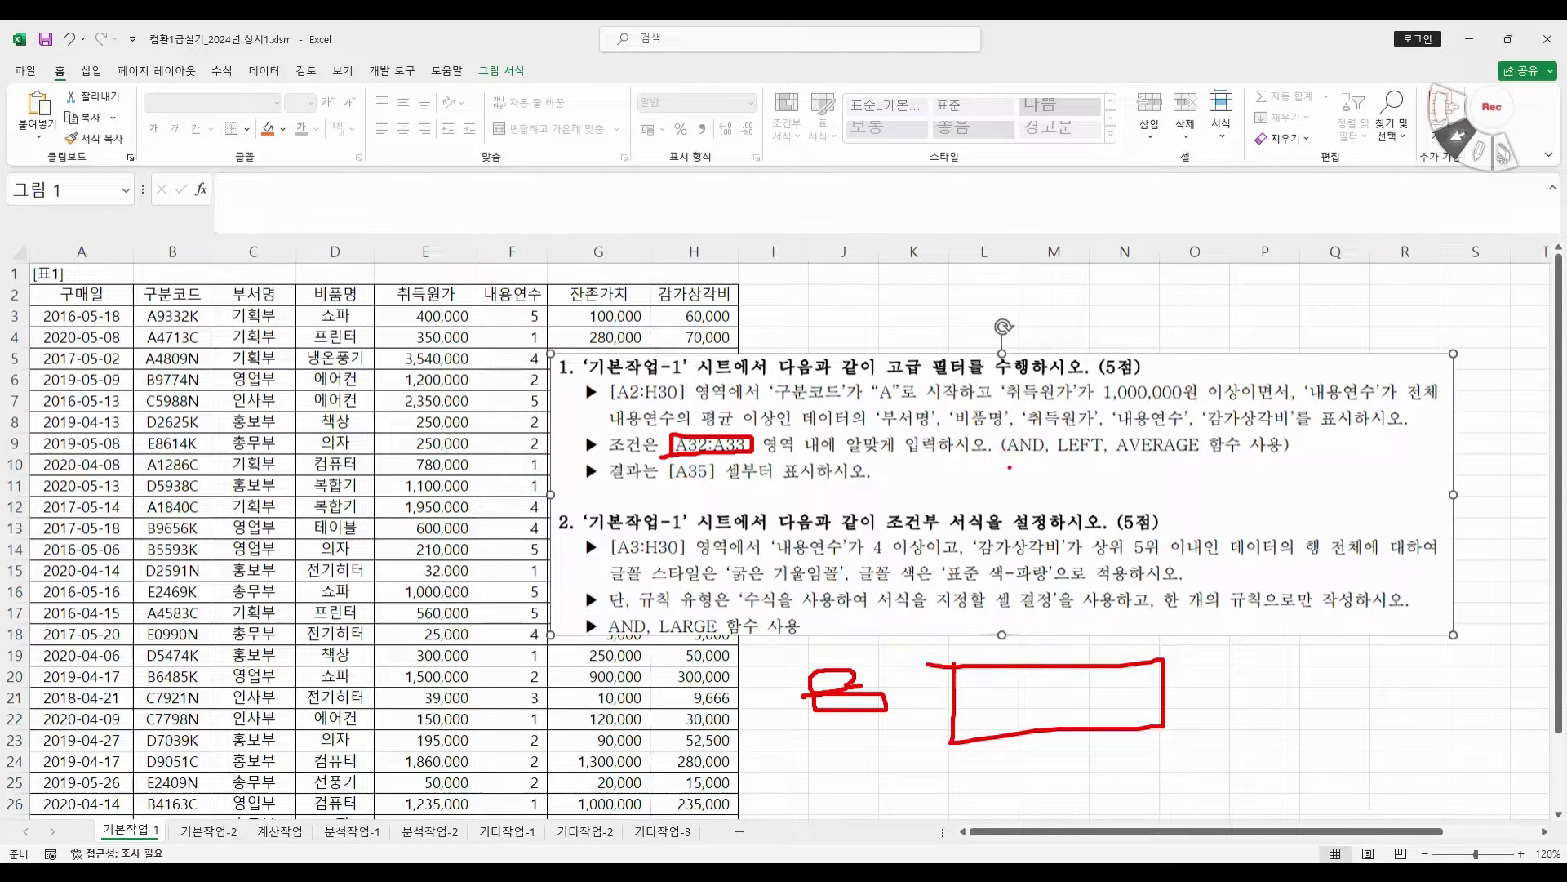
mouse_move(997, 468)
mouse_down()
mouse_move(988, 500)
mouse_move(1046, 467)
mouse_move(1061, 491)
mouse_move(1177, 495)
mouse_up()
mouse_move(1102, 462)
mouse_down()
mouse_move(1083, 474)
mouse_move(1103, 468)
mouse_up()
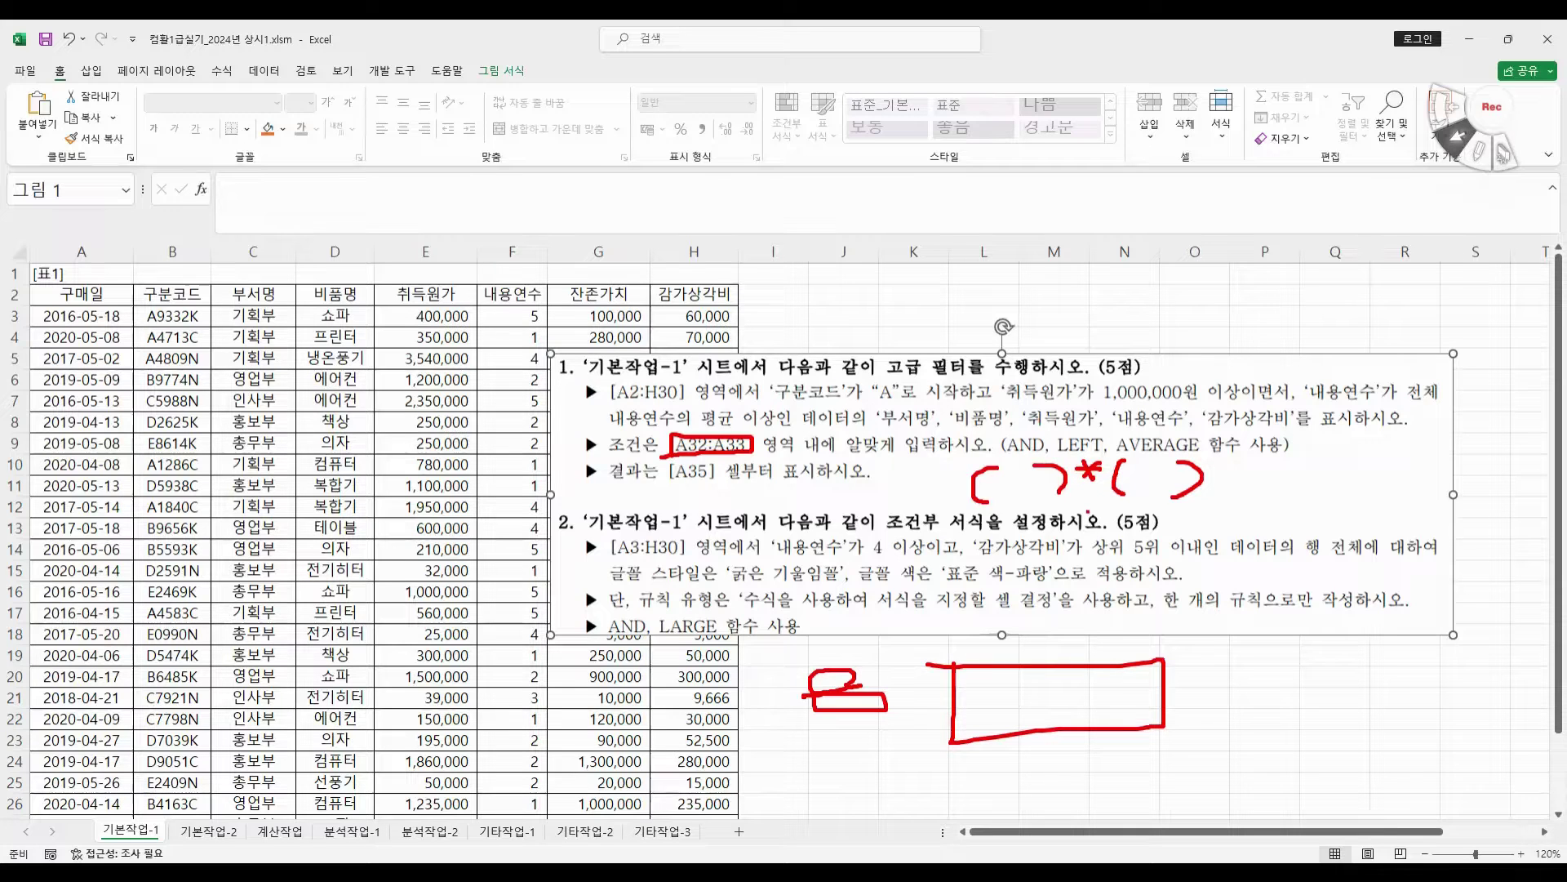
mouse_move(1081, 513)
mouse_down()
mouse_move(1109, 503)
mouse_move(1097, 526)
mouse_up()
key(Escape)
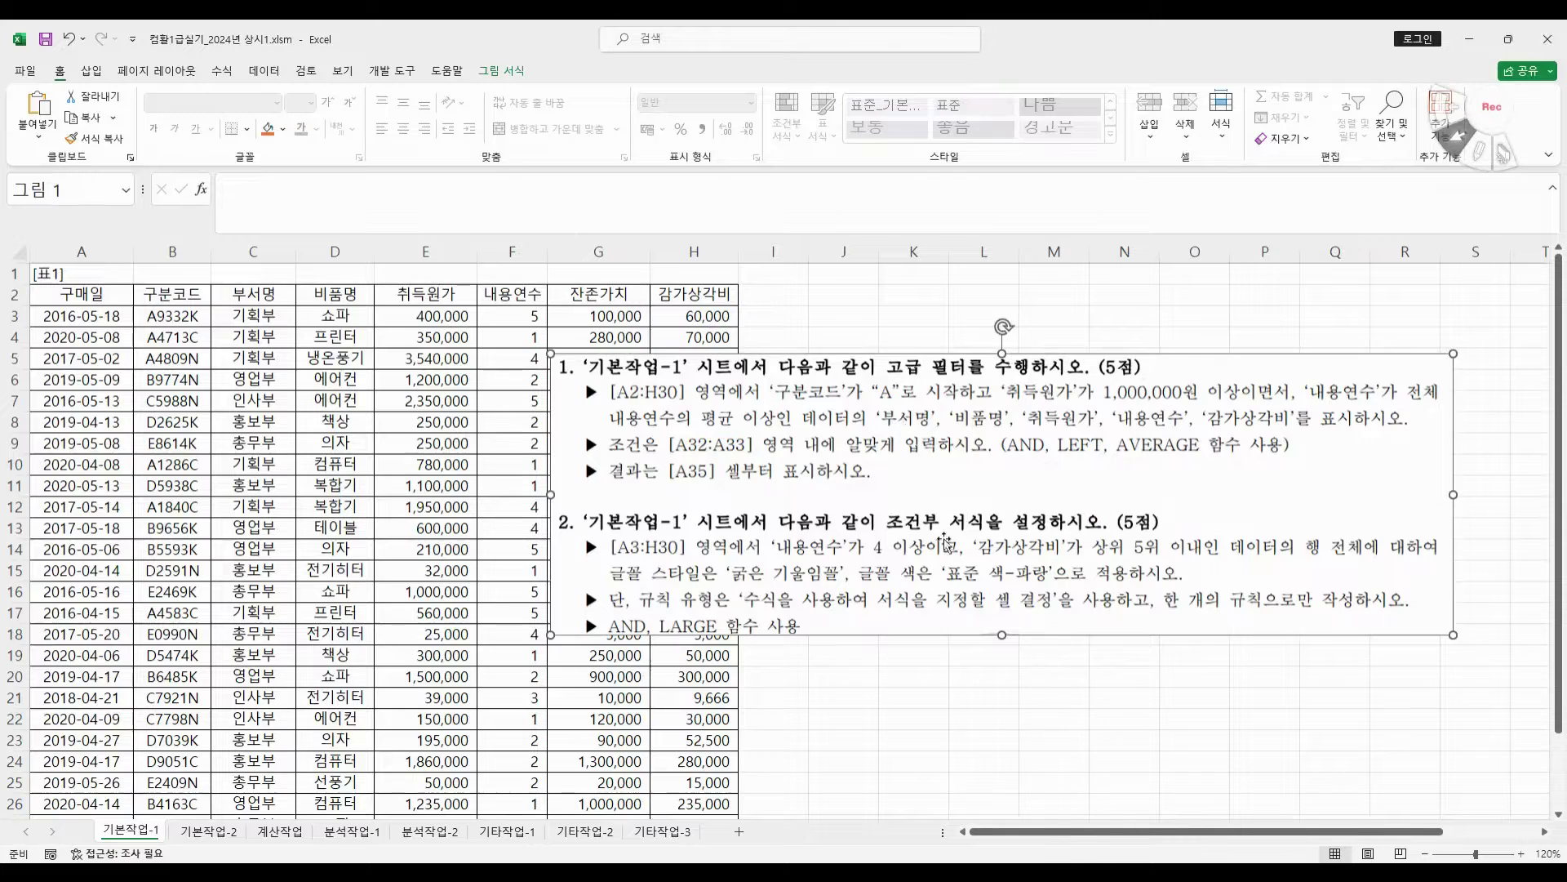
- Enter the criteria heading 조건 in A32 and move the instructions picture down beside rows 18 to 30
scroll(318, 489, down, 5)
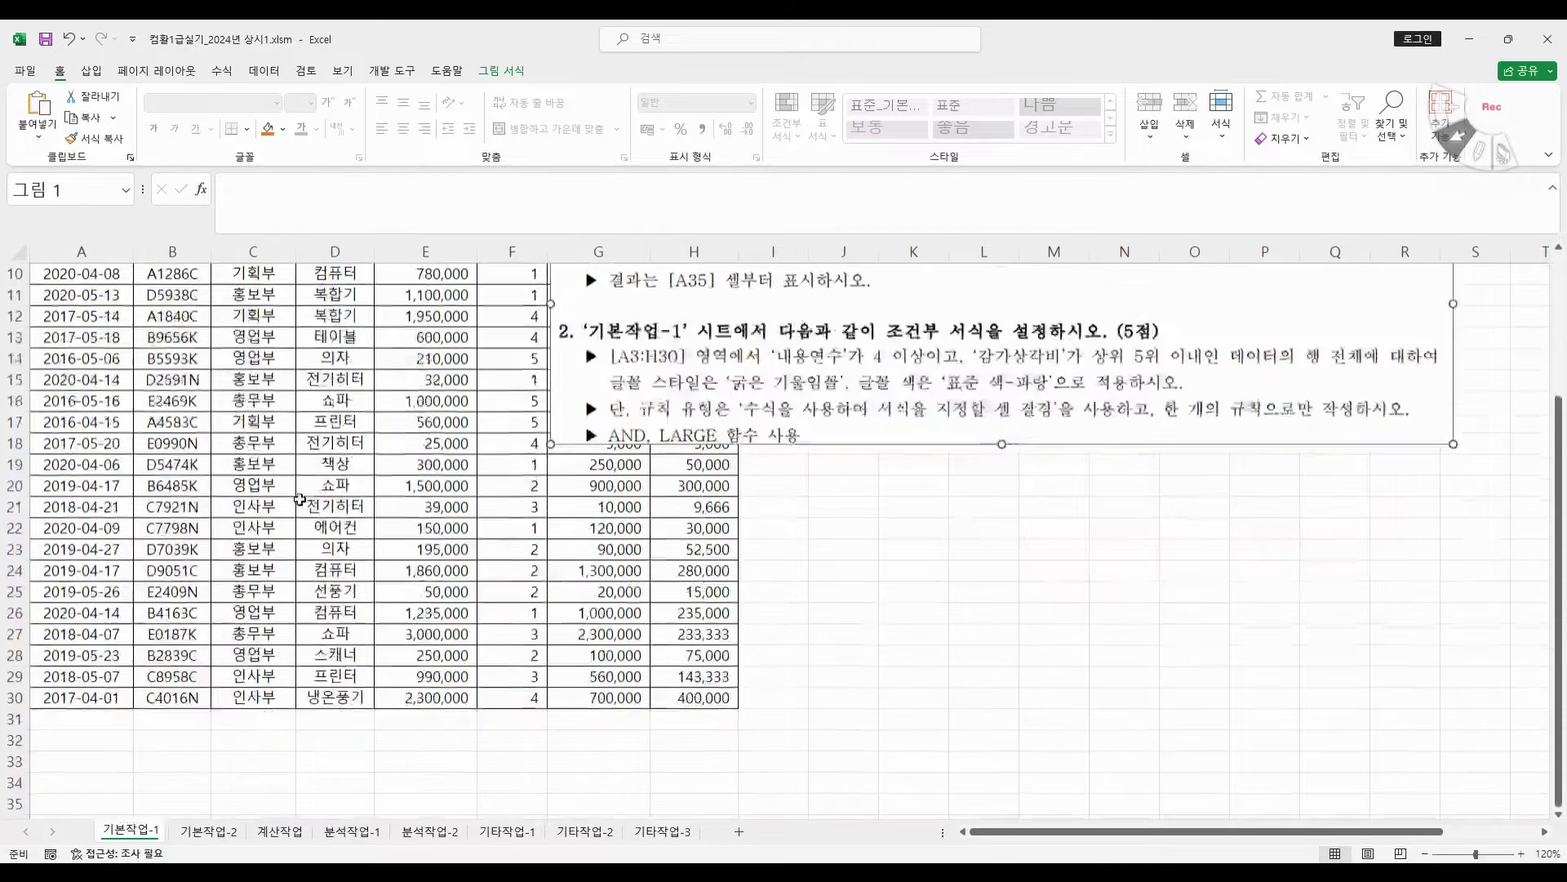
click(107, 616)
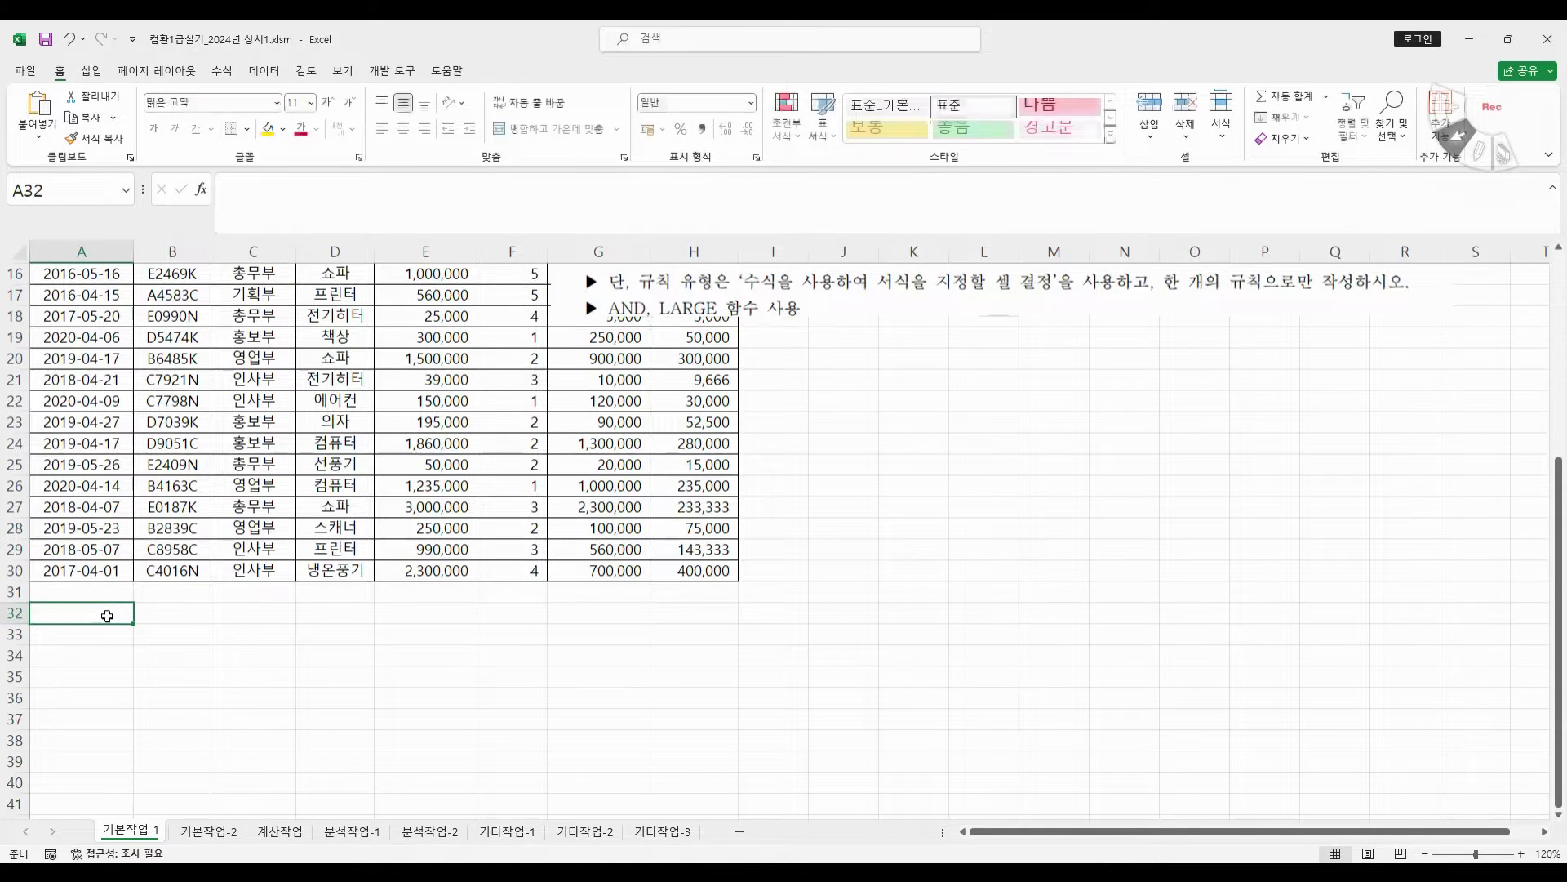
text(ㅈ)
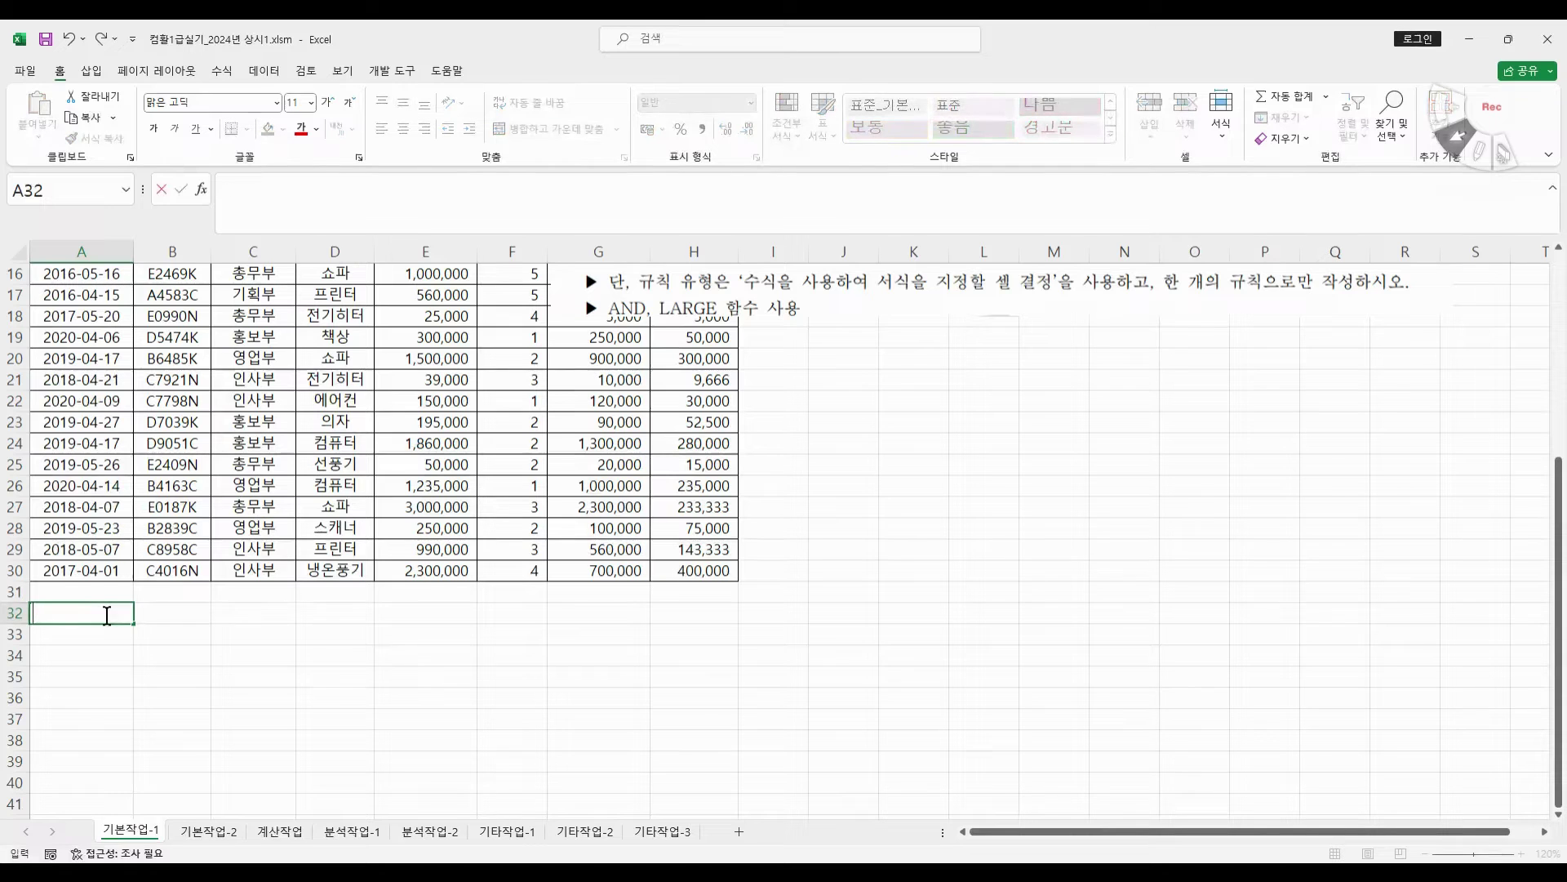
text(건)
key(Return)
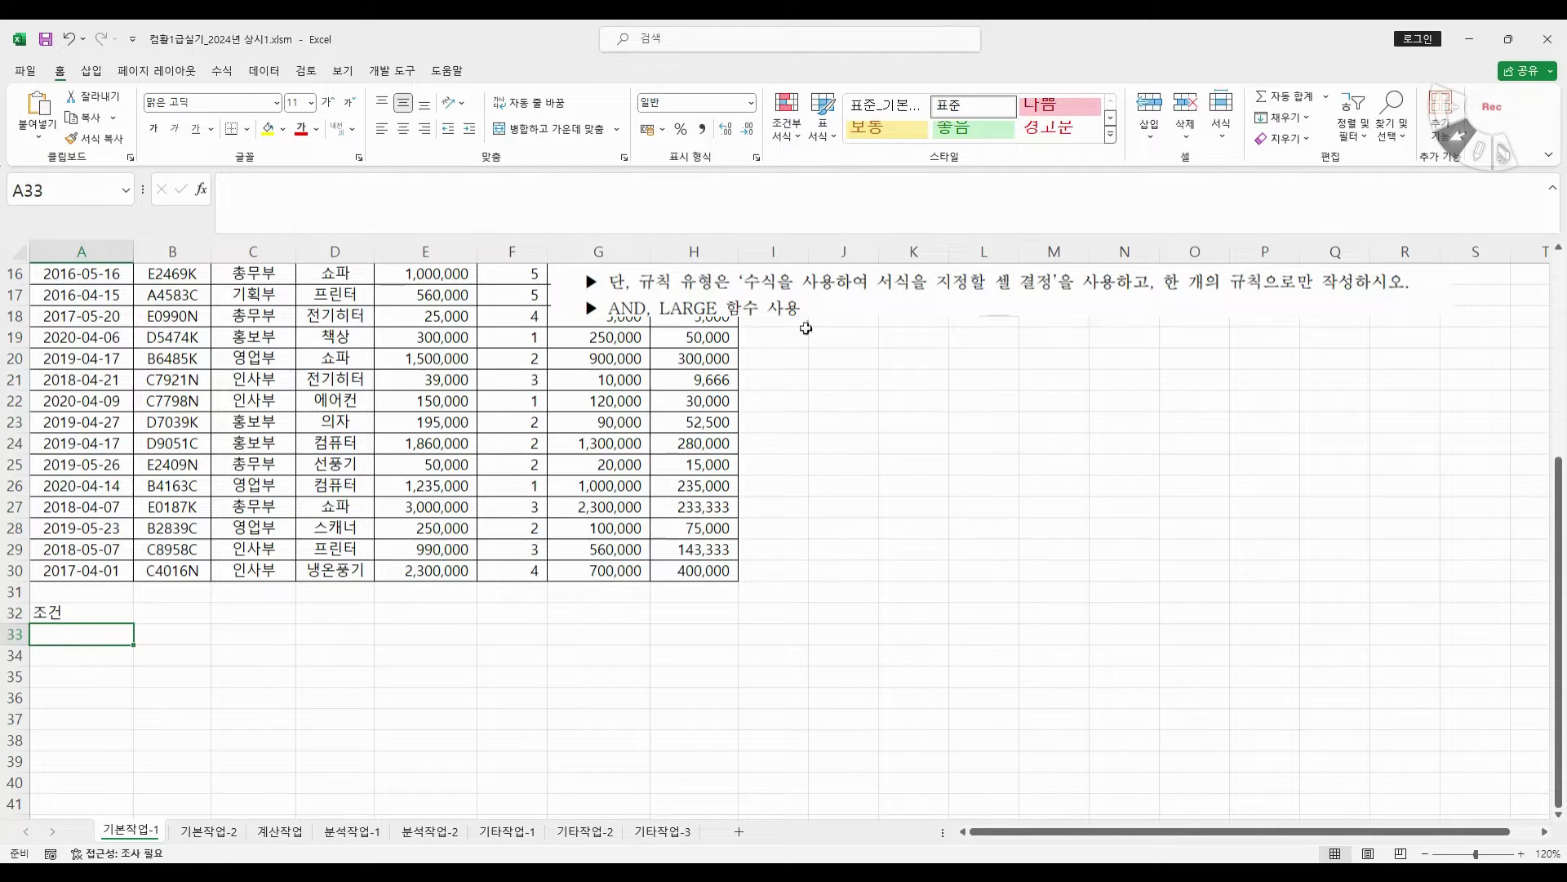
drag(804, 324, 794, 573)
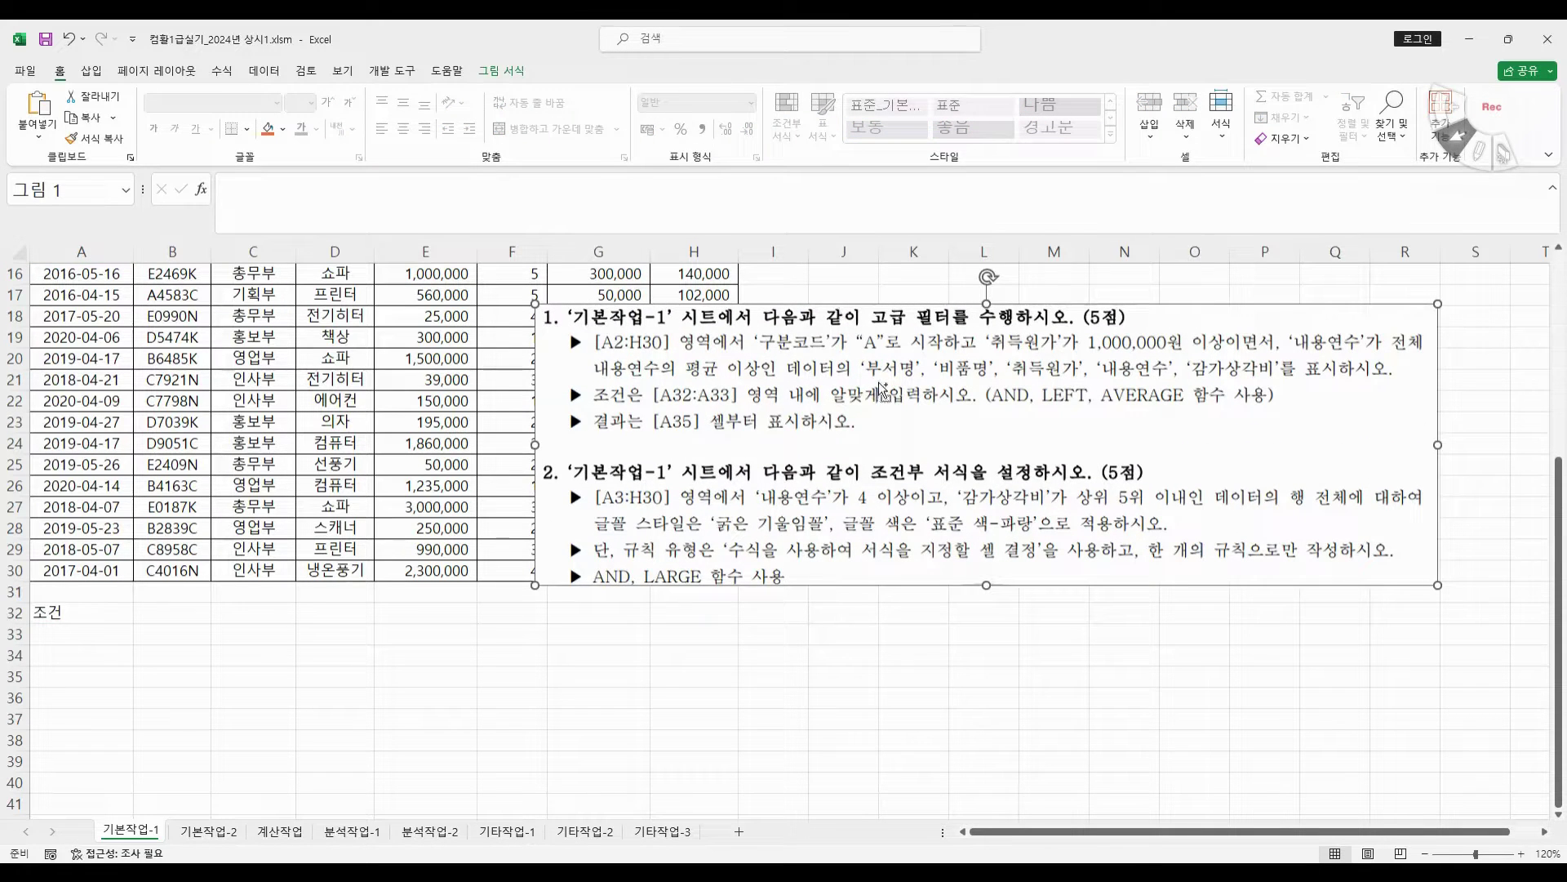
key(ctrl+2)
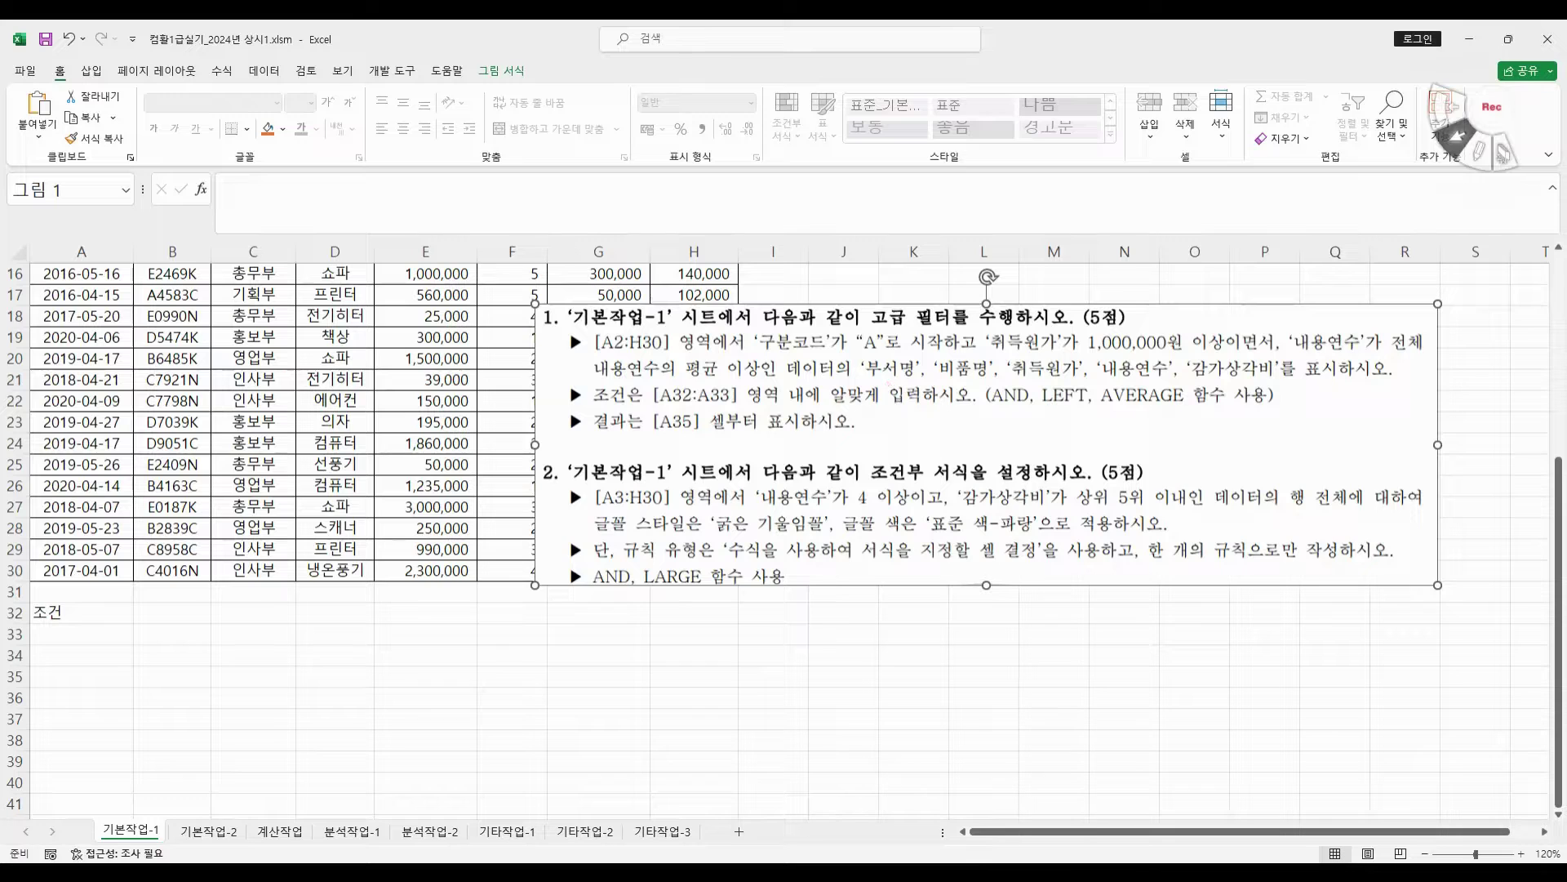
drag(741, 356, 940, 354)
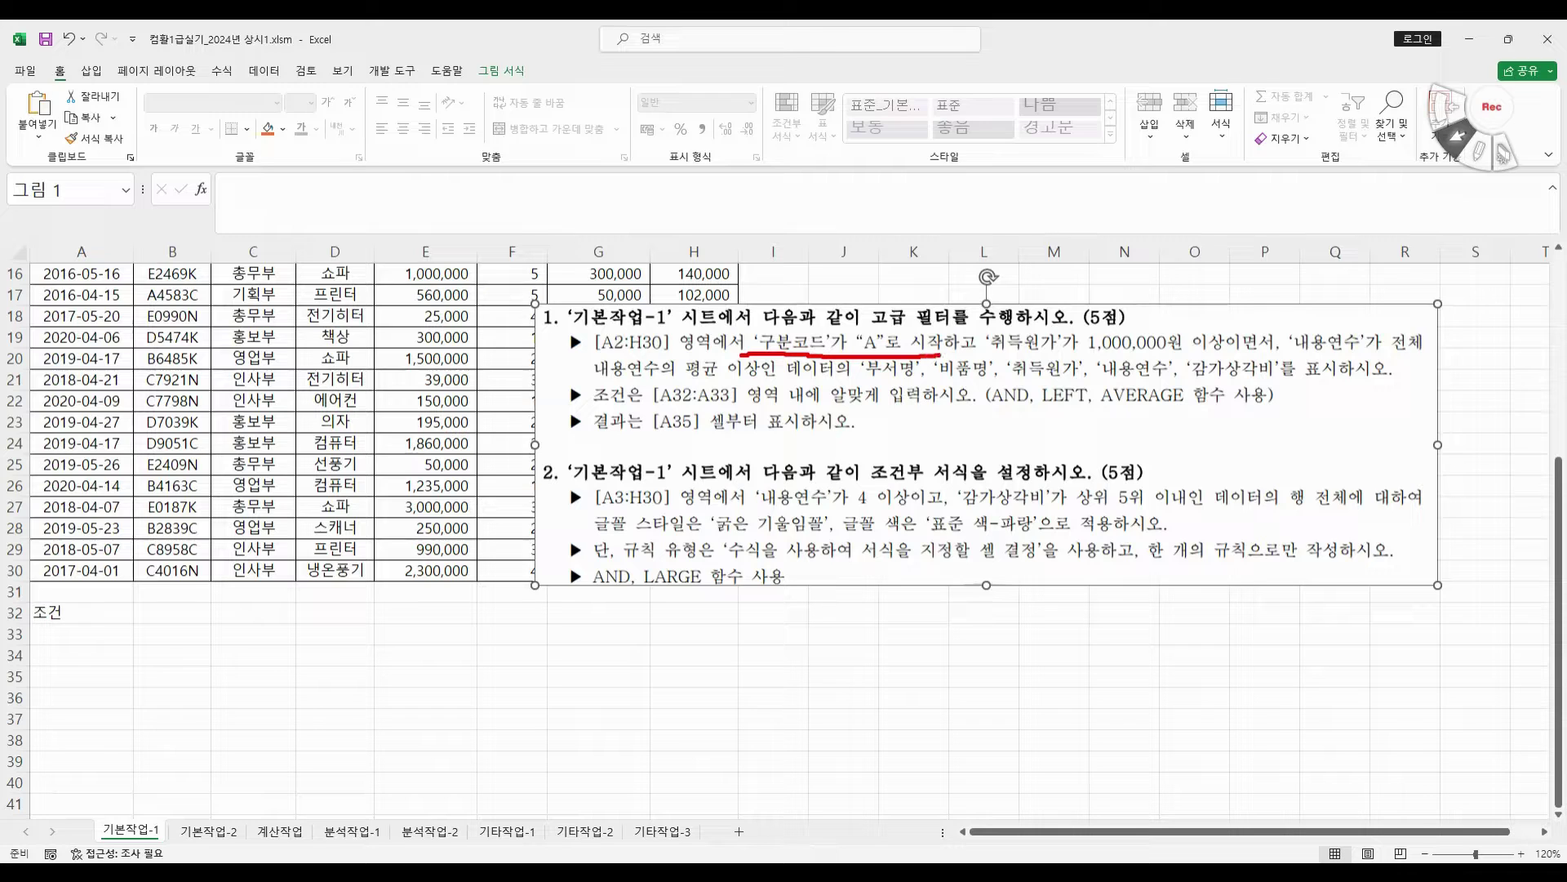
drag(1044, 406, 1088, 404)
mouse_move(976, 360)
mouse_down()
mouse_move(962, 343)
mouse_move(984, 341)
mouse_move(978, 356)
mouse_up()
drag(990, 412, 1026, 407)
drag(994, 349, 1234, 351)
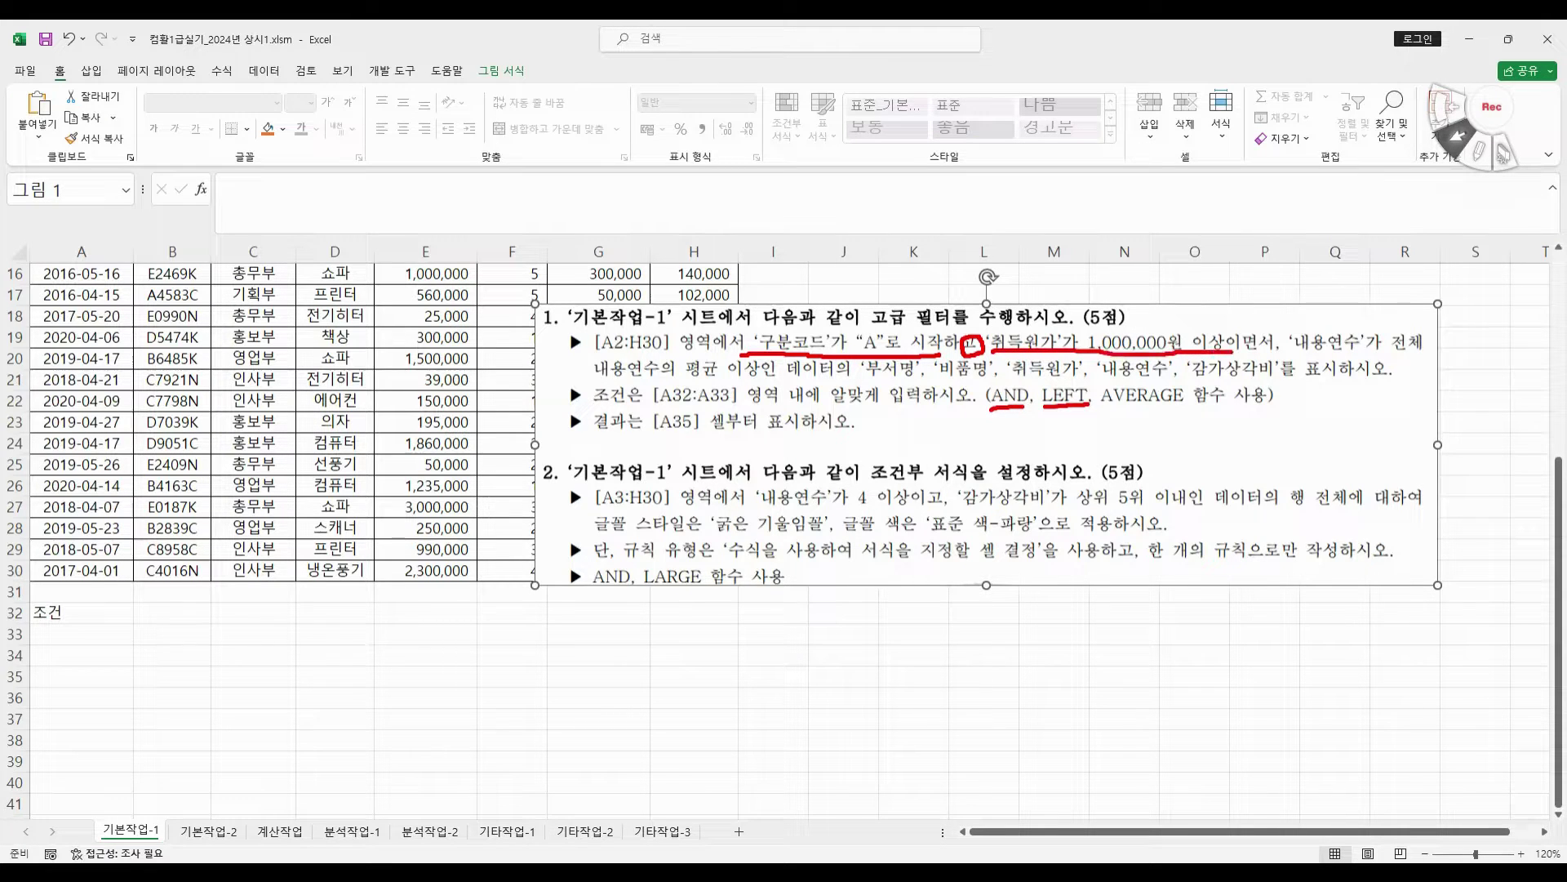
mouse_move(911, 341)
mouse_down()
mouse_move(1025, 298)
mouse_move(1039, 333)
mouse_up()
drag(1295, 351, 1379, 351)
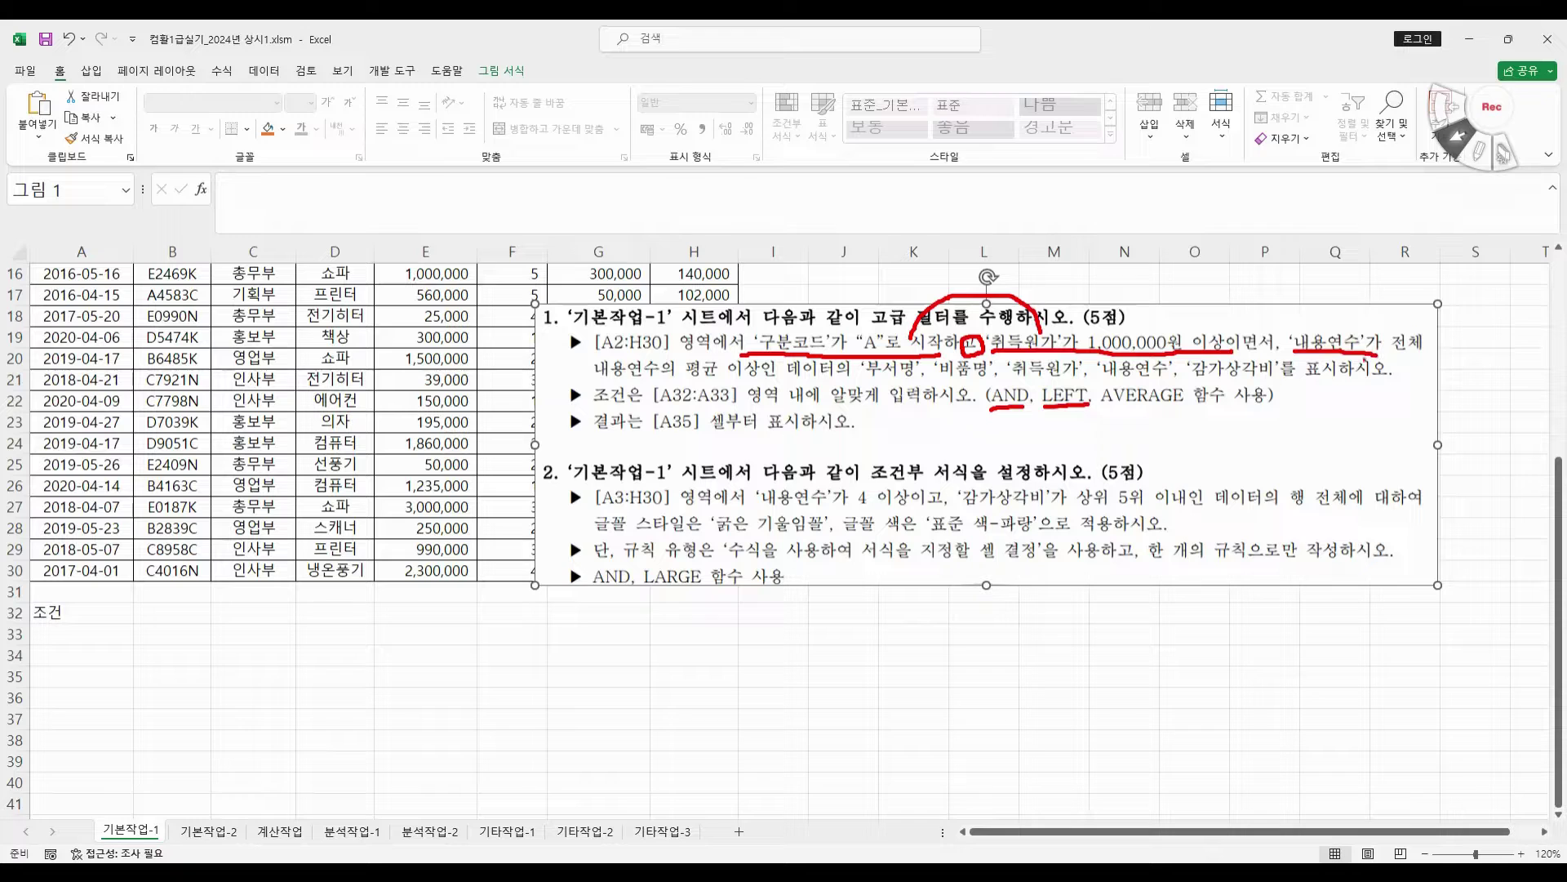
drag(581, 386, 776, 378)
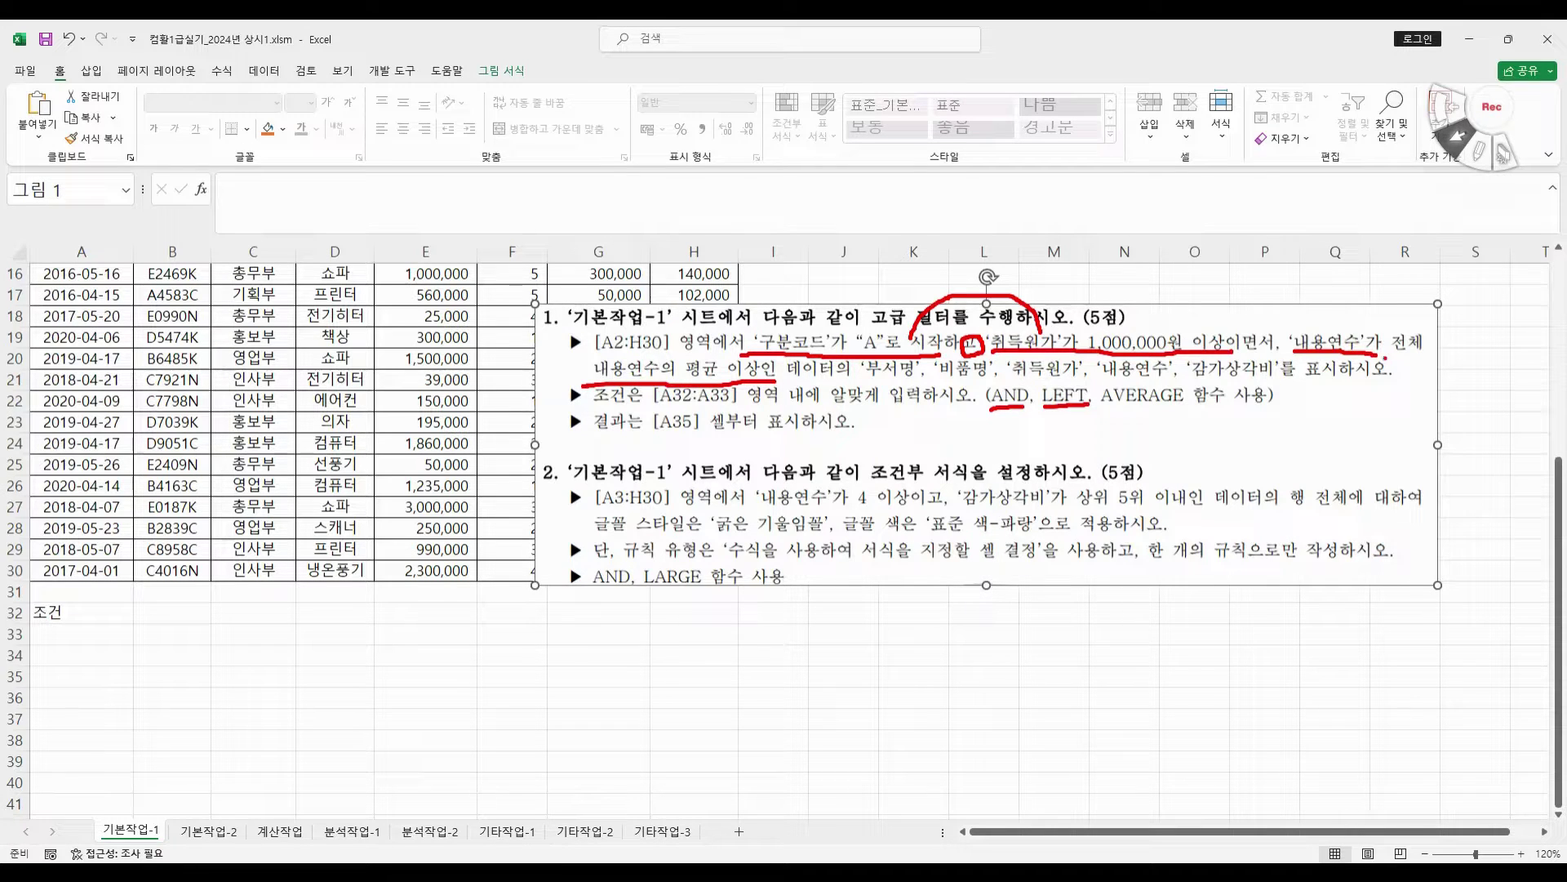
mouse_move(1257, 356)
mouse_down()
mouse_move(1246, 329)
mouse_move(1276, 349)
mouse_up()
mouse_move(1148, 329)
mouse_down()
mouse_move(1173, 302)
mouse_move(1311, 309)
mouse_up()
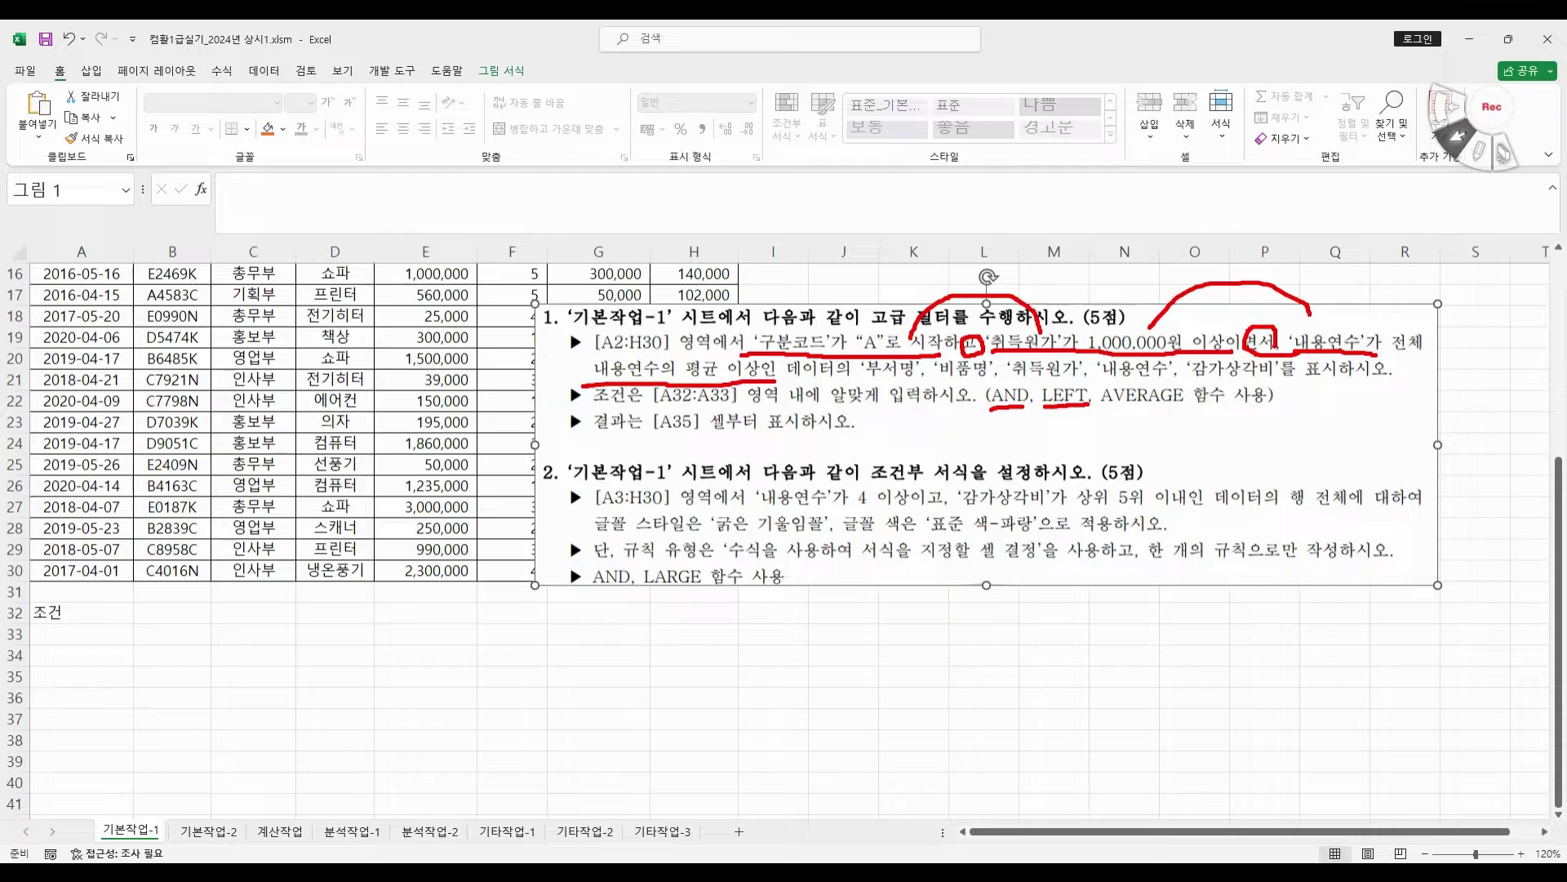
drag(817, 310, 824, 330)
mouse_move(1083, 322)
mouse_down()
mouse_move(1102, 339)
mouse_move(1132, 329)
mouse_up()
drag(1371, 312, 1377, 334)
mouse_move(1002, 381)
mouse_down()
mouse_move(994, 406)
mouse_move(1012, 397)
mouse_up()
mouse_move(903, 423)
mouse_down()
mouse_move(891, 428)
mouse_move(909, 446)
mouse_move(1019, 446)
mouse_up()
mouse_move(1057, 423)
mouse_down()
mouse_move(1071, 437)
mouse_move(1207, 432)
mouse_up()
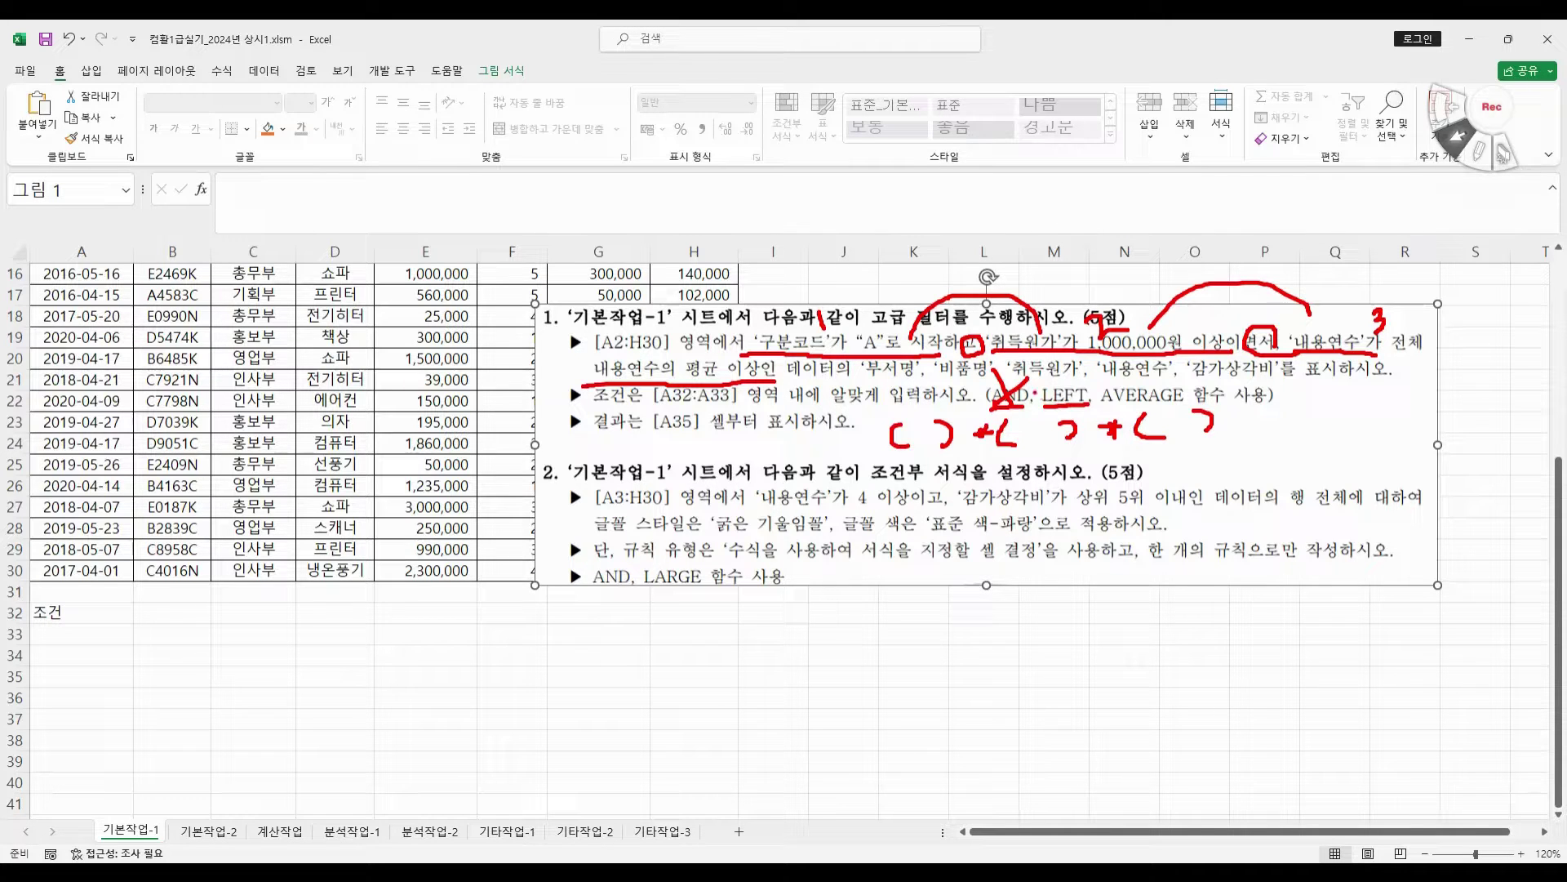
drag(1032, 392, 1115, 396)
mouse_move(746, 402)
mouse_down()
mouse_move(651, 409)
mouse_move(731, 381)
mouse_move(723, 401)
mouse_up()
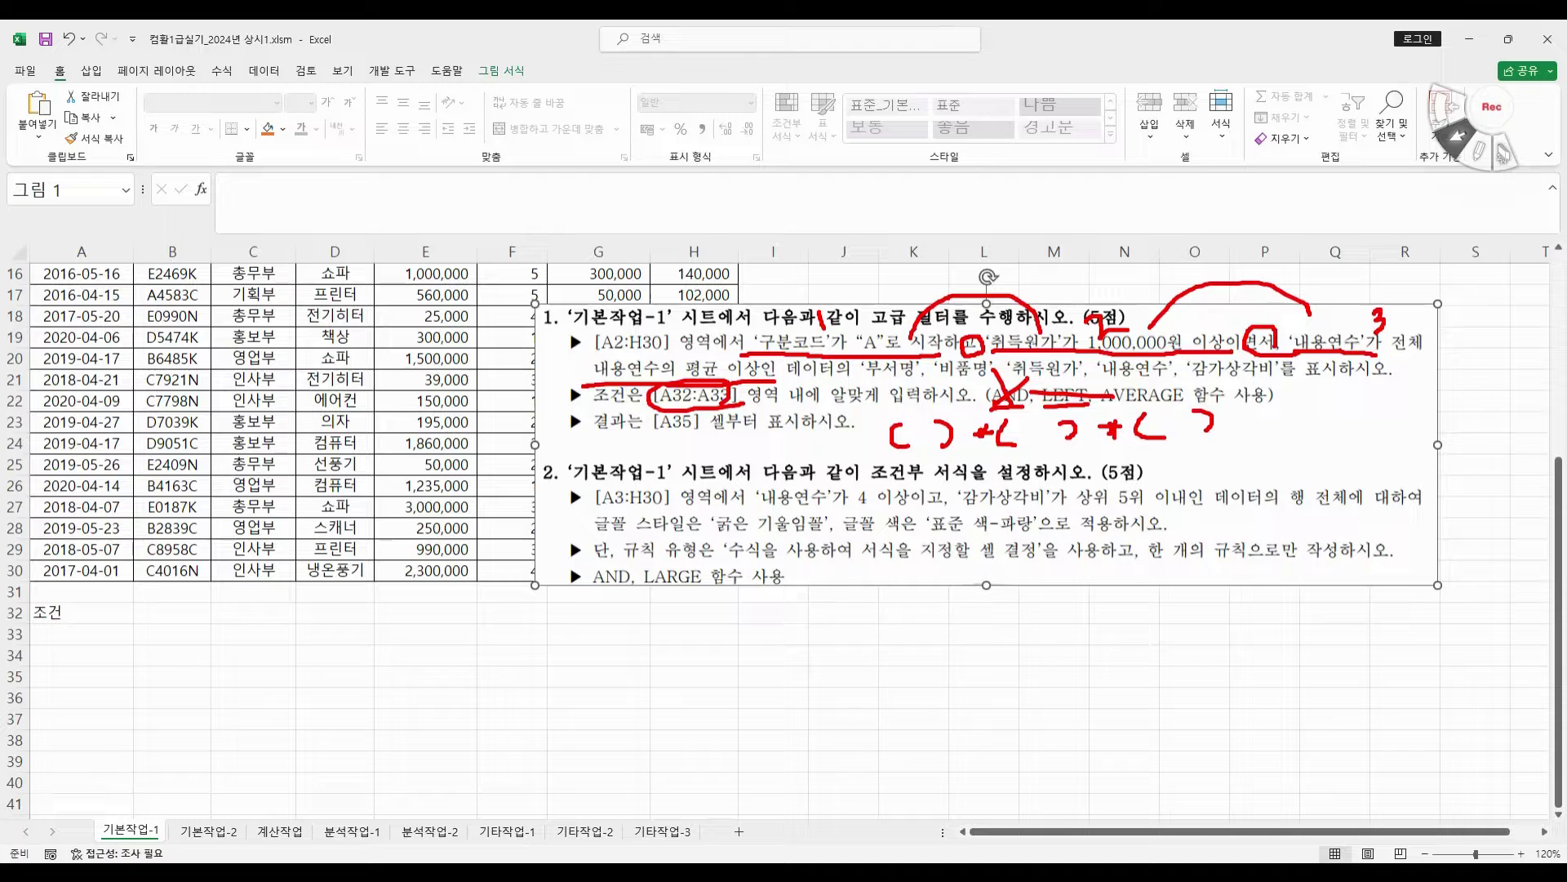
mouse_move(110, 625)
mouse_down()
mouse_move(34, 605)
mouse_move(106, 614)
mouse_move(73, 644)
mouse_move(111, 628)
mouse_move(108, 651)
mouse_move(73, 643)
mouse_up()
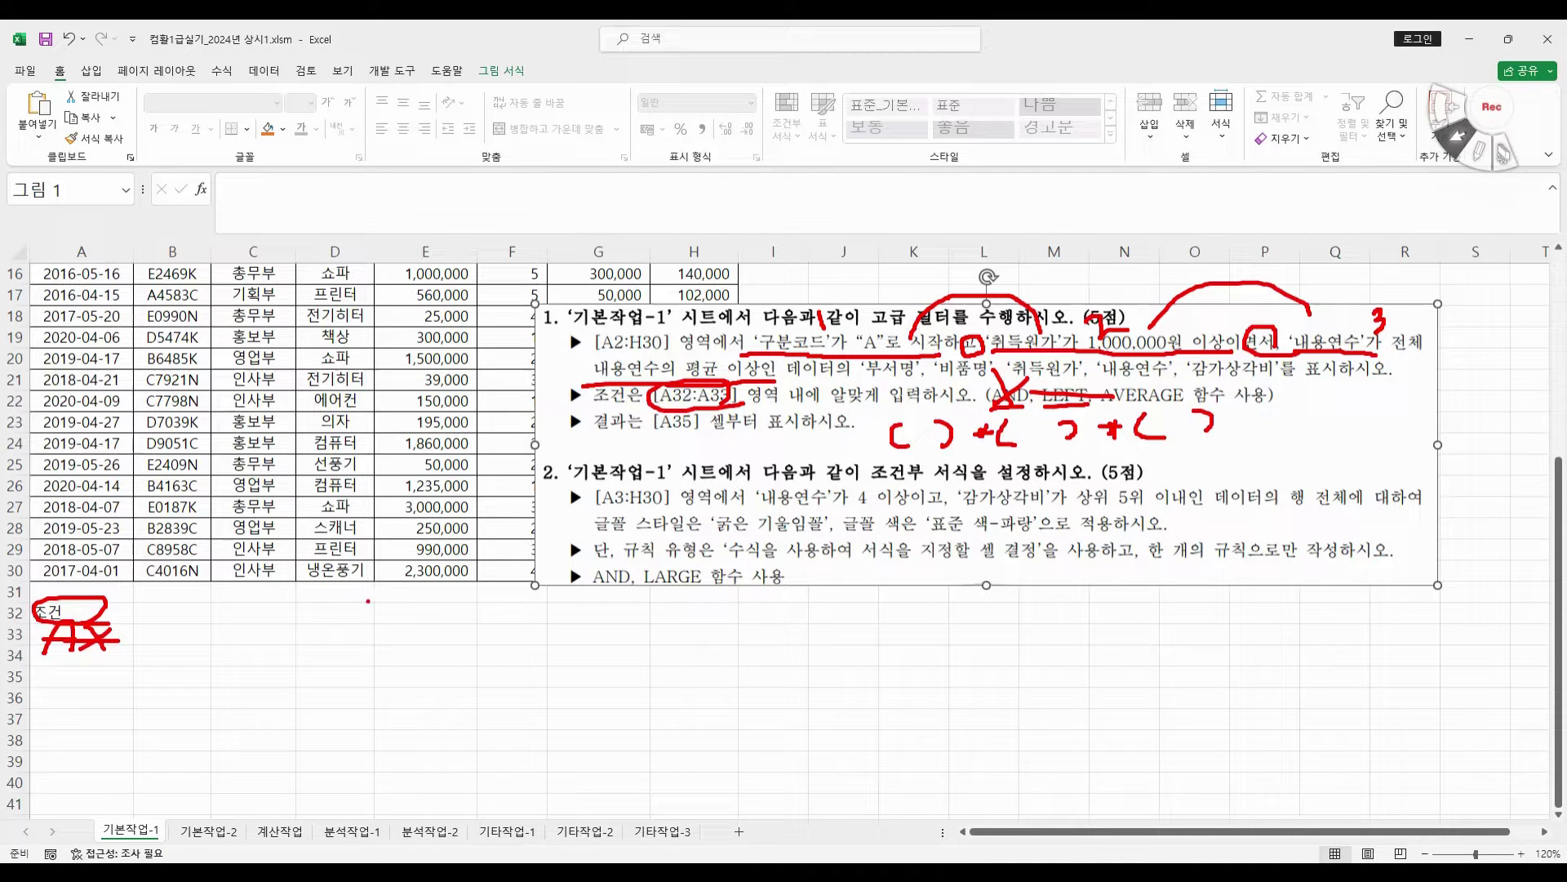
key(Escape)
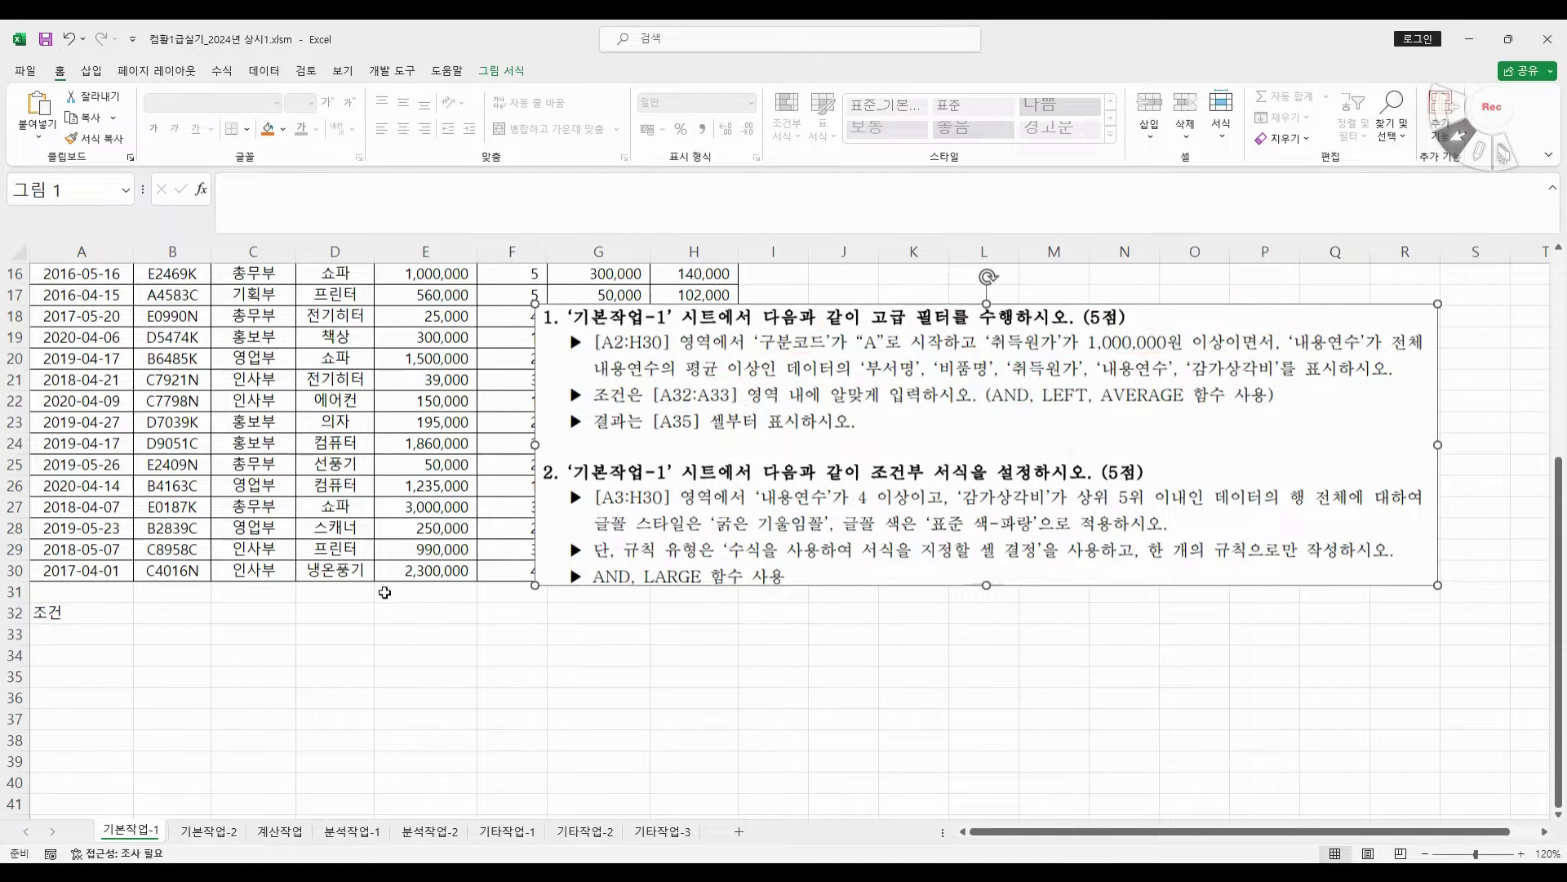
- Start an AND formula in A33 and bring up its function arguments, ready to fill Logical1
click(111, 631)
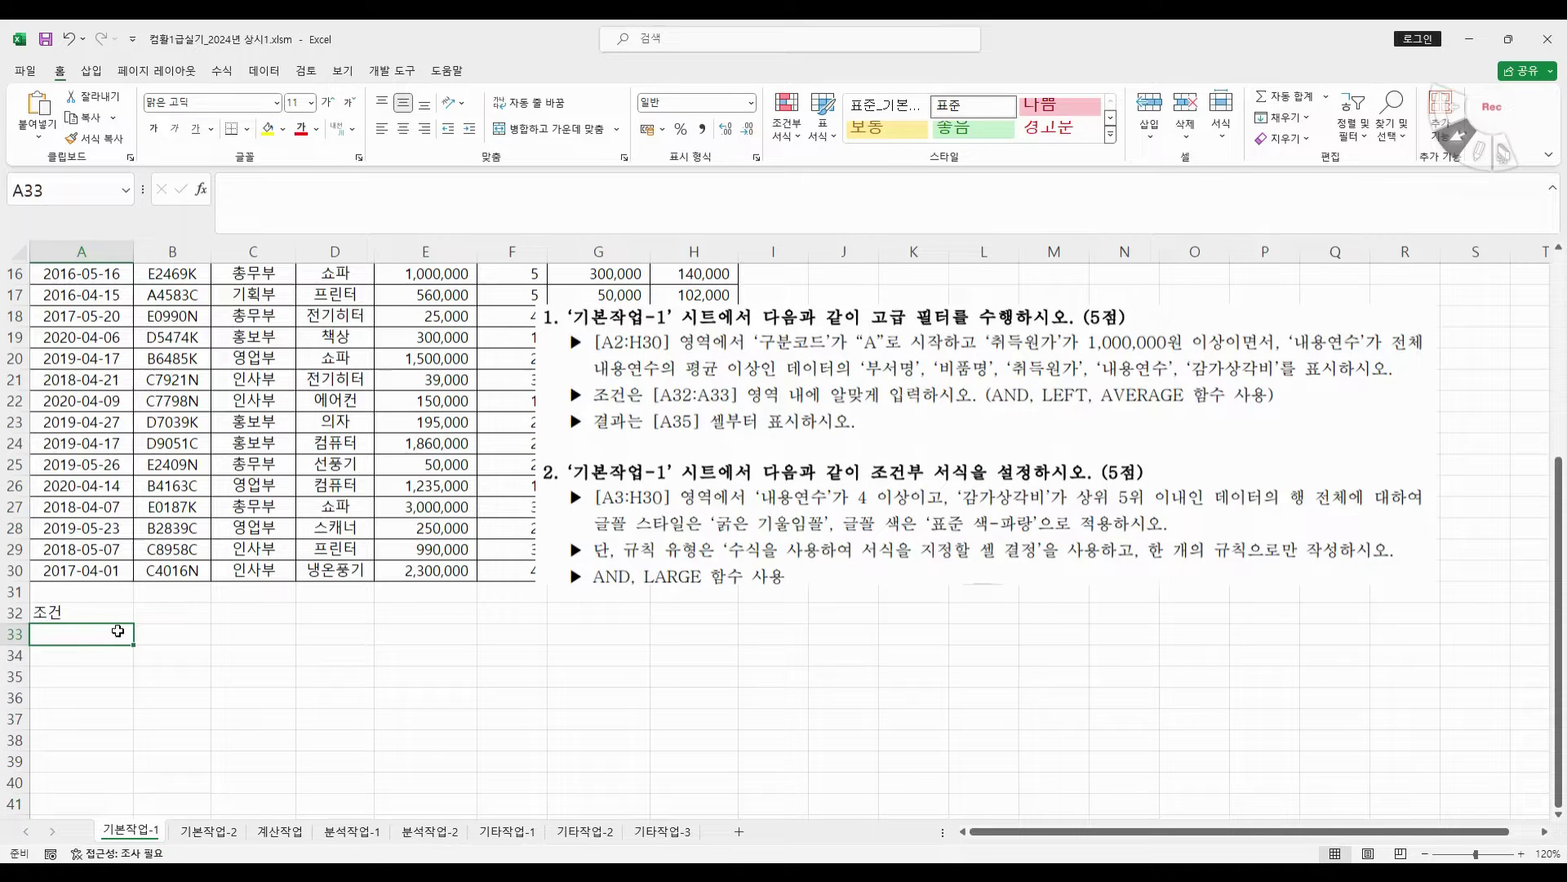
text(=ㅁ)
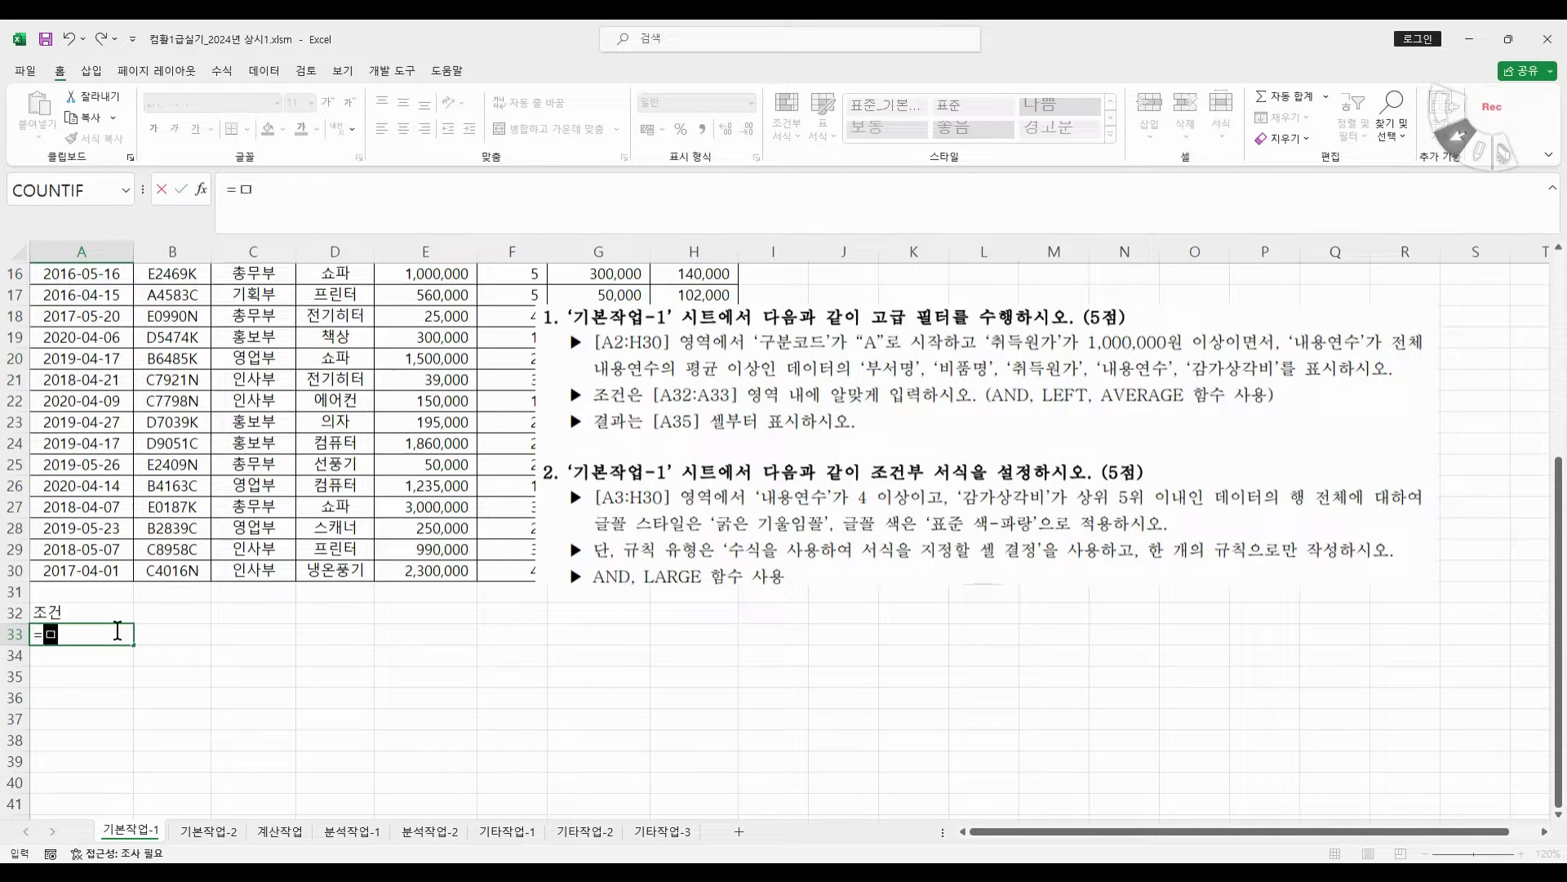
key(Hangul)
key(BackSpace)
text(an)
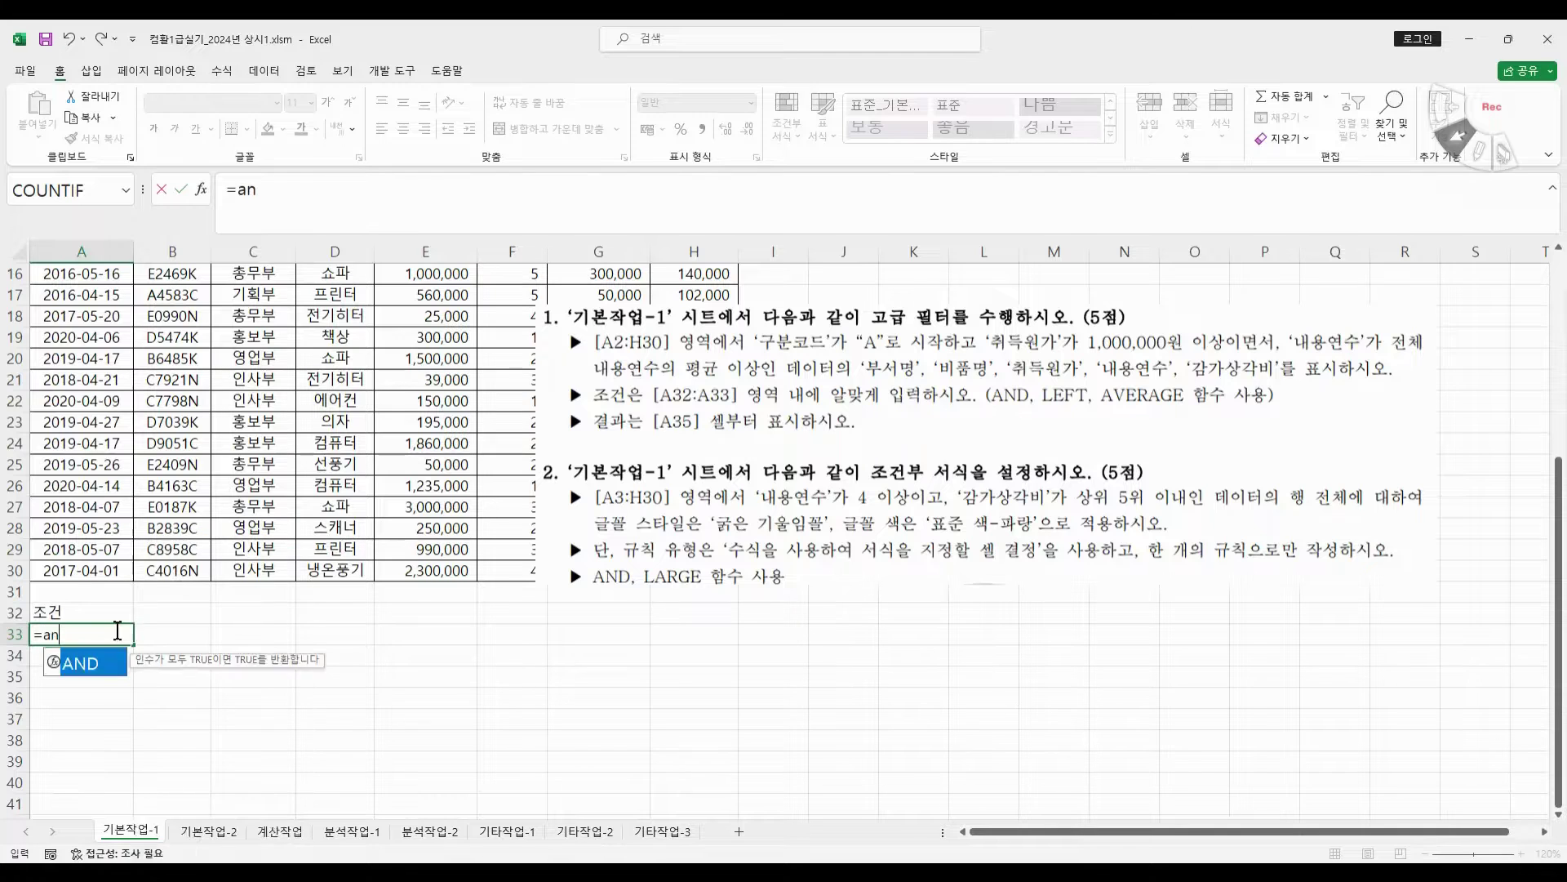
double_click(101, 668)
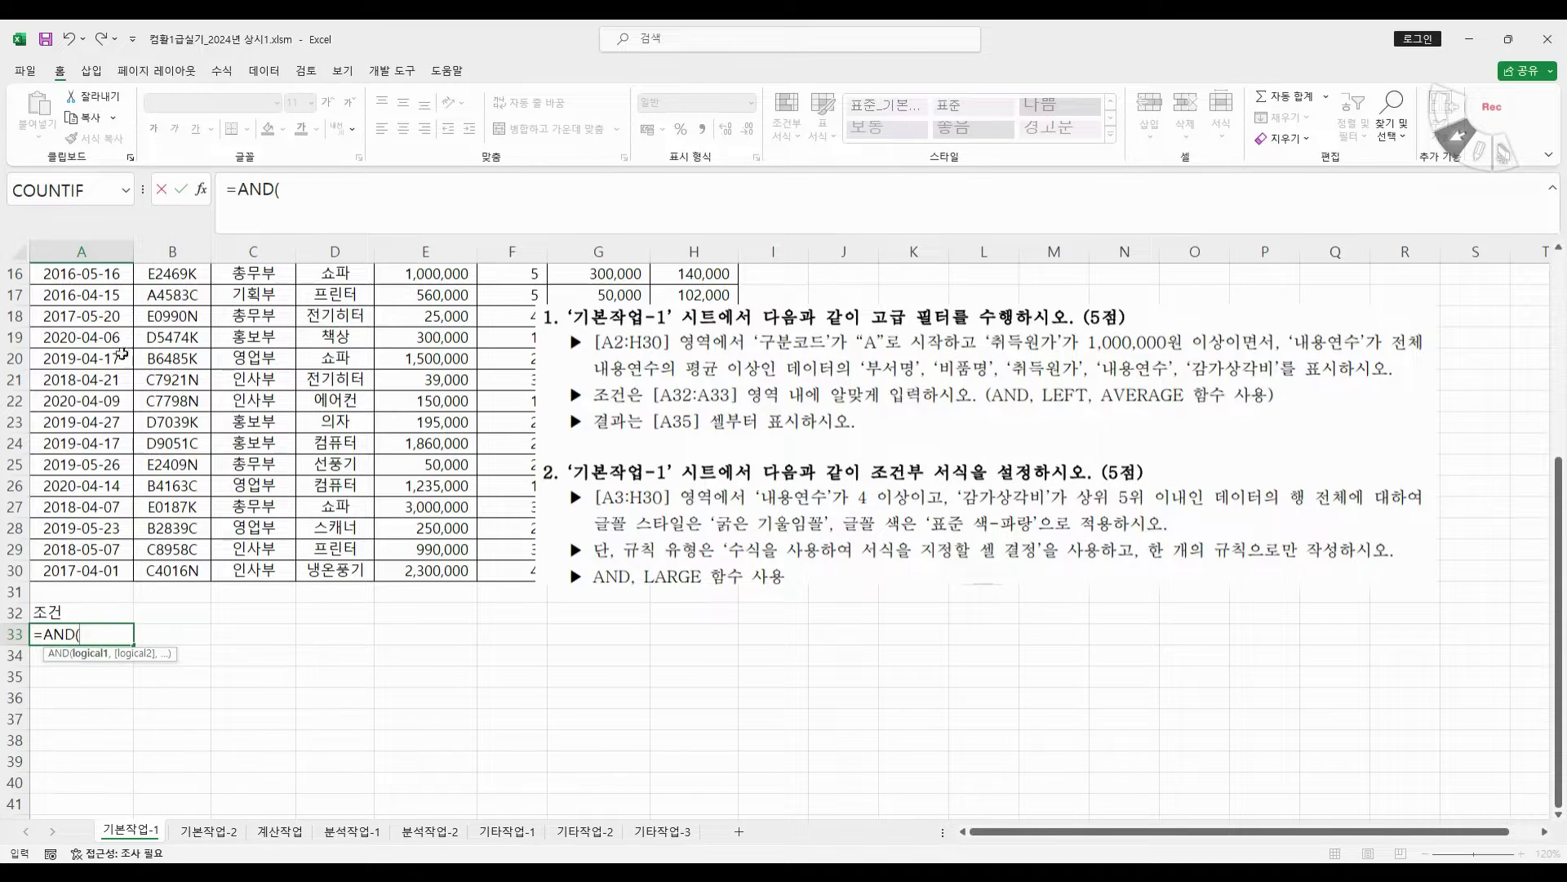
drag(862, 493, 697, 708)
click(775, 490)
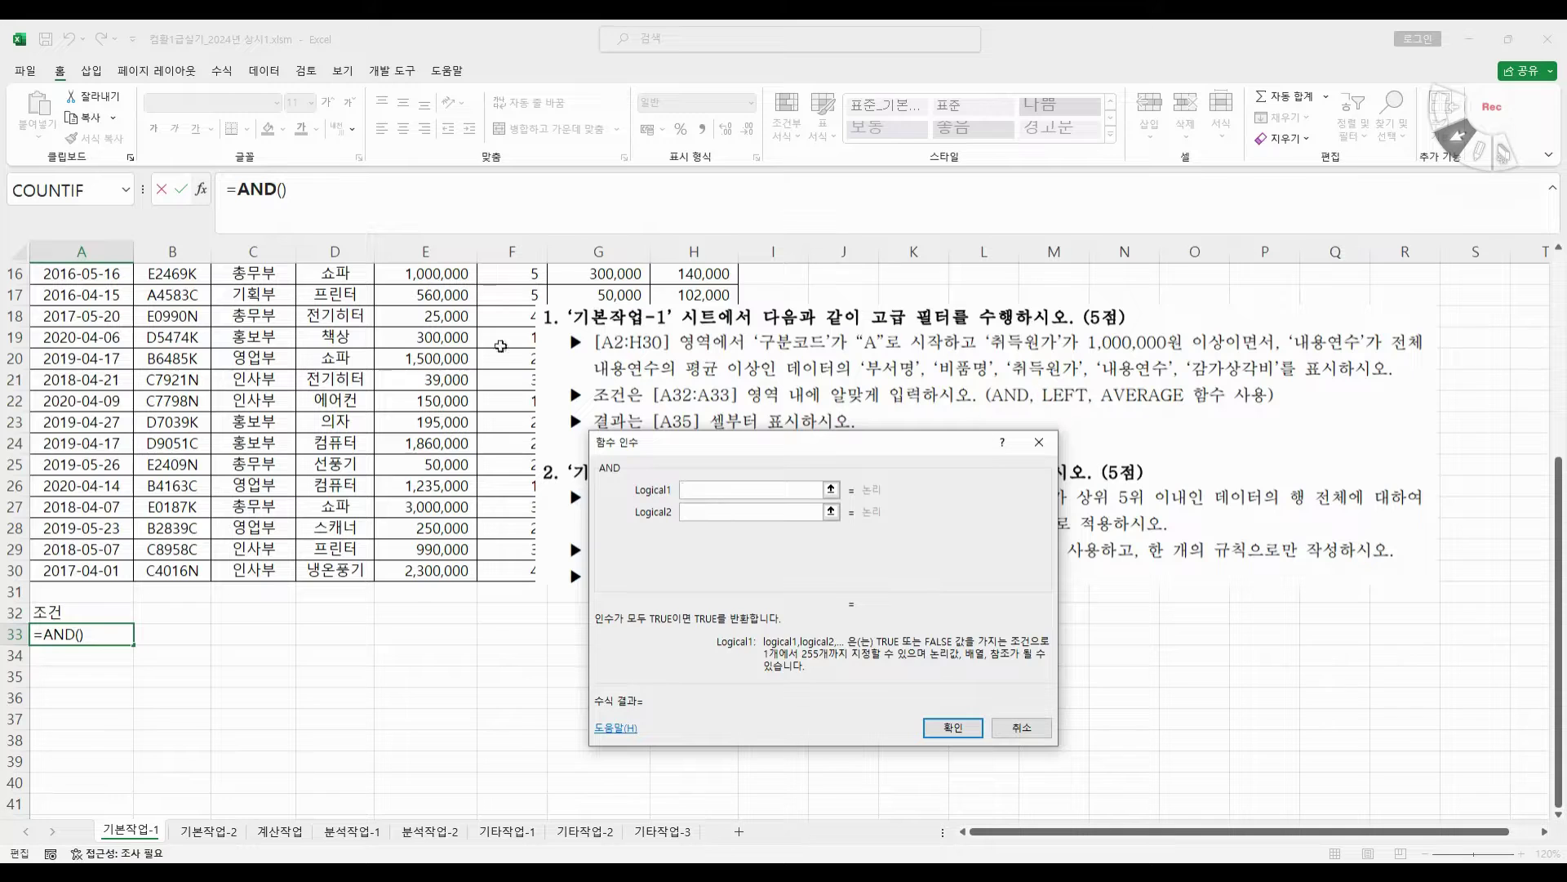
- Nest a LEFT function inside AND's Logical1 argument by finding it among all available functions
click(124, 190)
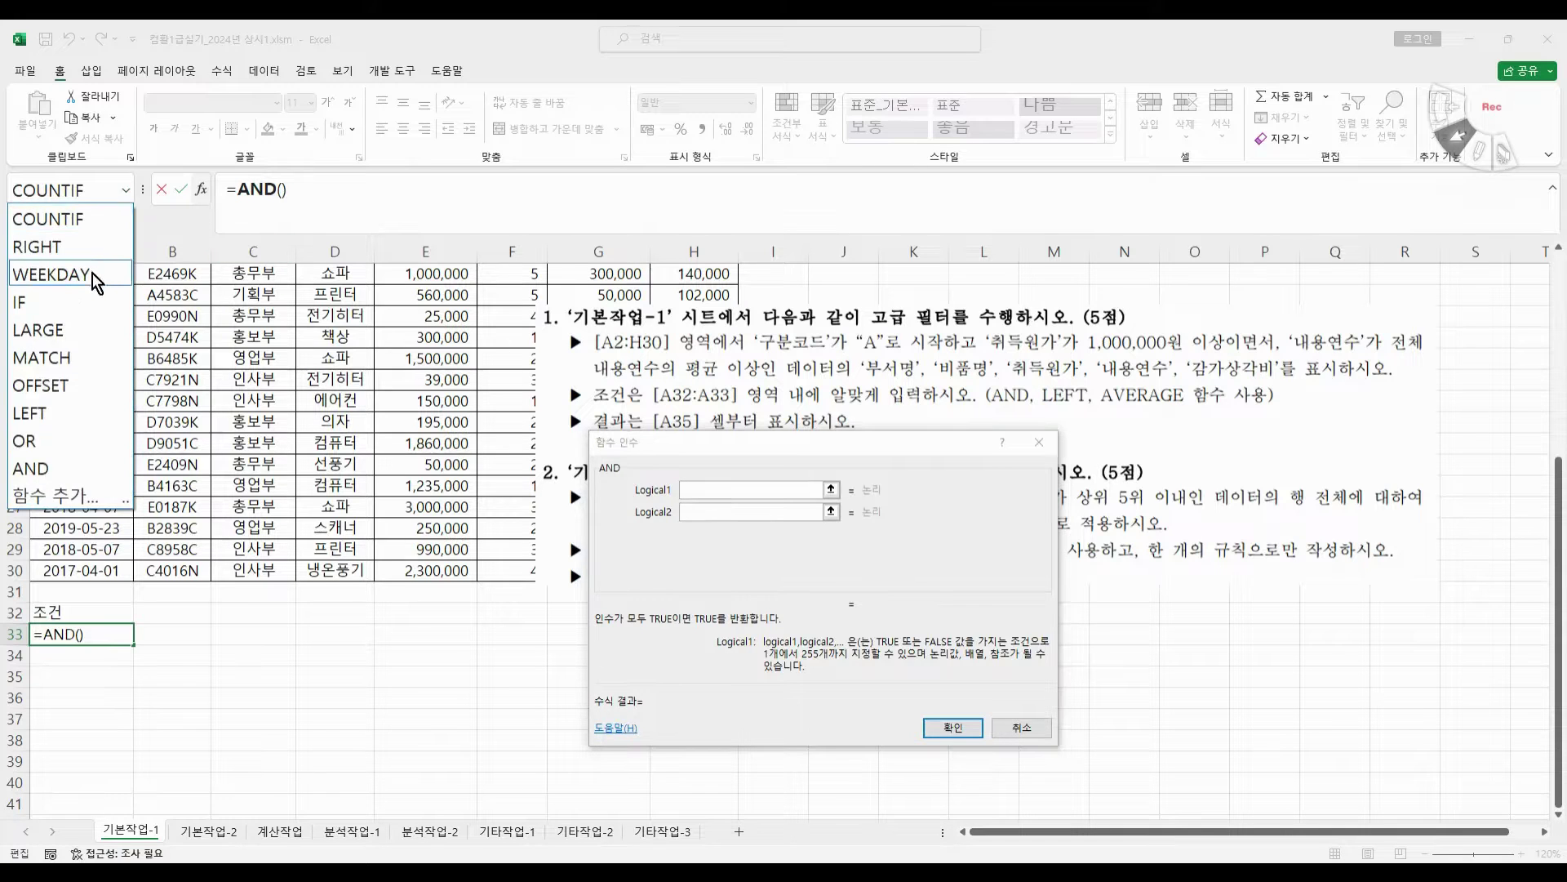
click(83, 490)
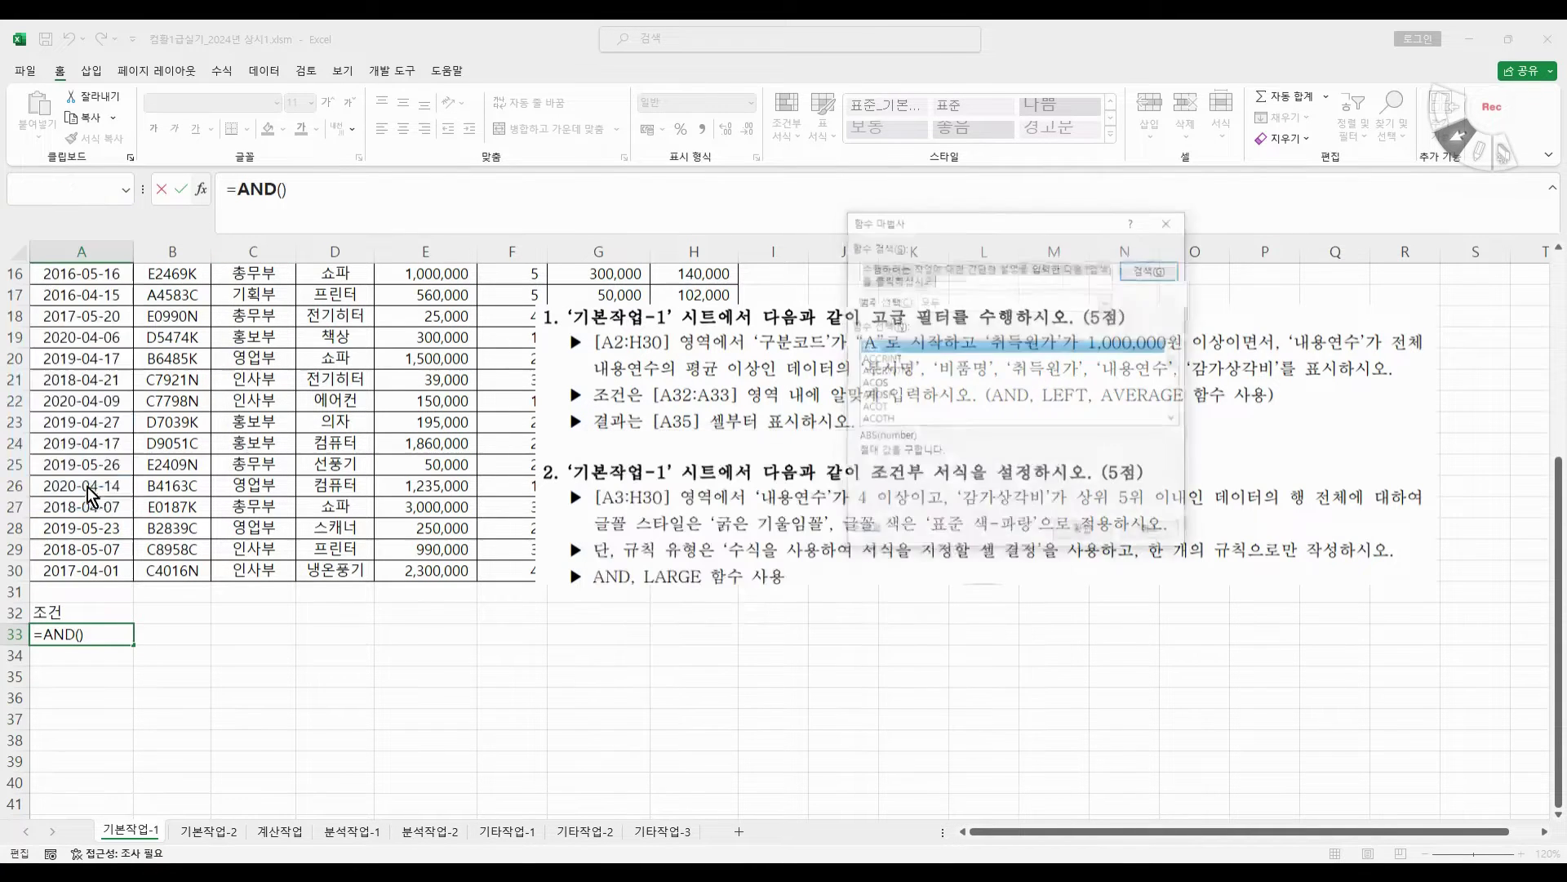
key(BackSpace)
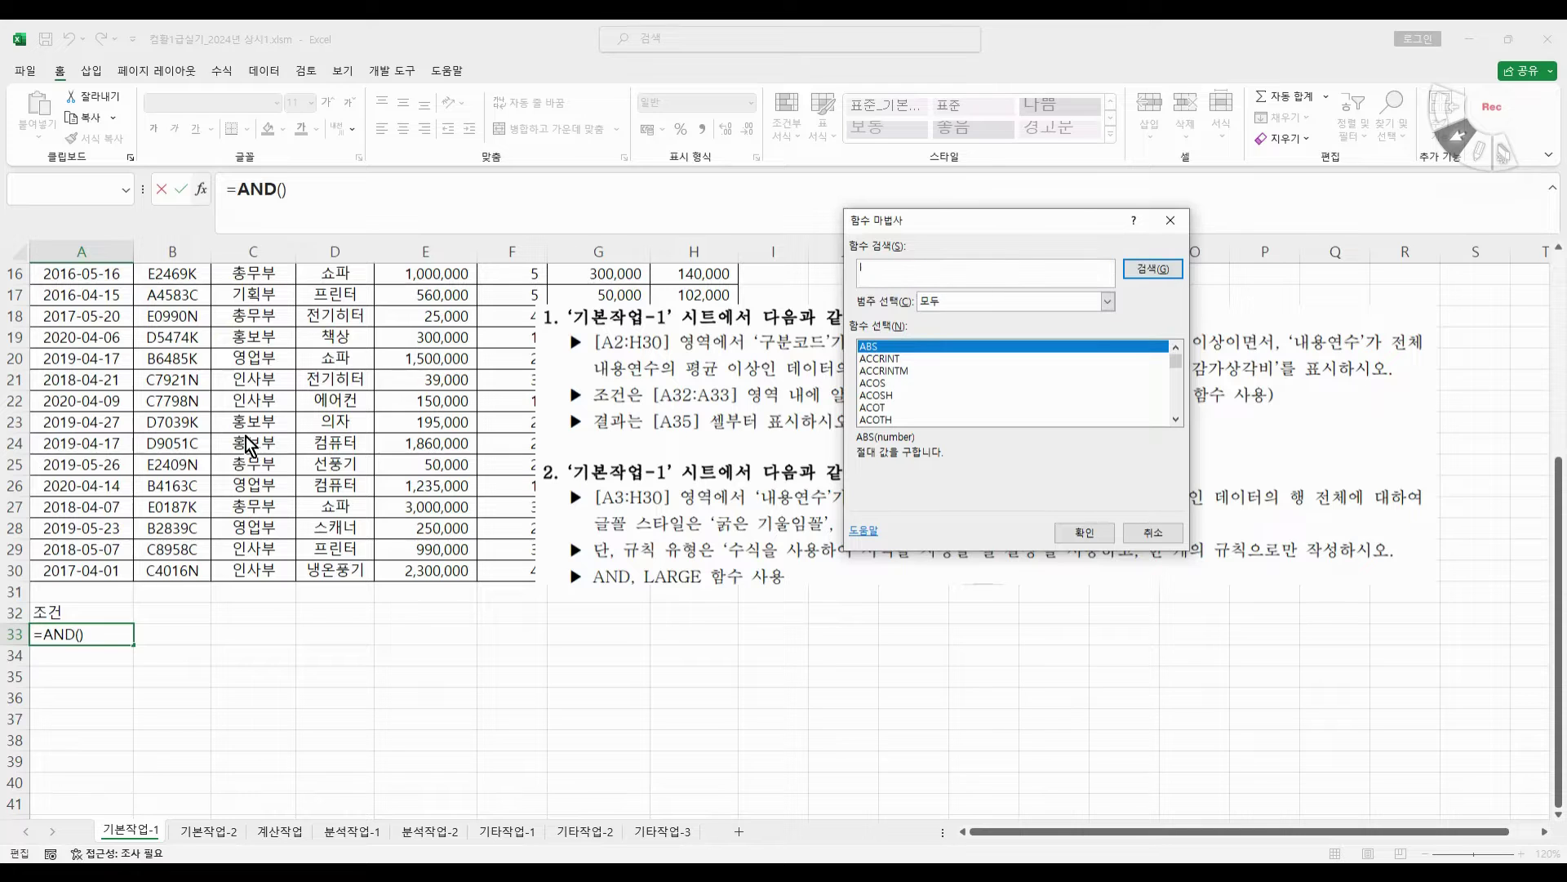
key(Return)
key(Return)
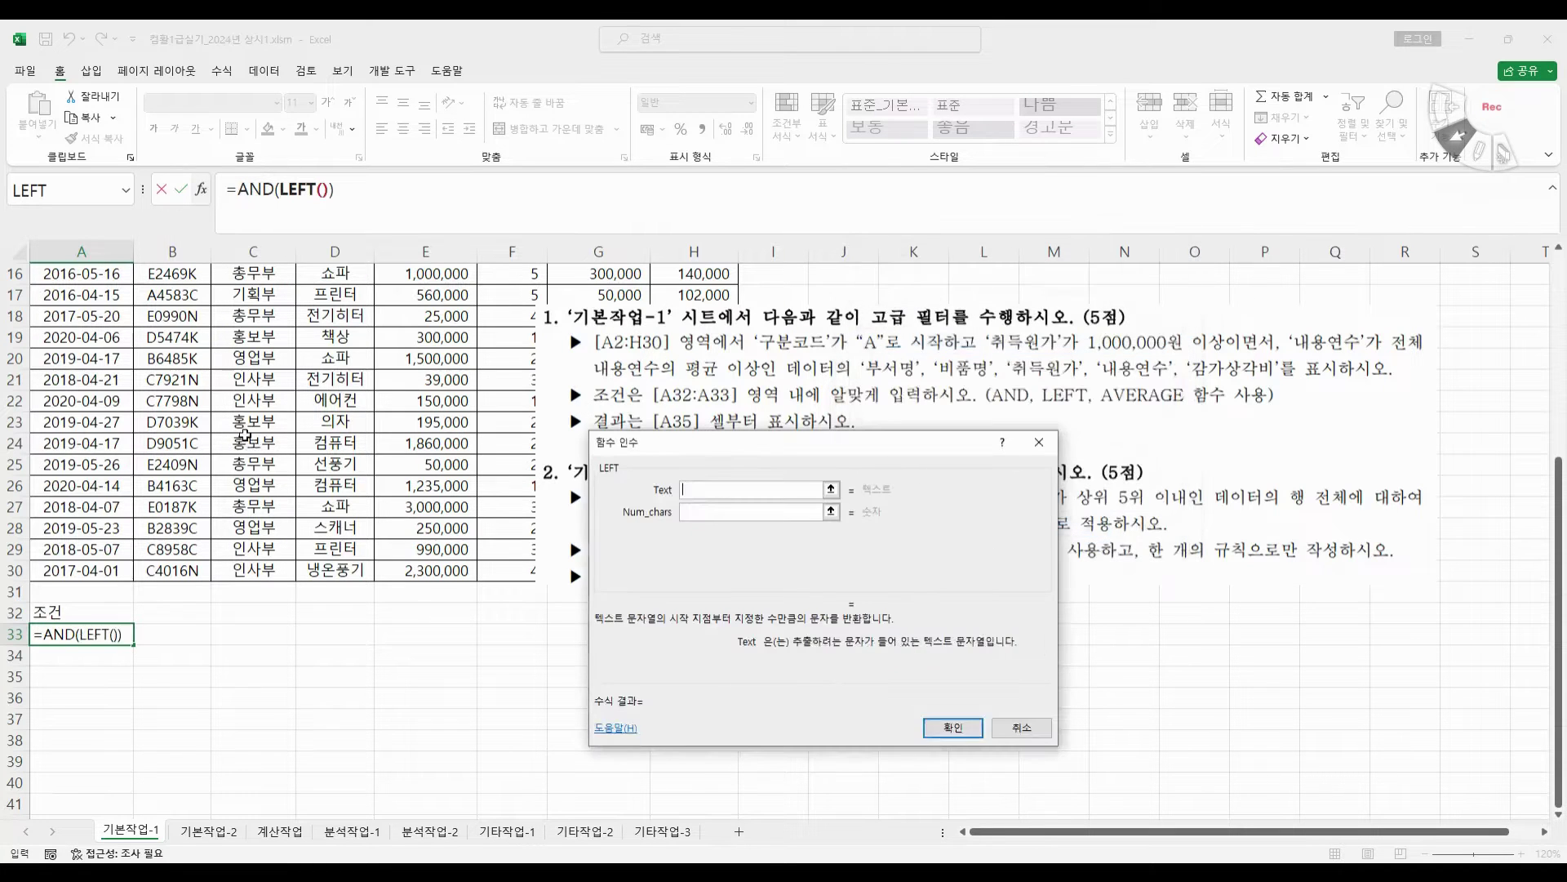
- Set LEFT's Text to B3 and Num_chars to 1, and return to the AND function's arguments
scroll(138, 415, up, 5)
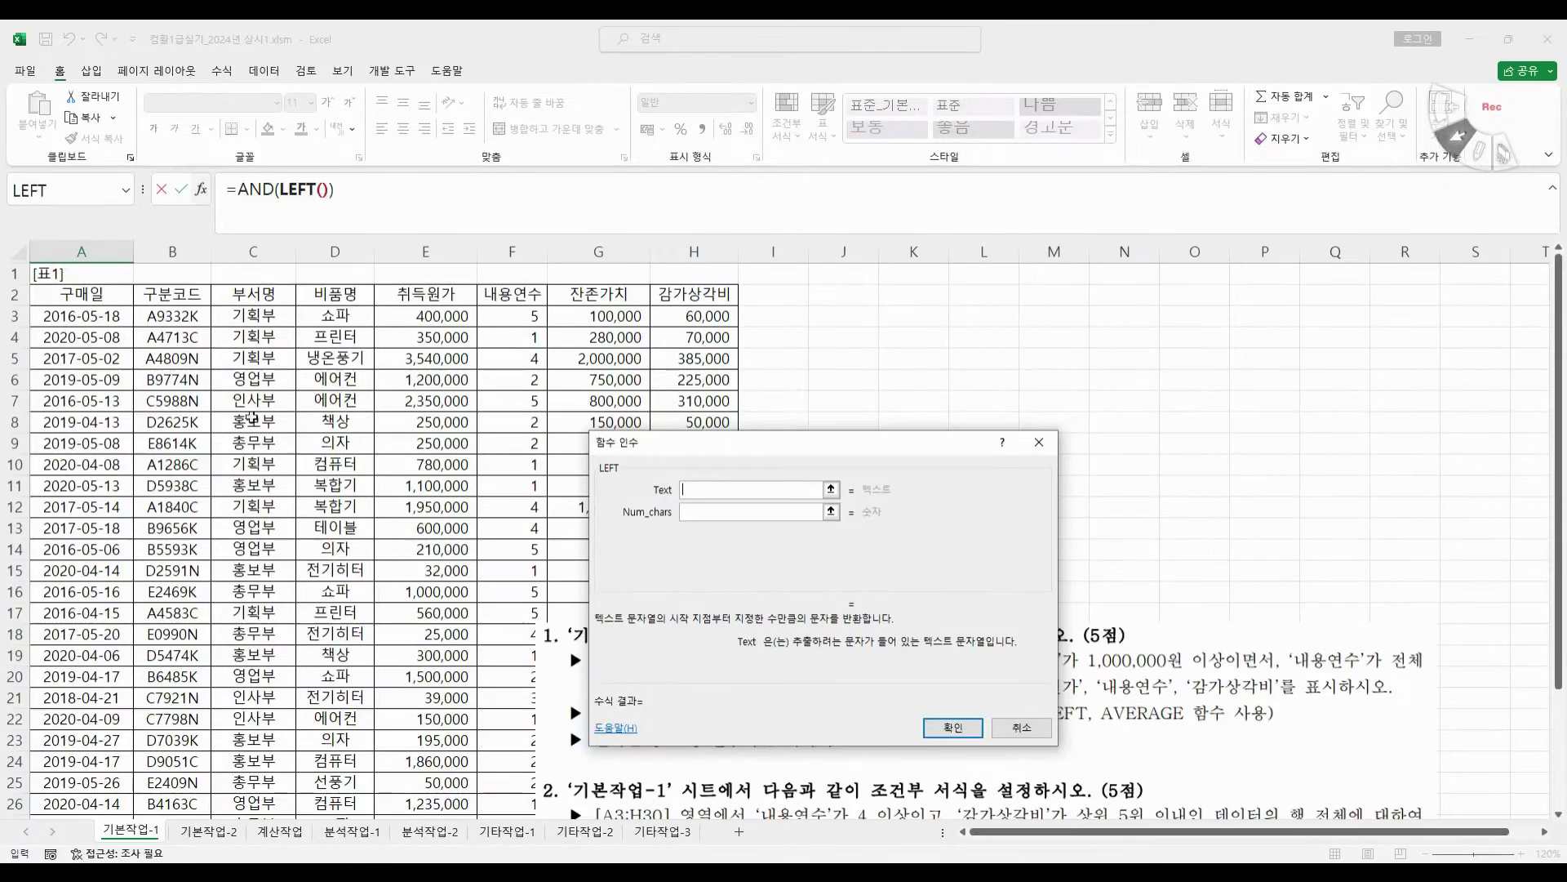
click(159, 314)
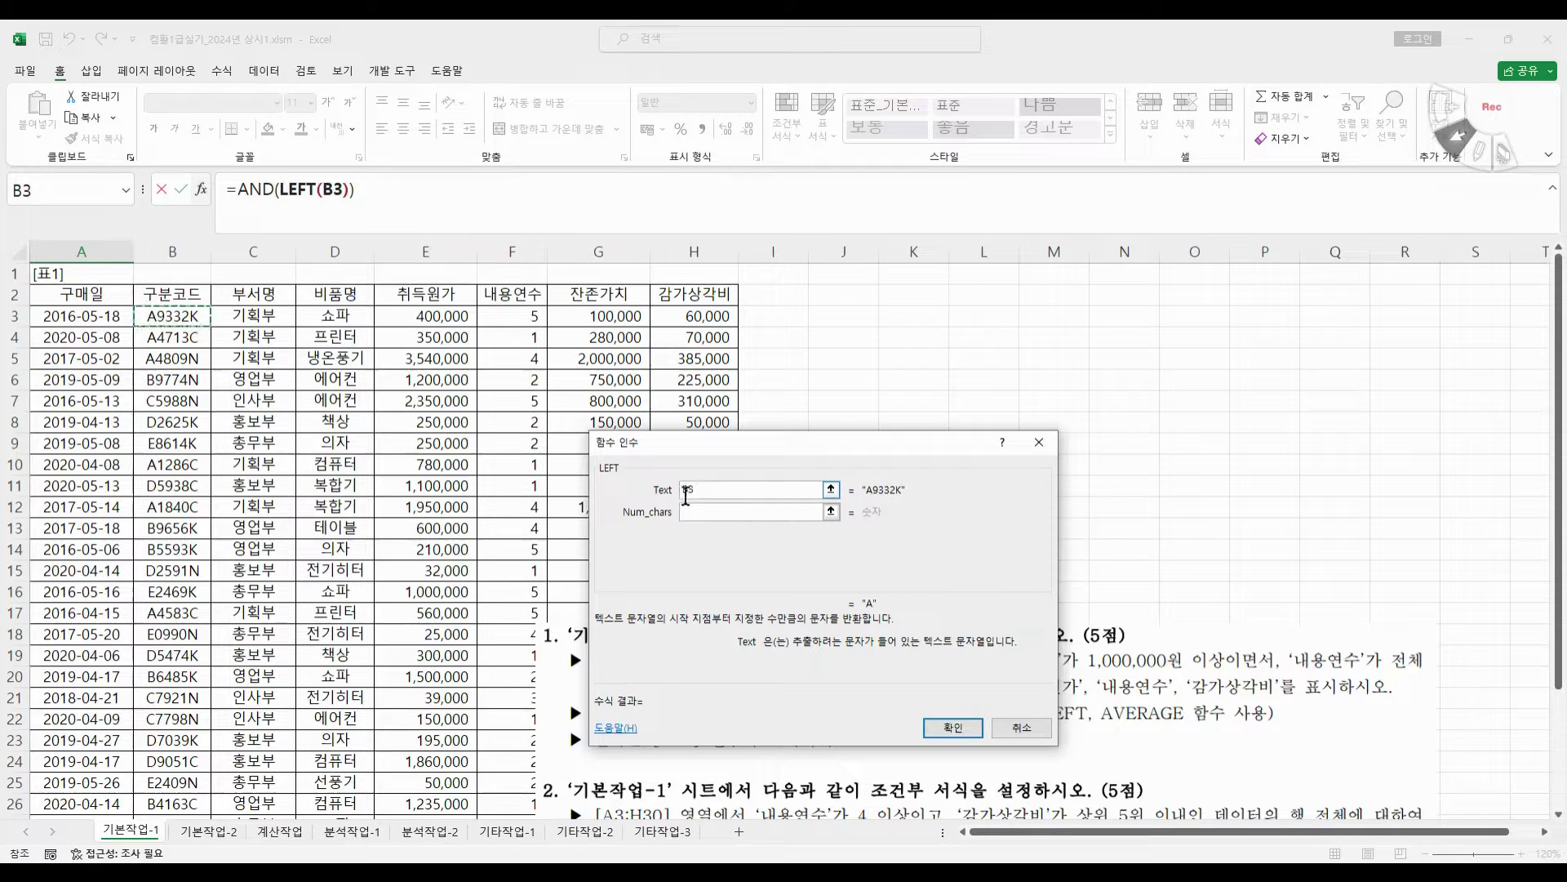
click(725, 511)
text(1)
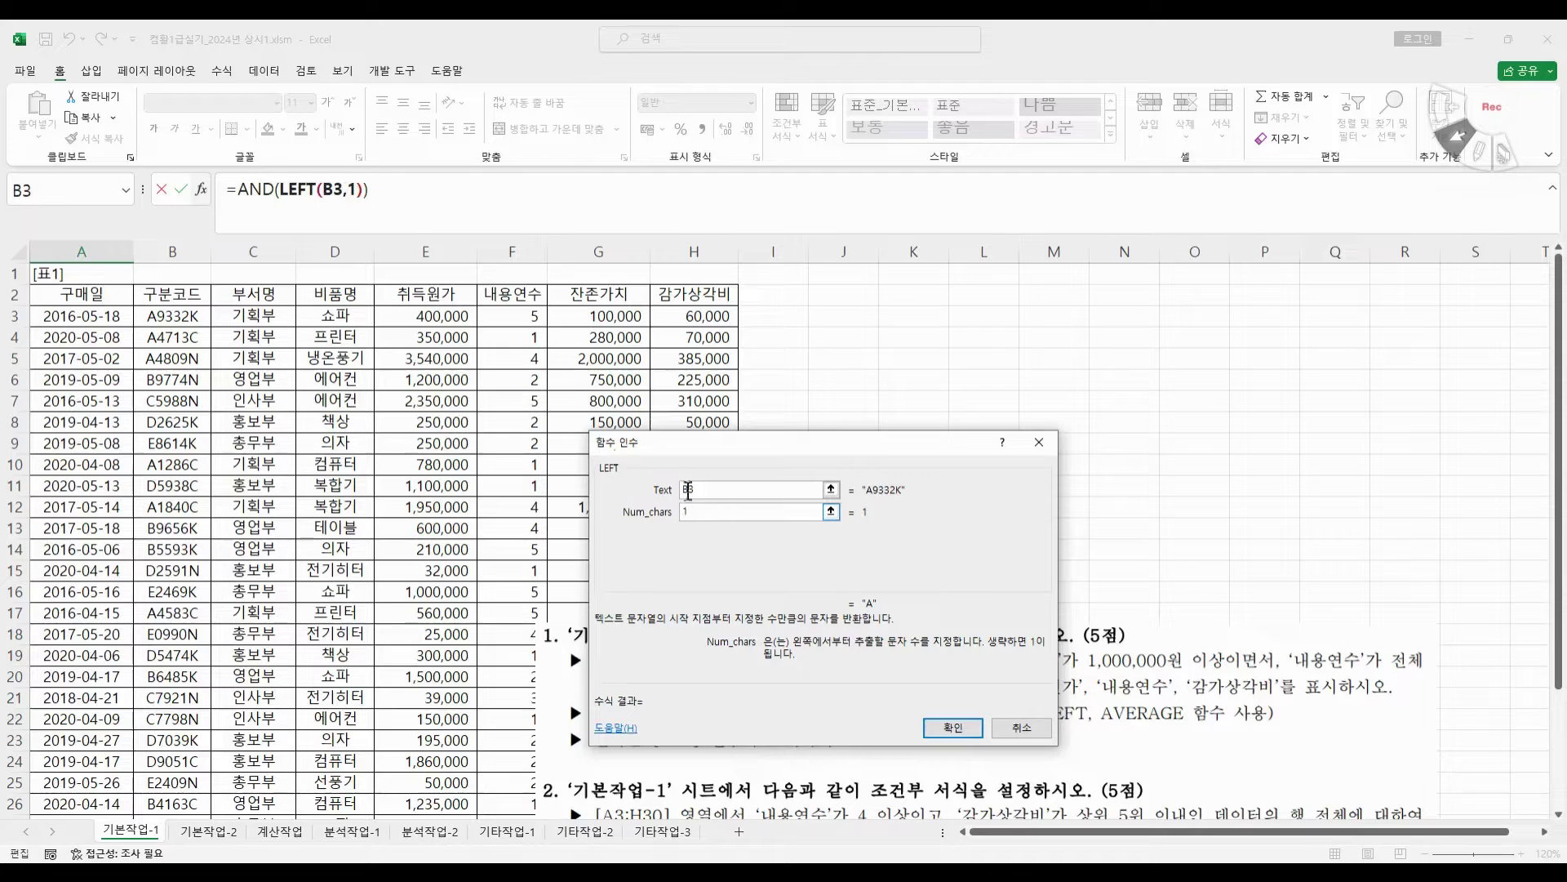
click(258, 190)
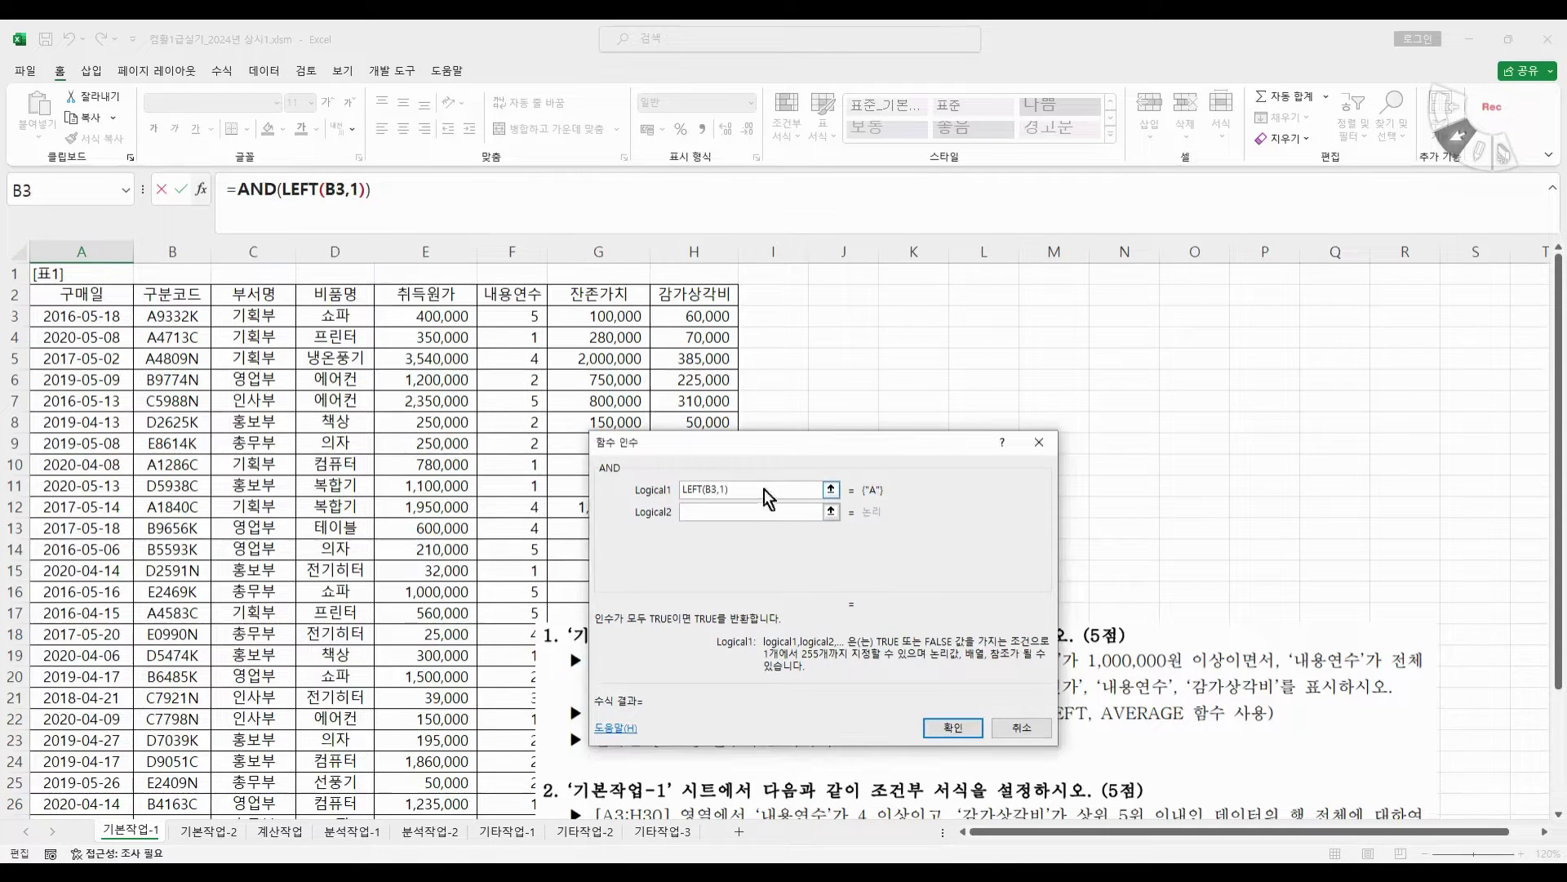
scroll(634, 648, down, 5)
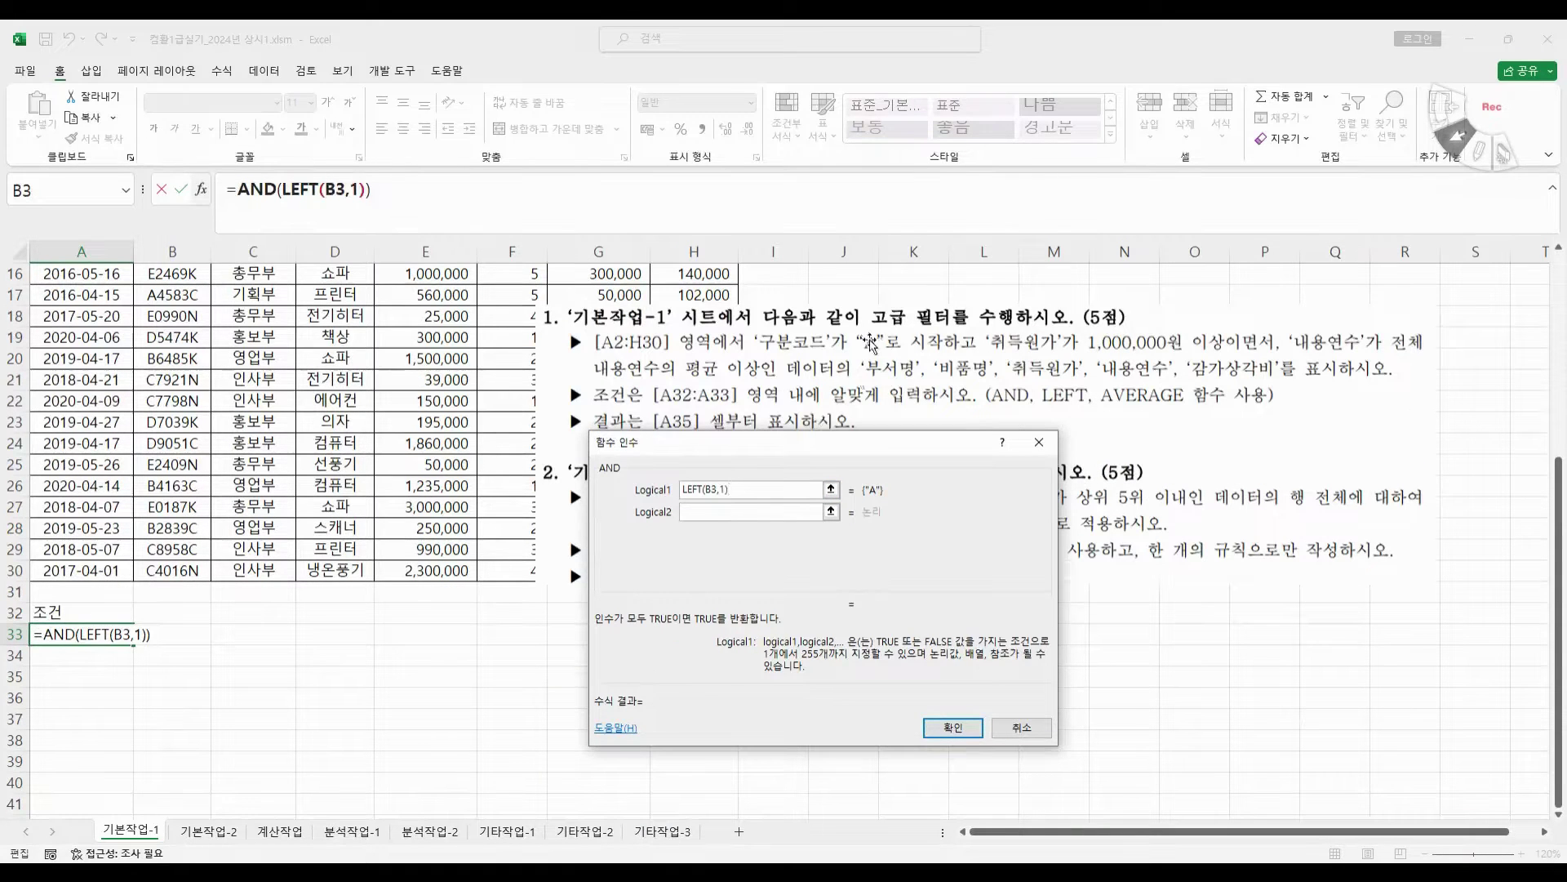
- Complete AND's Logical1 condition as LEFT(B3,1)="A"
text(=)
text("A)
text(")
click(736, 513)
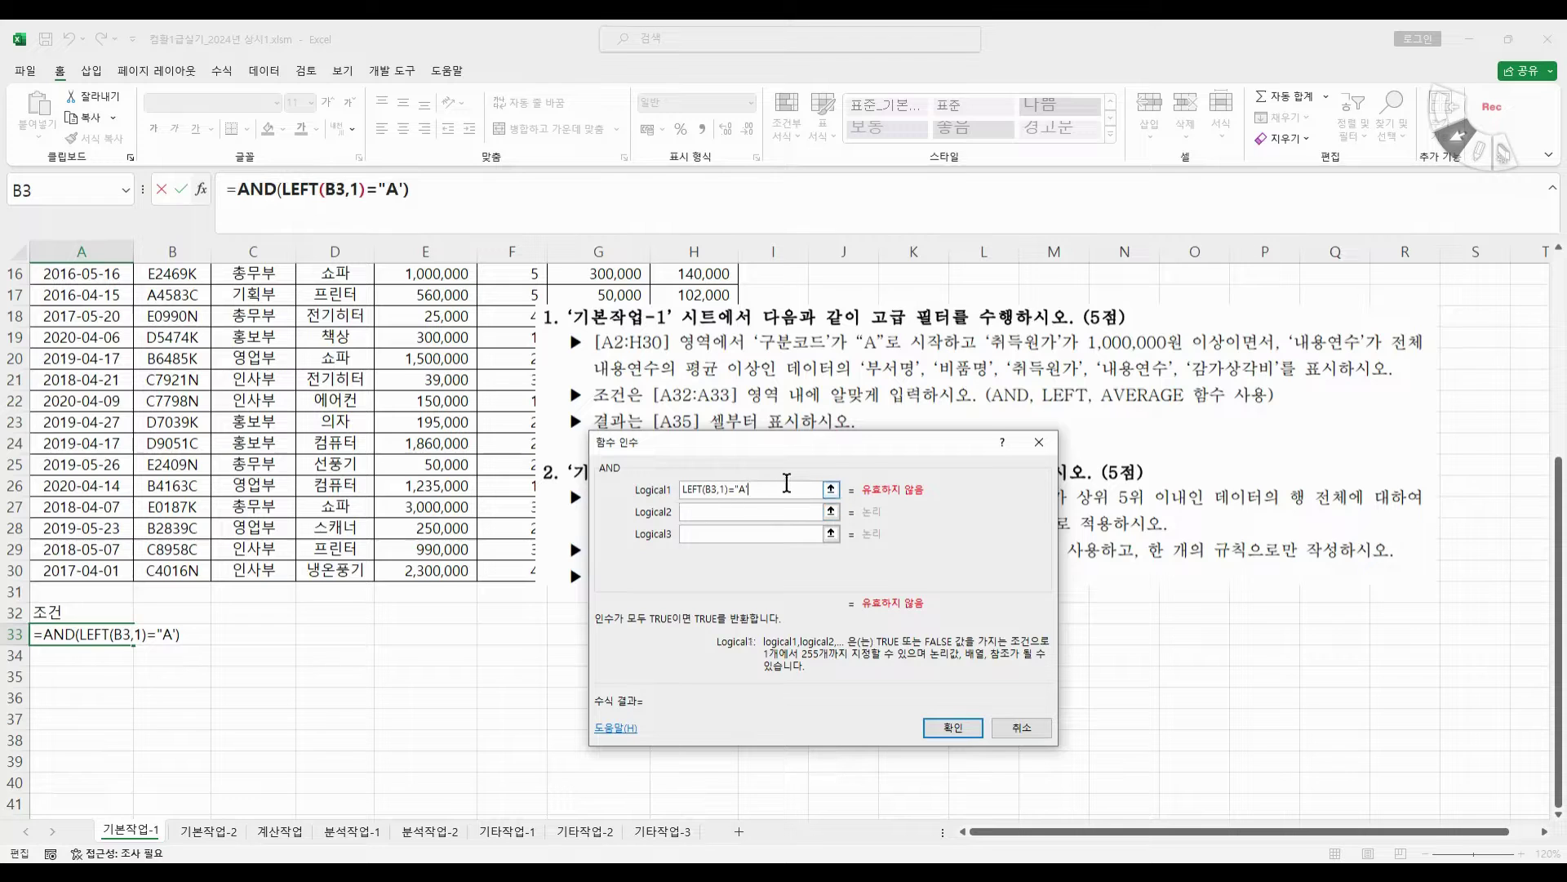
key(BackSpace)
text(")
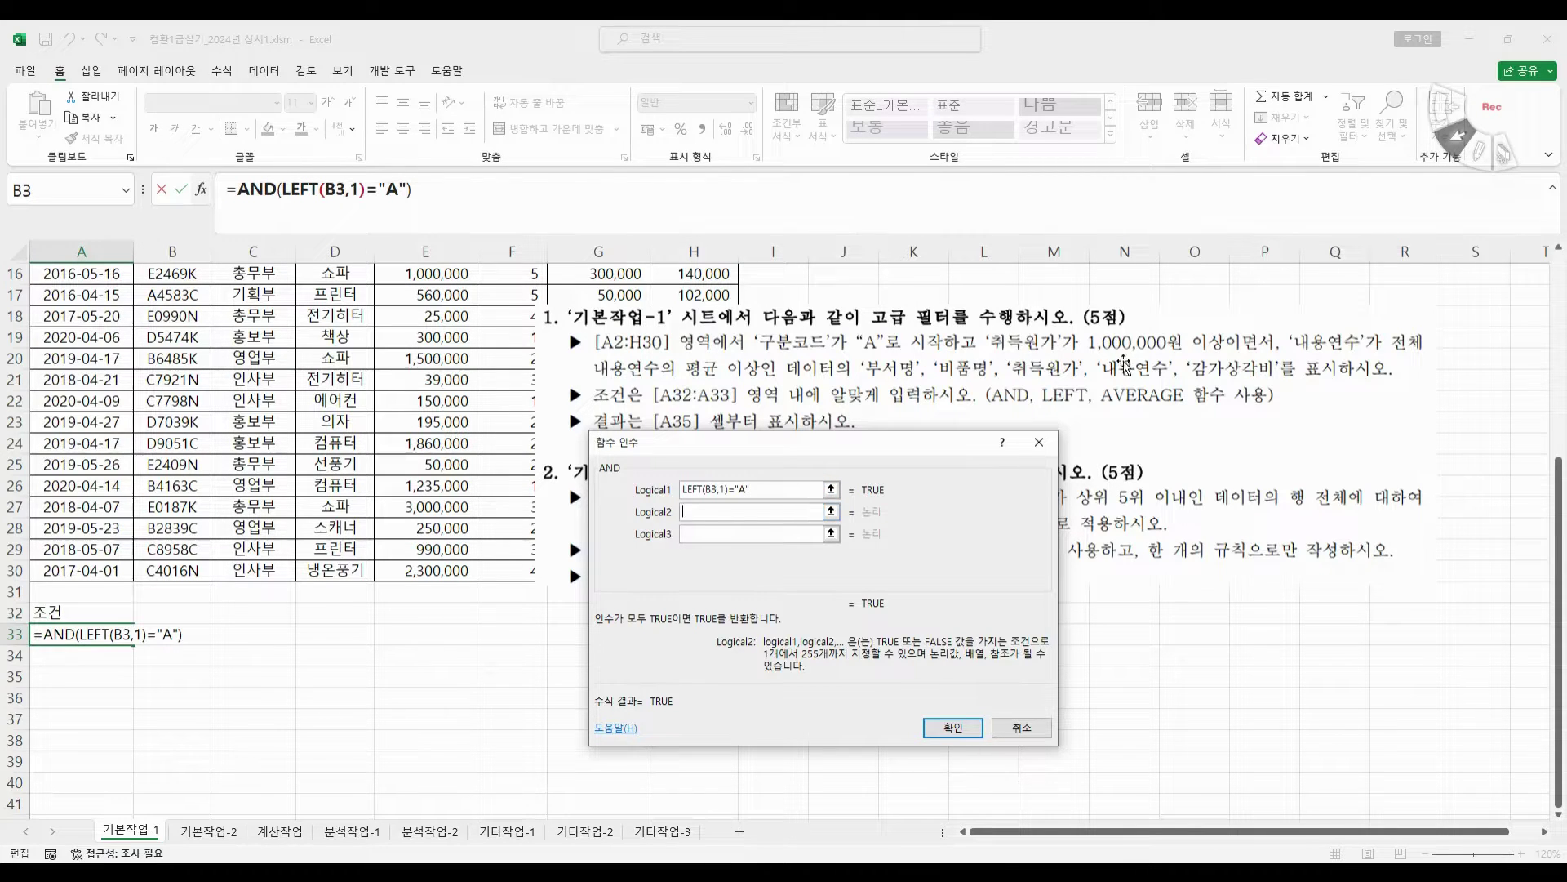
- Set AND's Logical2 condition to E3>=1000000, using the first 취득원가 cell
scroll(409, 469, up, 5)
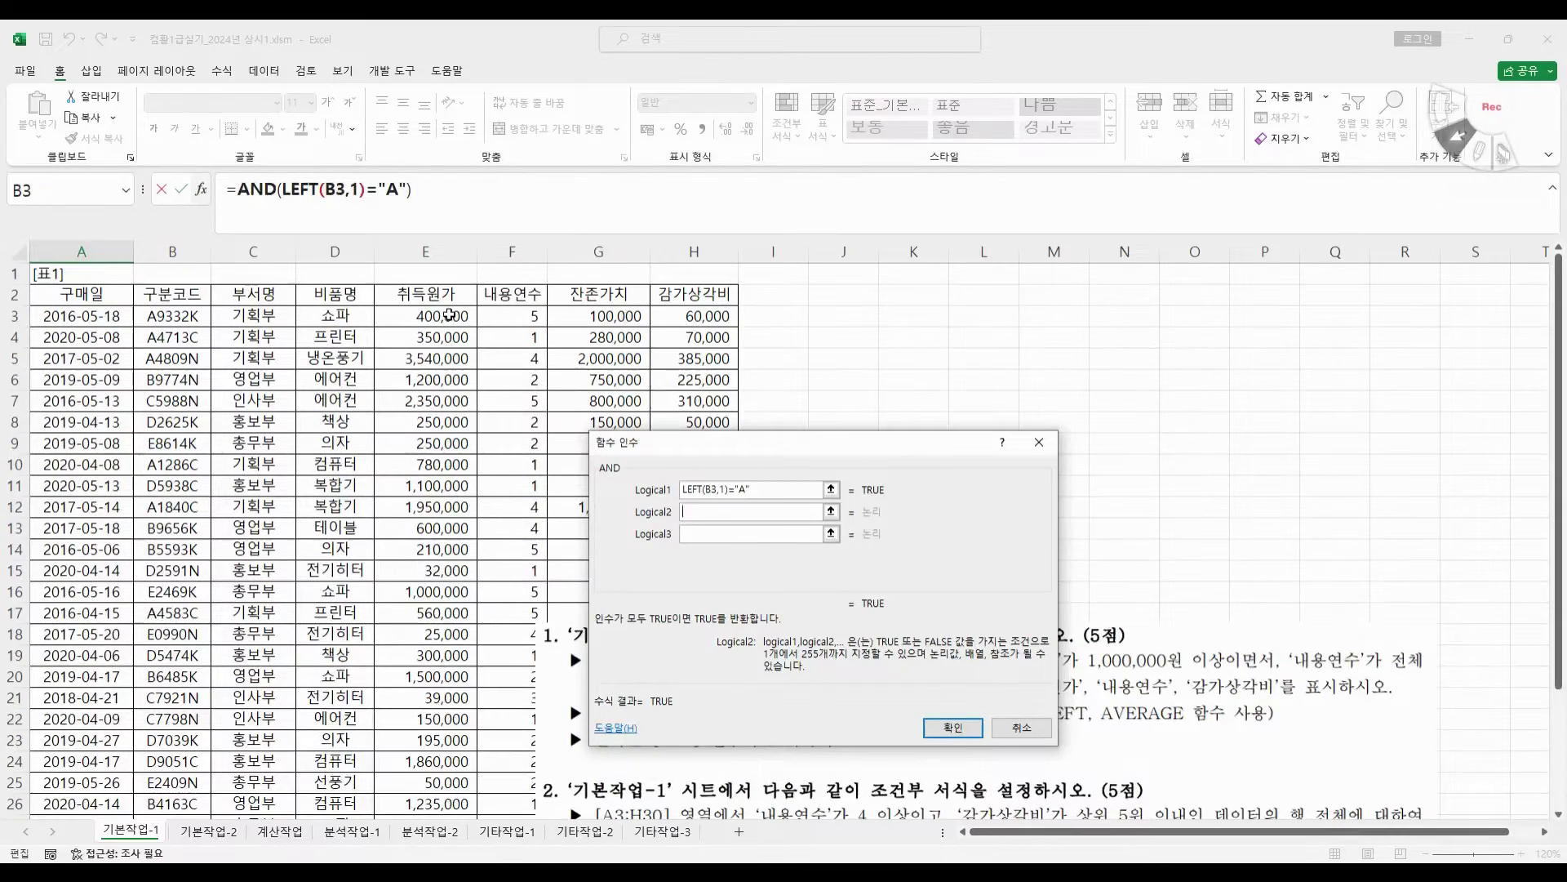
click(449, 314)
scroll(599, 452, down, 4)
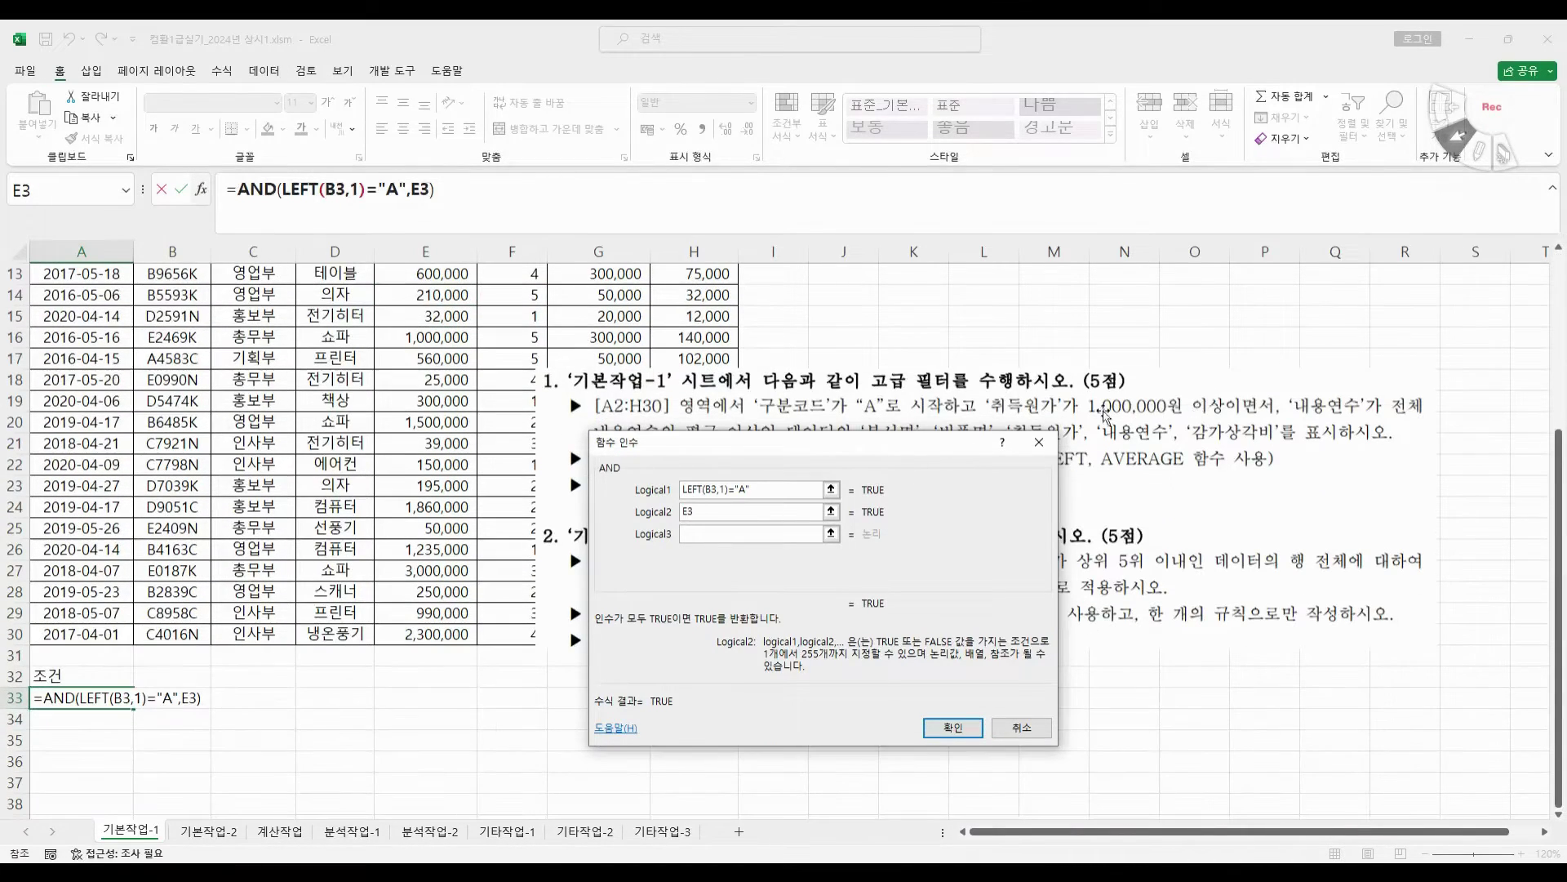
text(>=)
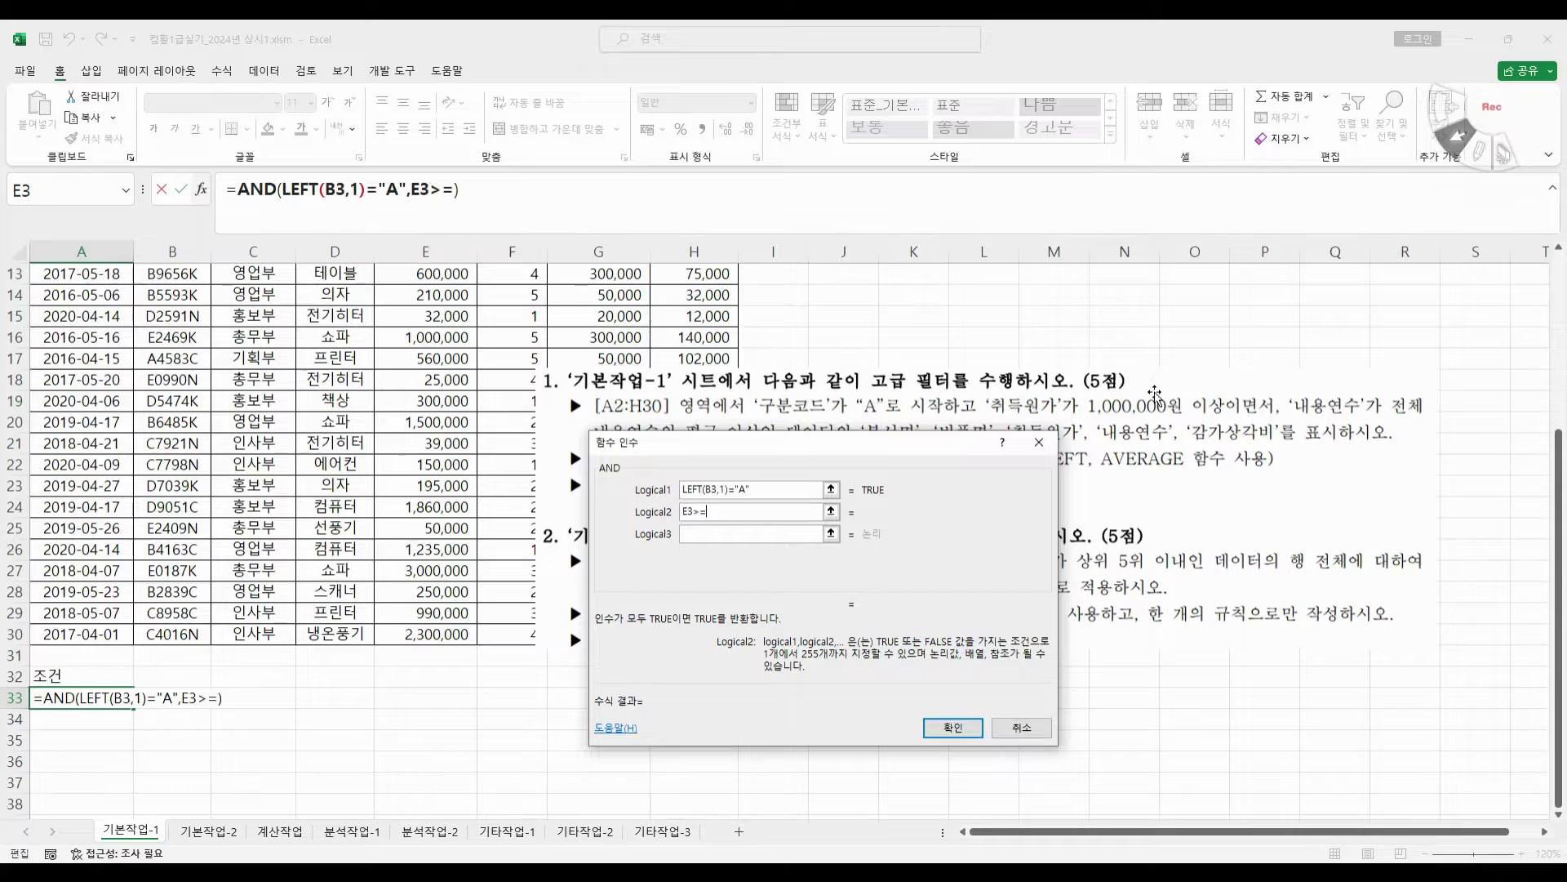
text(1000000)
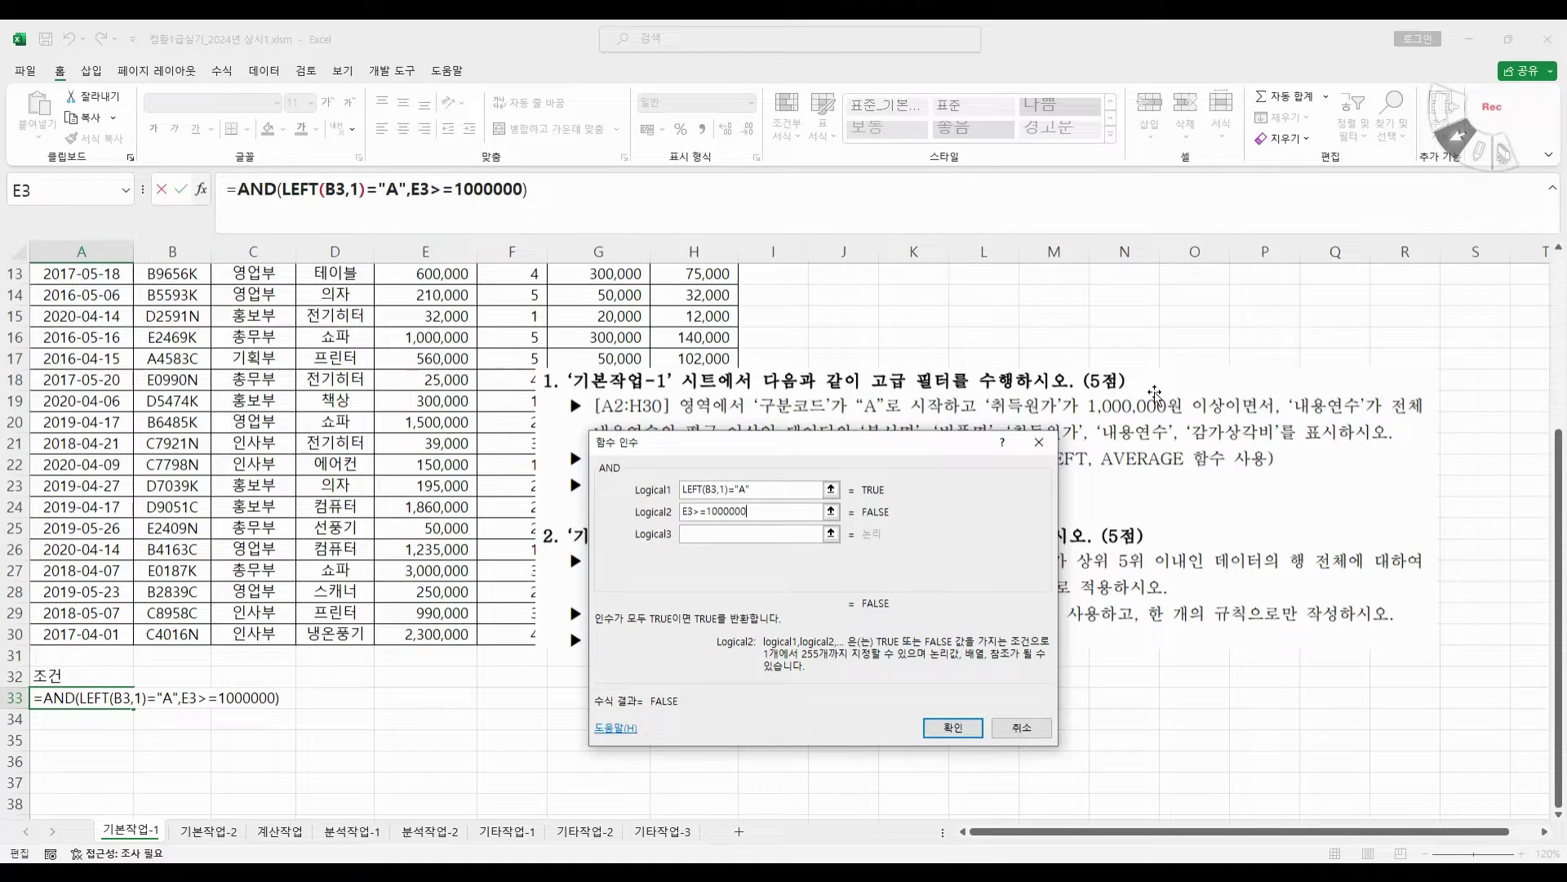
- Begin AND's Logical3 condition with F3>=, using the first 내용연수 cell
click(757, 533)
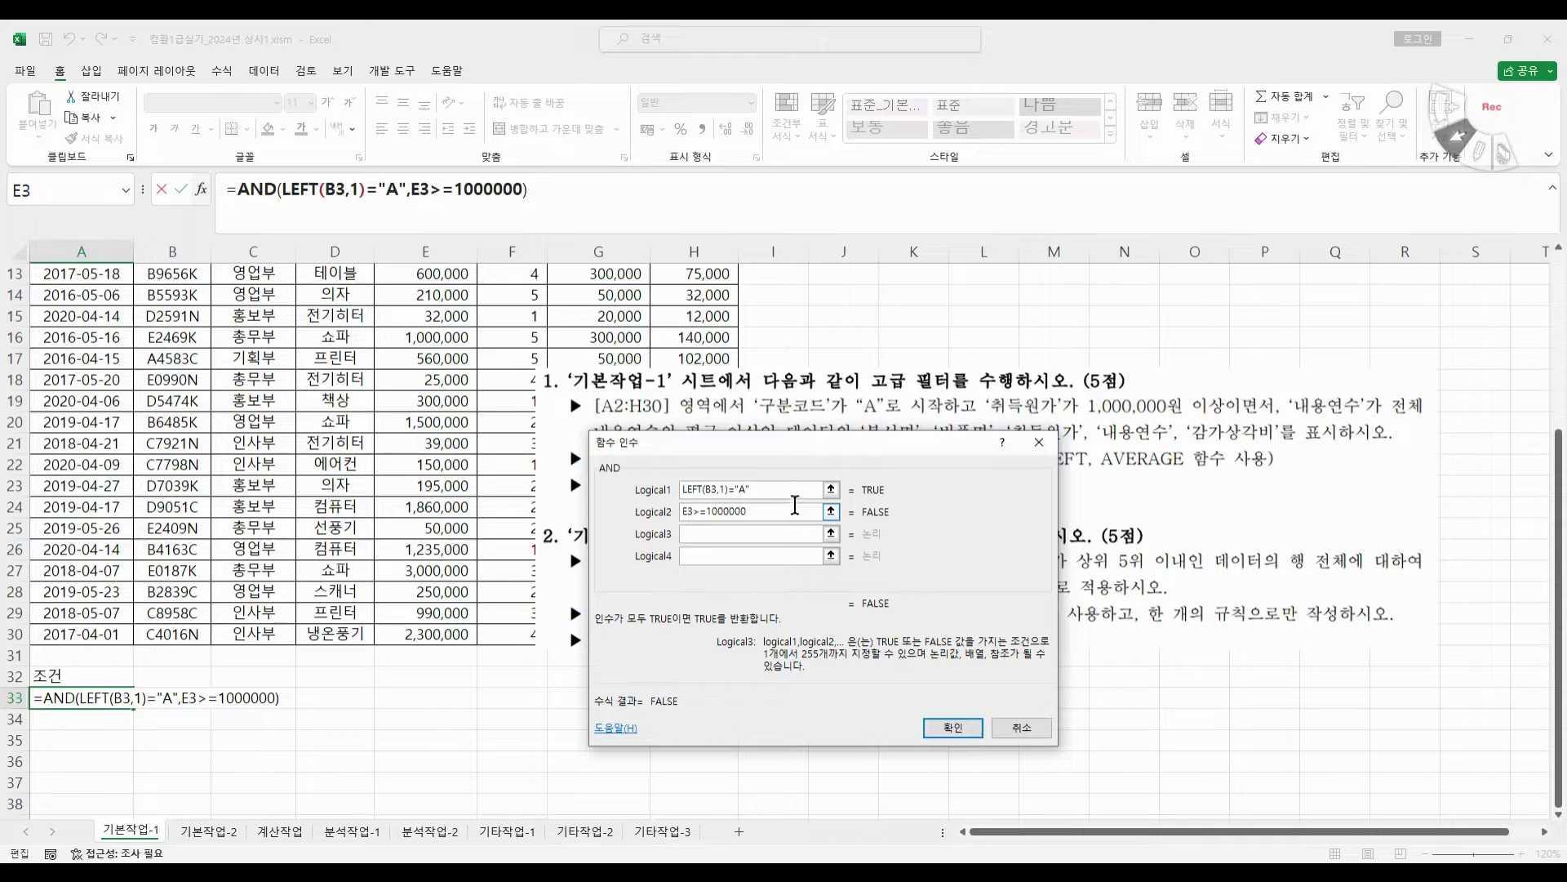
scroll(273, 471, up, 4)
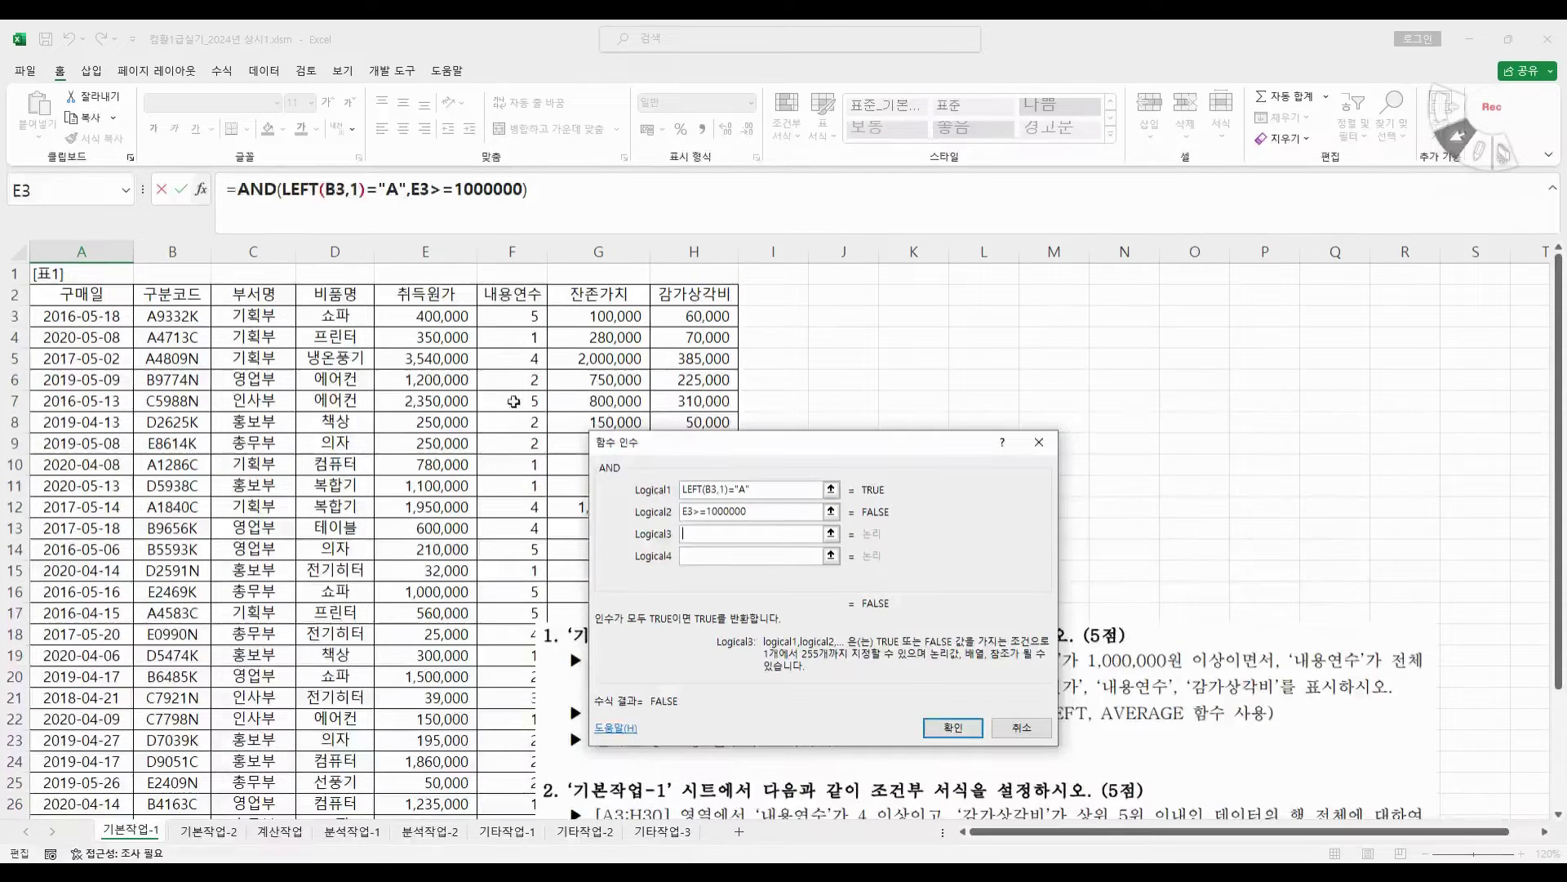
click(523, 322)
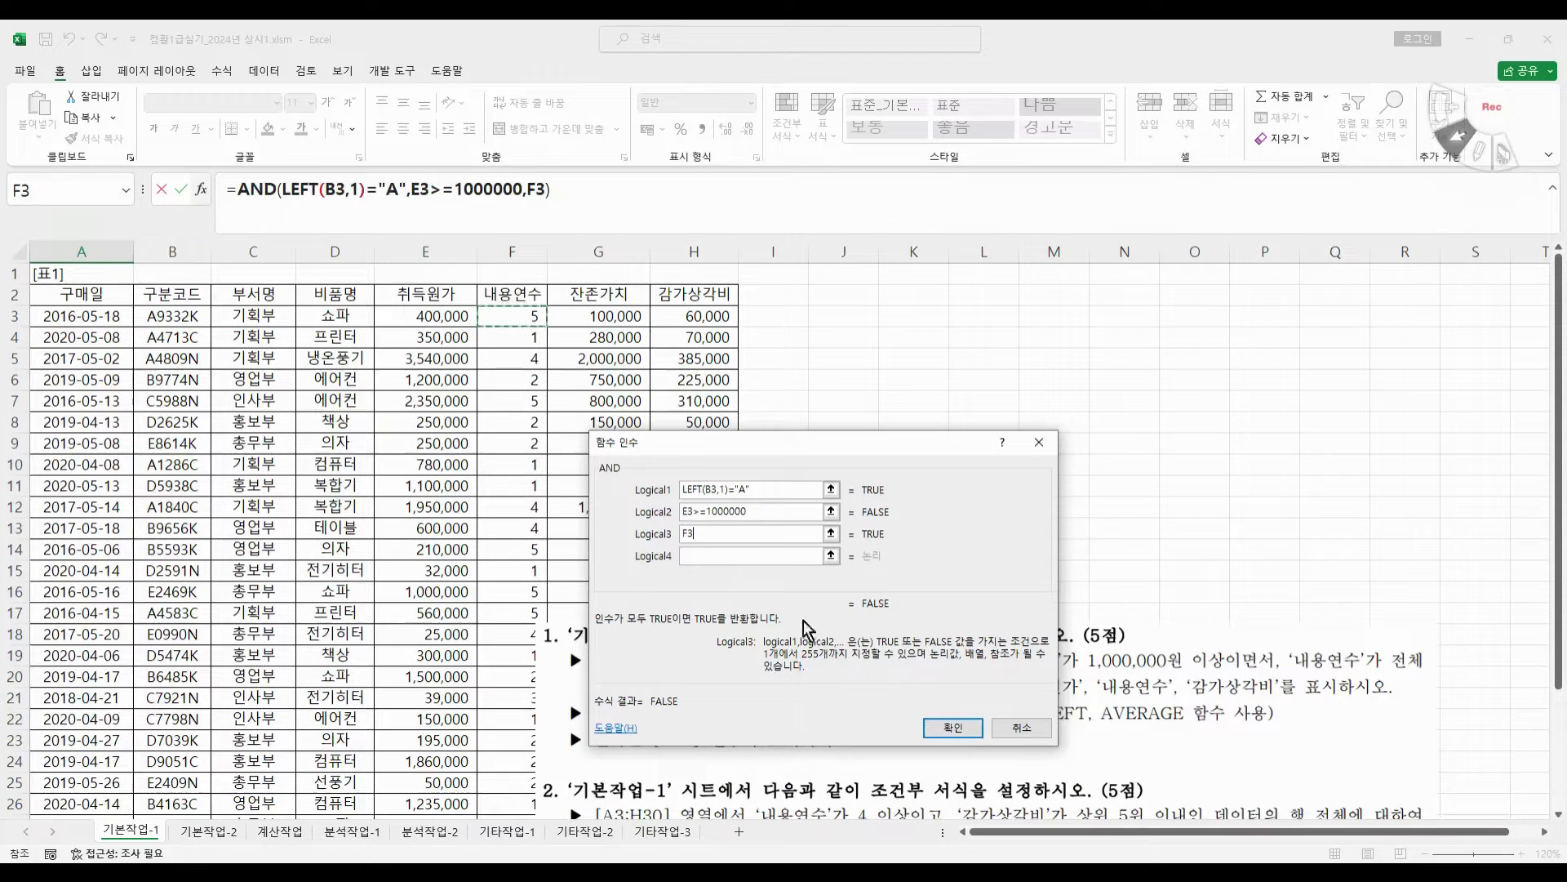
scroll(800, 620, down, 3)
scroll(800, 614, down, 2)
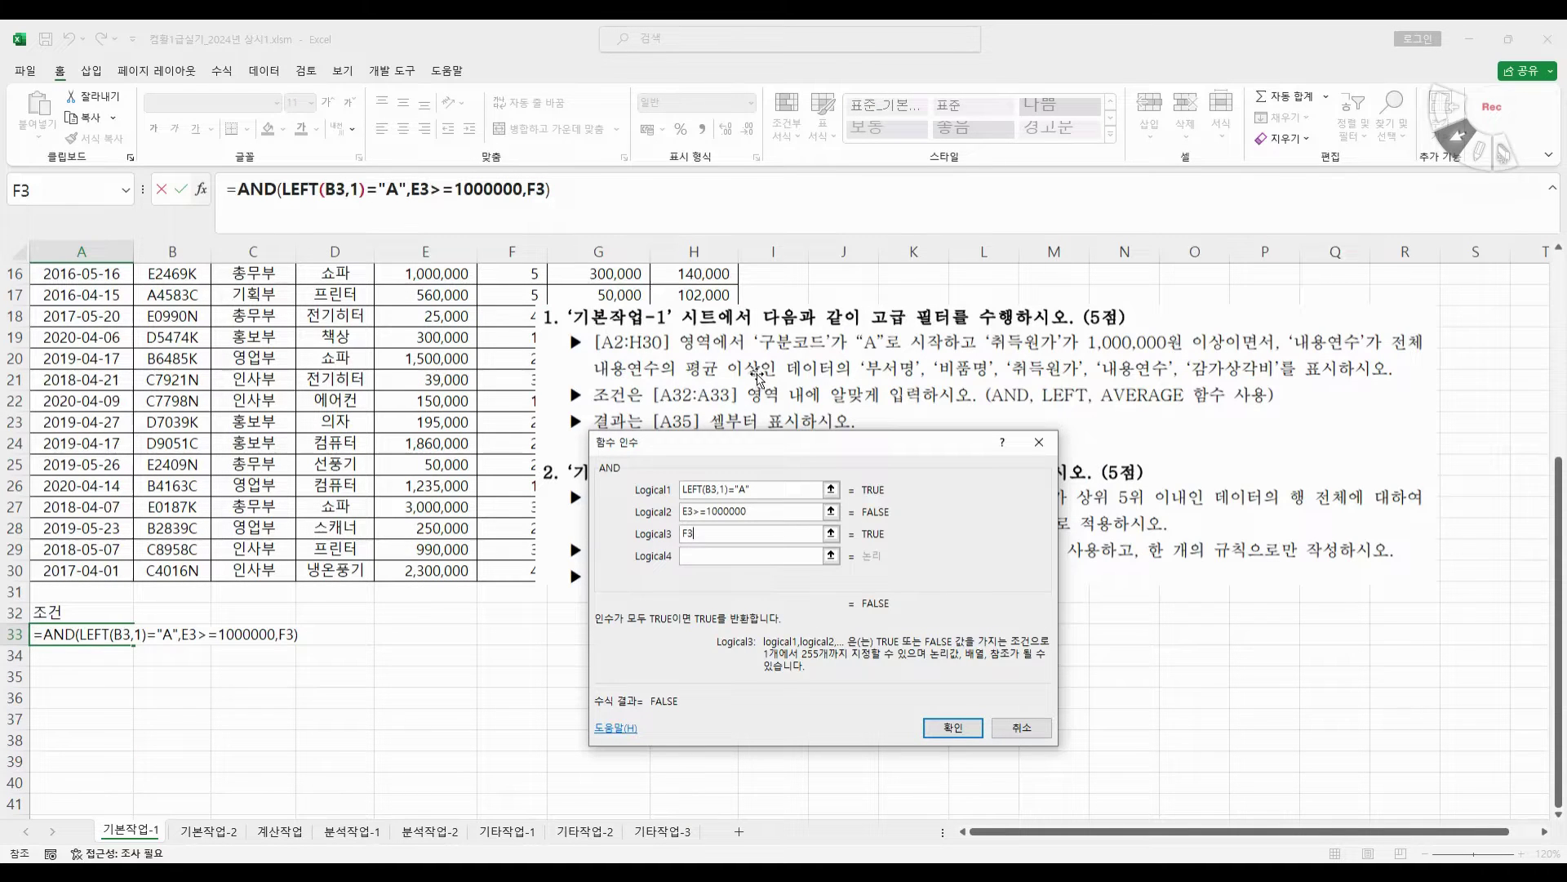
text(>=)
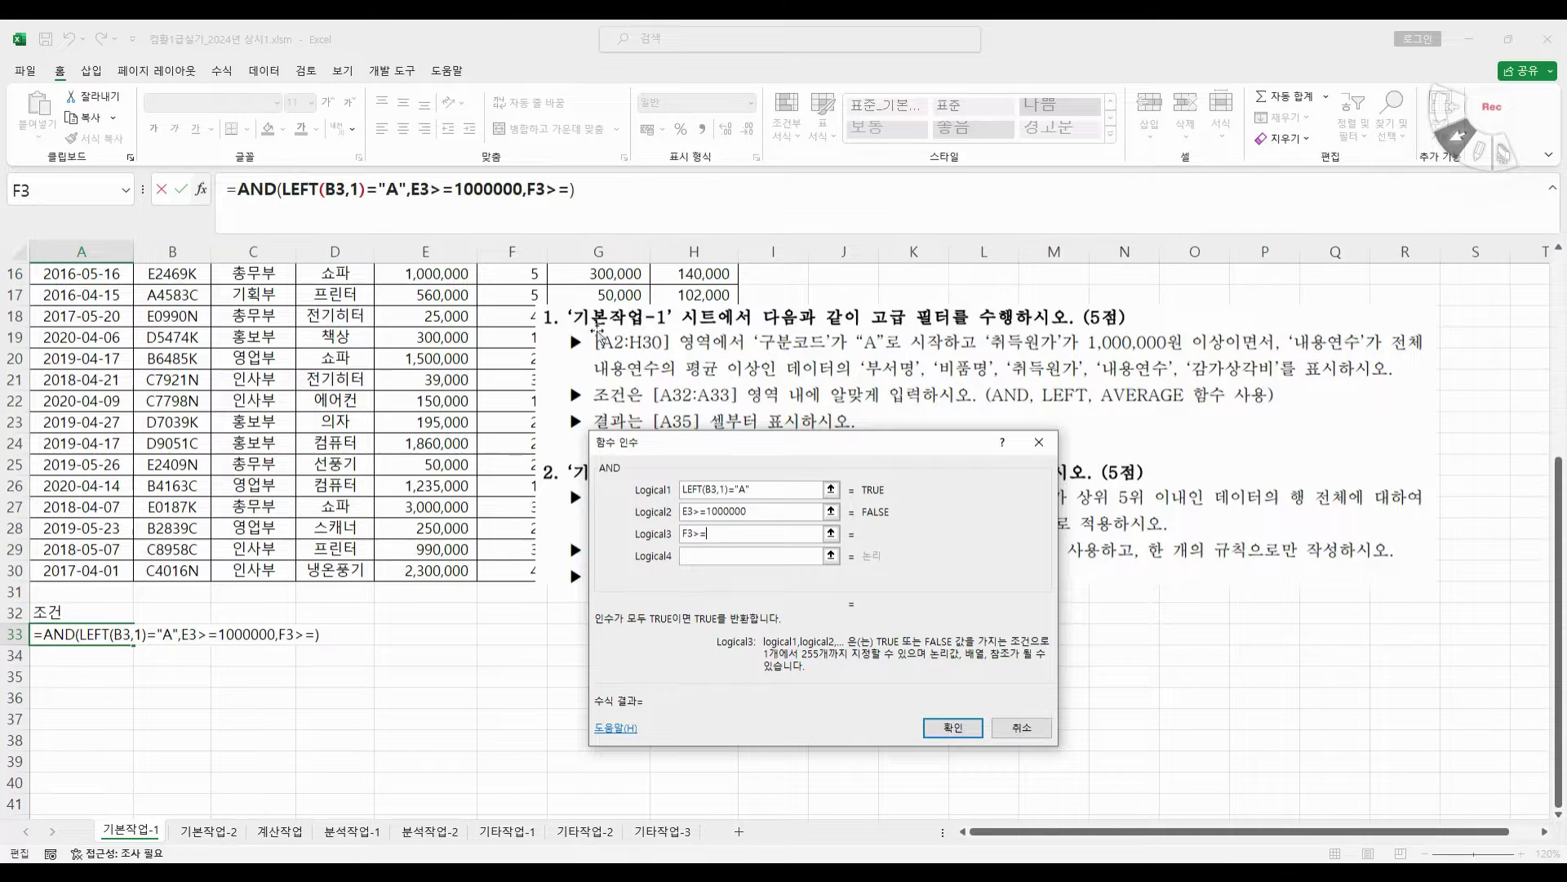
- Nest an AVERAGE function inside AND's Logical3 argument by searching for it among all available functions
click(128, 192)
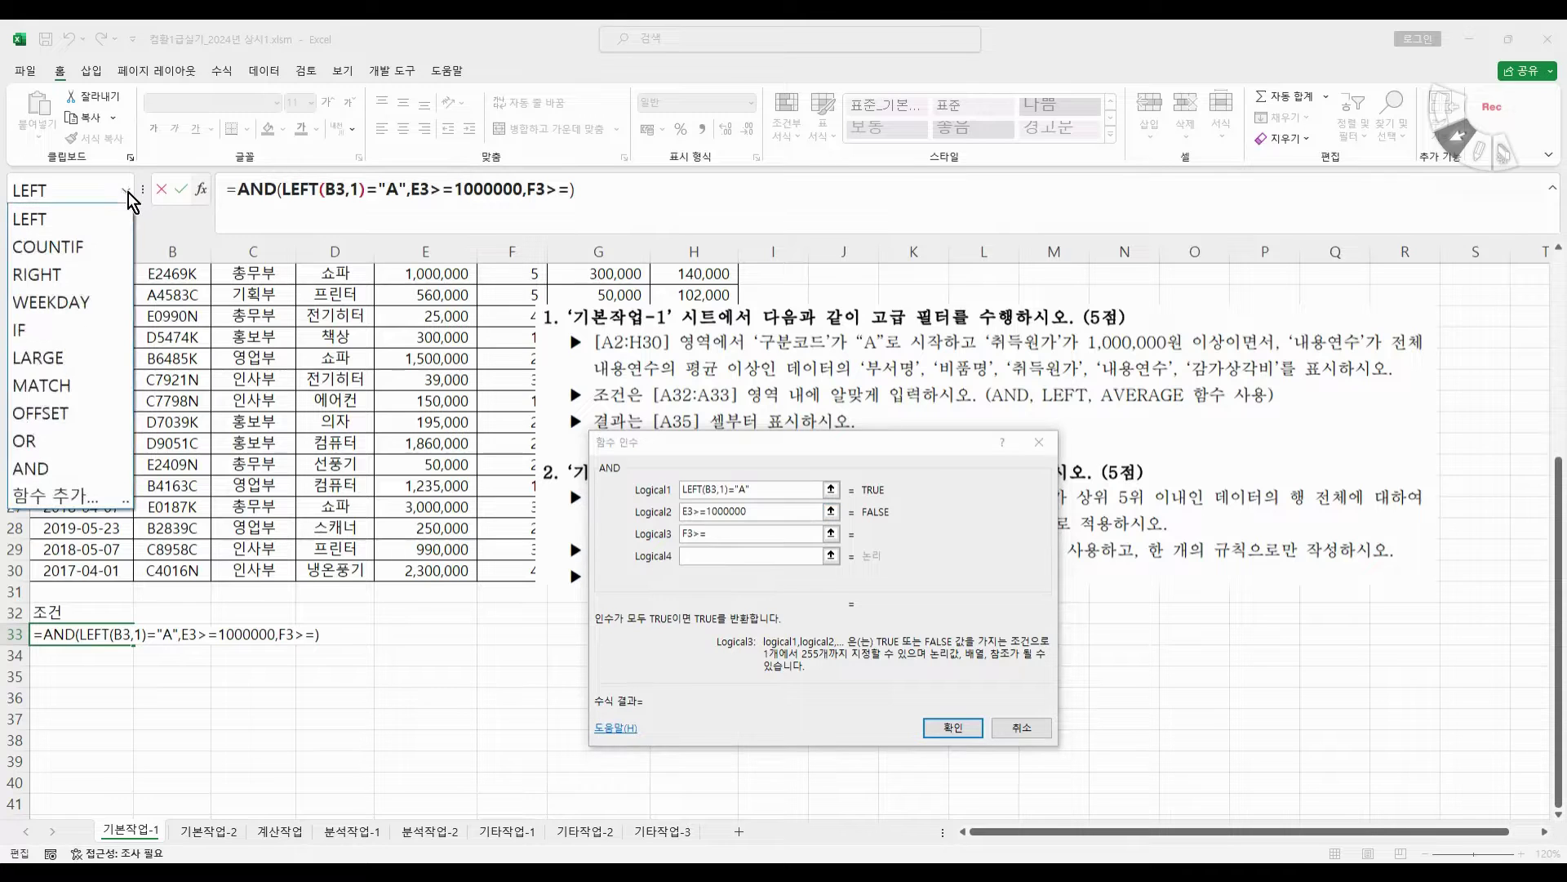
click(95, 492)
text(aver)
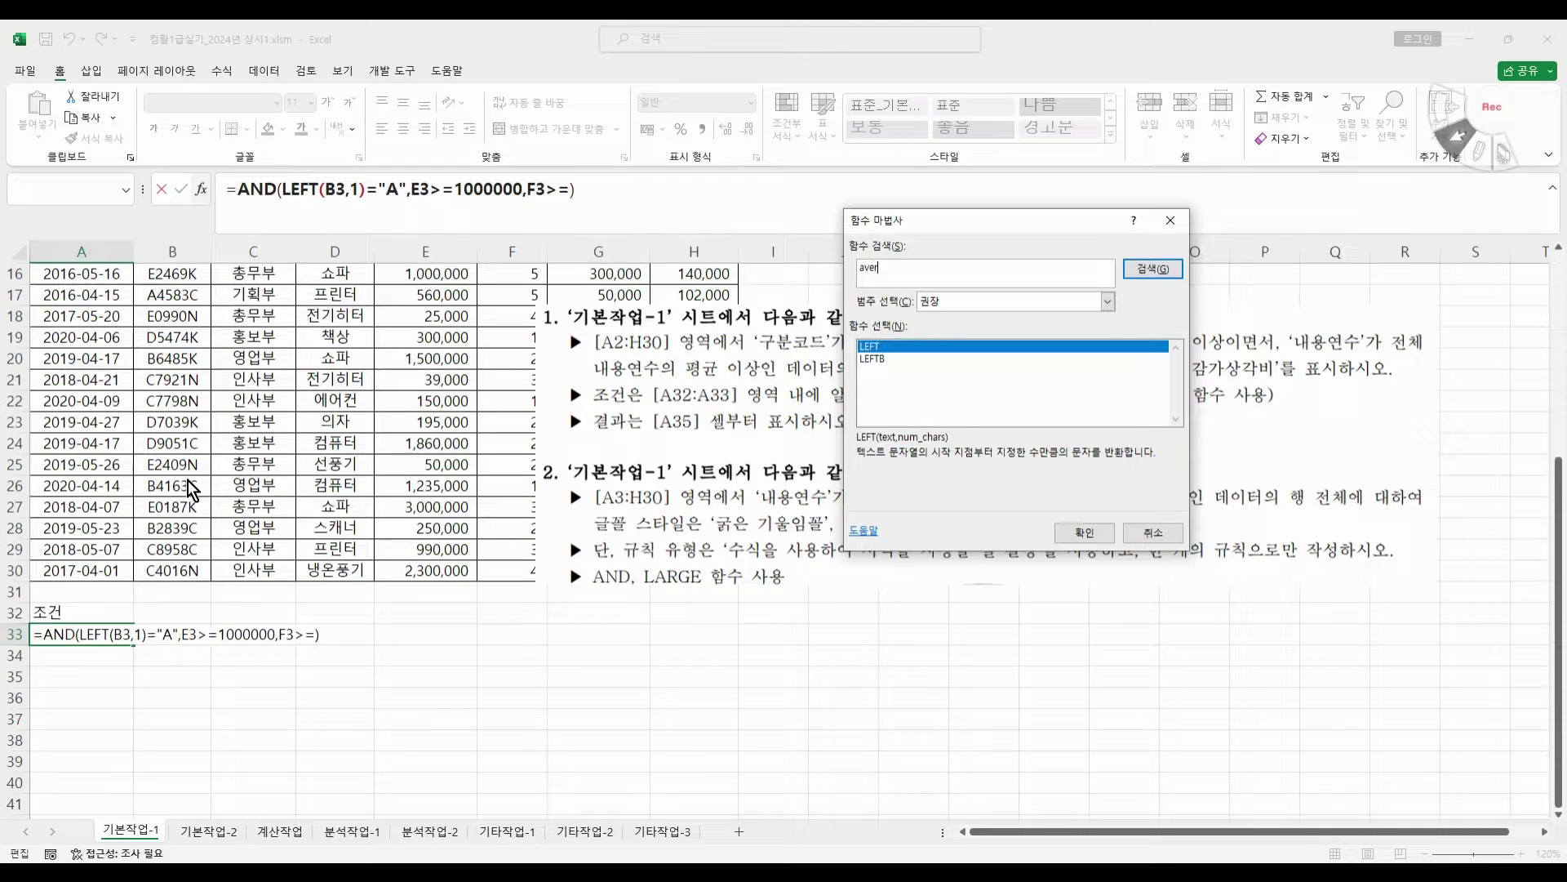
text(age)
key(Return)
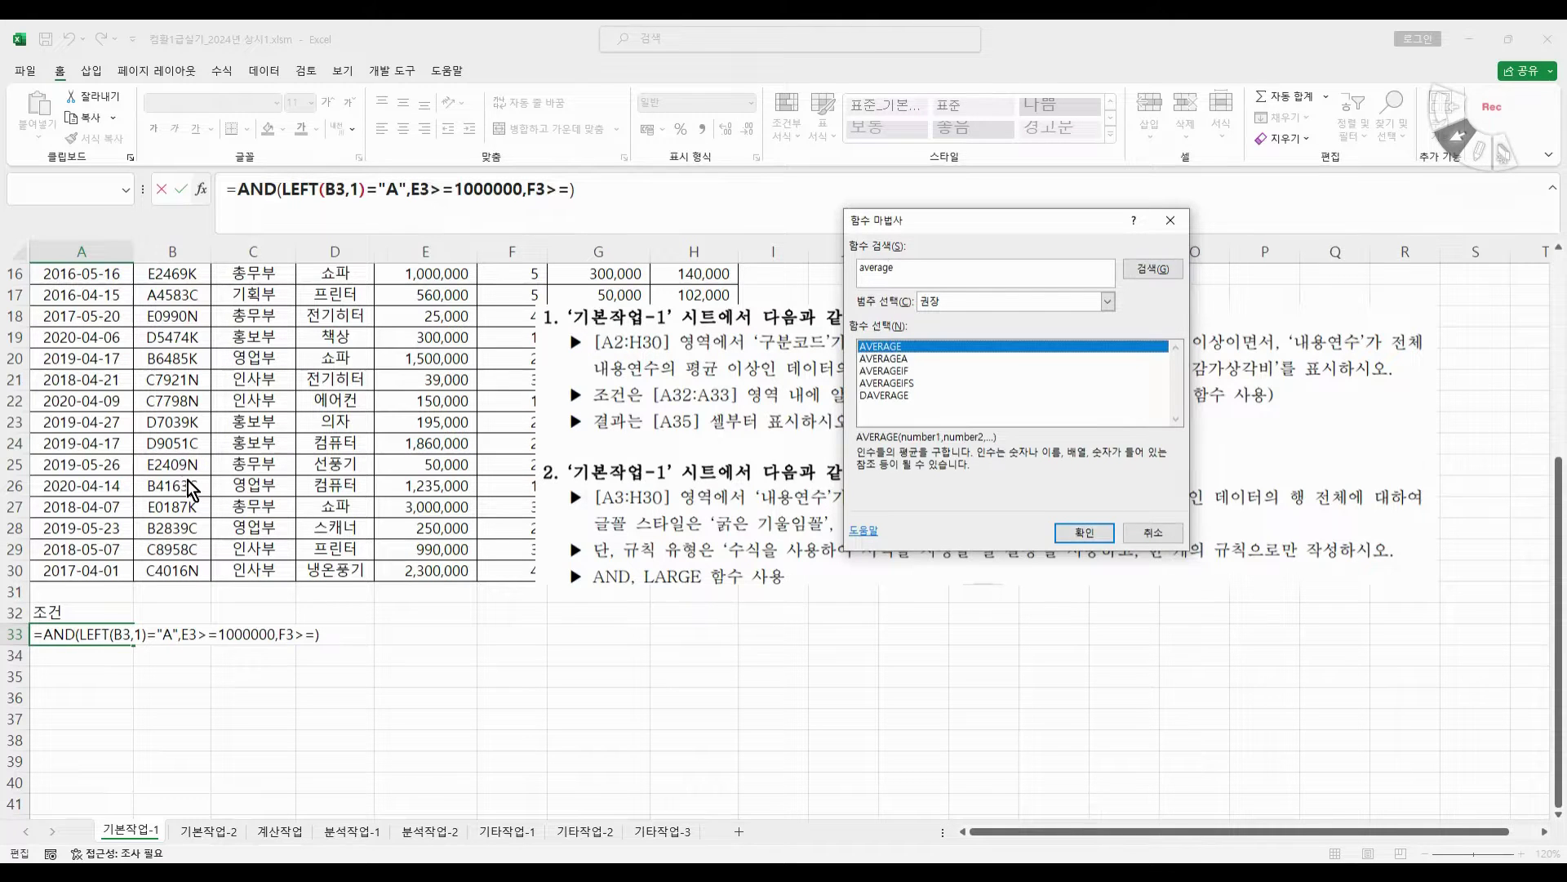
key(Return)
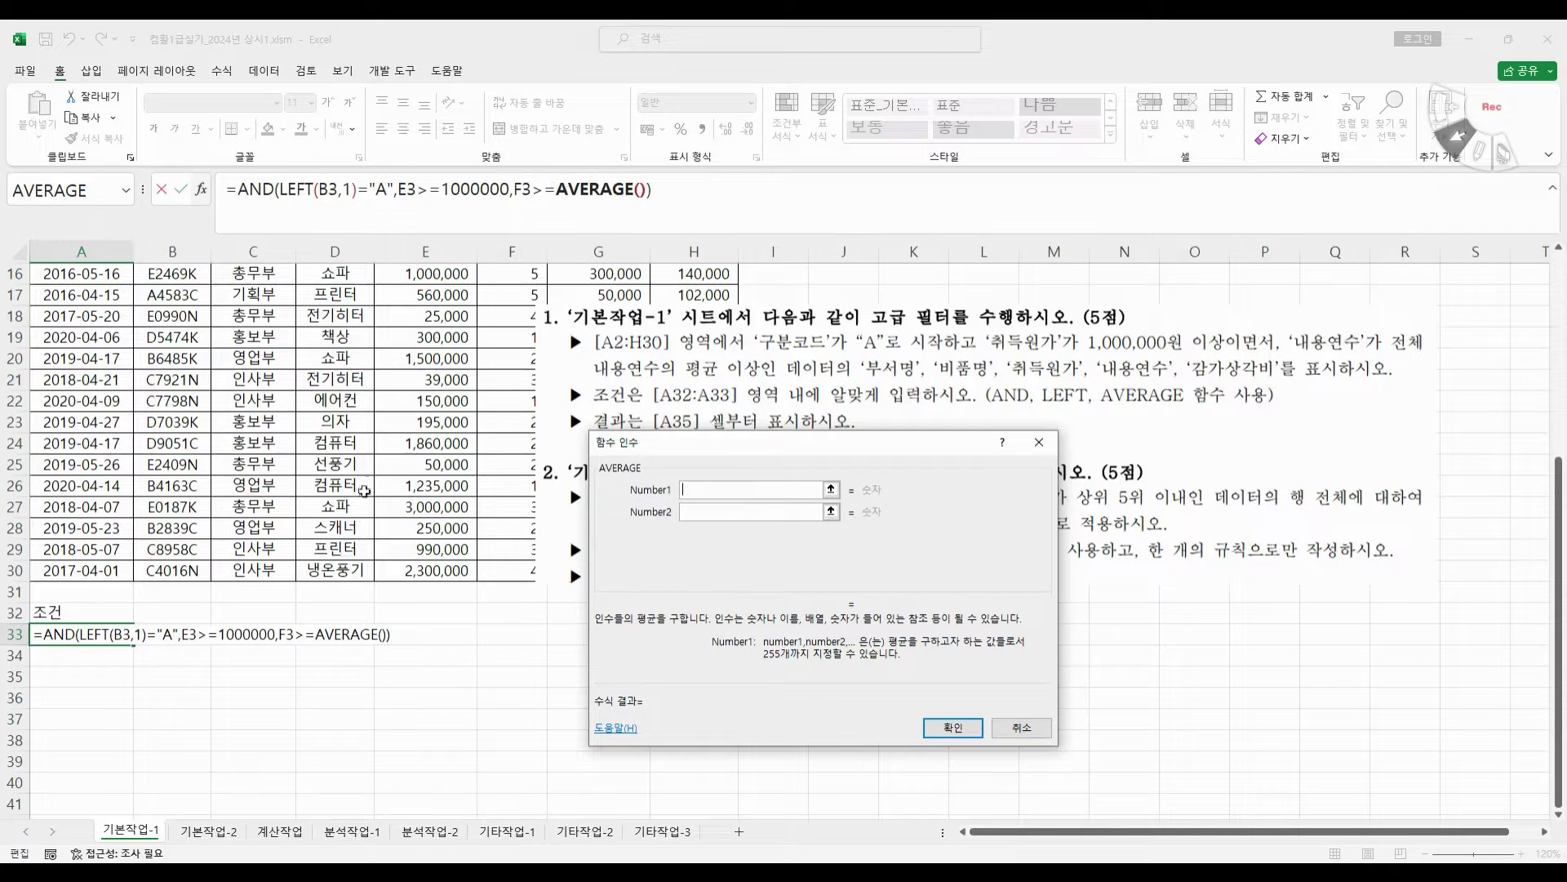
- Set AVERAGE's Number1 to the absolute range $F$3:$F$30 and finish the AND formula in A33
scroll(364, 491, up, 5)
click(510, 322)
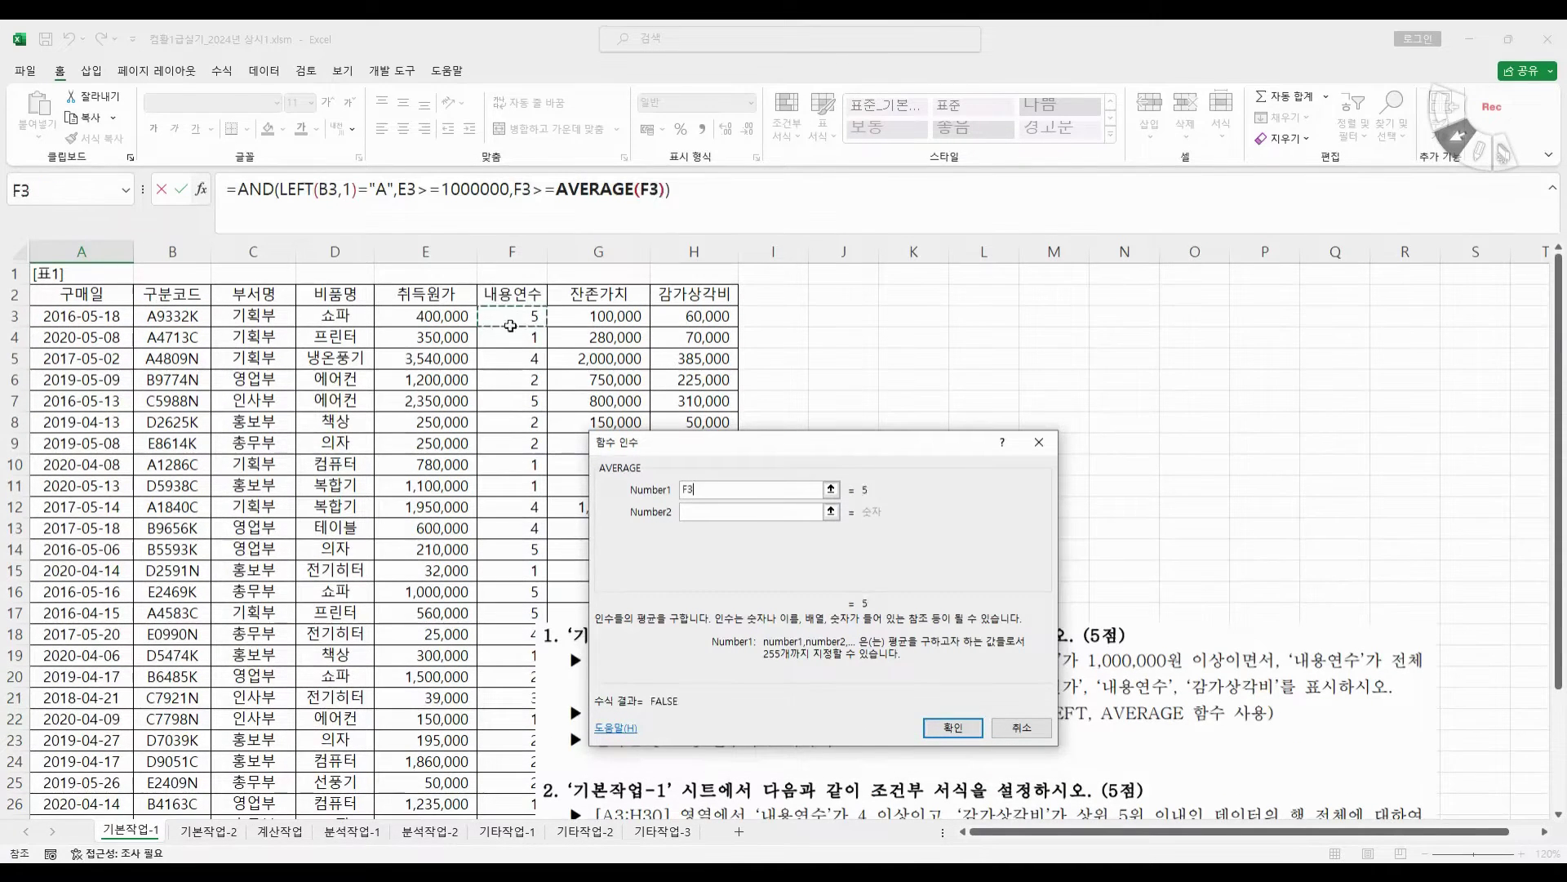
drag(510, 325, 504, 784)
click(1047, 464)
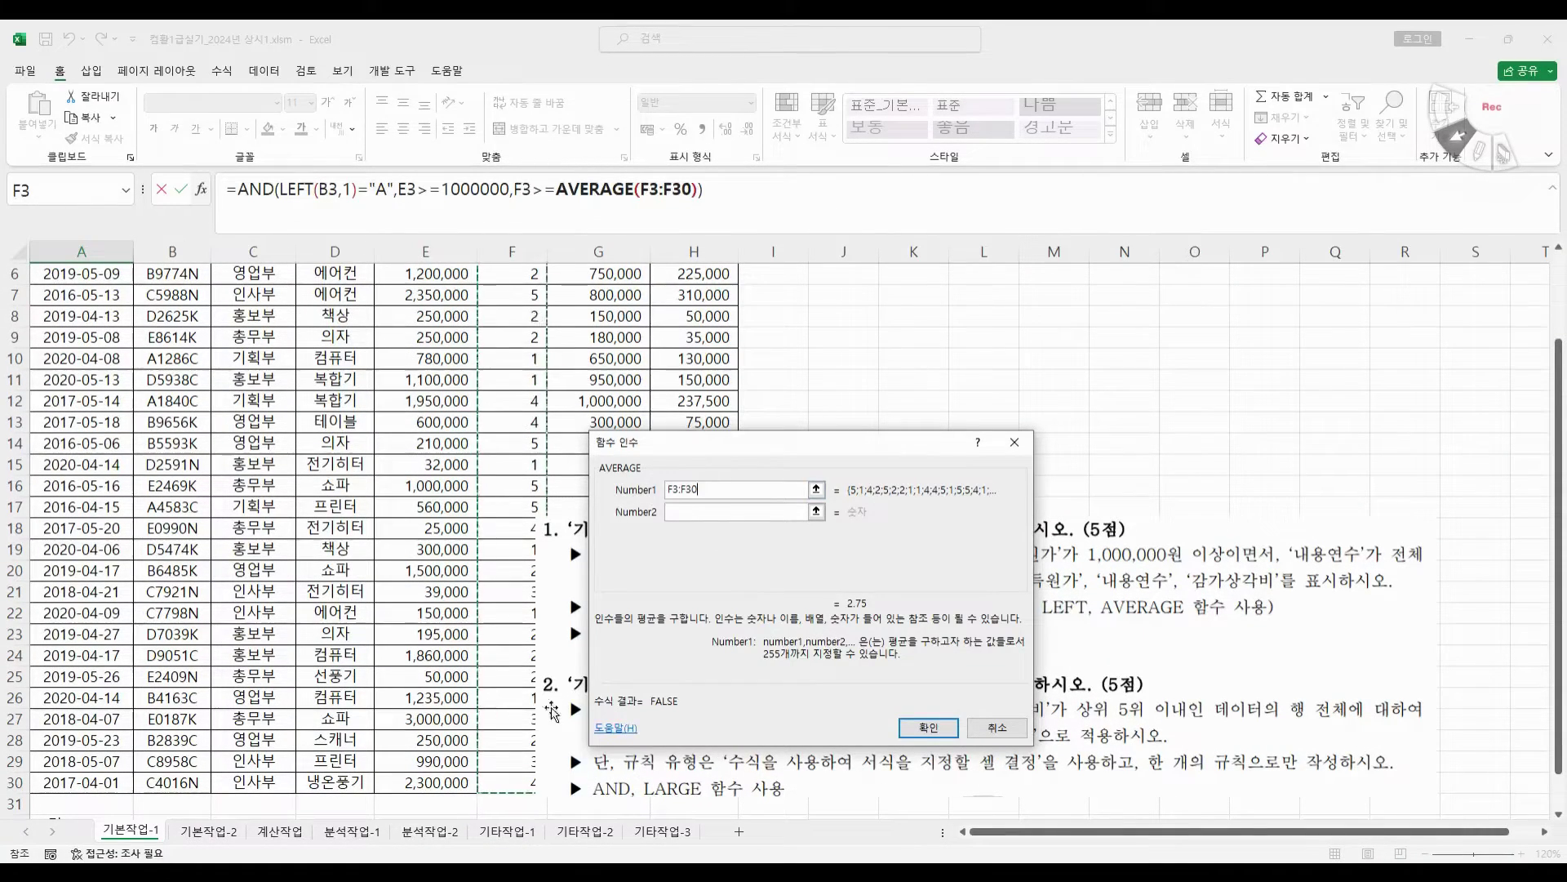
key(F4)
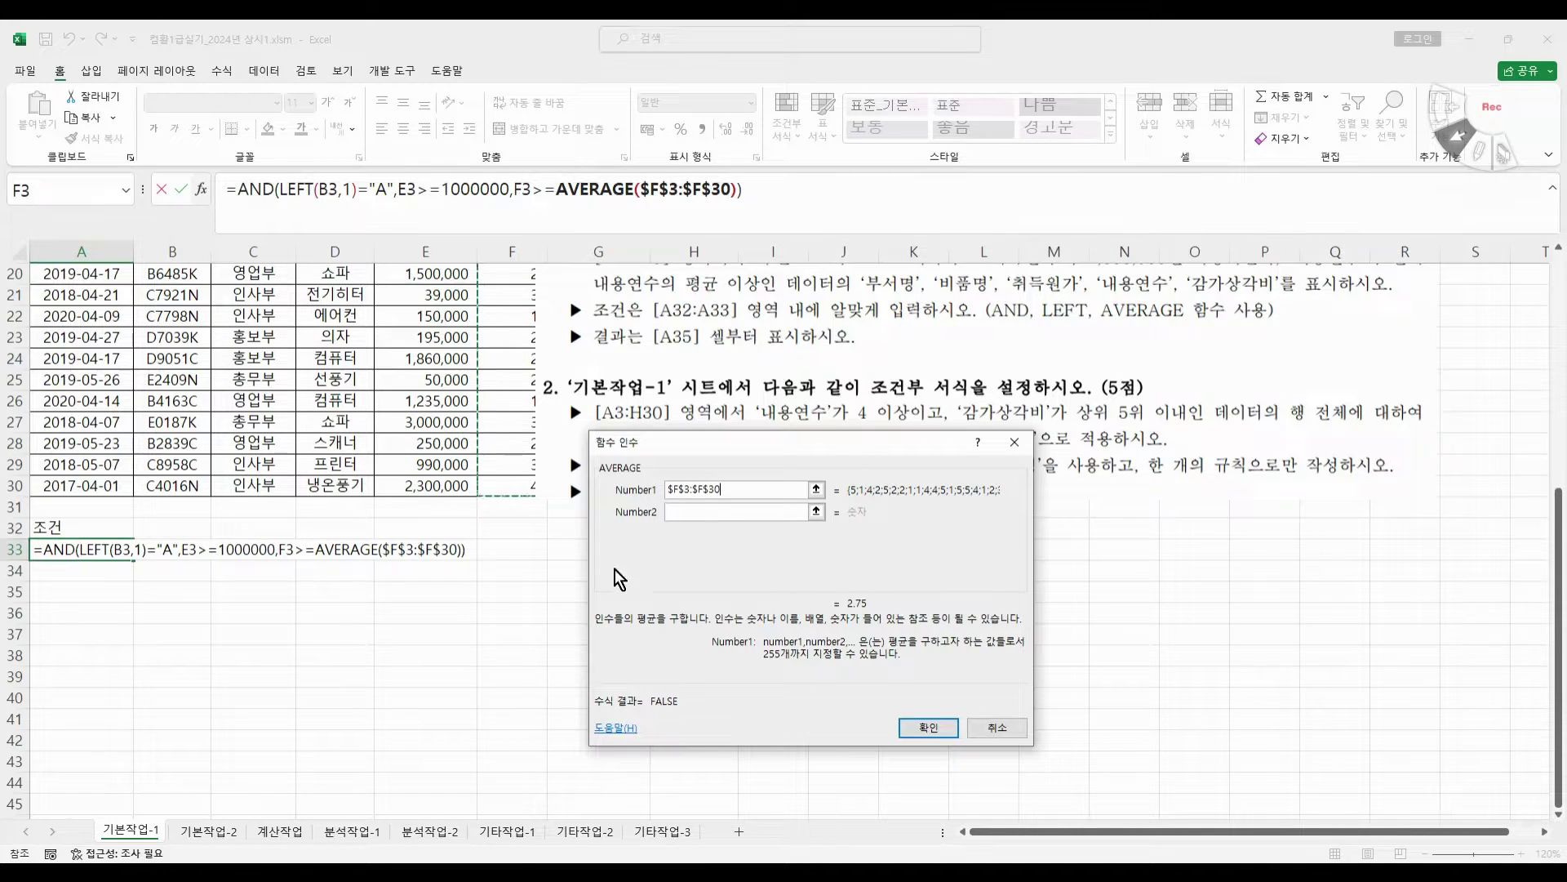
click(260, 186)
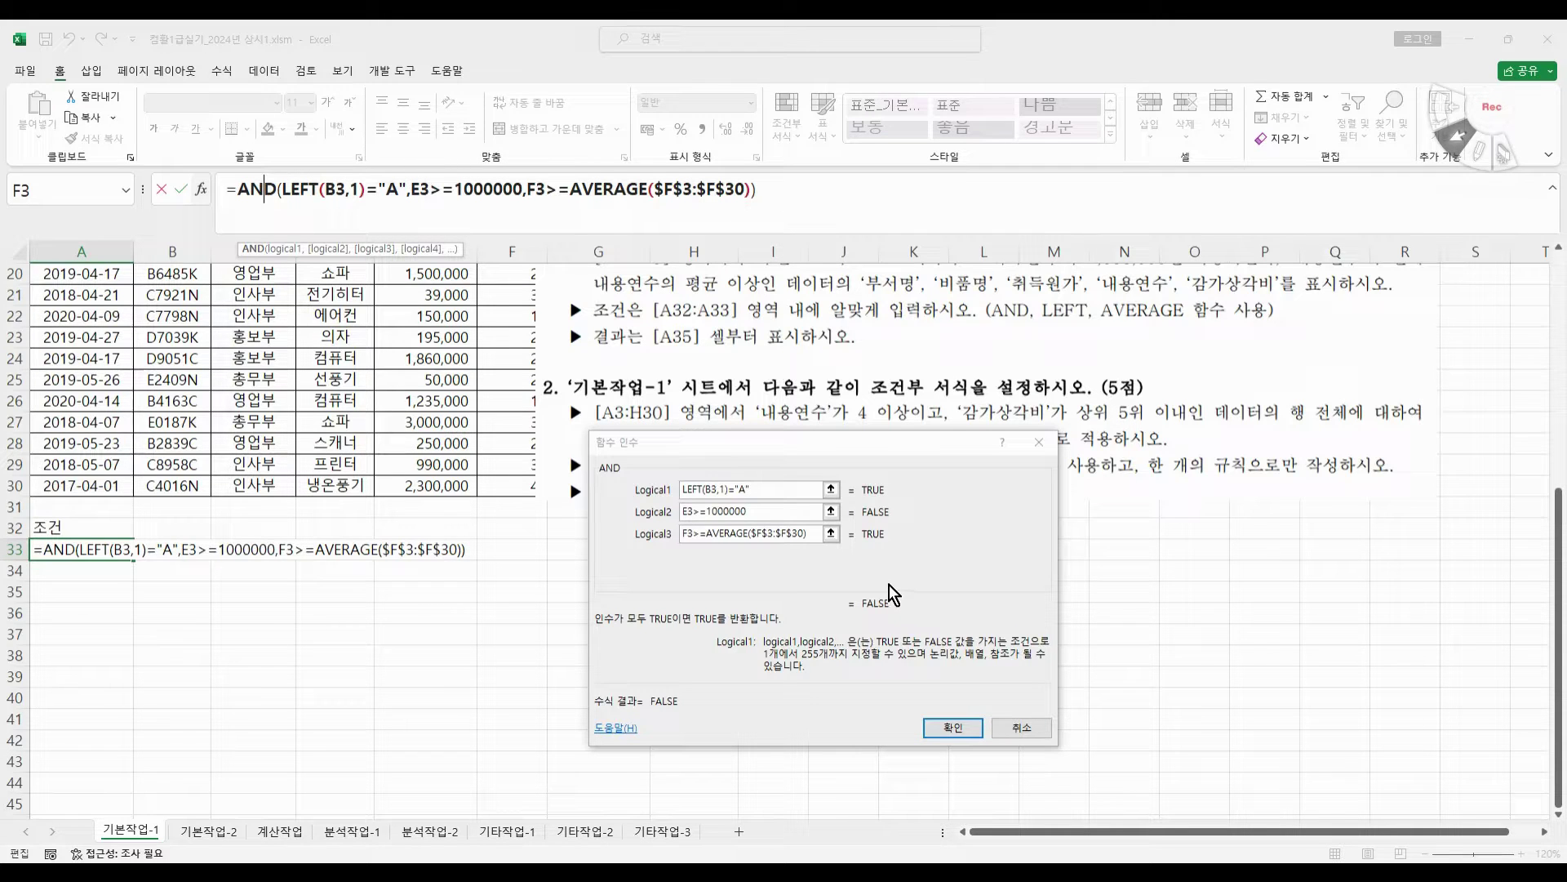
click(953, 725)
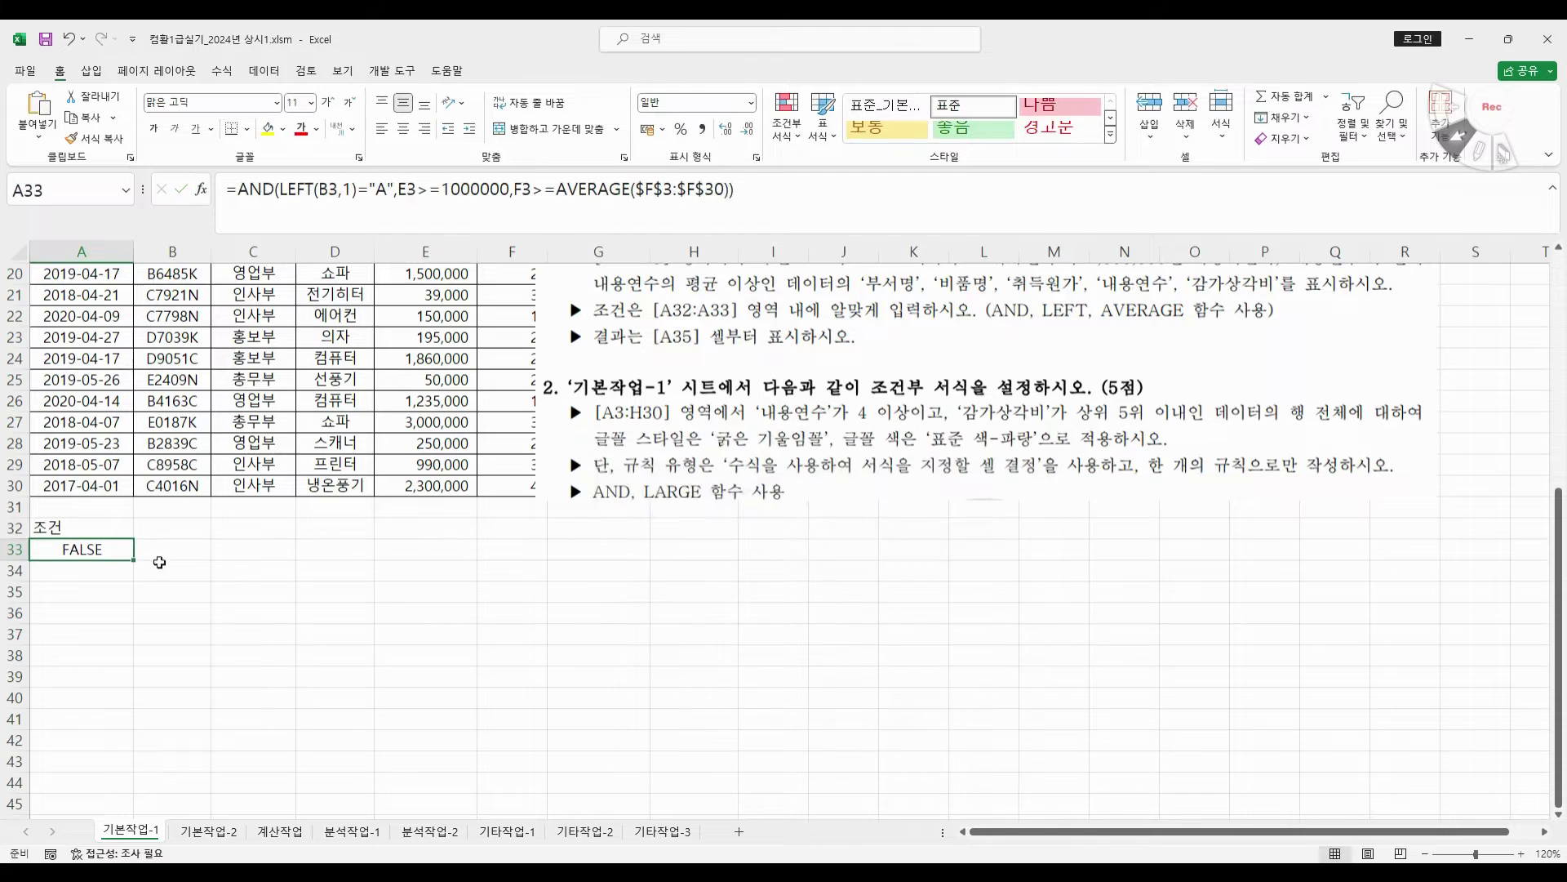
- Move the instructions picture sideways so that it no longer covers the data table's columns
scroll(351, 460, up, 4)
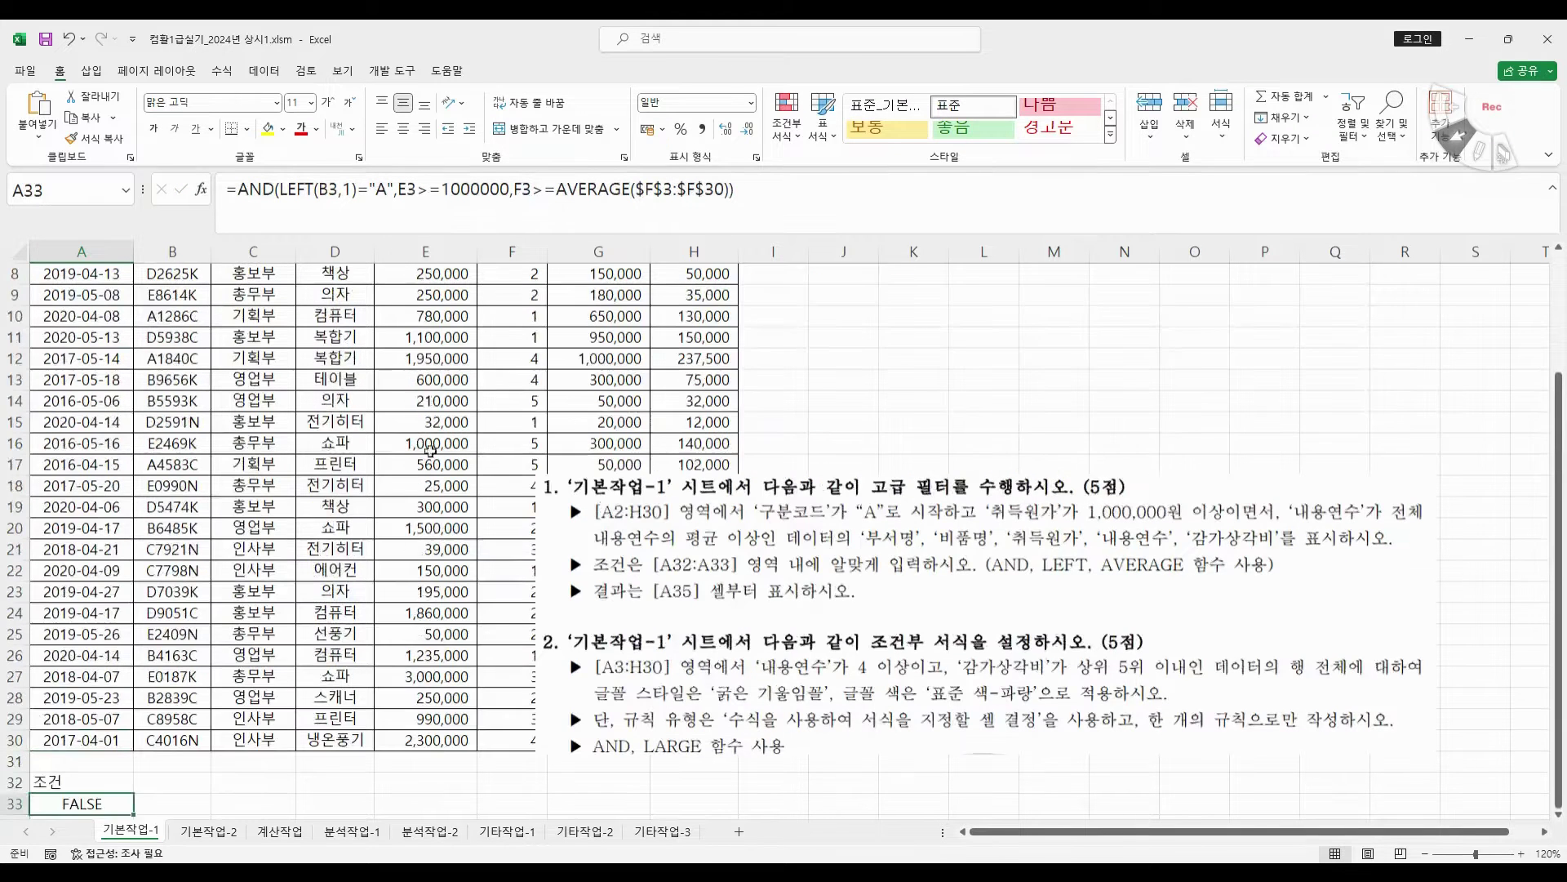
scroll(178, 627, down, 3)
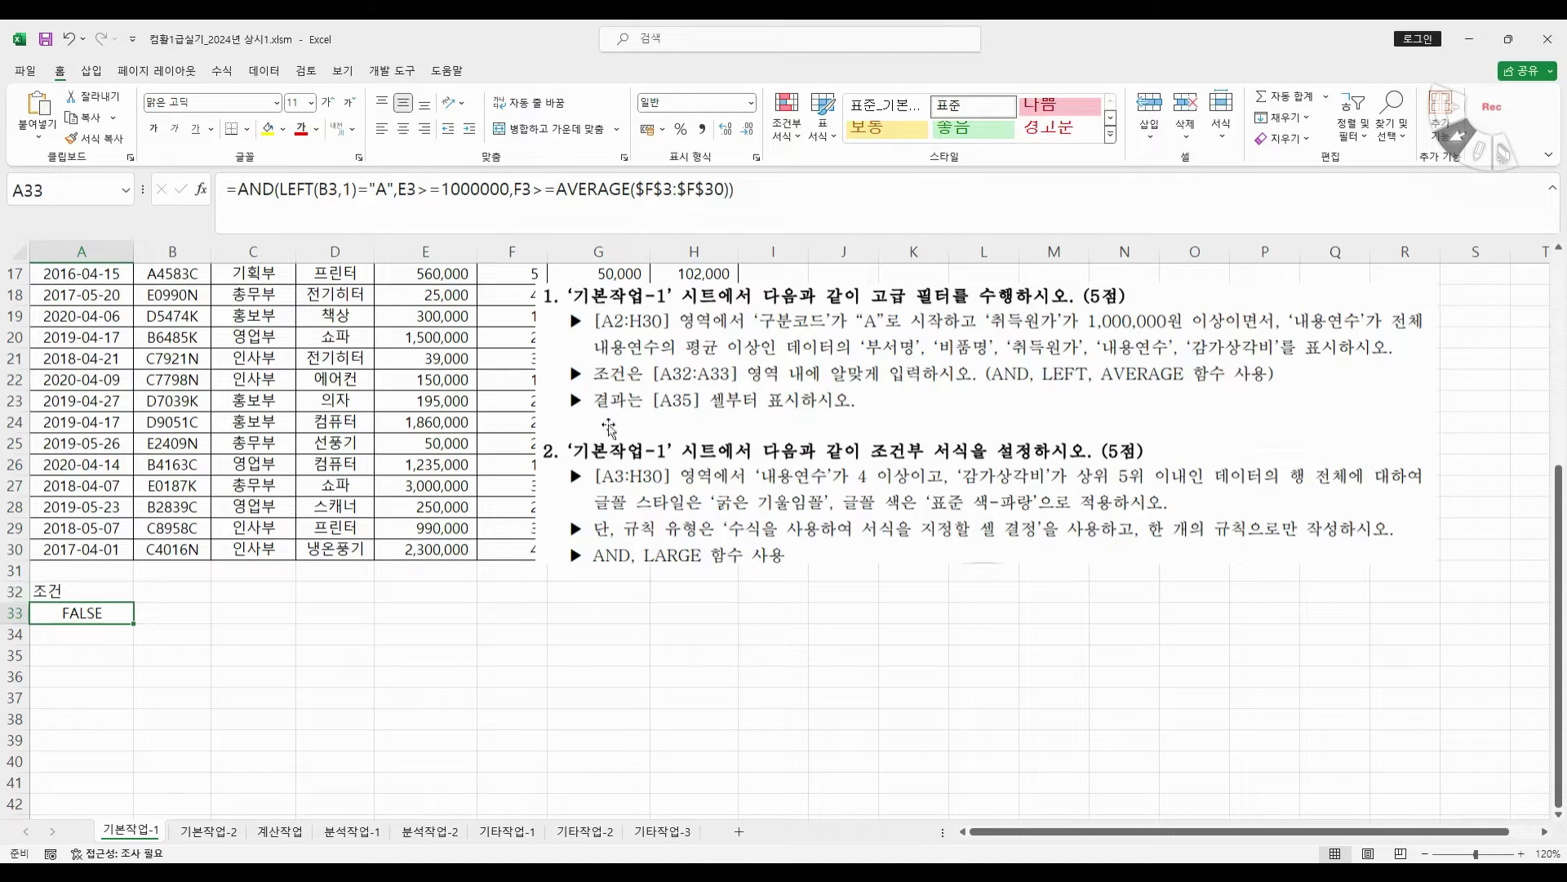
drag(700, 445, 946, 427)
- Select the data table A2:H30 including its headings and open the Advanced Filter settings for it
scroll(102, 309, up, 5)
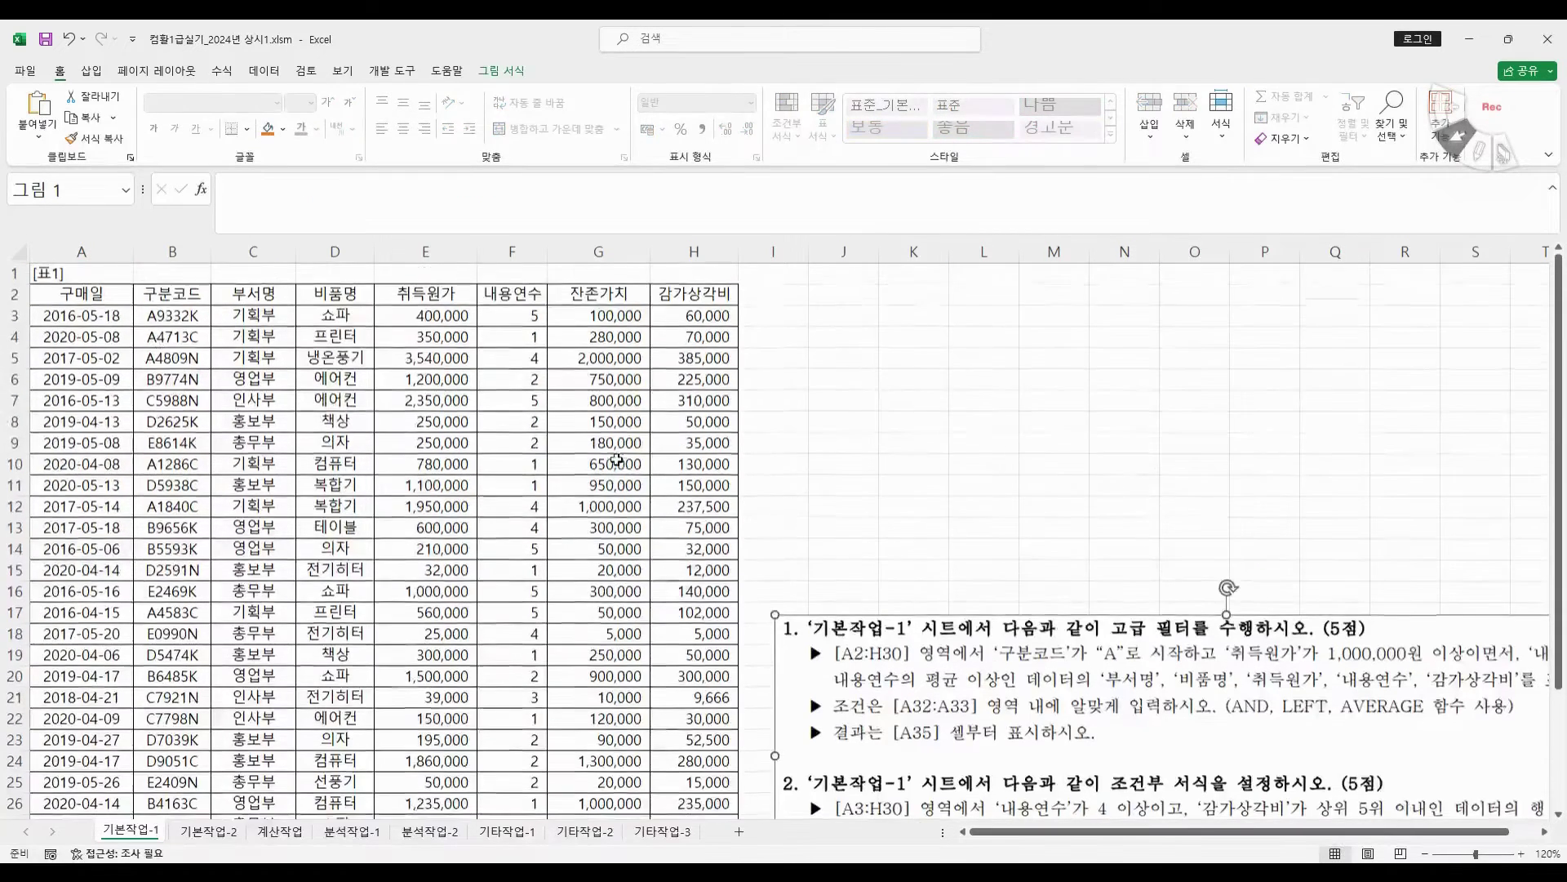
drag(86, 295, 735, 808)
scroll(521, 623, down, 3)
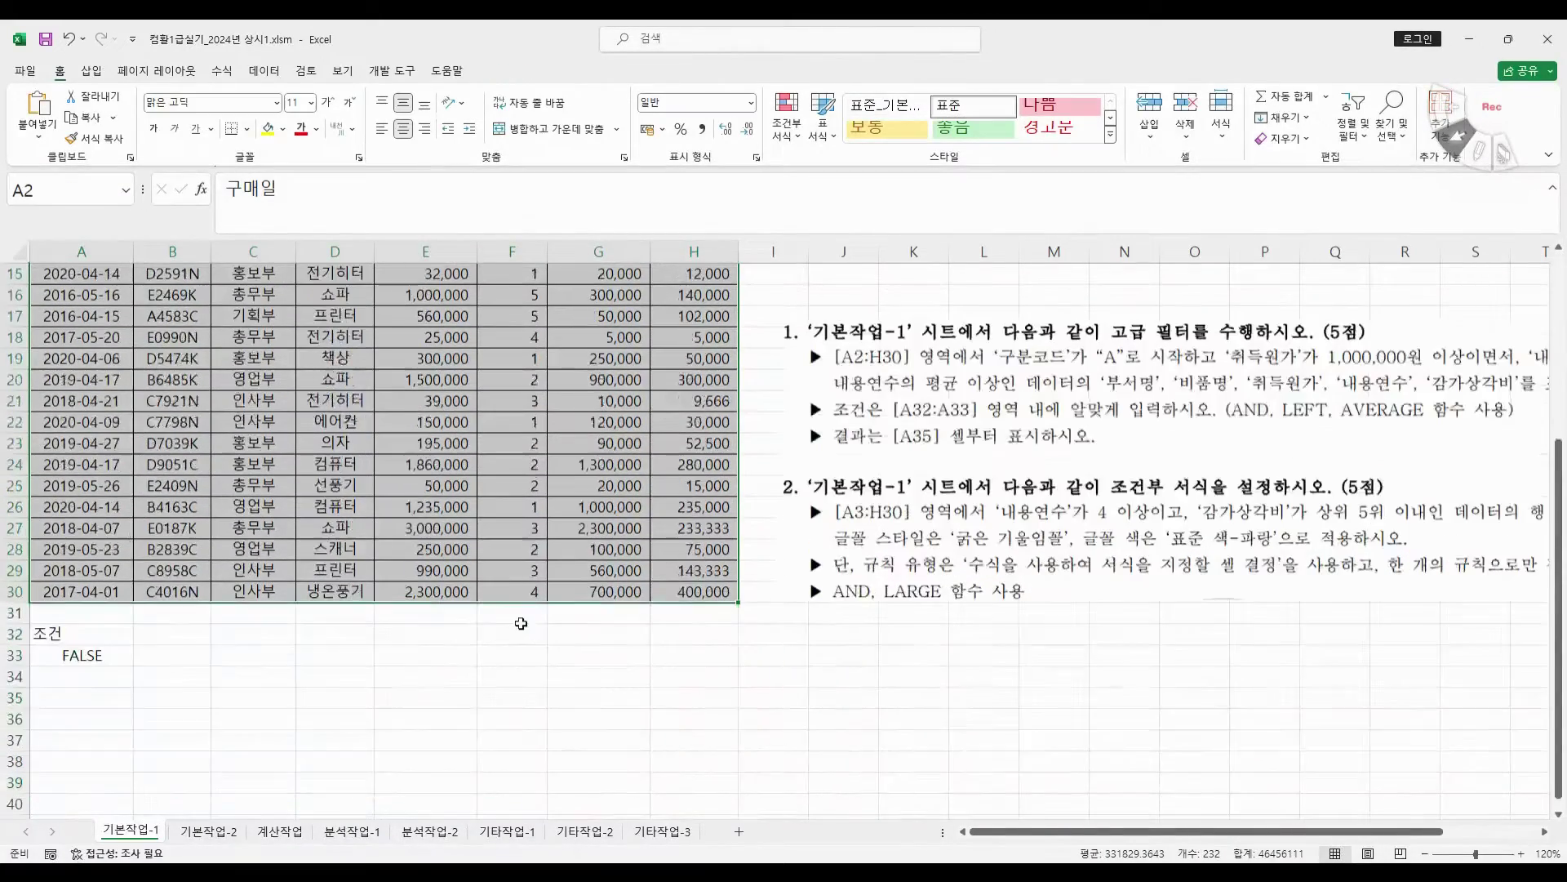
click(263, 72)
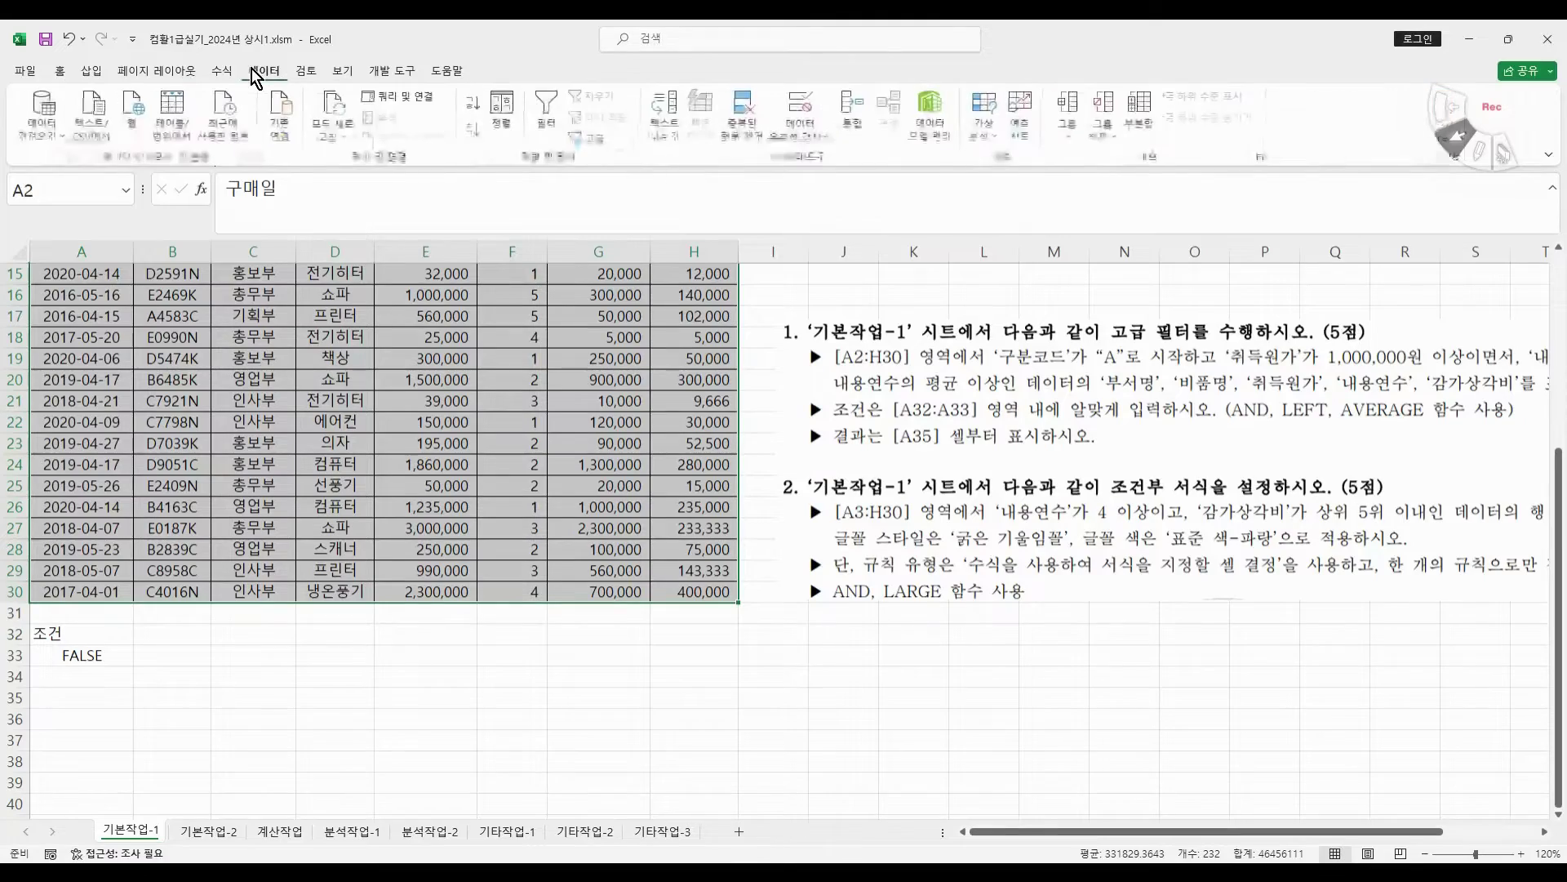
click(584, 136)
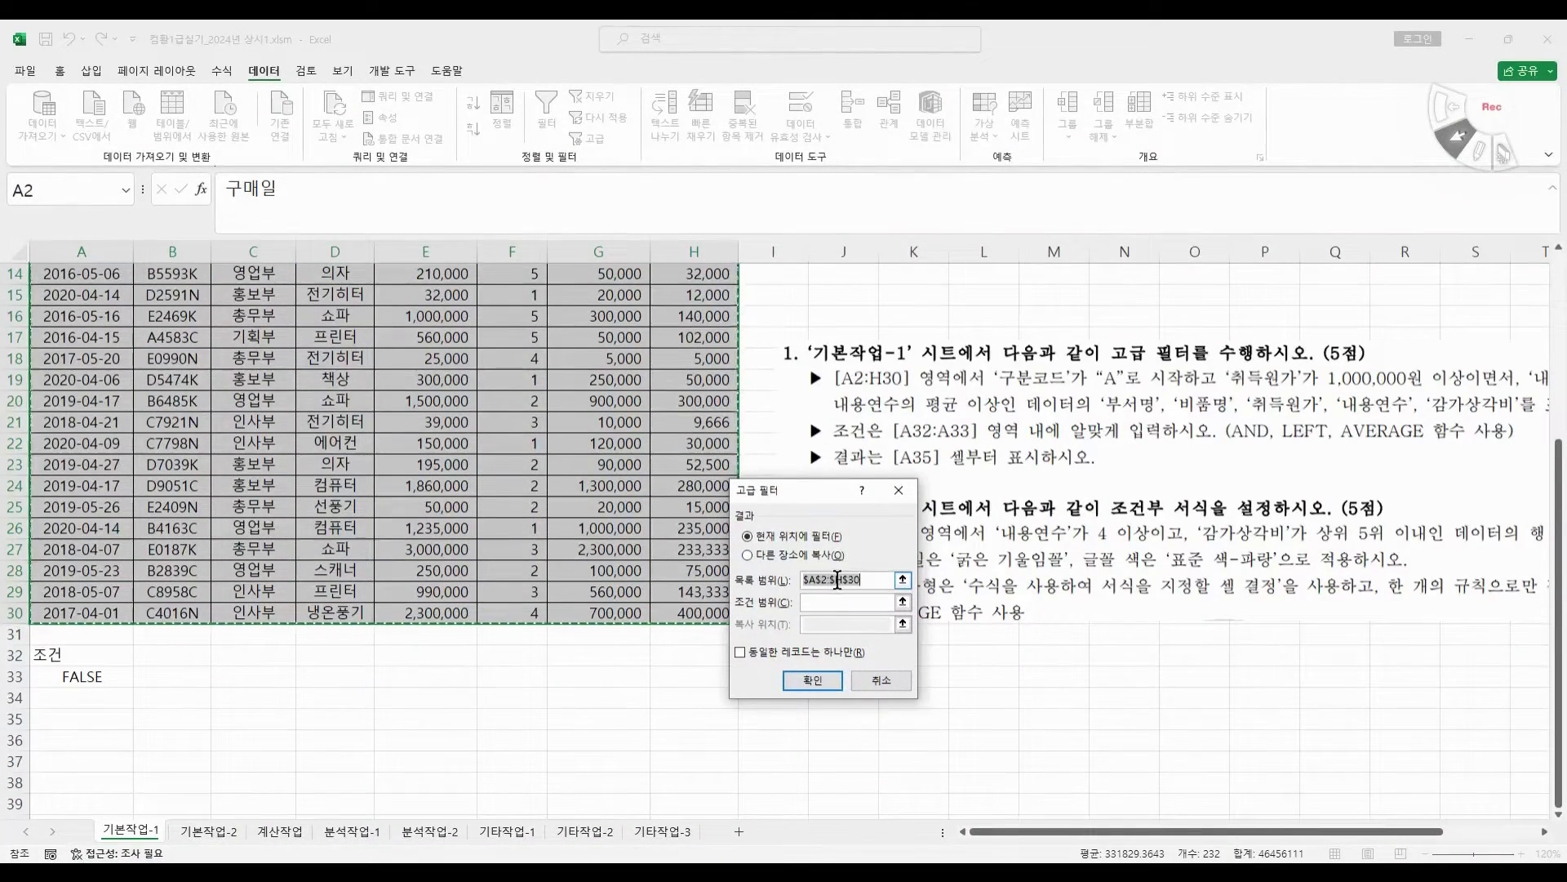
- Run the advanced filter copying to another location, with criteria range A32:A33 and copy destination A35
click(767, 556)
click(853, 605)
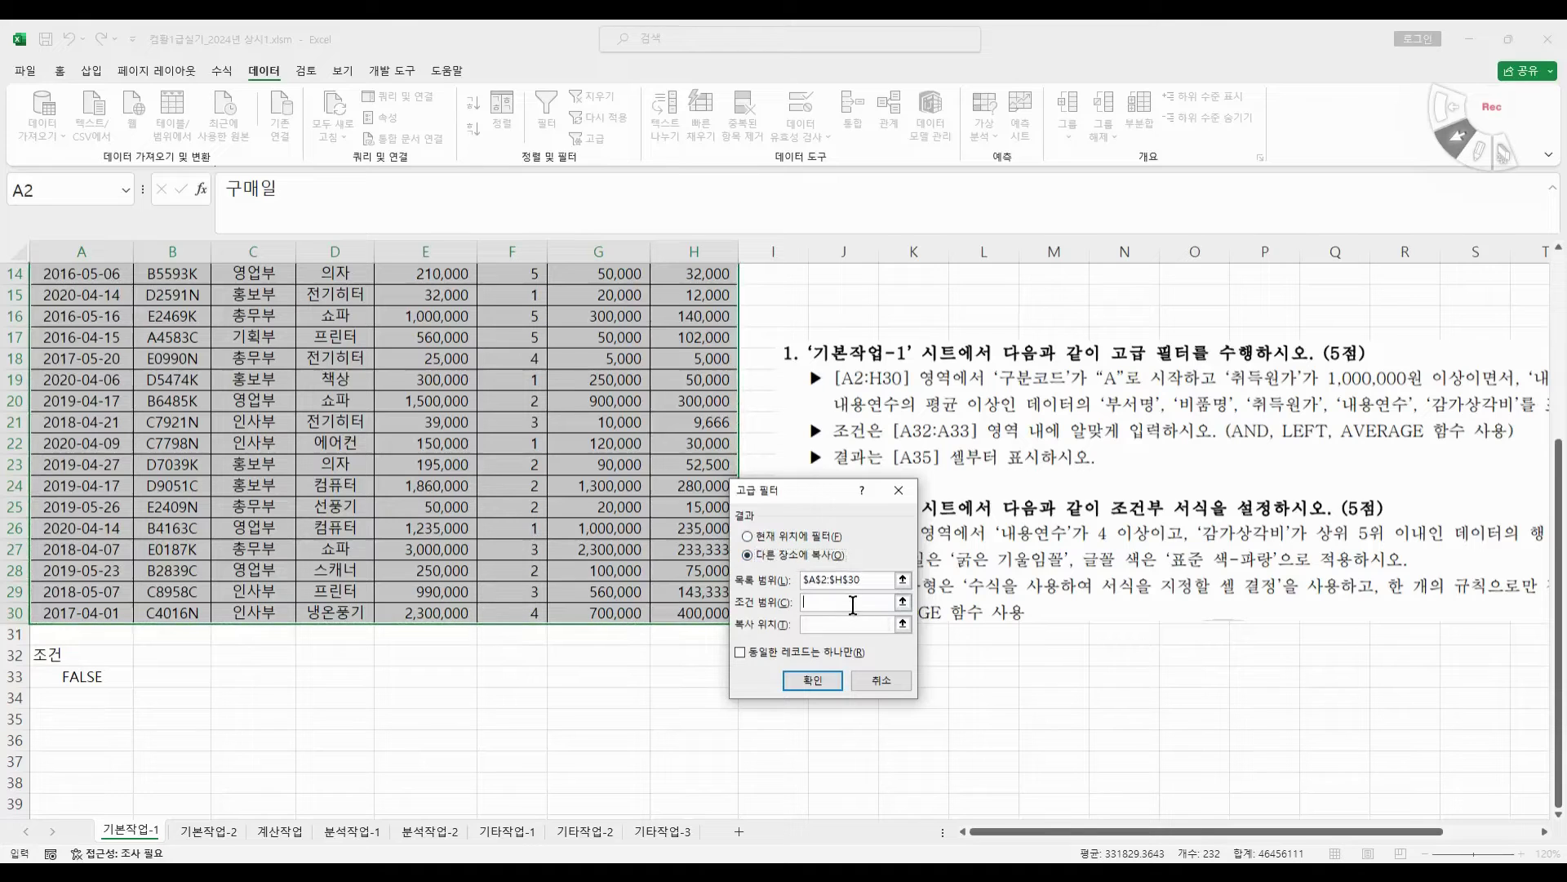
drag(108, 657, 110, 679)
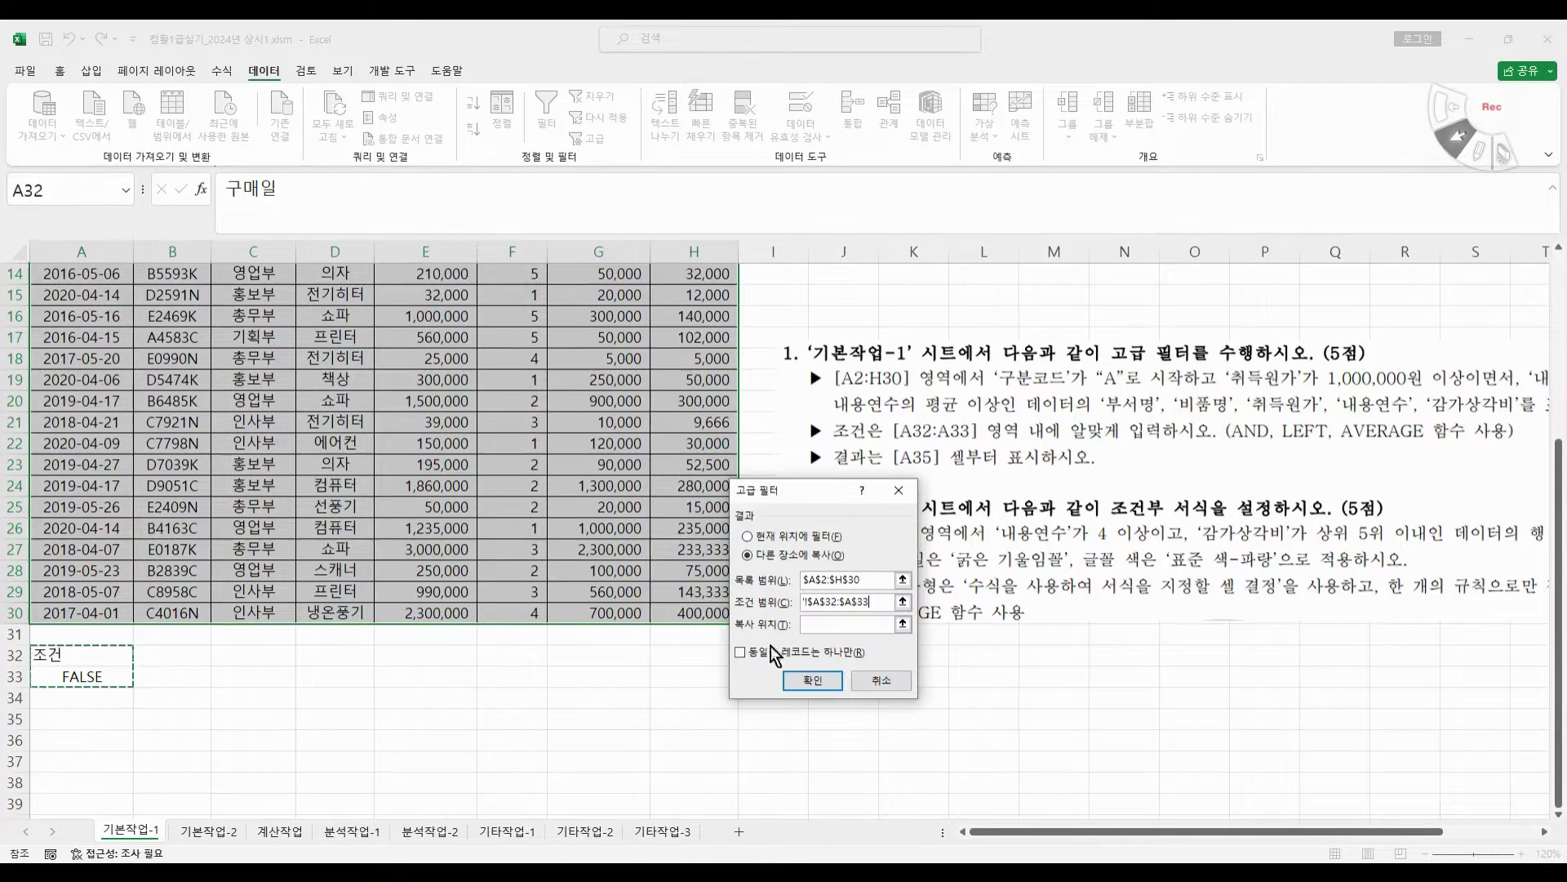
click(827, 624)
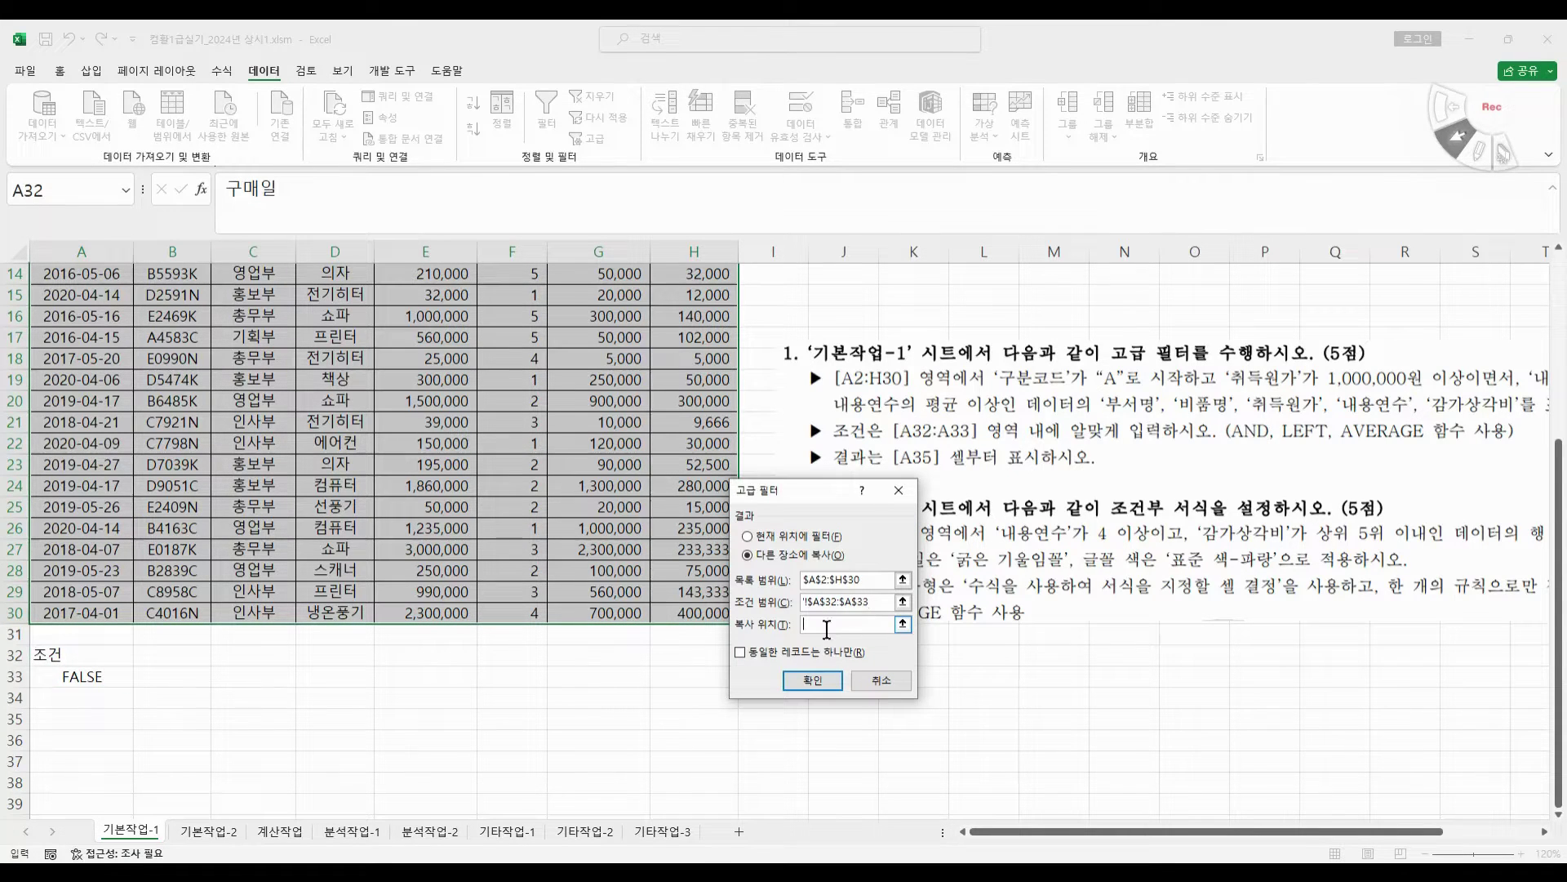
click(104, 717)
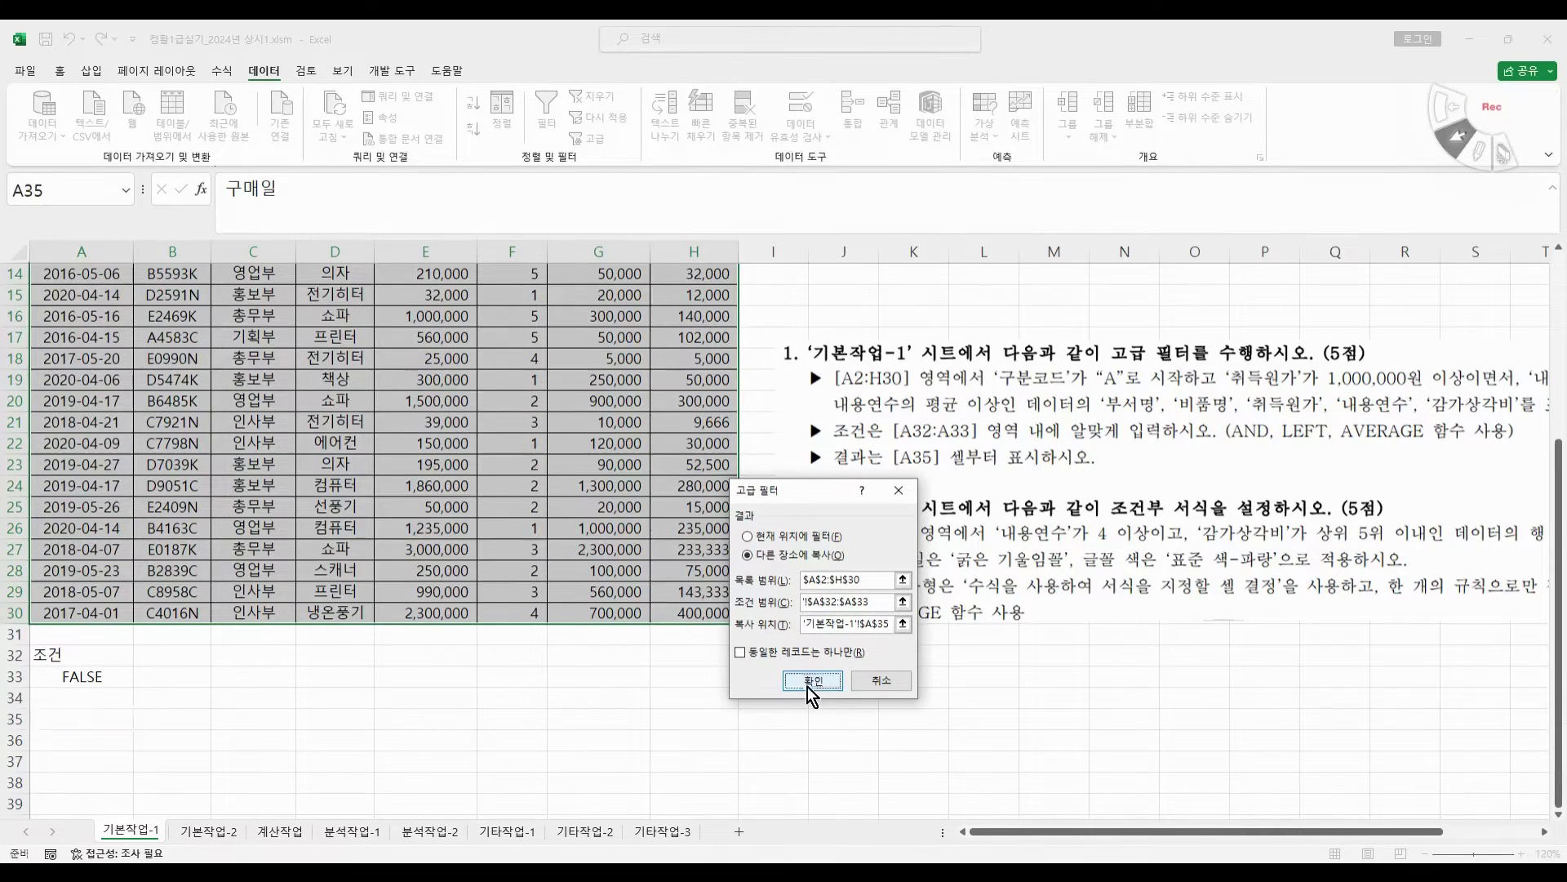
click(808, 686)
- Move the instructions picture above the filter results and delete the 구매일 and 구분코드 cells A35:B37, shifting the remaining cells left
scroll(523, 655, down, 2)
drag(908, 390, 418, 452)
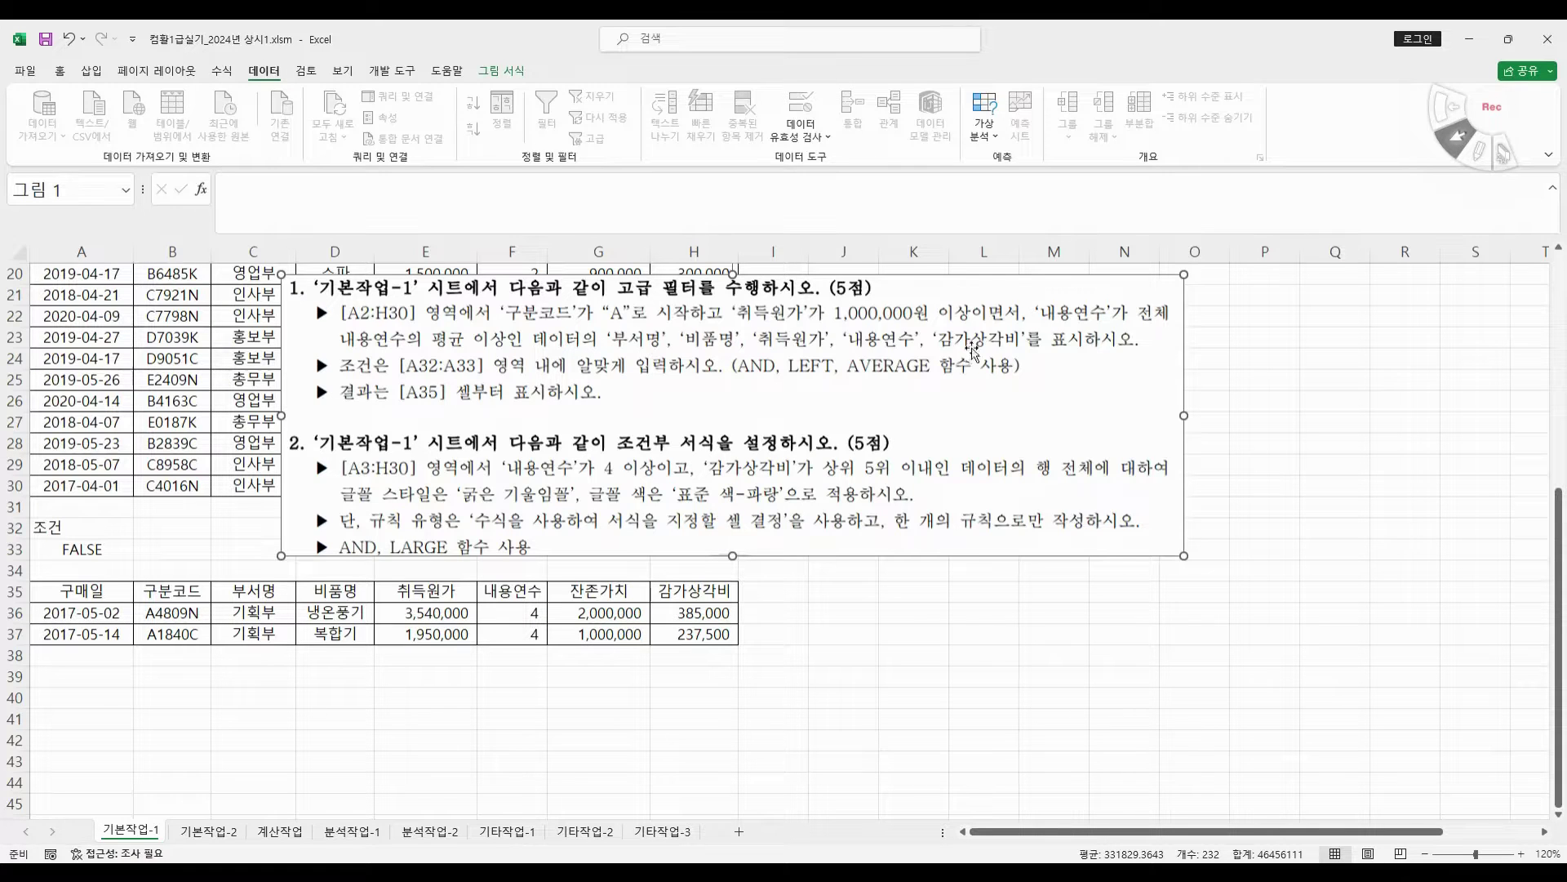
click(80, 588)
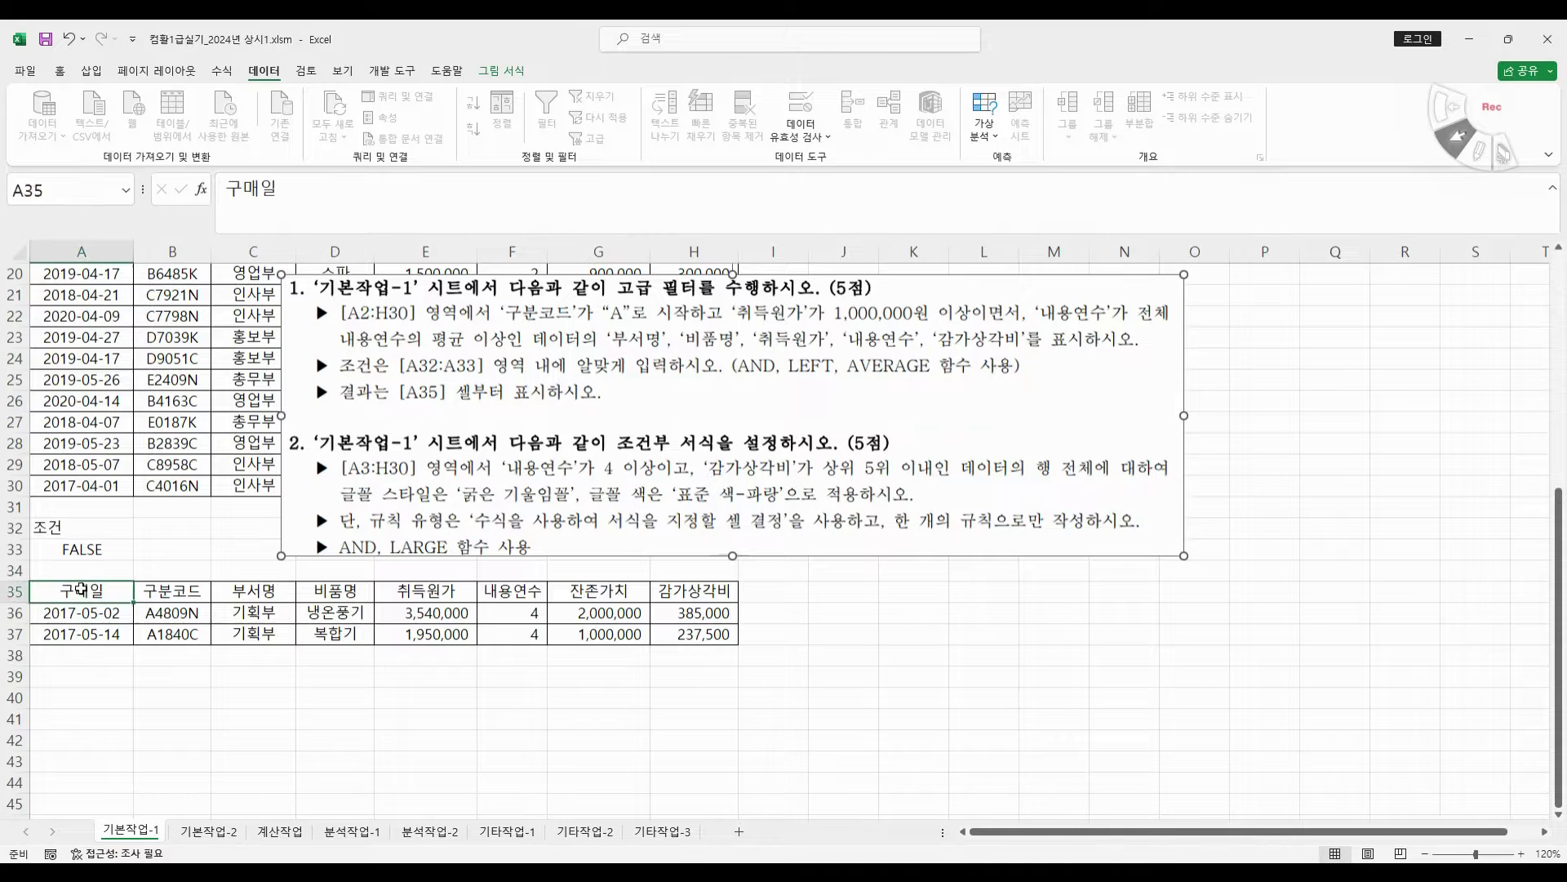
drag(81, 588, 149, 634)
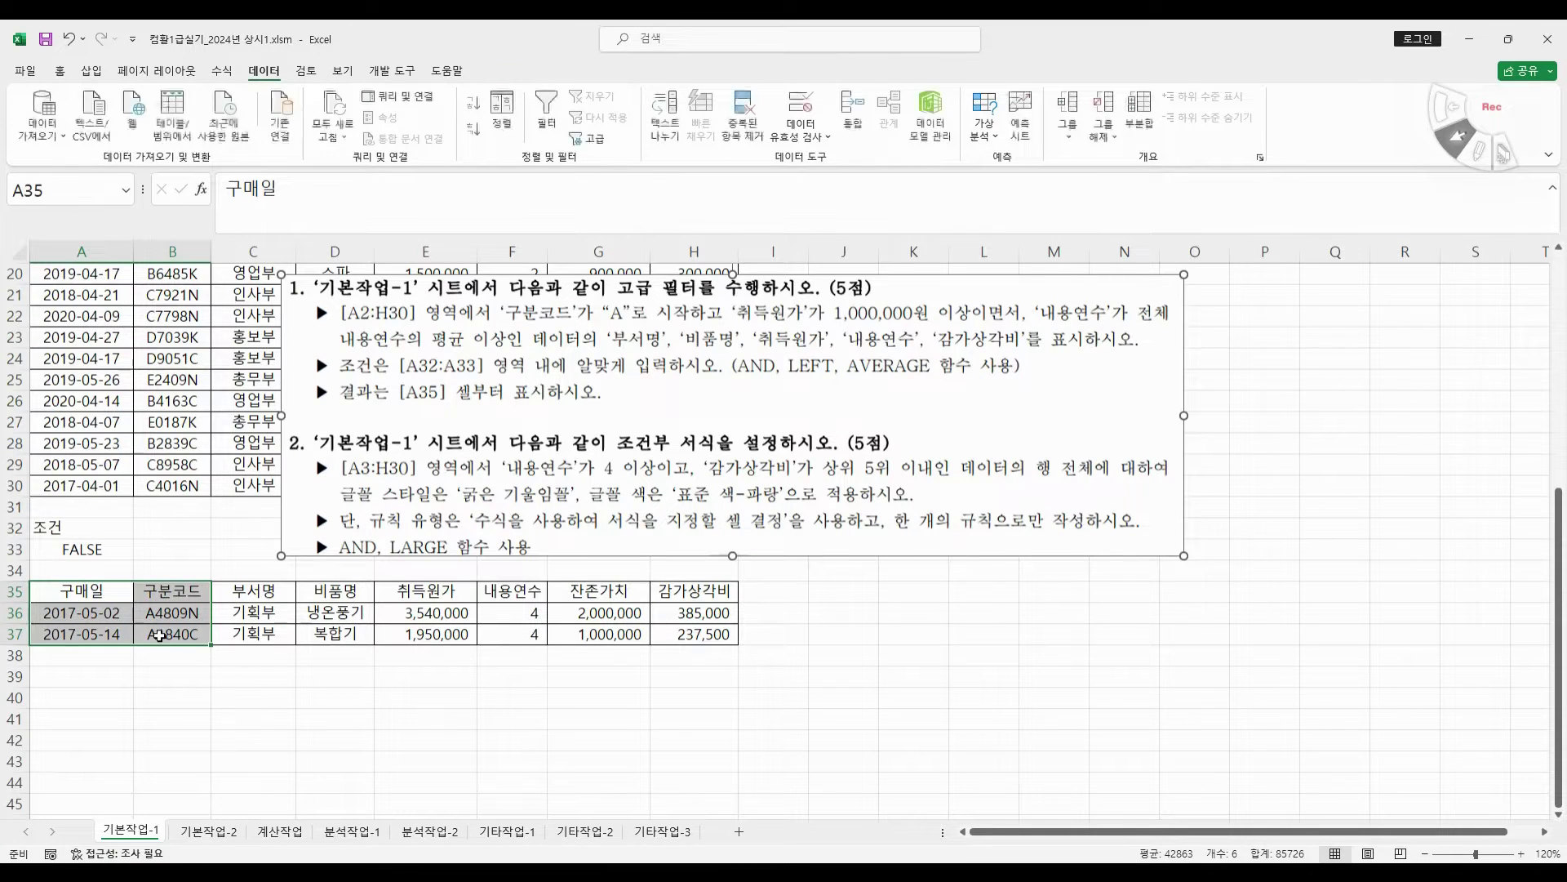
right_click(159, 636)
click(204, 309)
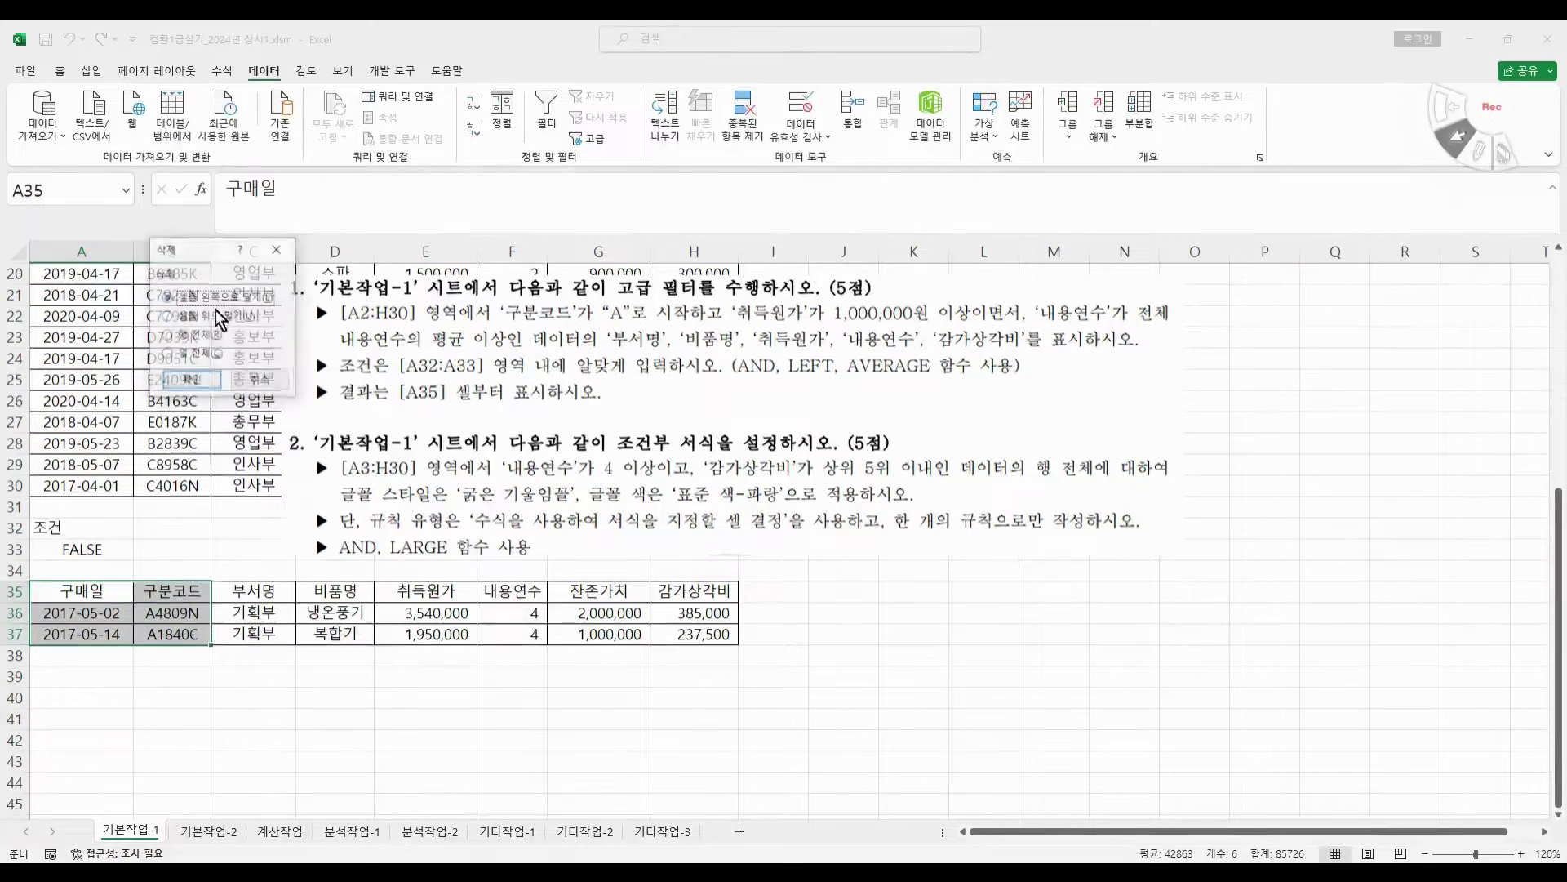
click(191, 384)
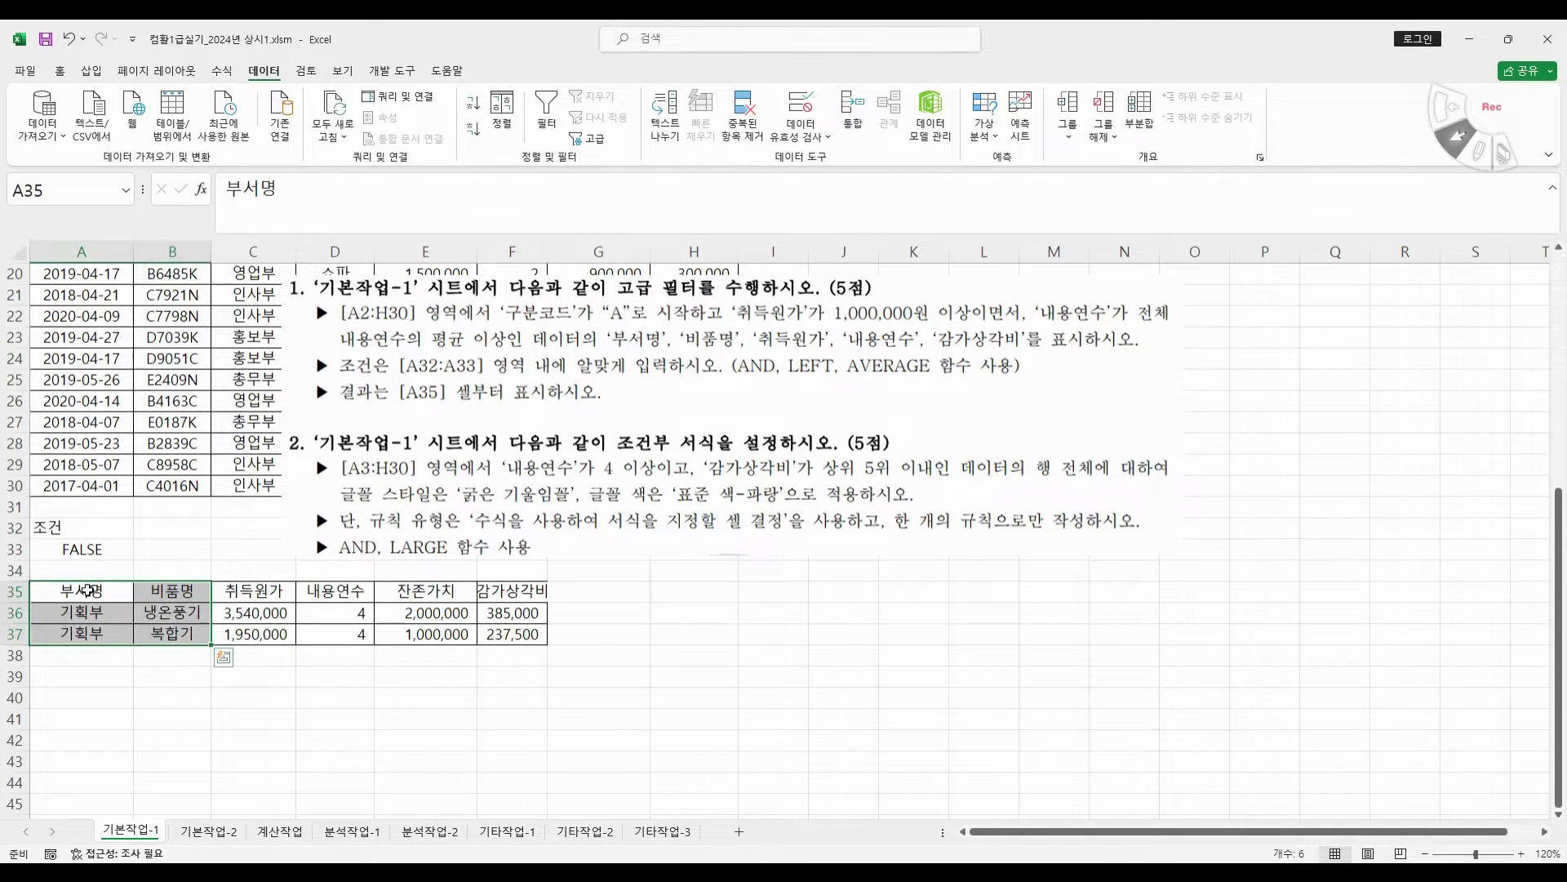
- Delete the 잔존가치 cells E35:E37 from the filter results, shifting the remaining cells left
click(249, 594)
click(313, 590)
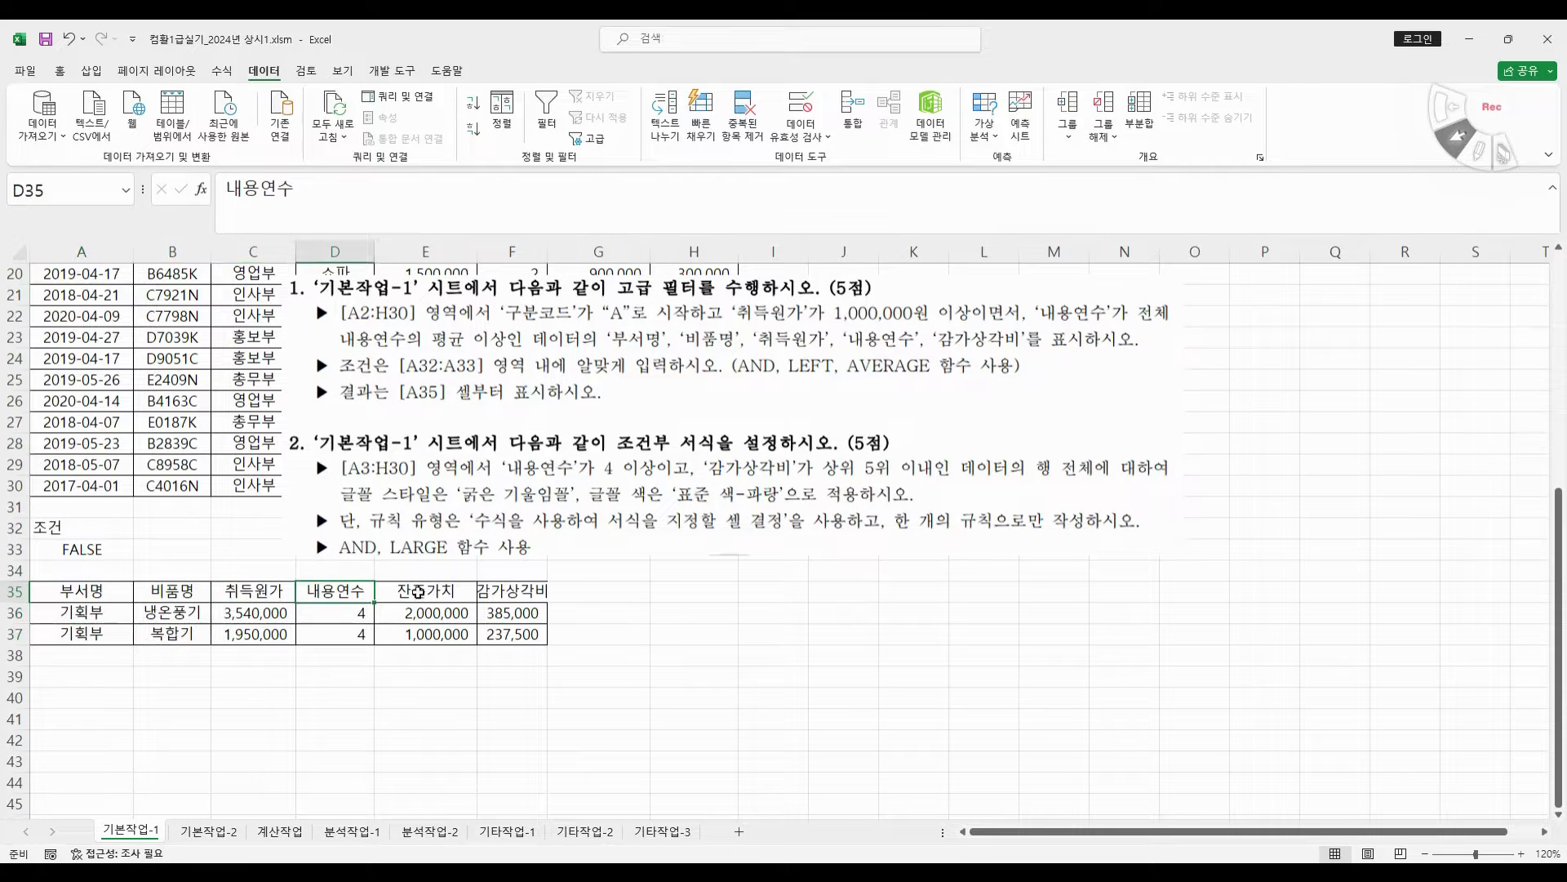
drag(418, 588, 433, 635)
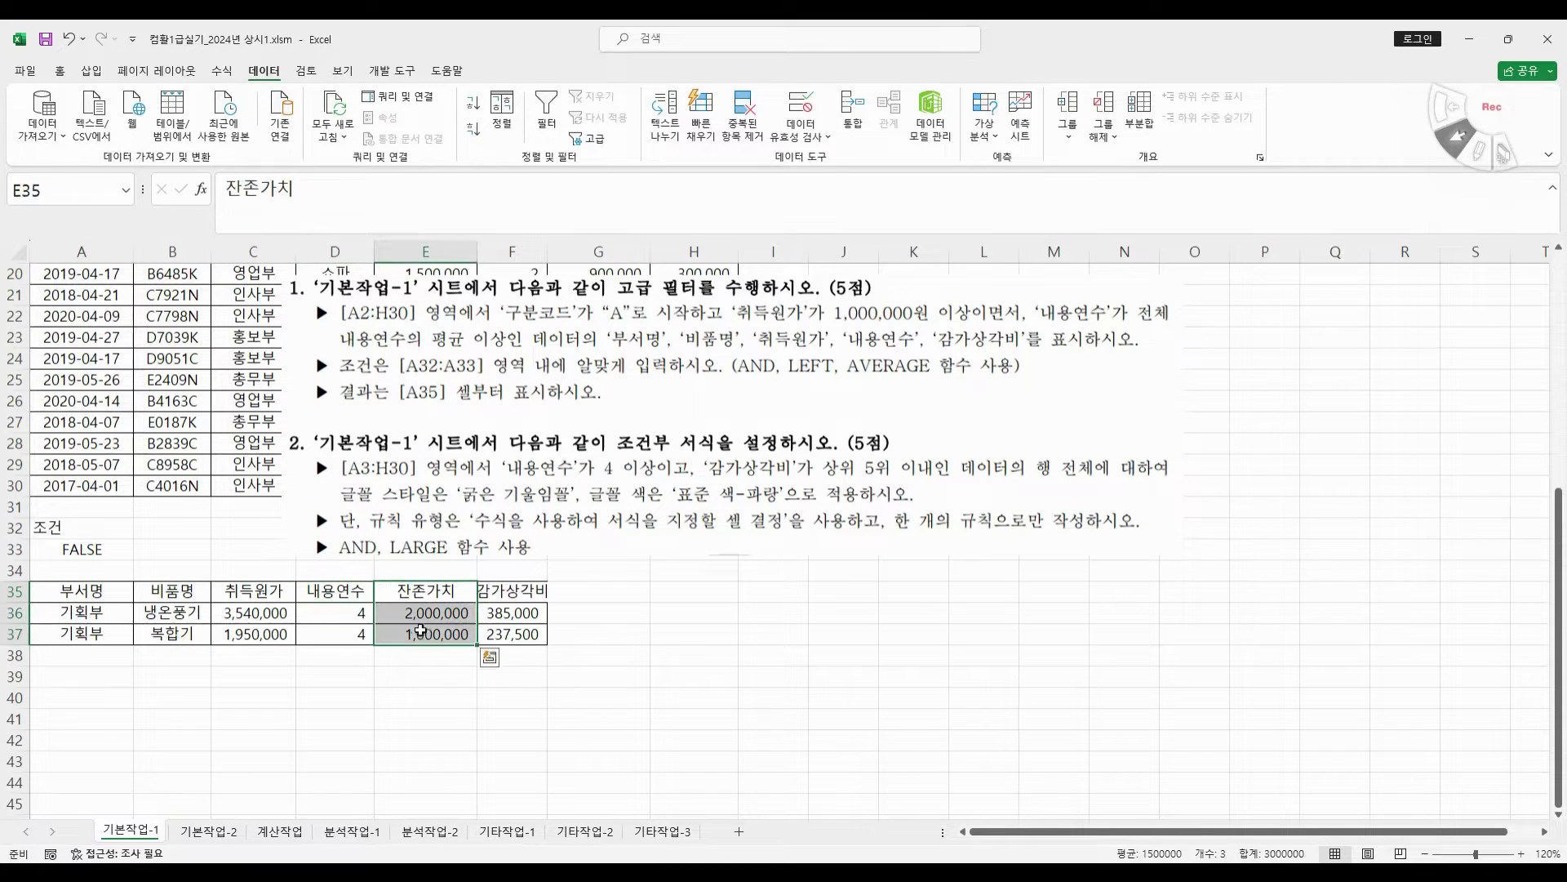
right_click(453, 614)
click(537, 307)
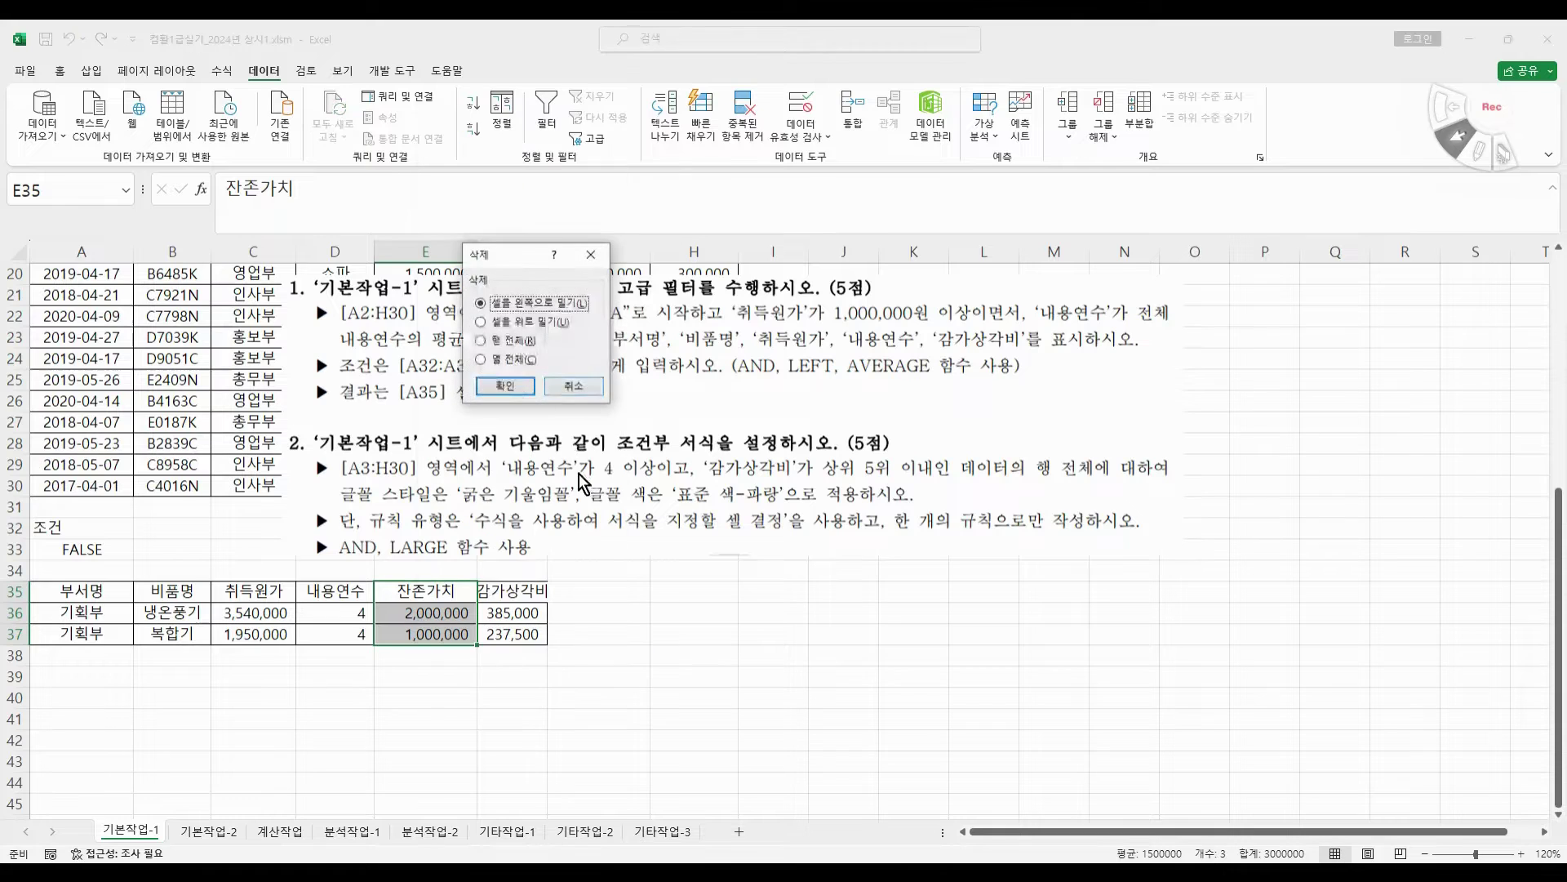
click(510, 398)
click(557, 640)
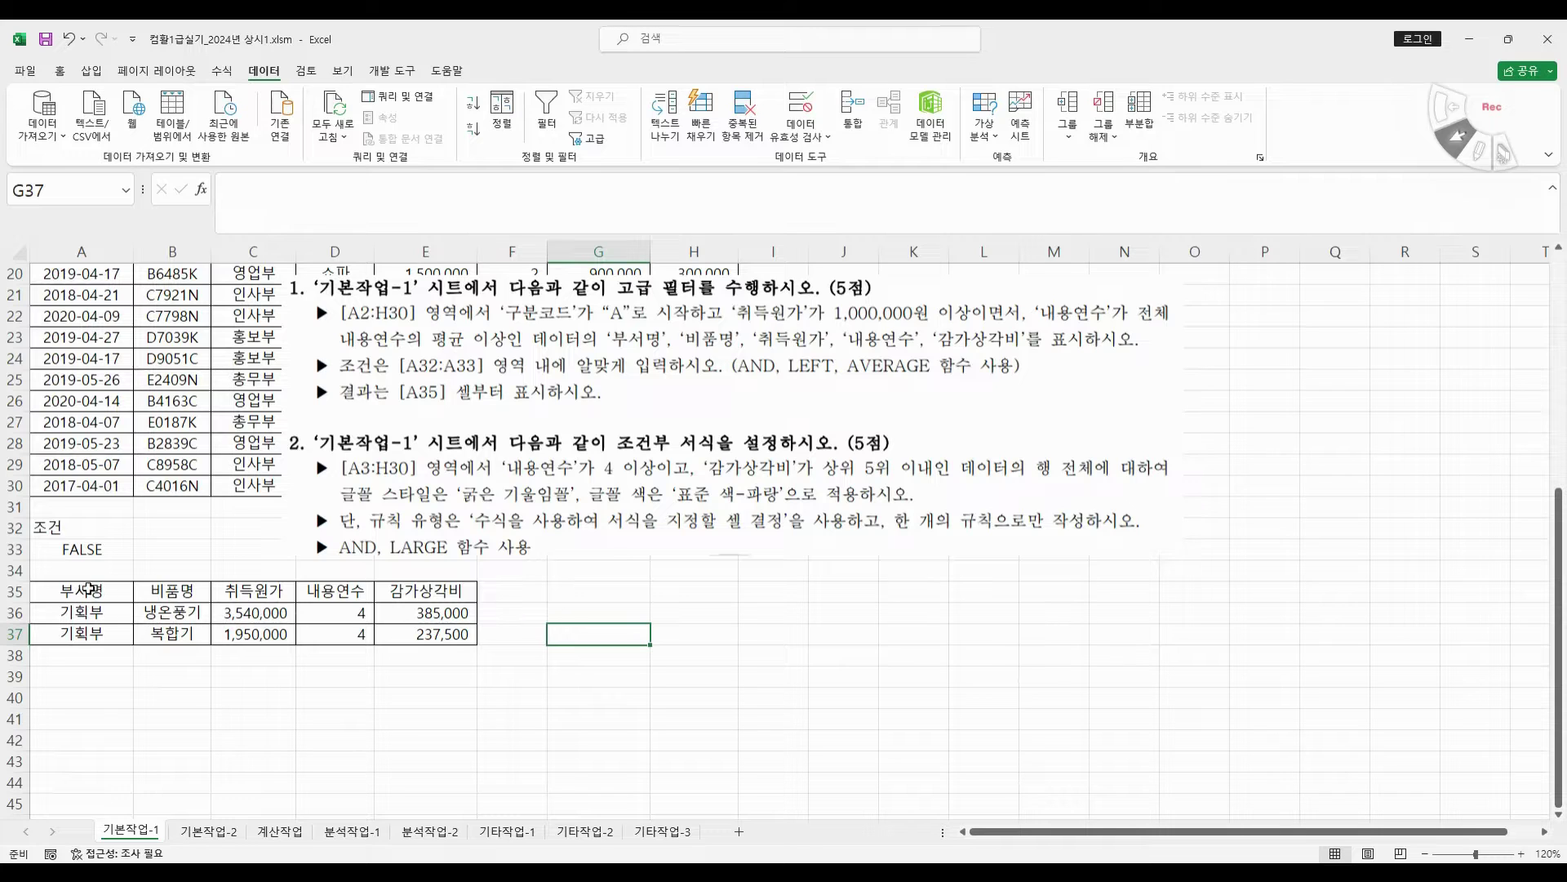
- Delete rows 36 to 38 below the output headings, keeping only the five headings in A35:E35
drag(88, 588, 440, 589)
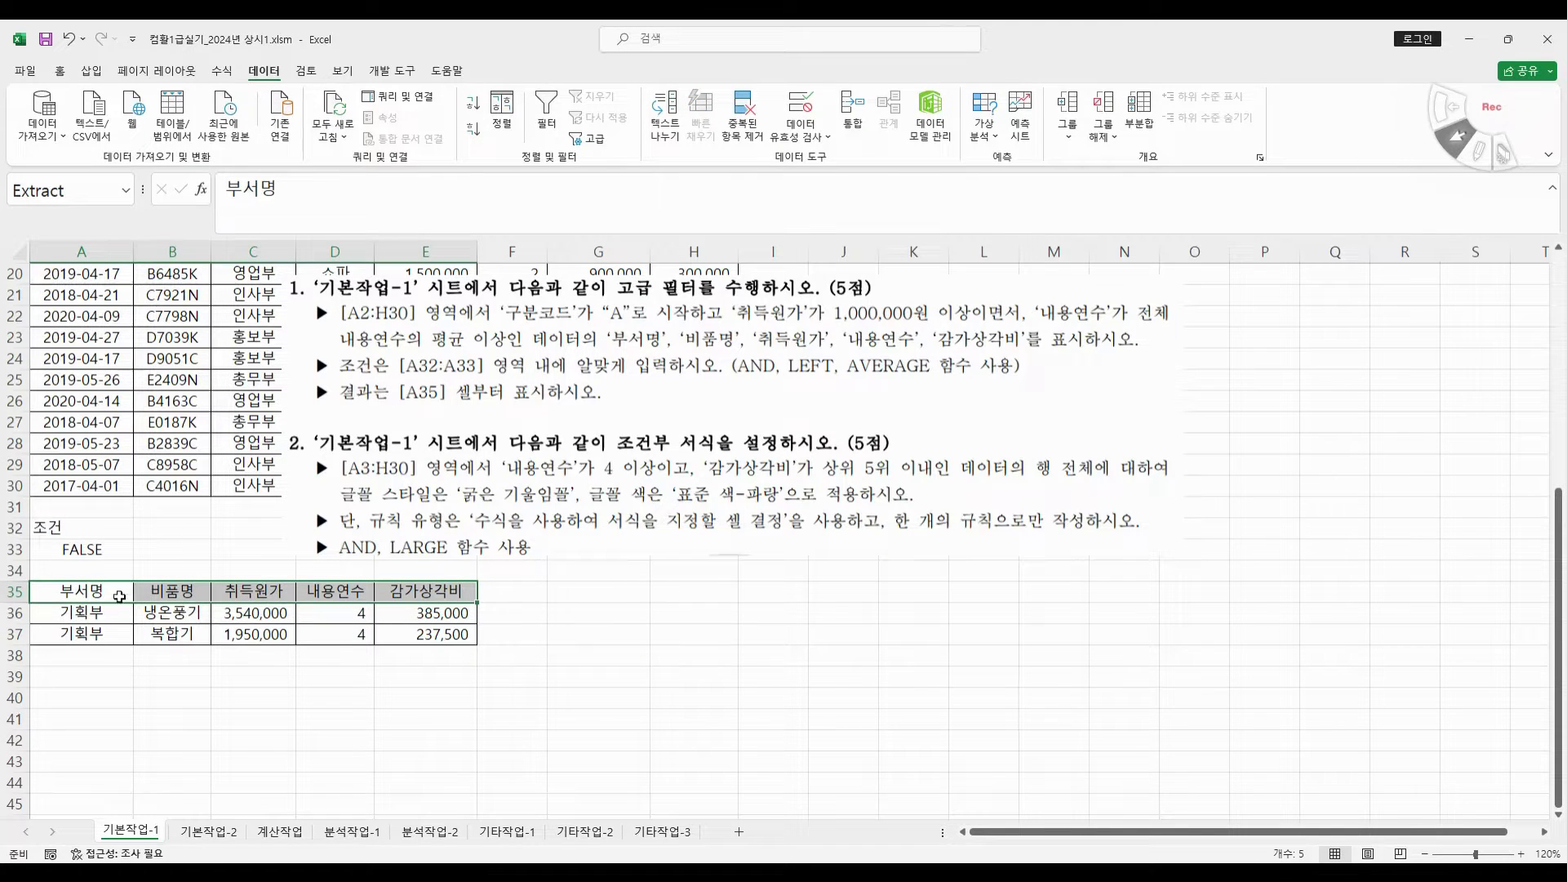
drag(79, 590, 405, 584)
click(253, 676)
drag(15, 612, 15, 655)
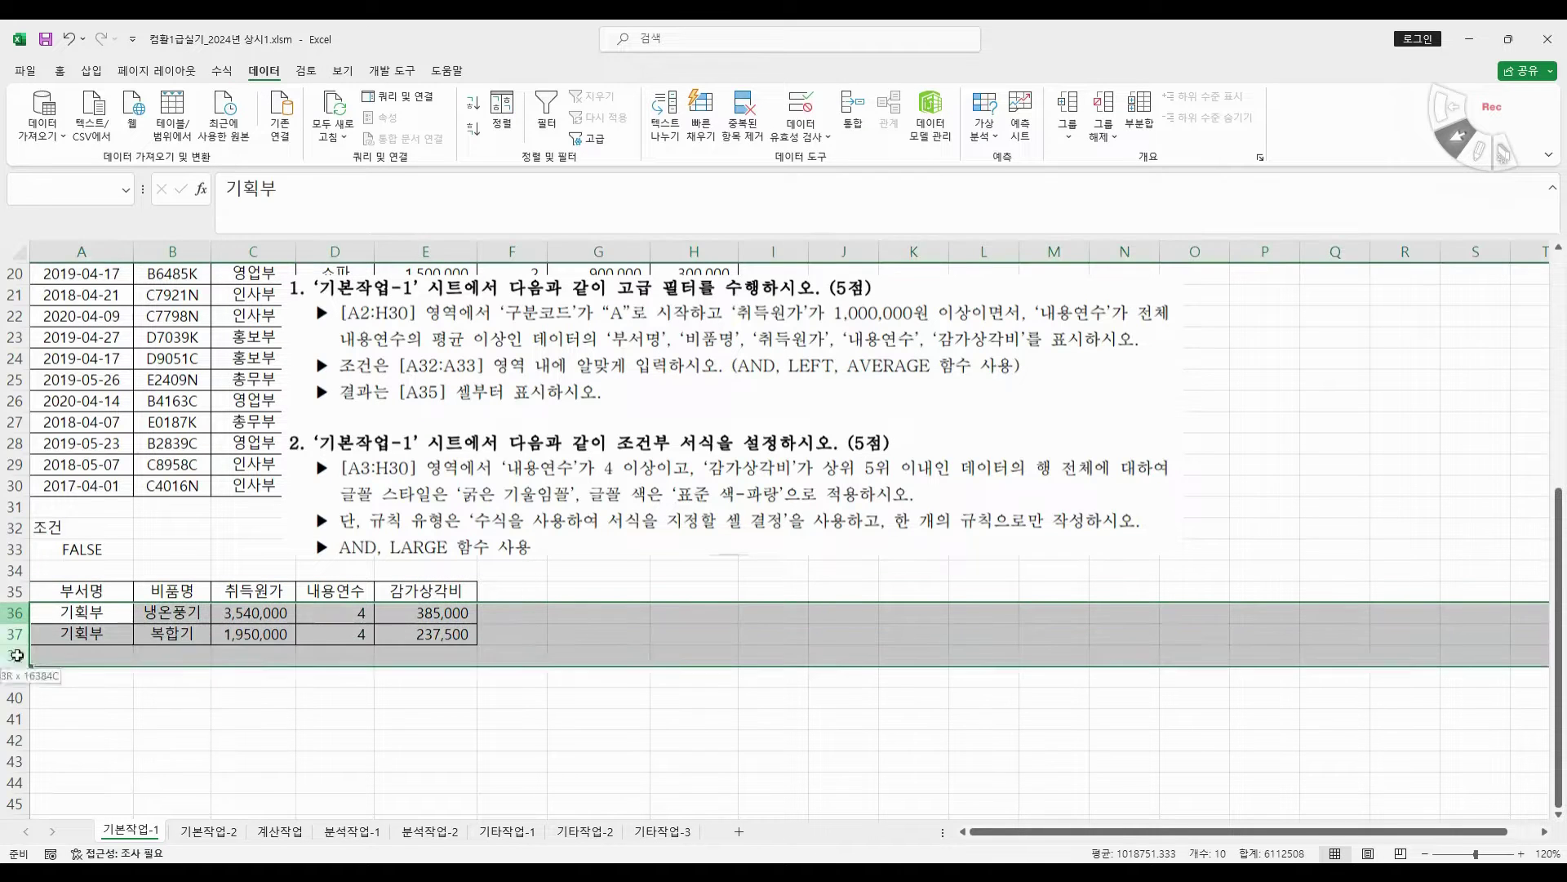
right_click(167, 628)
click(228, 491)
click(279, 676)
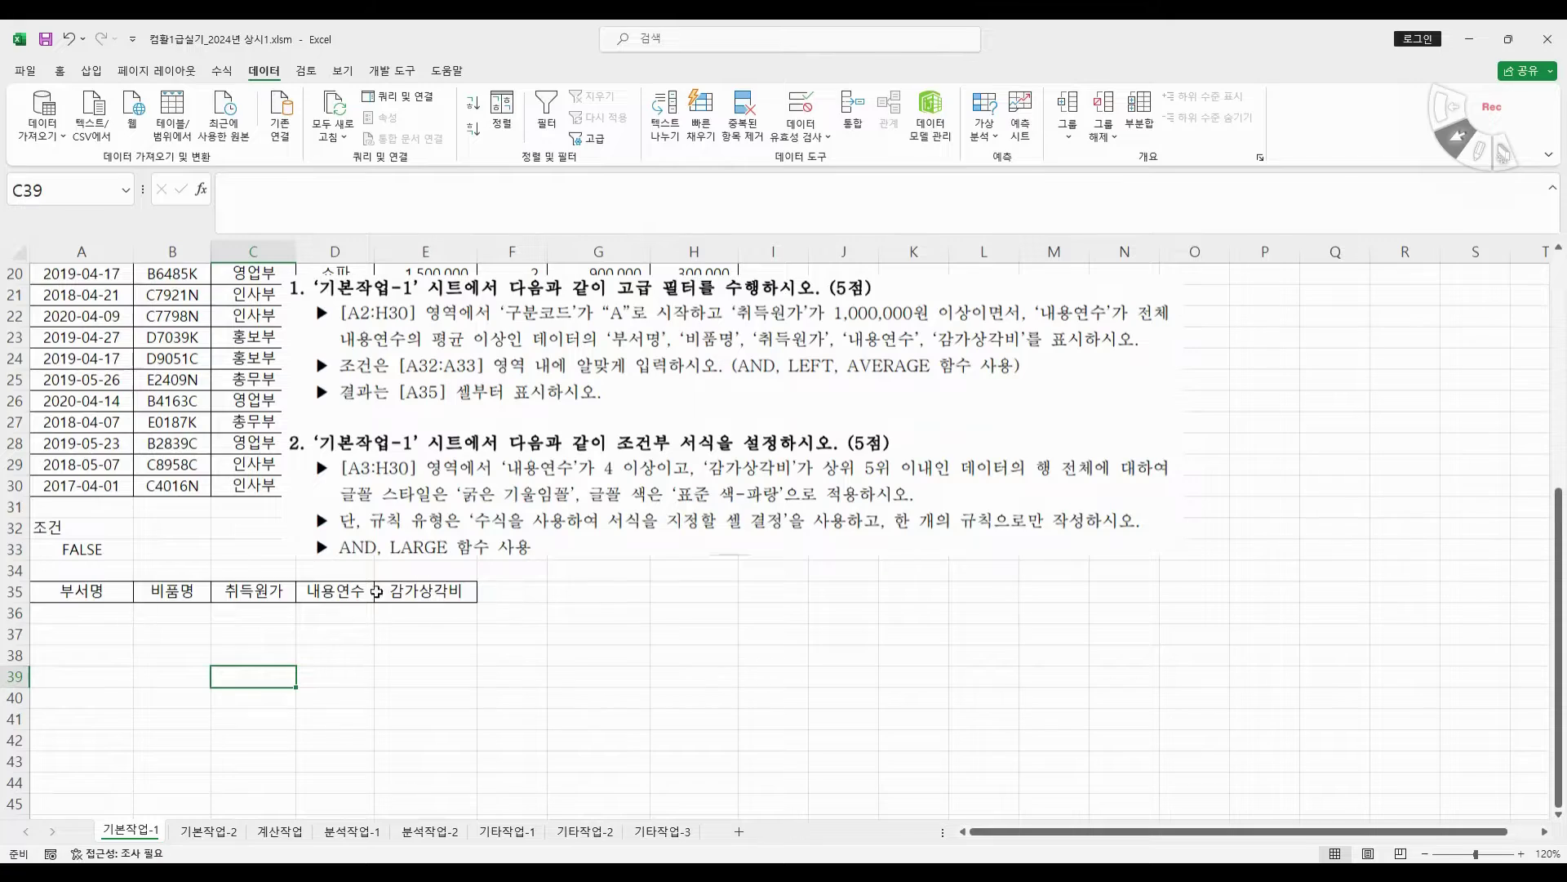
- Move the instructions picture off the data table, select A2:H30 and open the Advanced Filter settings for it
drag(376, 547, 877, 555)
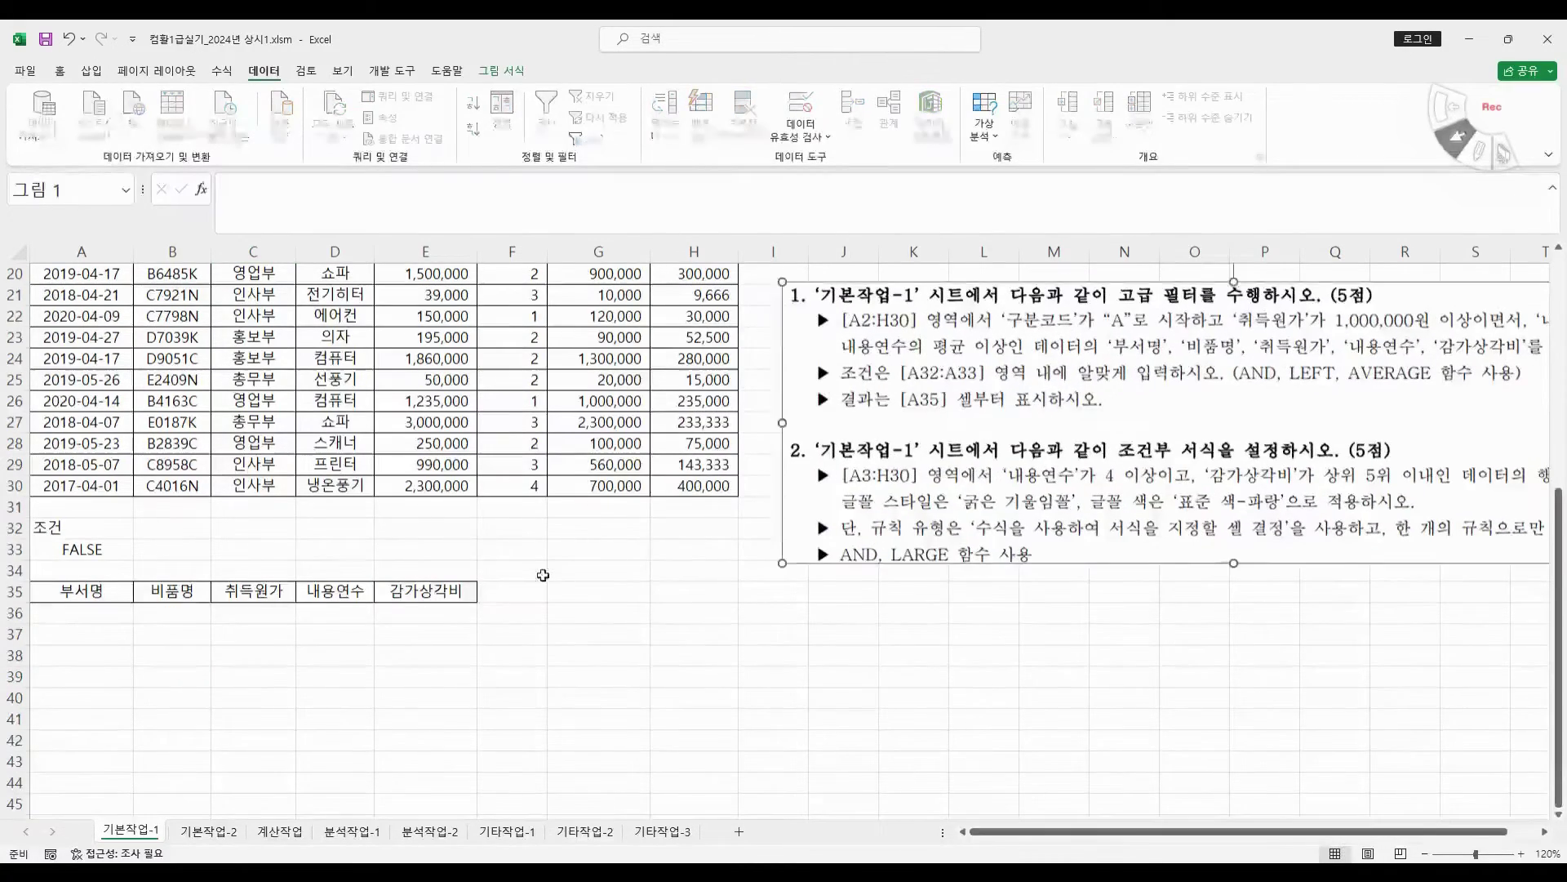
scroll(543, 574, up, 6)
drag(64, 294, 701, 780)
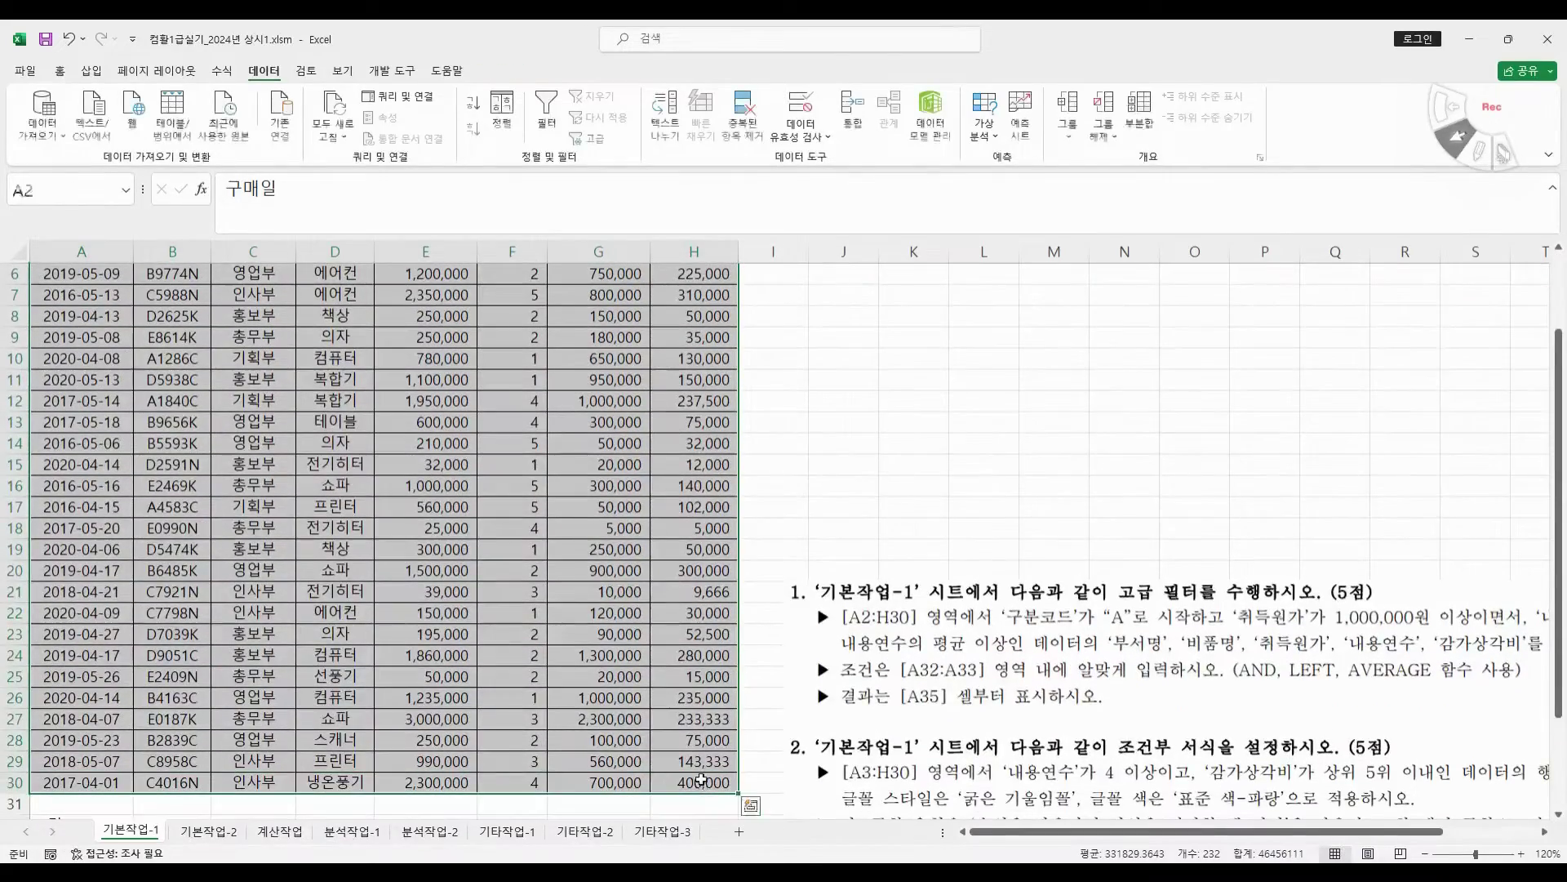
scroll(534, 691, down, 5)
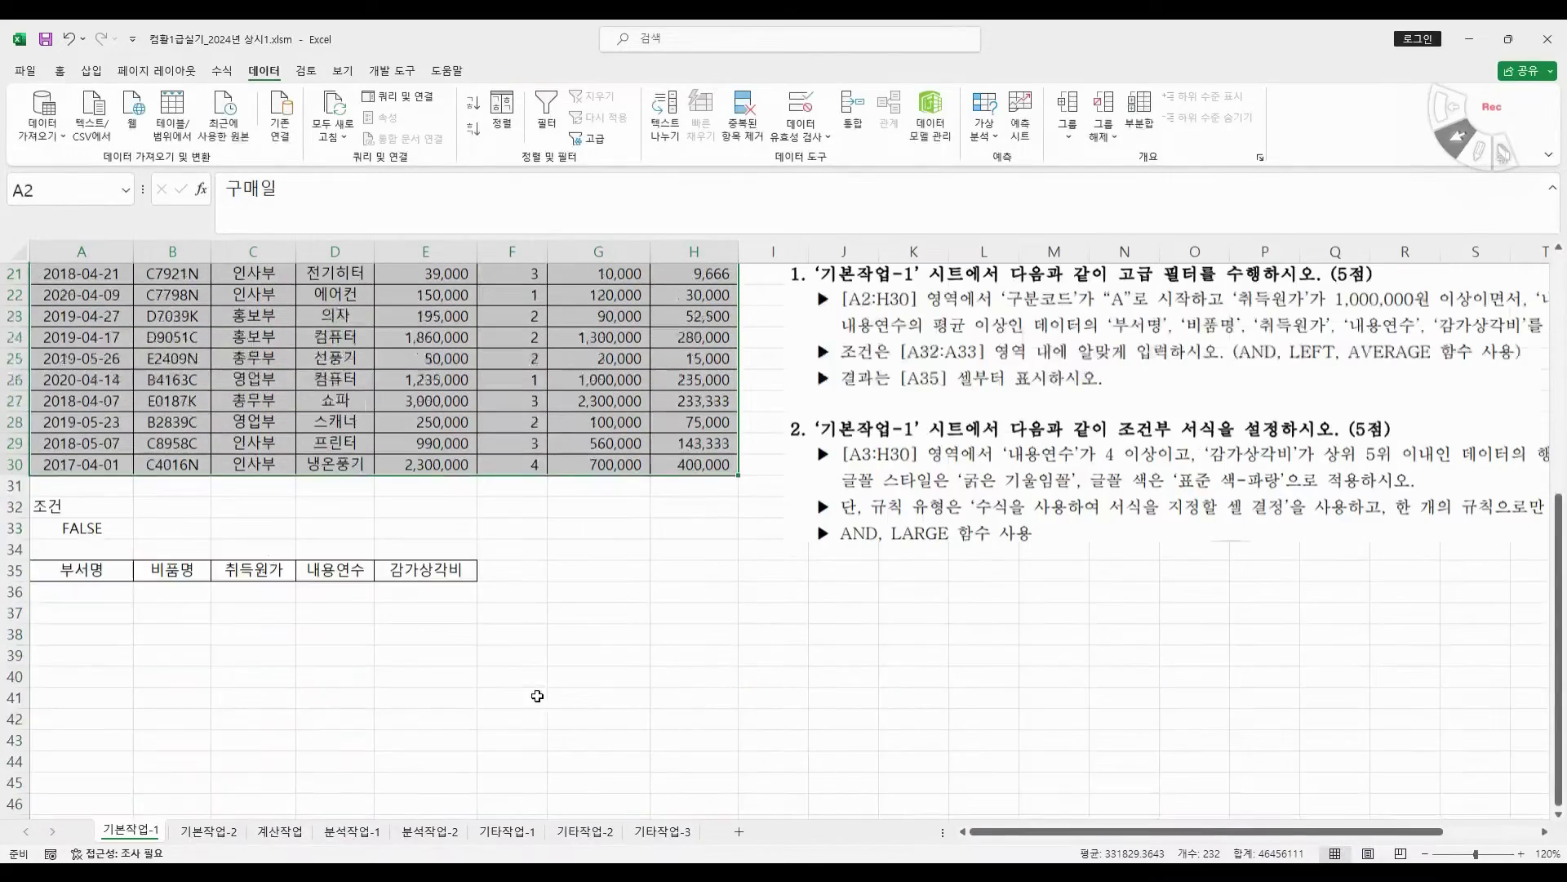
click(596, 141)
scroll(699, 523, down, 8)
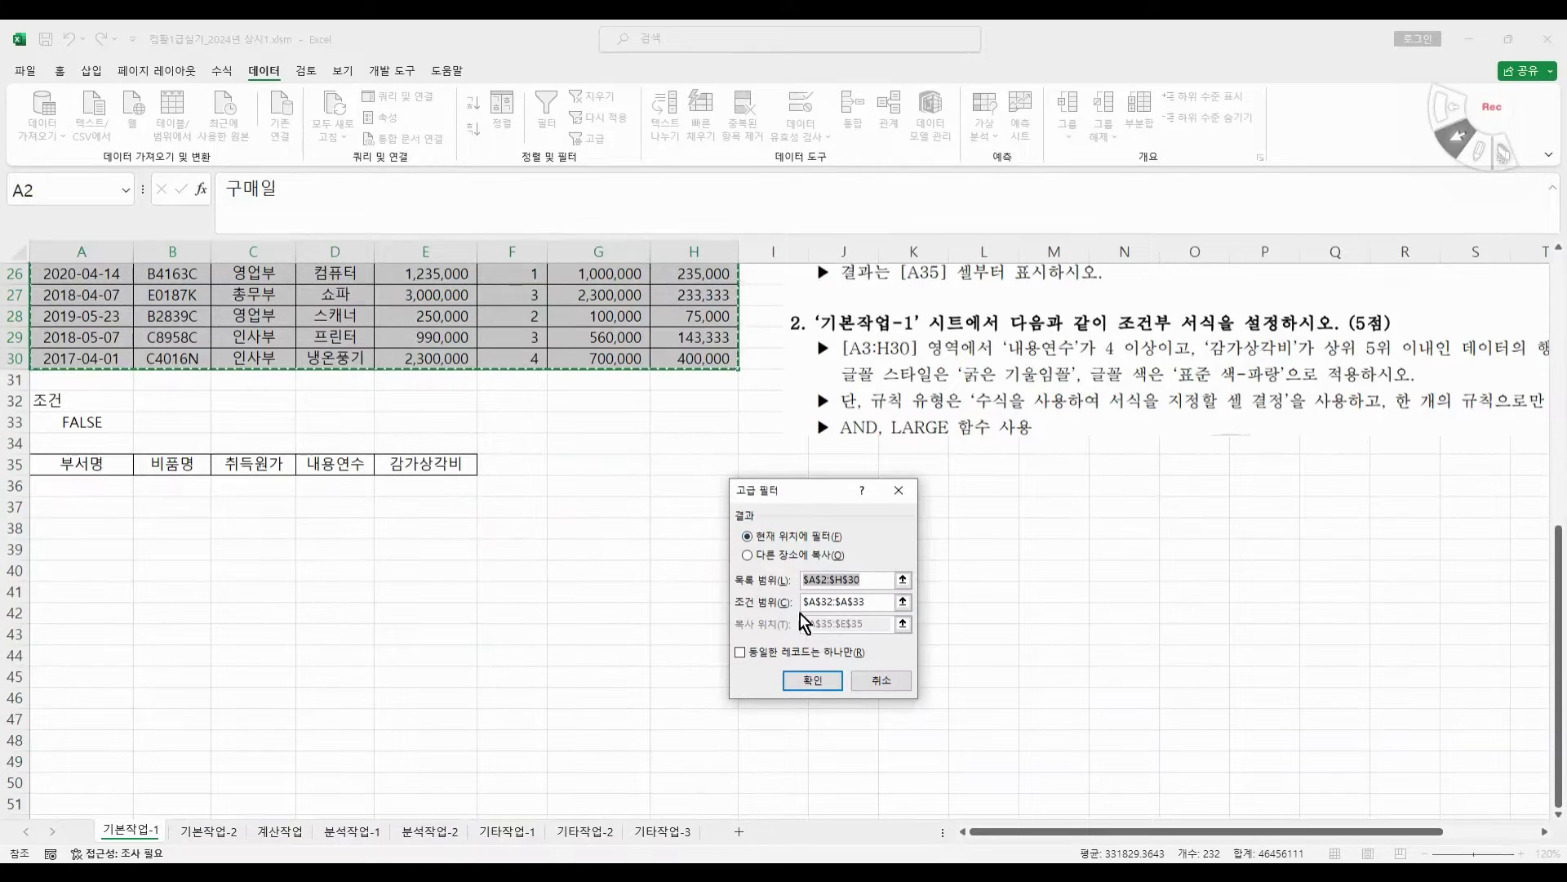
- Run the advanced filter copying to another location, with criteria range A32:A33 and the headings A35:E35 as copy destination
click(777, 556)
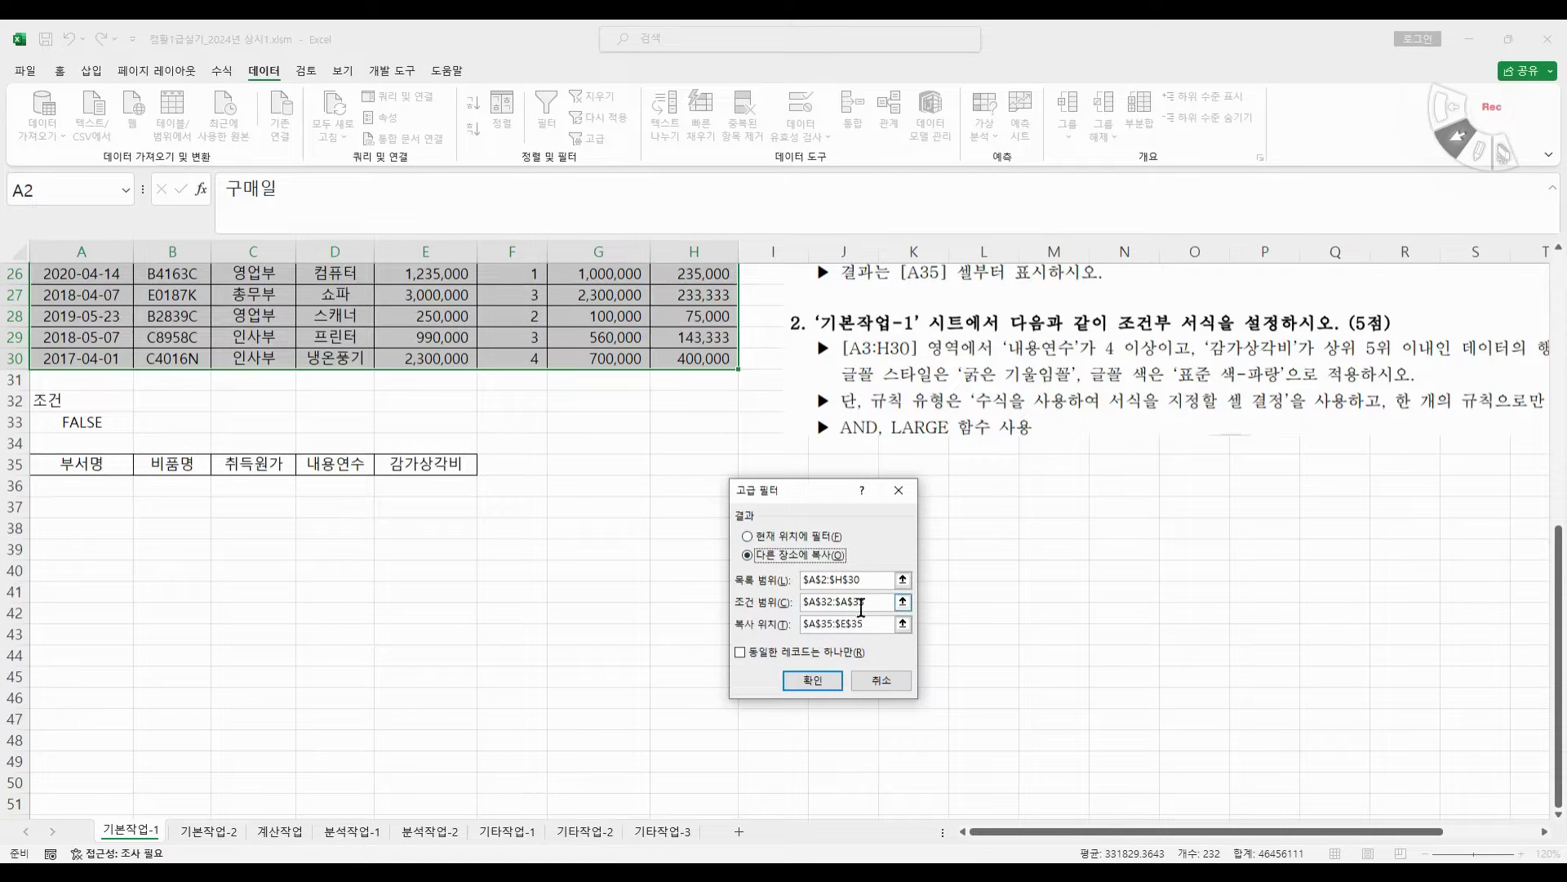
drag(872, 602, 759, 602)
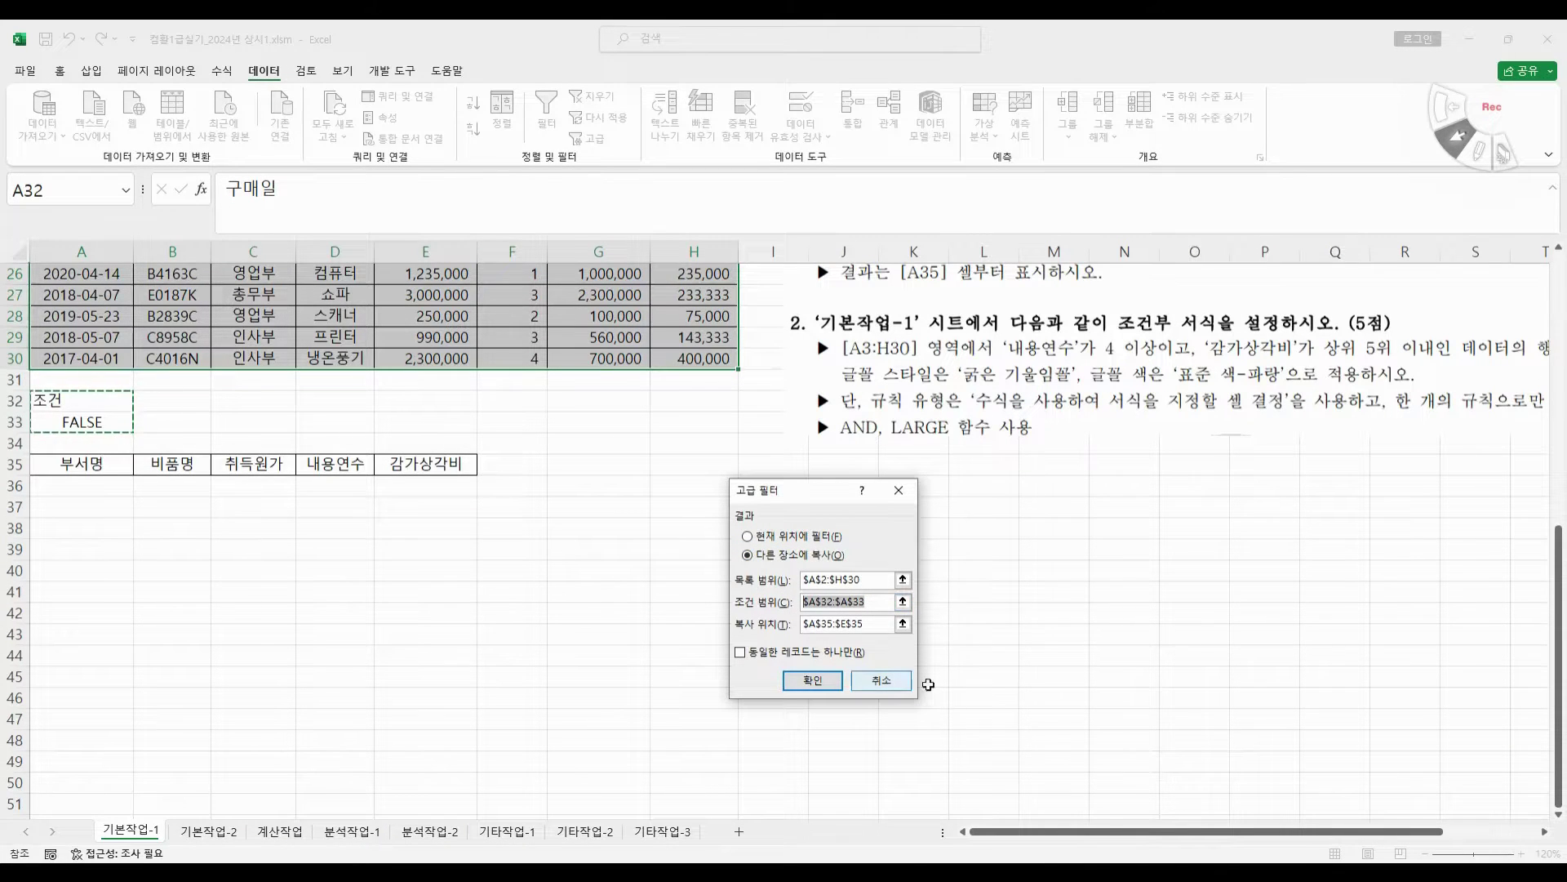
drag(872, 624, 771, 629)
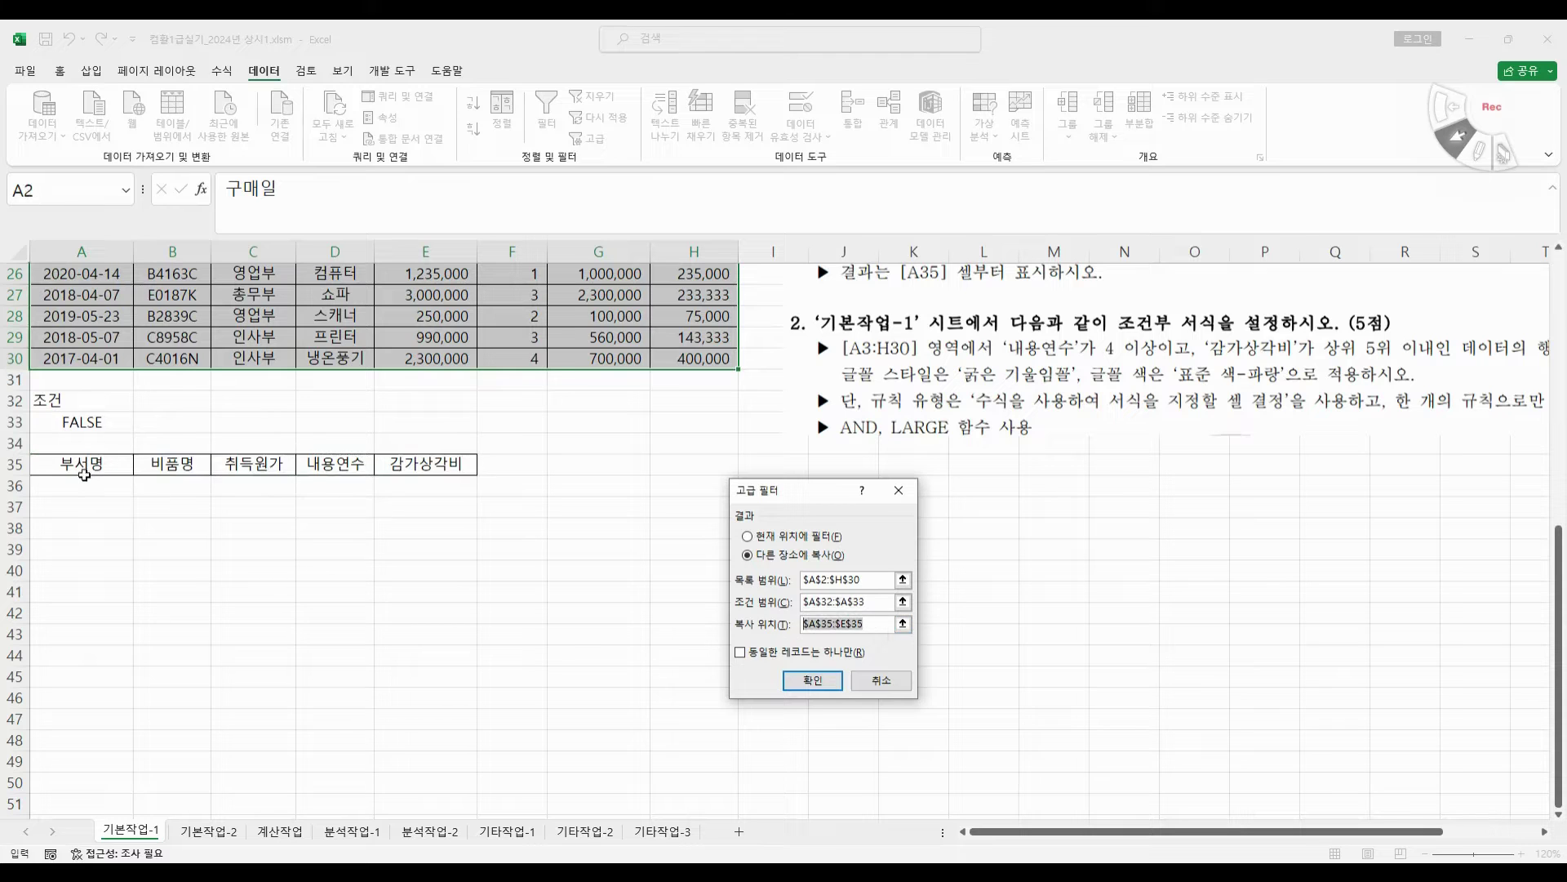
drag(82, 473, 424, 471)
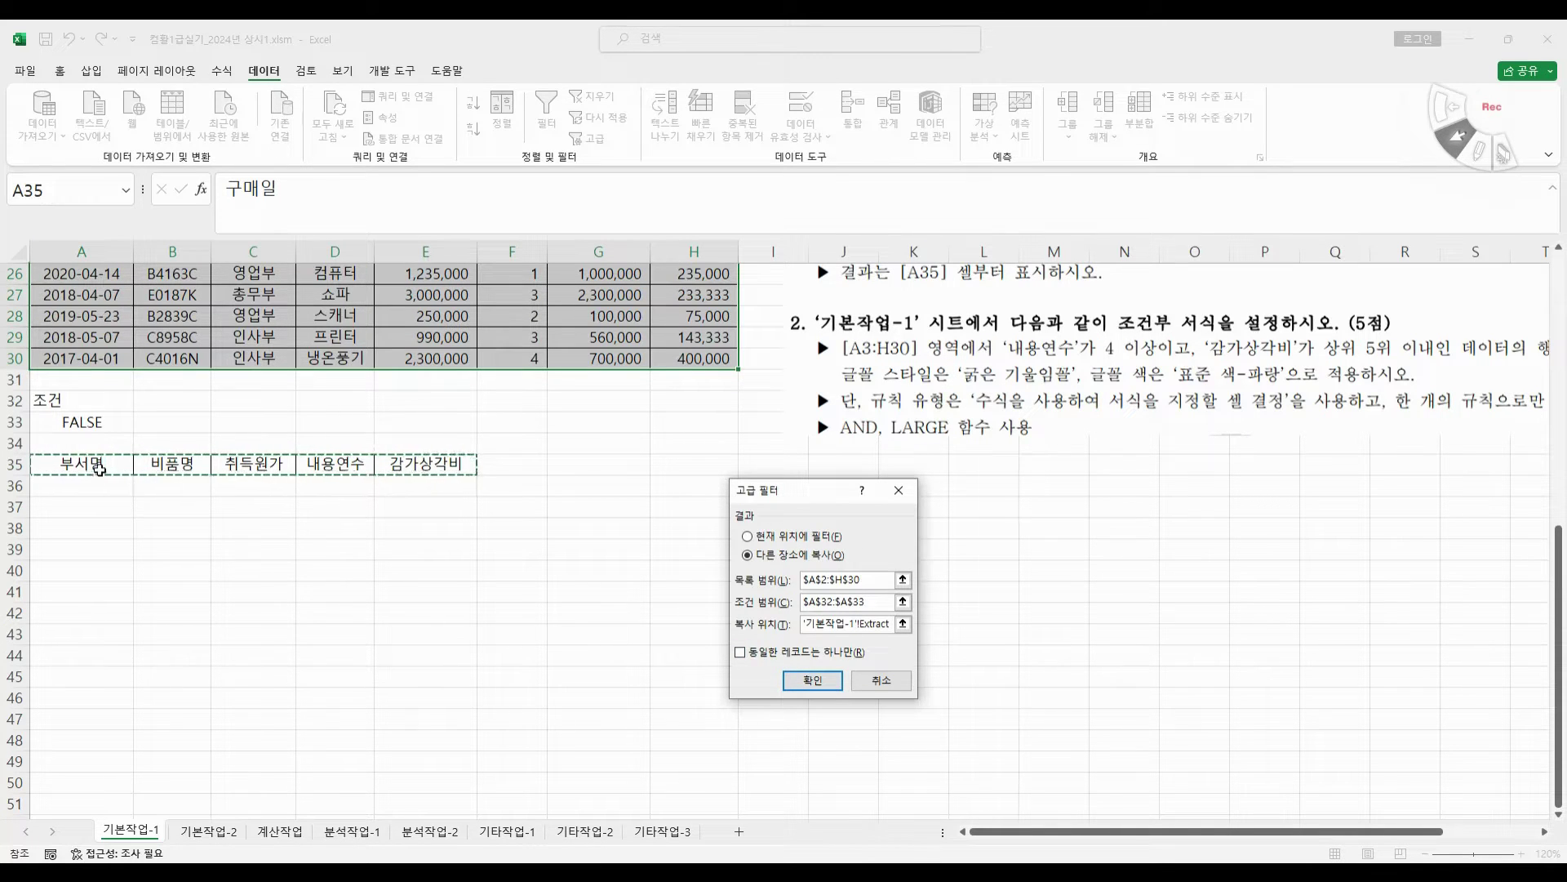
click(812, 681)
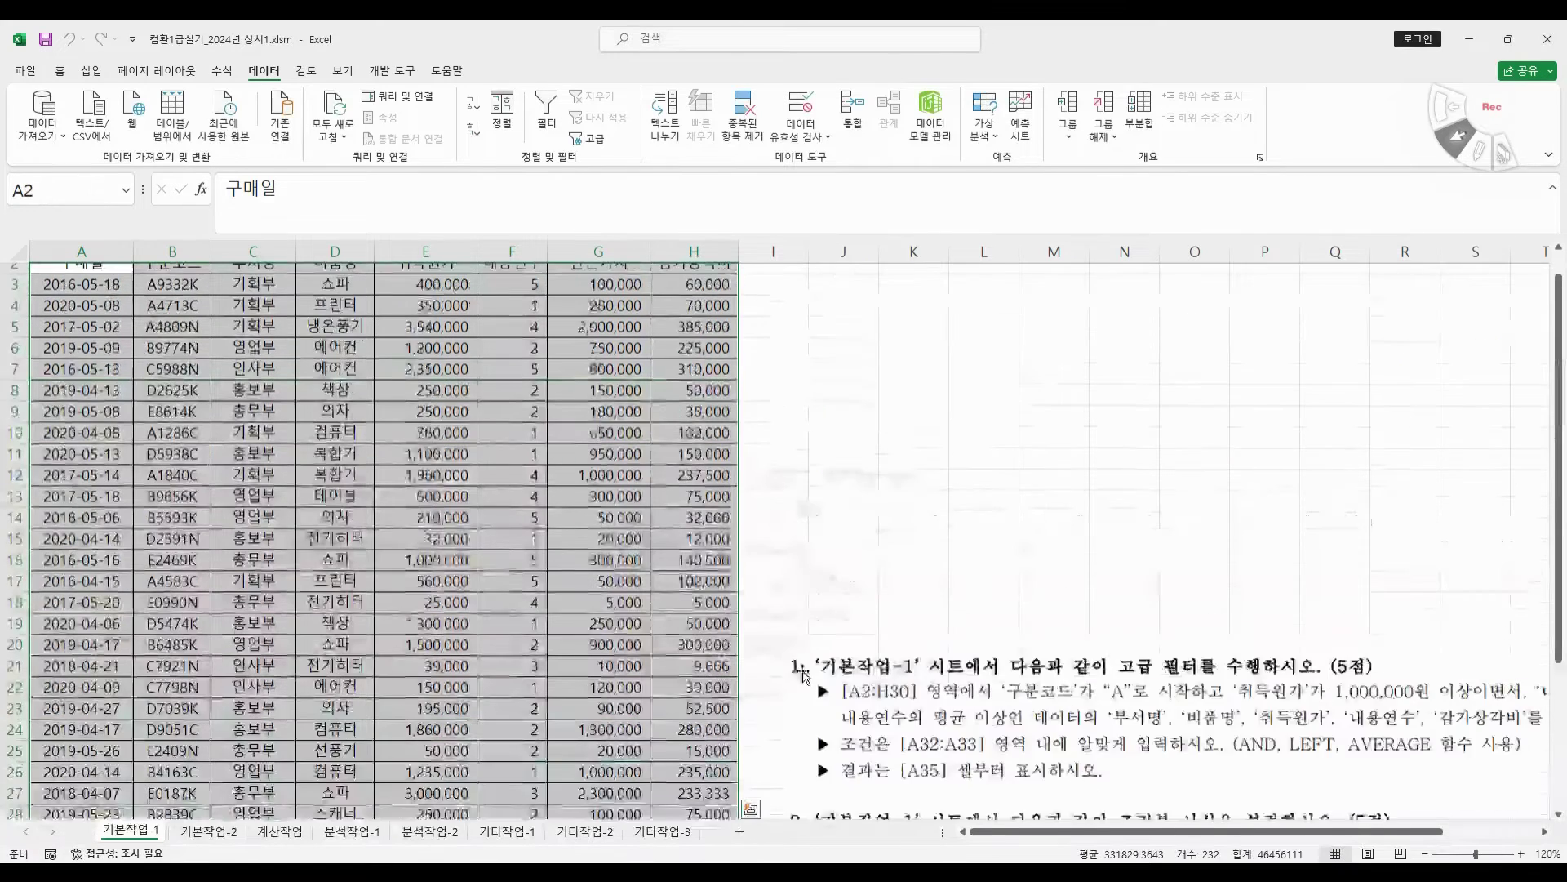
scroll(437, 598, down, 7)
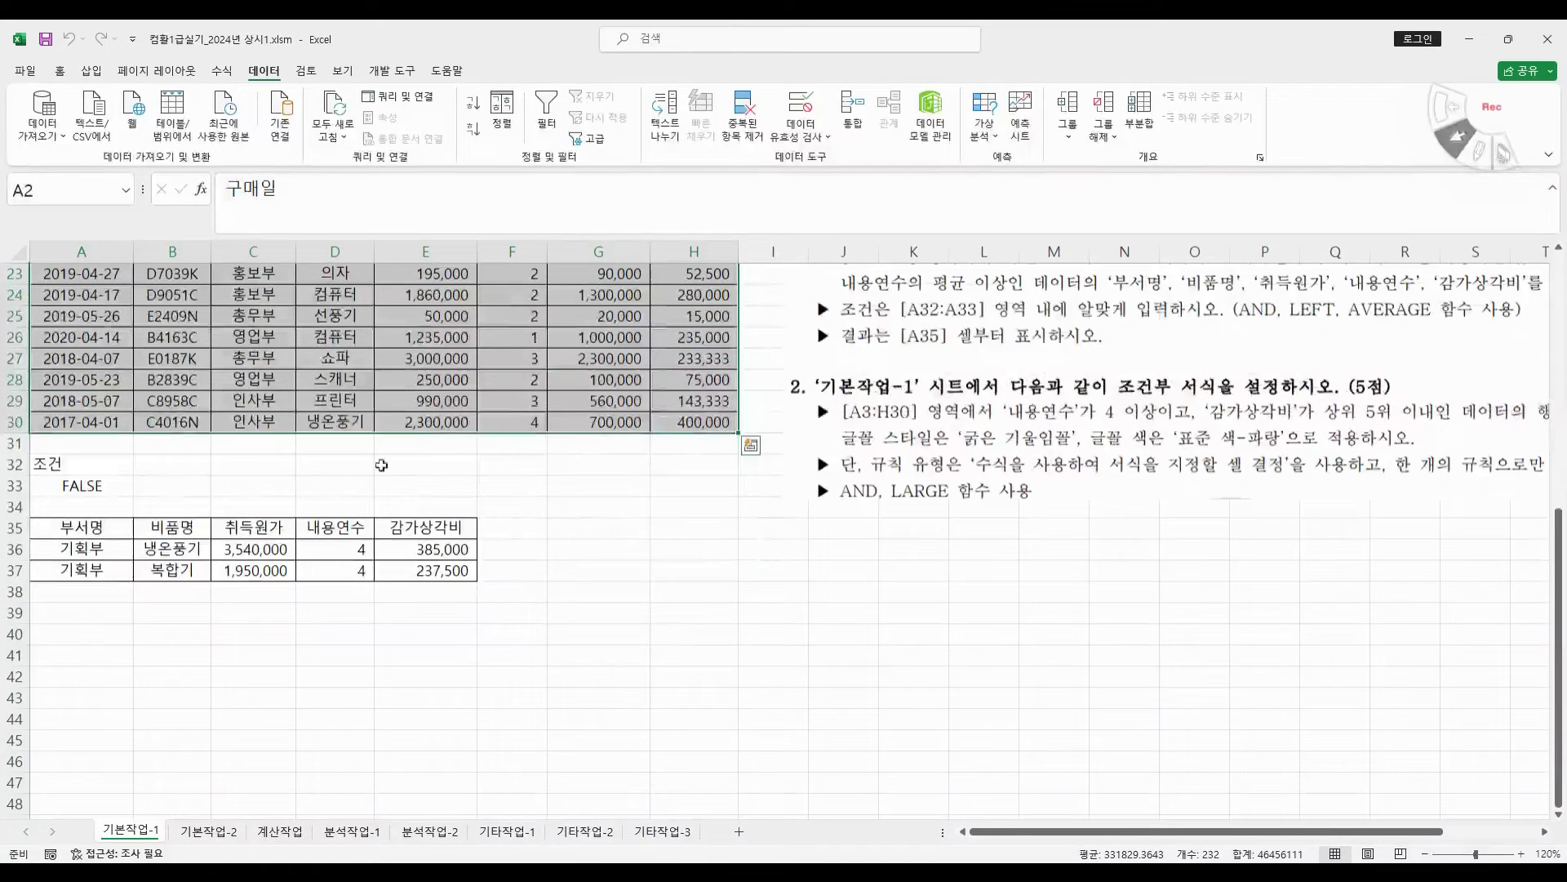
click(596, 606)
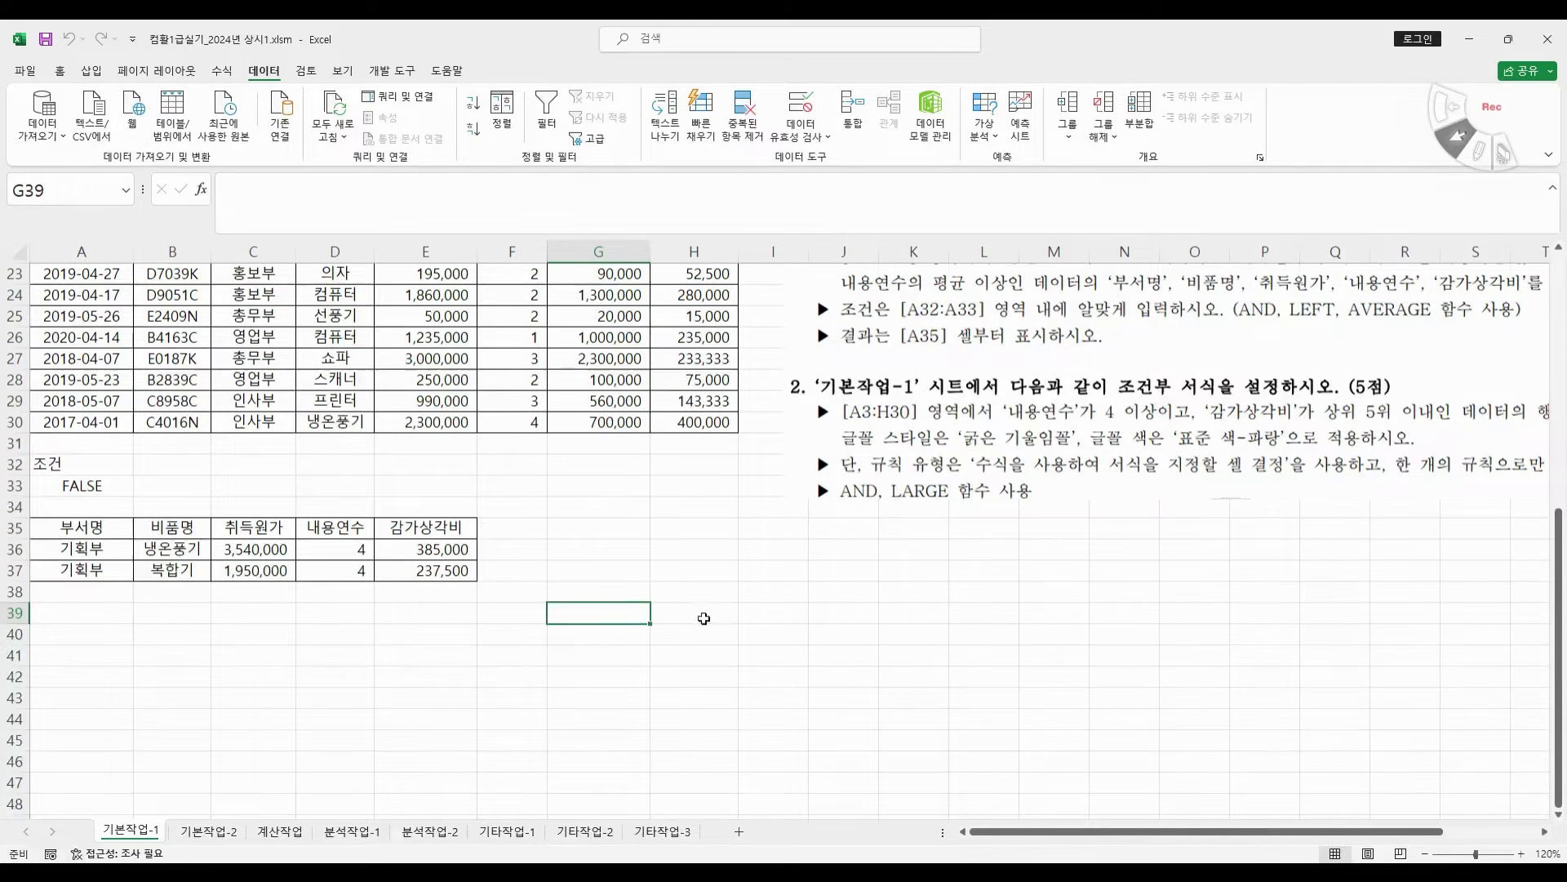
- Move the instructions picture up beside the first rows of the data table
scroll(704, 618, up, 3)
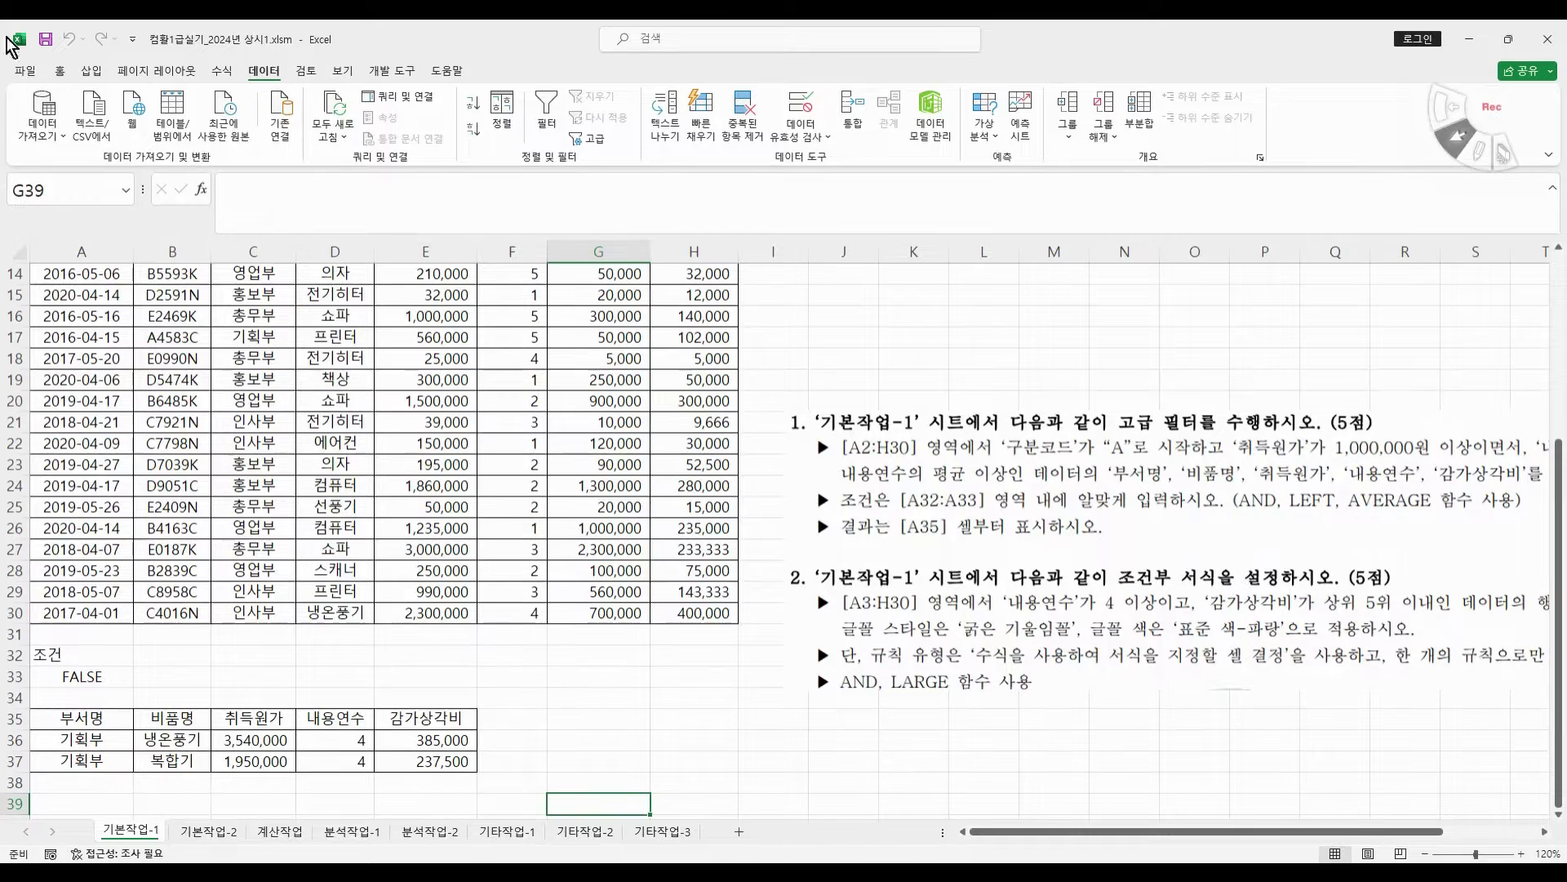
scroll(568, 723, down, 2)
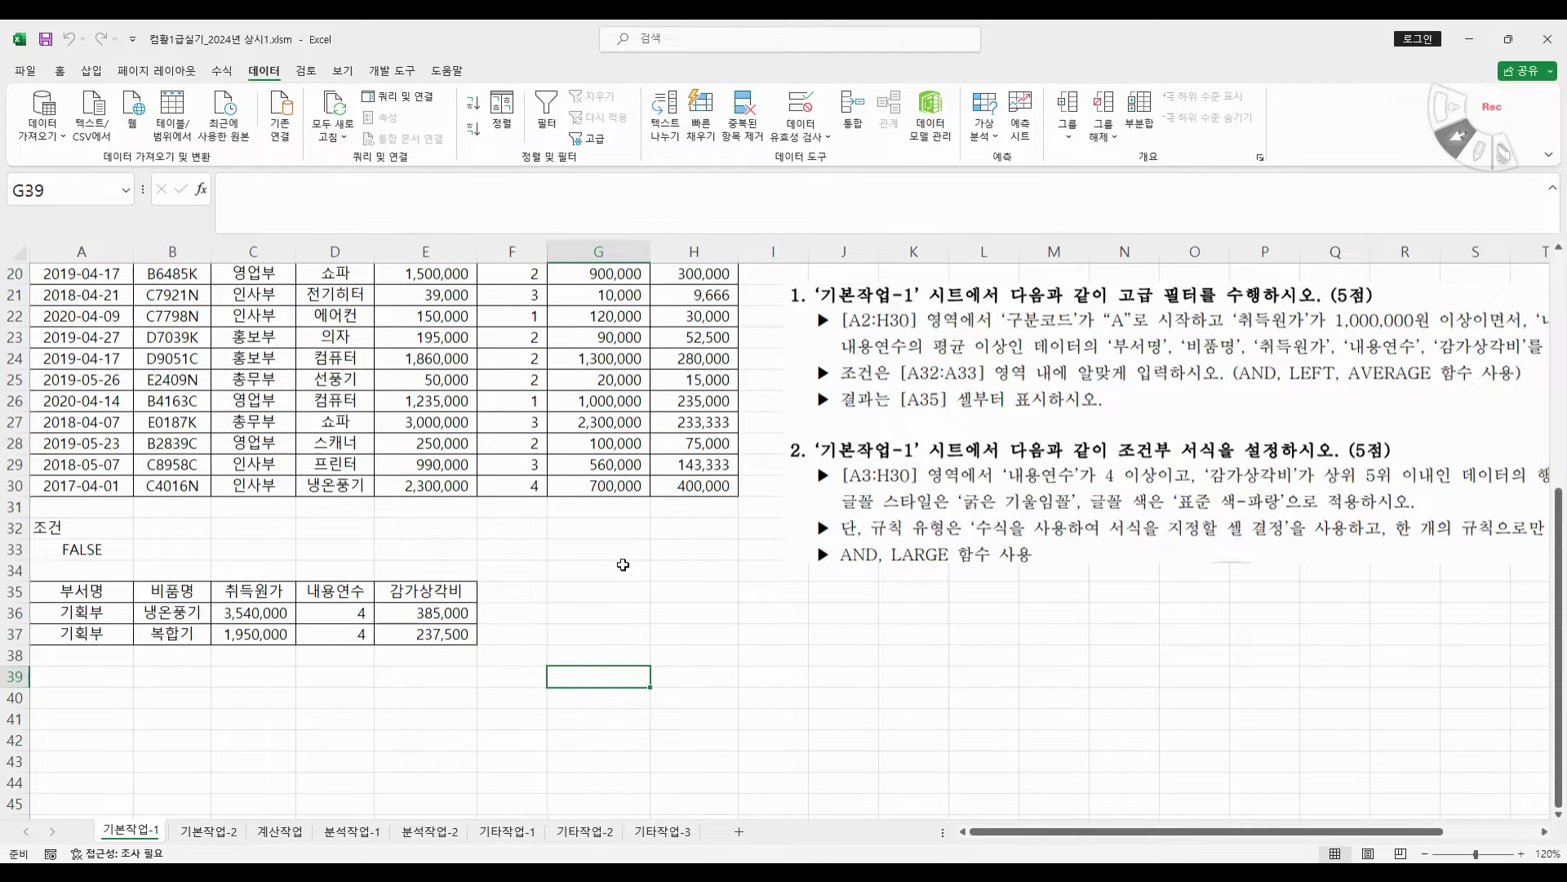
scroll(694, 547, up, 6)
drag(1030, 787, 998, 320)
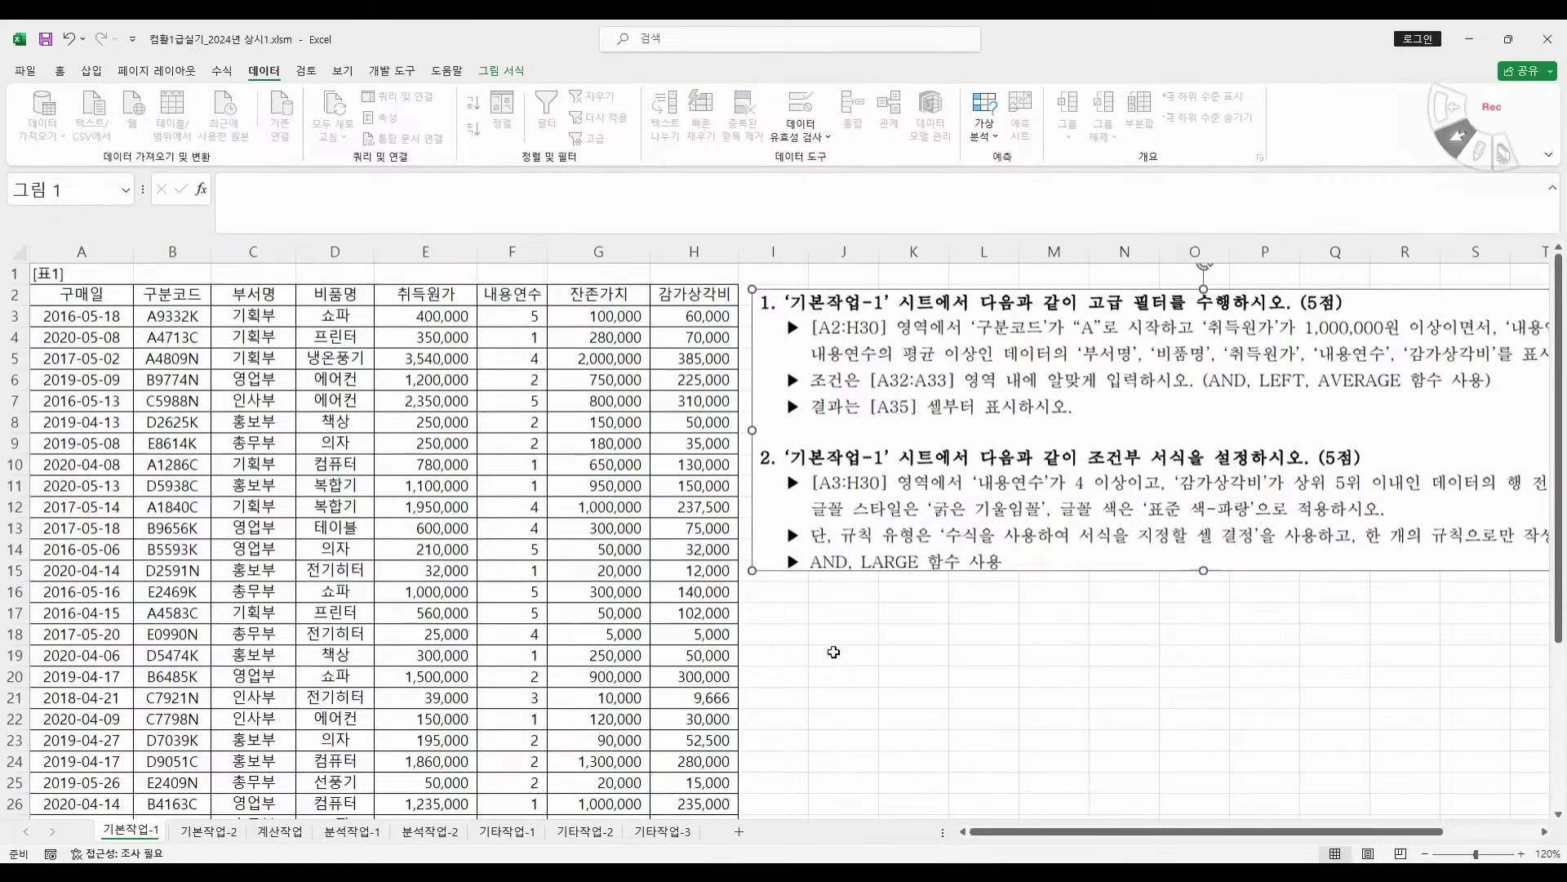
- Start an AND formula in cell J17 using the function arguments dialog, with $F3>=4 as its first condition
click(828, 620)
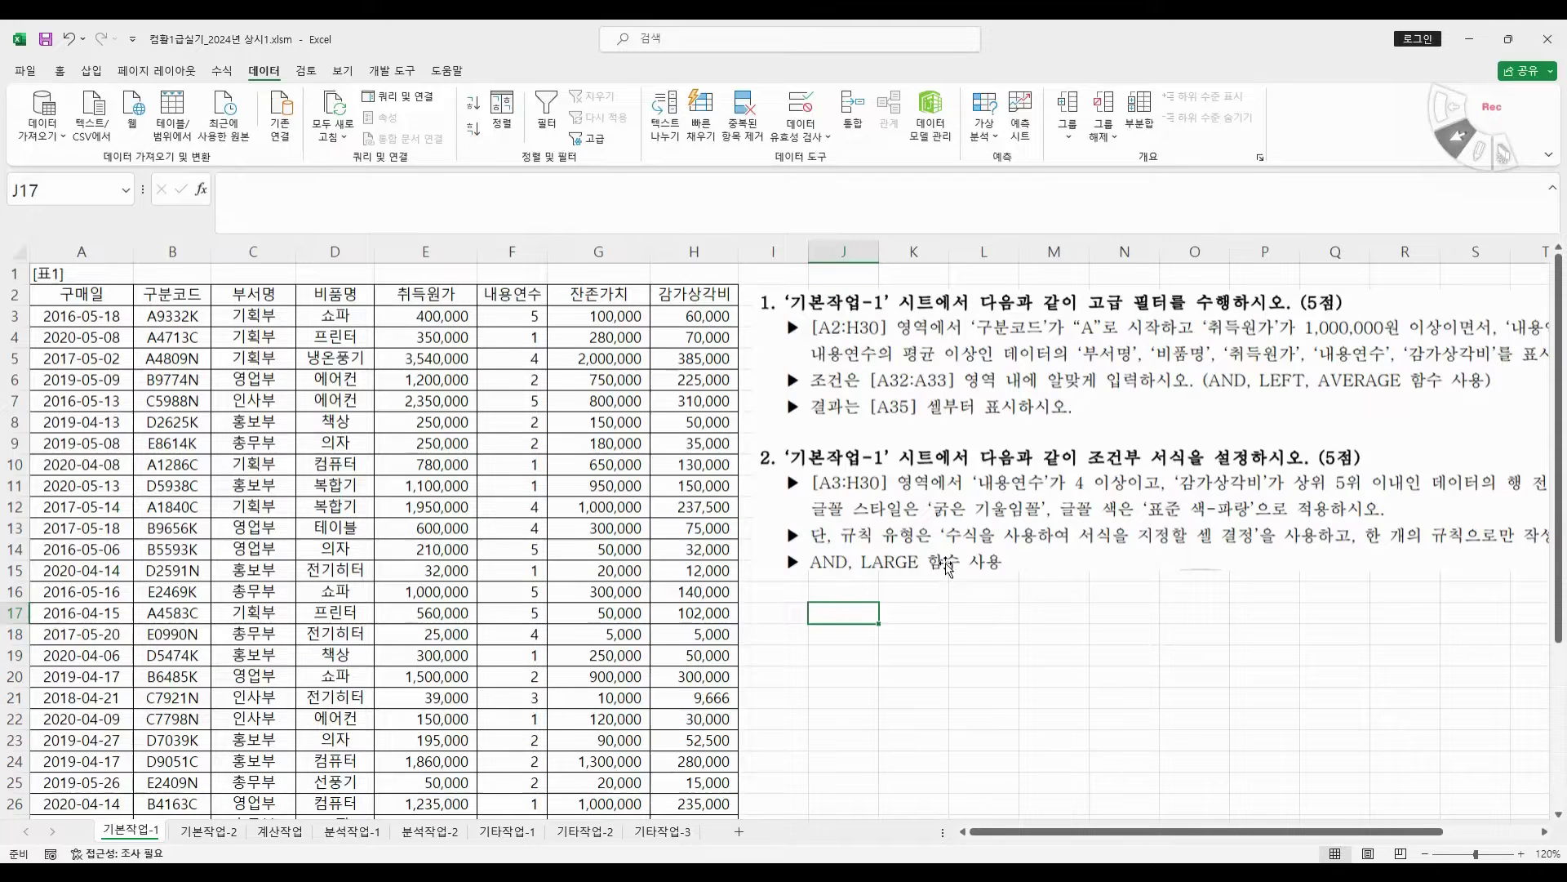
text(=a)
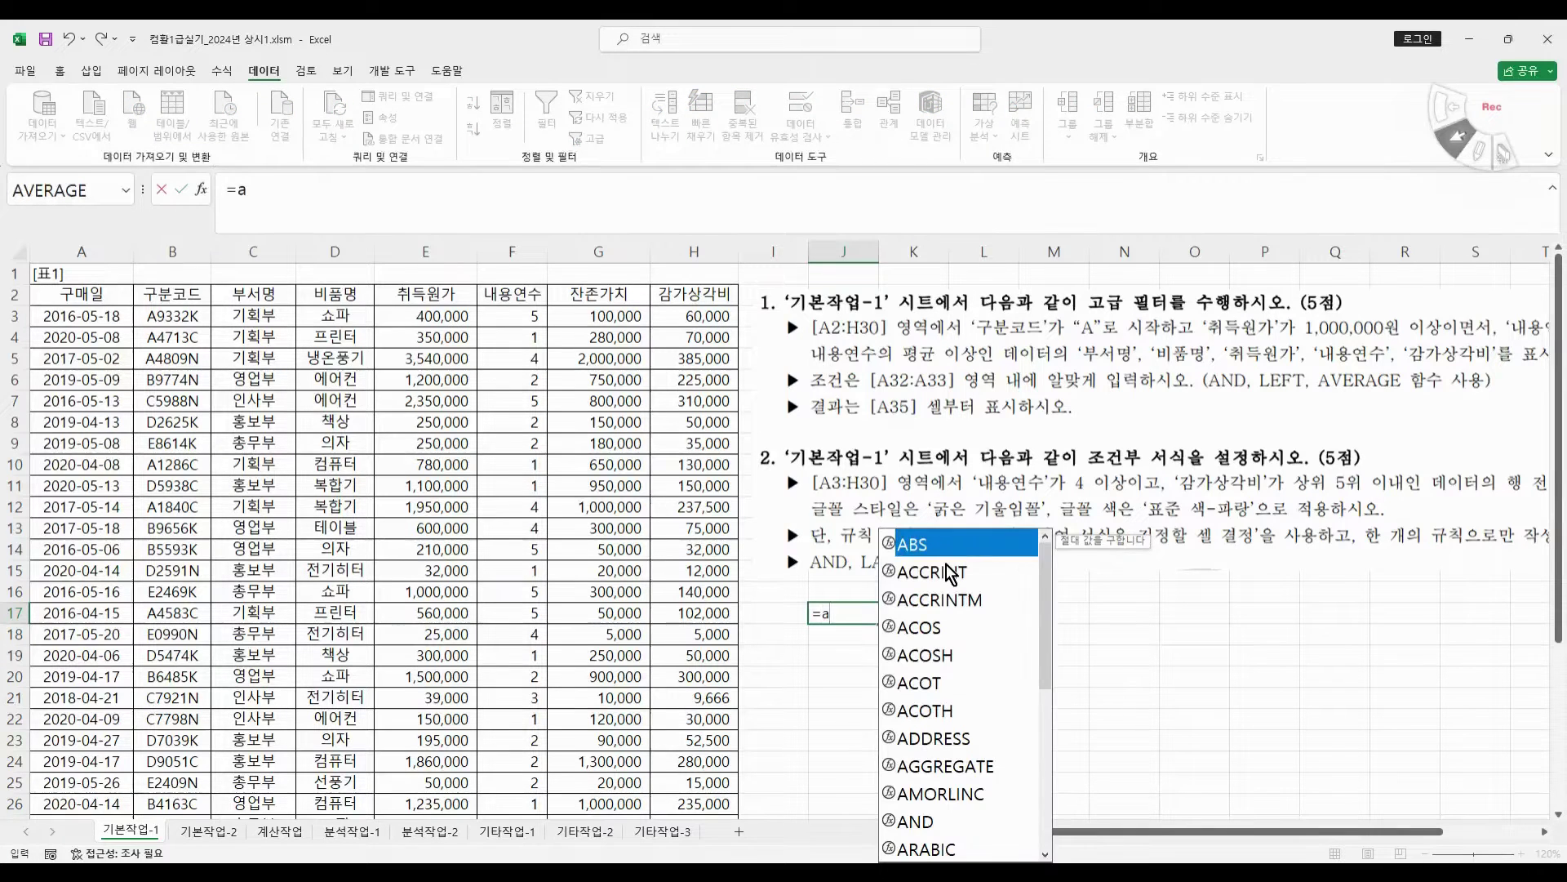
text(n)
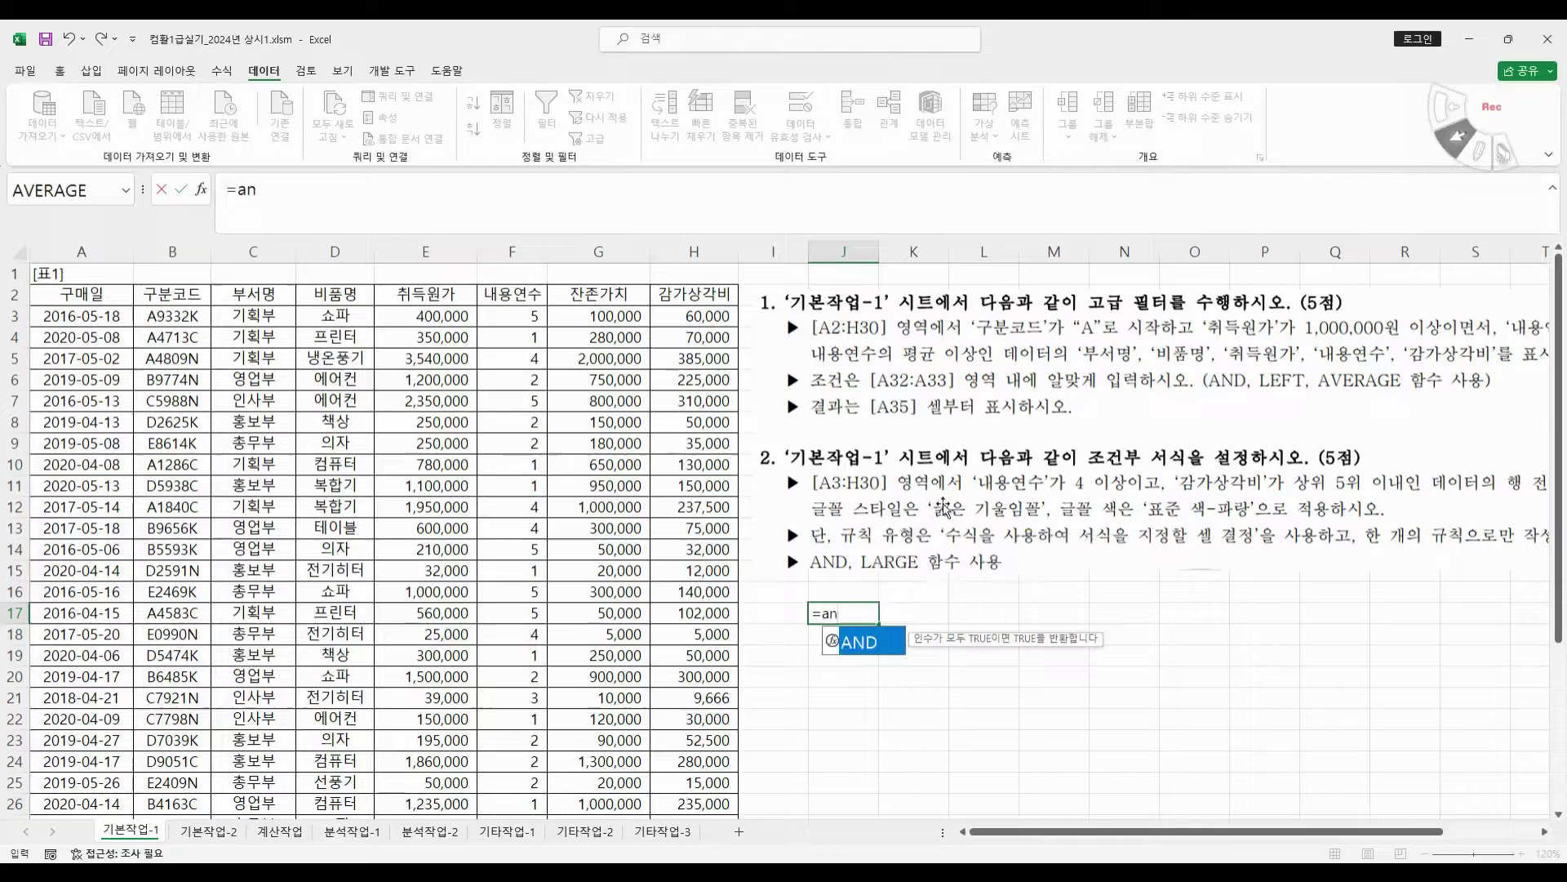
double_click(893, 650)
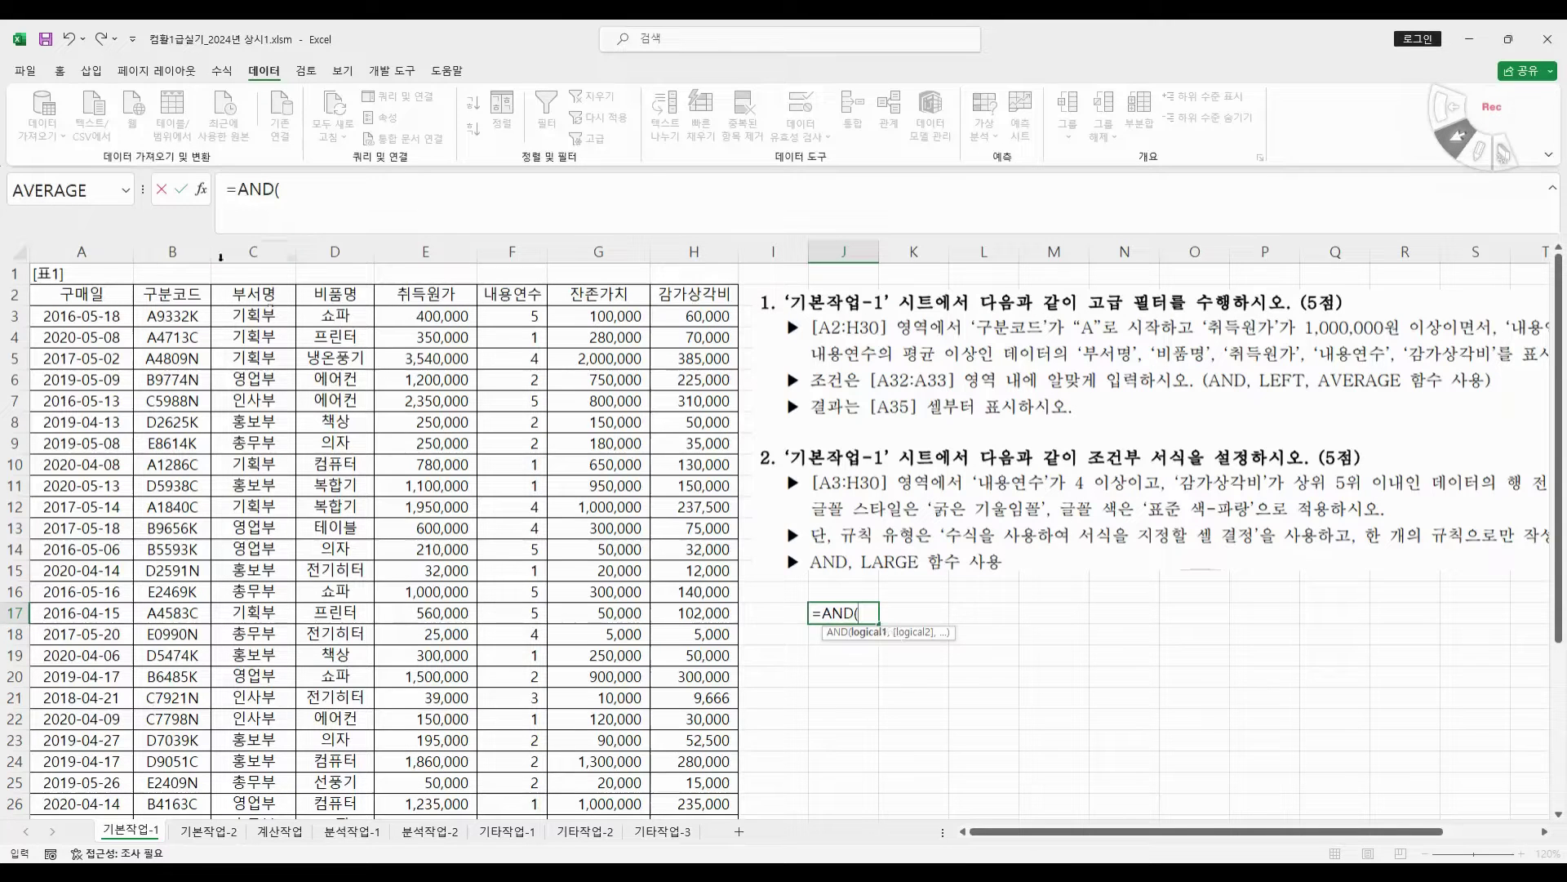
click(200, 190)
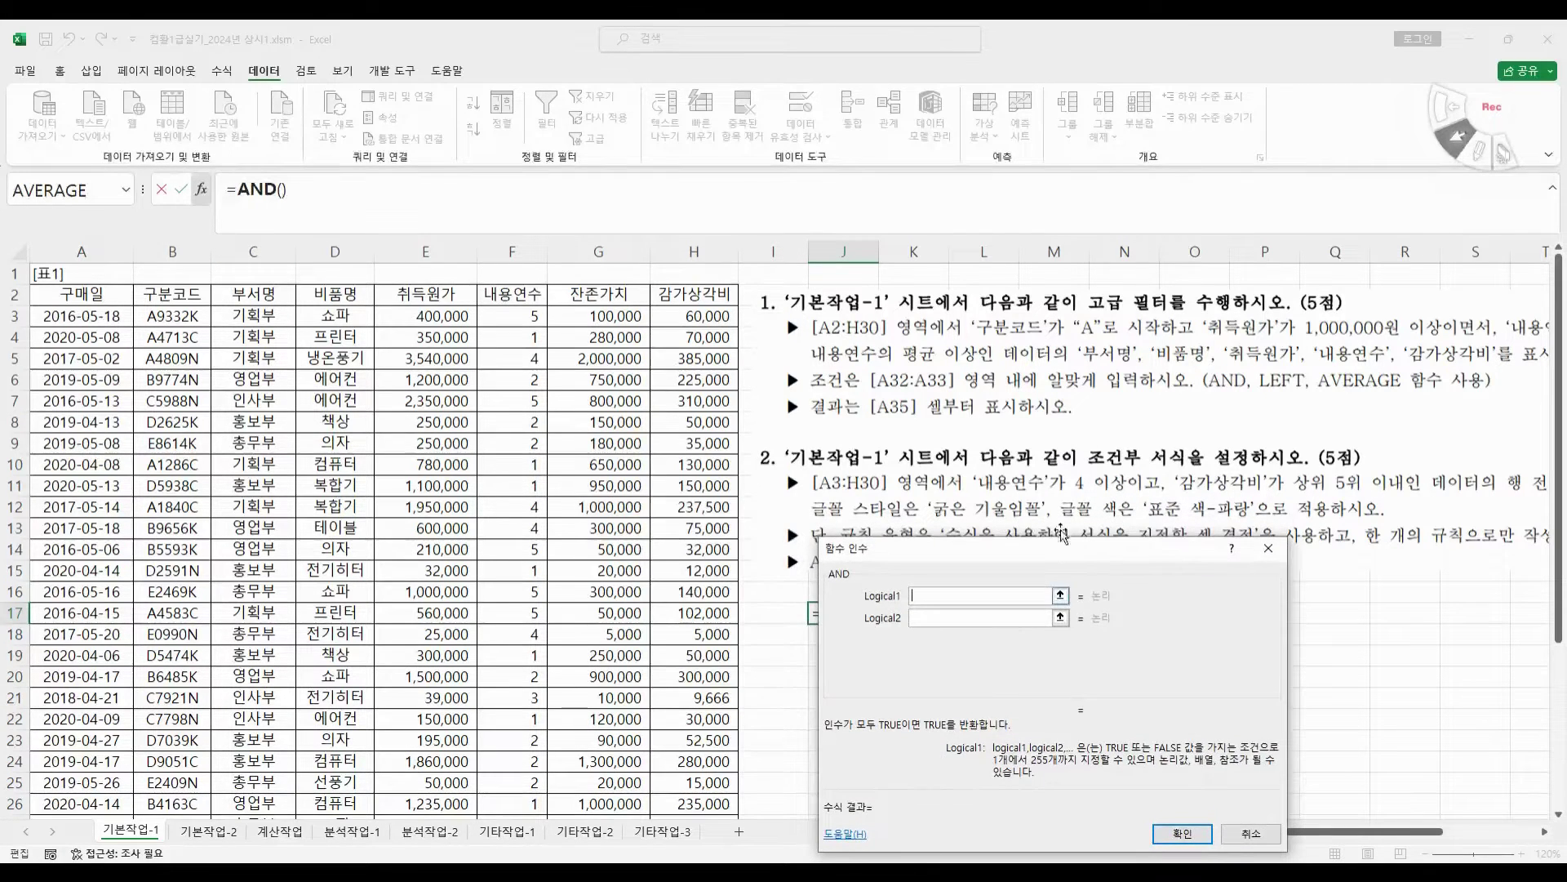
click(515, 315)
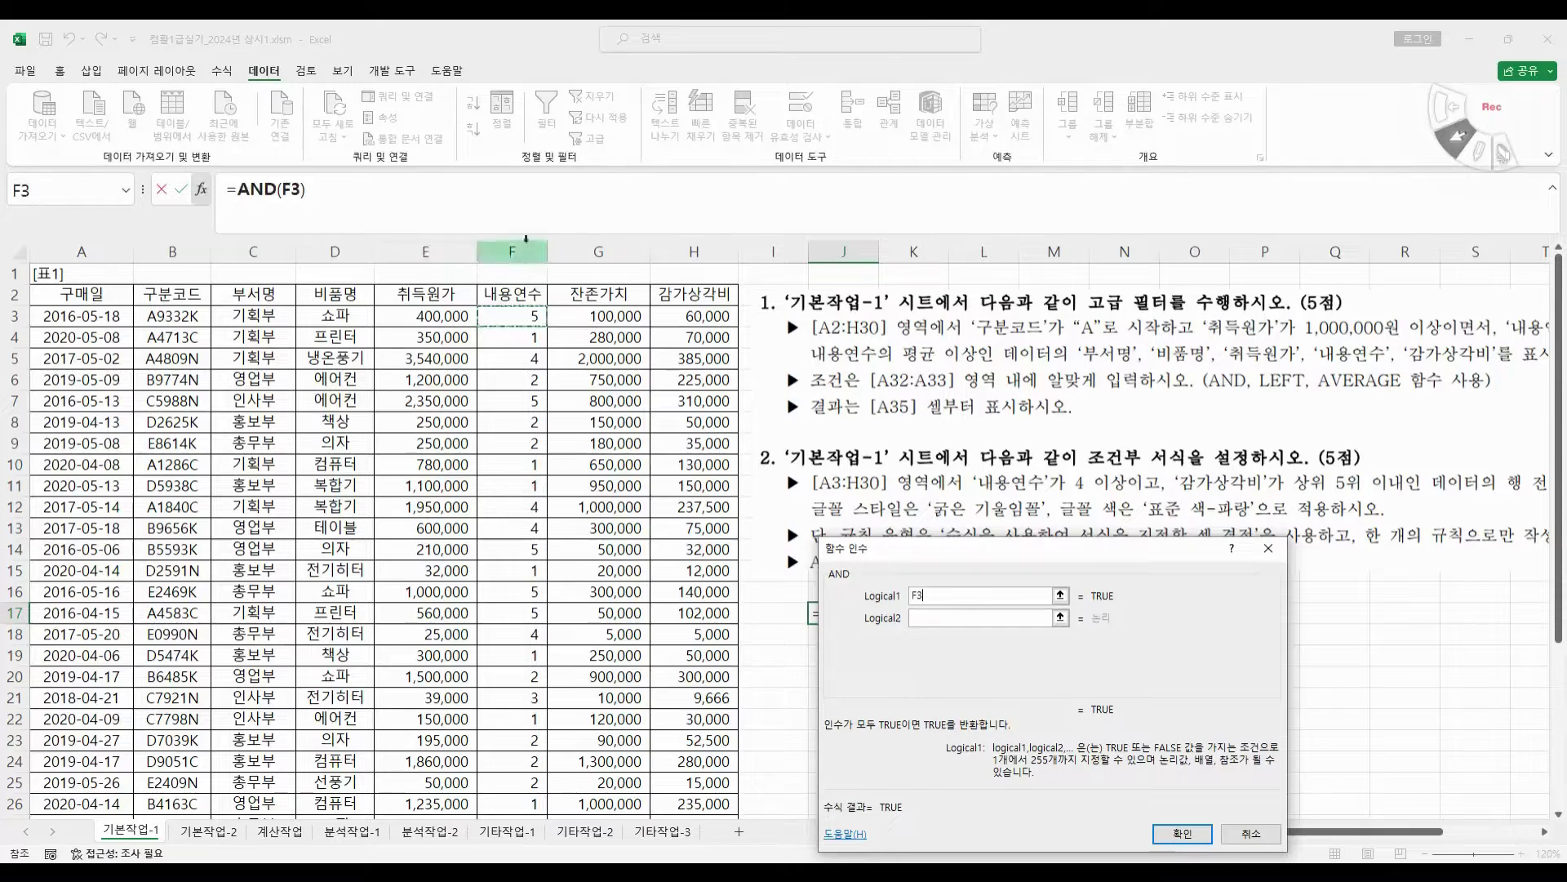
key(F4)
key(F4)
key(F4)
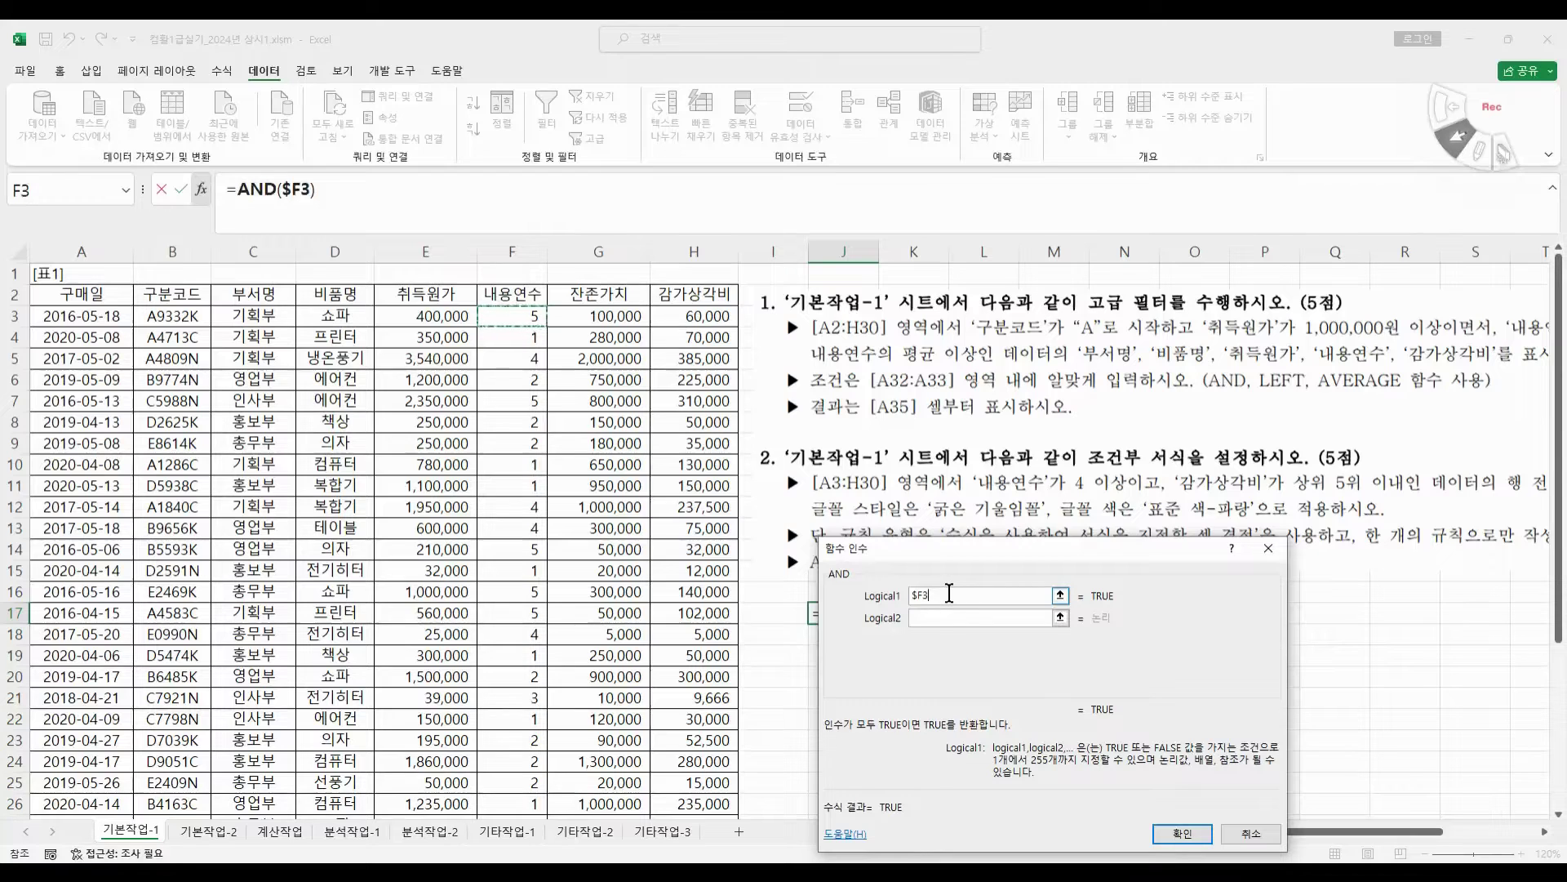
text(>=4)
- Begin the second AND condition with the column-locked 감가상각비 reference and comparison $H3>=
click(961, 617)
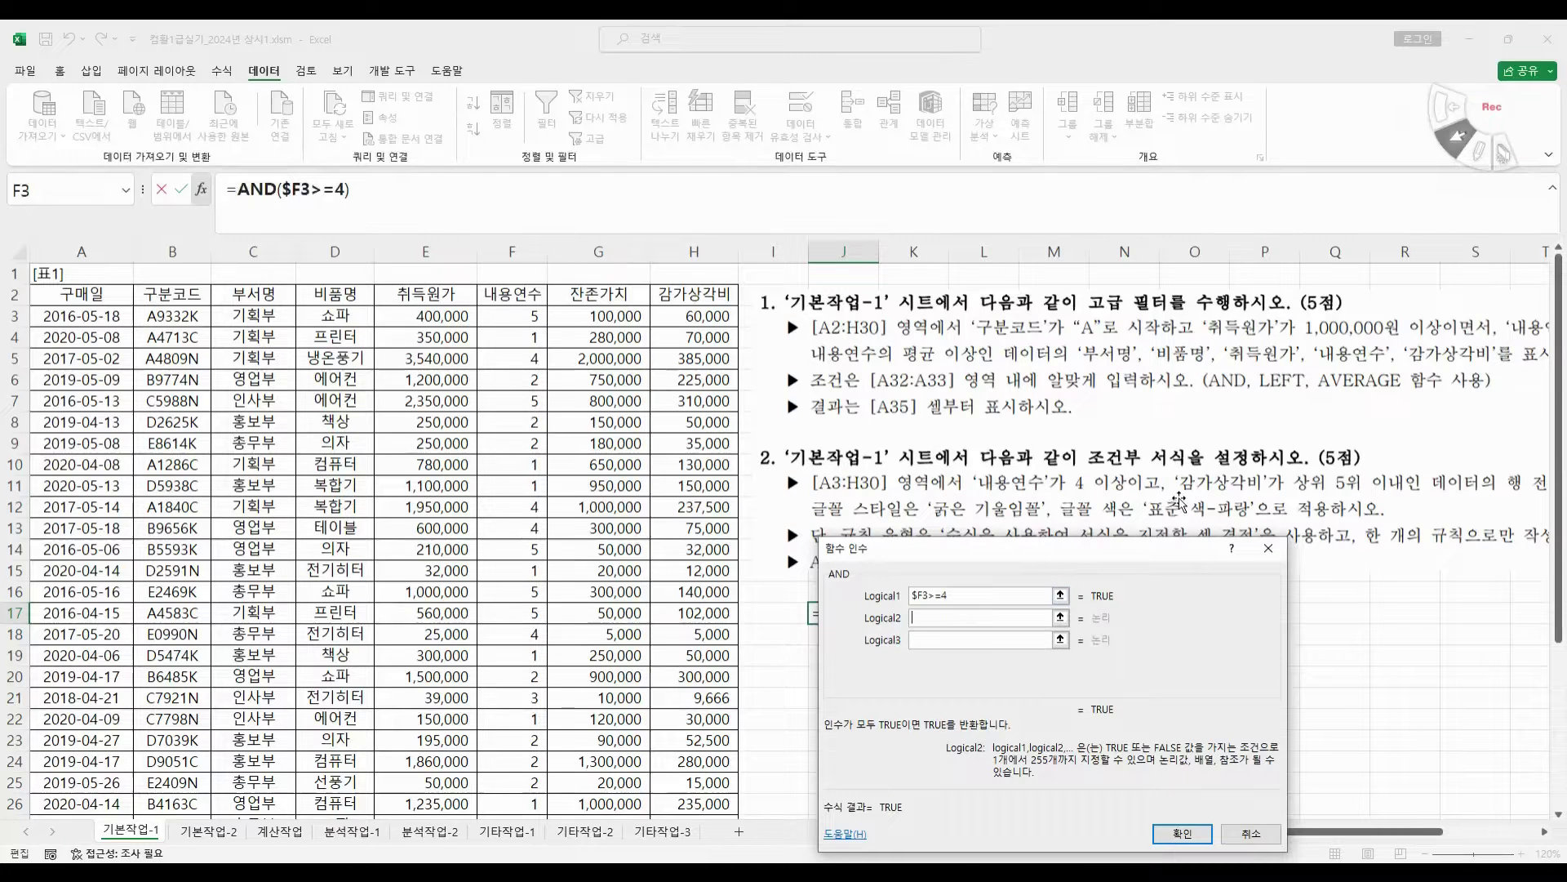
click(690, 315)
key(F4)
key(F4)
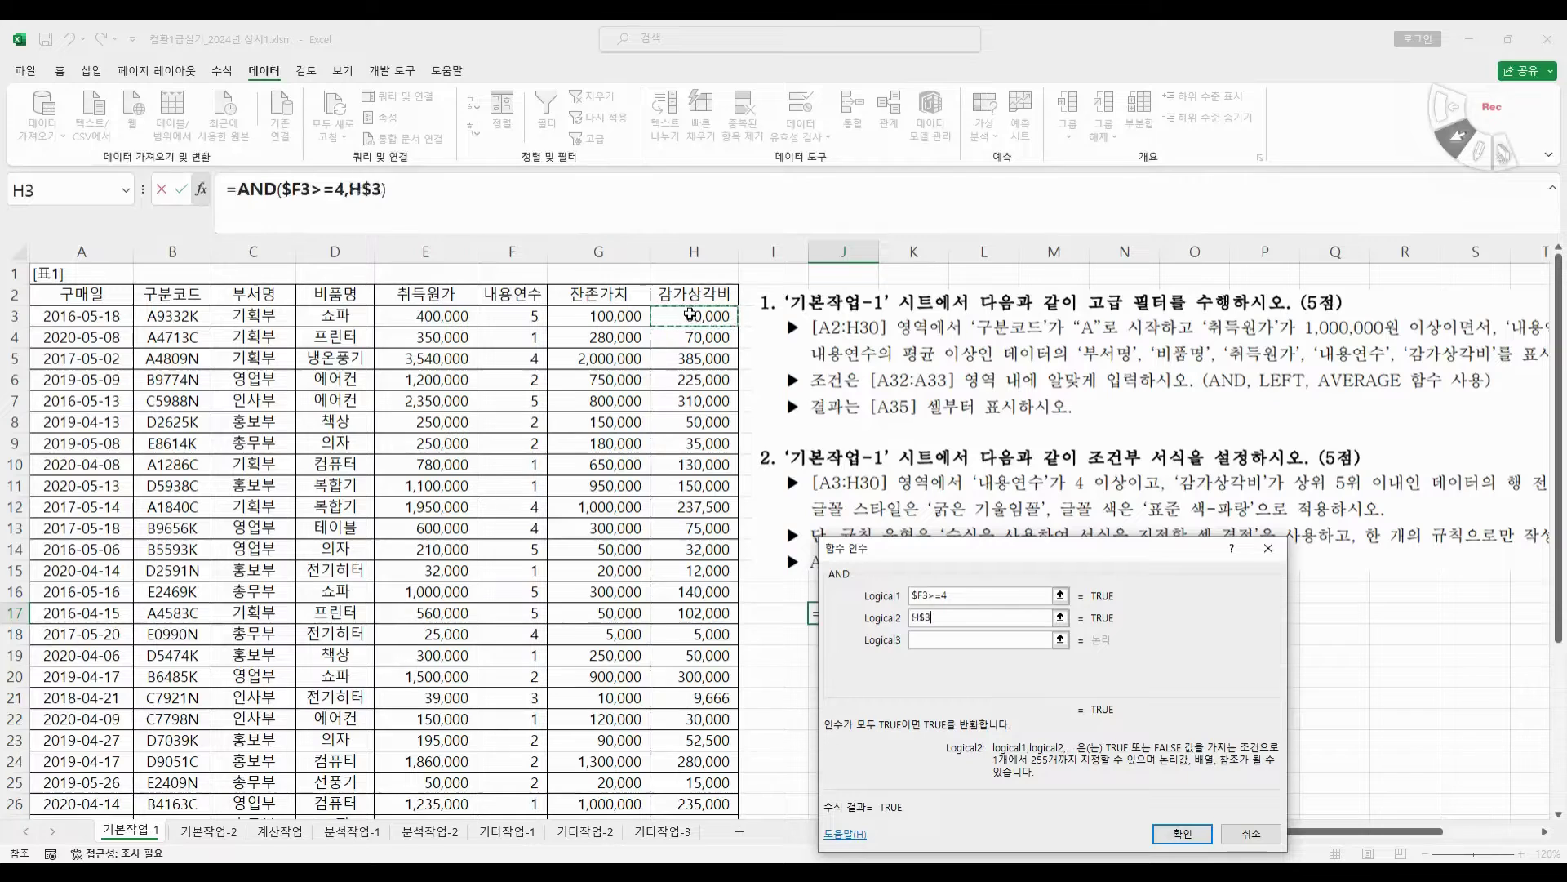
key(F4)
text(>=)
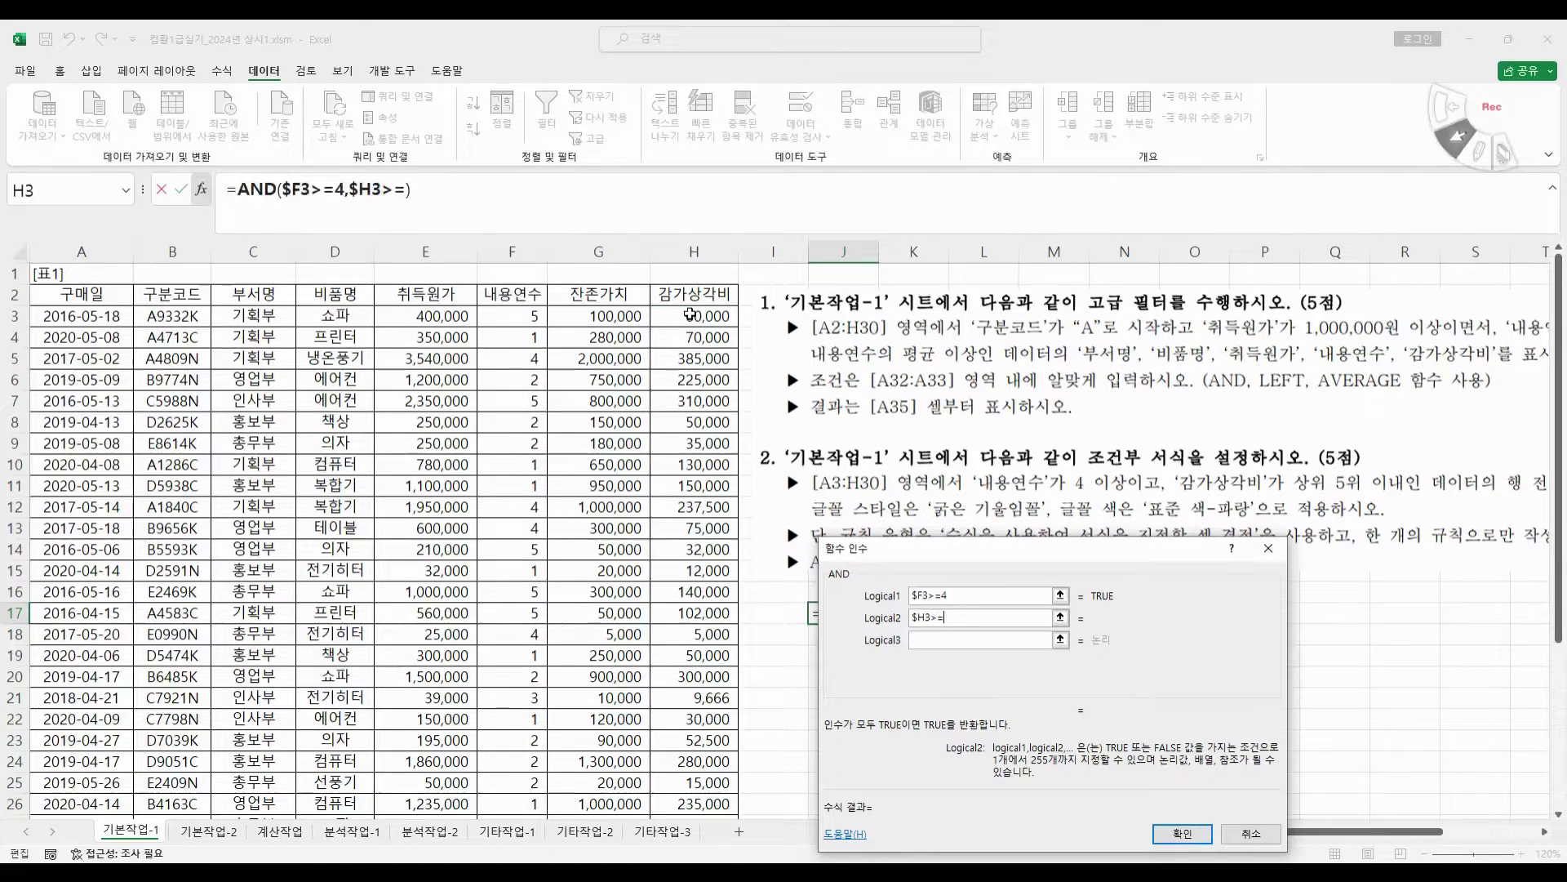
- Complete the second AND condition with LARGE($H$3:$H$30,5) and enter the formula in J17
click(125, 191)
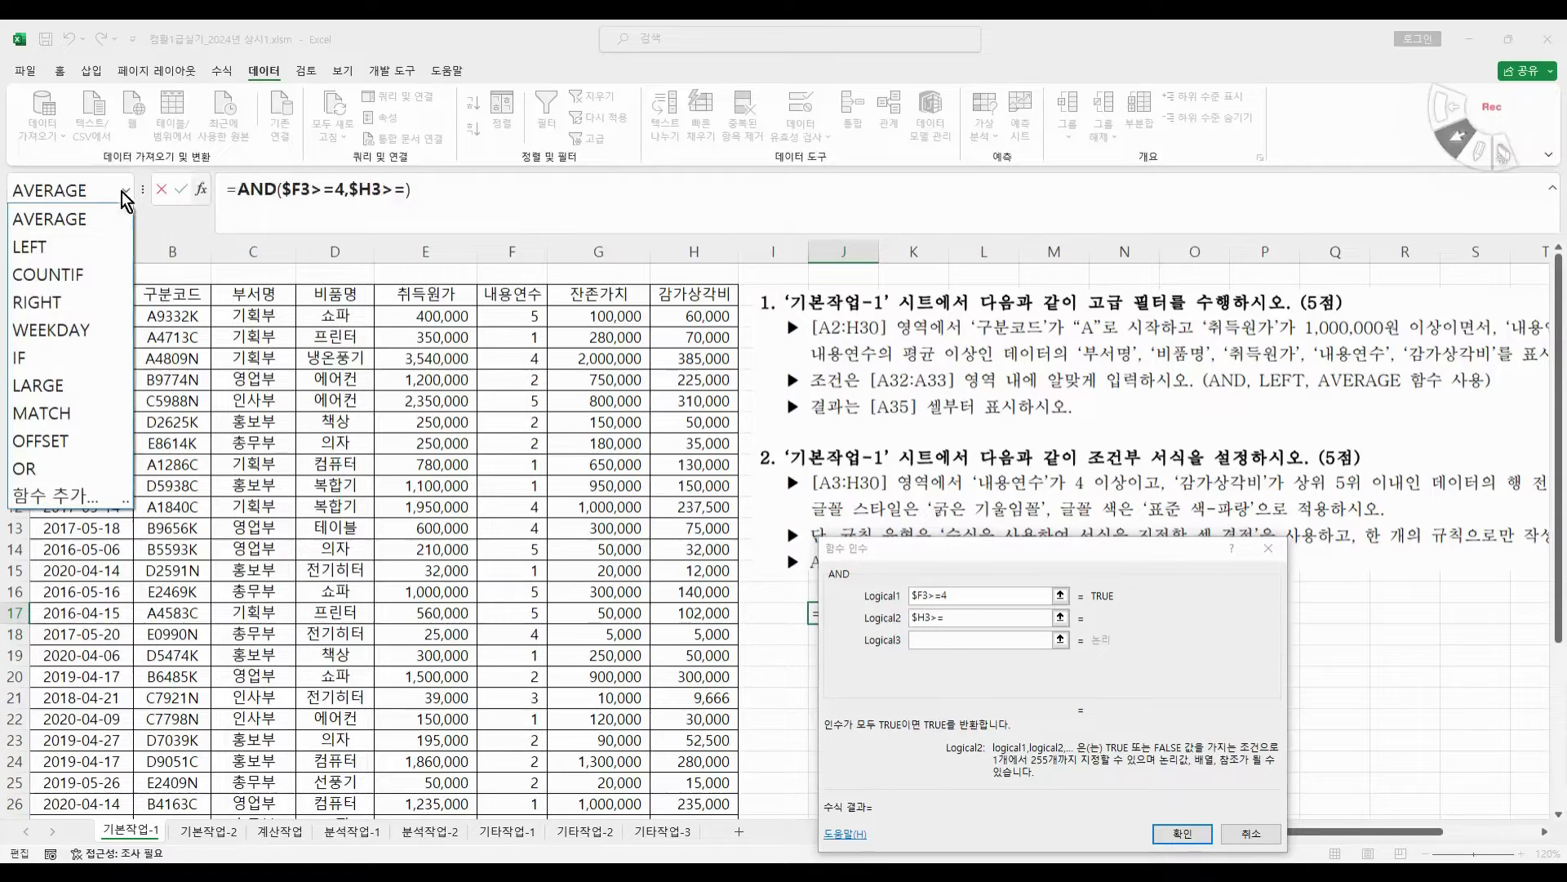
click(77, 383)
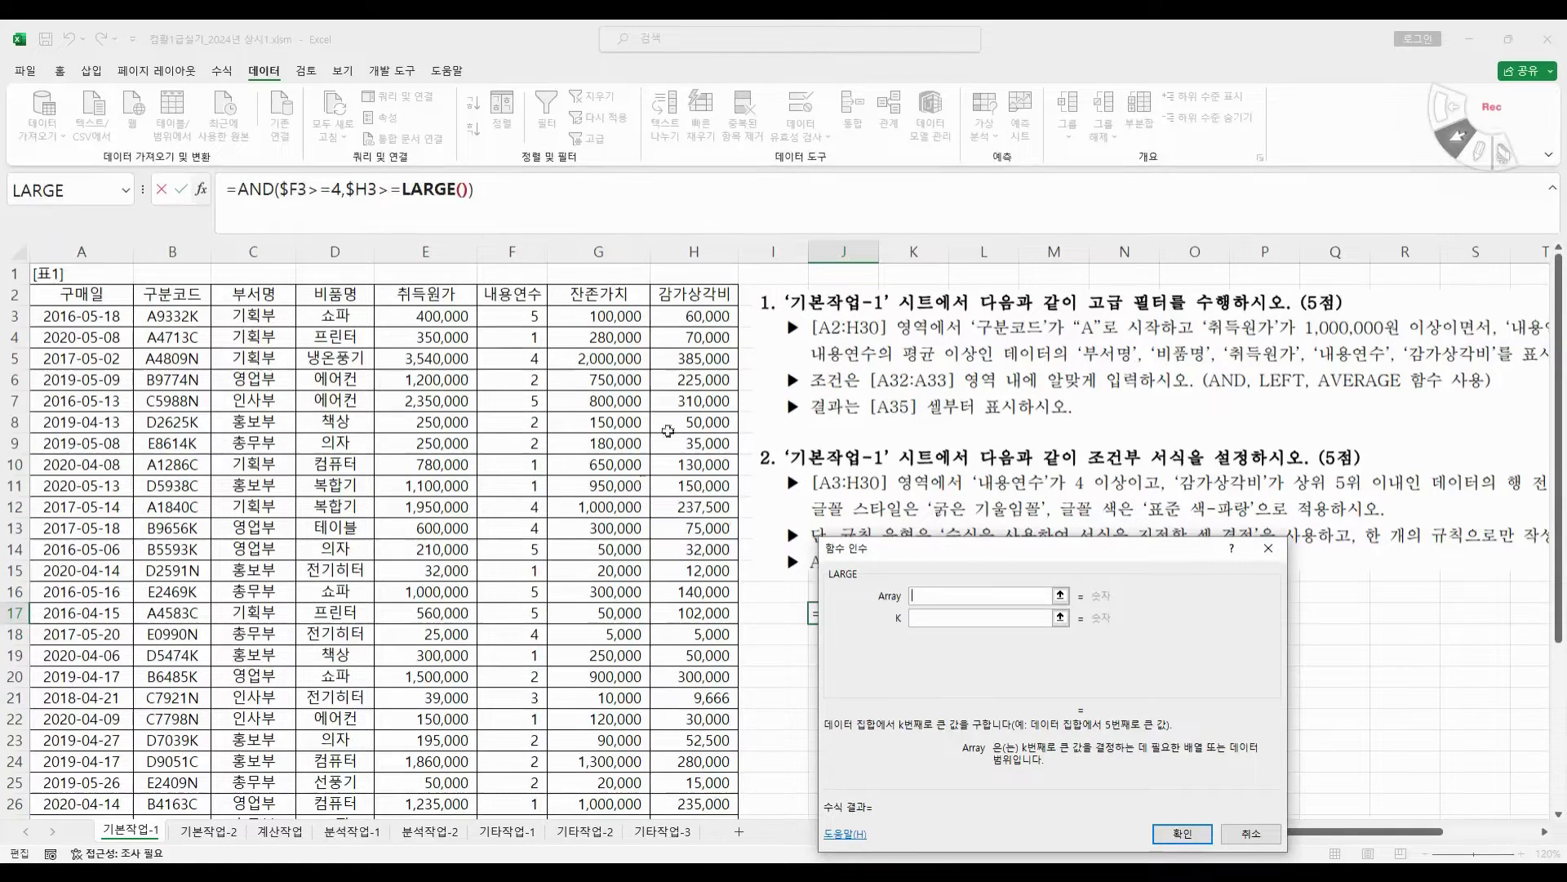
drag(707, 322, 706, 804)
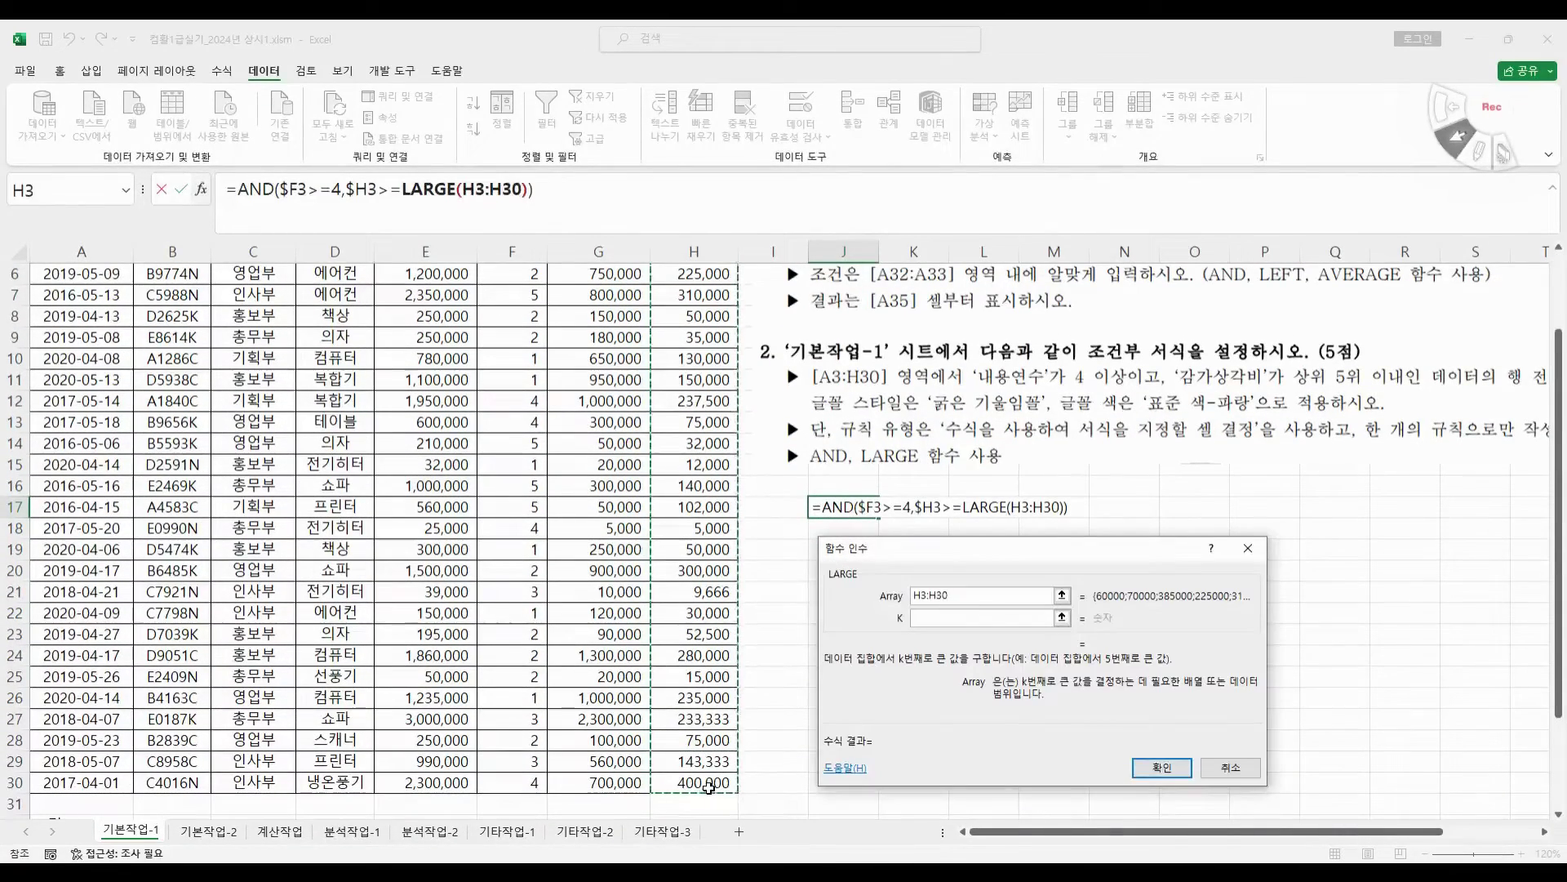
key(F4)
click(954, 618)
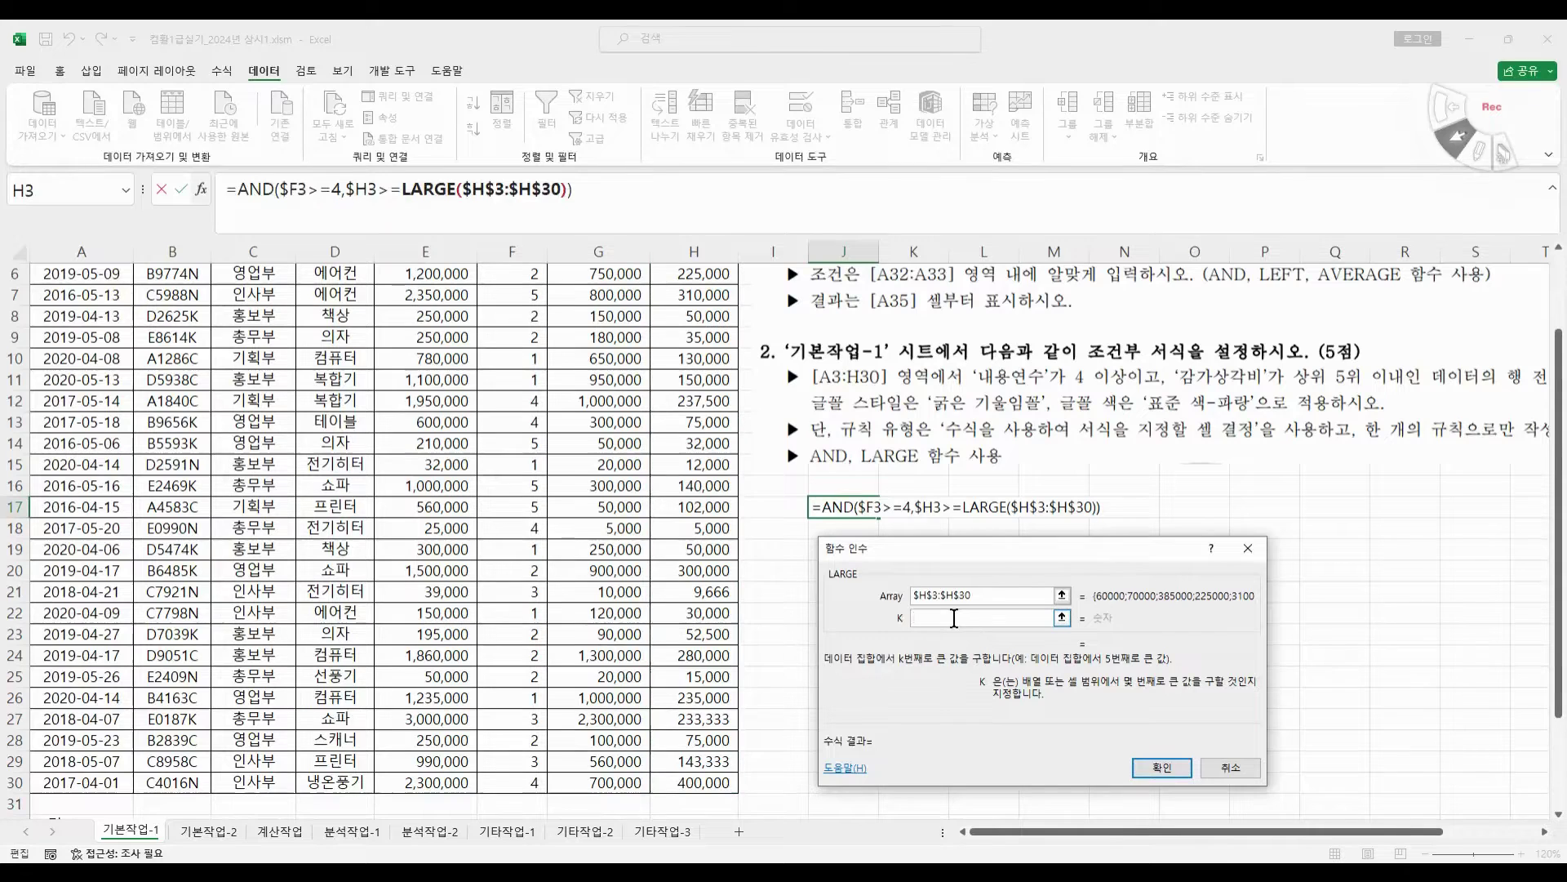
text(5)
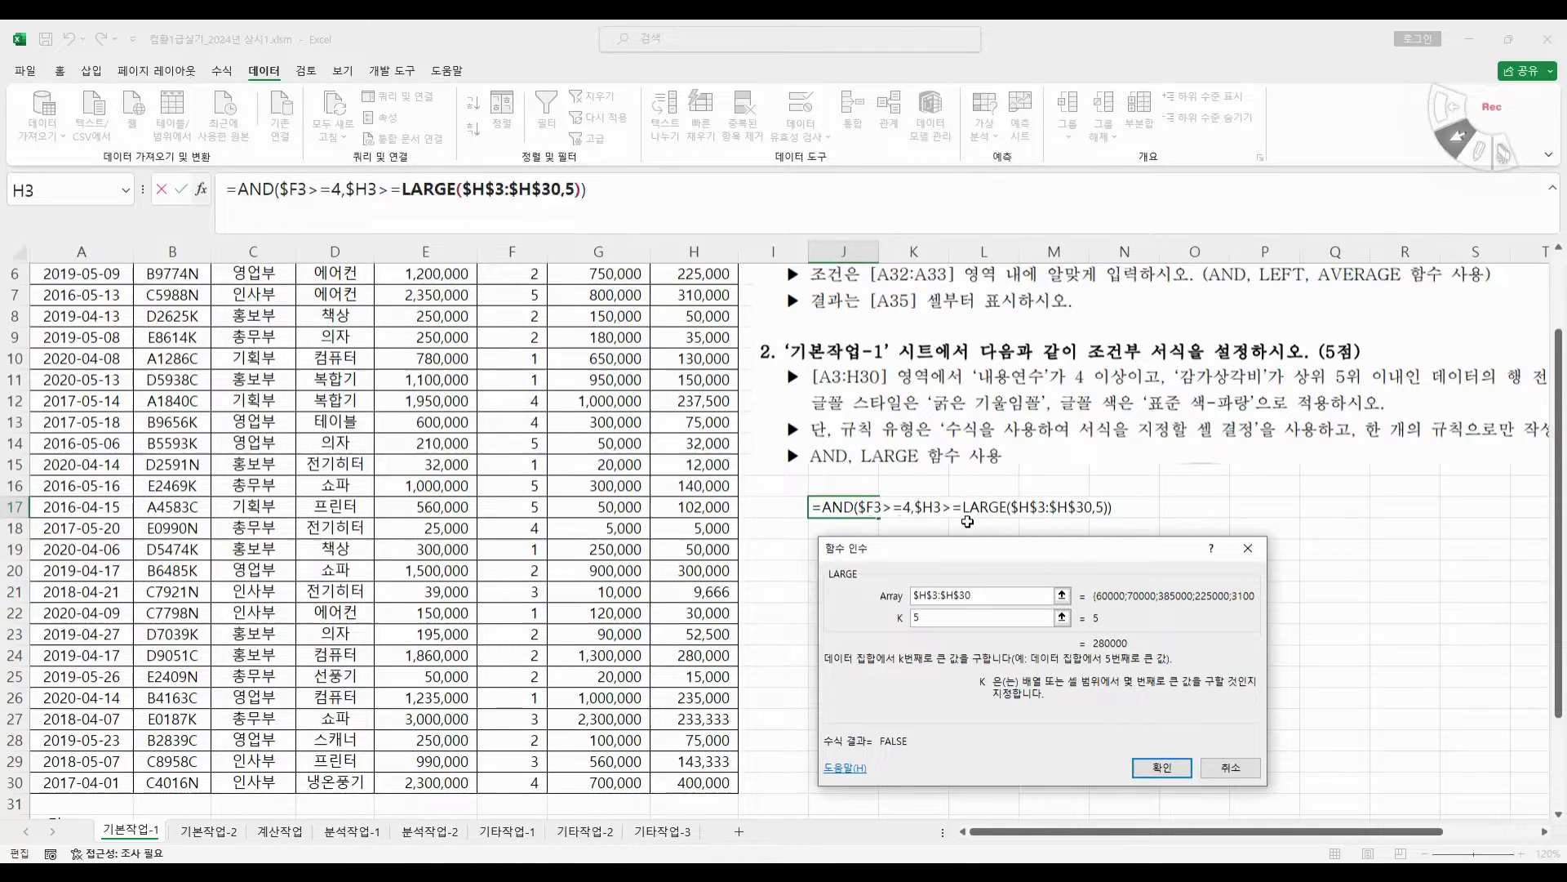
click(1157, 766)
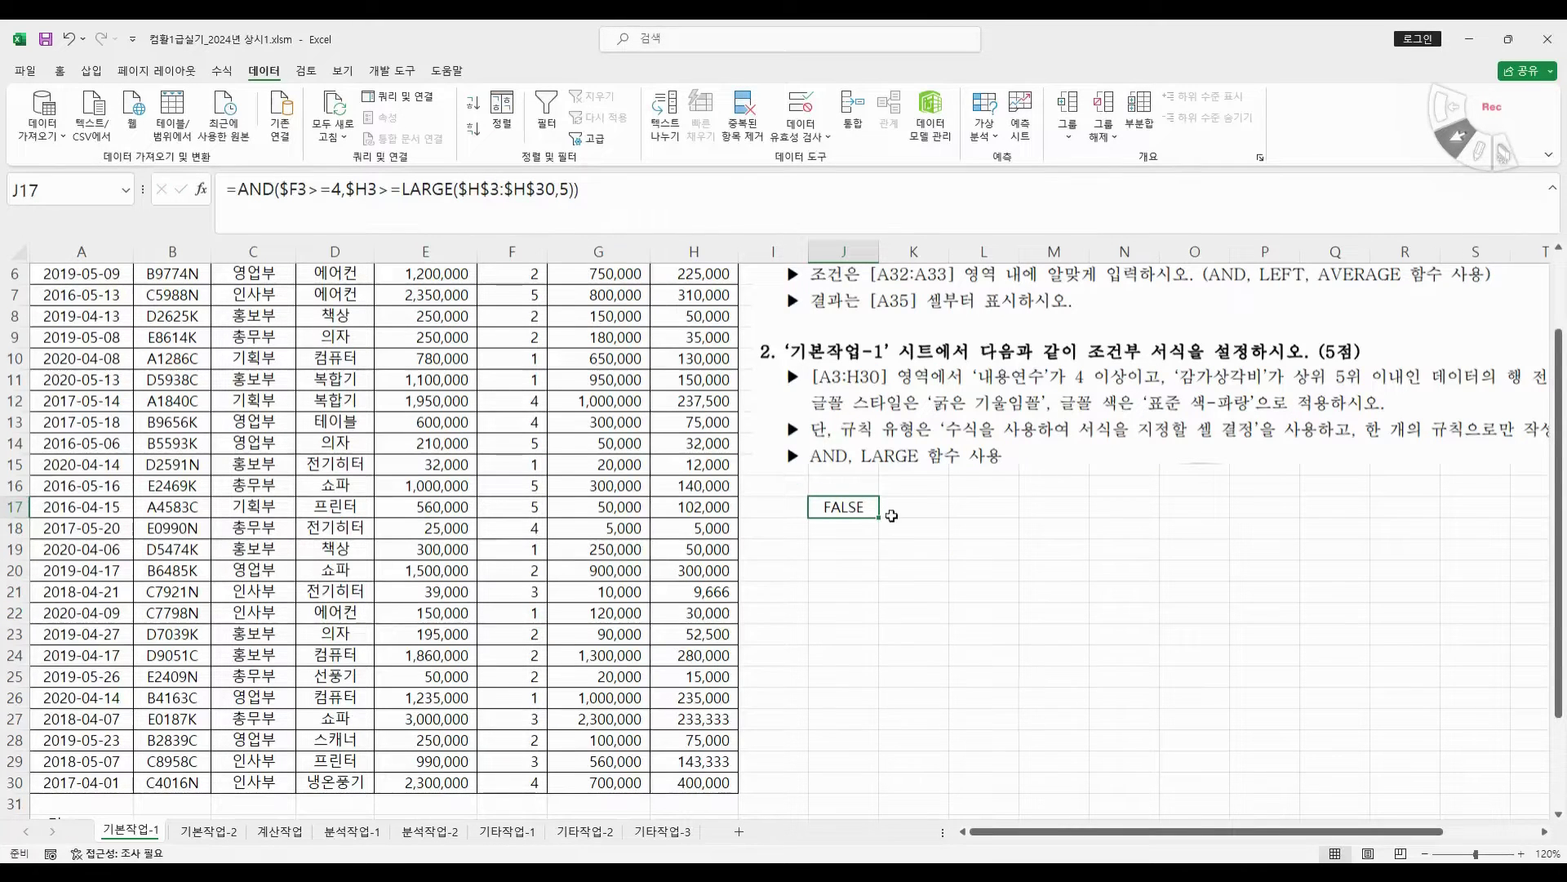
- Cut the whole AND/LARGE formula text out of cell J17, leaving the cell empty
drag(614, 196, 219, 189)
right_click(264, 186)
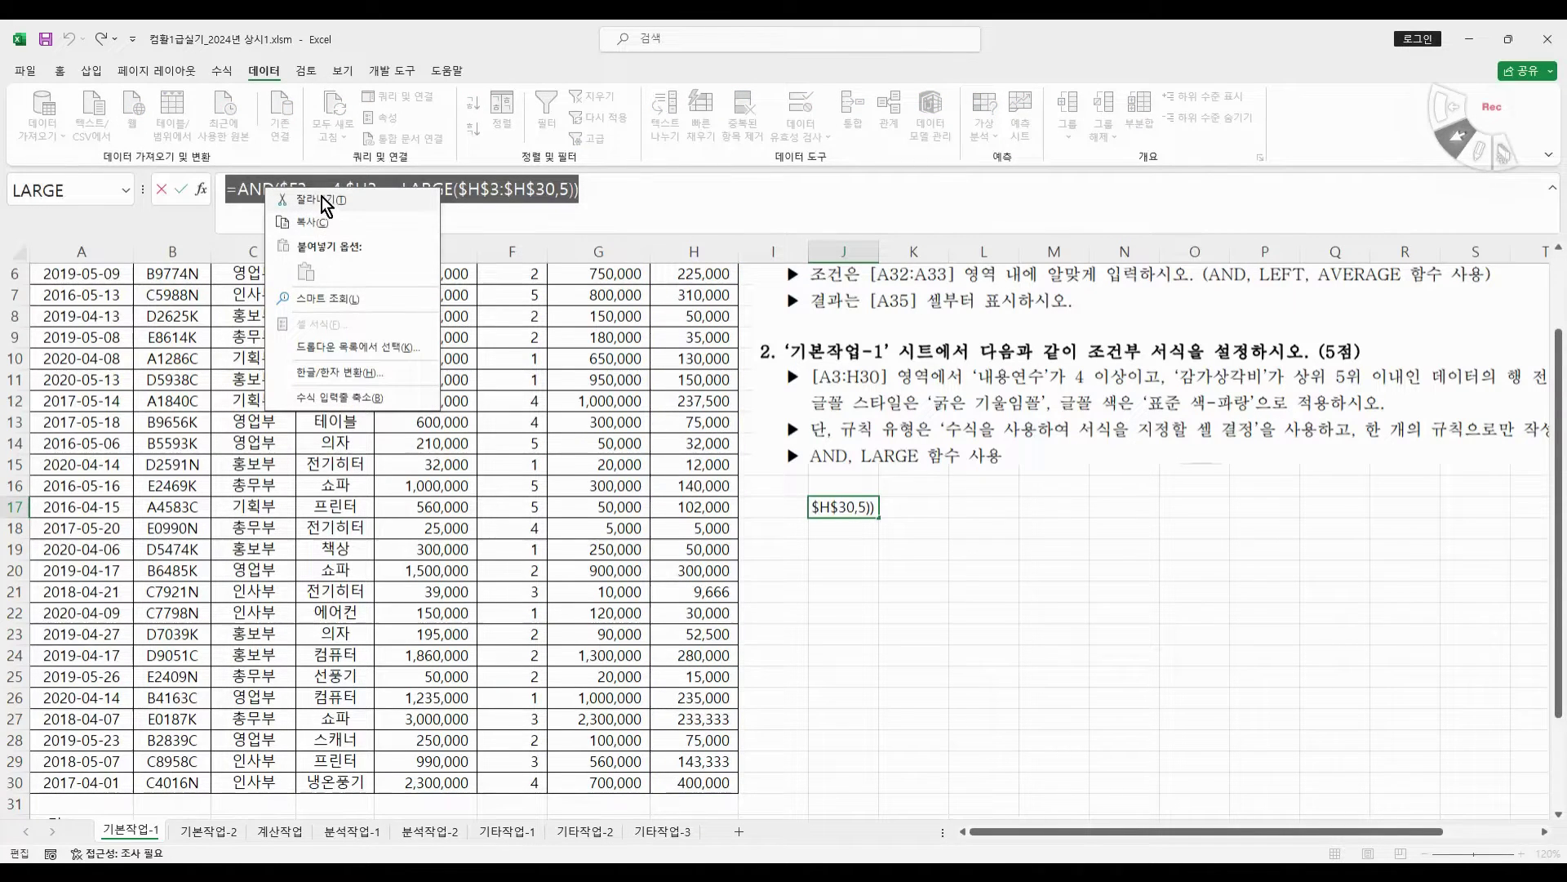
click(325, 199)
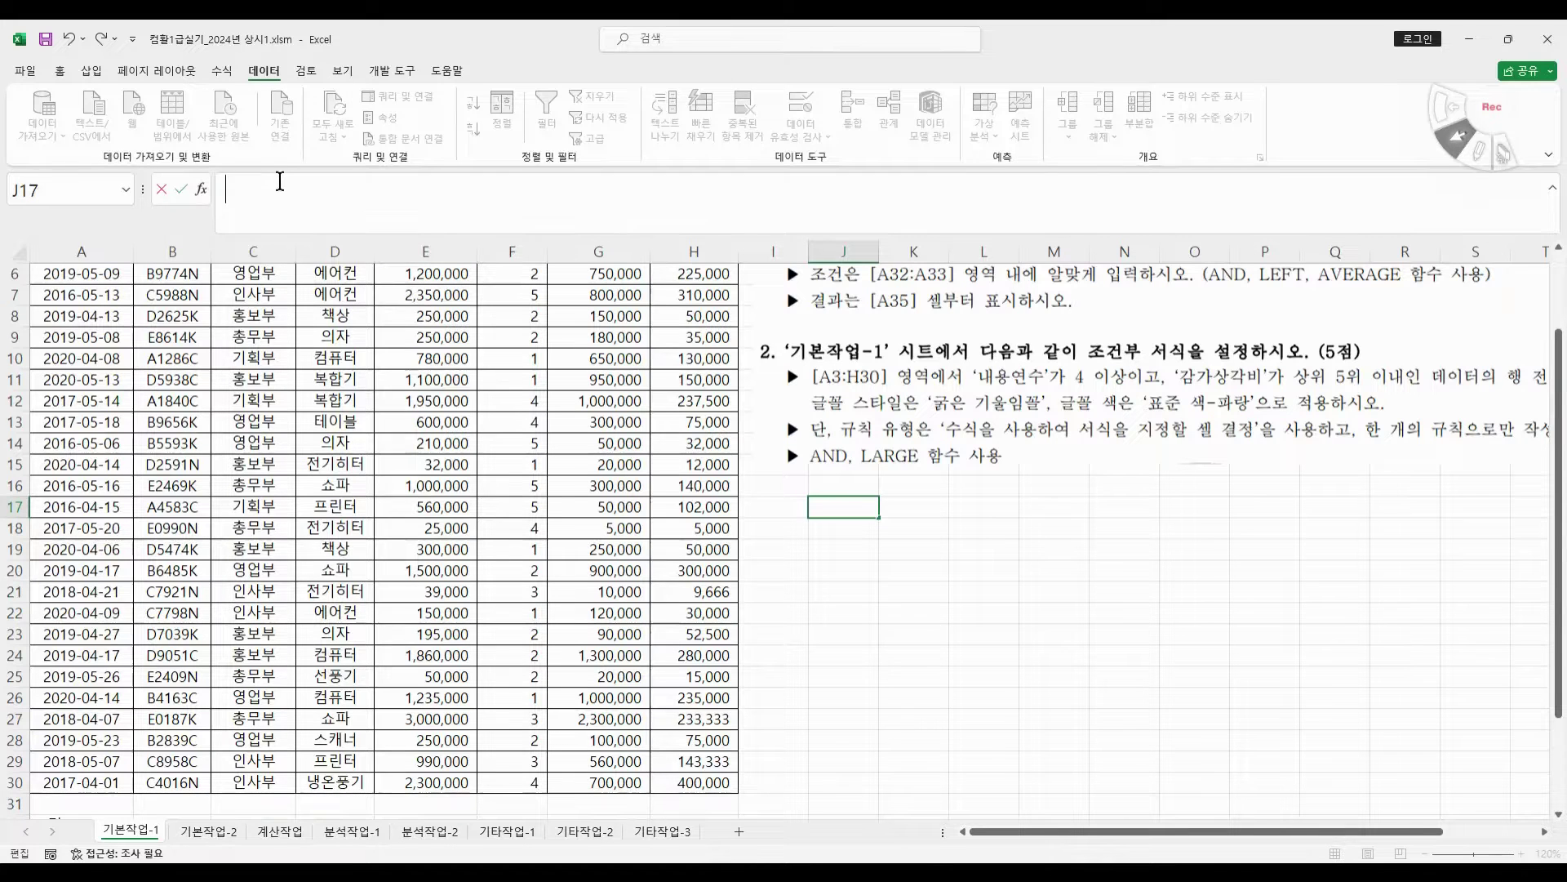
key(Return)
- Start a new conditional formatting rule for A3:H30, keeping the exam instructions uncovered
scroll(383, 405, up, 2)
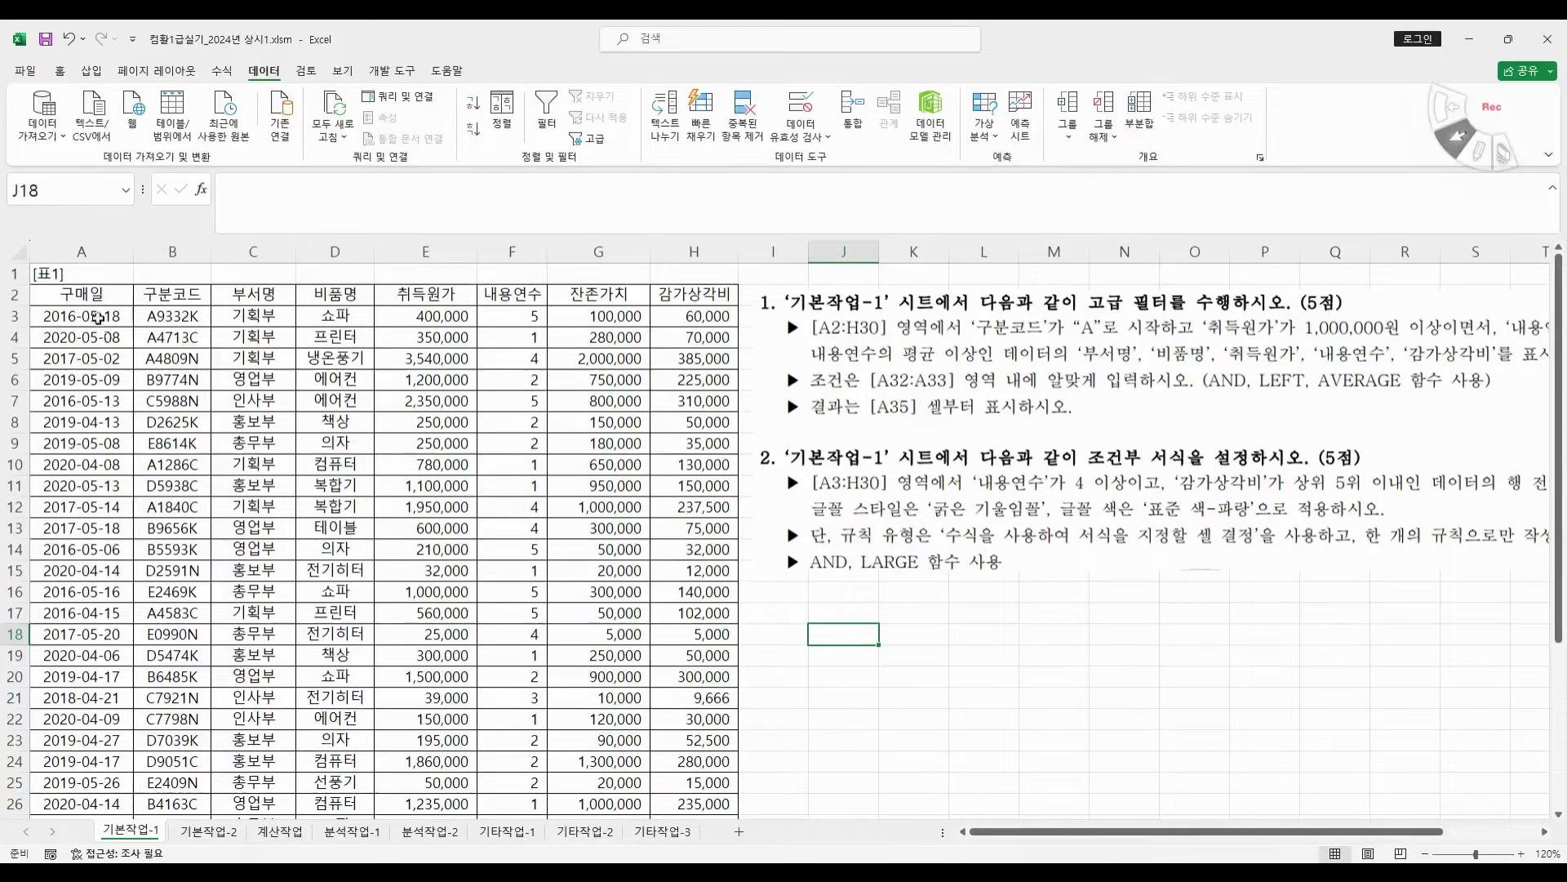
drag(96, 319, 686, 818)
scroll(702, 719, up, 2)
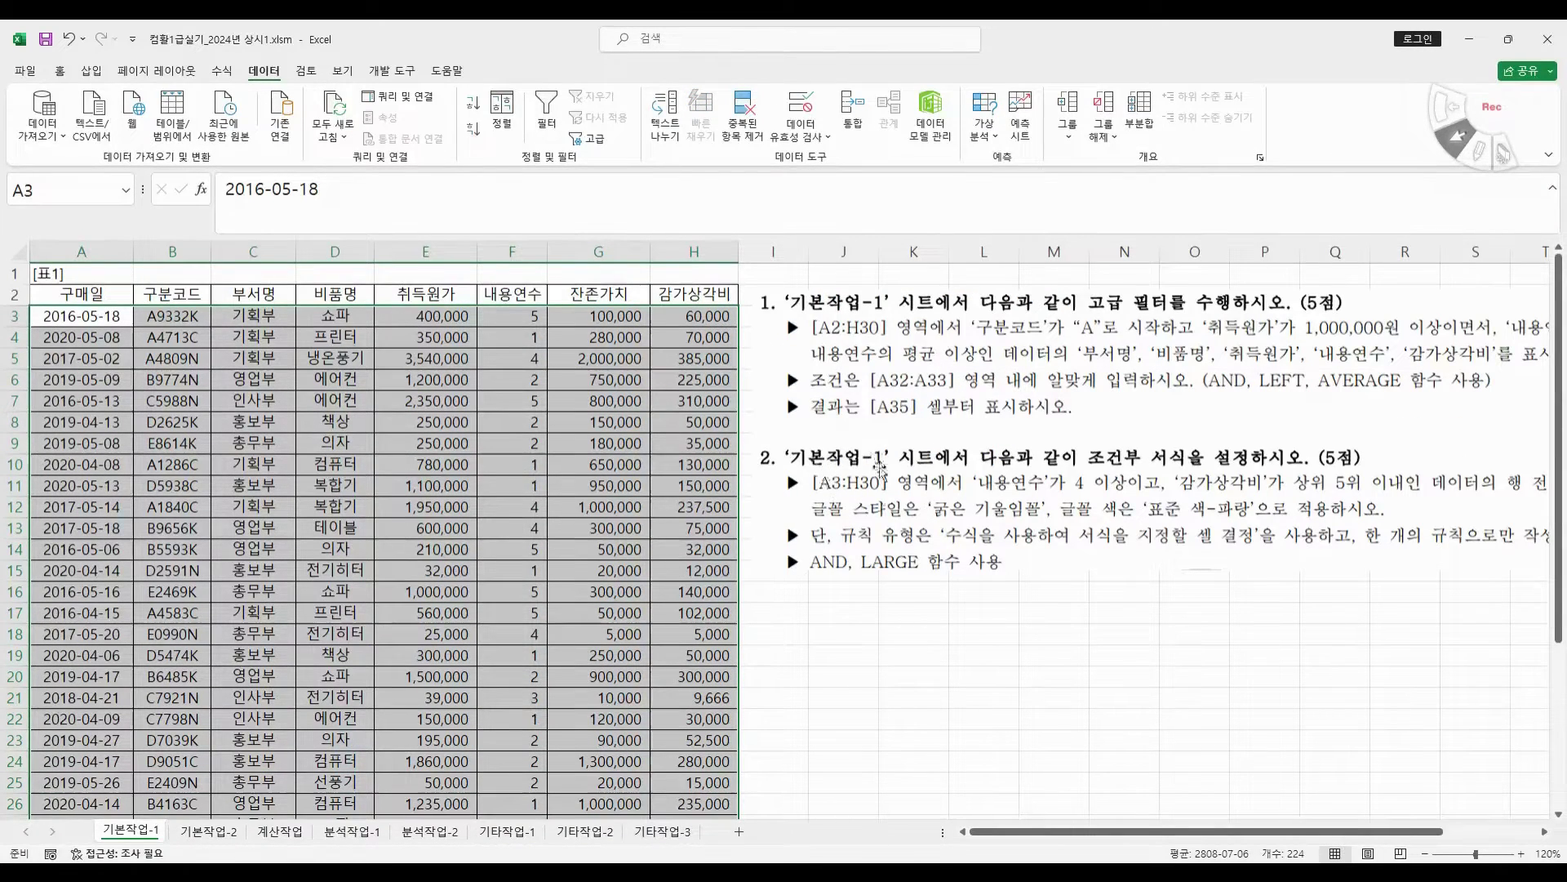
click(61, 72)
click(789, 126)
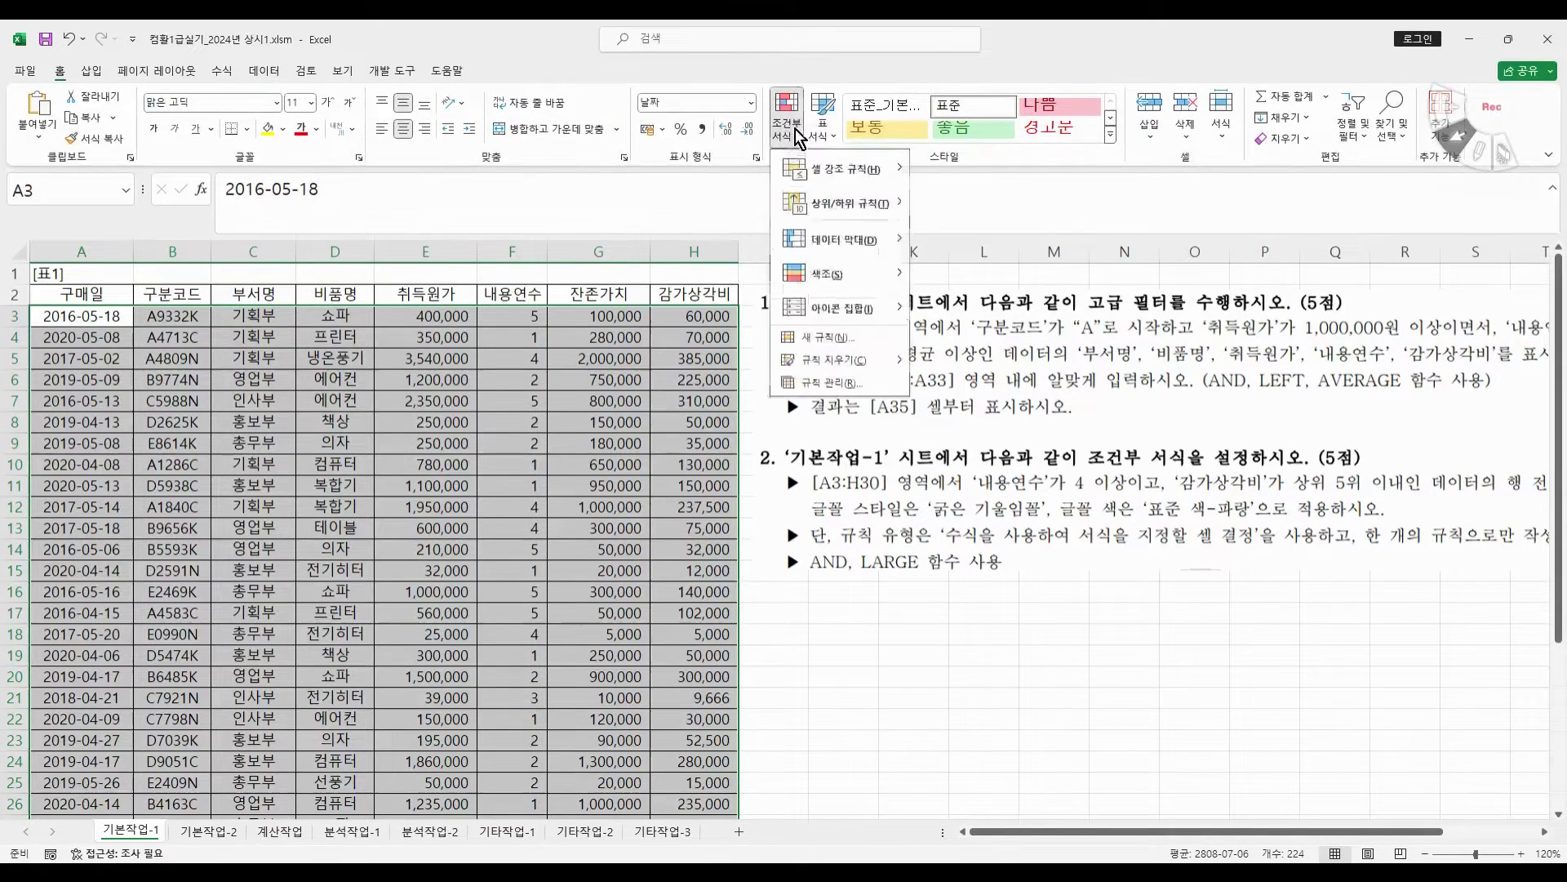
click(831, 339)
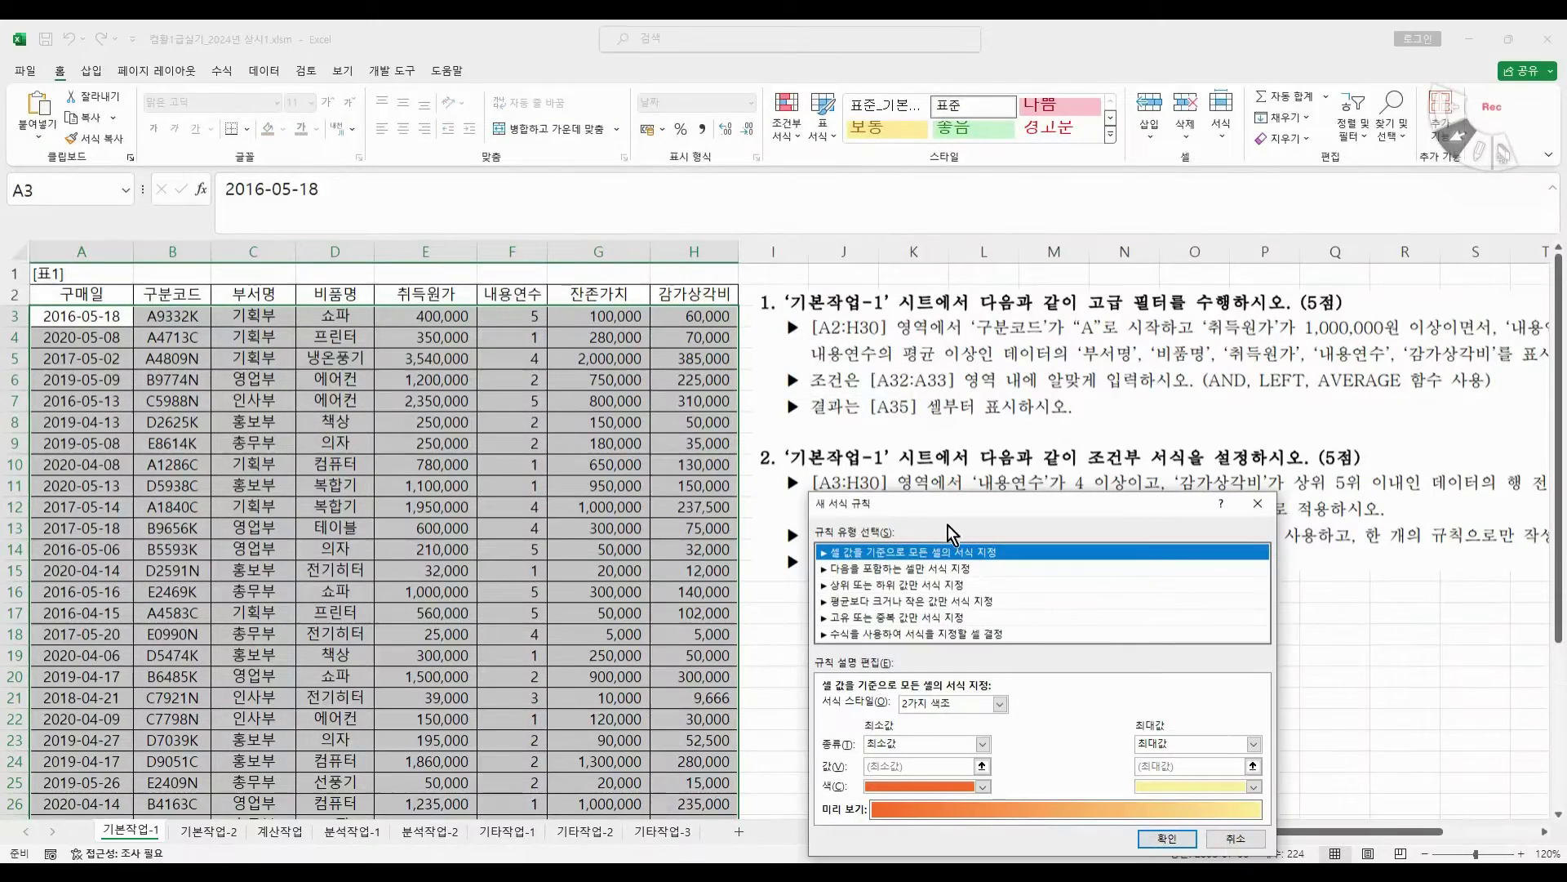
drag(945, 506, 390, 276)
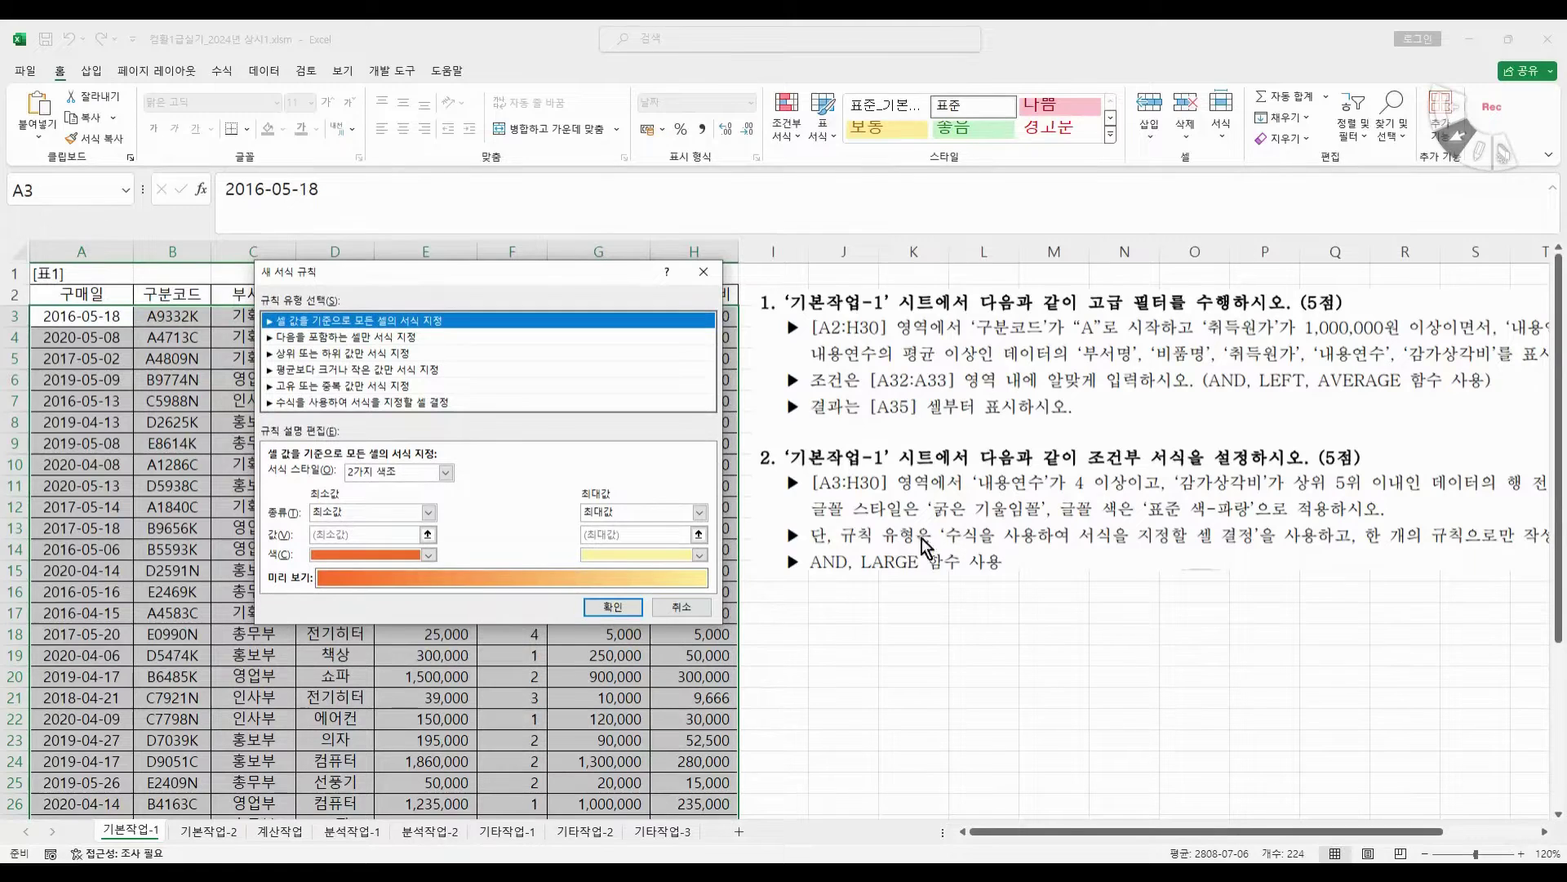
- Make the rule formula-based (수식을 사용하여 서식을 지정할 셀 결정) and paste =AND($F3>=4,$H3>=LARGE($H$3:$H$30,5)) as its condition
click(412, 402)
click(340, 475)
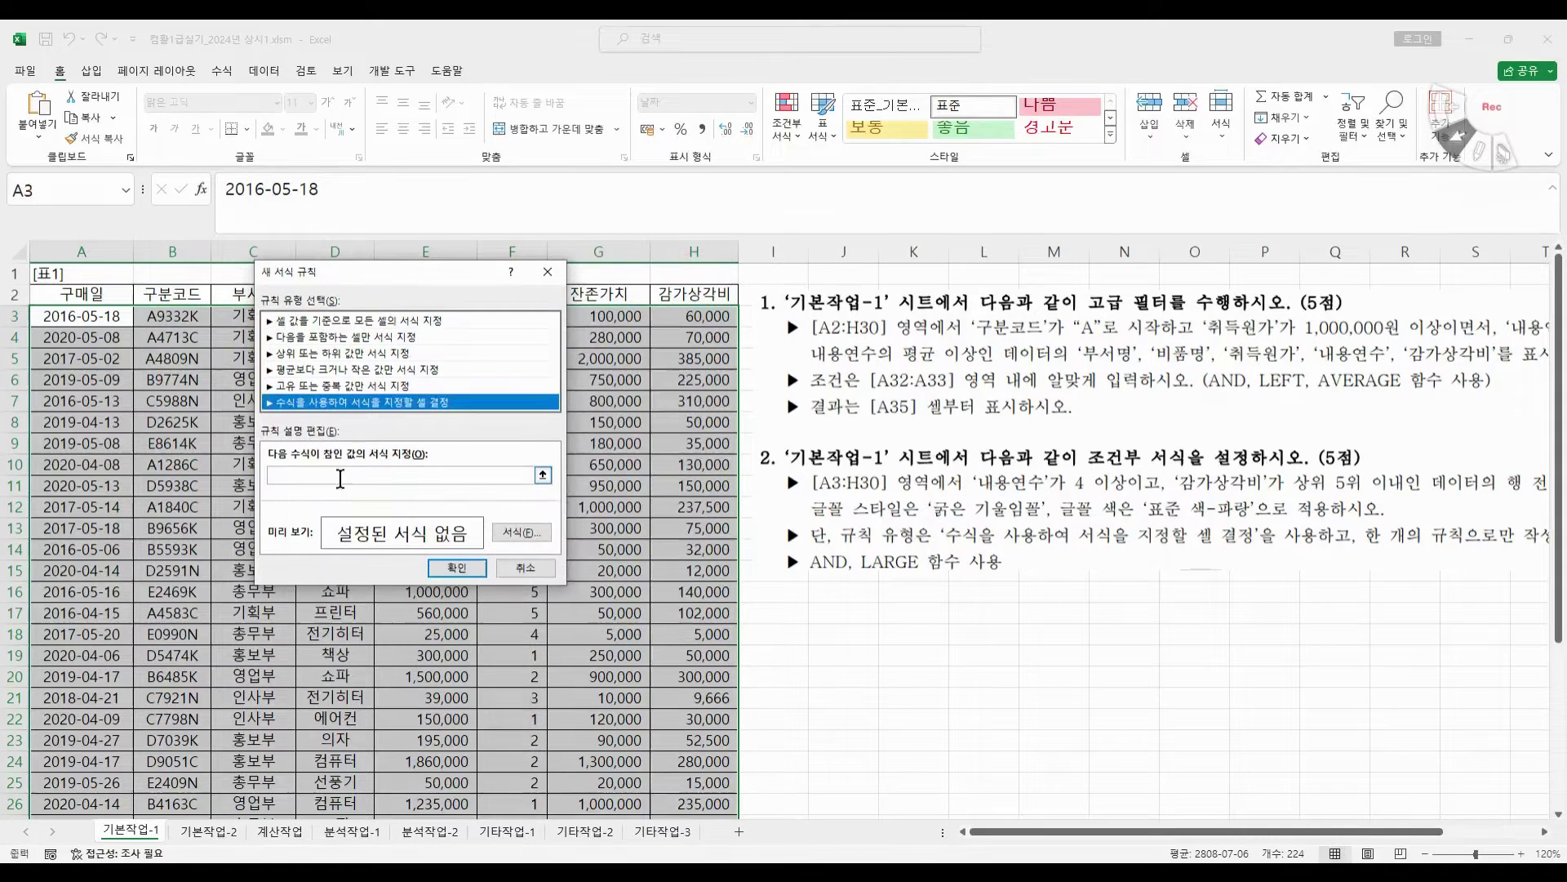
right_click(341, 475)
click(411, 535)
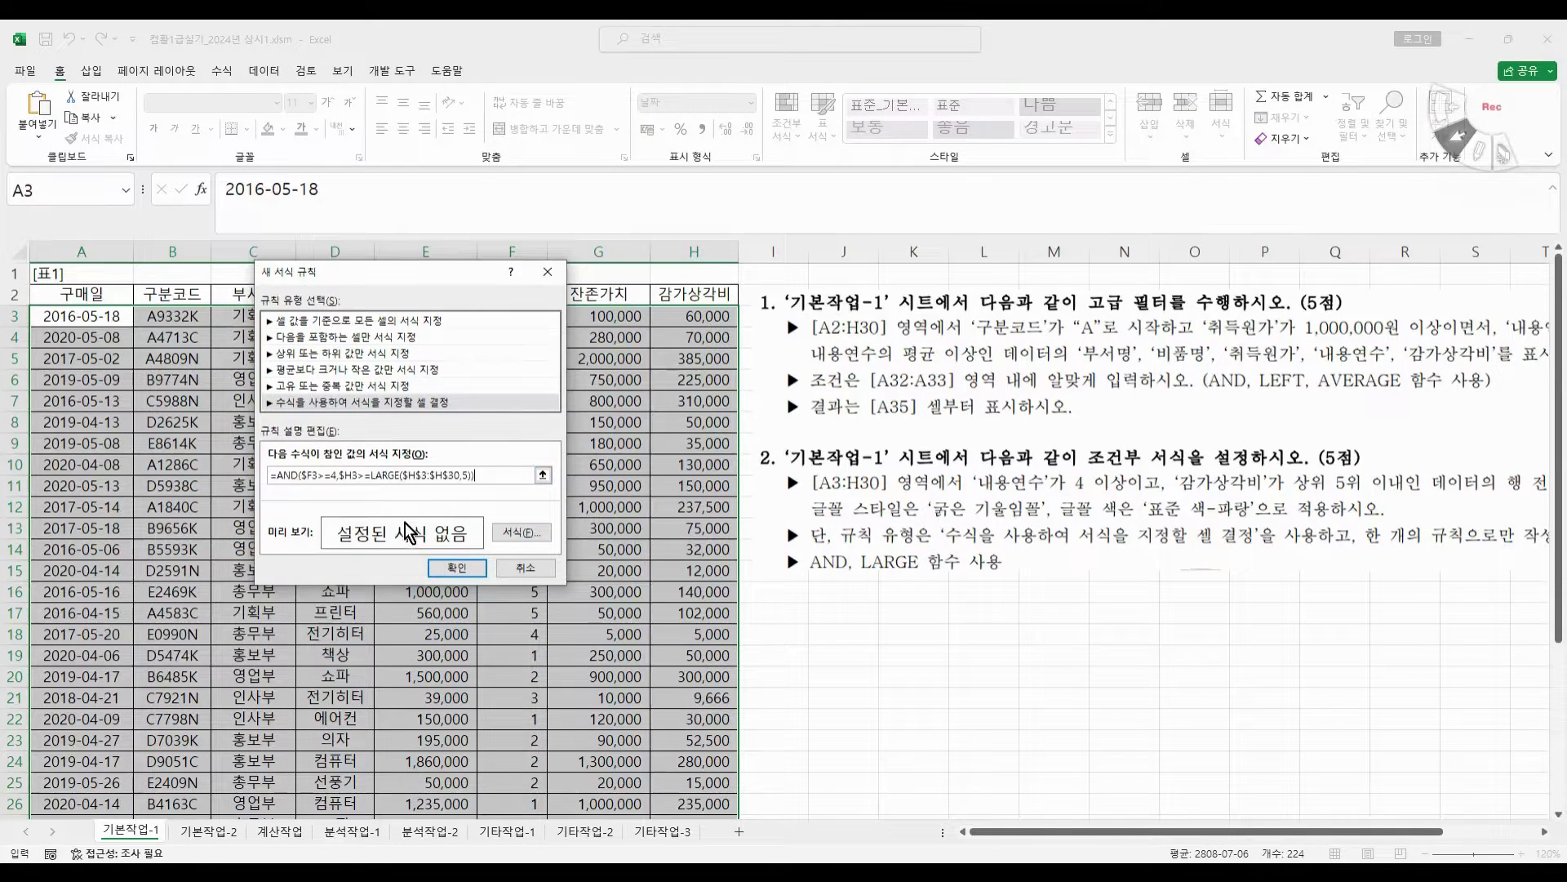
text())
- Format matching rows with font style 굵은 기울임꼴 and the standard blue font colour, and apply the rule
click(521, 532)
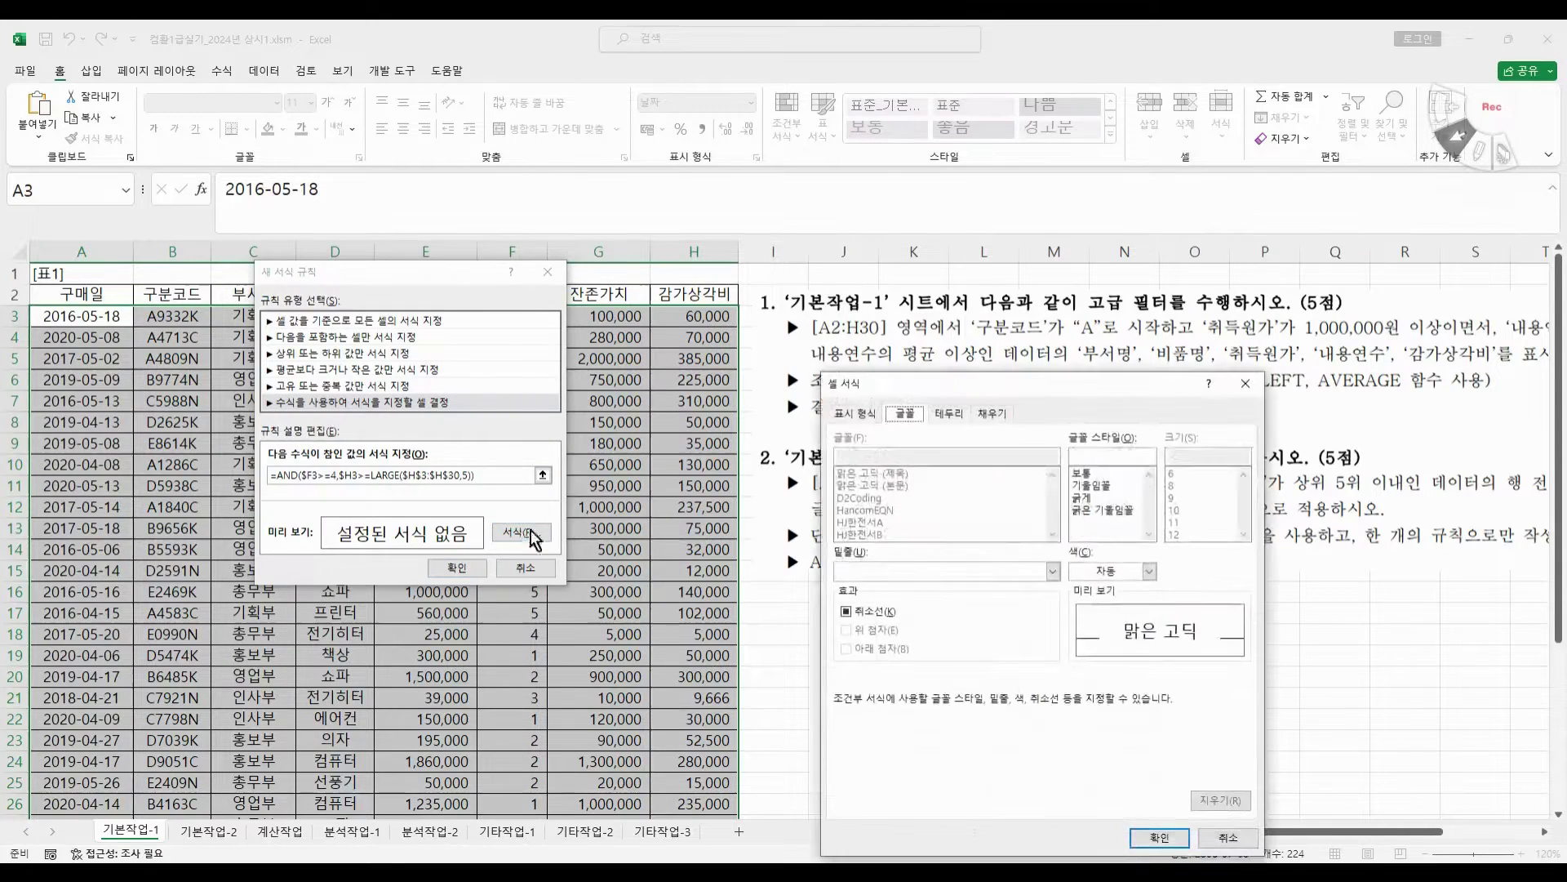
drag(1032, 384, 438, 253)
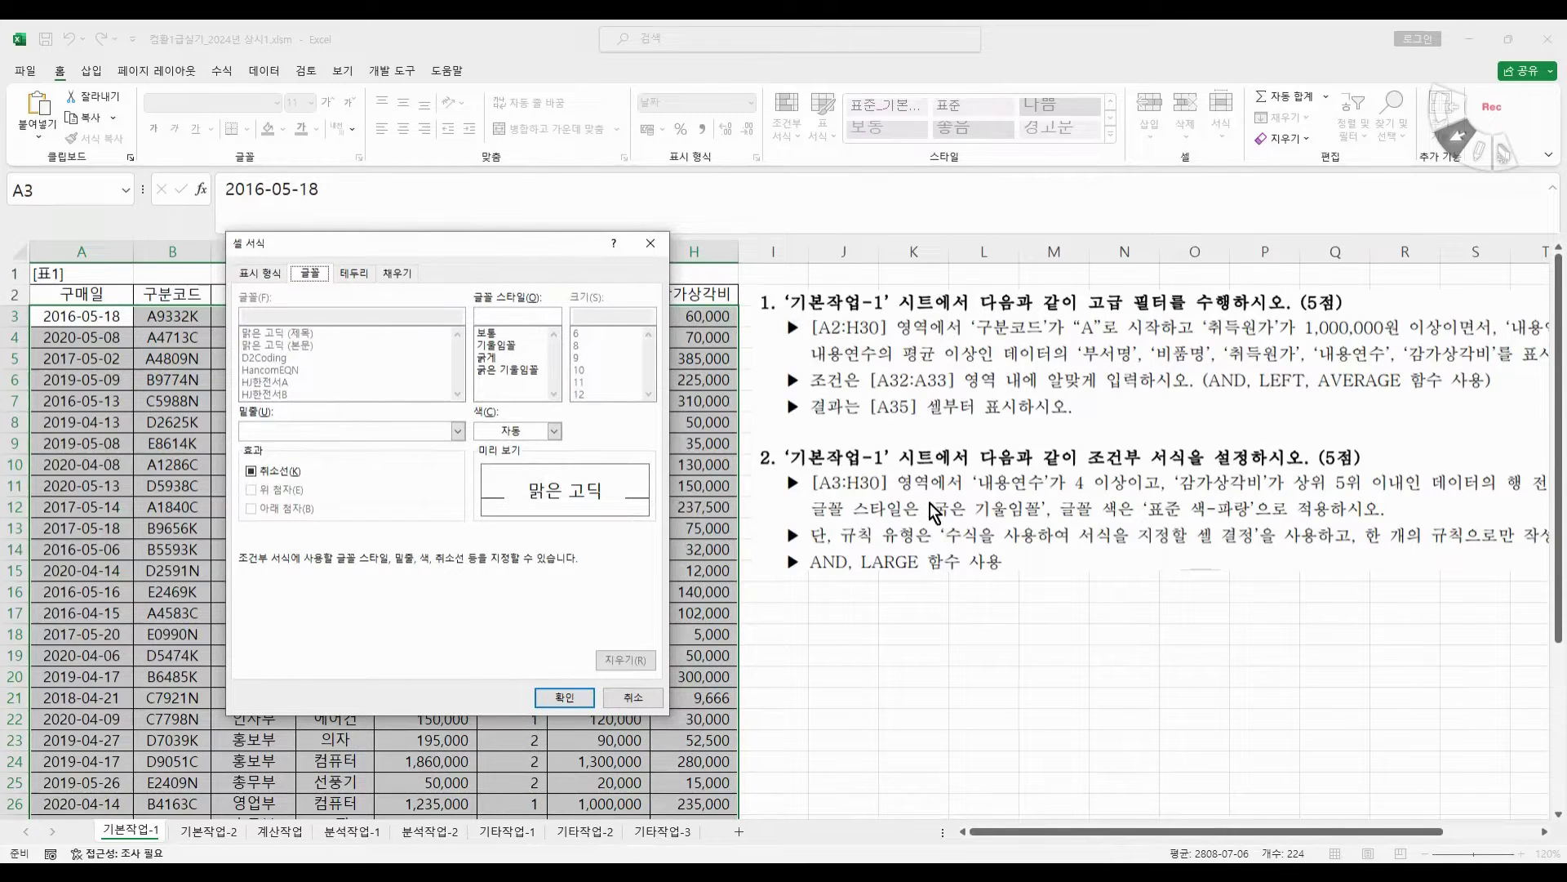
click(506, 372)
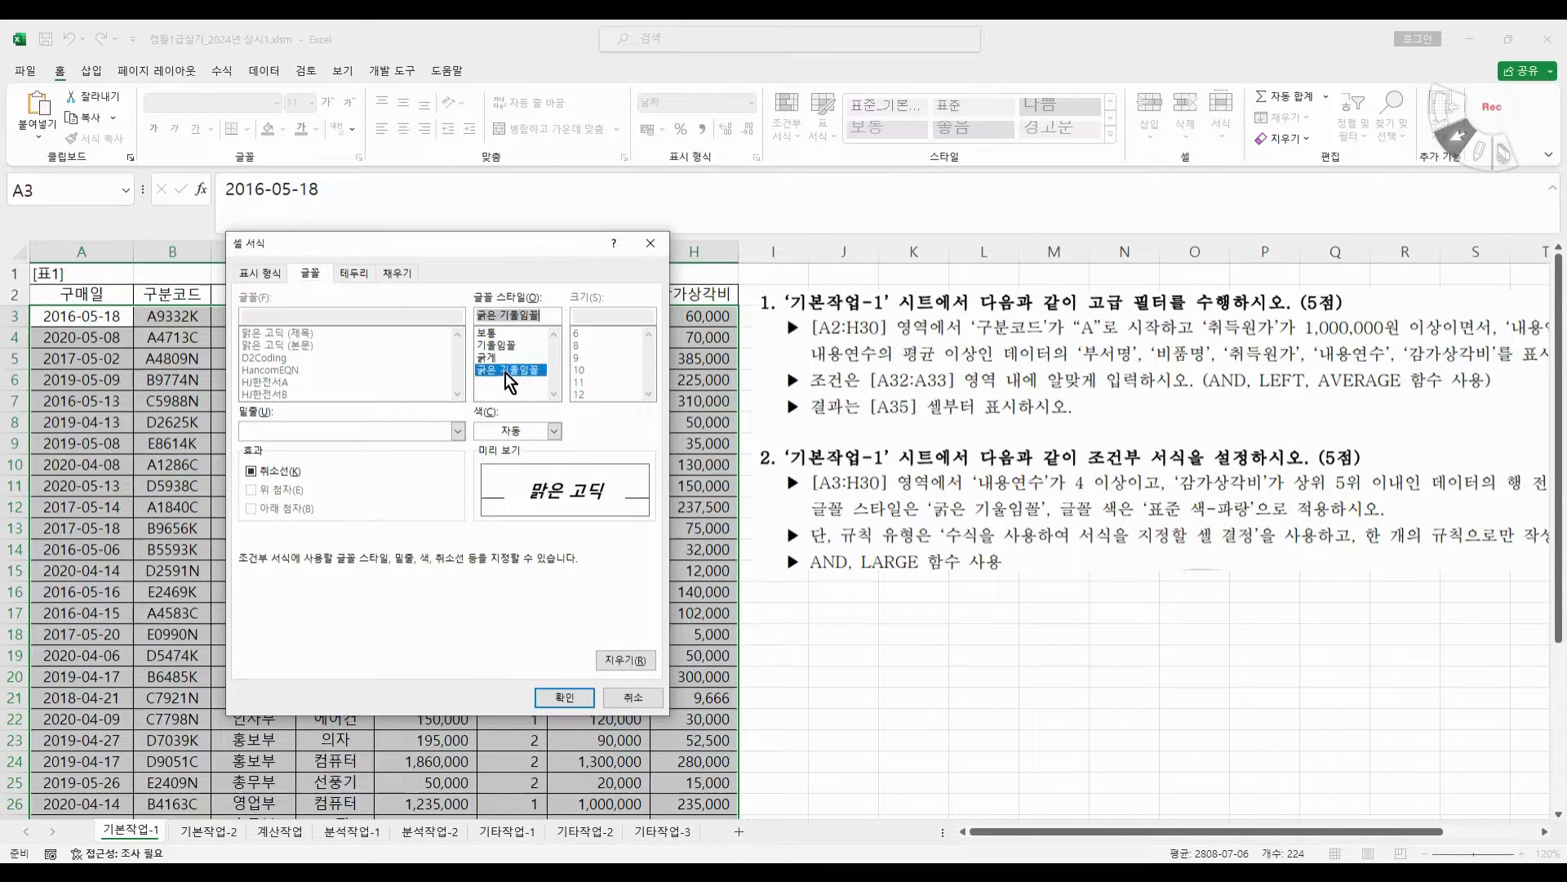
click(559, 430)
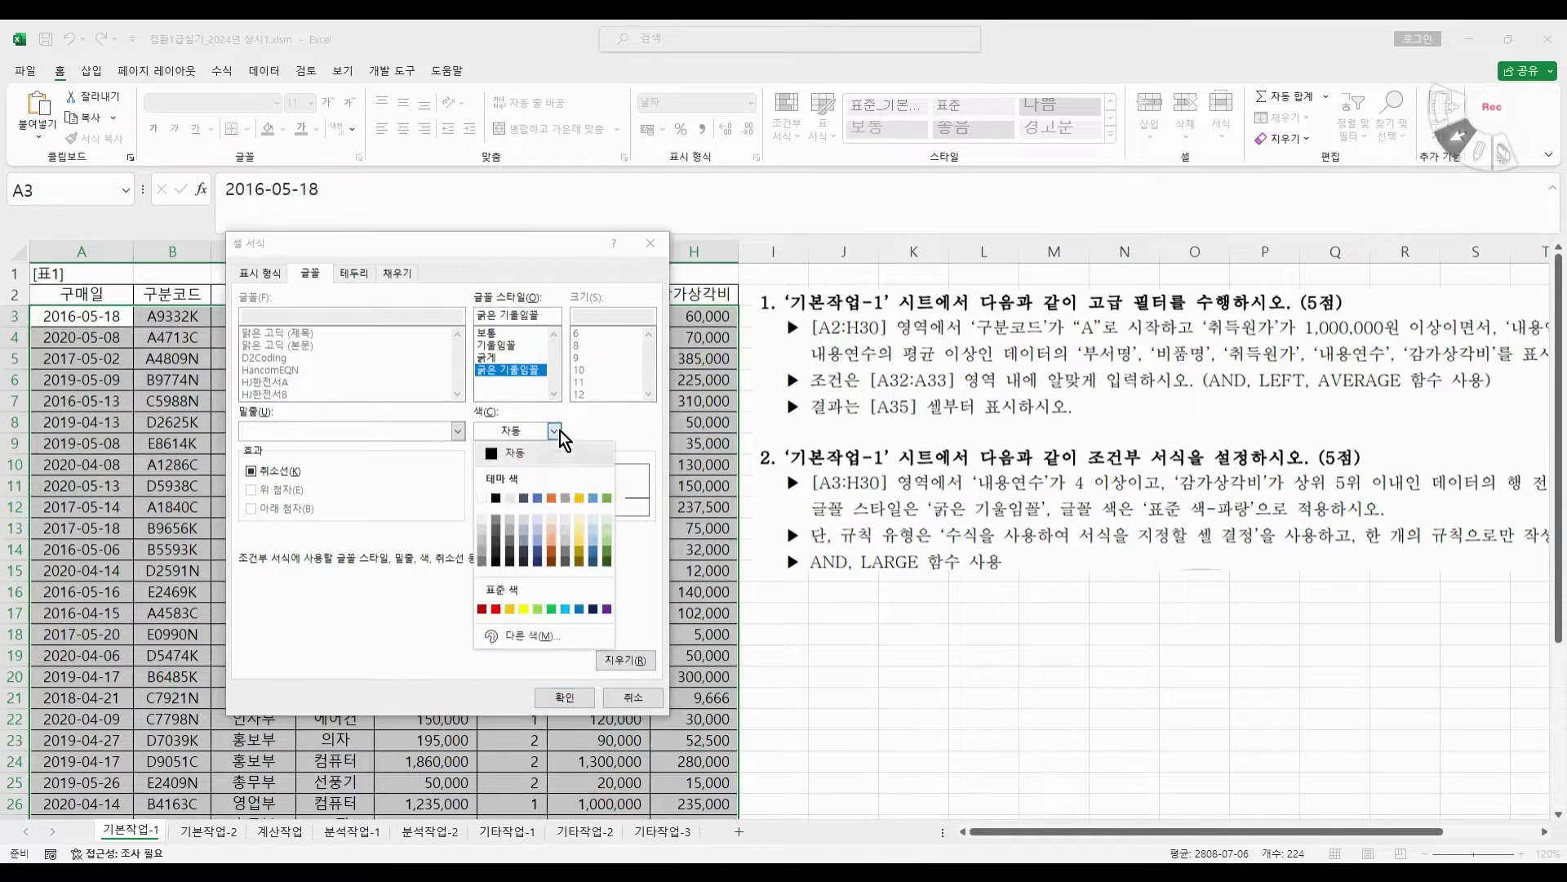
click(576, 609)
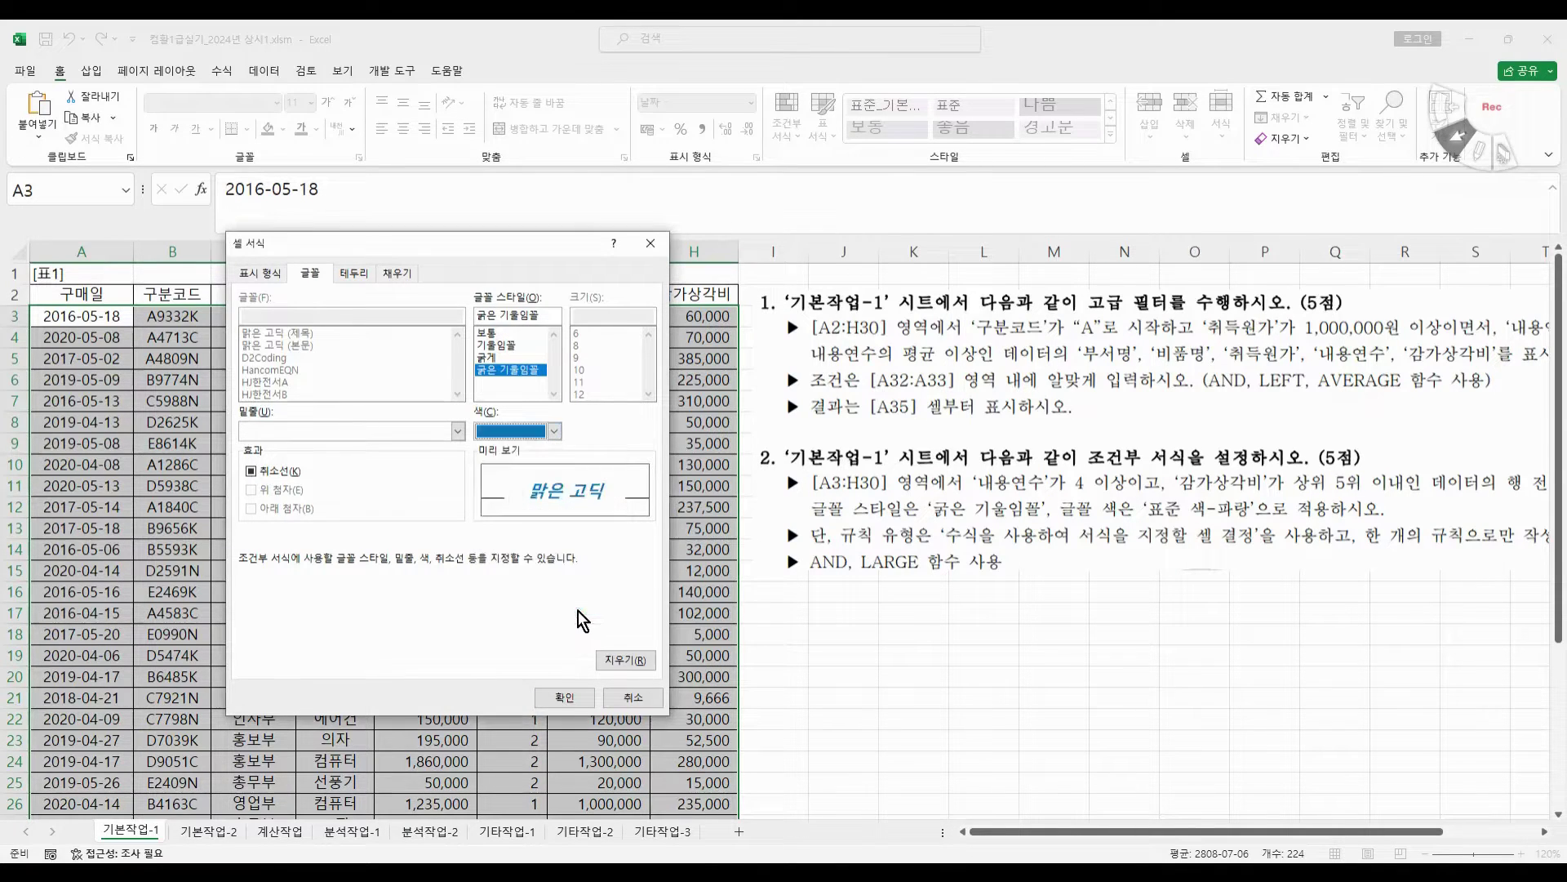
click(555, 697)
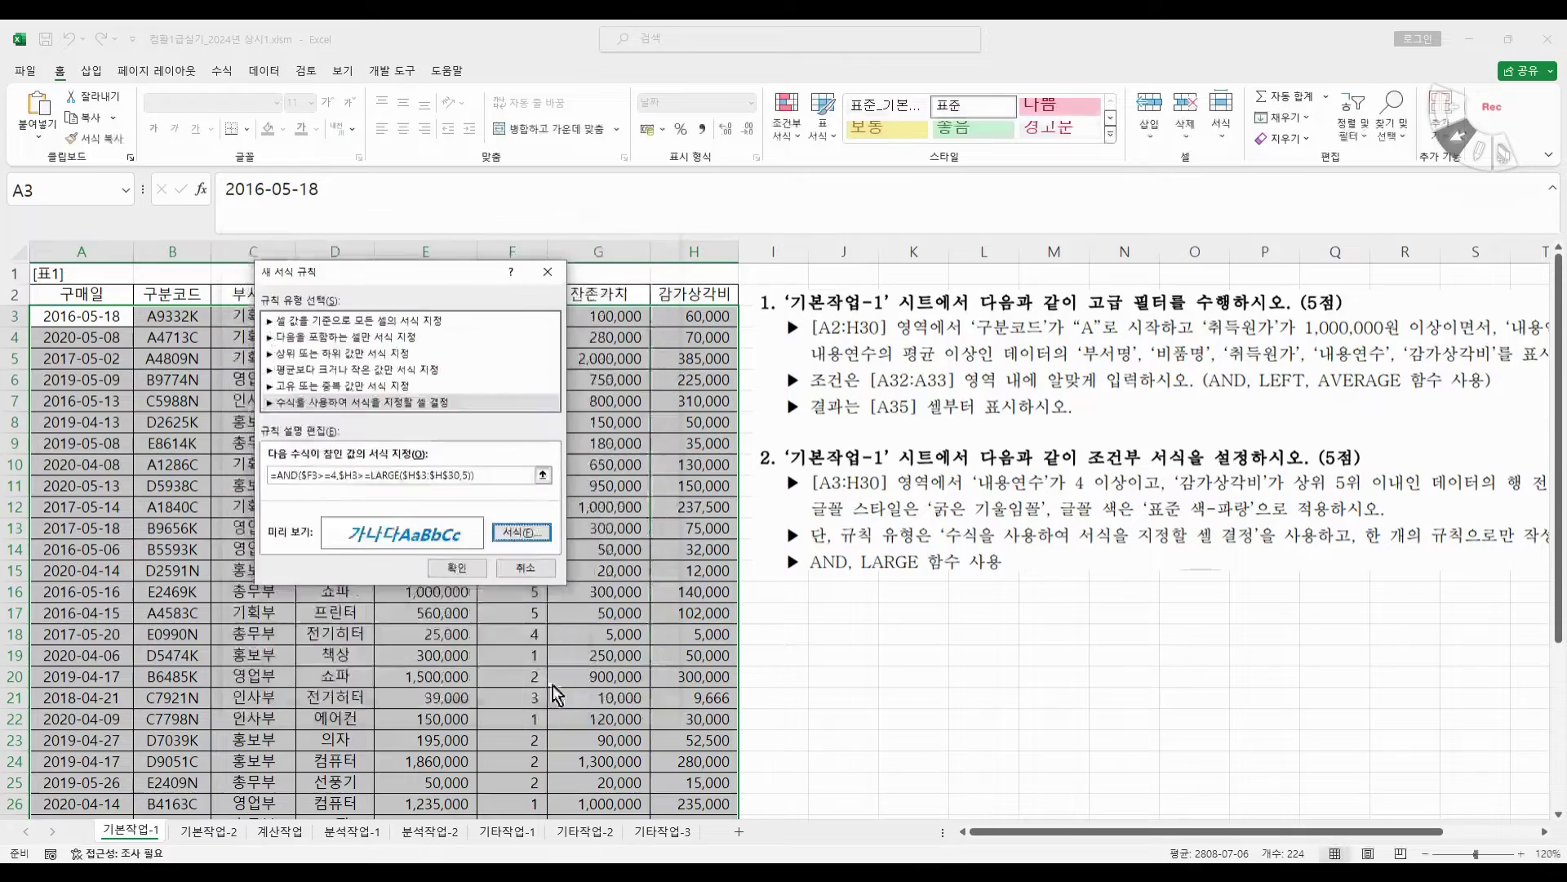
click(463, 568)
scroll(757, 598, down, 4)
scroll(811, 595, up, 3)
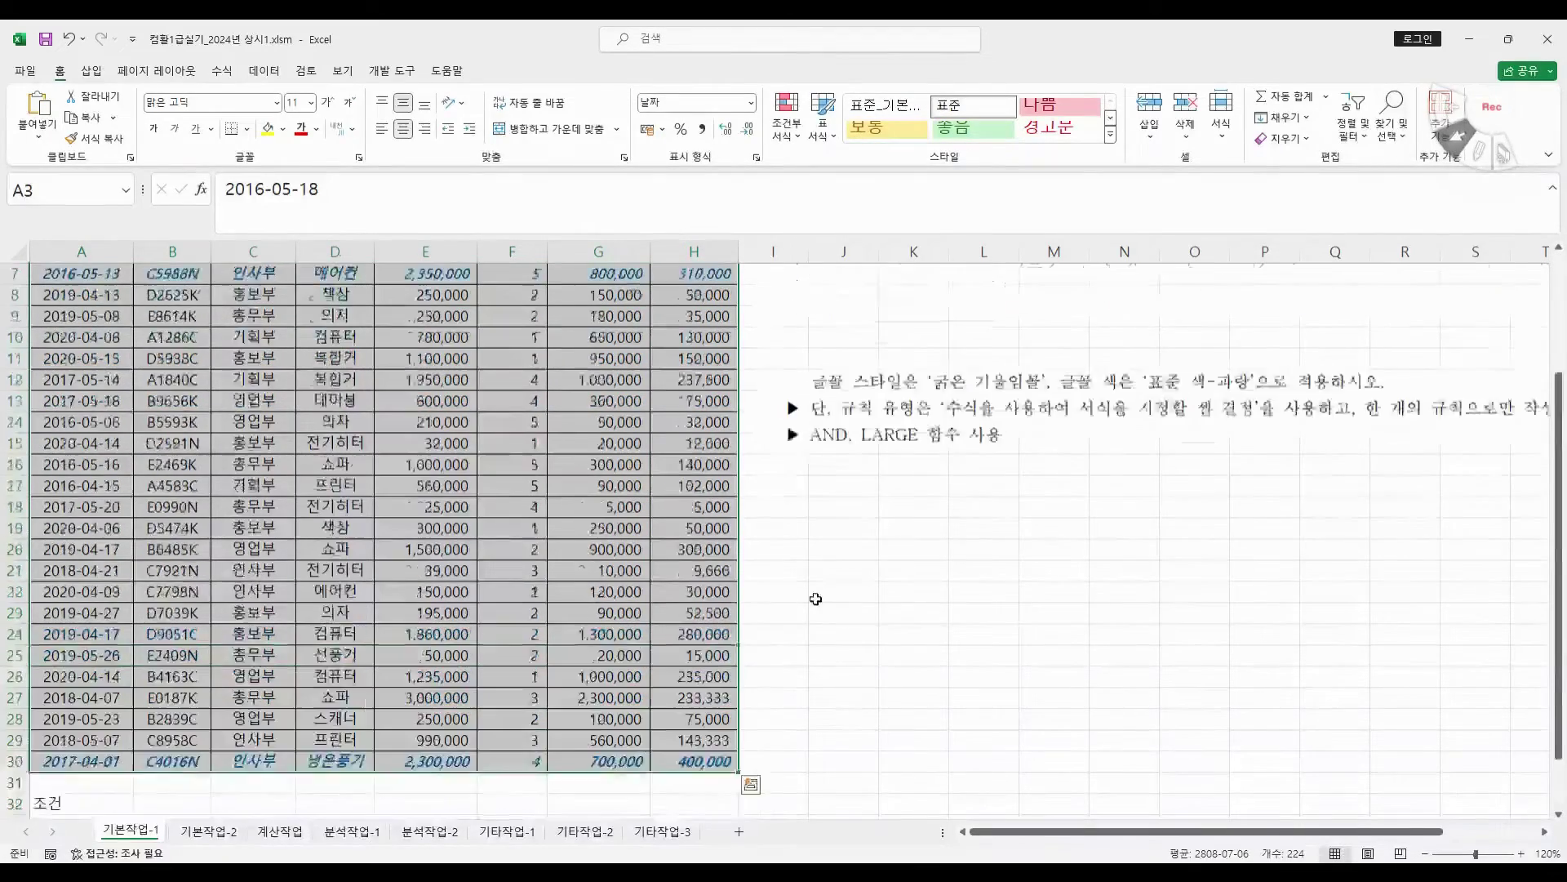
click(811, 594)
scroll(746, 598, up, 1)
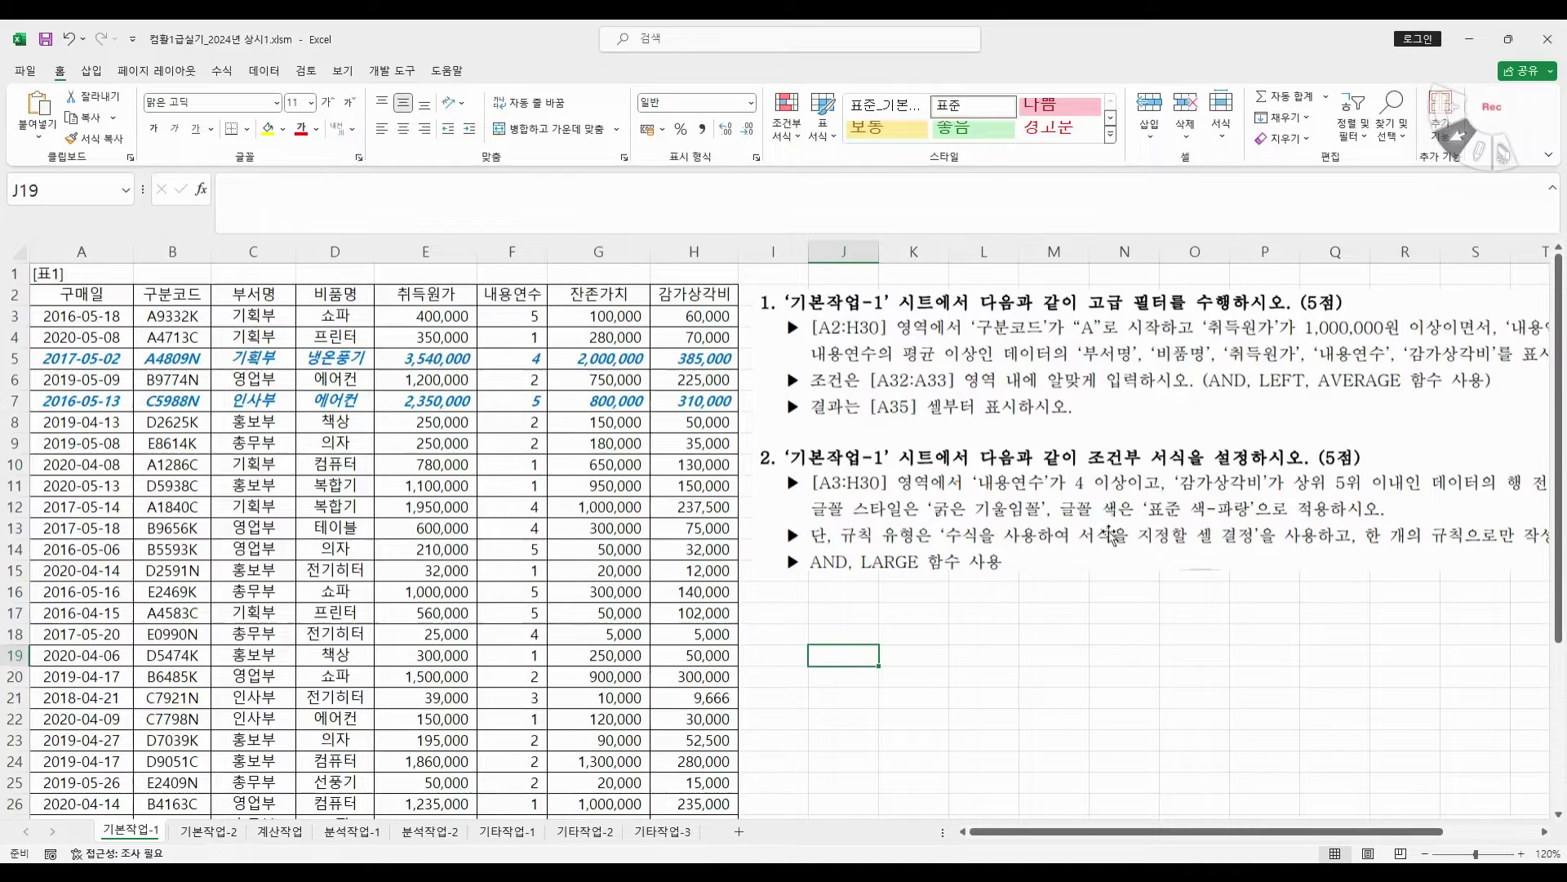
- On sheet 기본작업-2, move the instructions picture nearer the table and enlarge it slightly
click(210, 833)
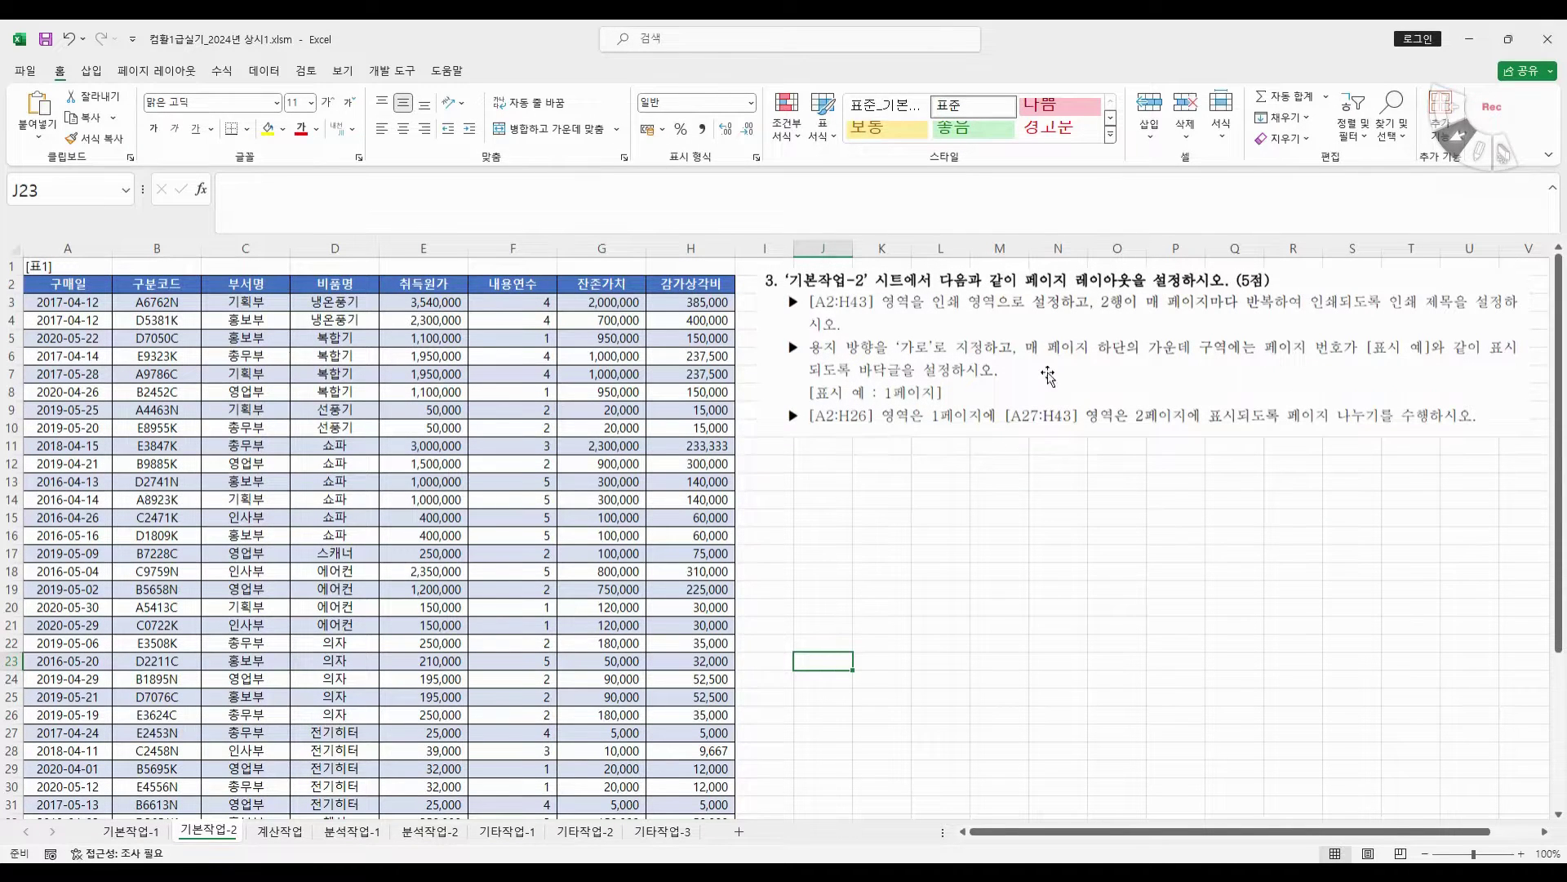
drag(997, 380, 865, 424)
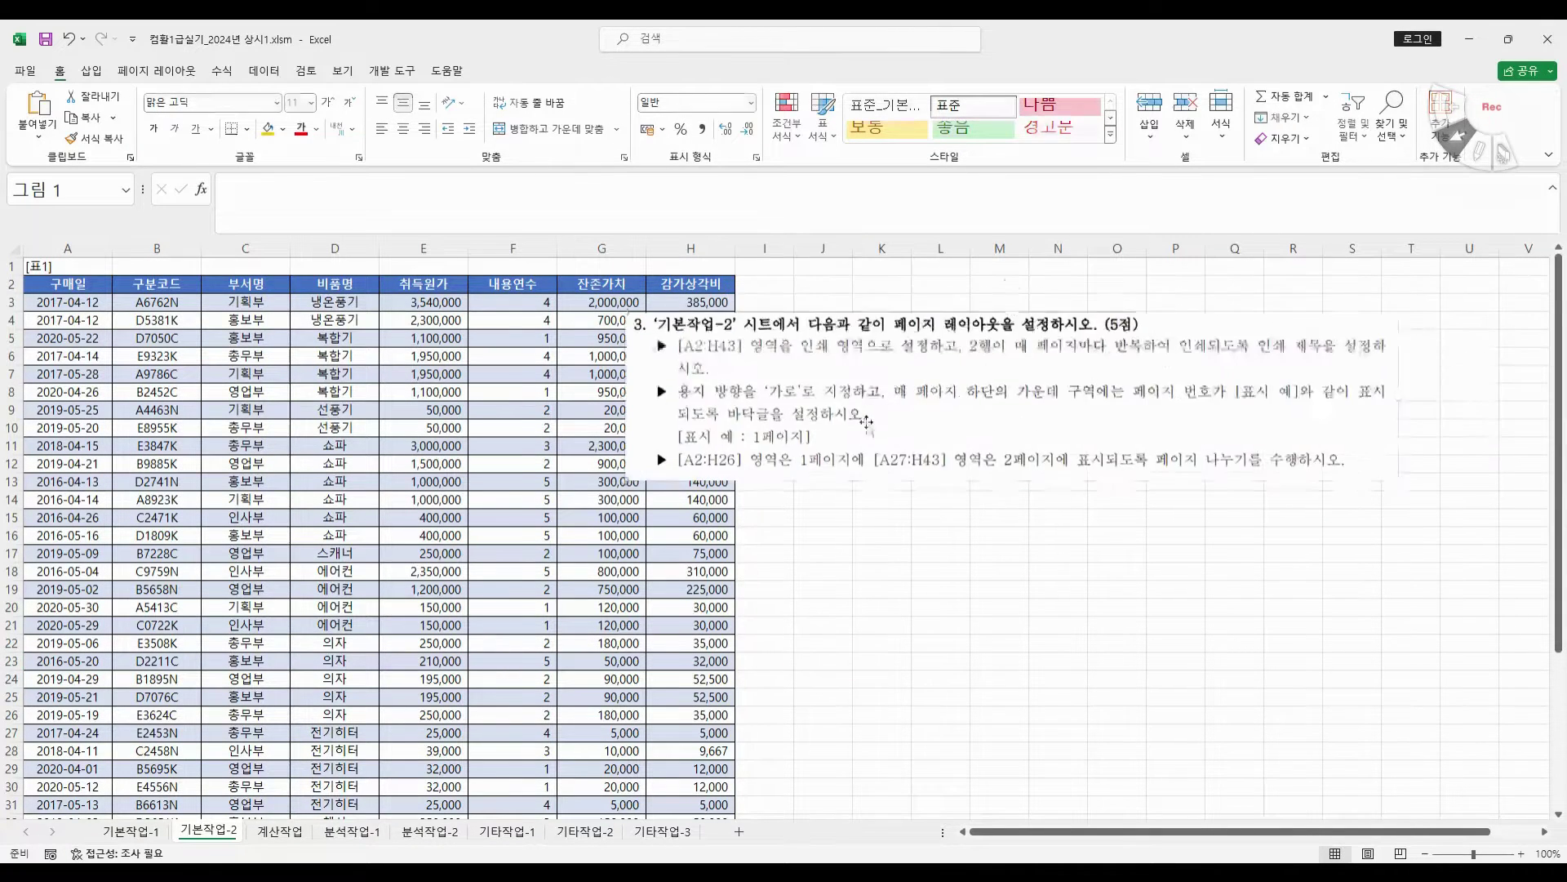
drag(1398, 480, 1473, 495)
drag(1073, 431, 1035, 437)
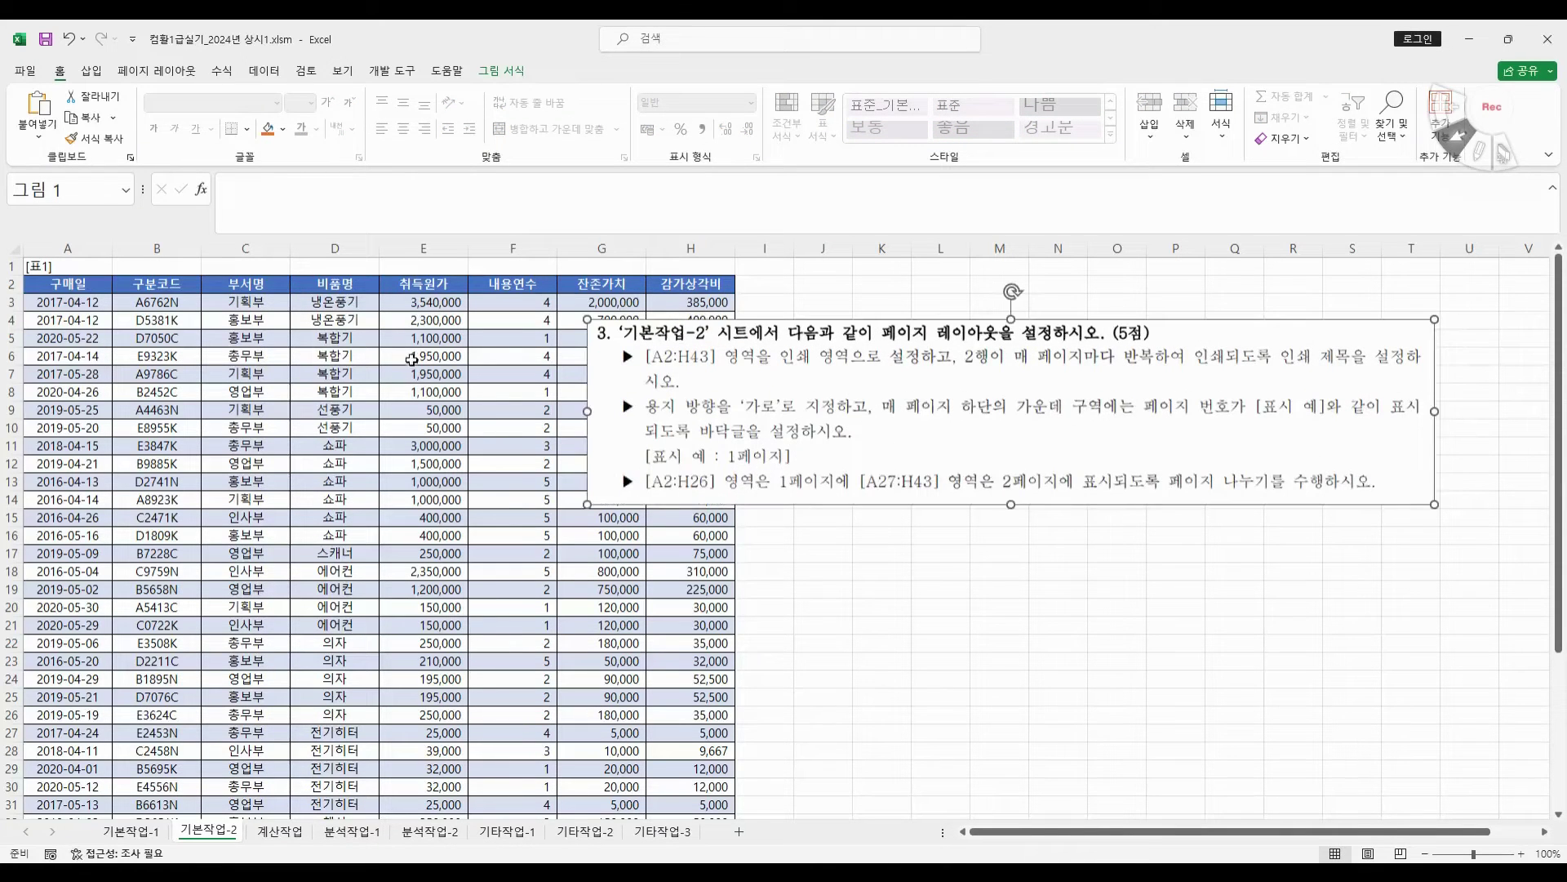
click(412, 359)
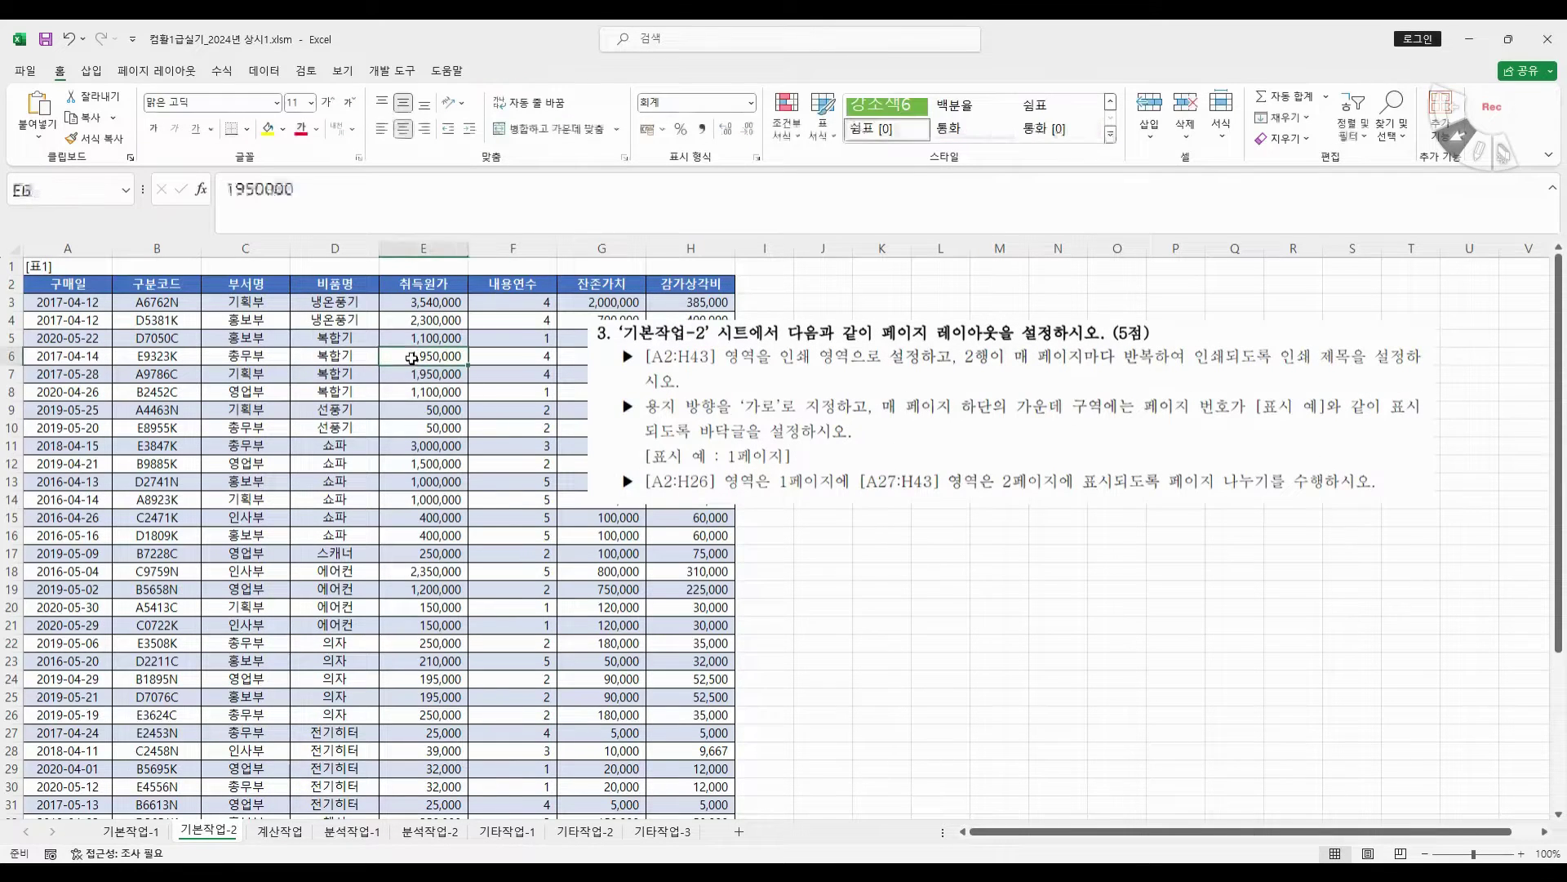
- Set the print area of 기본작업-2 to $A$2:$H$43 in the page setup
click(187, 74)
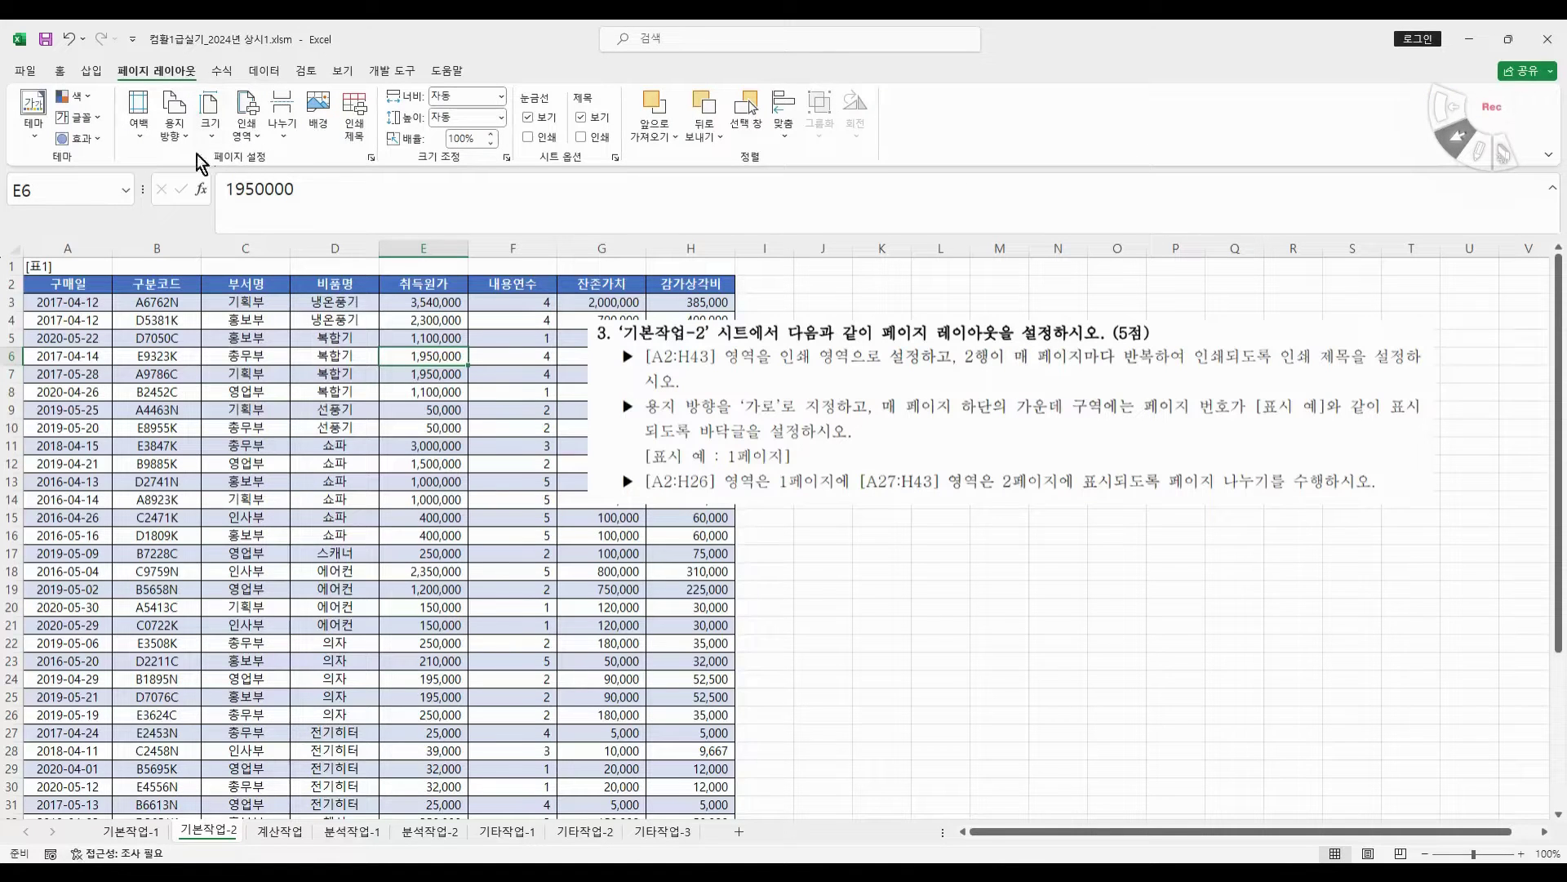
click(371, 158)
drag(344, 199, 293, 367)
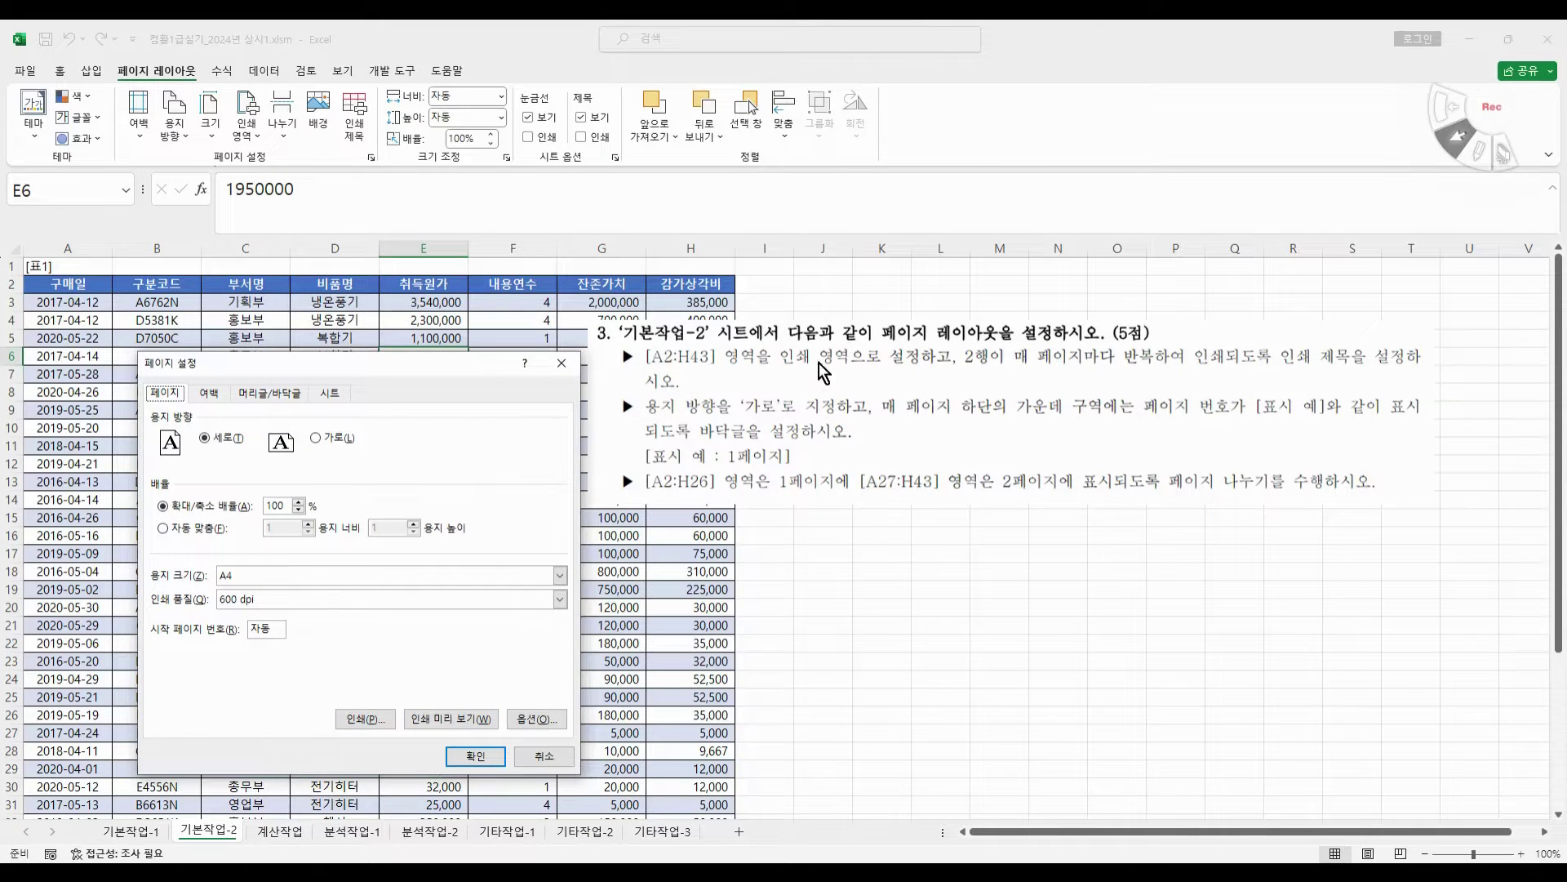
click(330, 396)
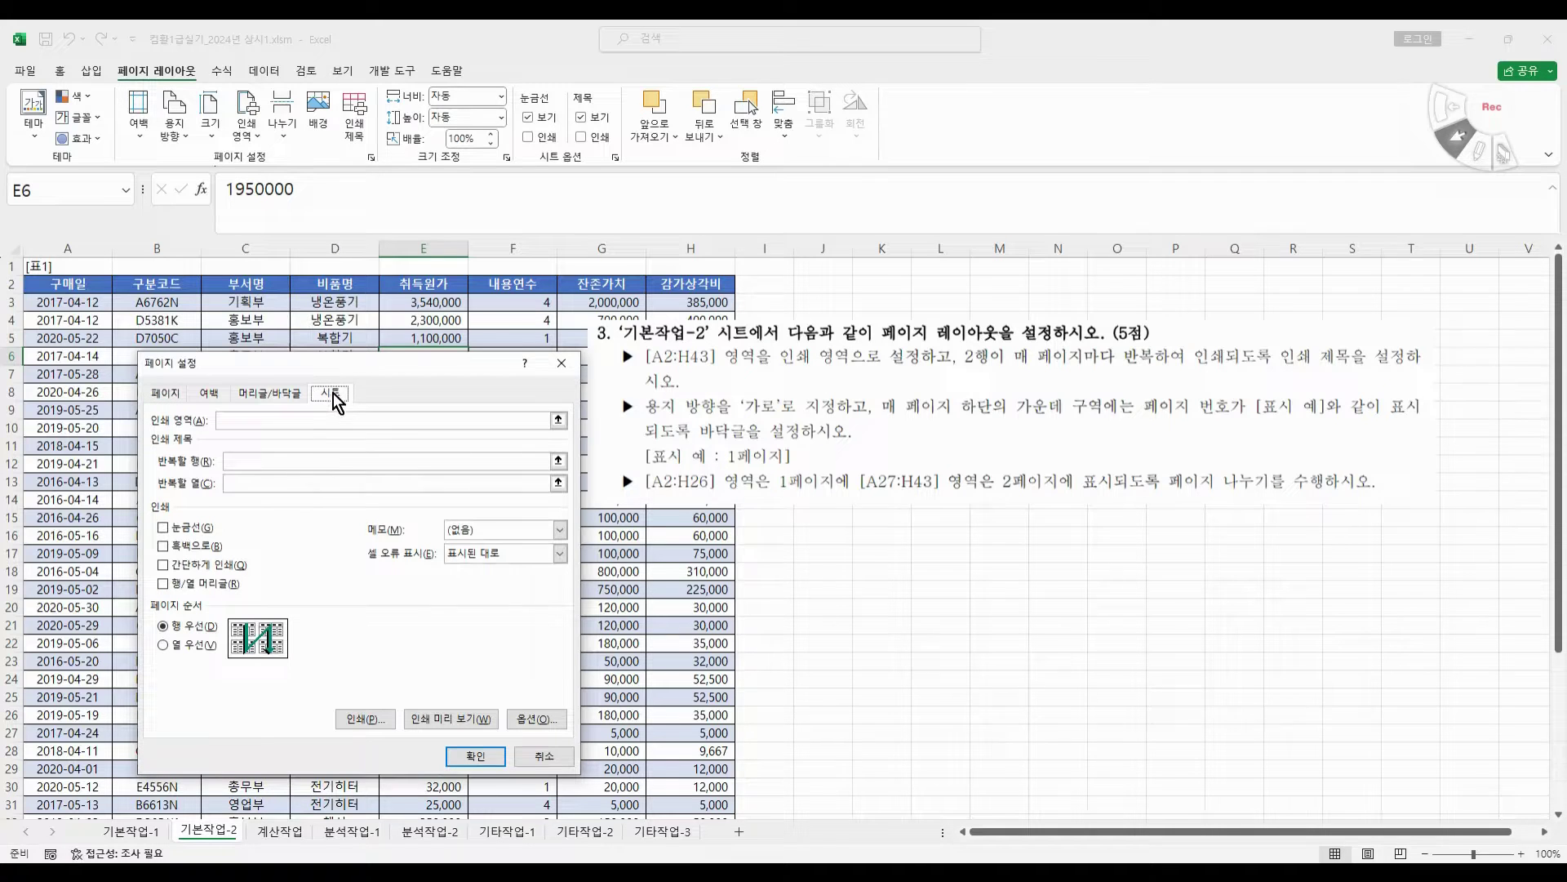
click(303, 420)
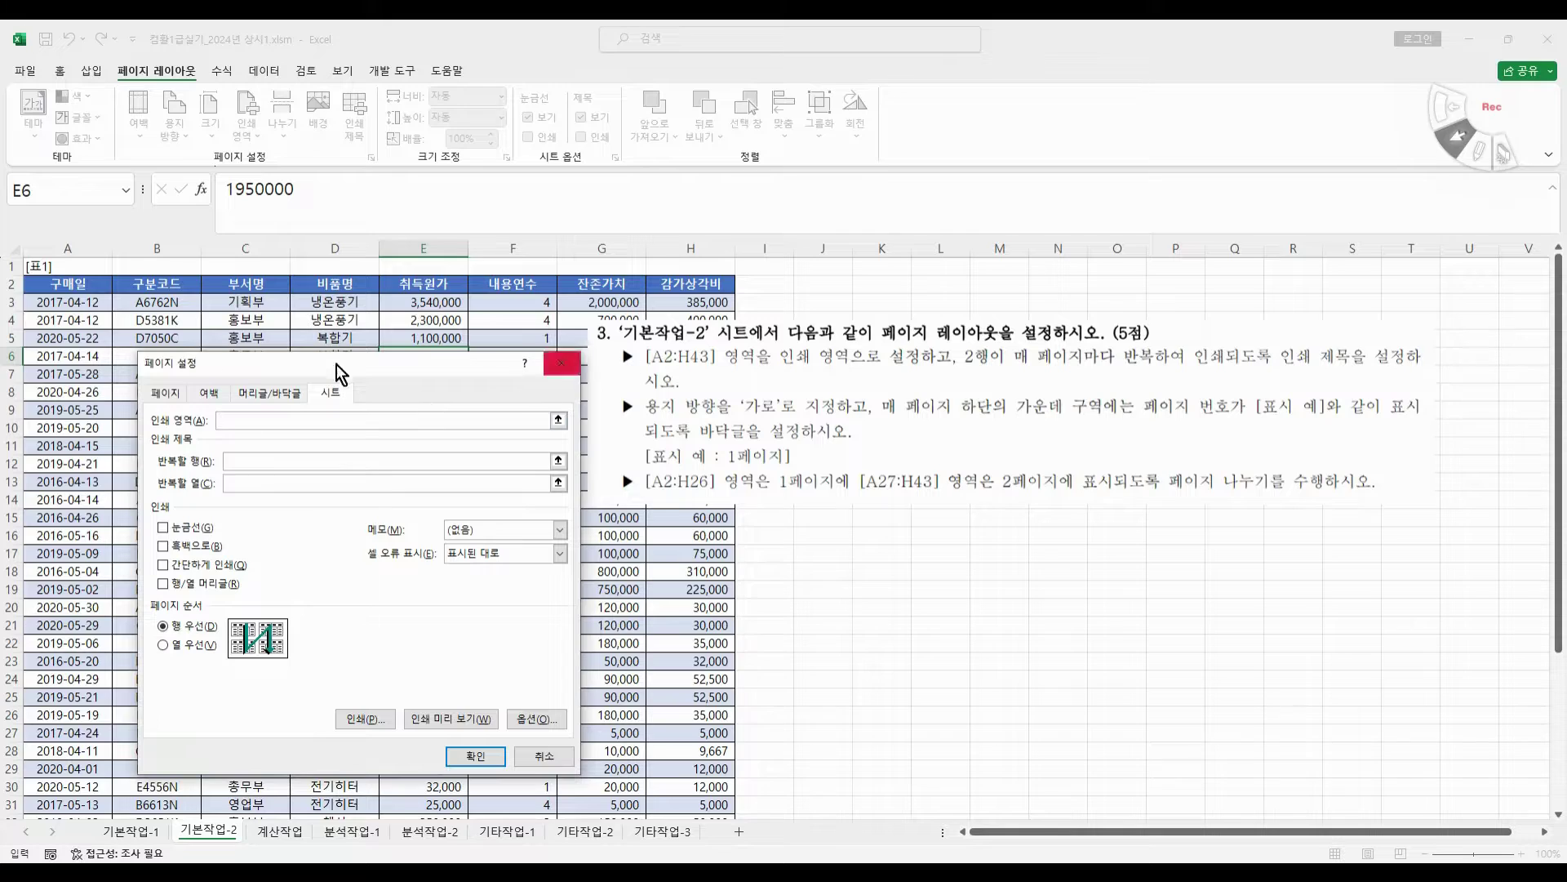
drag(75, 283, 696, 788)
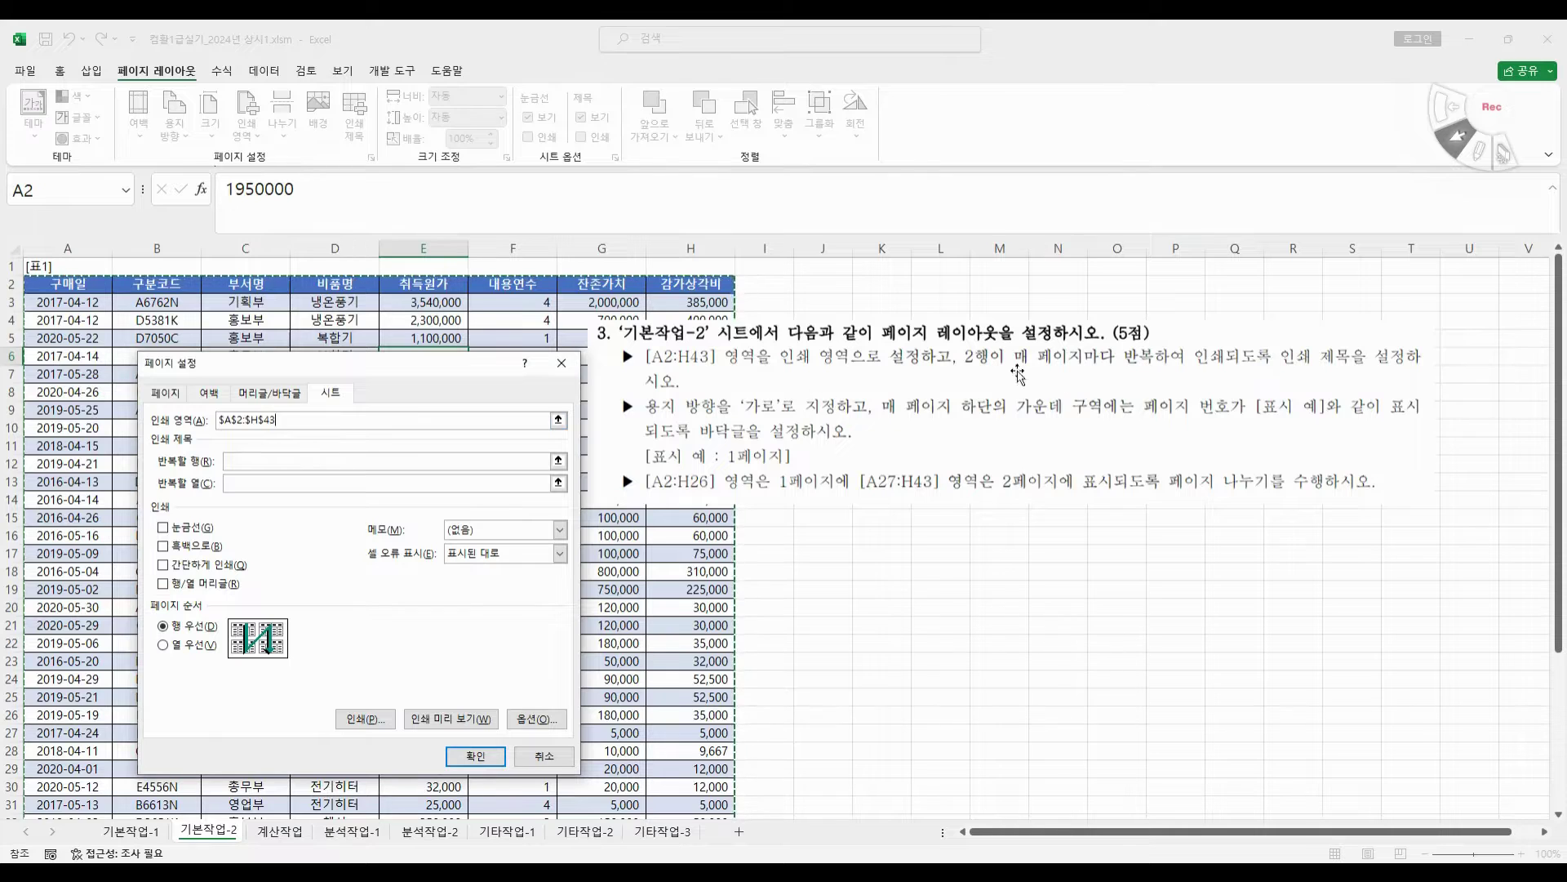
- Repeat row 2 ($2:$2) as the print title on every page and set the paper orientation to landscape (가로)
click(248, 462)
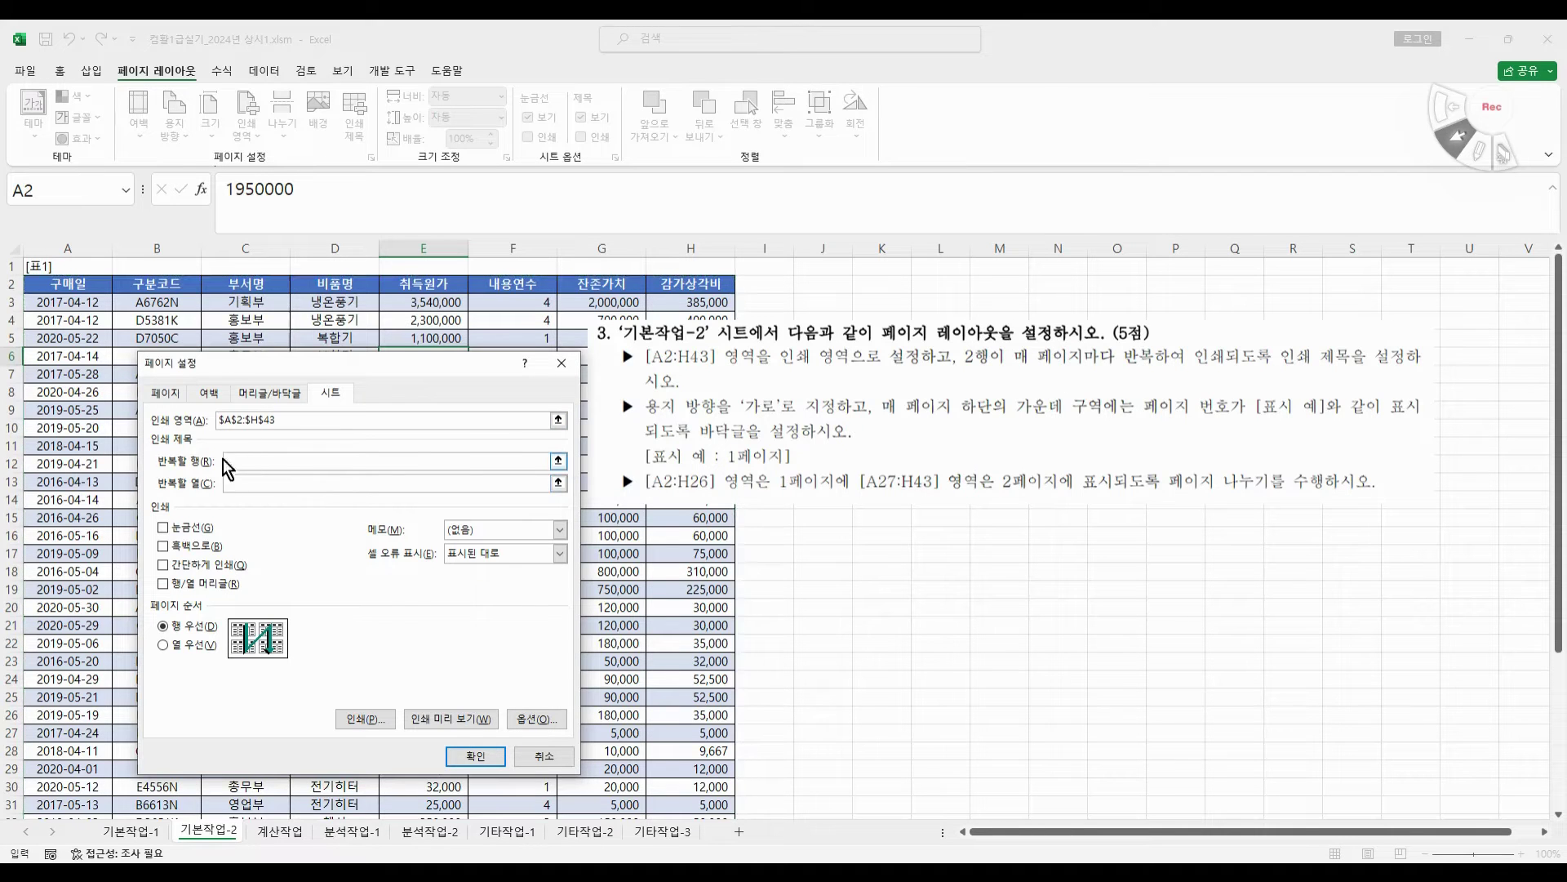
click(11, 283)
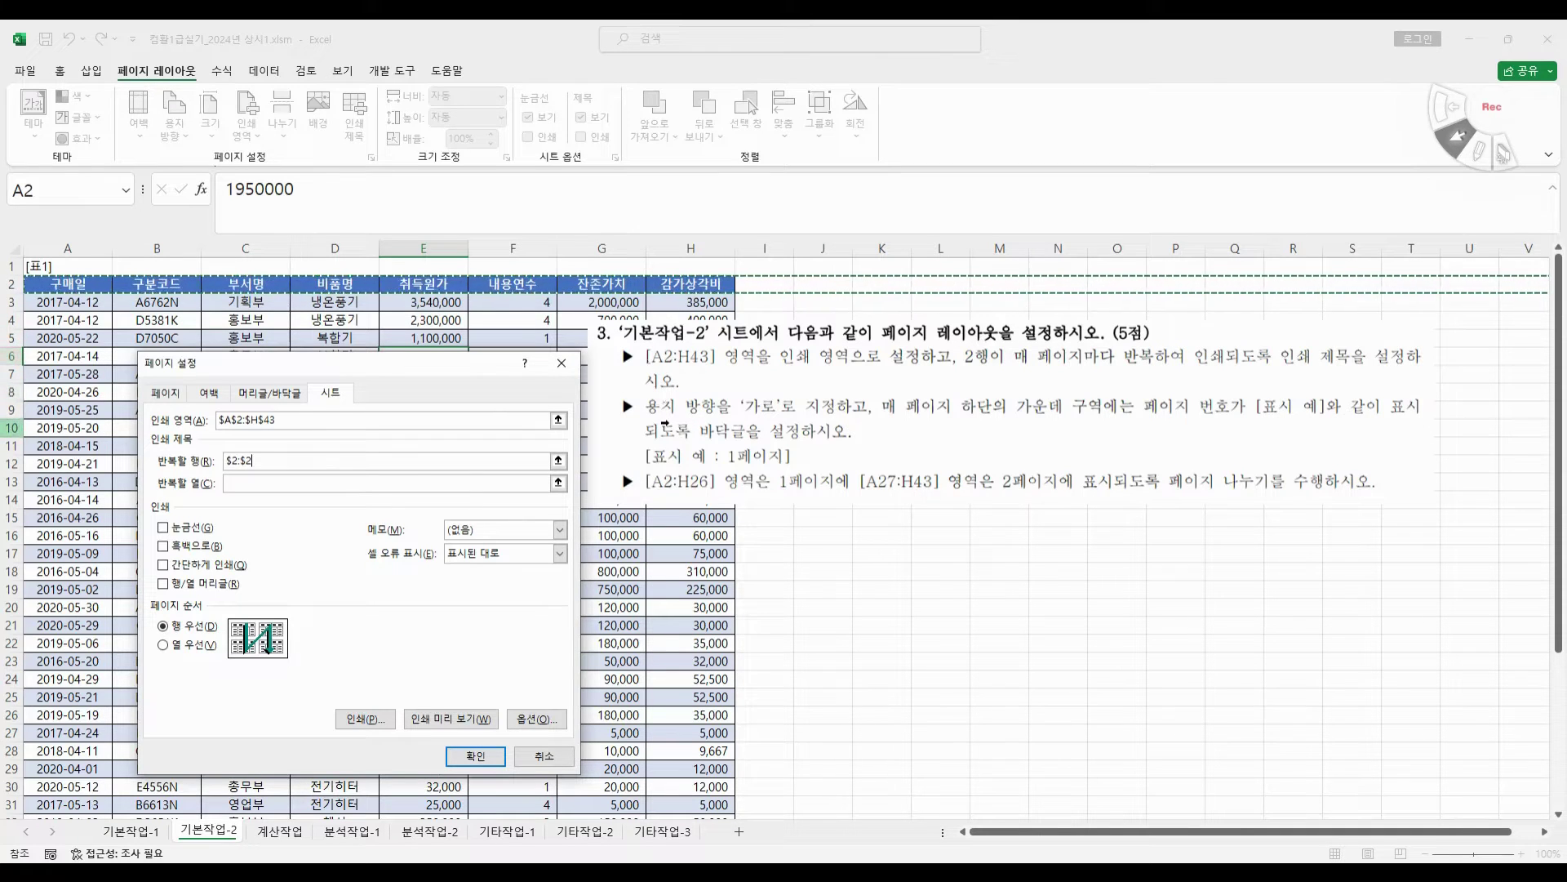
click(166, 393)
click(335, 440)
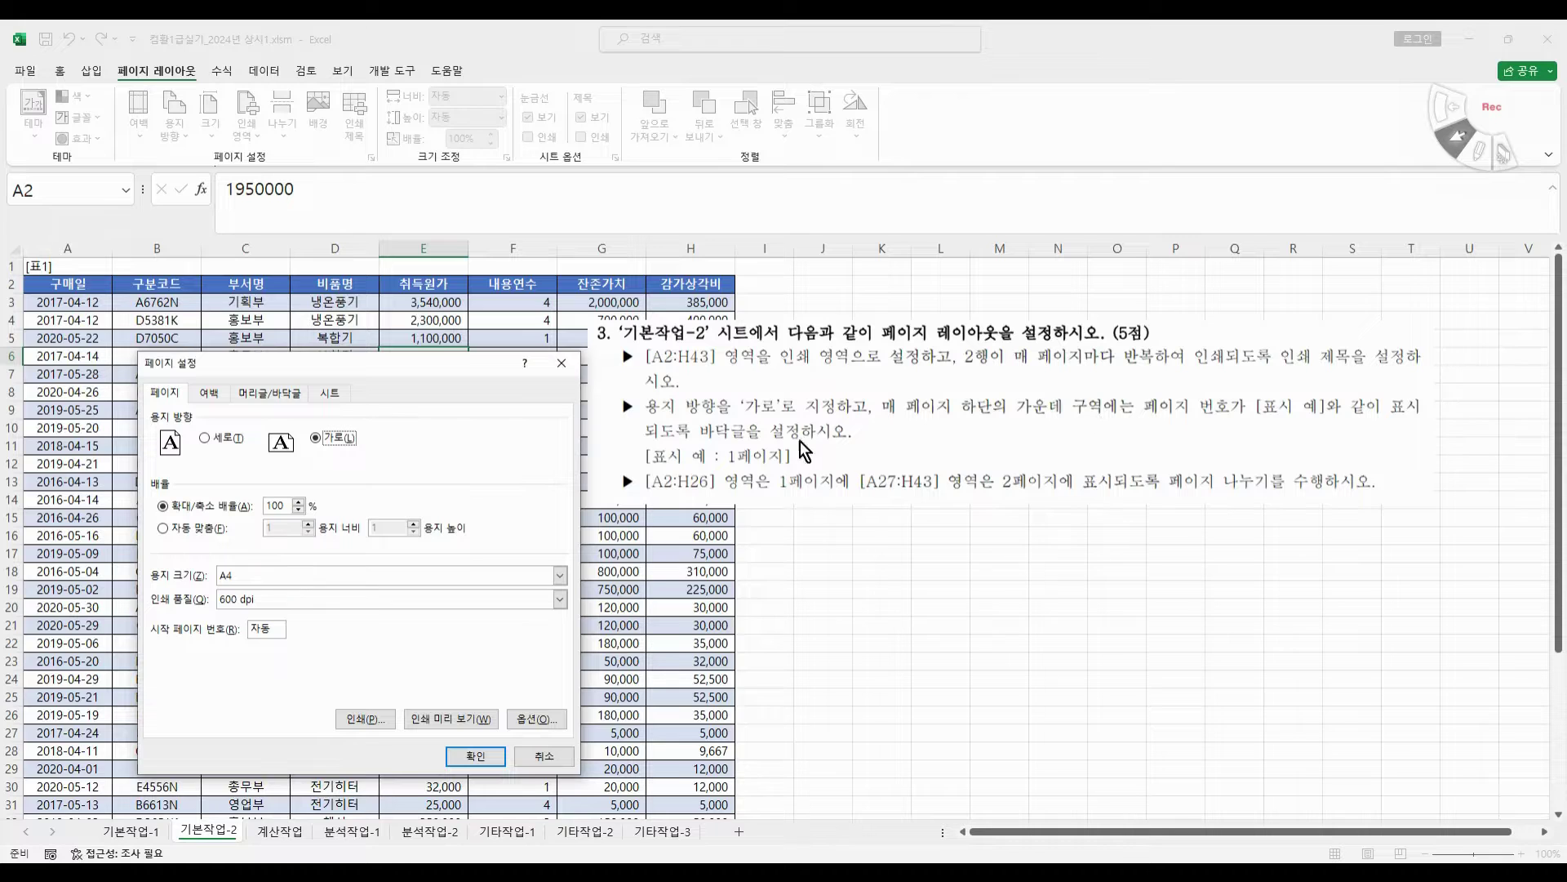
- Open the header/footer settings of the page setup, look over the footer editor, and leave it without entering anything
click(269, 395)
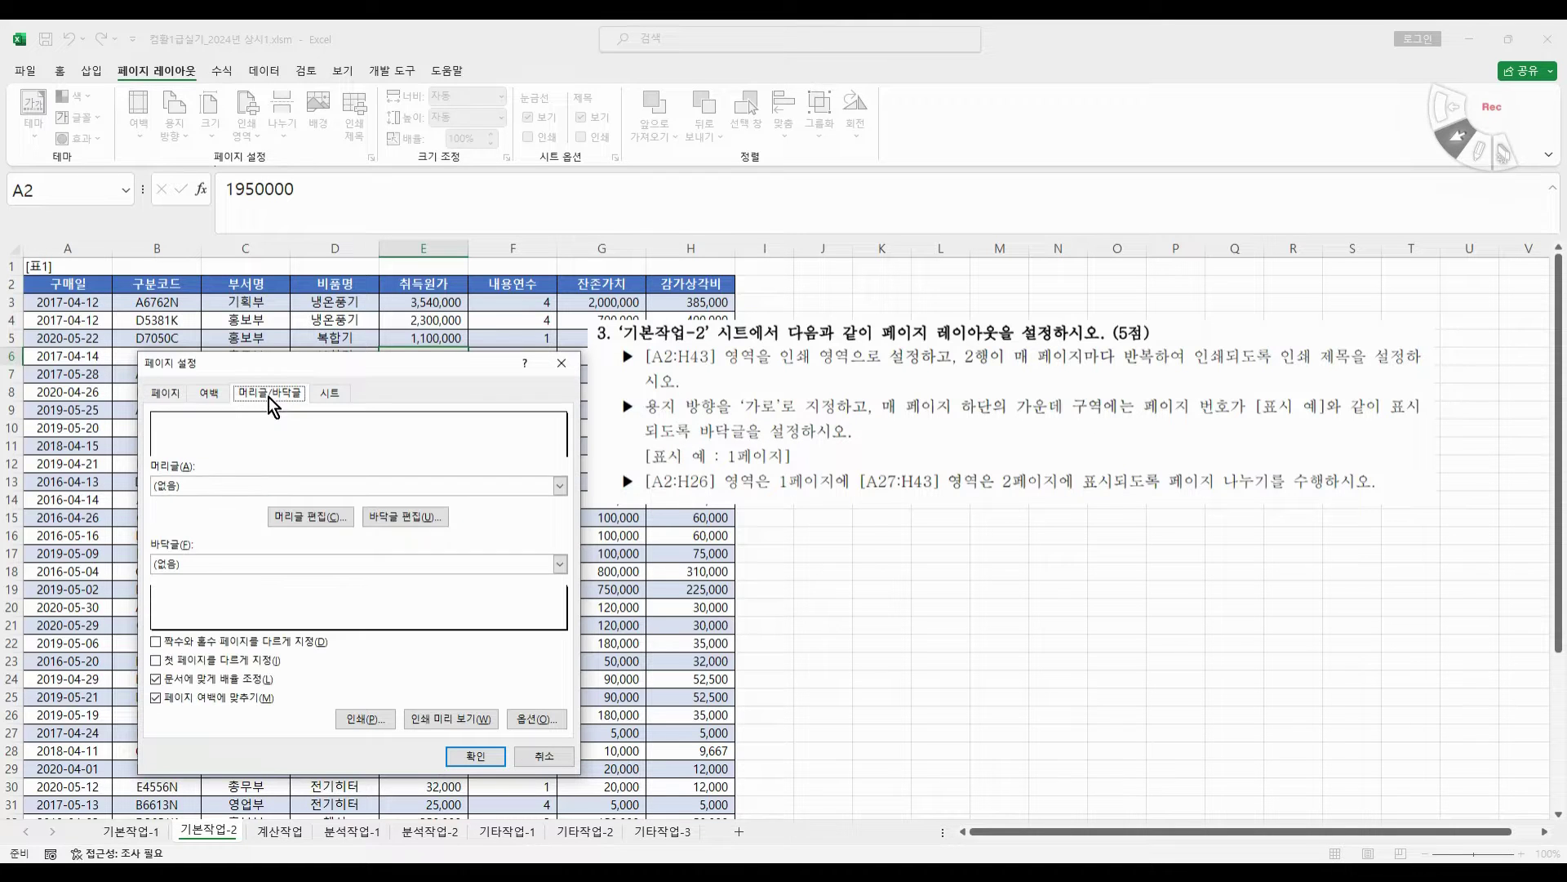
click(409, 517)
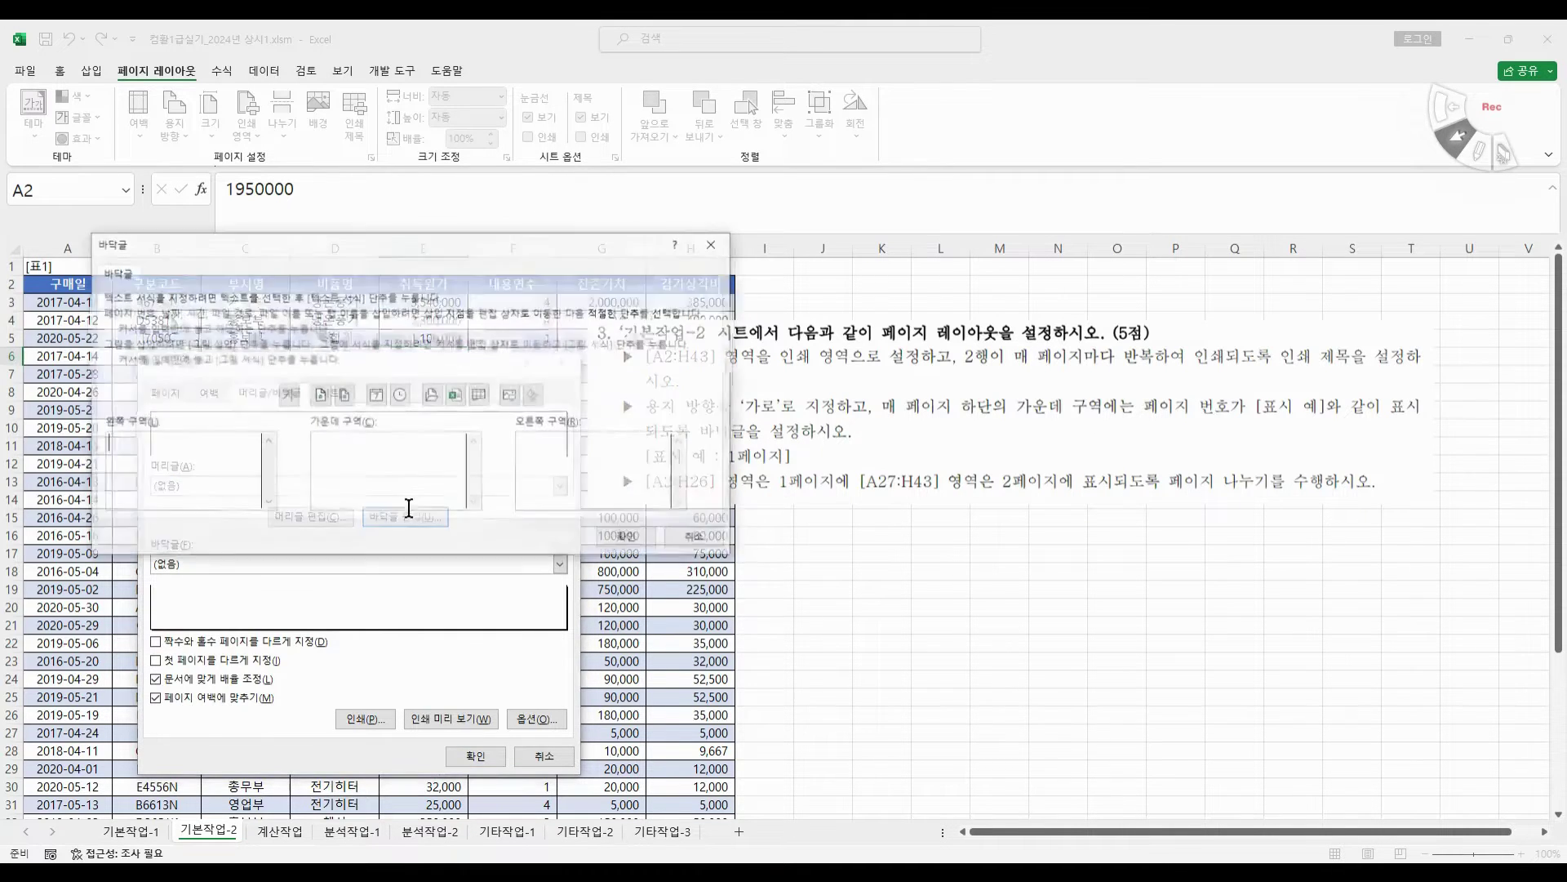
drag(384, 245, 381, 262)
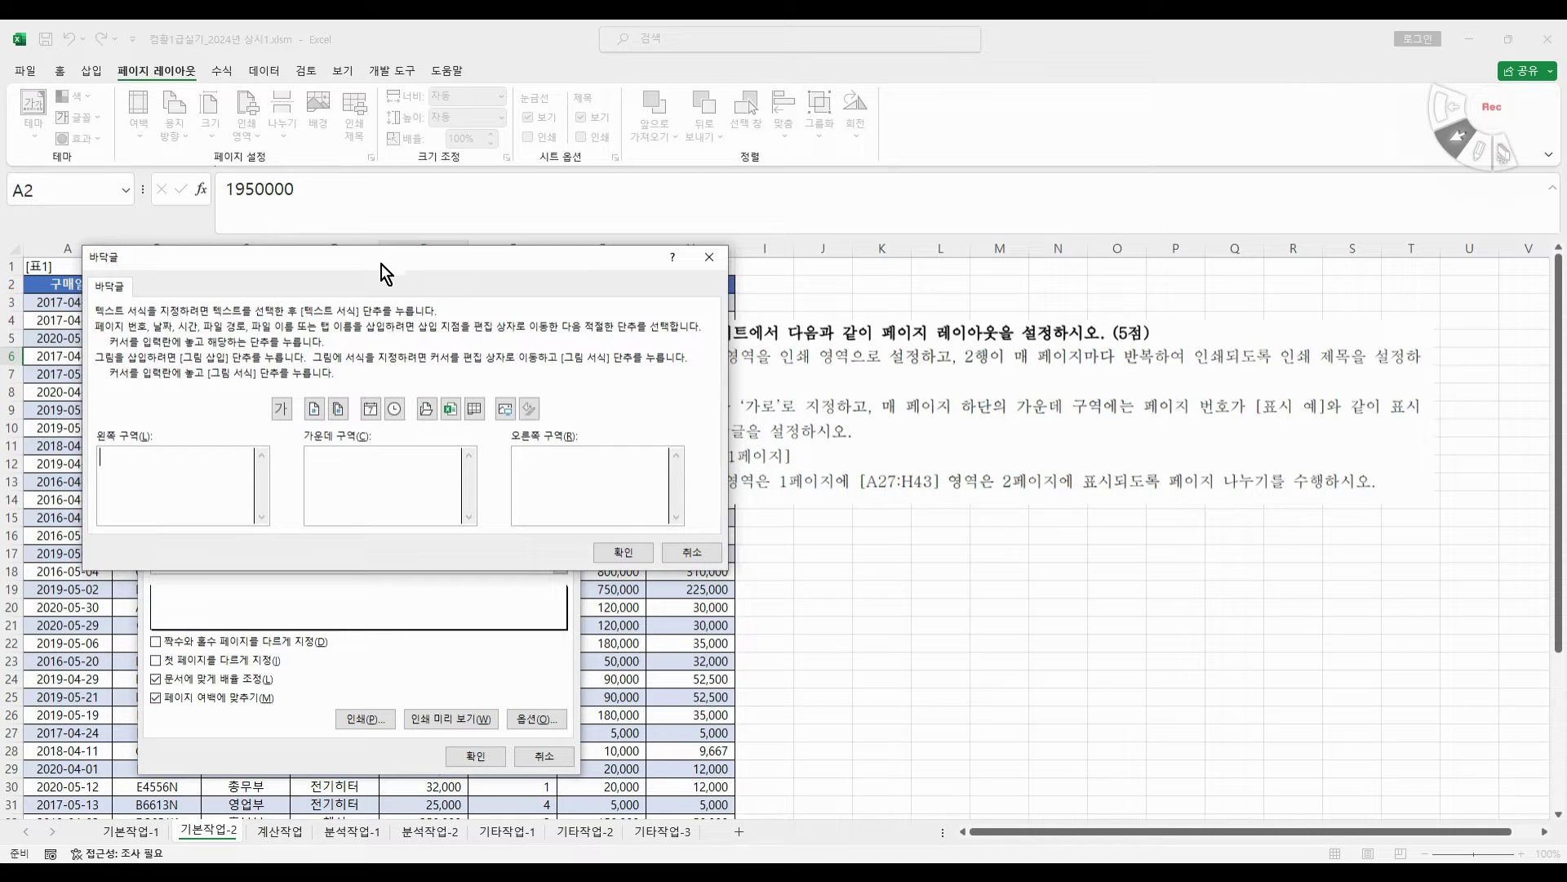
click(707, 558)
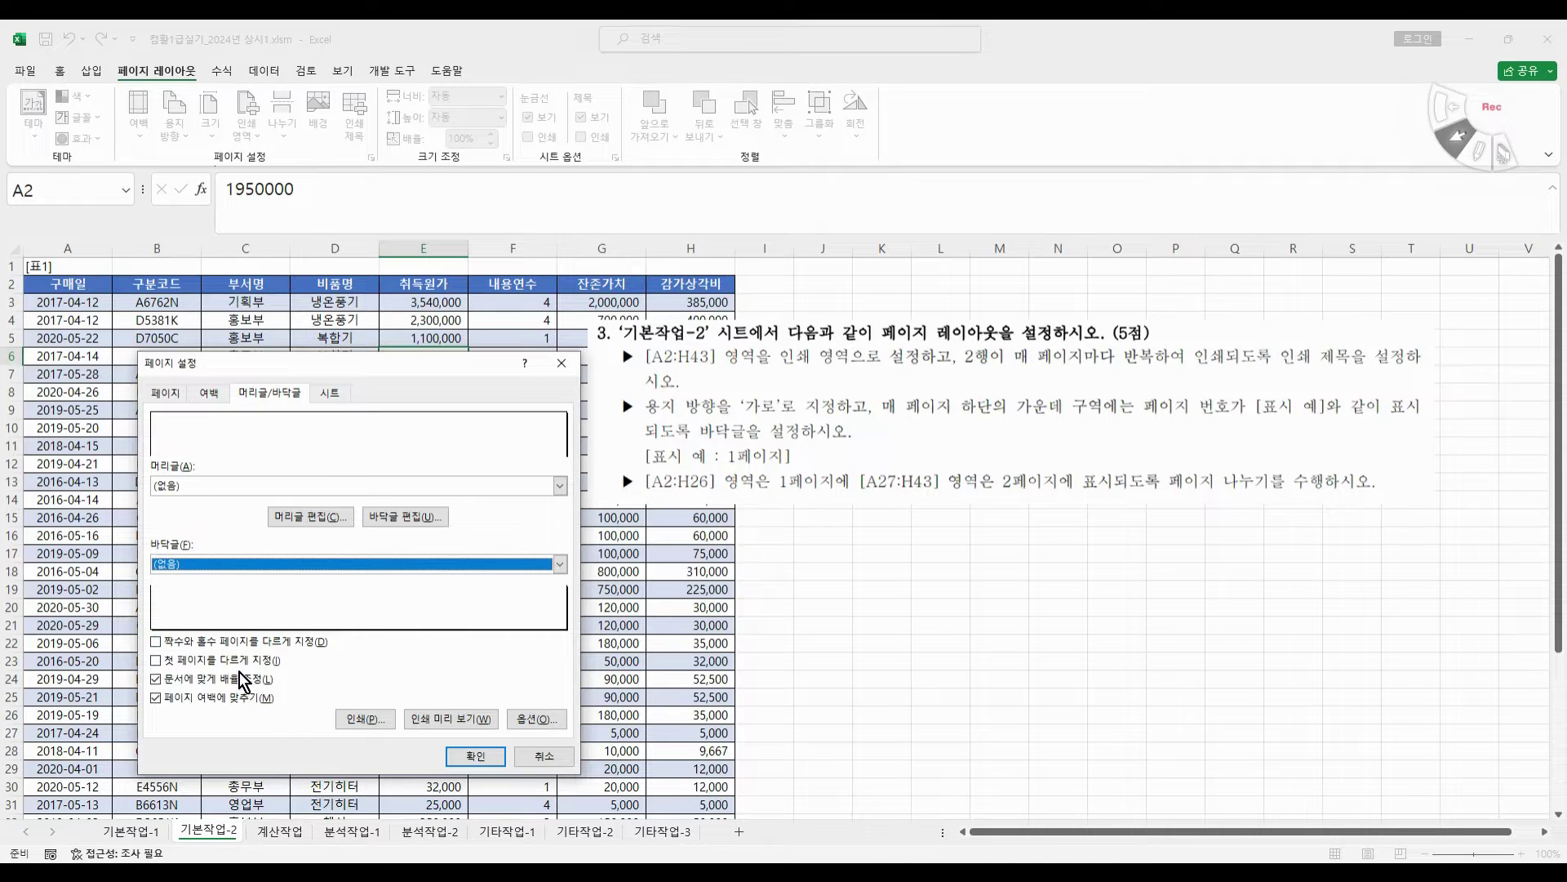
- Try the 첫 페이지를 다르게 지정 option, view the separate first-page footer in the editor, and switch the option off again
click(155, 661)
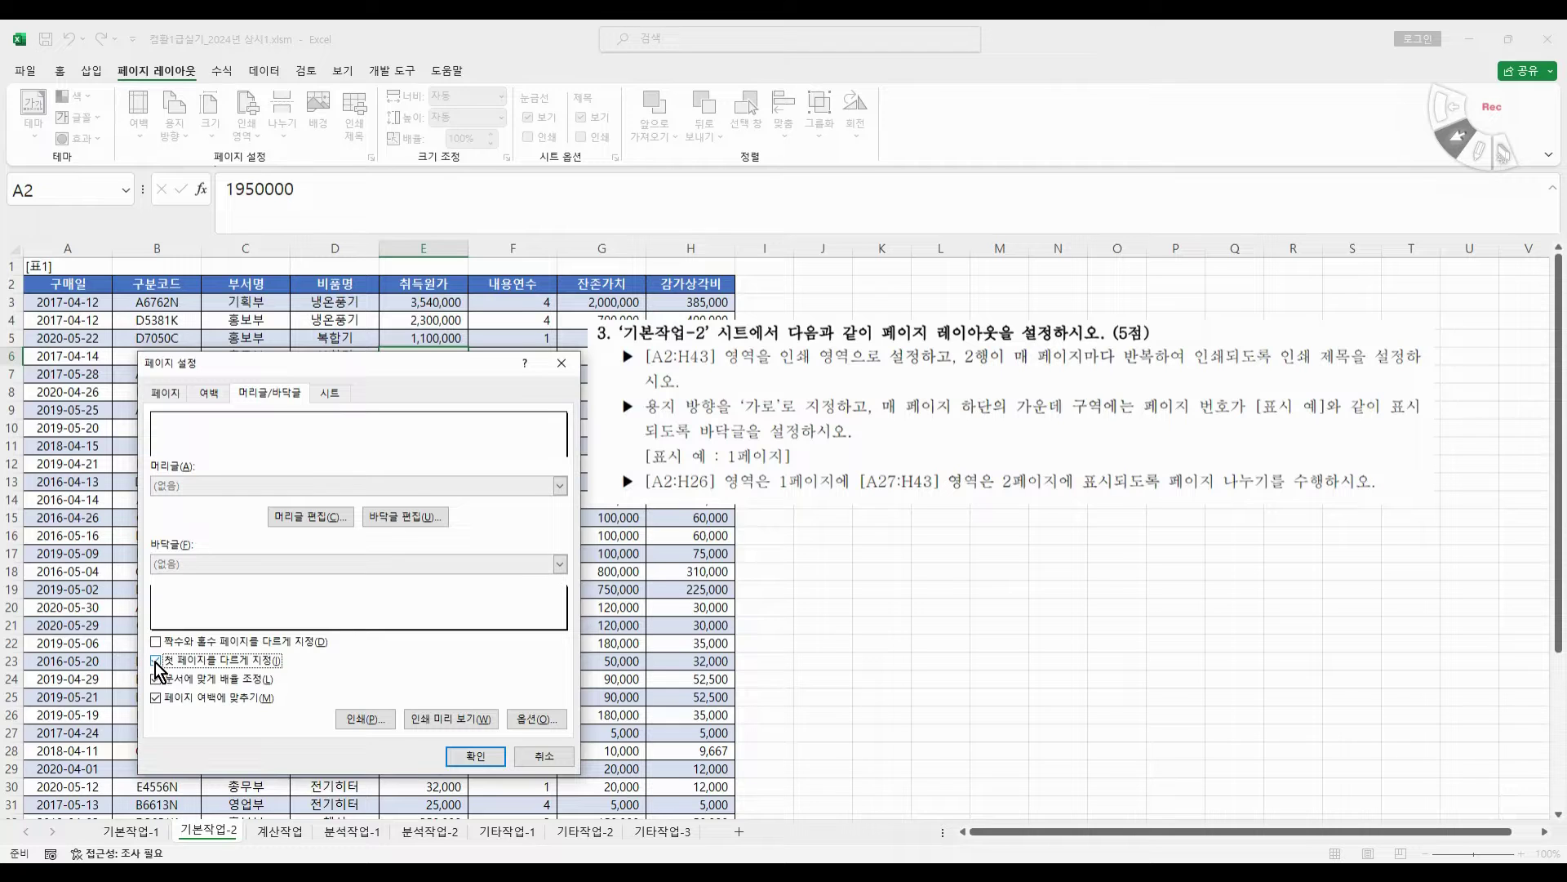
click(394, 515)
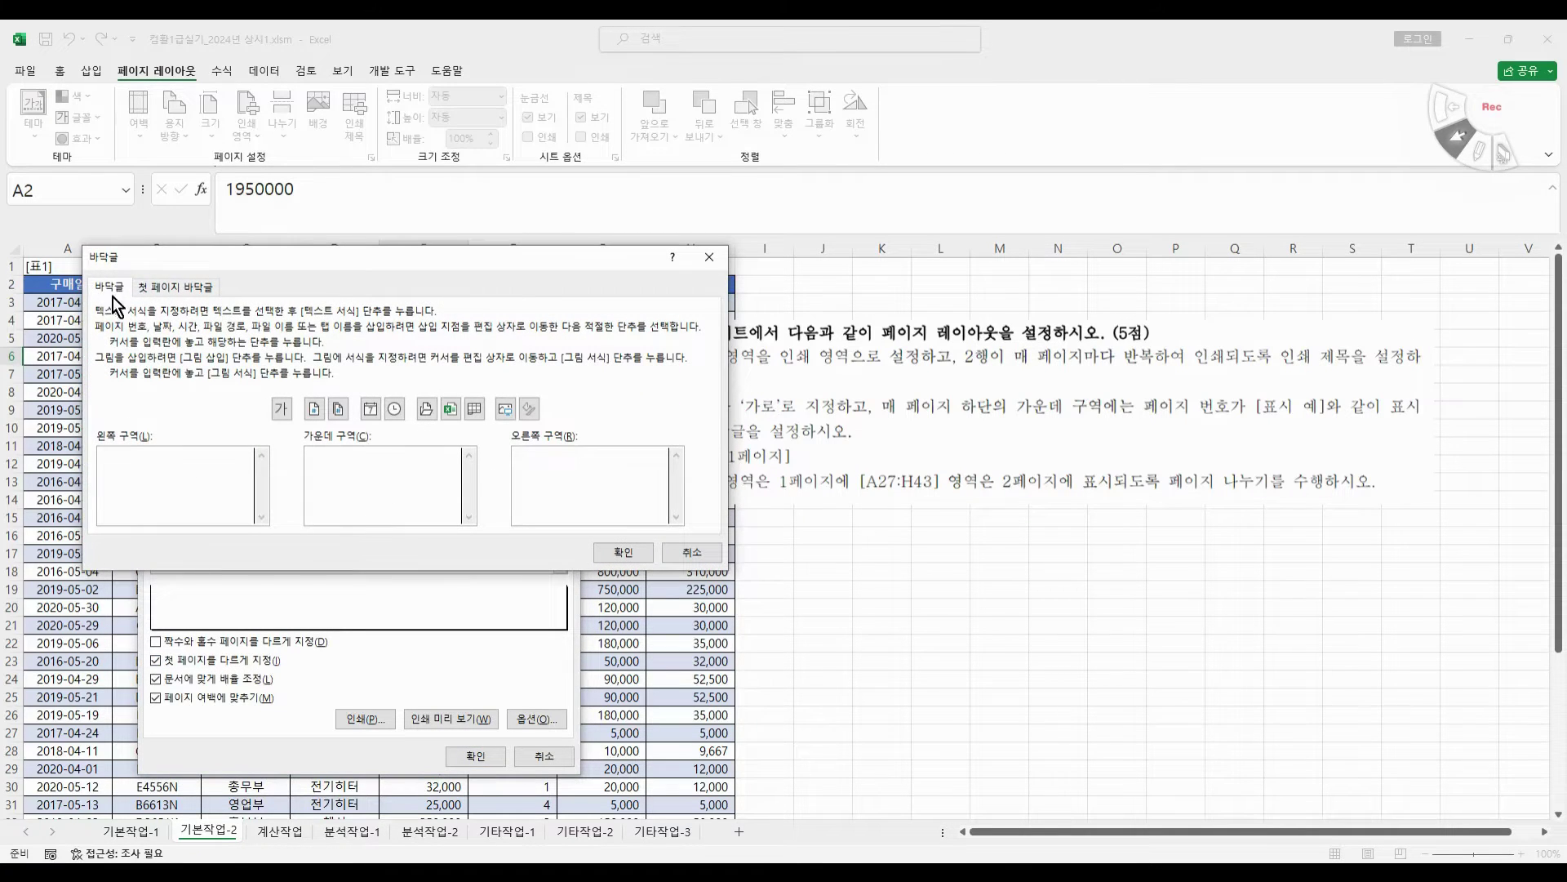
click(112, 288)
click(688, 552)
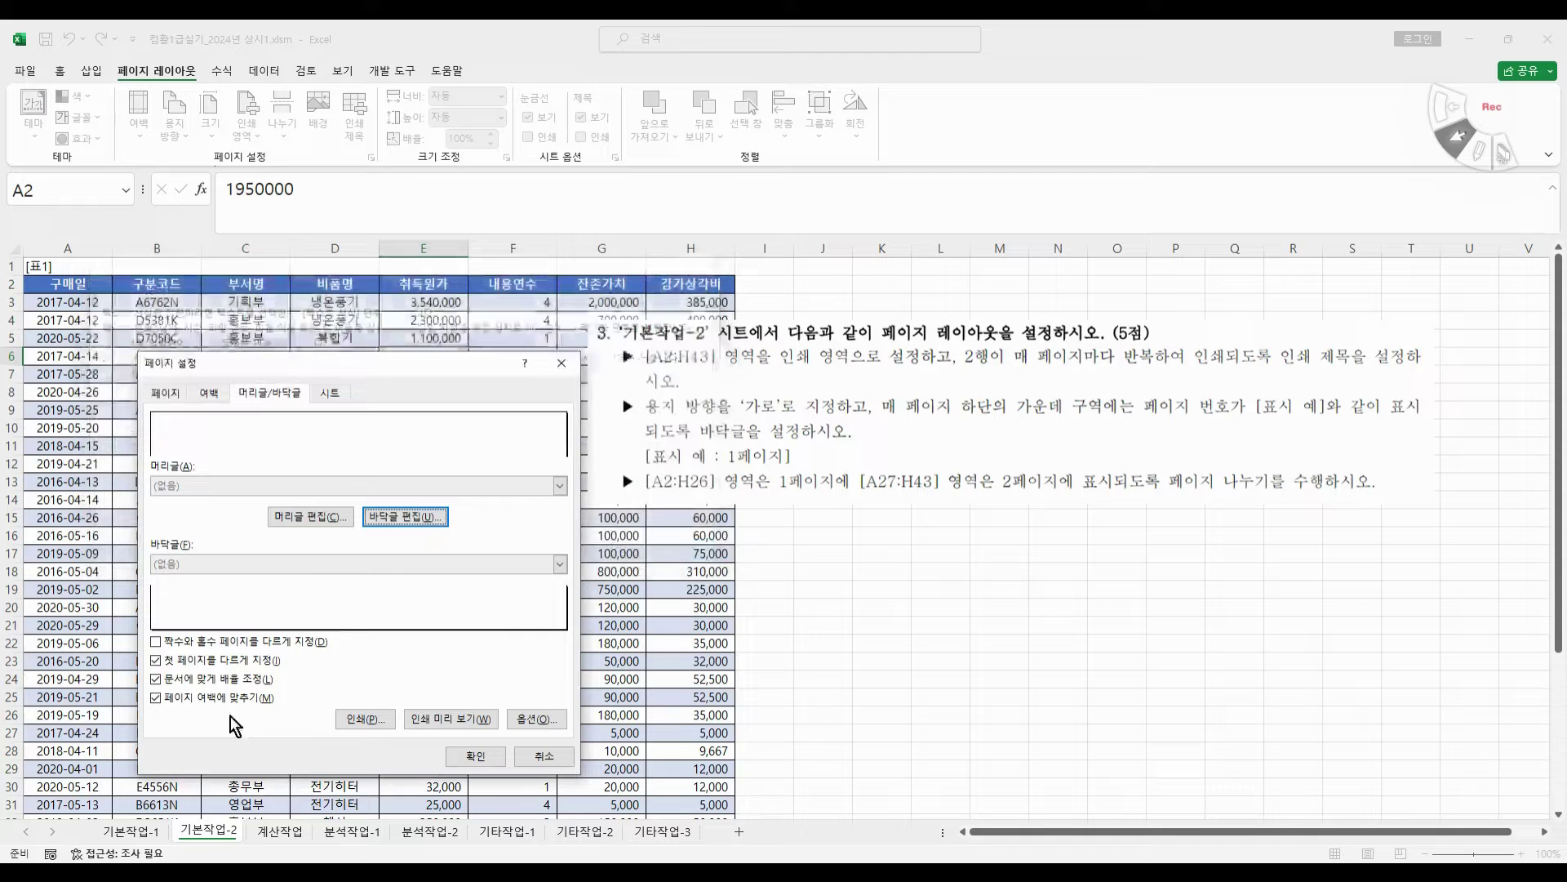
click(155, 660)
- Try the 짝수와 홀수 페이지를 다르게 지정 option, view the odd and even page footers, and switch the option off again
click(156, 641)
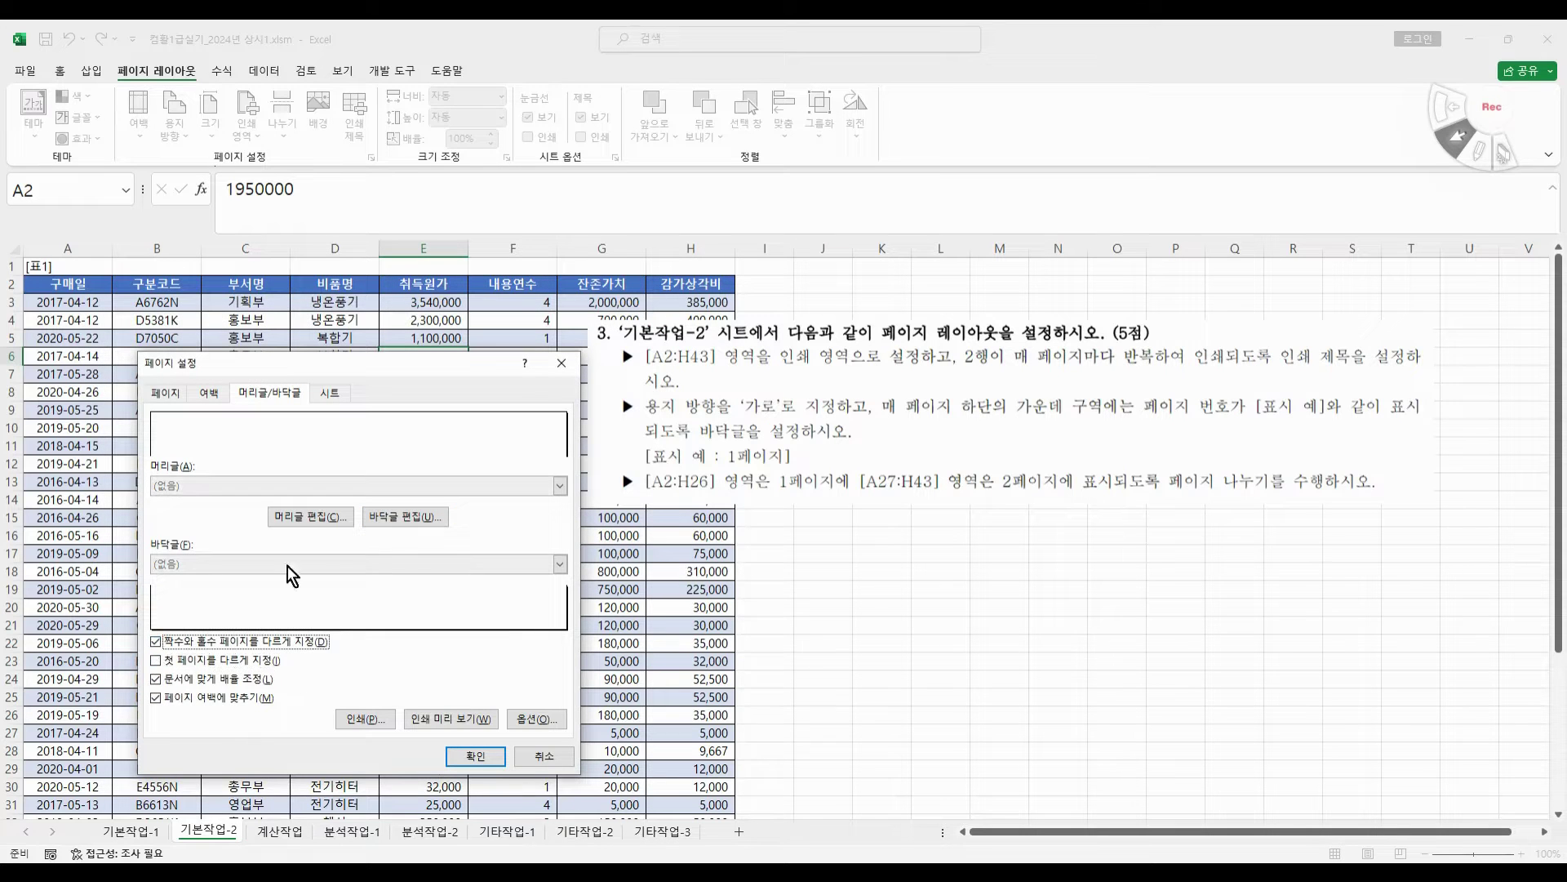
click(395, 514)
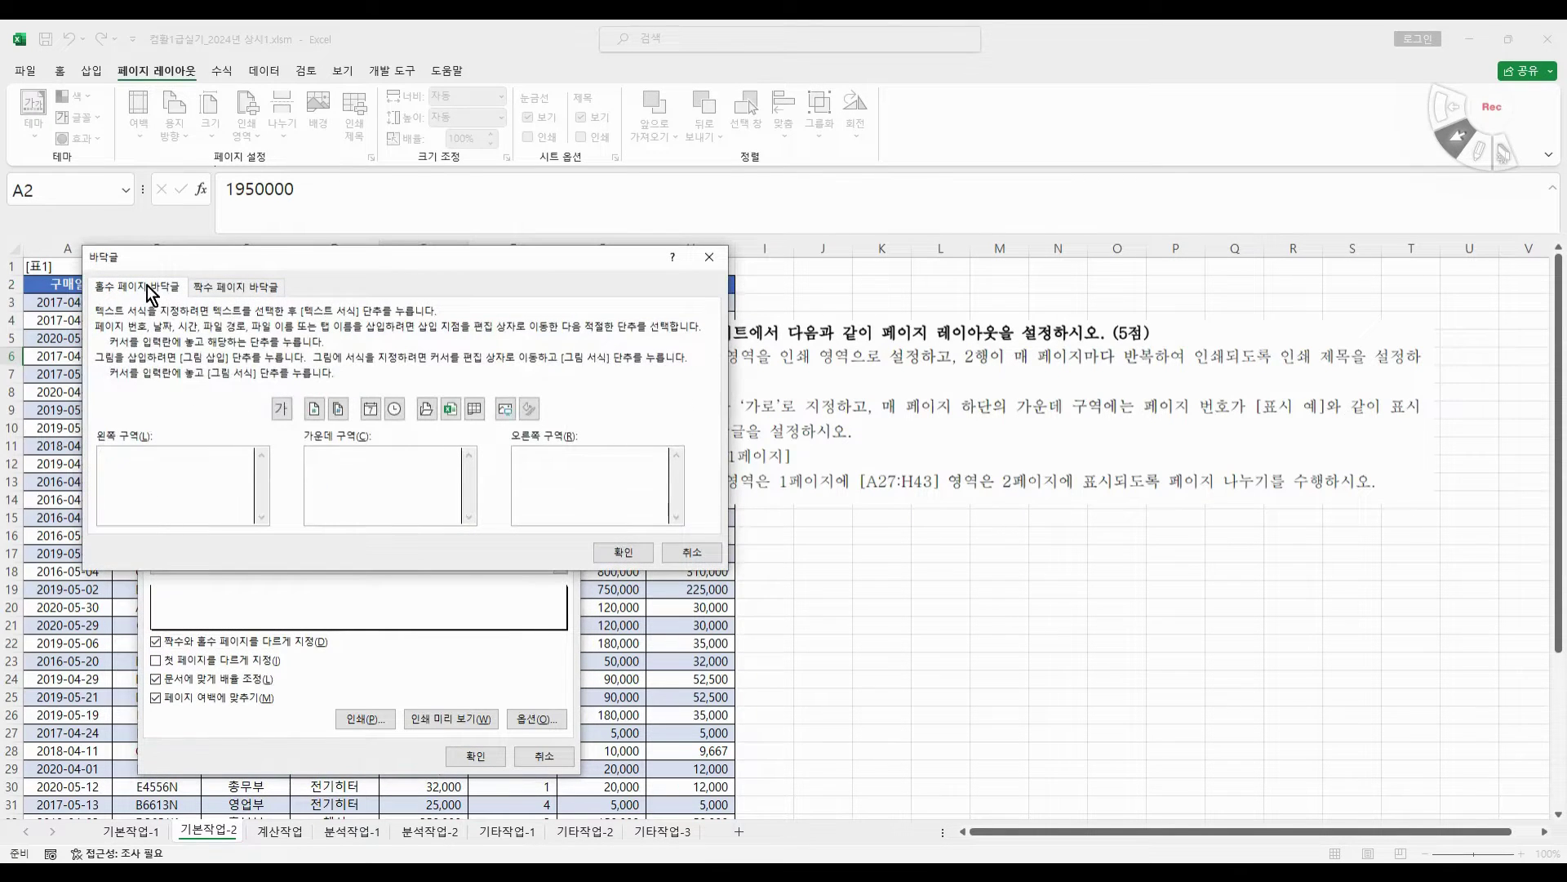
click(269, 286)
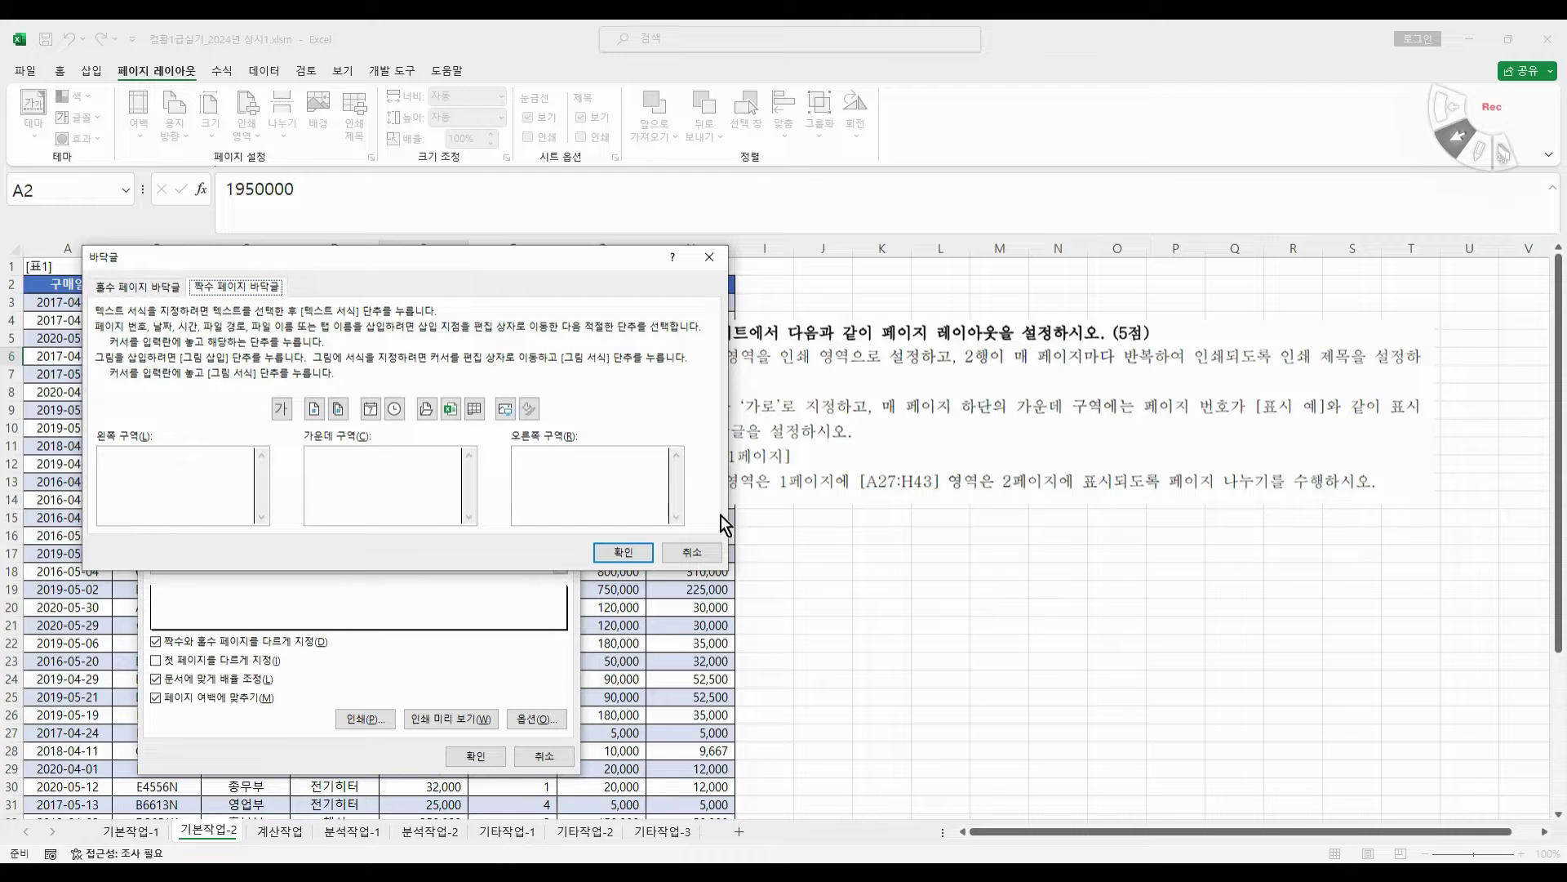
click(691, 552)
click(161, 642)
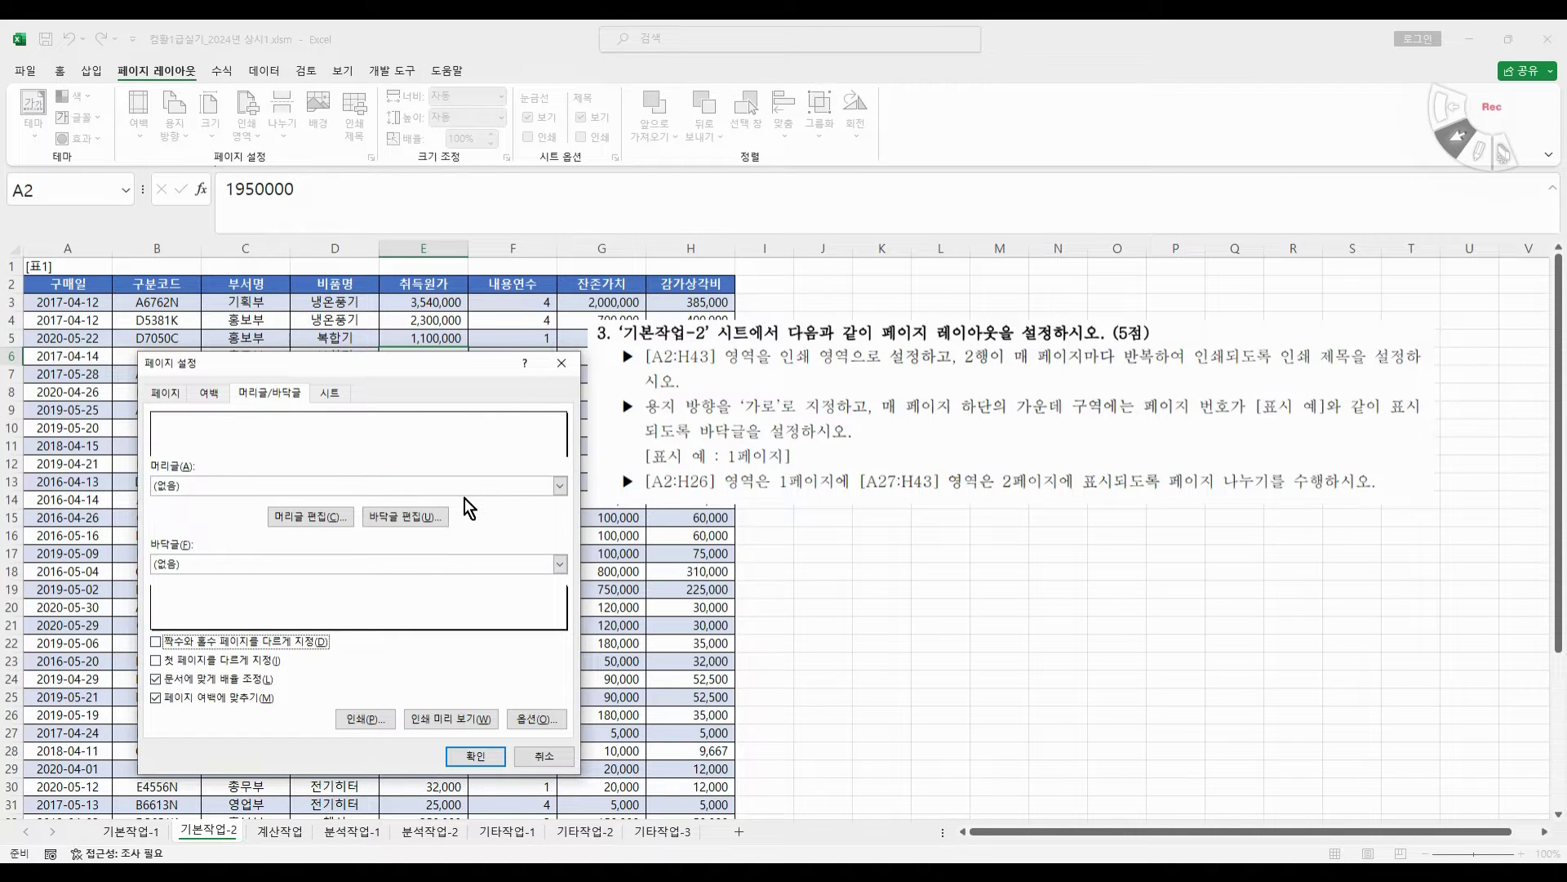
- Add a footer in the centre section (가운데 구역) with the page number followed by 페이지, and apply the page setup
click(417, 516)
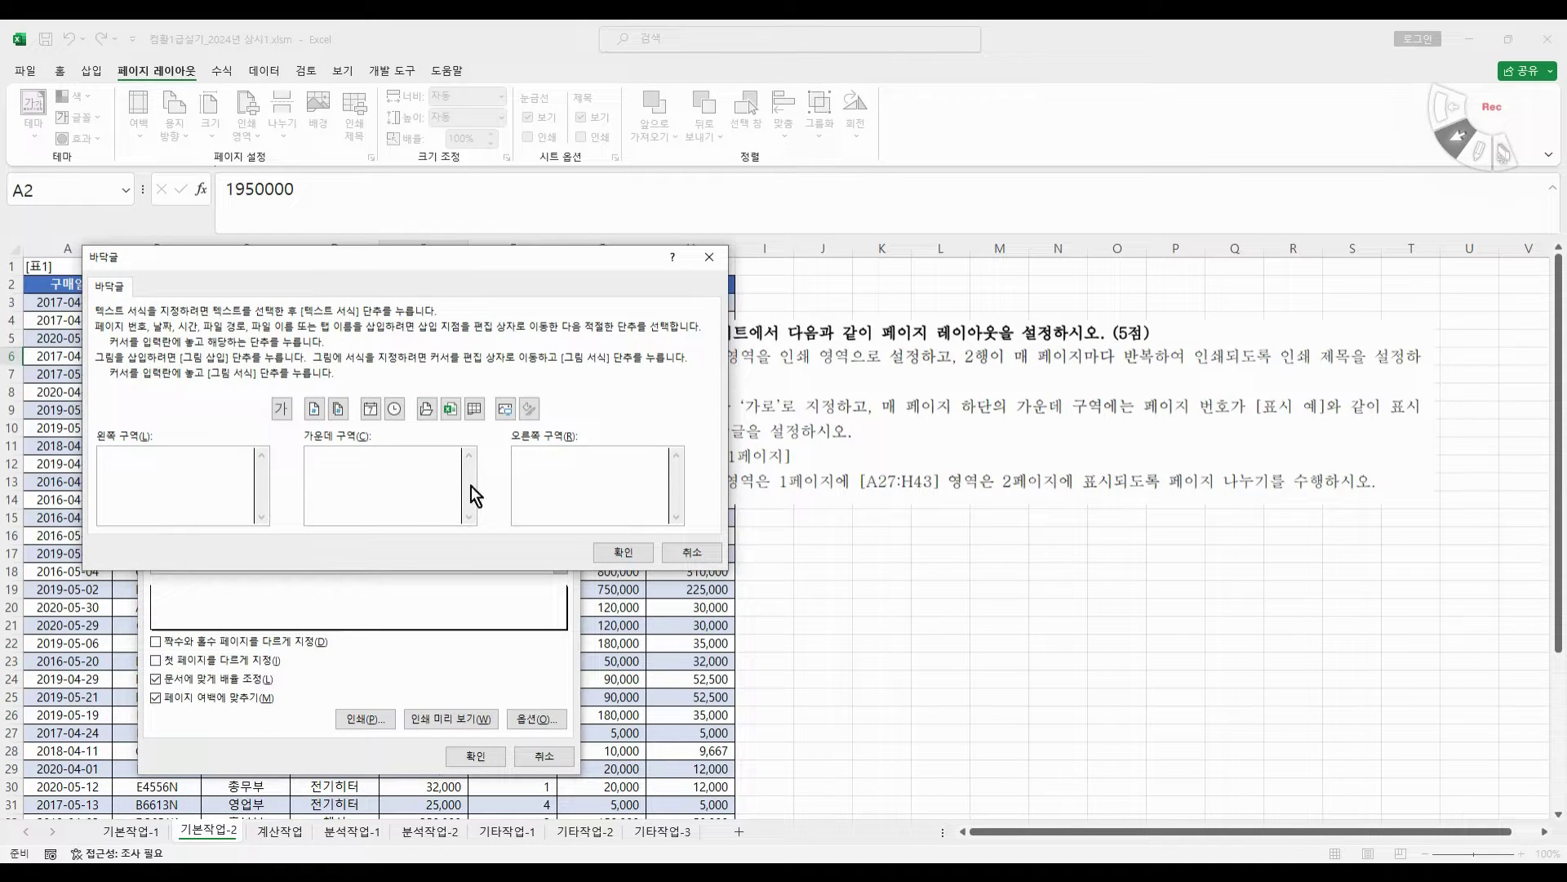
drag(578, 266, 967, 492)
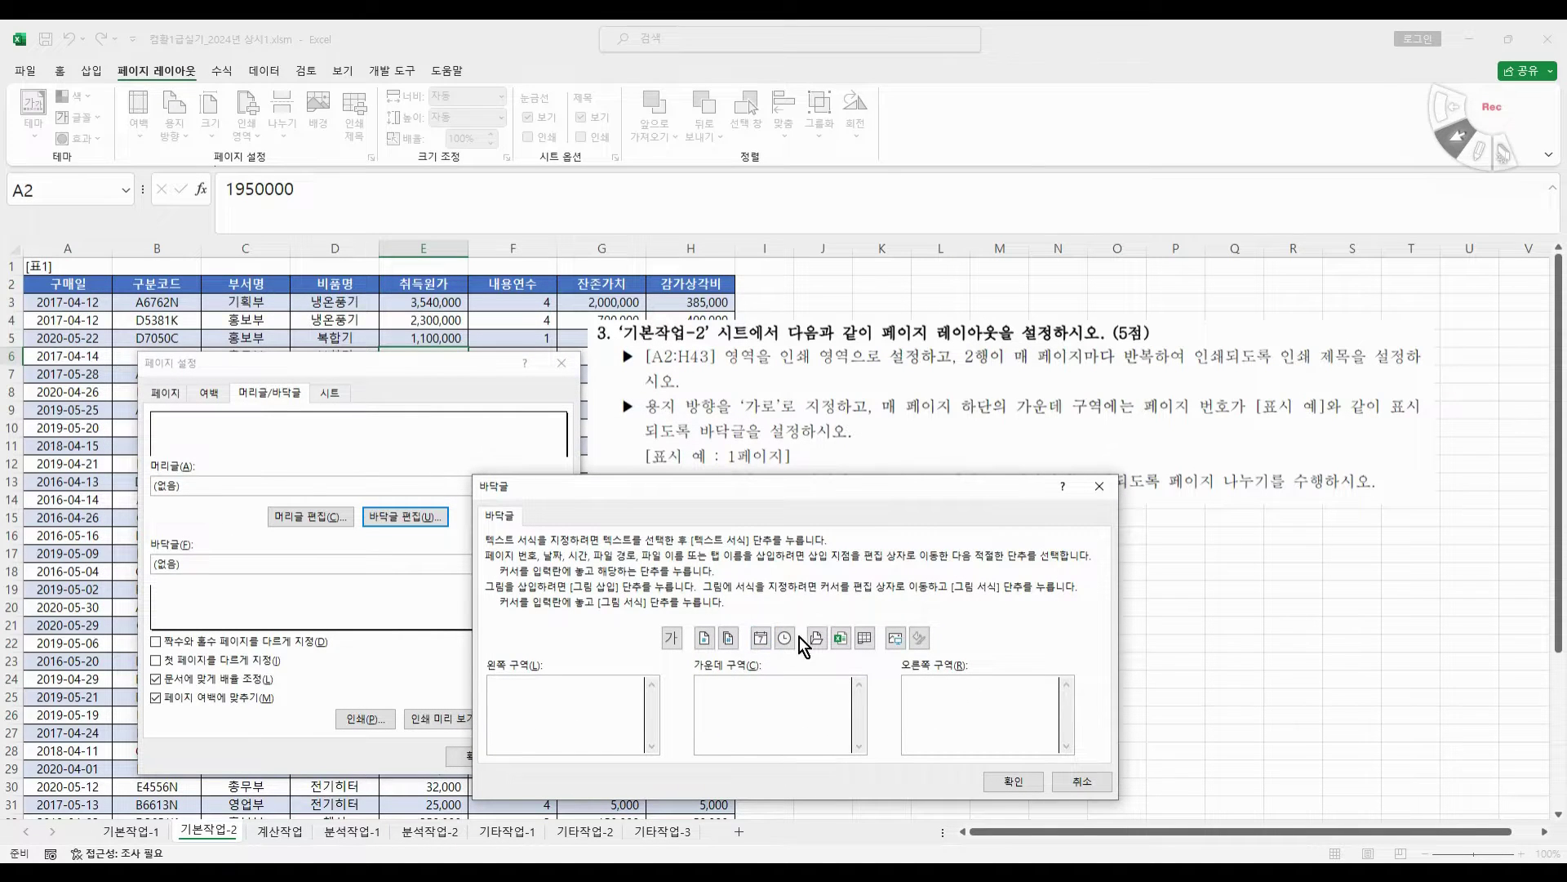
click(704, 638)
text(v)
key(BackSpace)
text(페이지)
click(1012, 781)
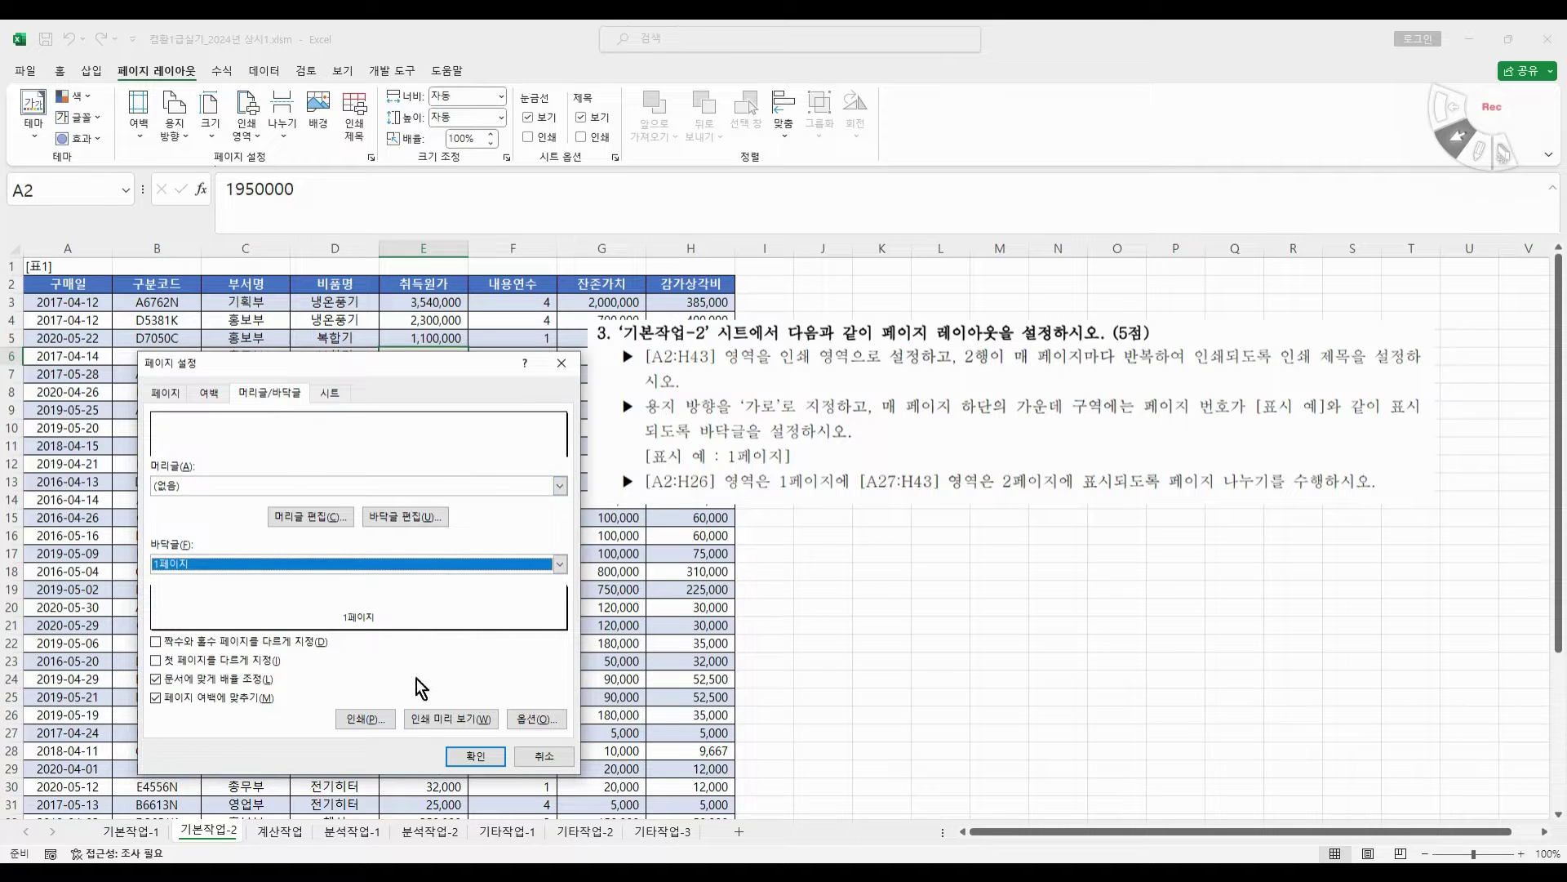
click(472, 757)
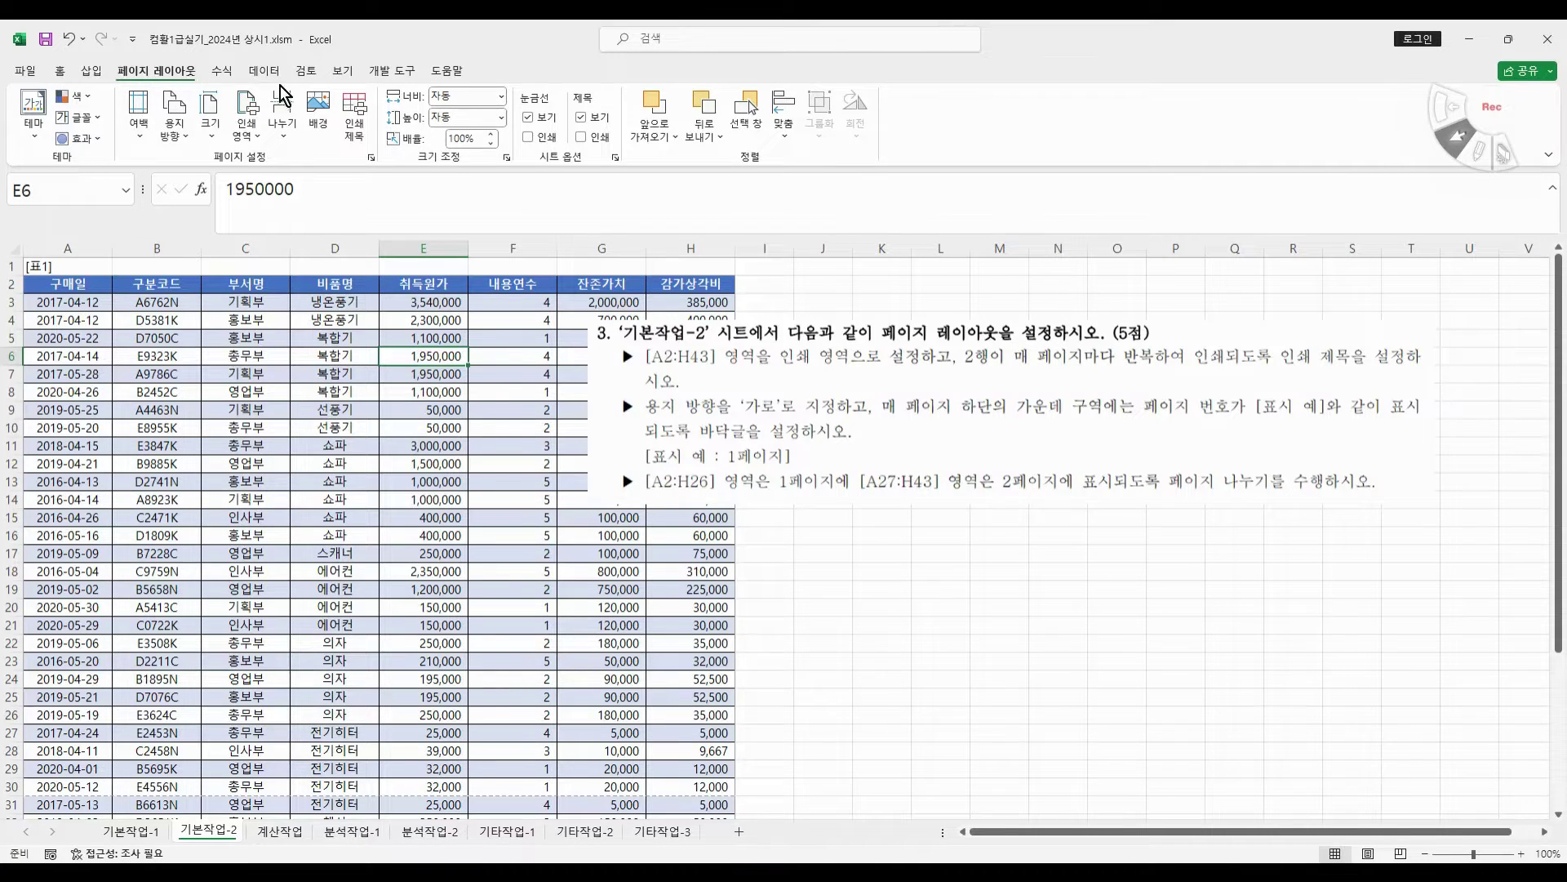
- Look at the automatic page division of 기본작업-2 in page break preview and return to normal view
click(342, 74)
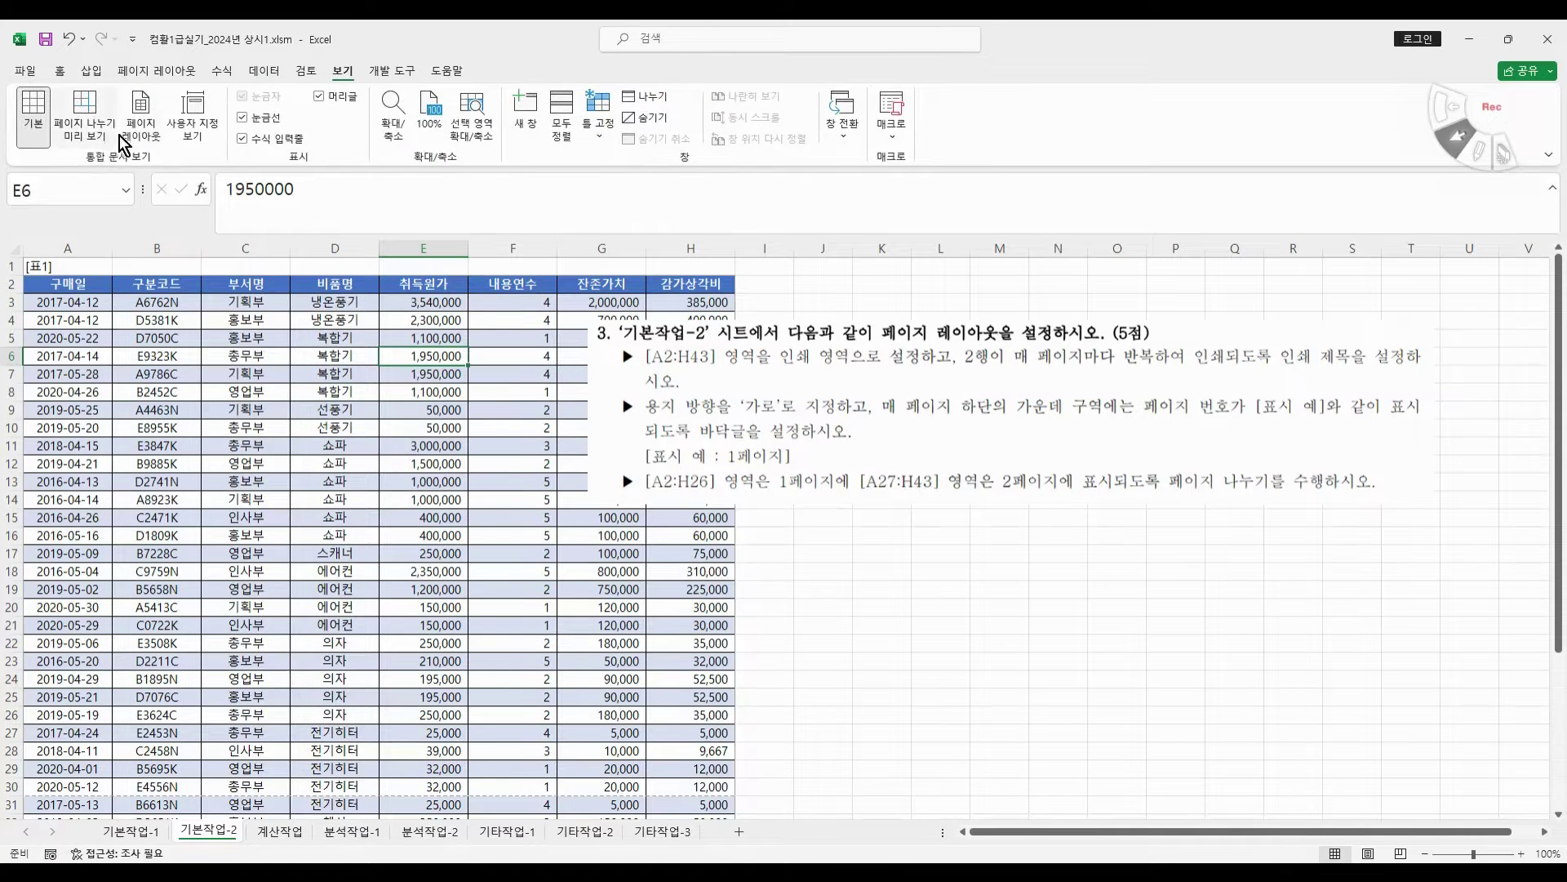
click(93, 130)
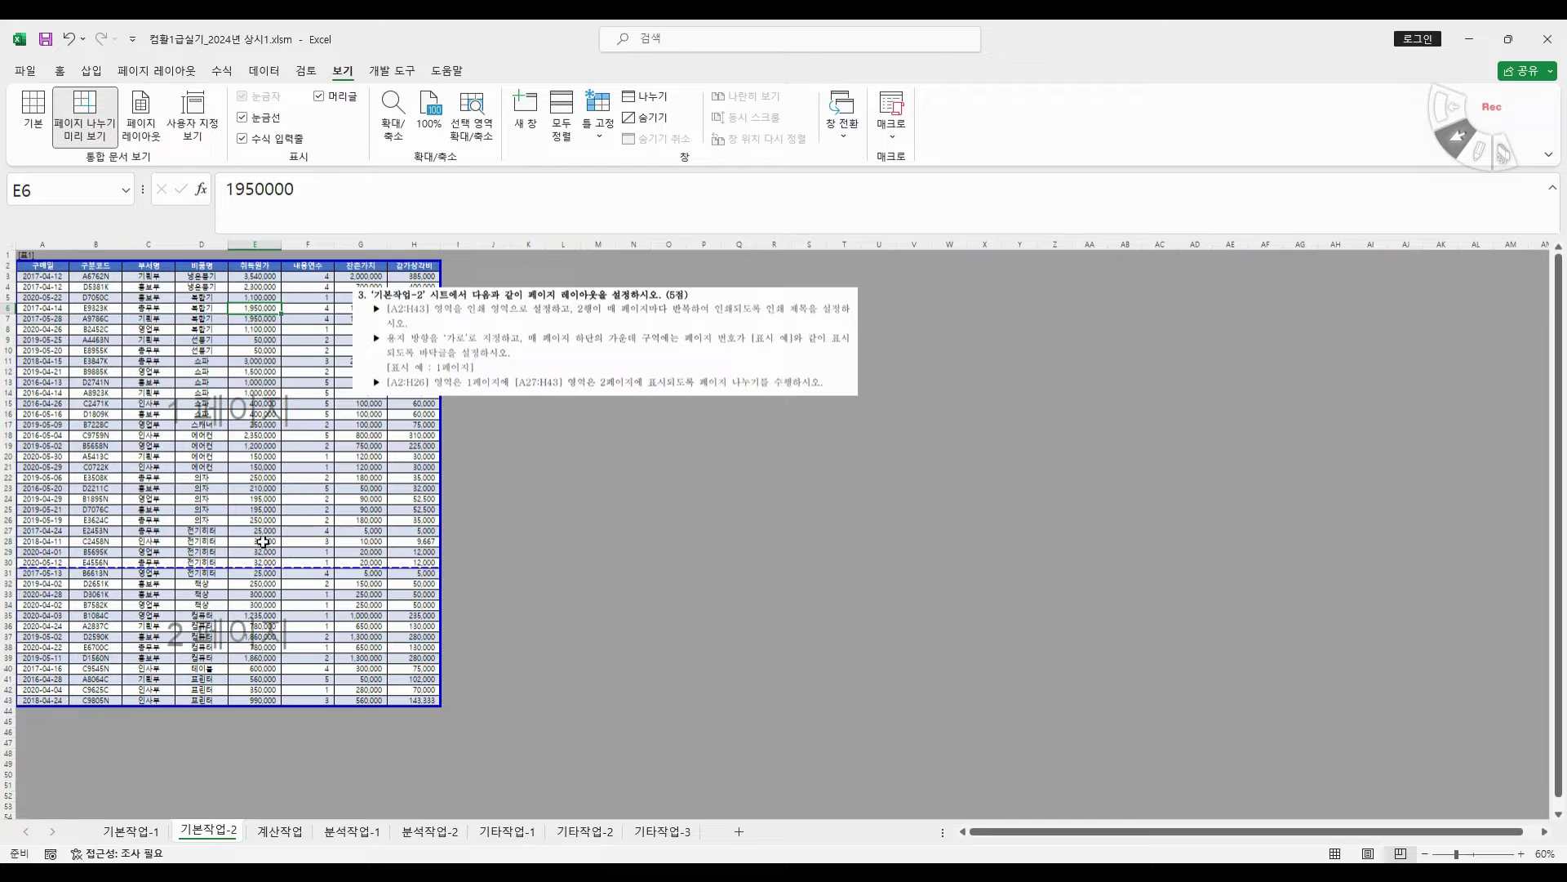
click(33, 118)
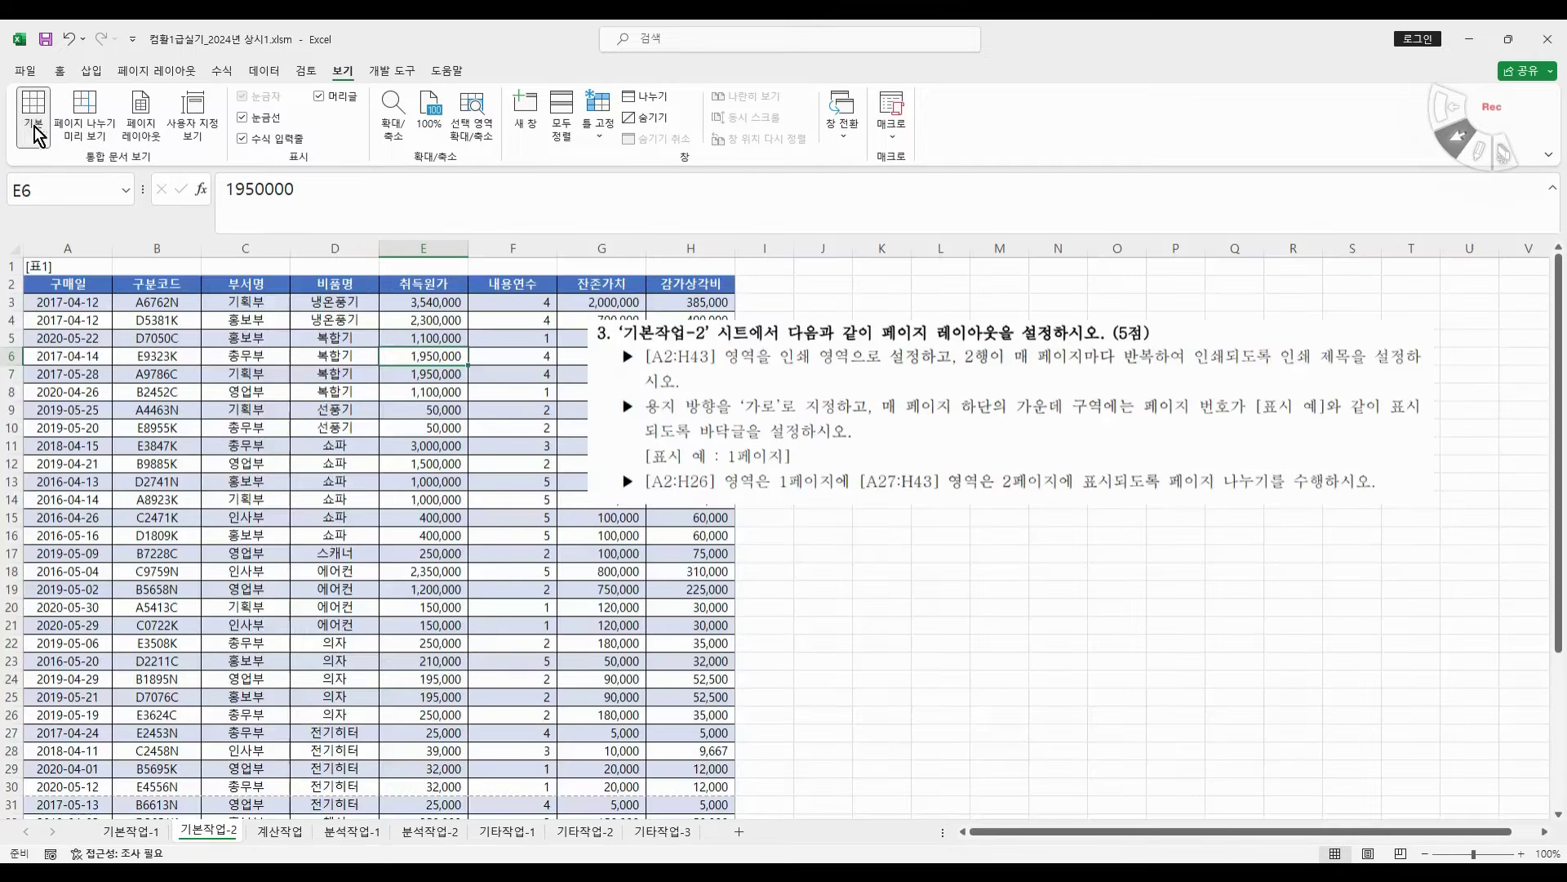
- Insert a page break at cell A27 so that A27:H43 starts on the second page
scroll(184, 603, down, 2)
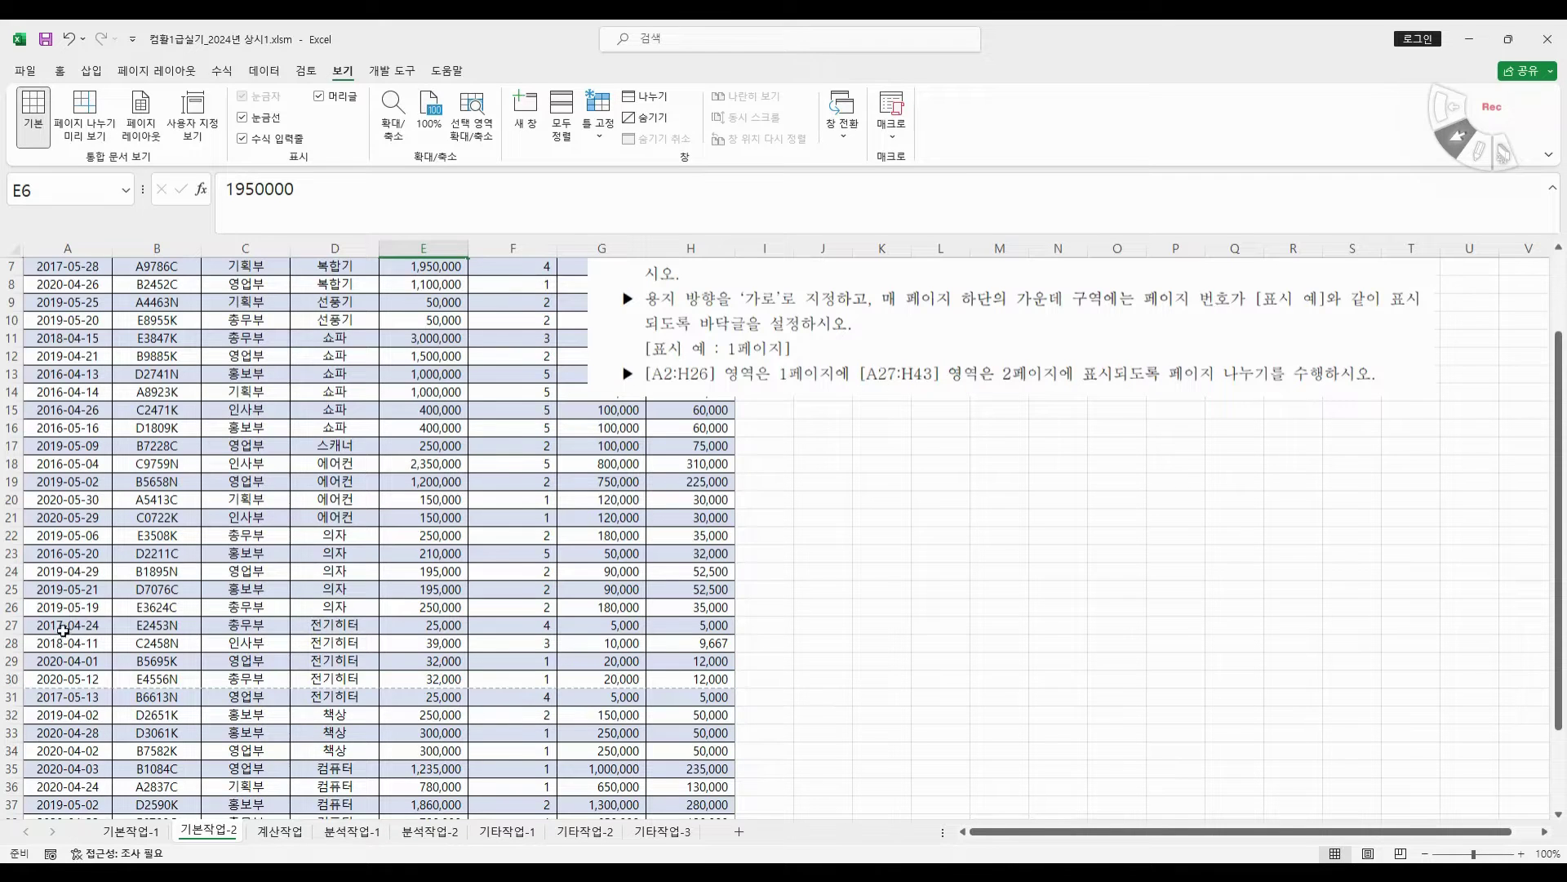
click(63, 627)
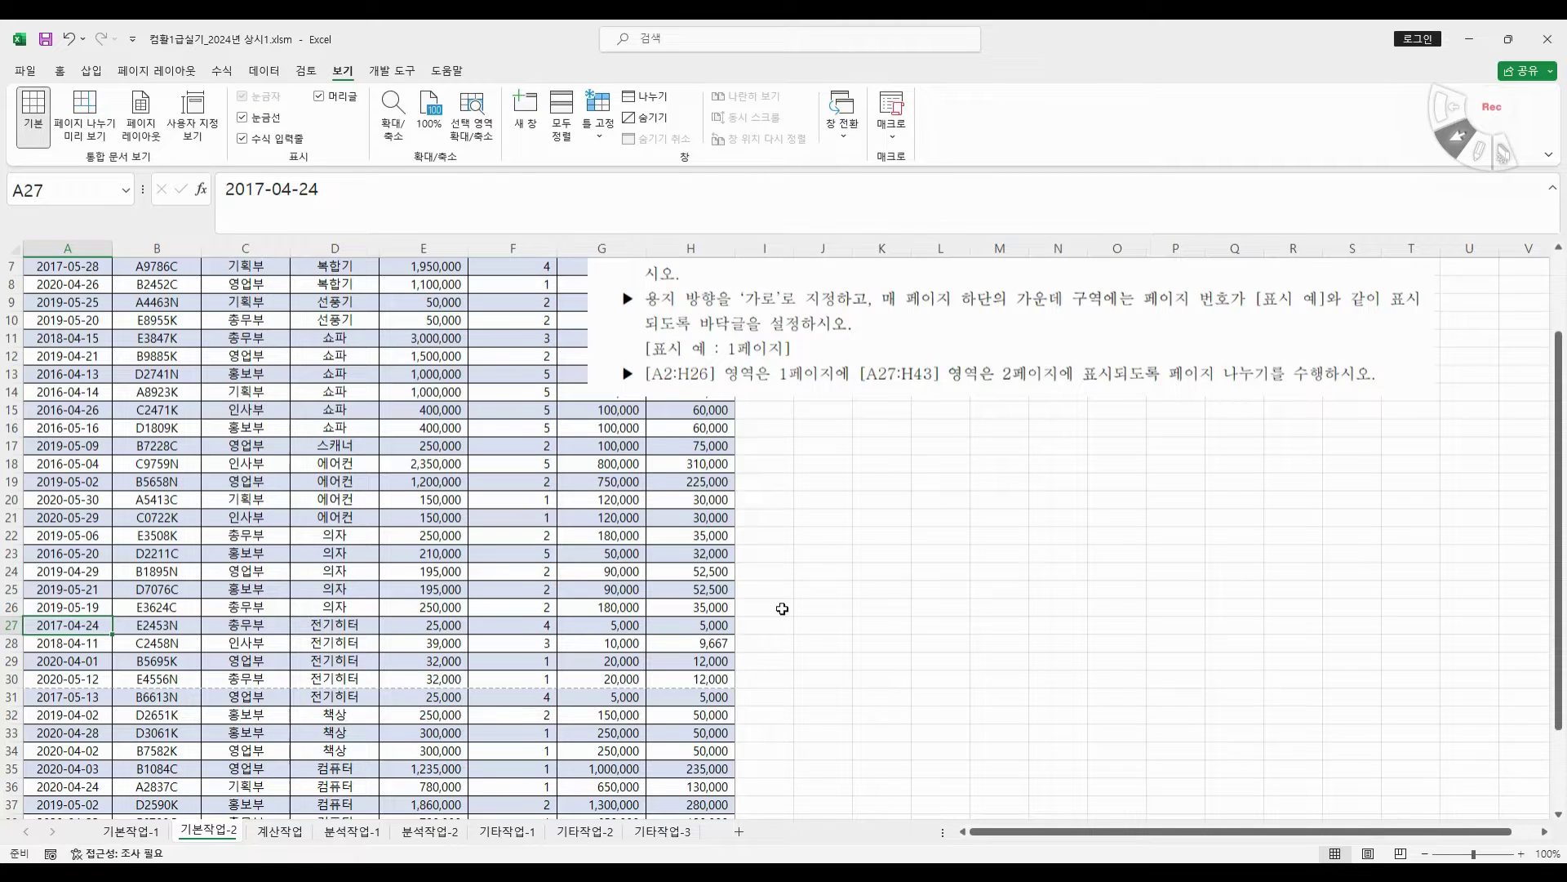
click(163, 74)
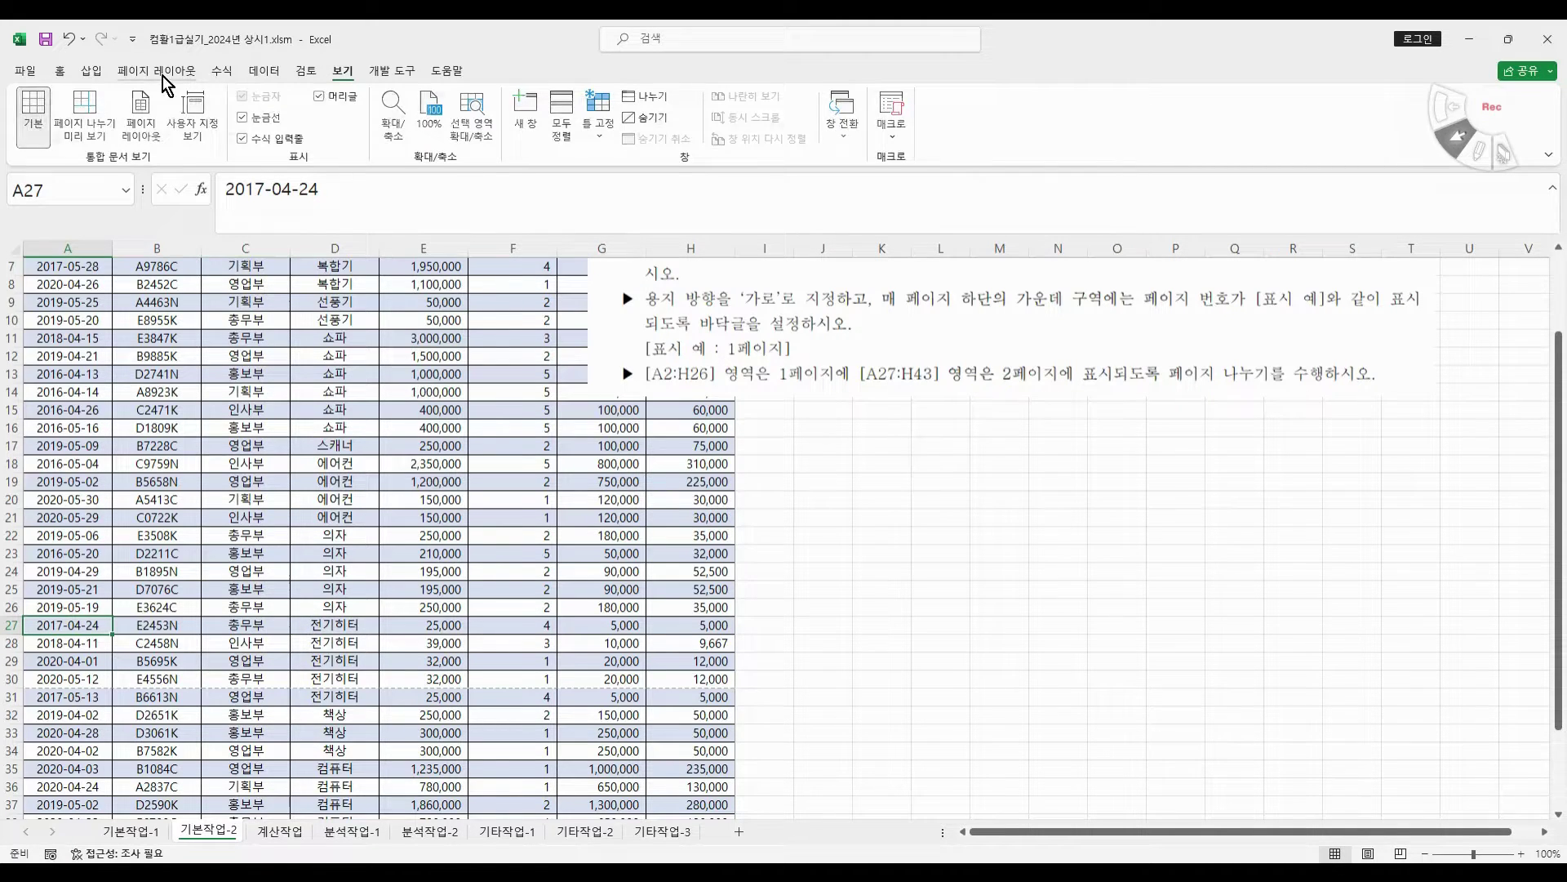
click(284, 122)
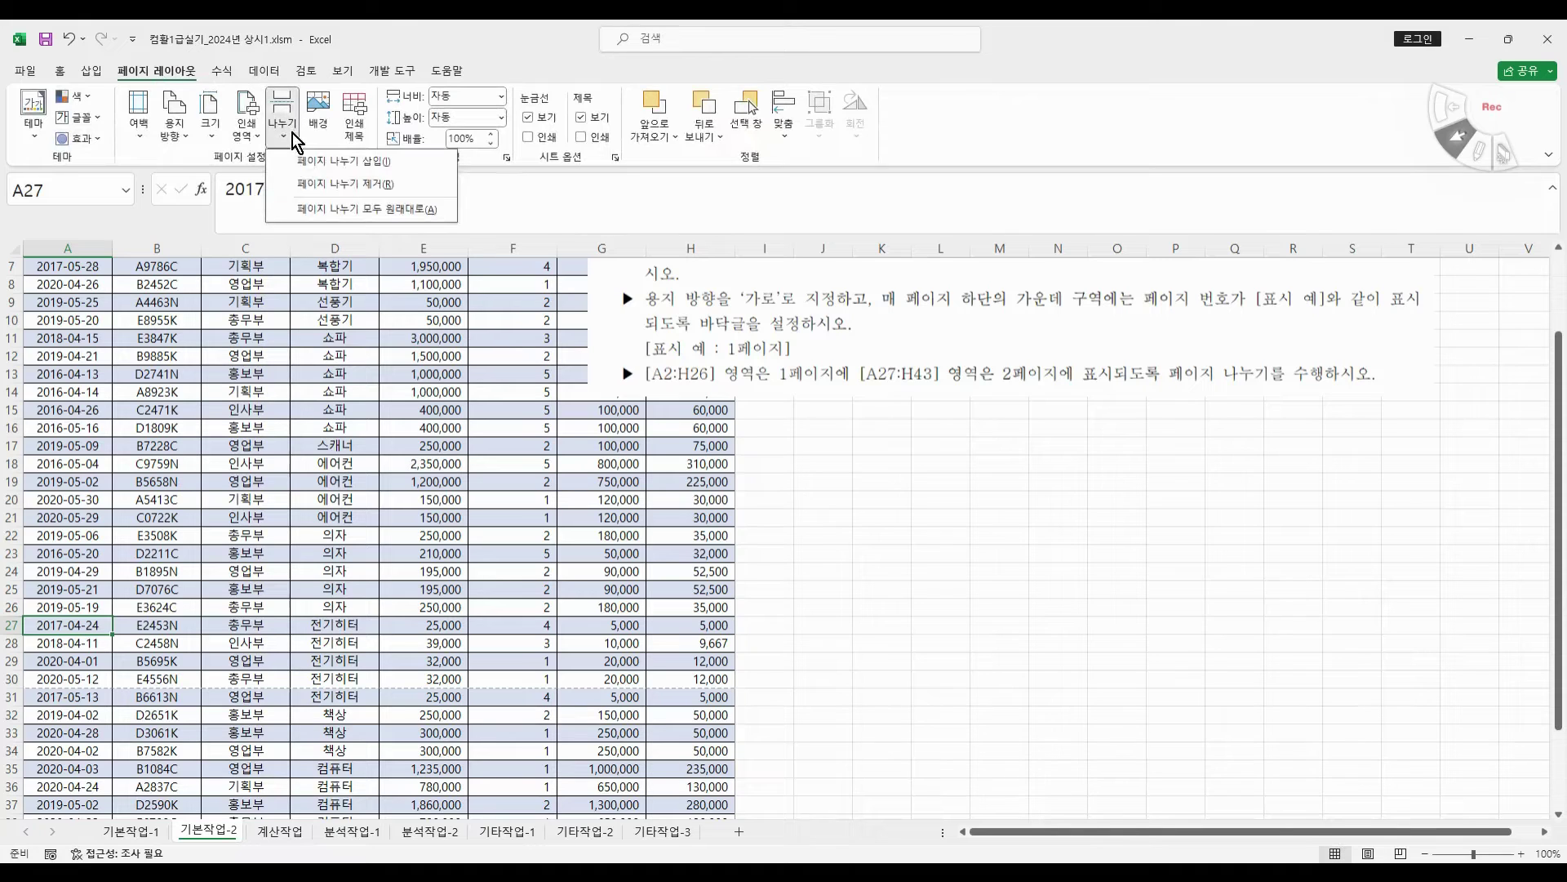
click(318, 163)
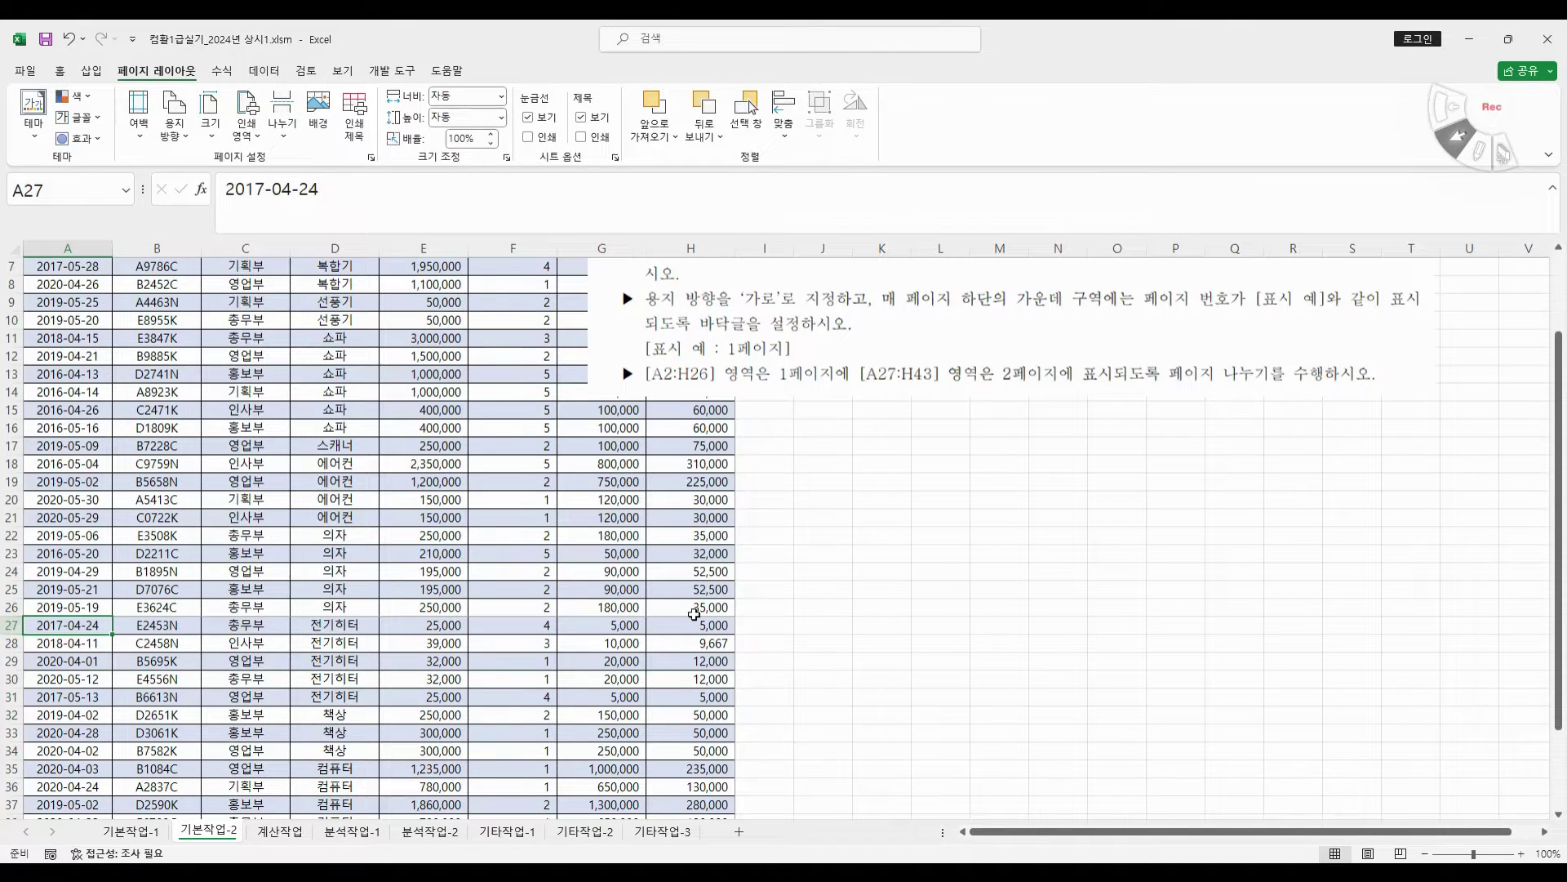
- Check the page division in page break preview, and the repeated title row and footer in the print preview
click(342, 76)
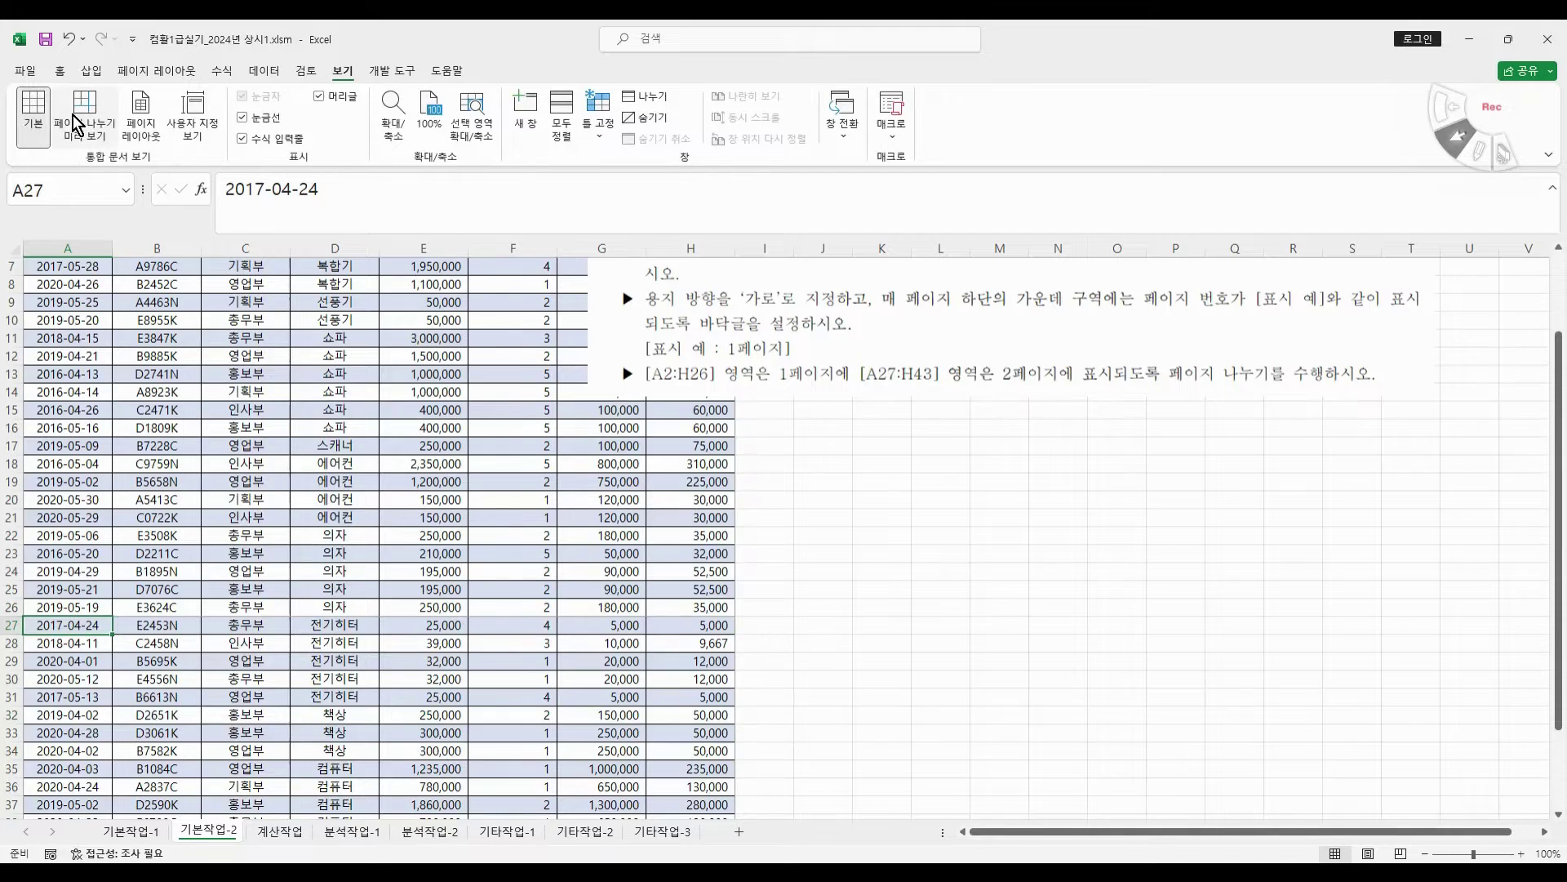
click(75, 118)
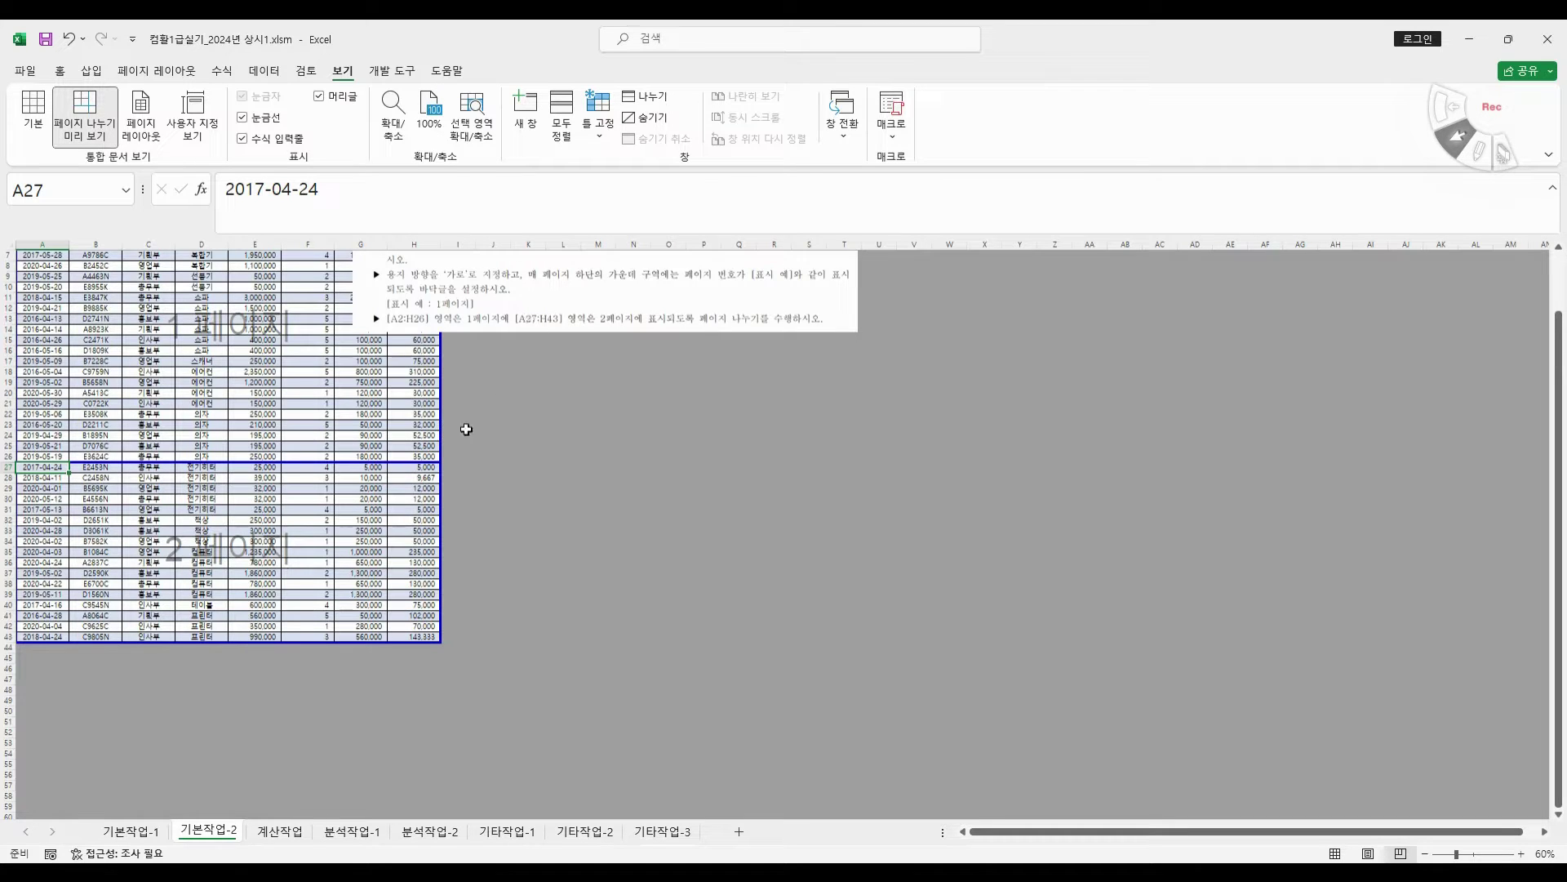
click(29, 124)
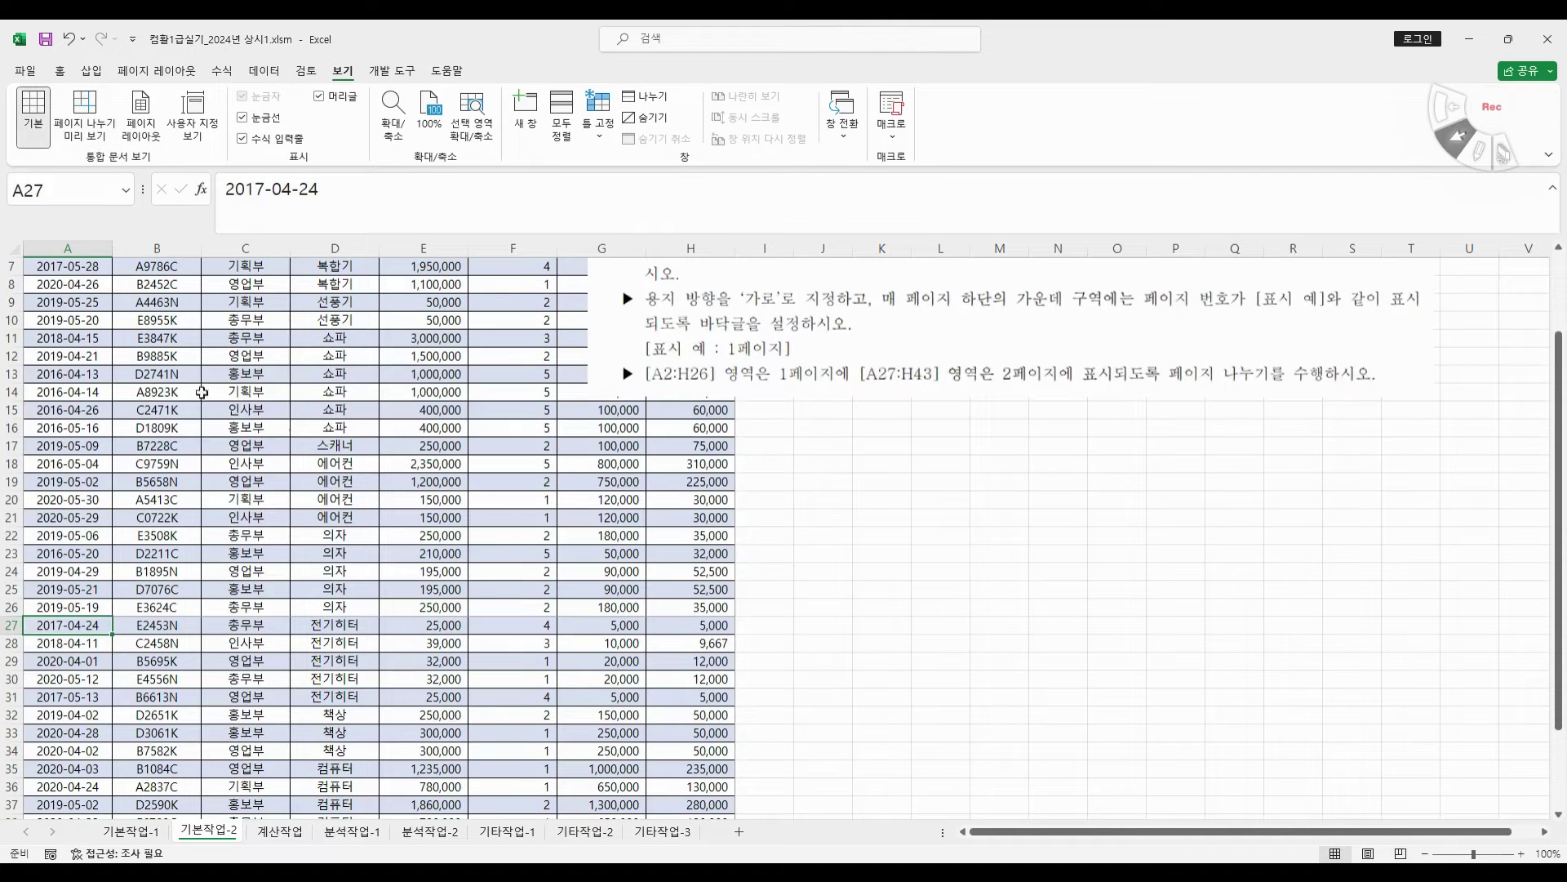
click(36, 71)
click(49, 422)
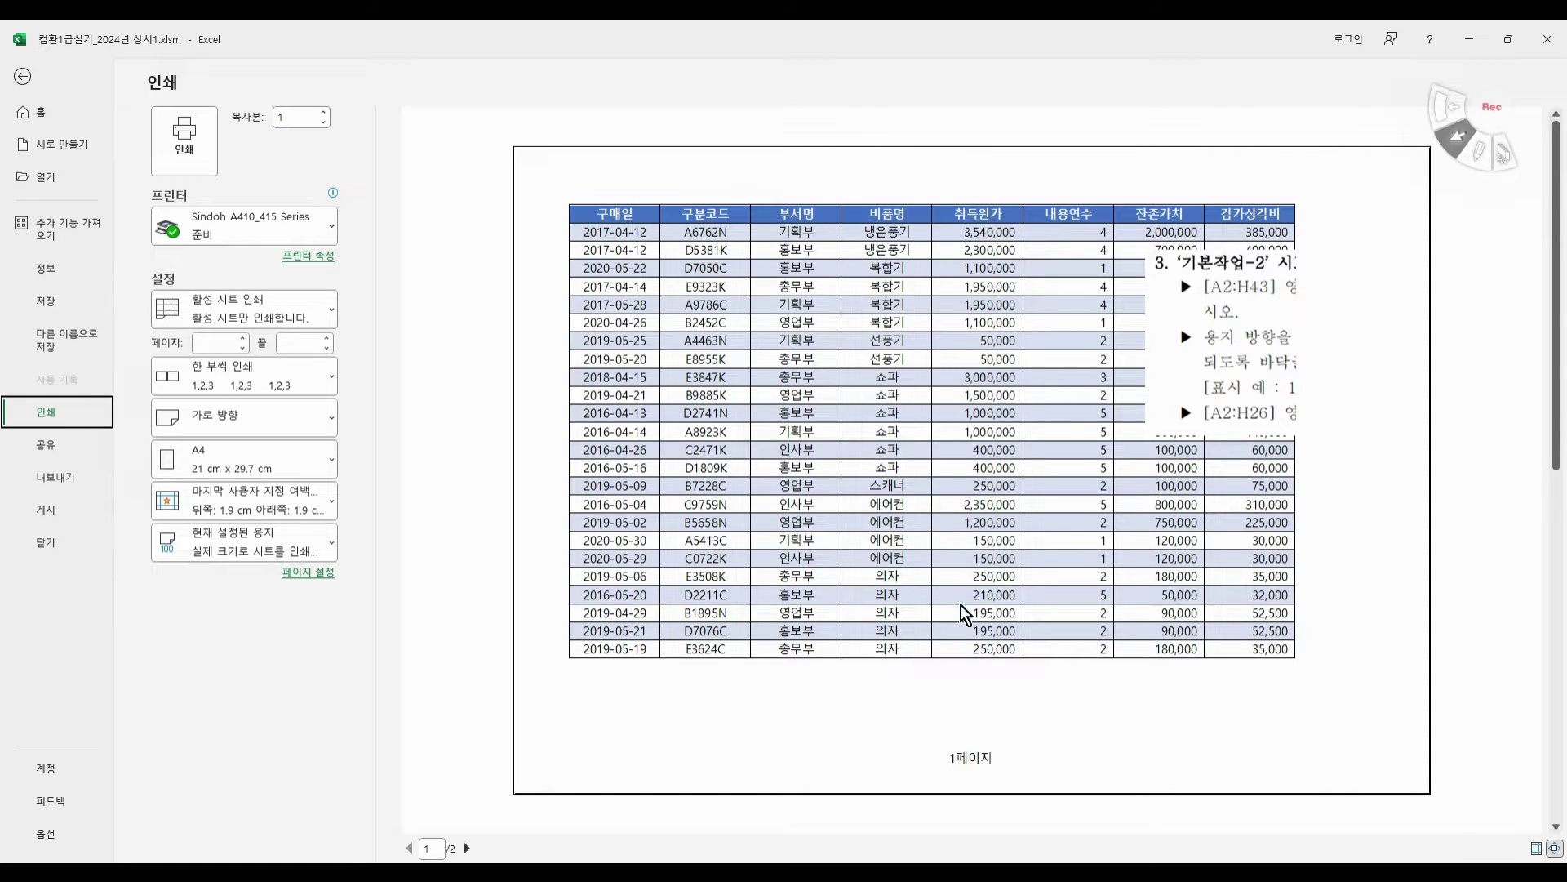
click(22, 77)
- Save the workbook and move the instructions picture clear of the table on 기본작업-2
scroll(794, 519, up, 2)
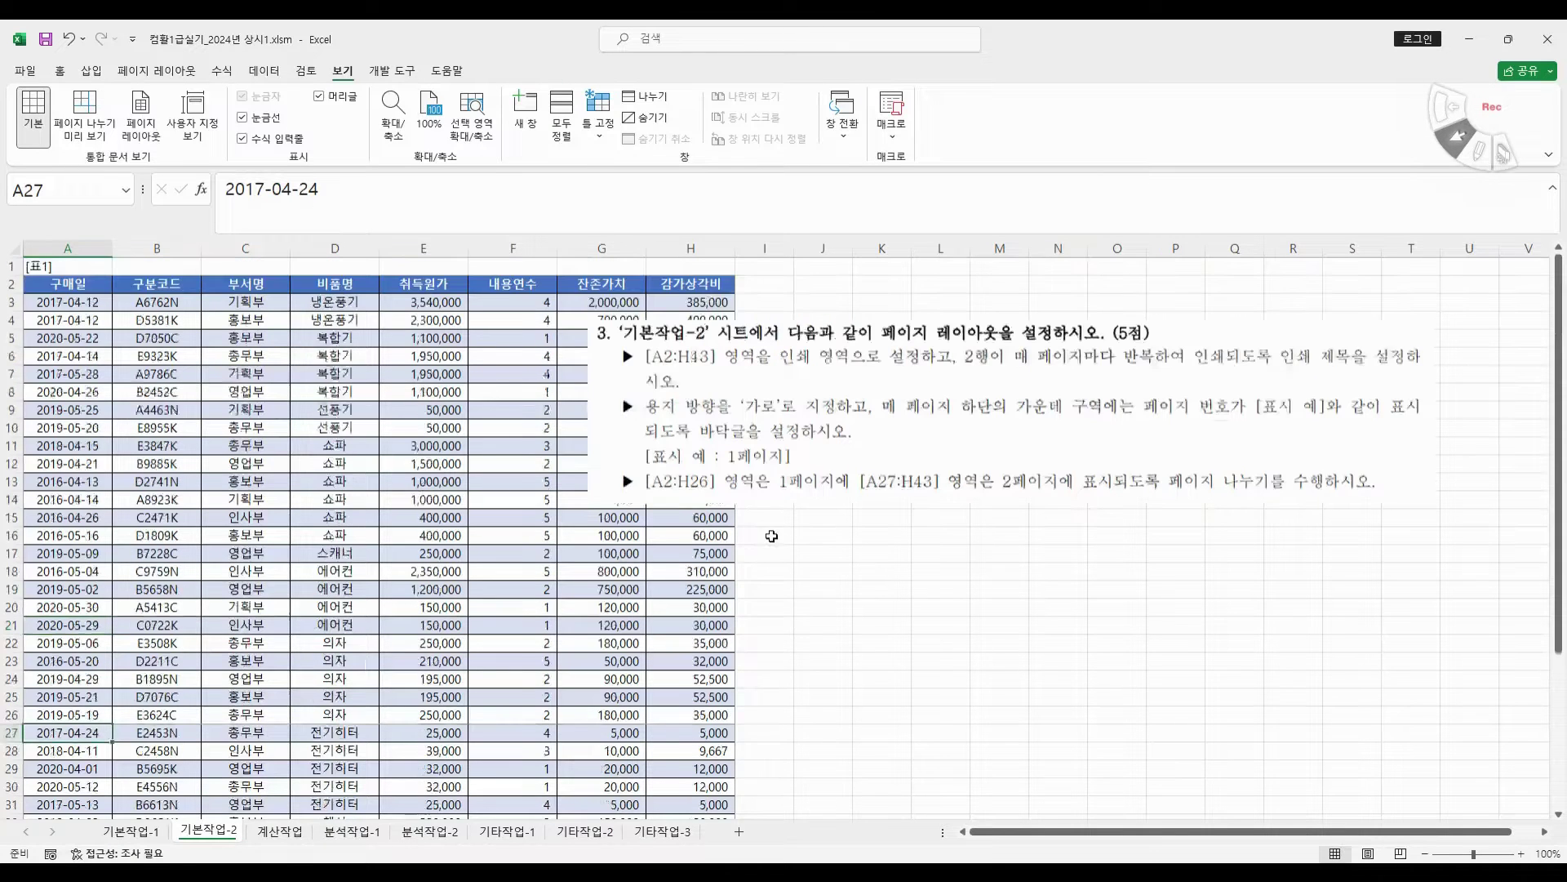
click(46, 40)
drag(826, 456, 994, 437)
click(764, 642)
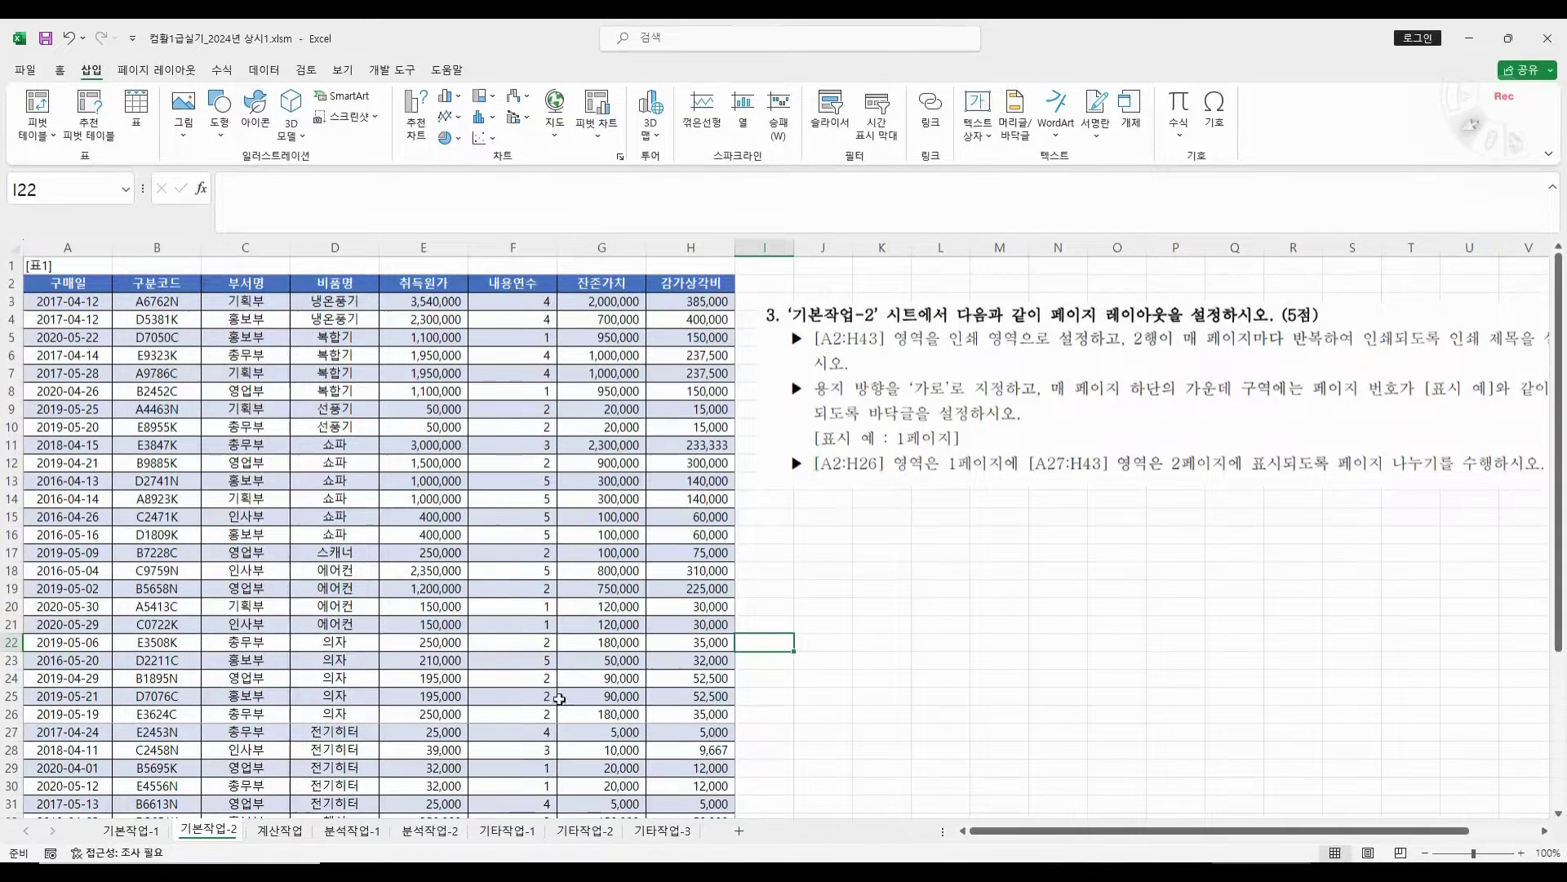
- On sheet 분석작업-1, move the pivot table picture aside to compare it with the one beneath, and place it back over it
click(350, 834)
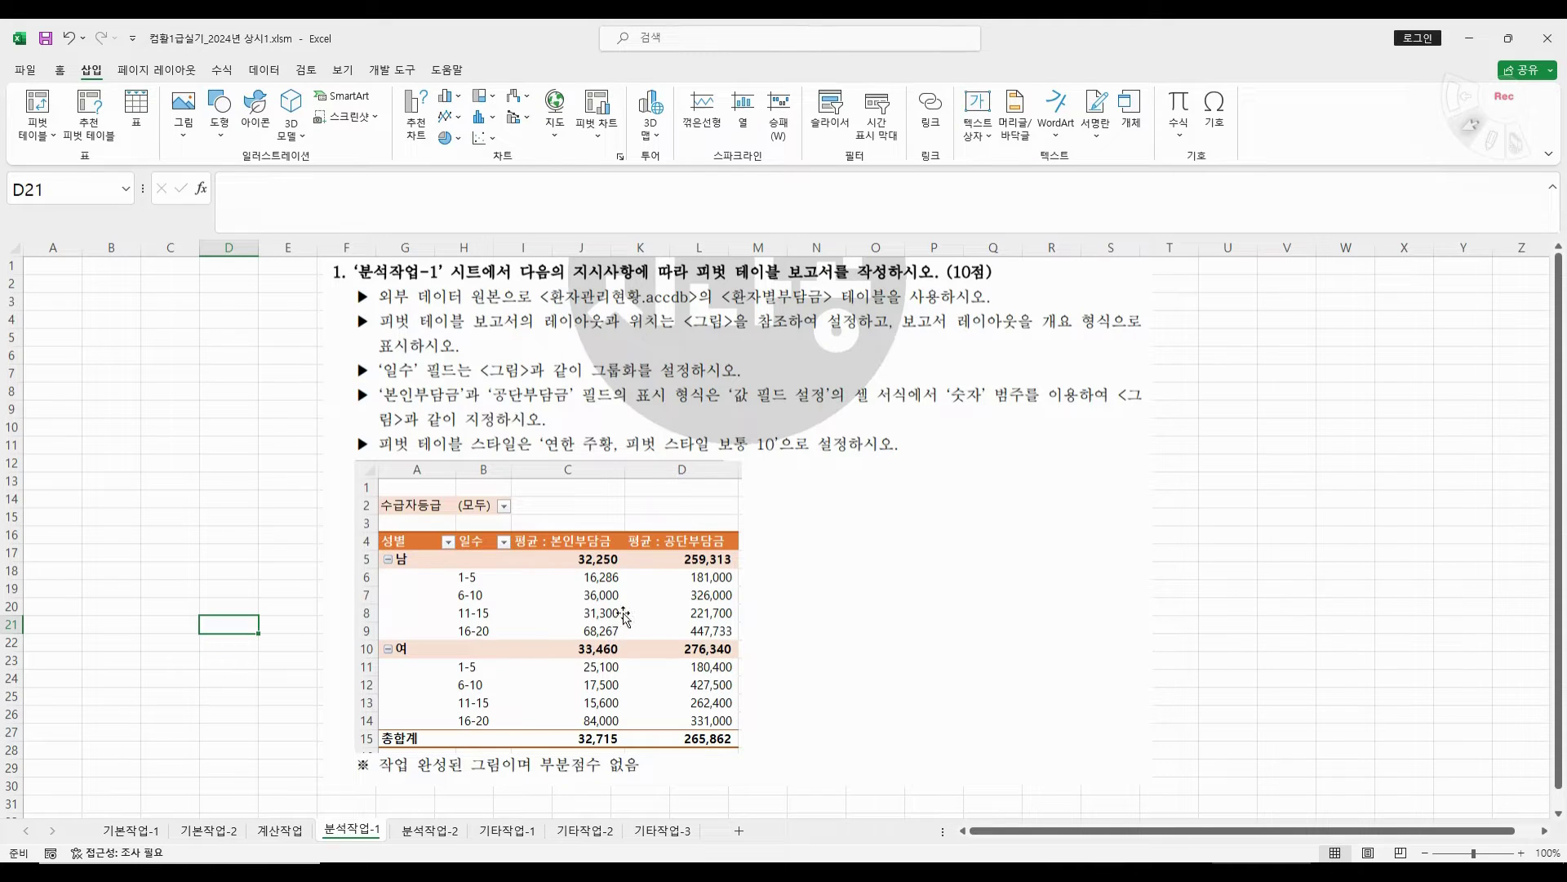
click(830, 591)
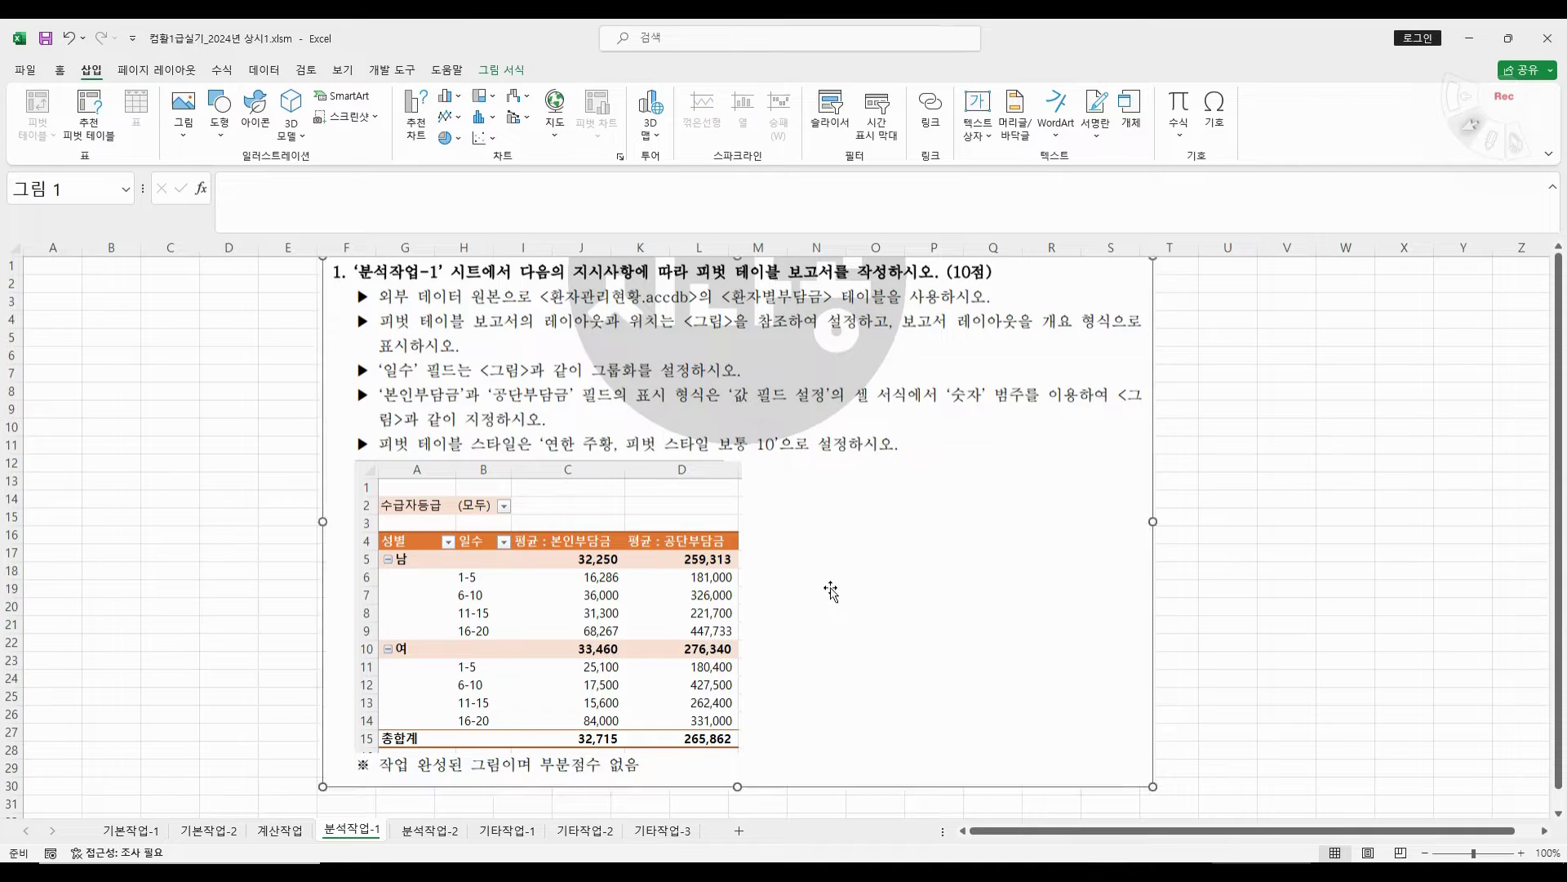
click(614, 596)
drag(592, 595, 1014, 587)
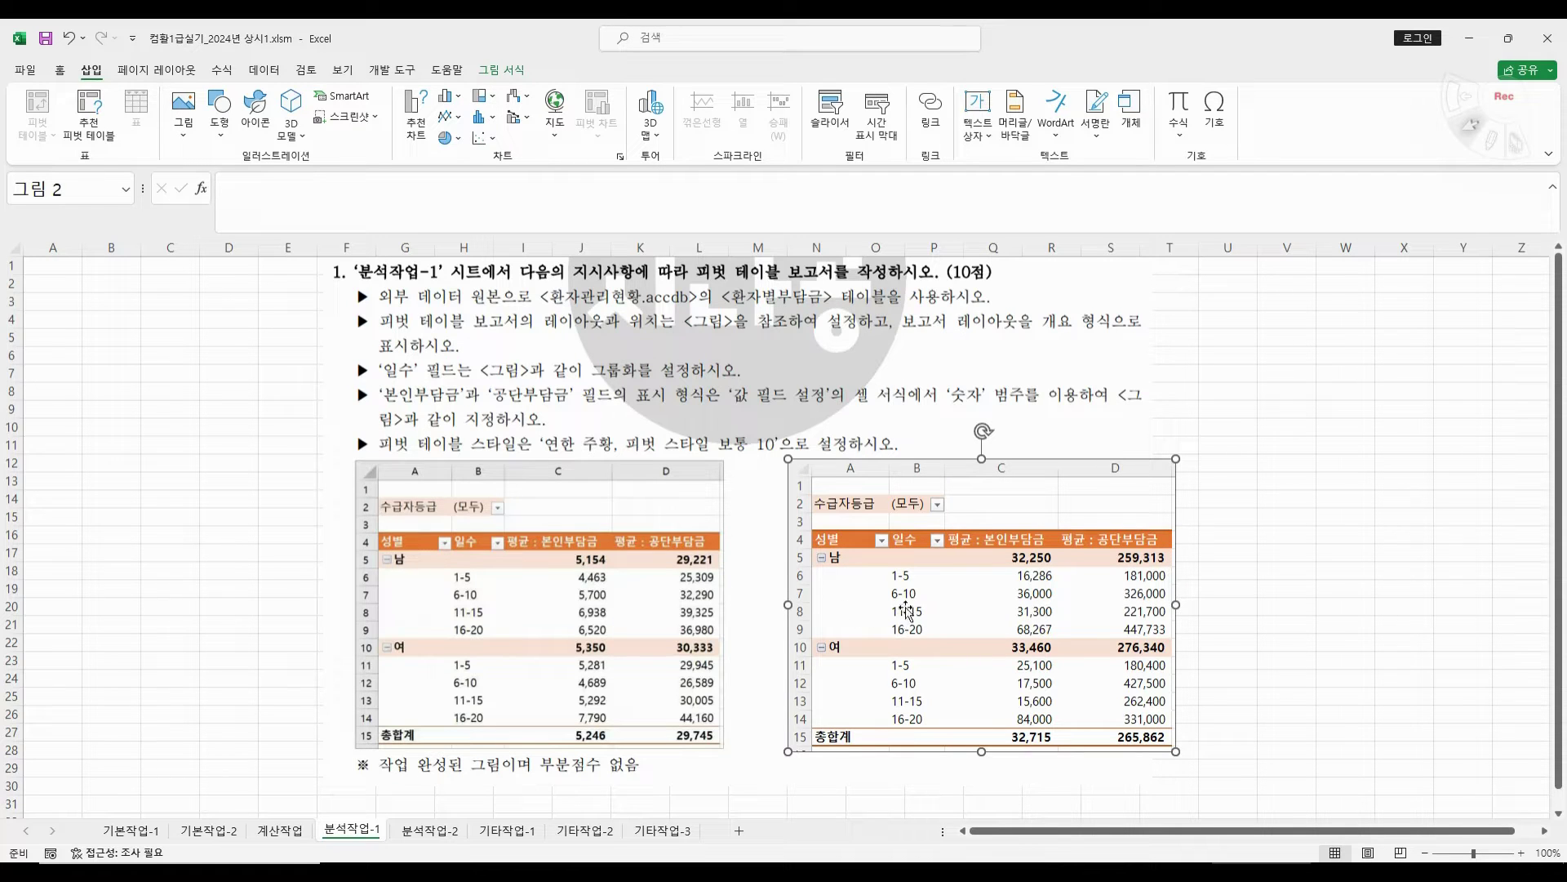
mouse_move(906, 610)
mouse_down()
mouse_move(469, 611)
mouse_move(889, 611)
mouse_up()
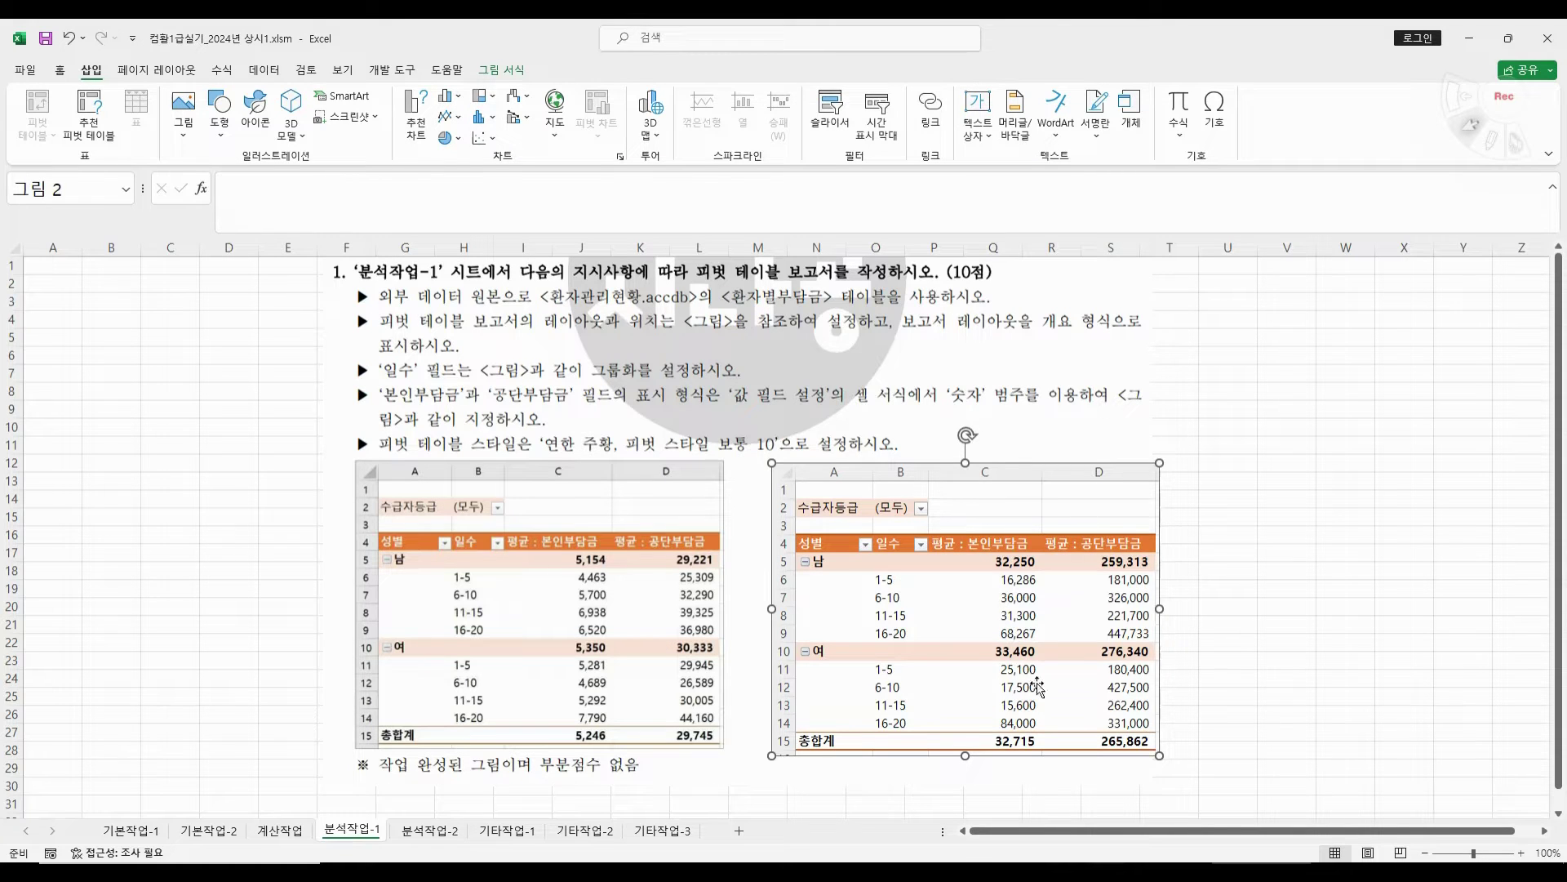
drag(1093, 641, 625, 648)
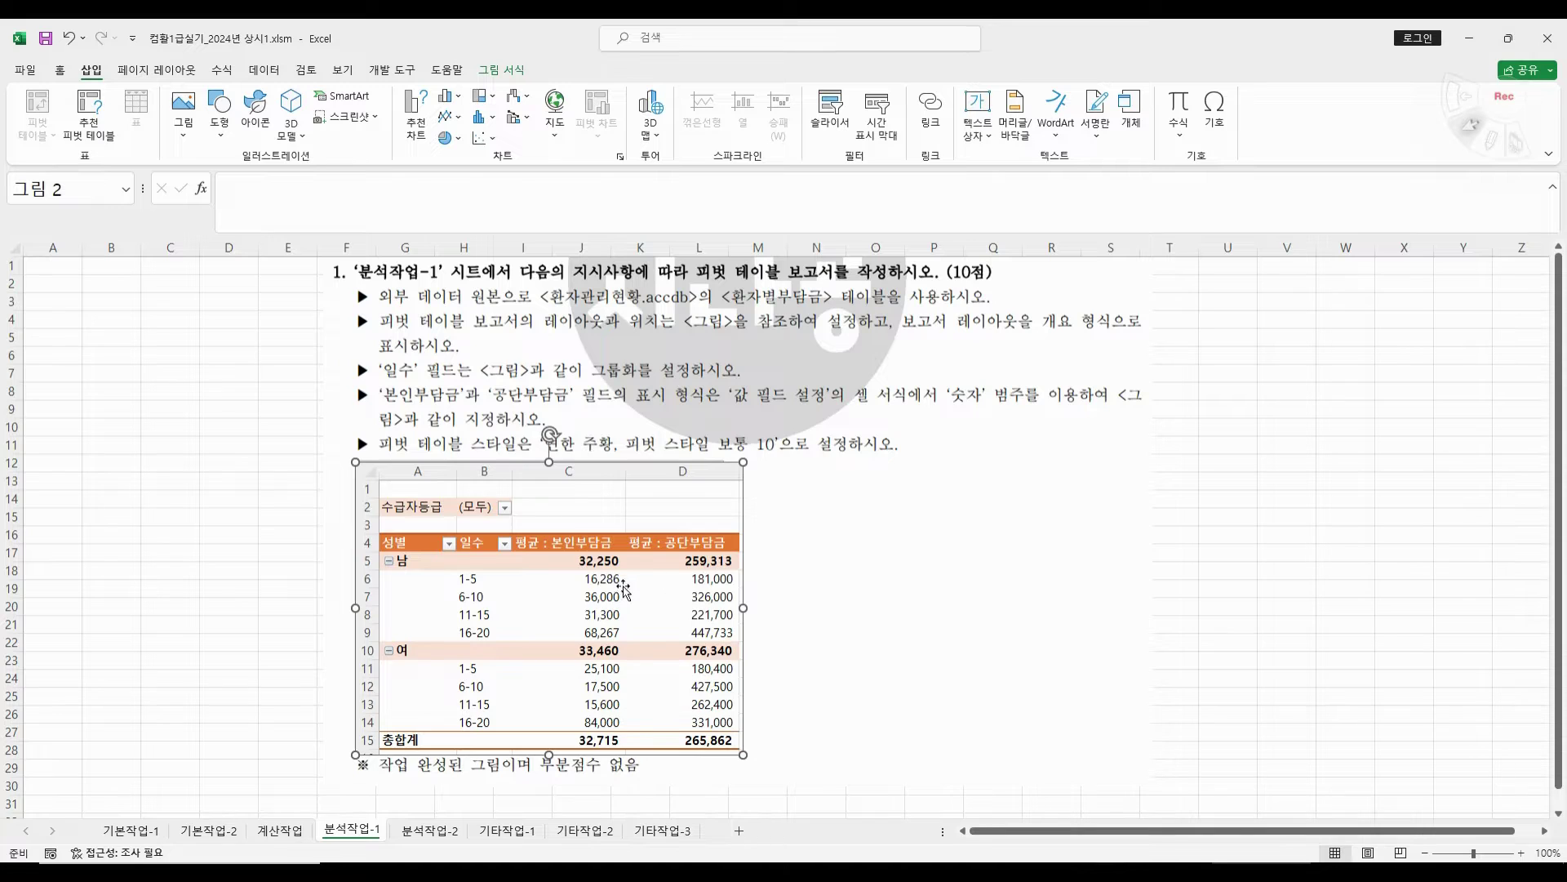
drag(622, 590, 520, 582)
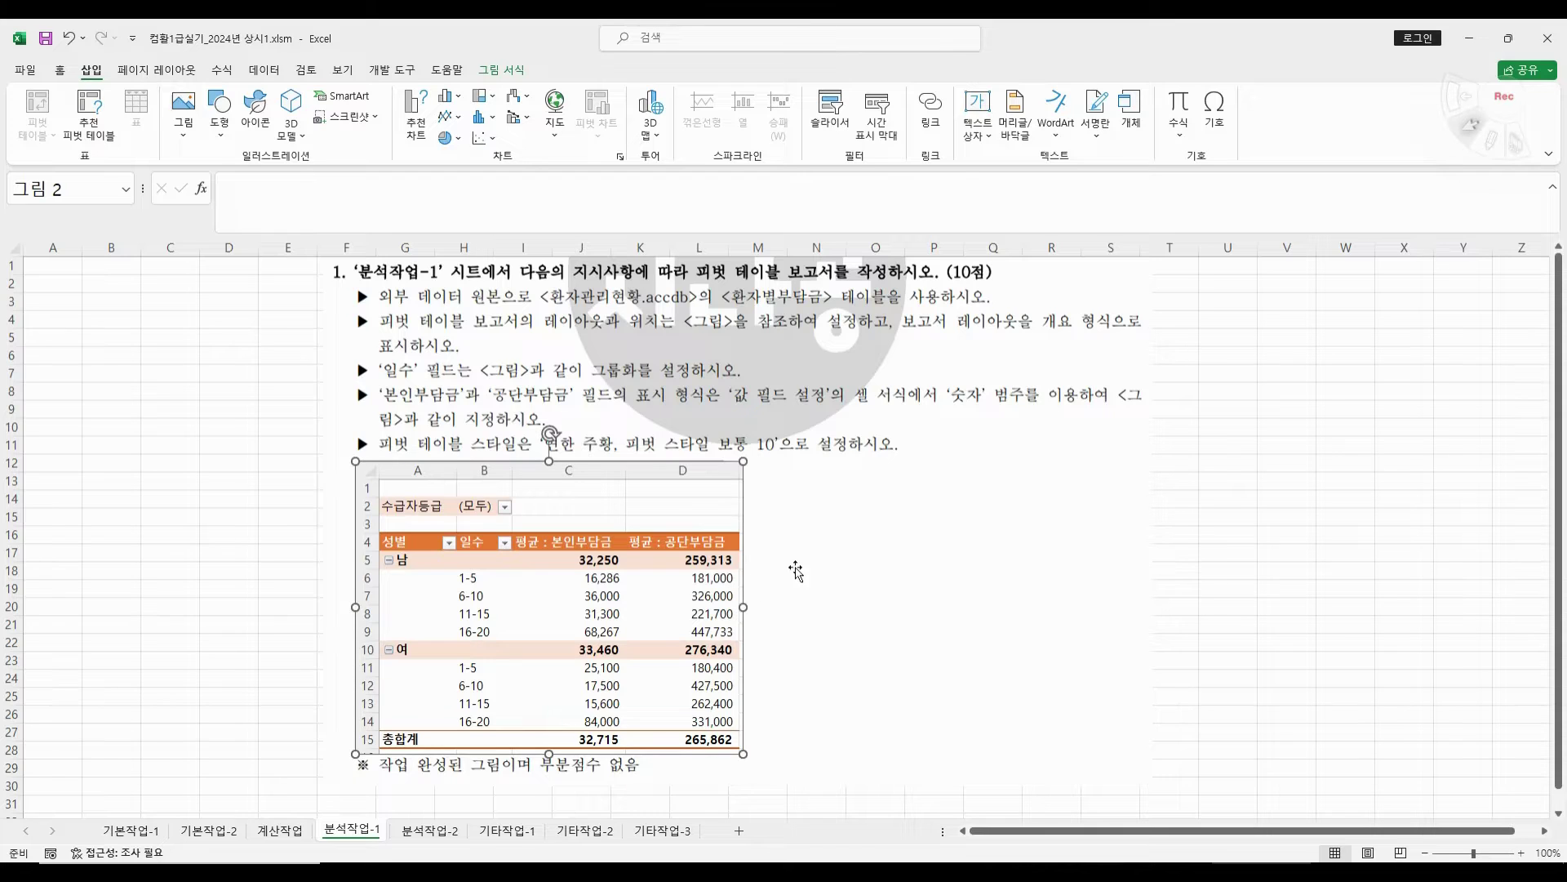
click(263, 444)
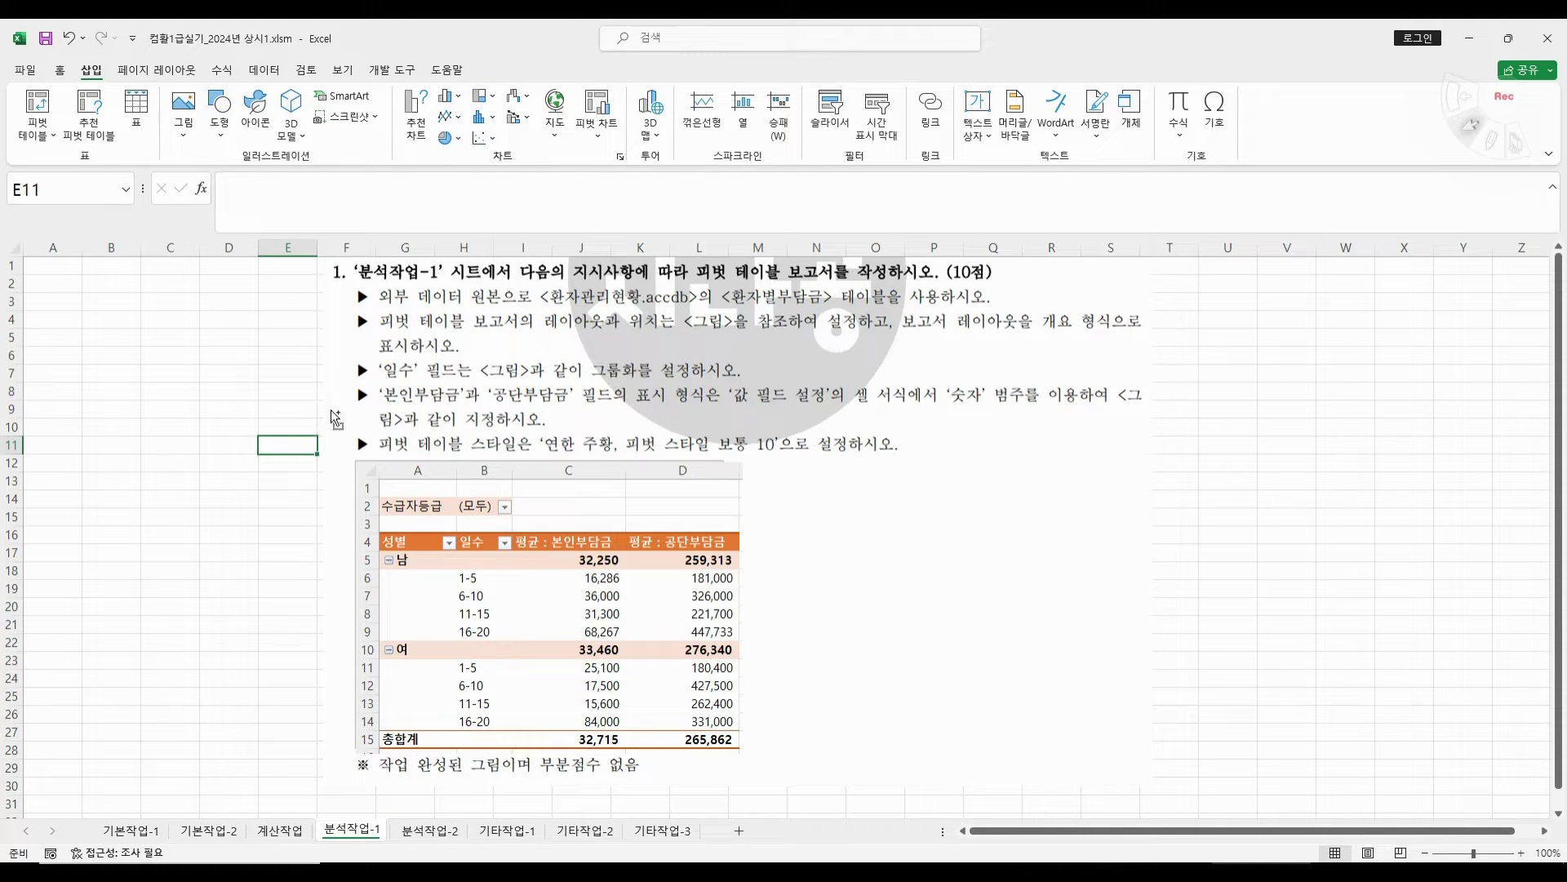
key(ctrl+2)
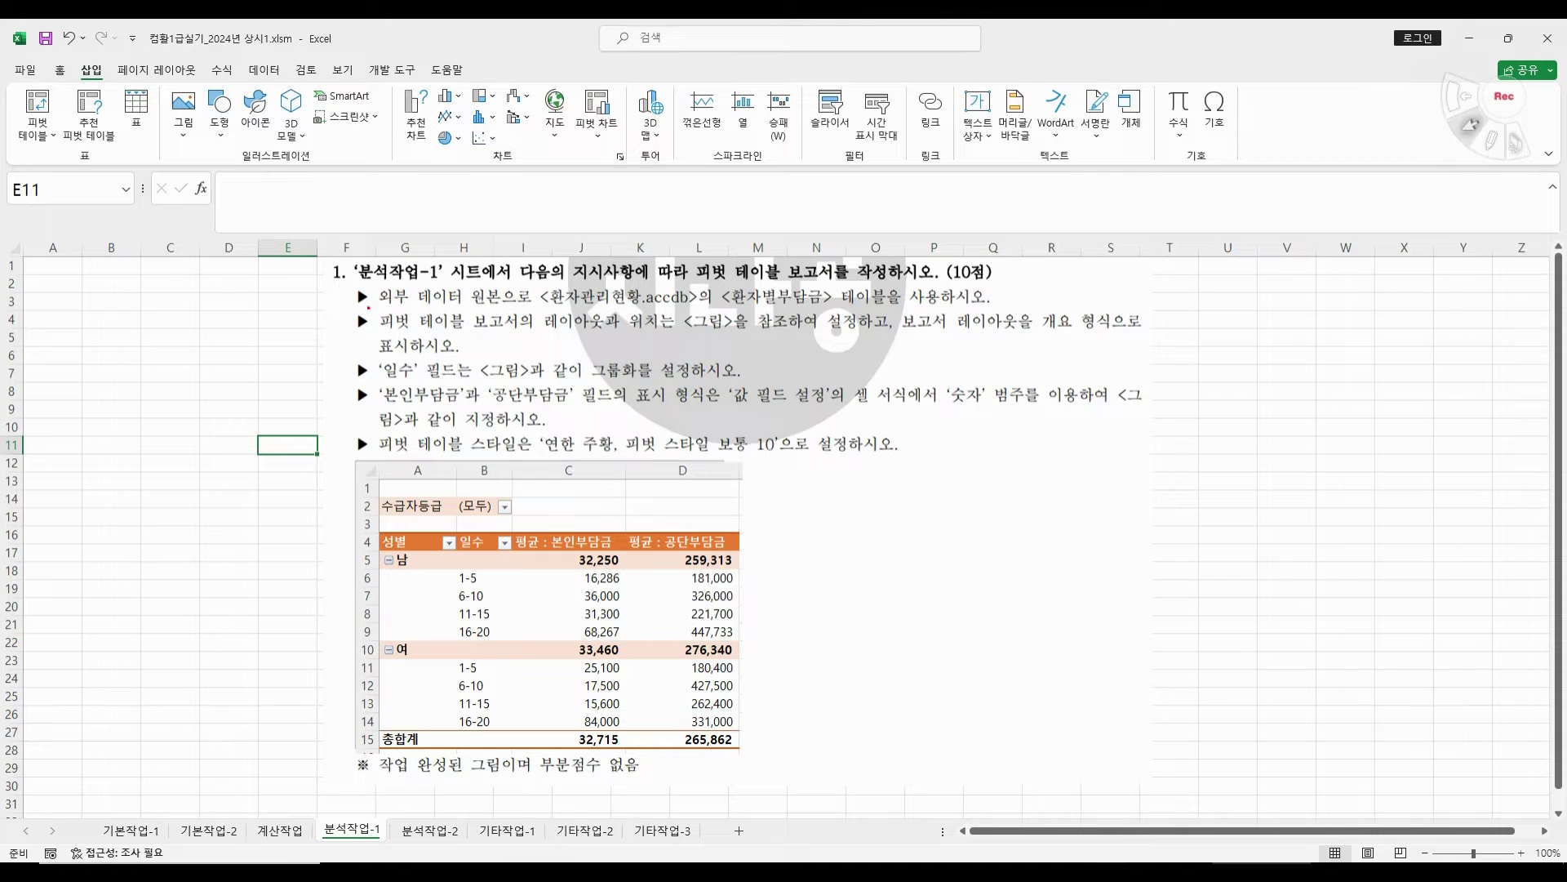
drag(507, 286, 377, 285)
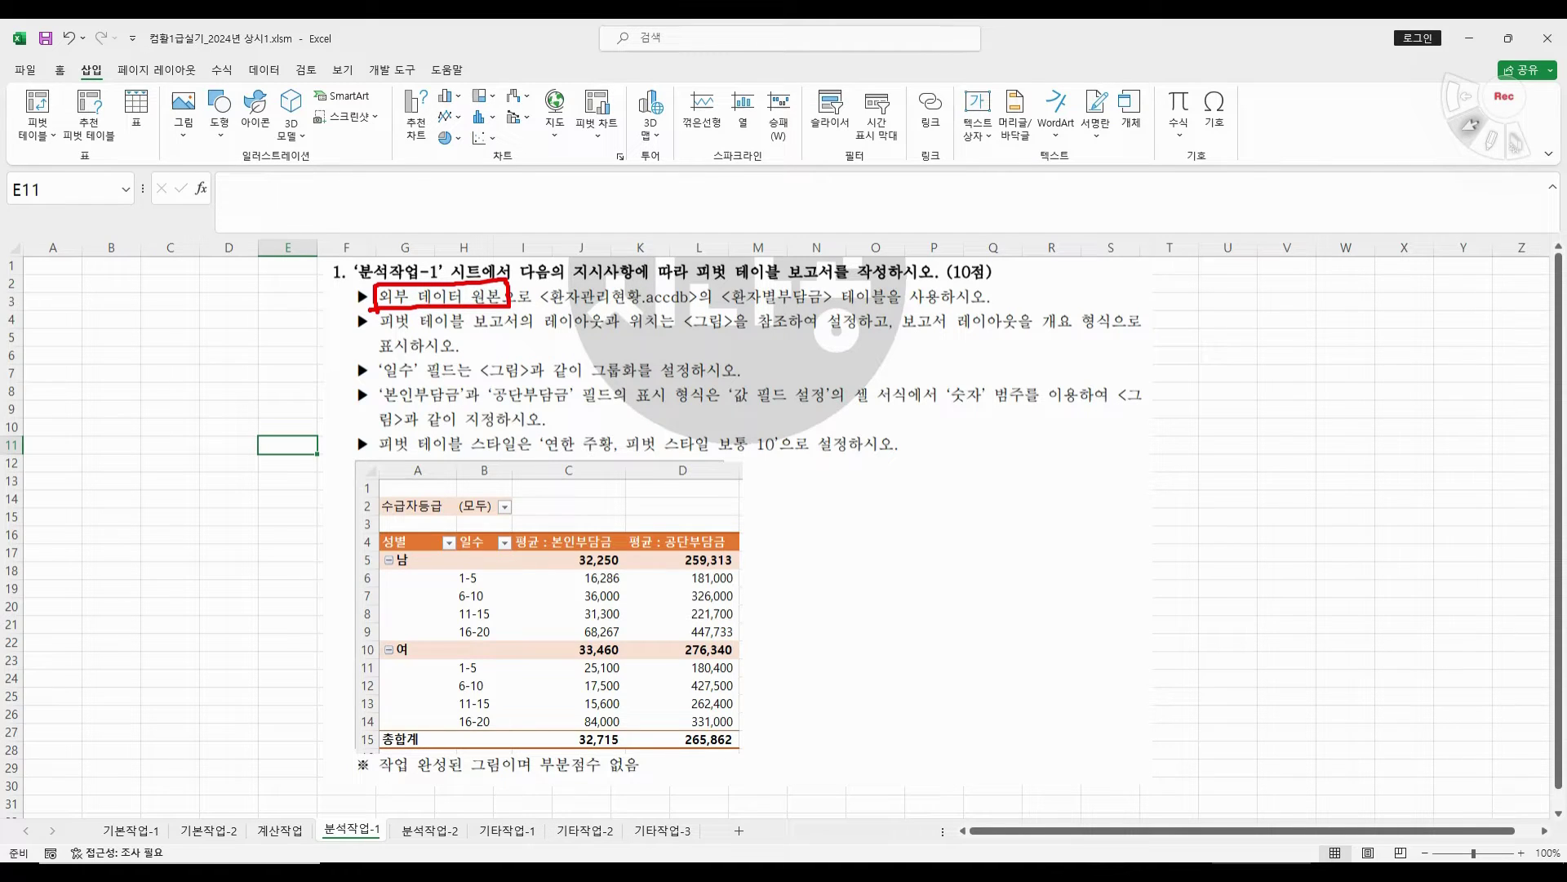
mouse_move(58, 160)
mouse_down()
mouse_move(2, 120)
mouse_move(54, 167)
mouse_up()
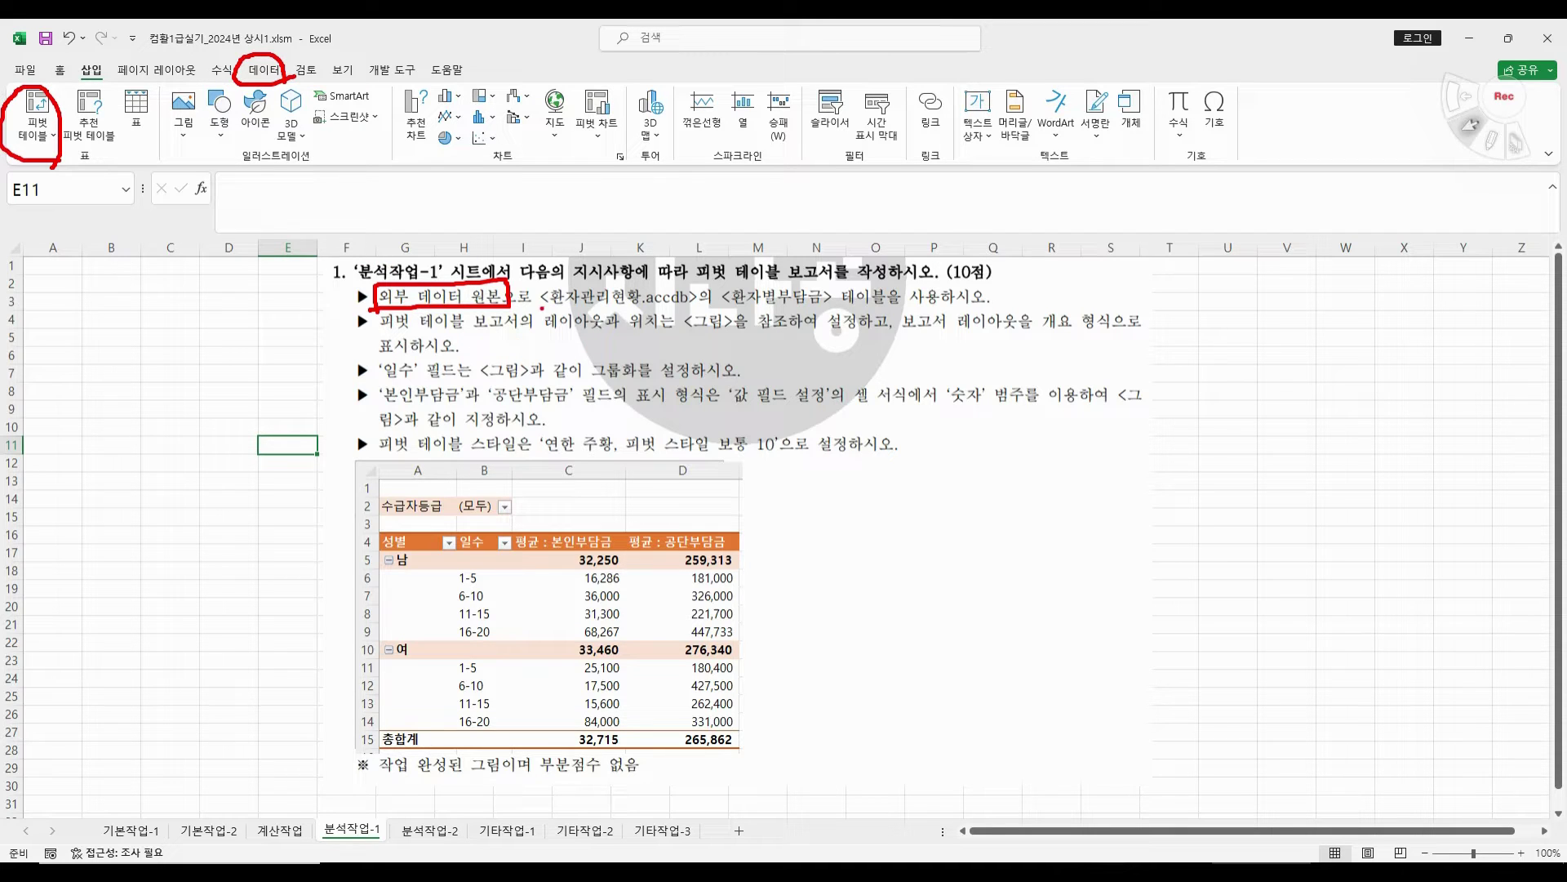
drag(541, 308, 967, 304)
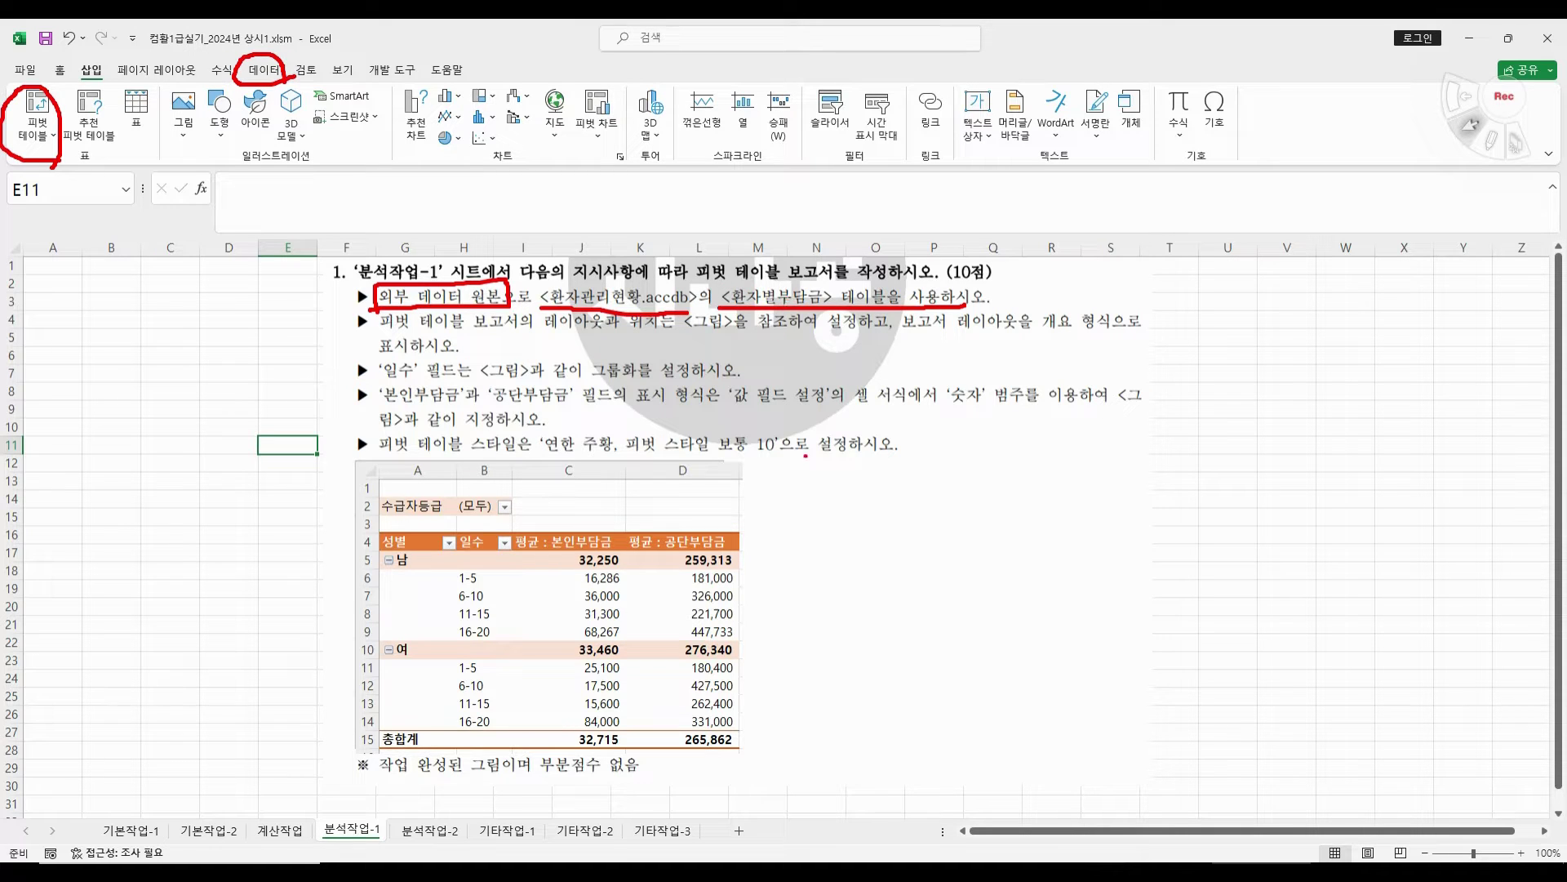
mouse_move(805, 602)
mouse_down()
mouse_move(809, 491)
mouse_move(1119, 620)
mouse_move(832, 603)
mouse_up()
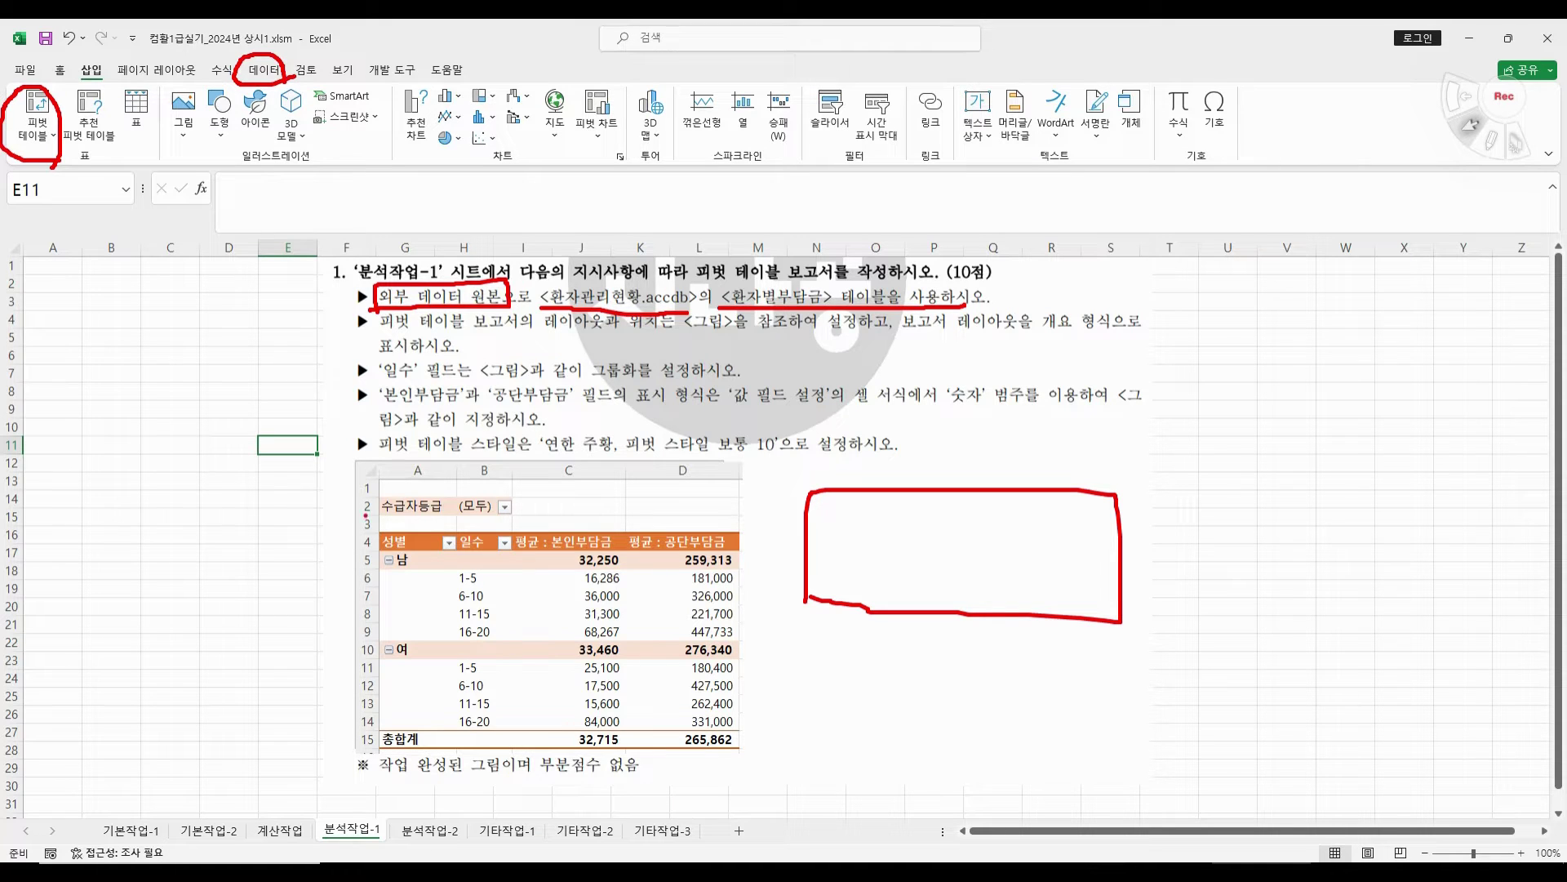
mouse_move(516, 512)
mouse_down()
mouse_move(367, 512)
mouse_move(501, 485)
mouse_up()
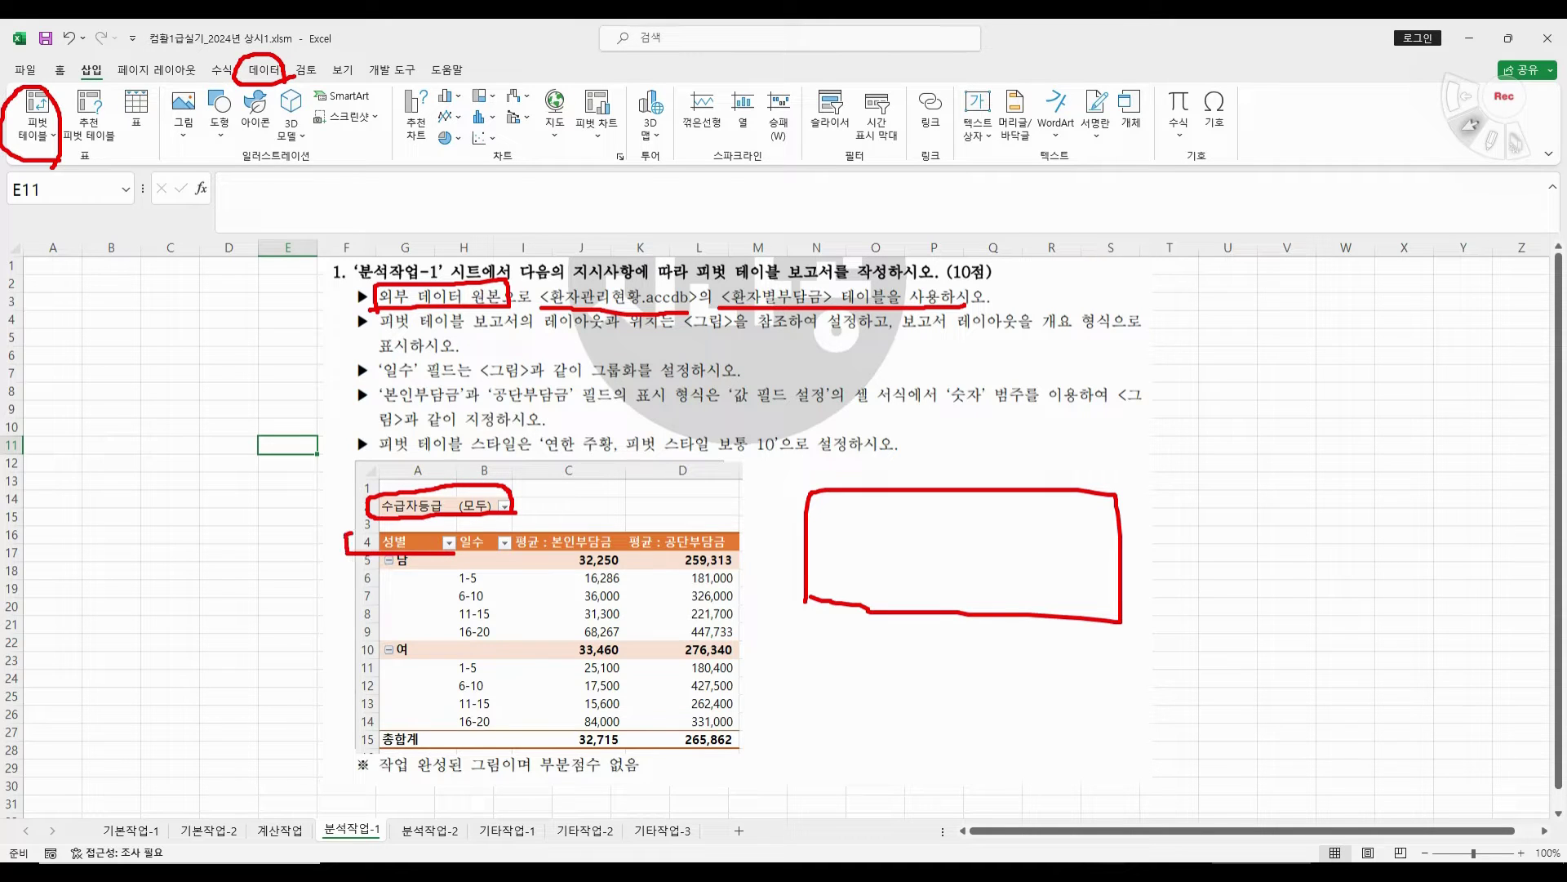
drag(350, 536, 435, 527)
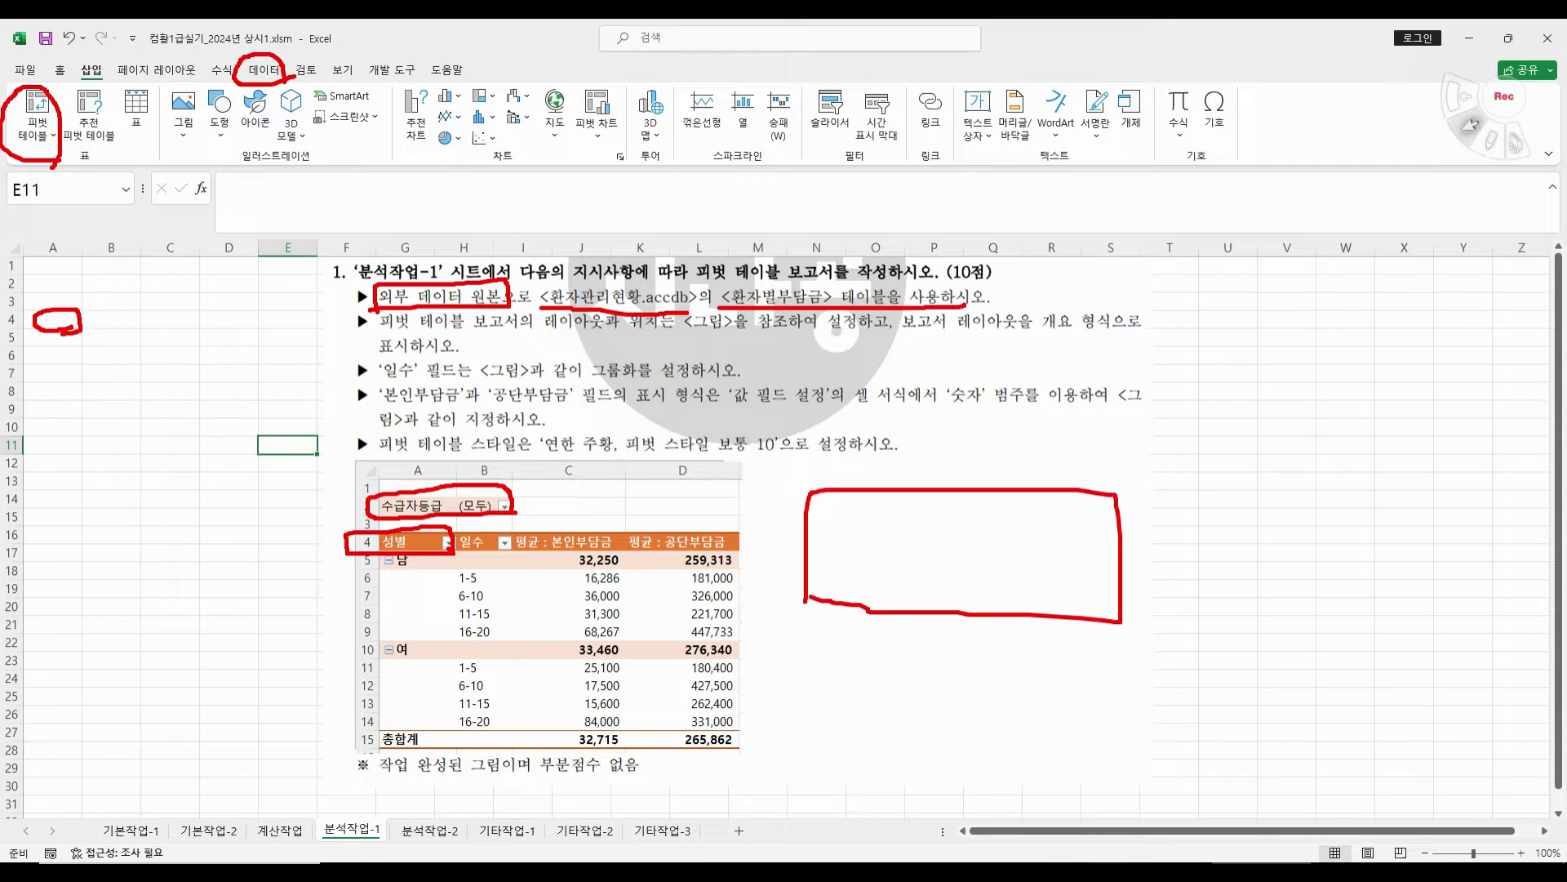
key(Escape)
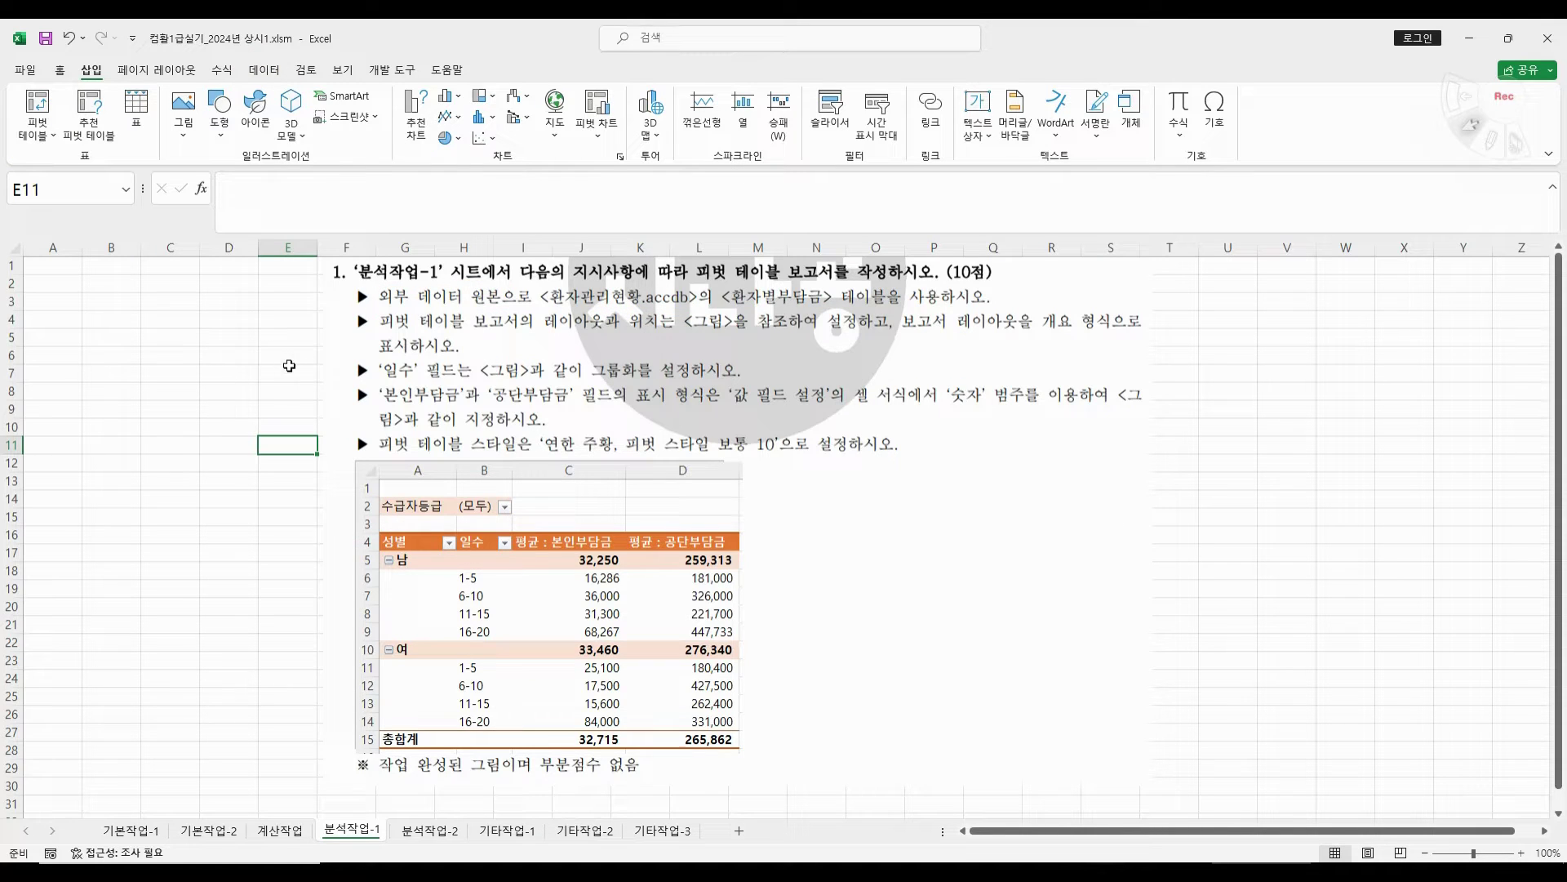
- Start a pivot table from an external data source, placed on the existing worksheet at cell A4 of 분석작업-1
click(46, 317)
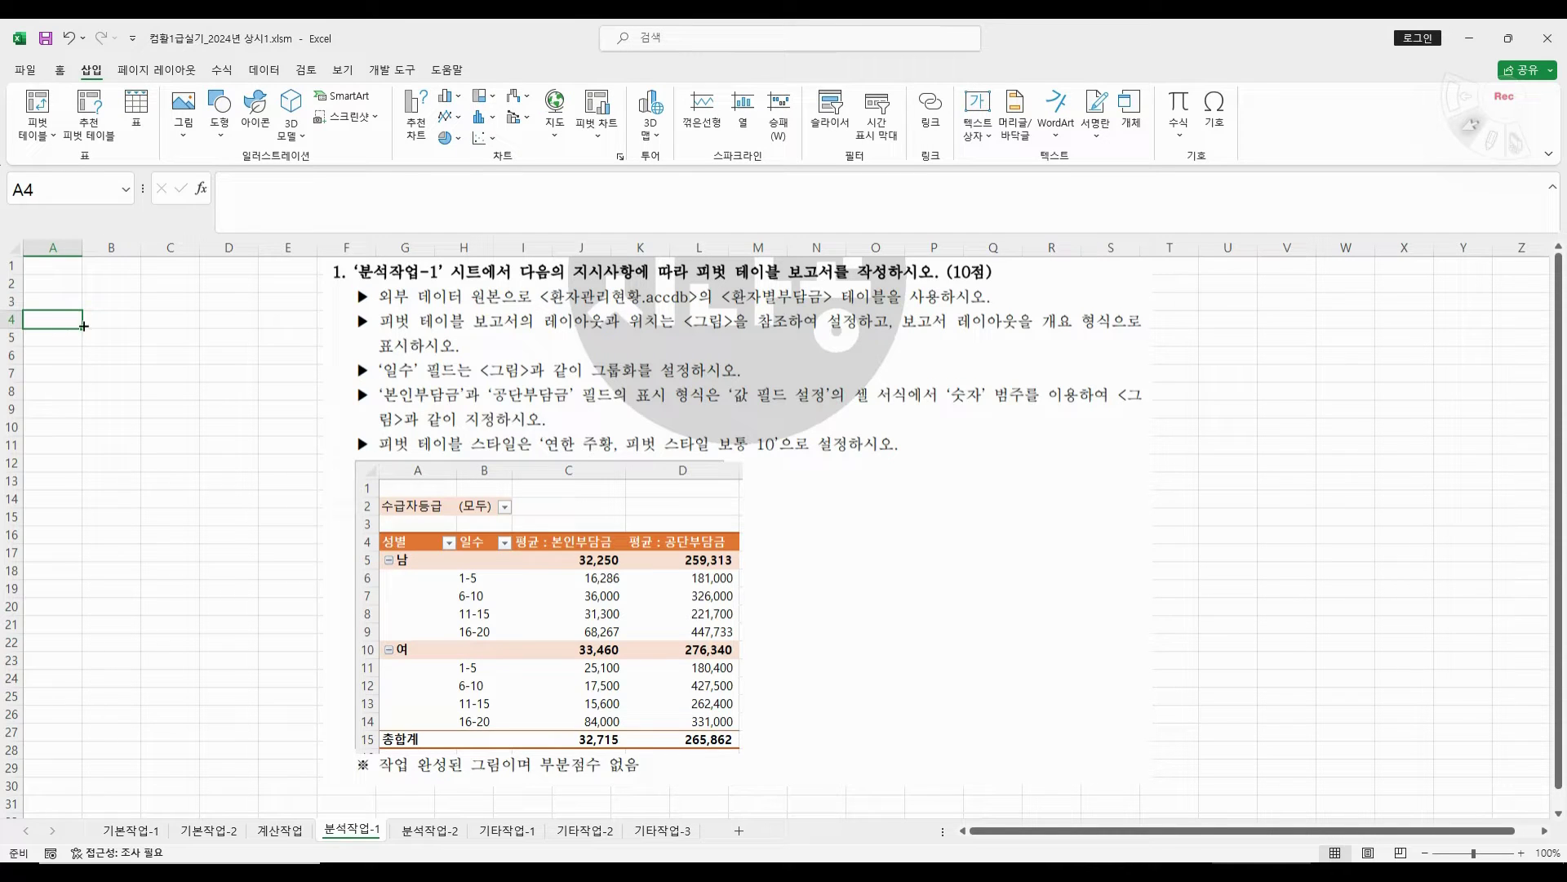
click(36, 136)
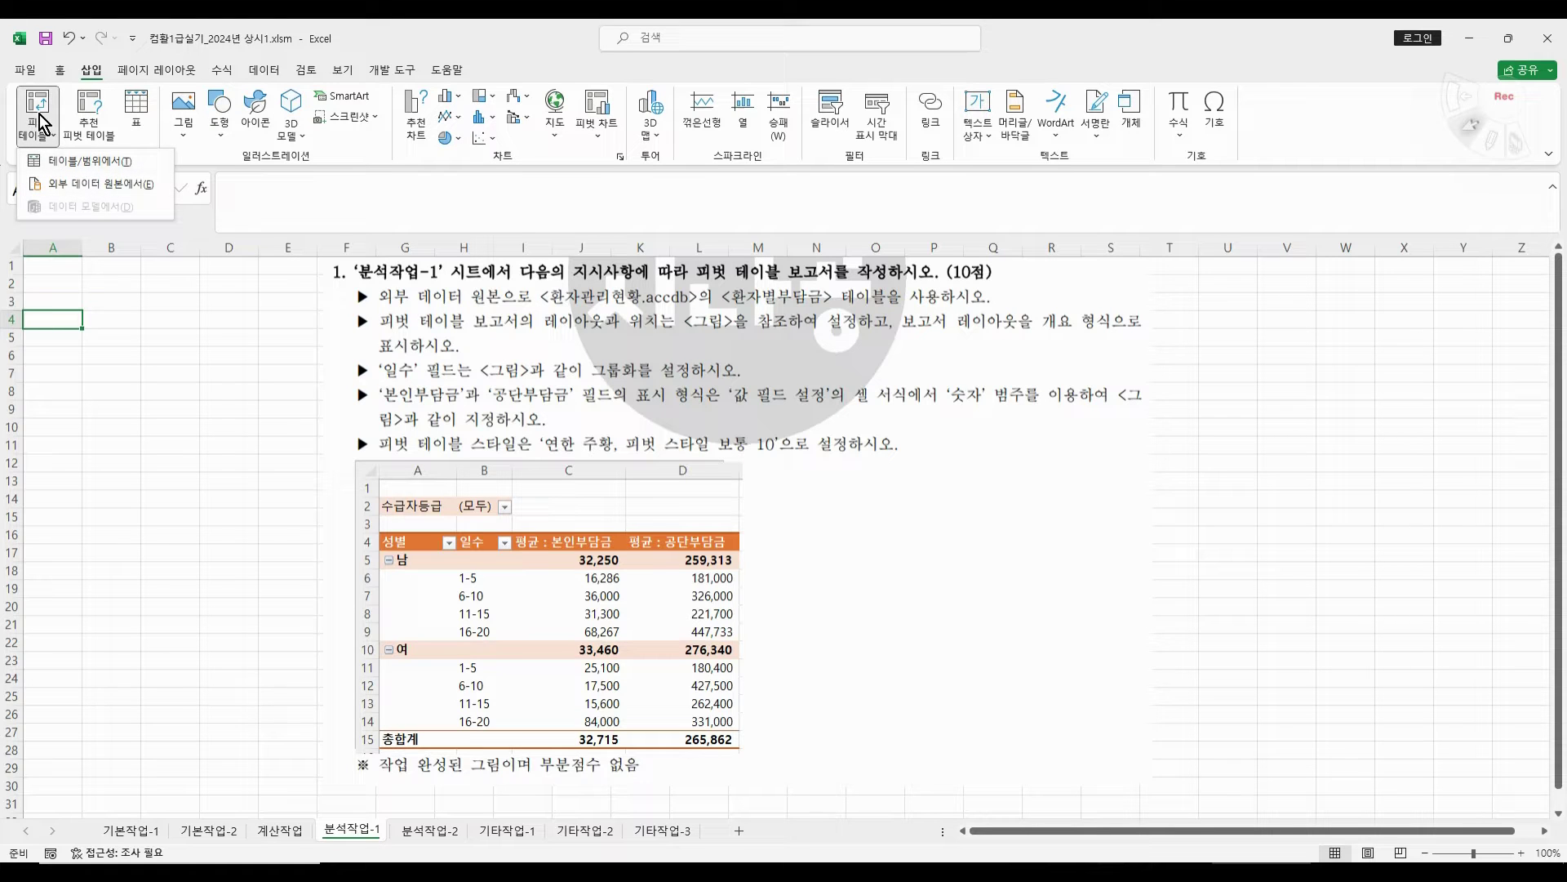
click(98, 183)
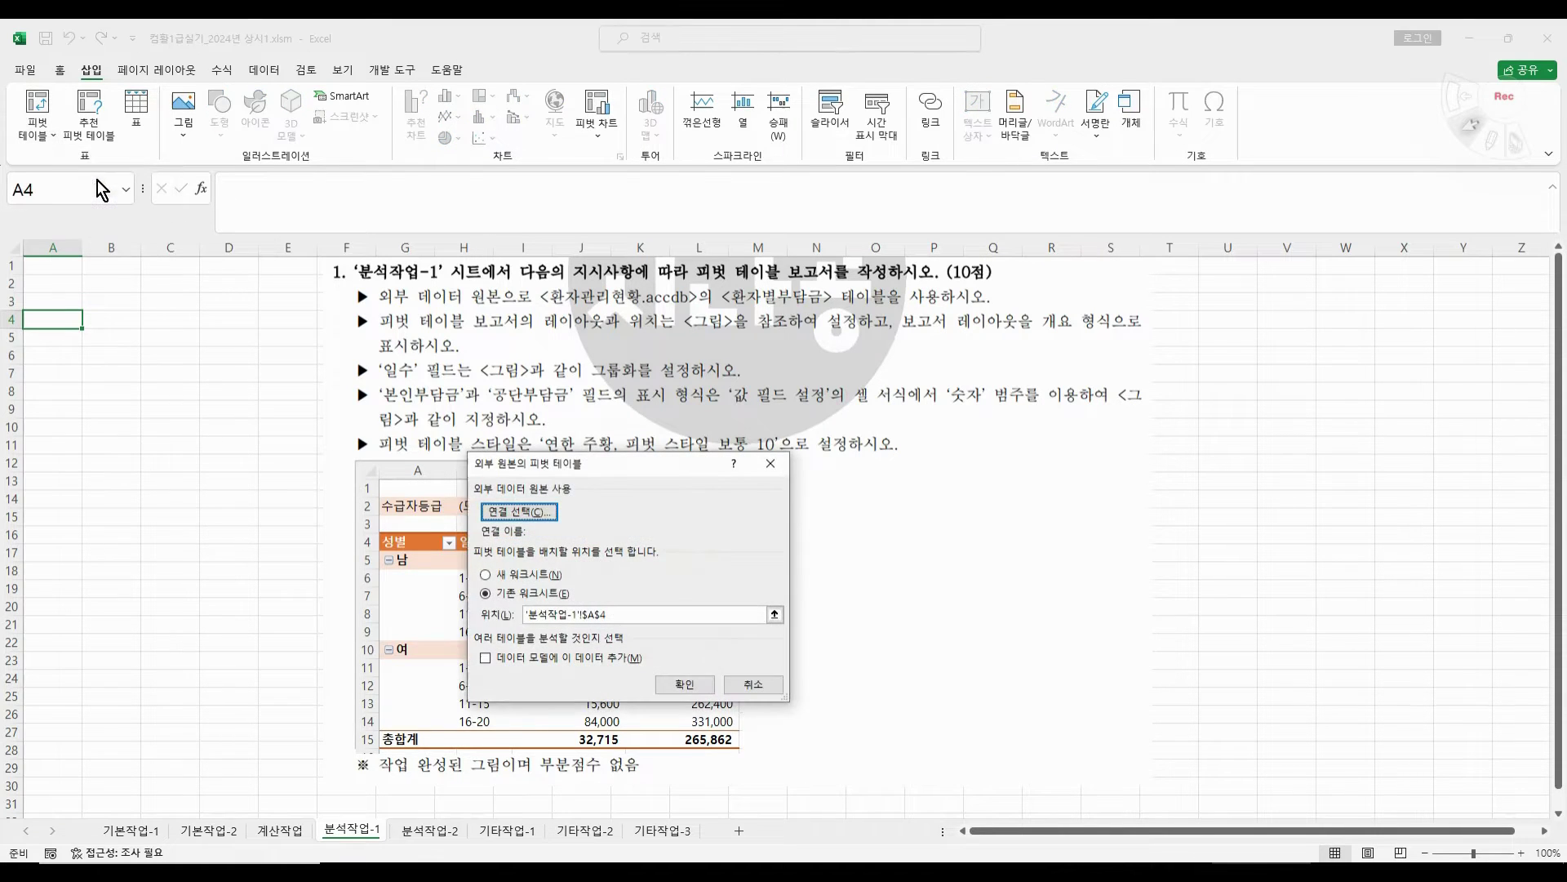
drag(621, 464, 841, 422)
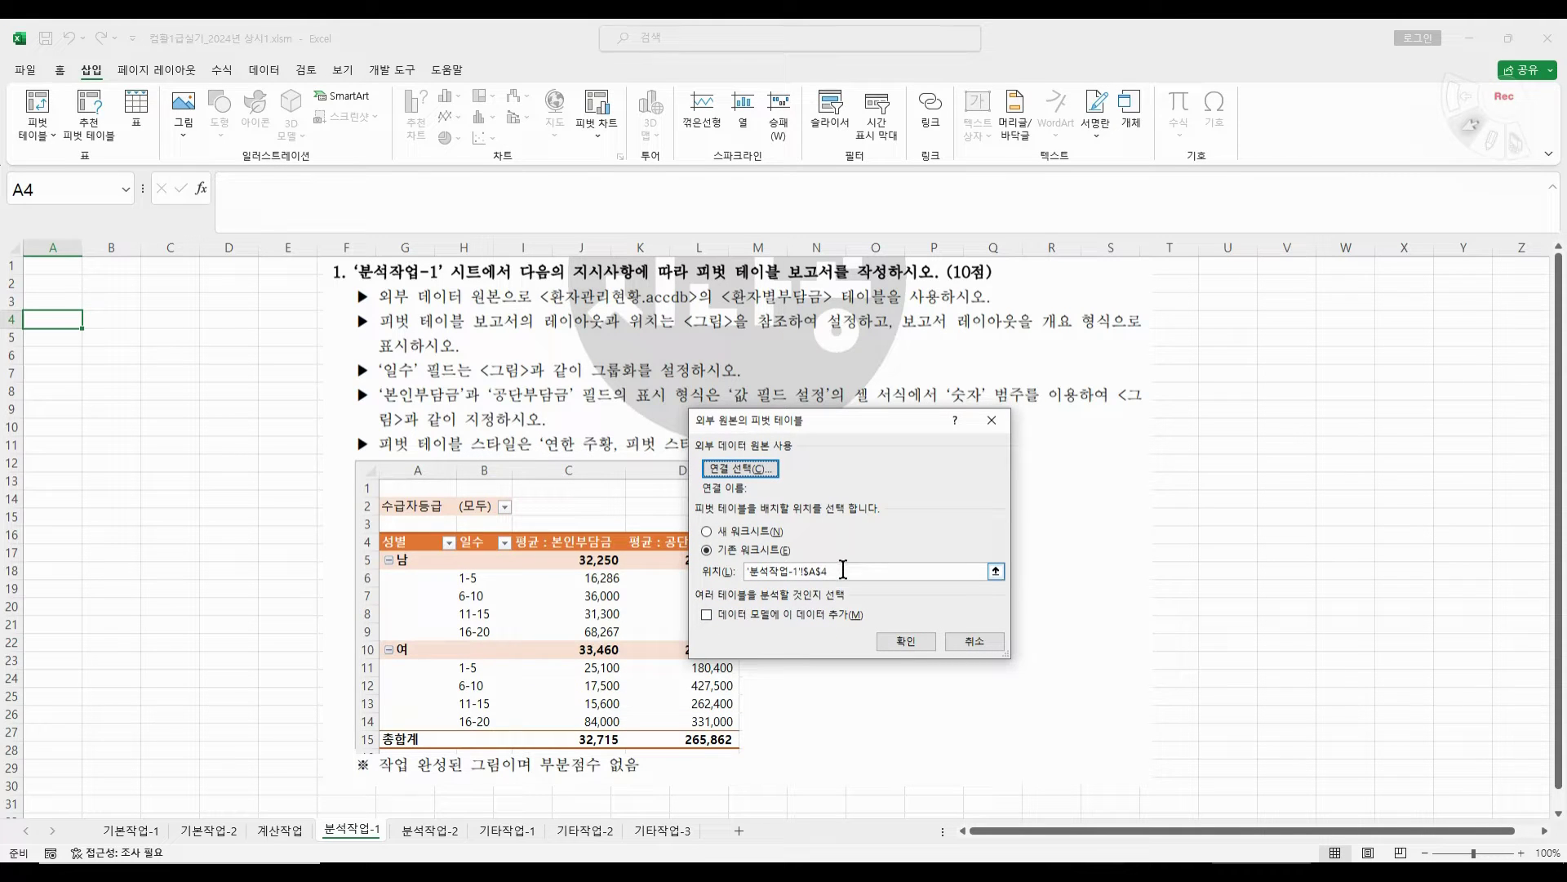
- Choose 환자관리현황.accdb from the 온라인수업\컴활1급\2024년 컴활1급_상시01 folder as the pivot table's external connection
click(747, 469)
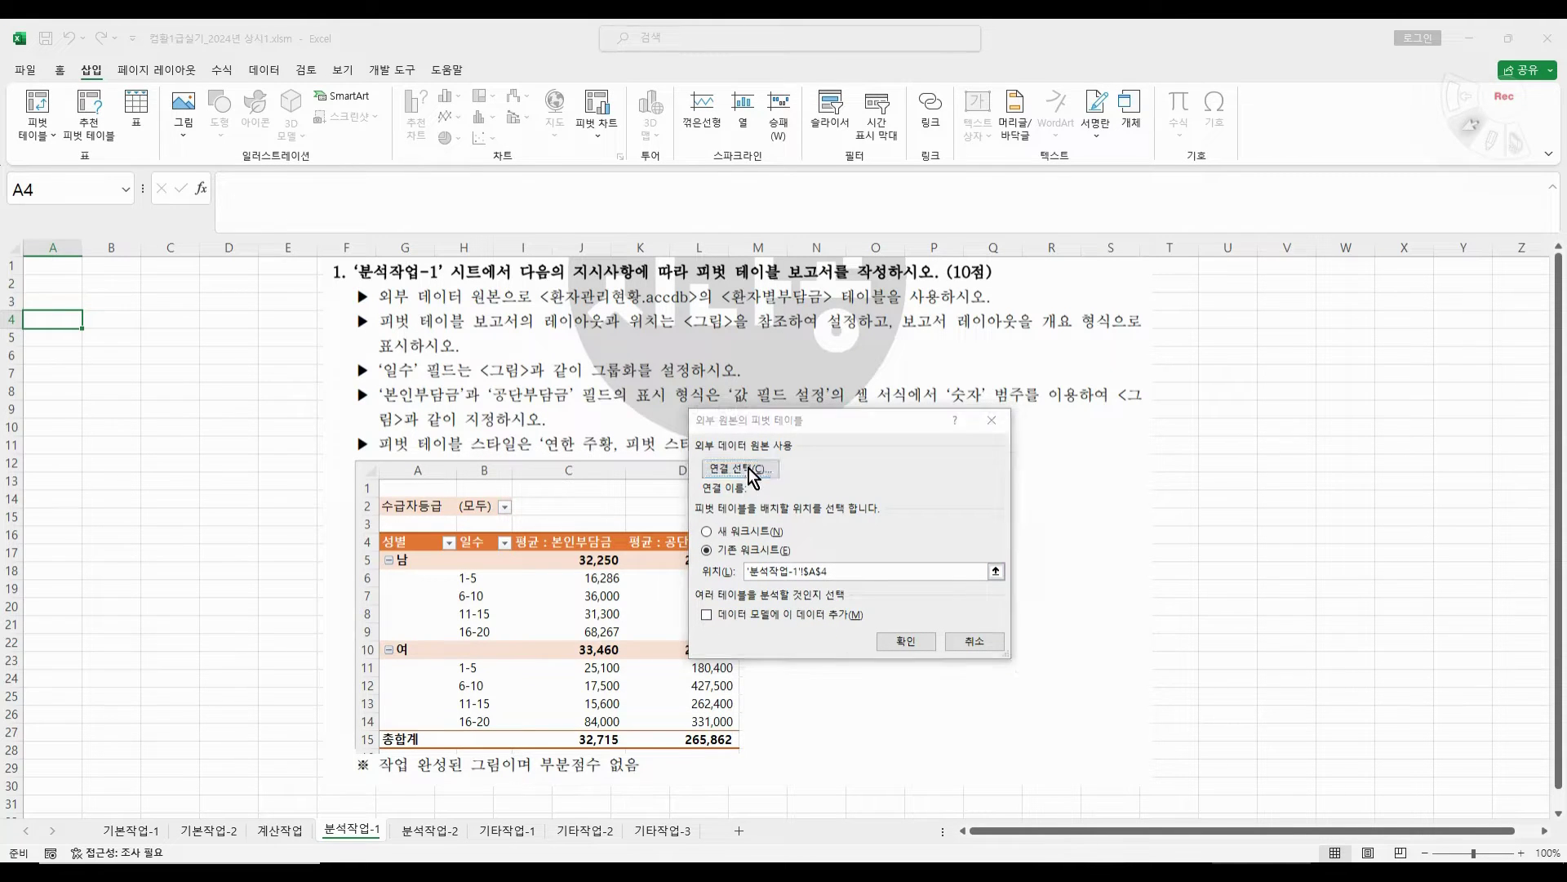
click(707, 713)
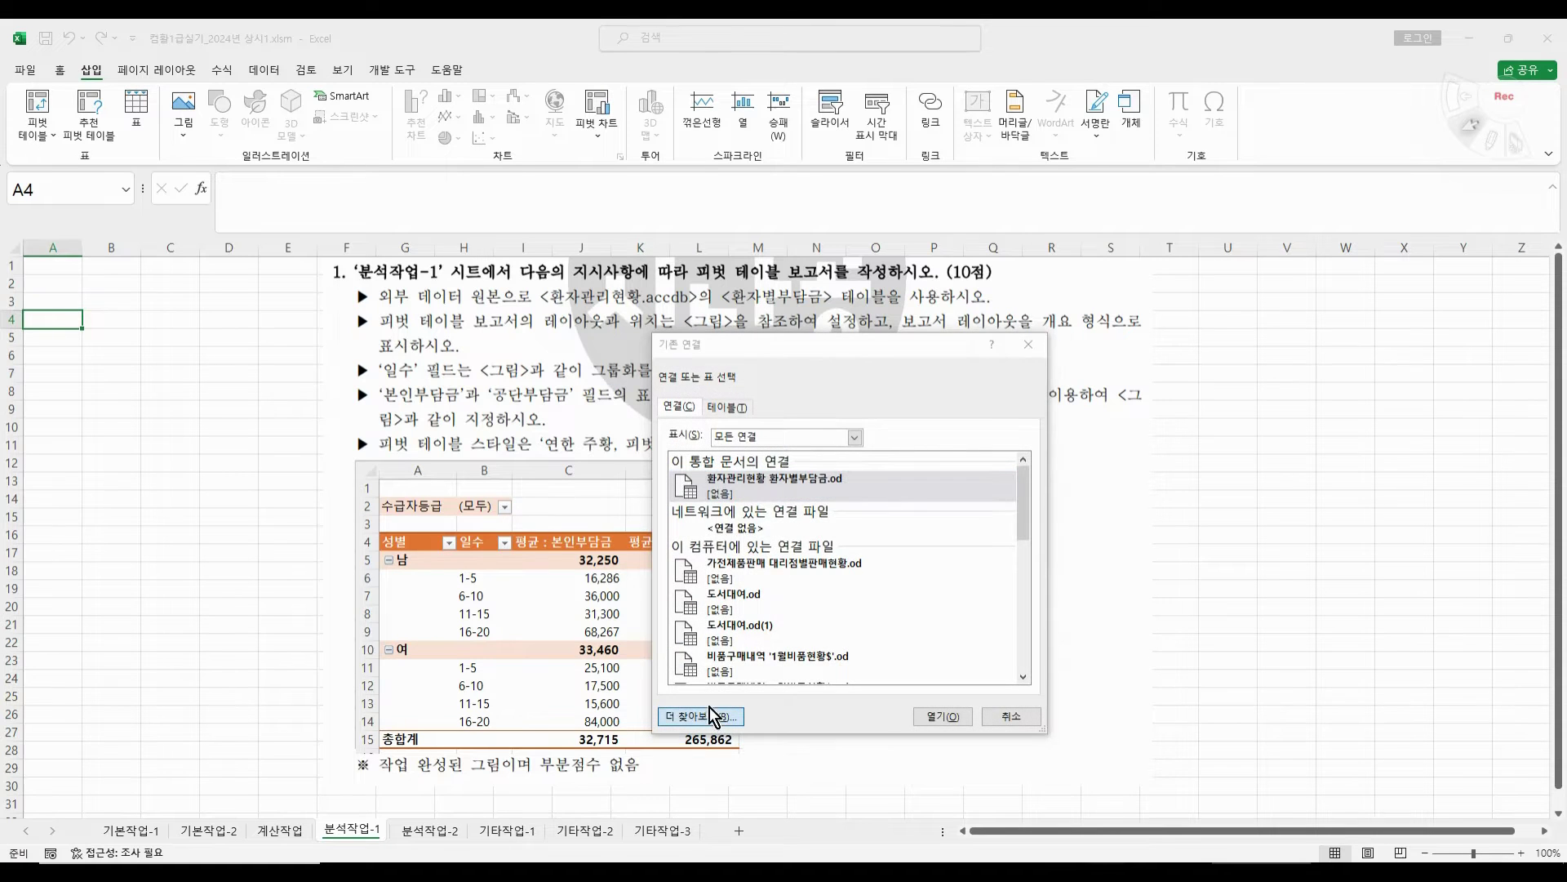
drag(831, 604, 831, 506)
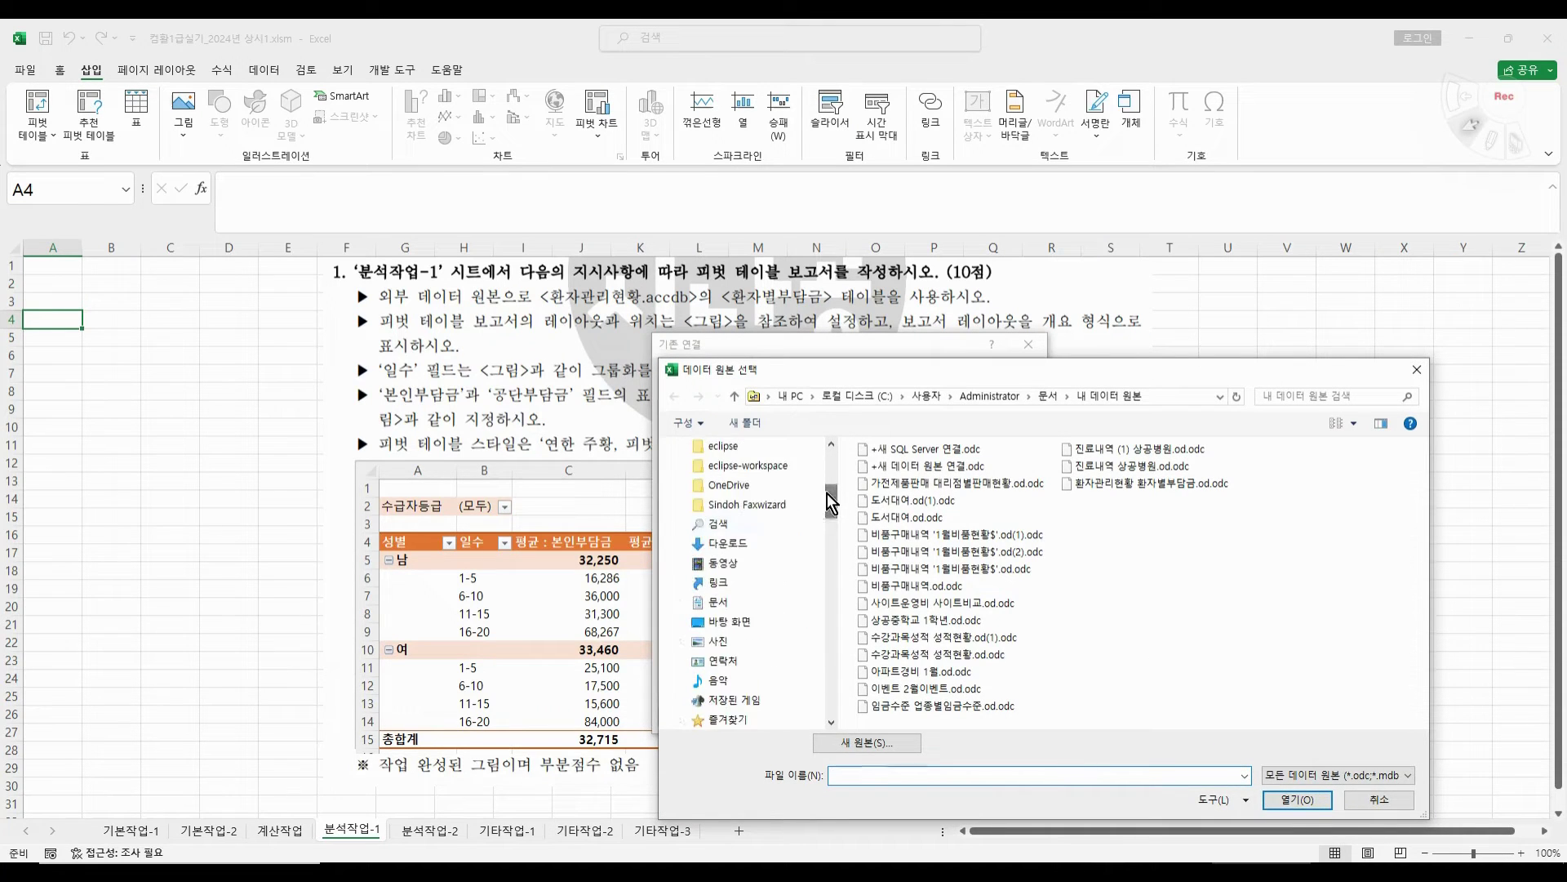
click(751, 624)
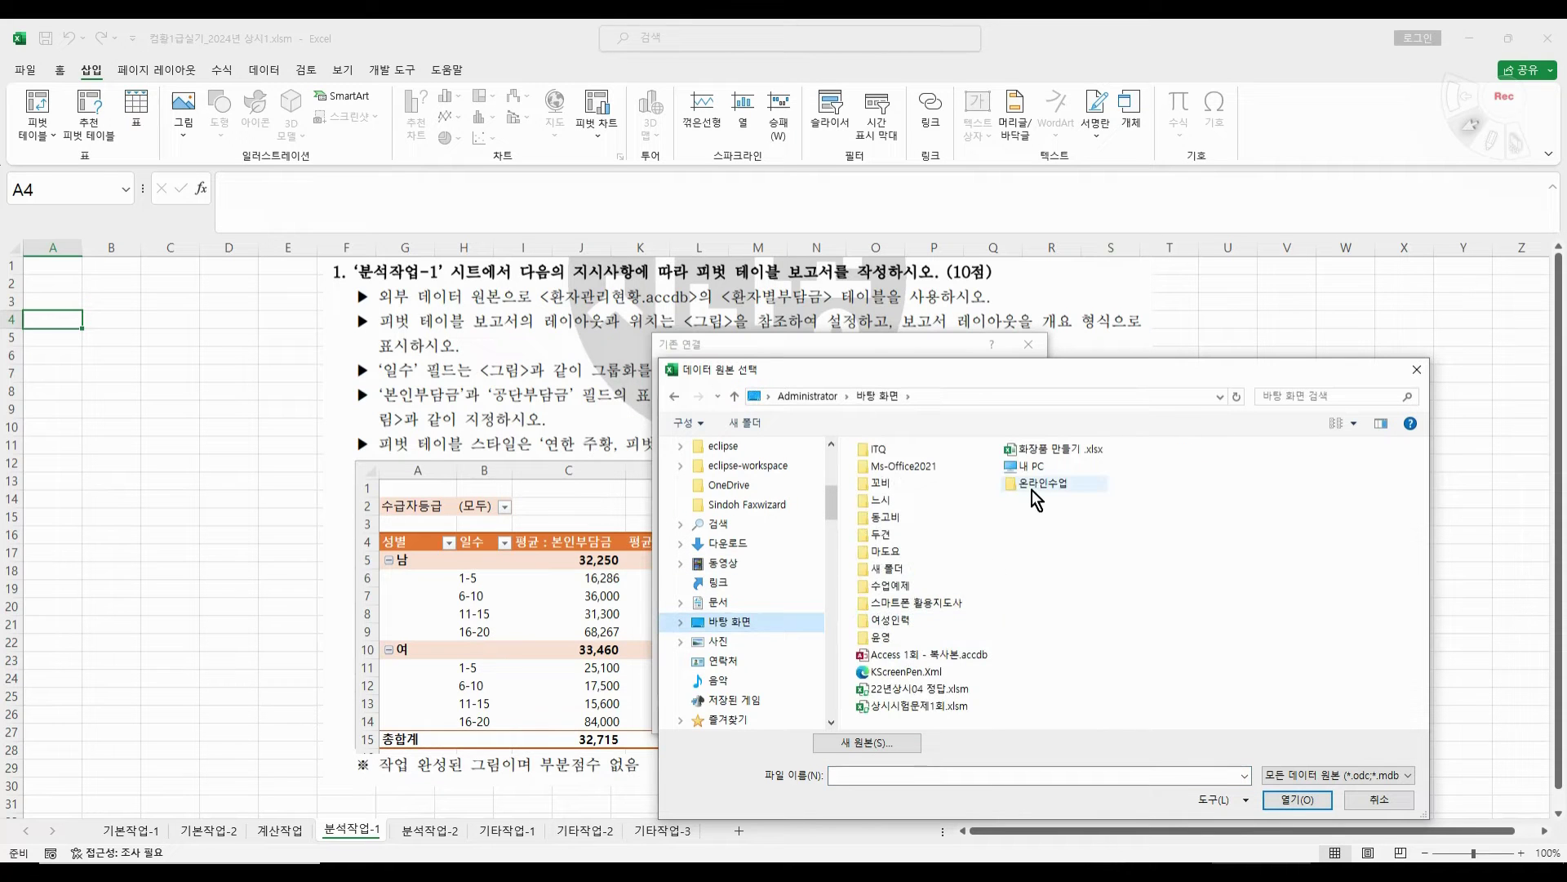
double_click(1032, 486)
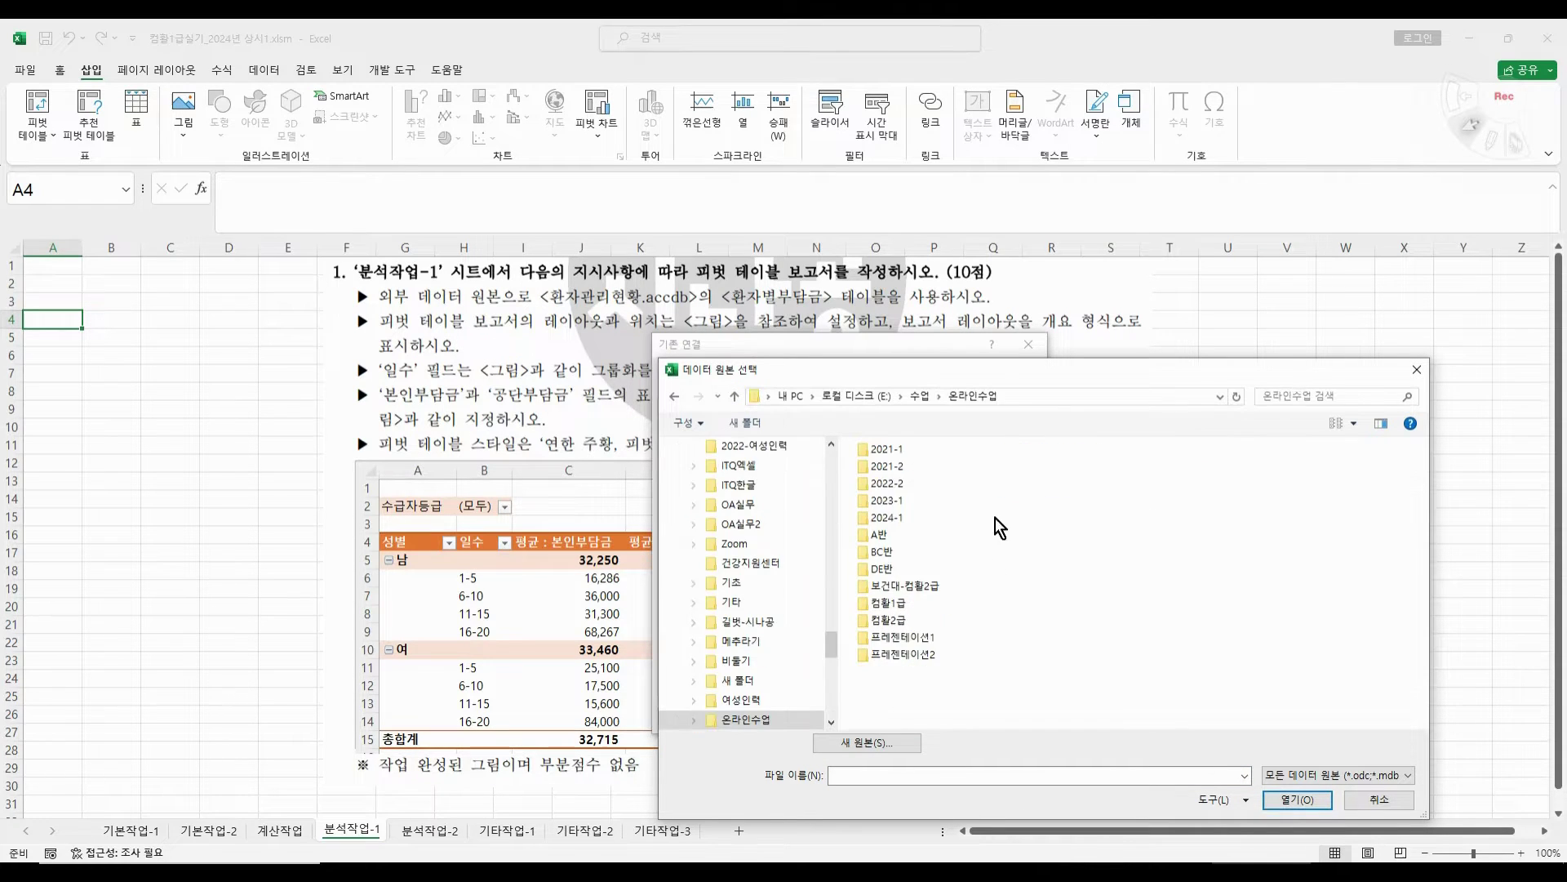
double_click(909, 604)
scroll(1104, 638, down, 1)
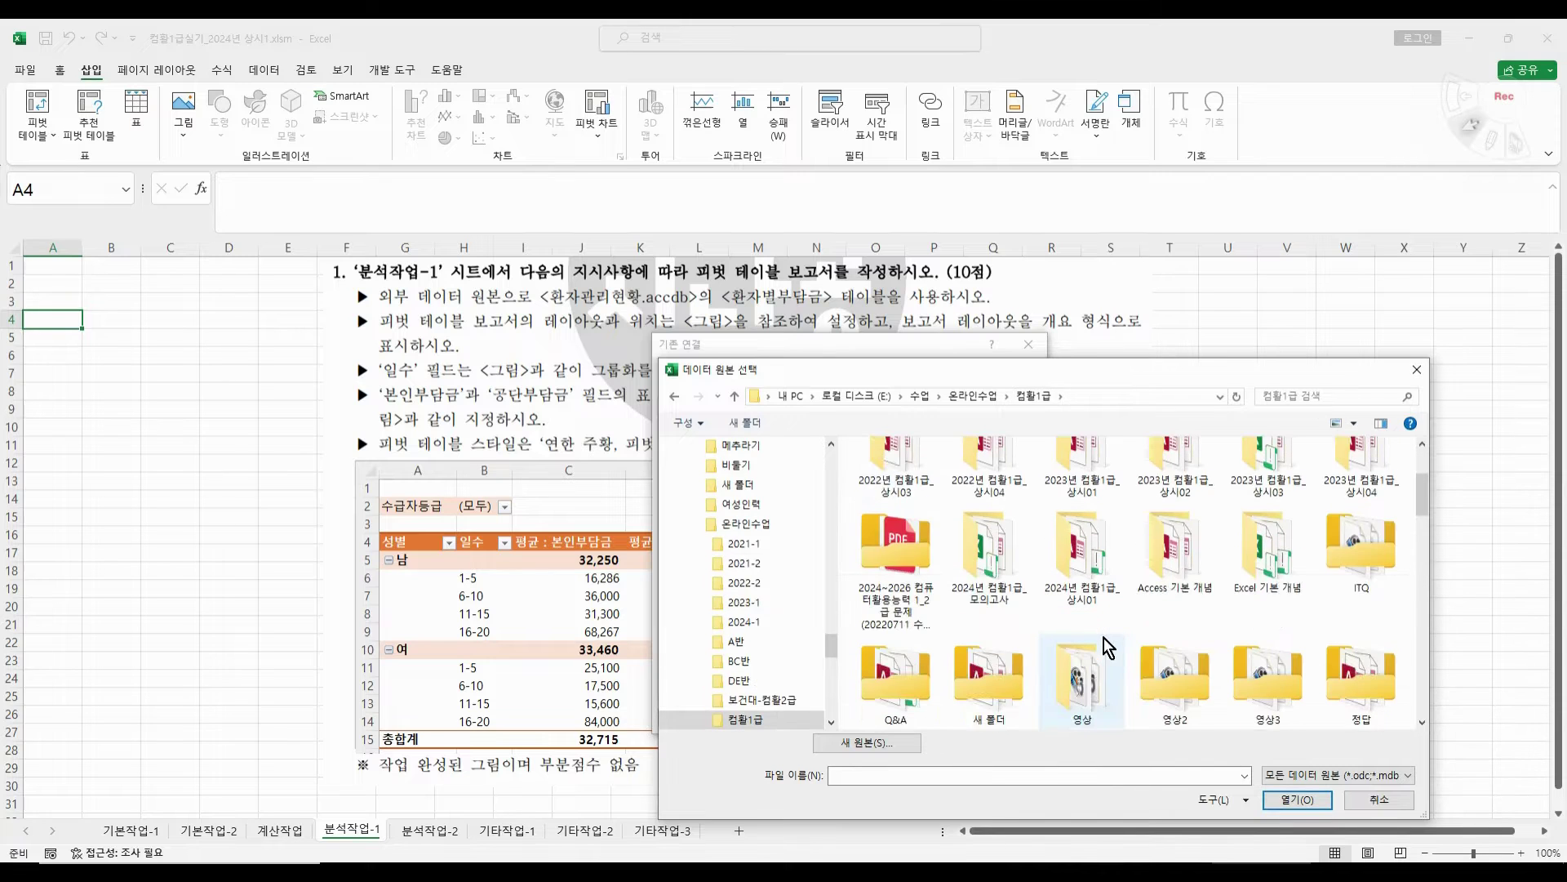
scroll(1104, 637, down, 1)
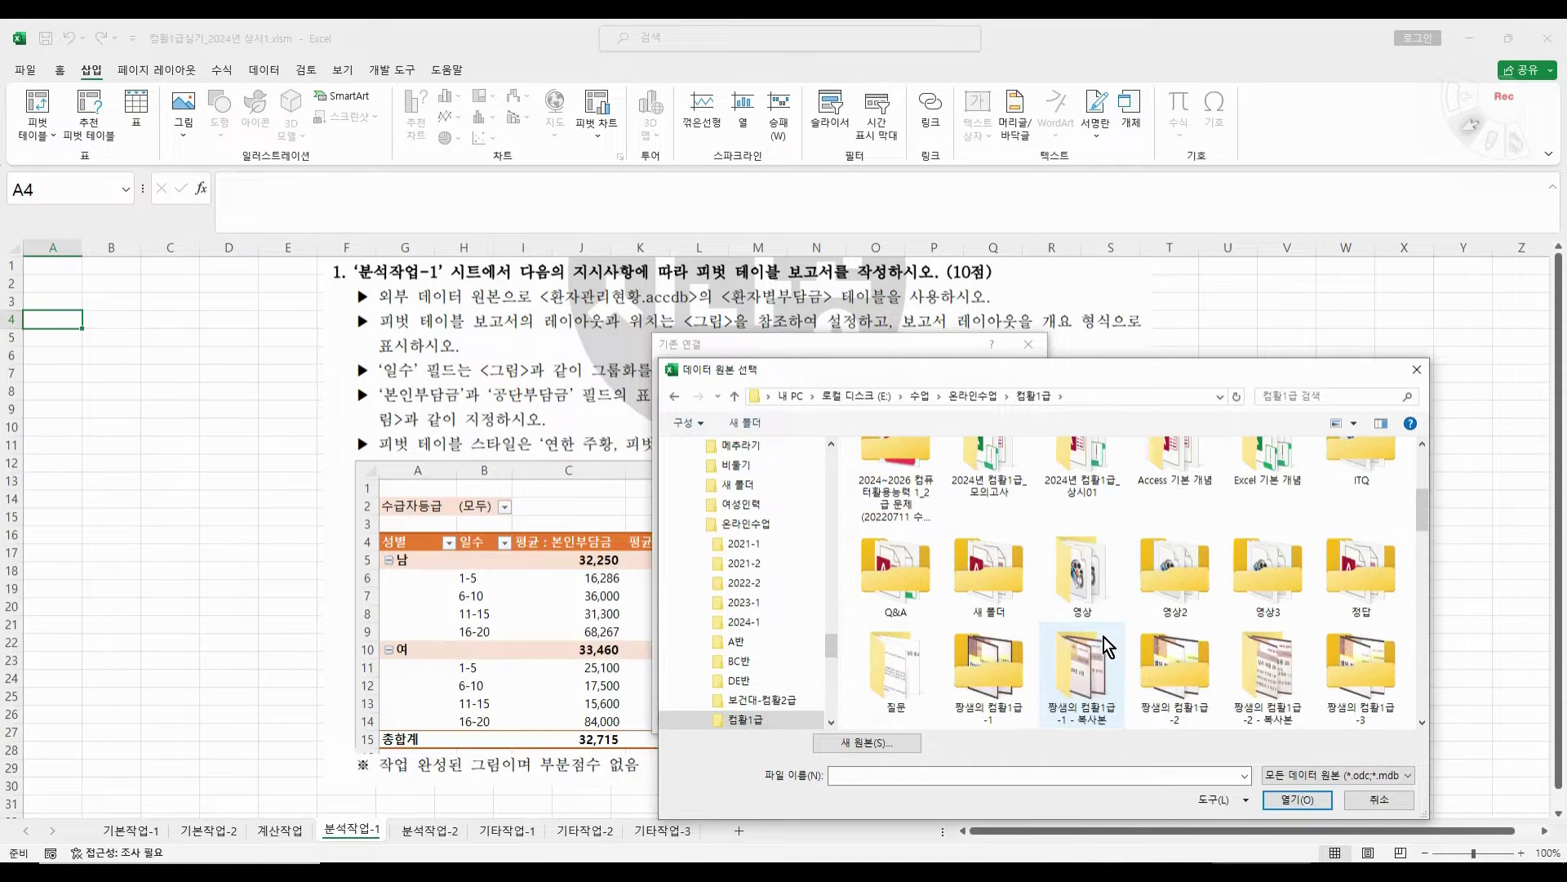
double_click(1104, 486)
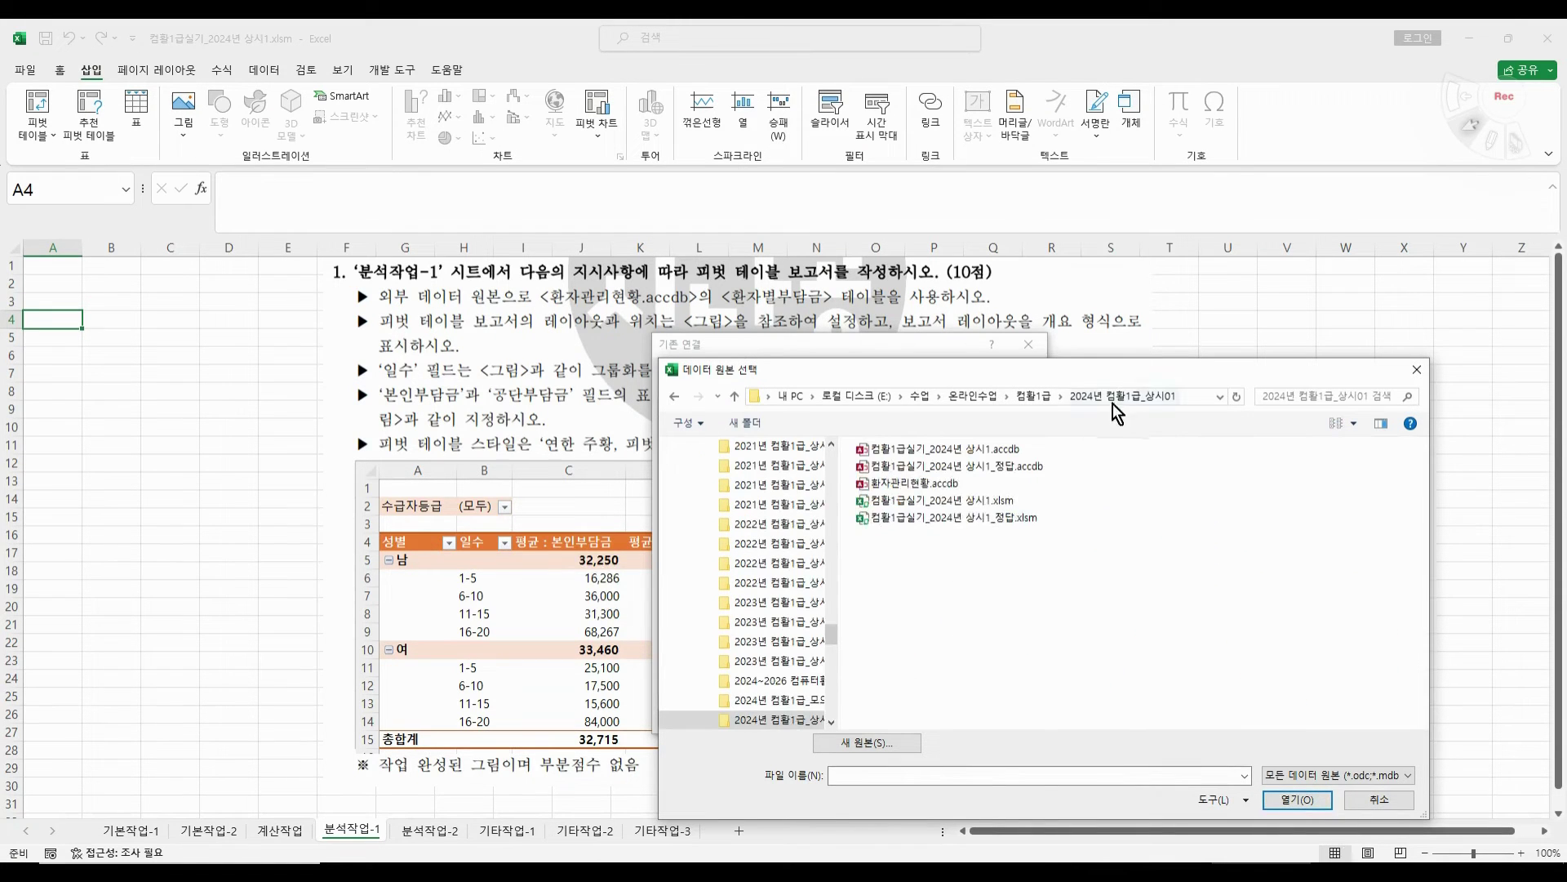
double_click(914, 486)
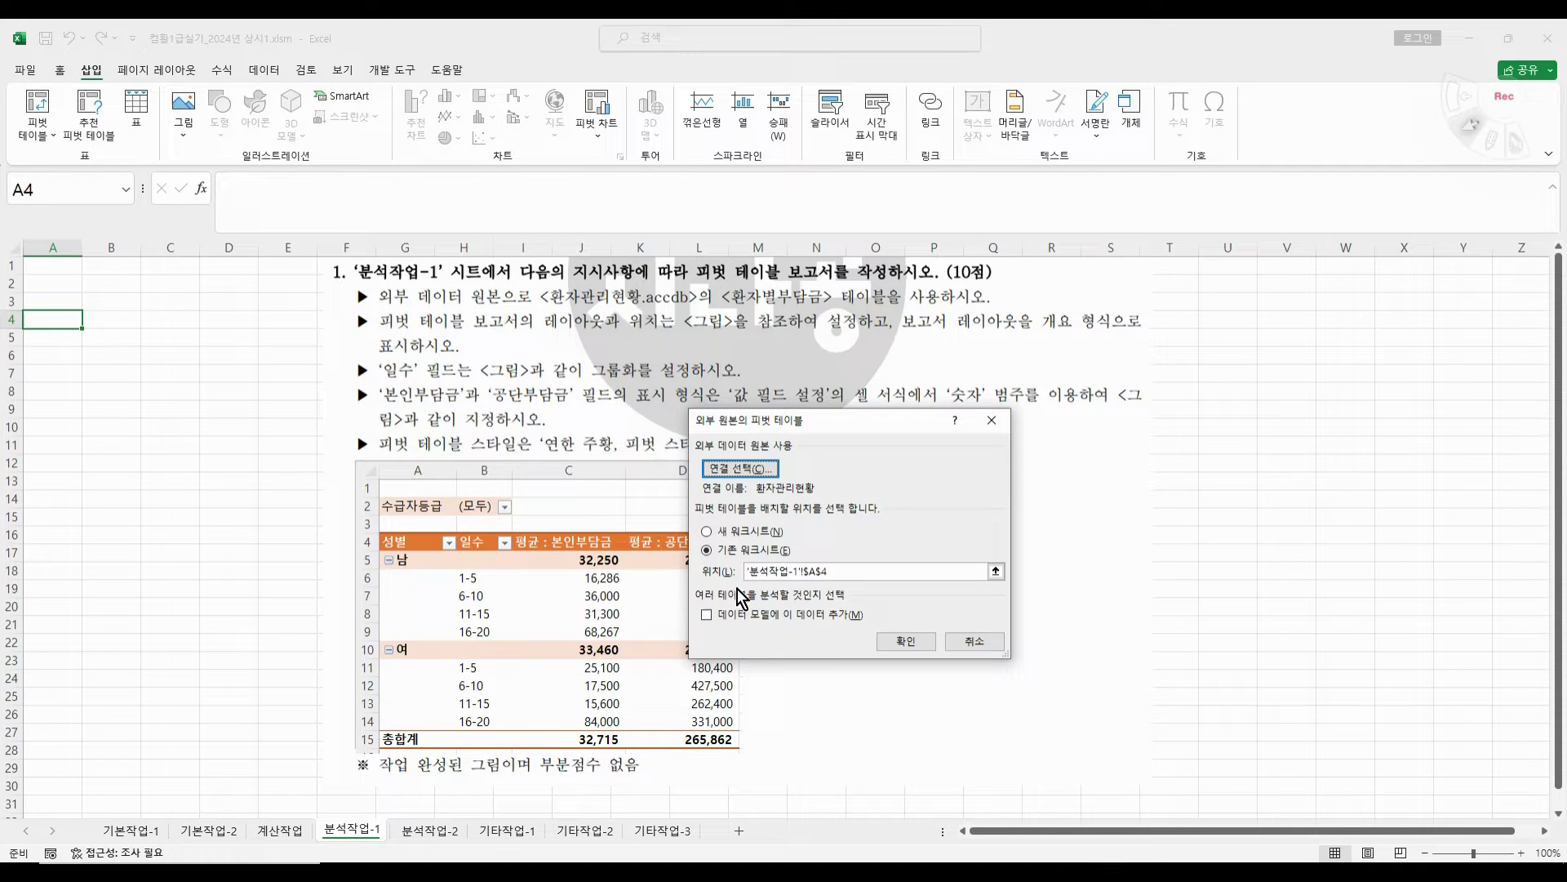
key(ctrl+2)
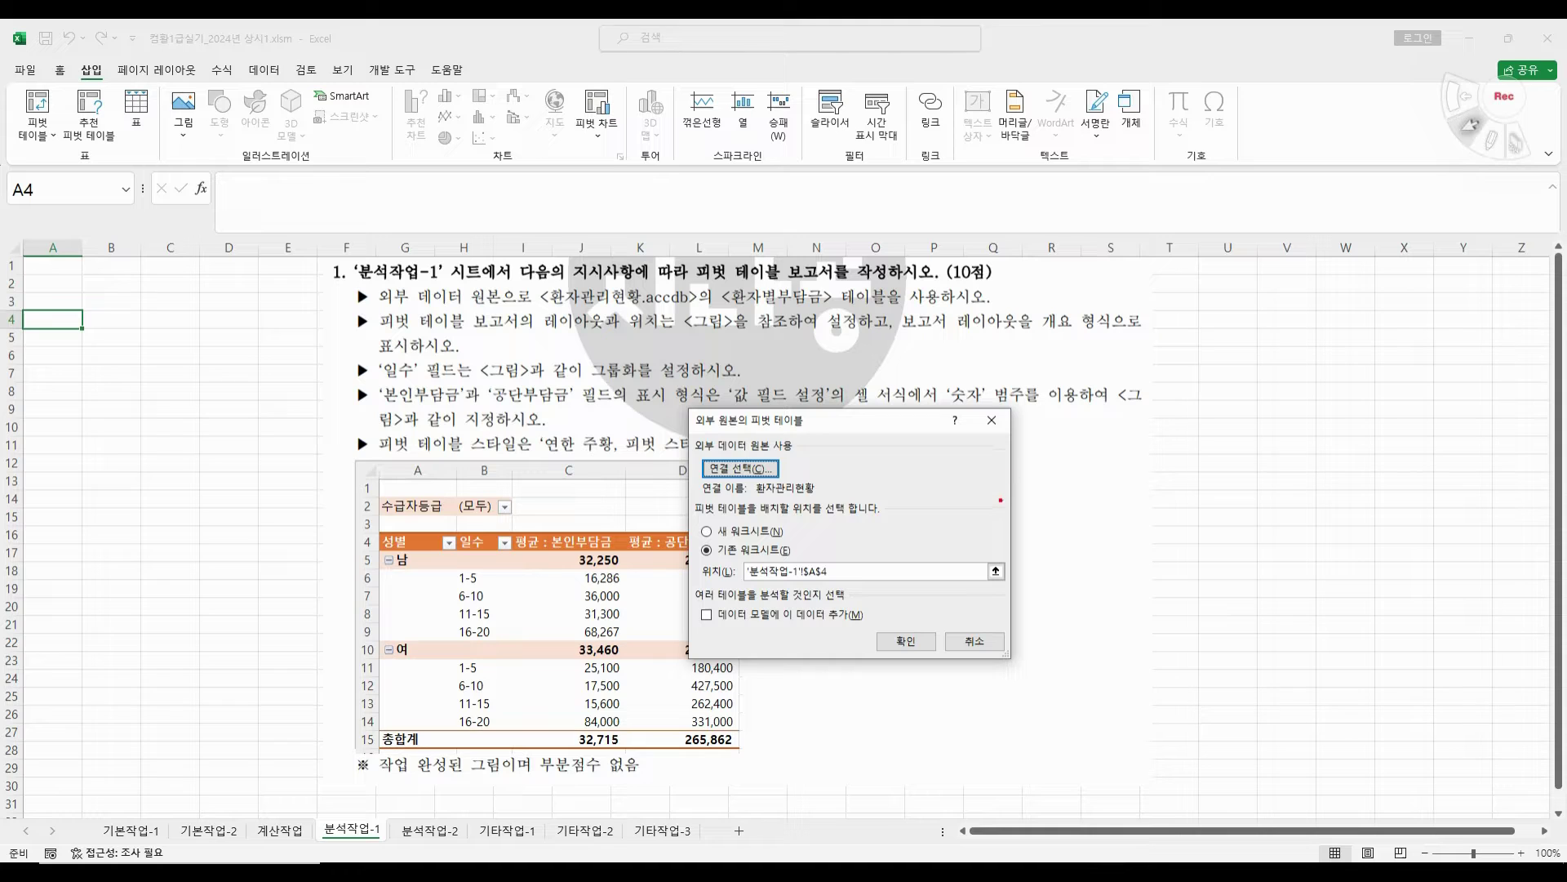
drag(1001, 500, 971, 533)
mouse_move(1028, 489)
mouse_down()
mouse_move(997, 535)
mouse_move(1066, 485)
mouse_up()
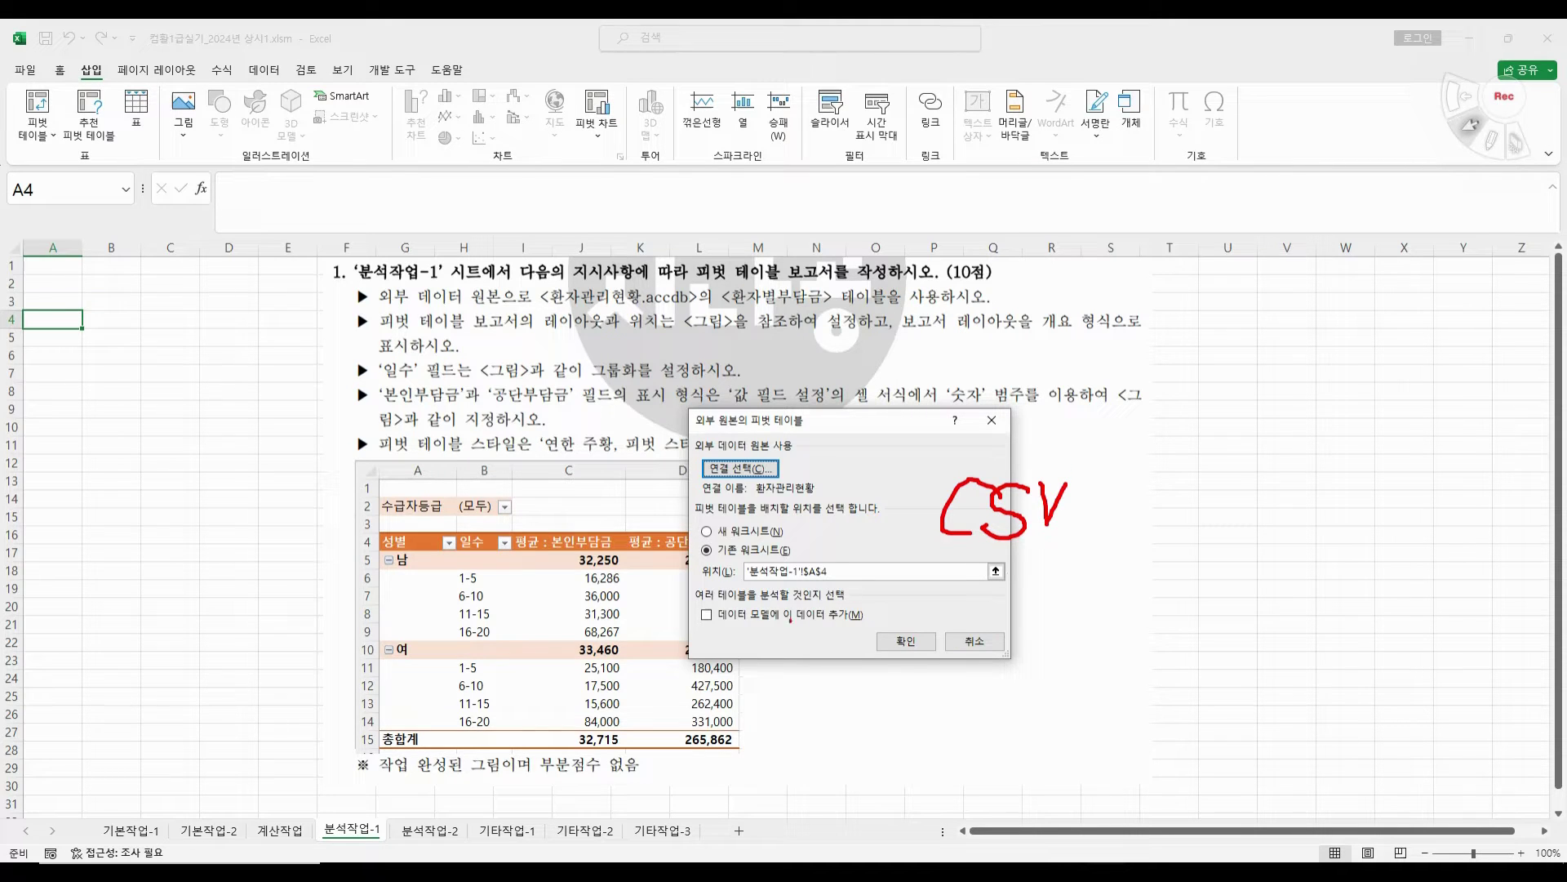
drag(663, 635, 881, 617)
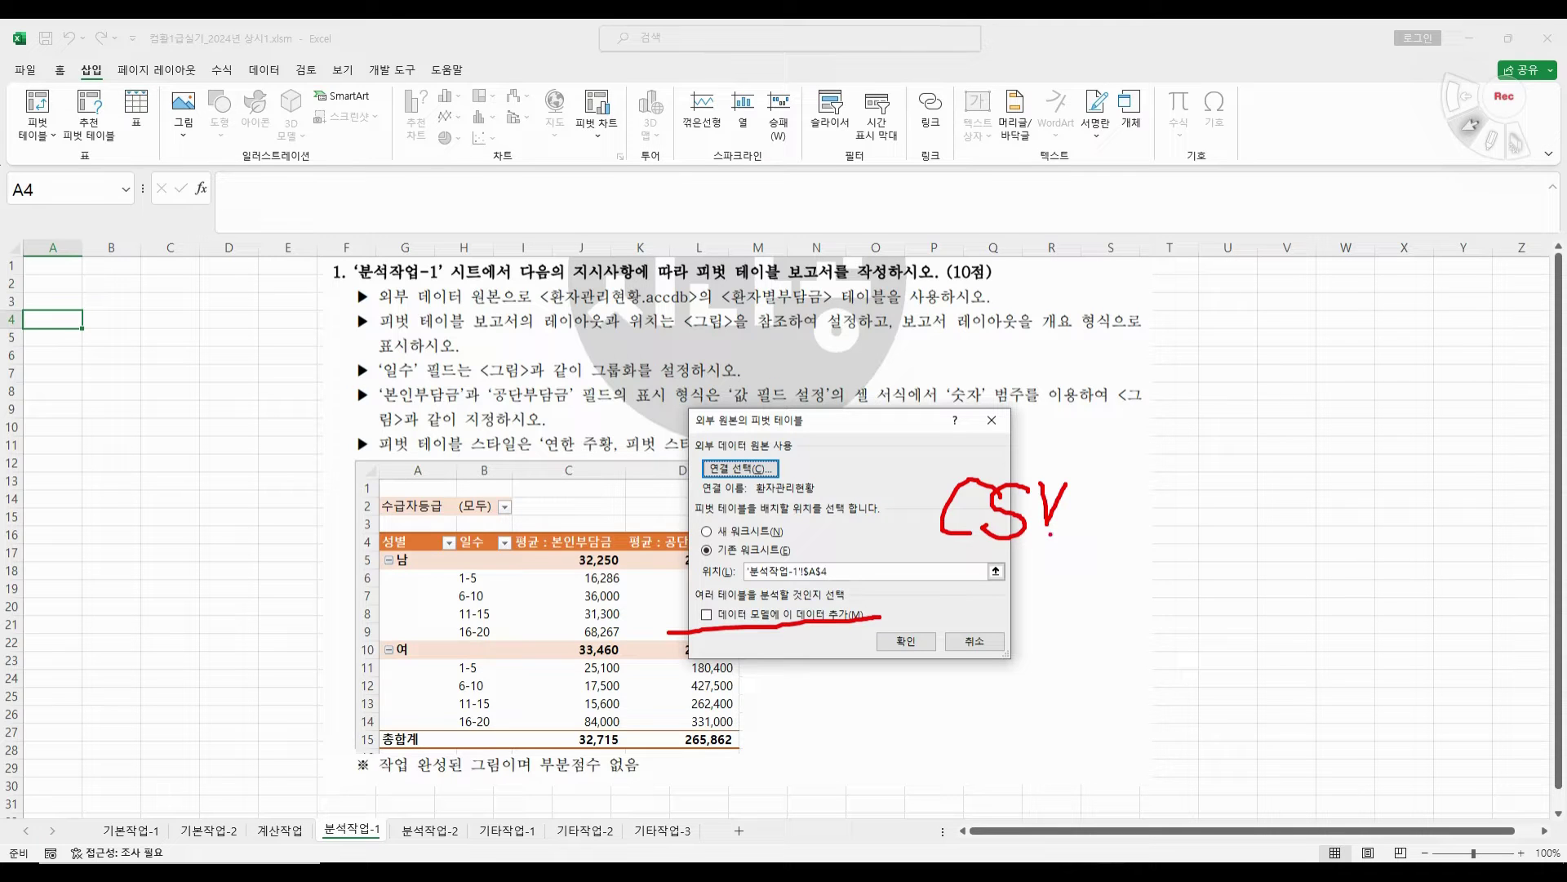
mouse_move(1098, 539)
mouse_down()
mouse_move(985, 560)
mouse_move(1020, 452)
mouse_move(1074, 557)
mouse_up()
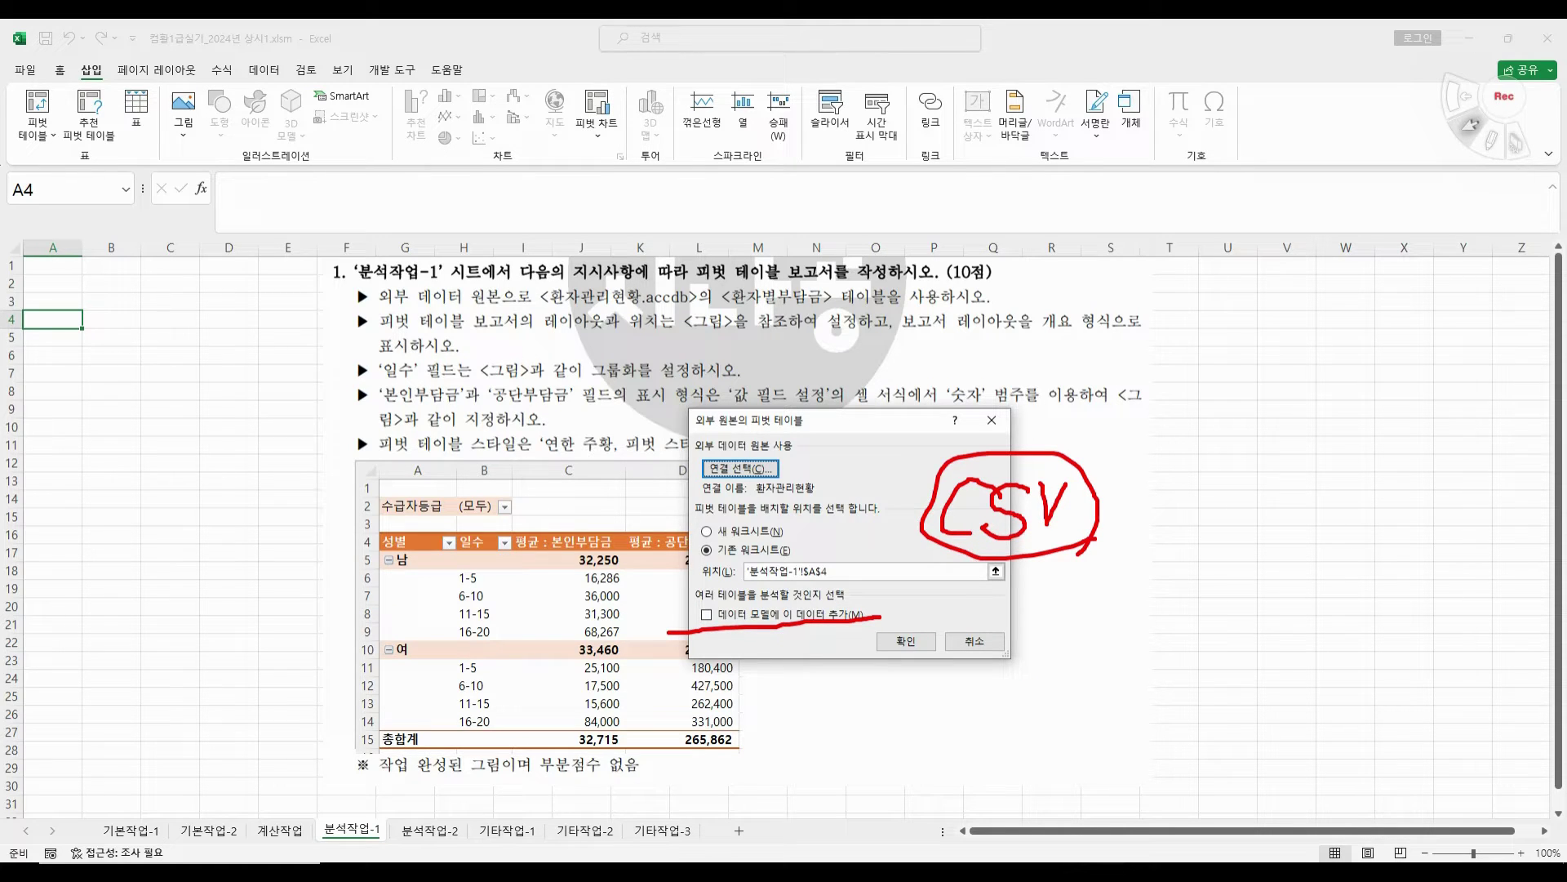
key(Escape)
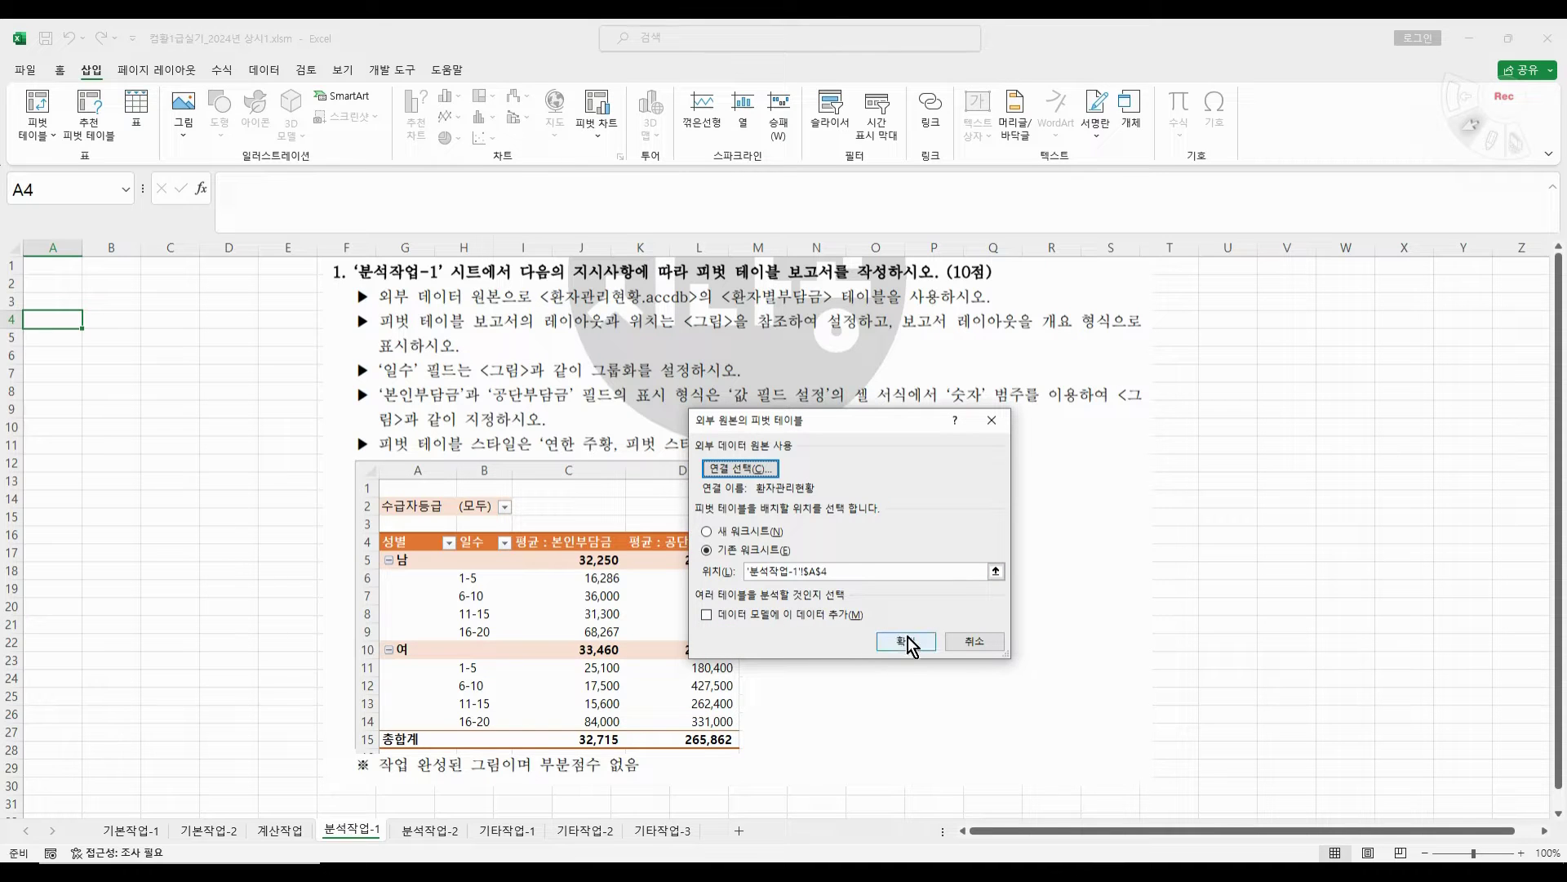
- Create the pivot table at A4 without adding it to the data model, and set its report layout to outline form
click(906, 640)
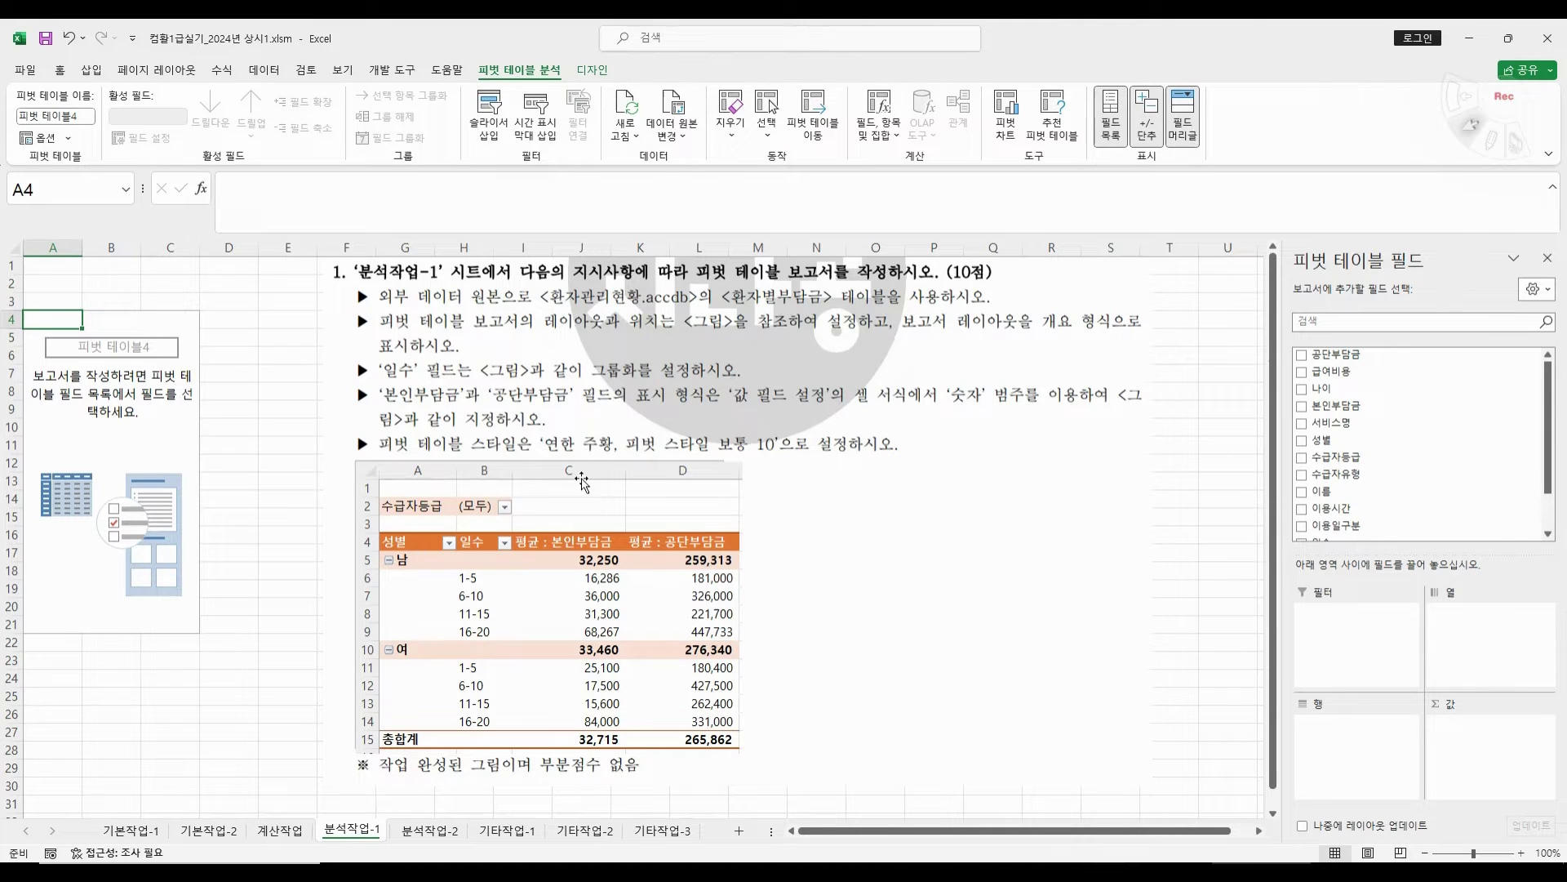
click(600, 71)
click(122, 129)
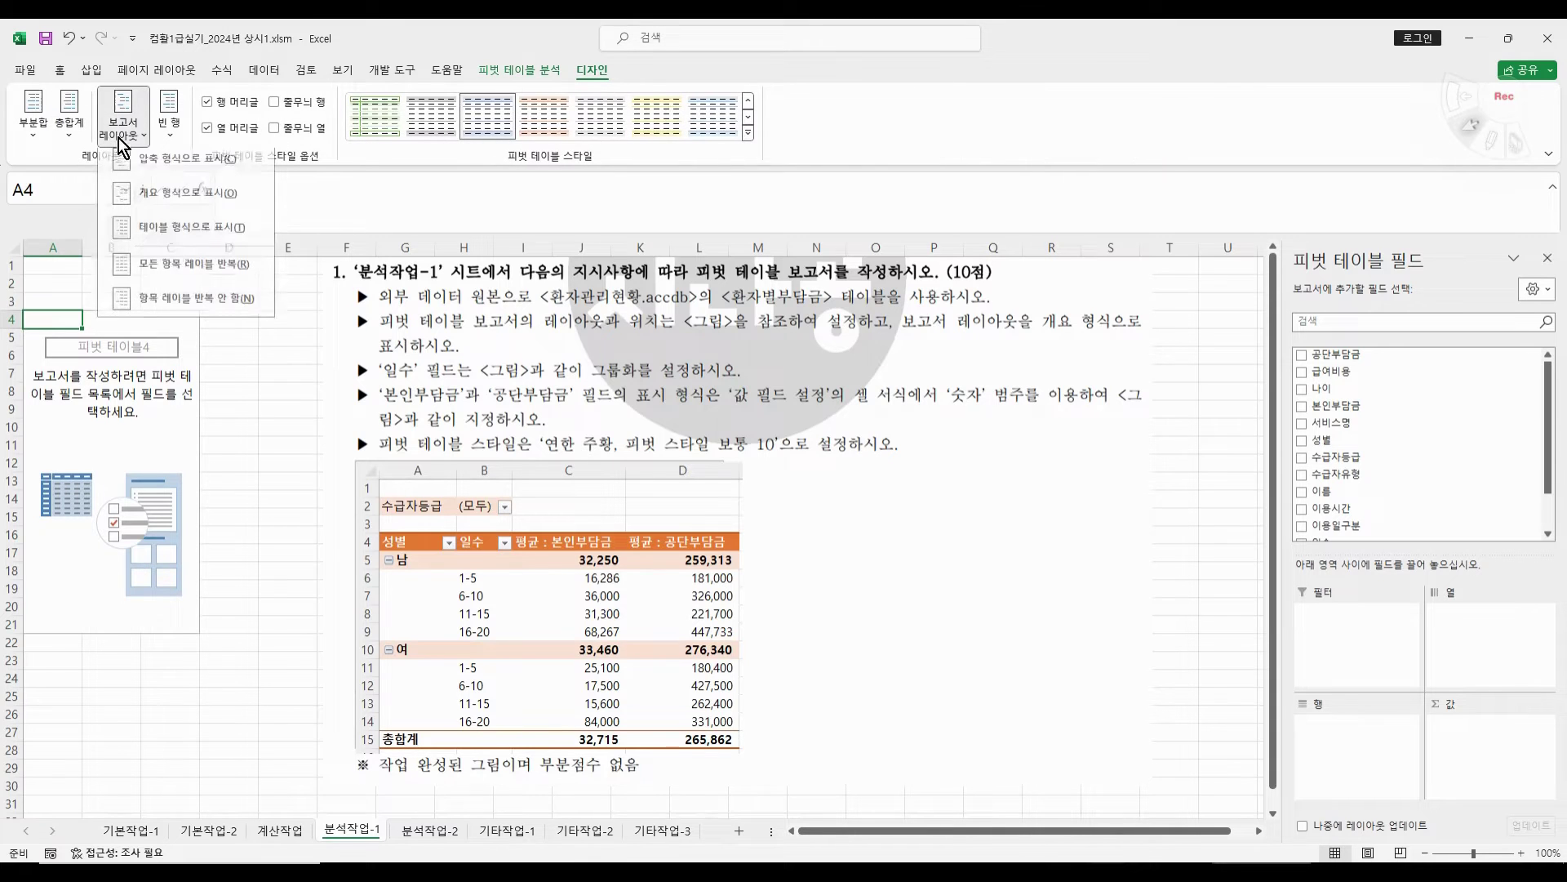
click(168, 209)
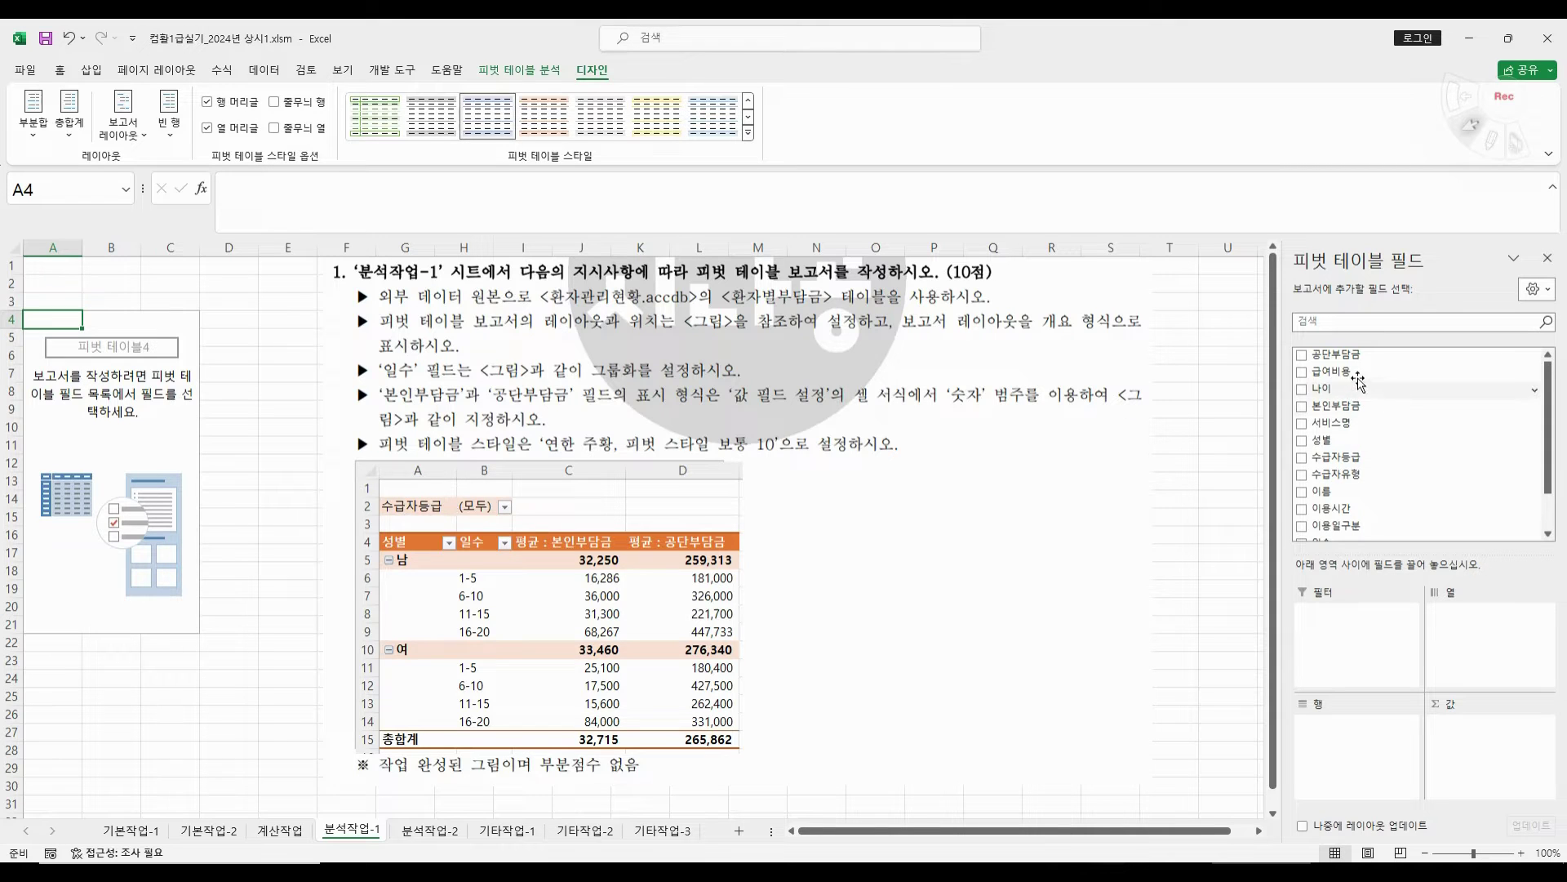
- Add 수급자등급 as the pivot table's report filter, and 성별 followed by 일수 as its row fields
drag(1347, 462, 1371, 641)
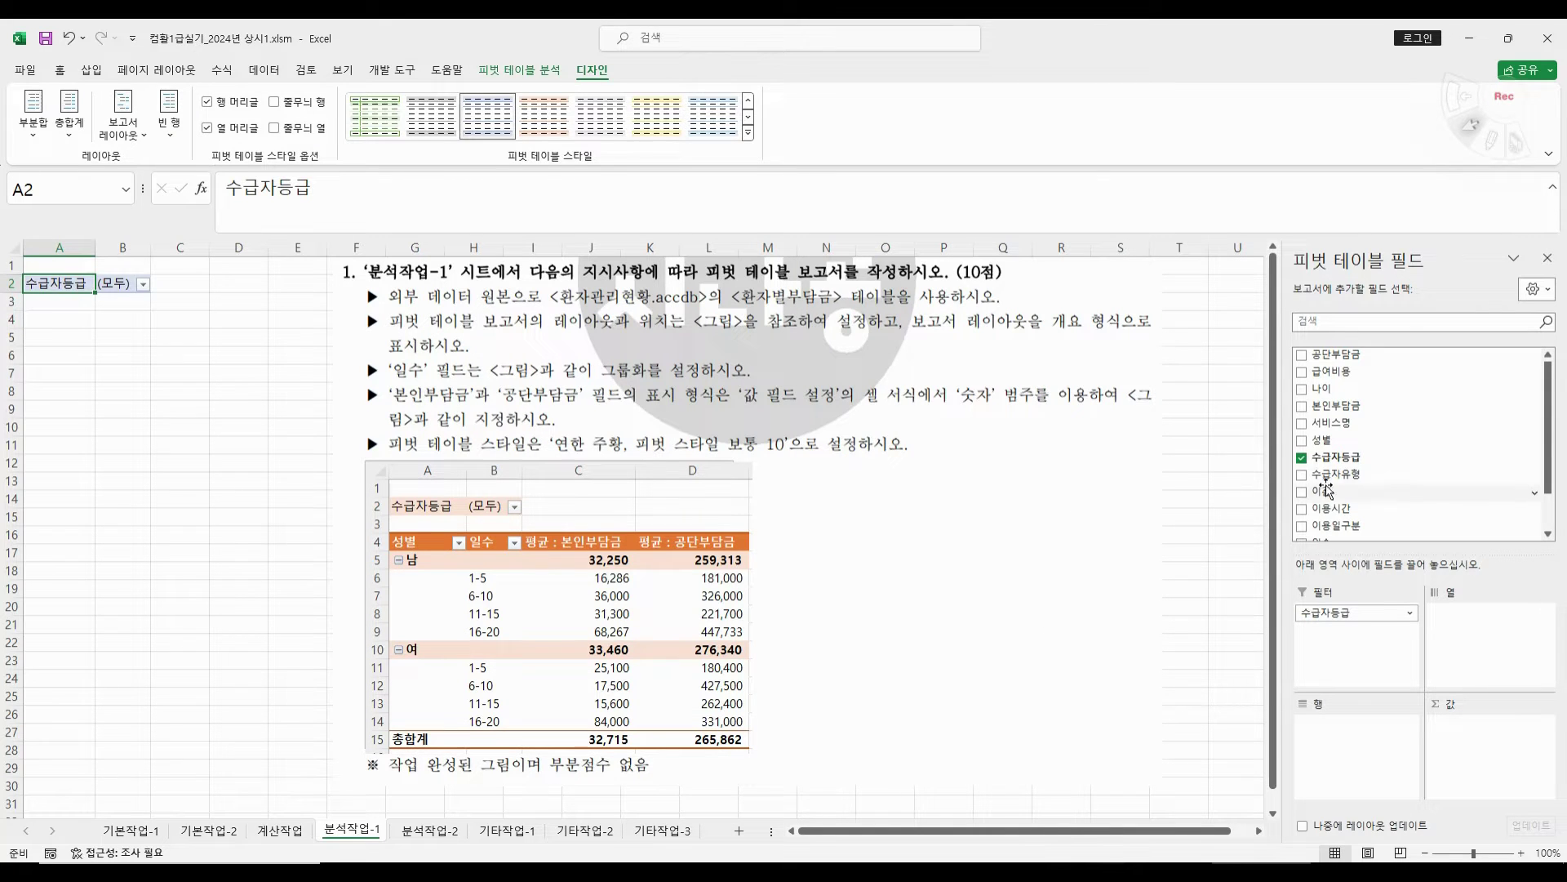
drag(1332, 442, 1345, 718)
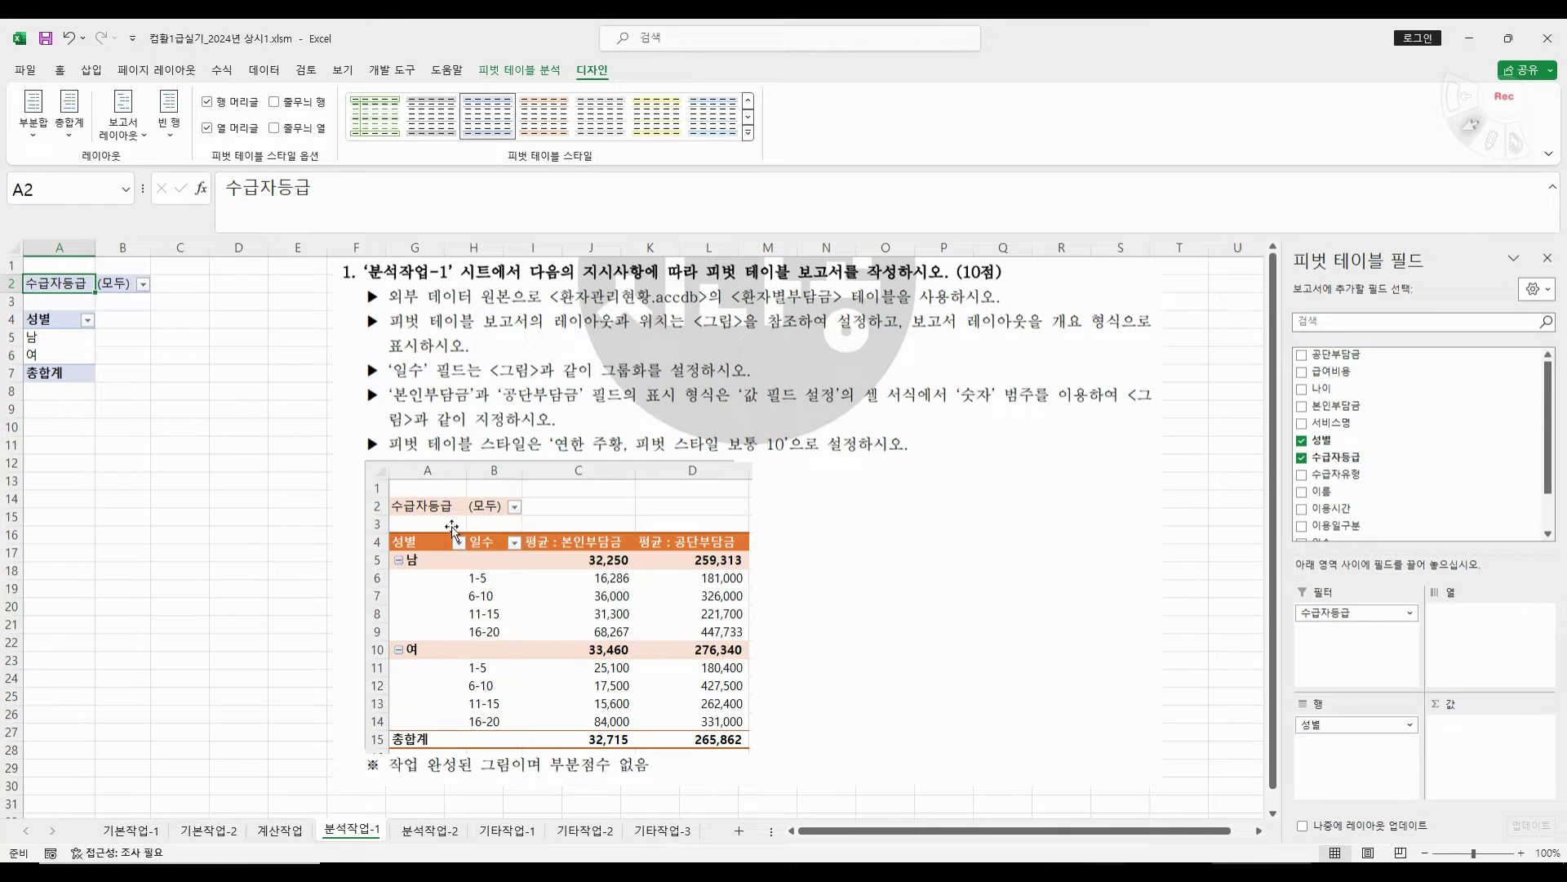
scroll(1334, 463, down, 1)
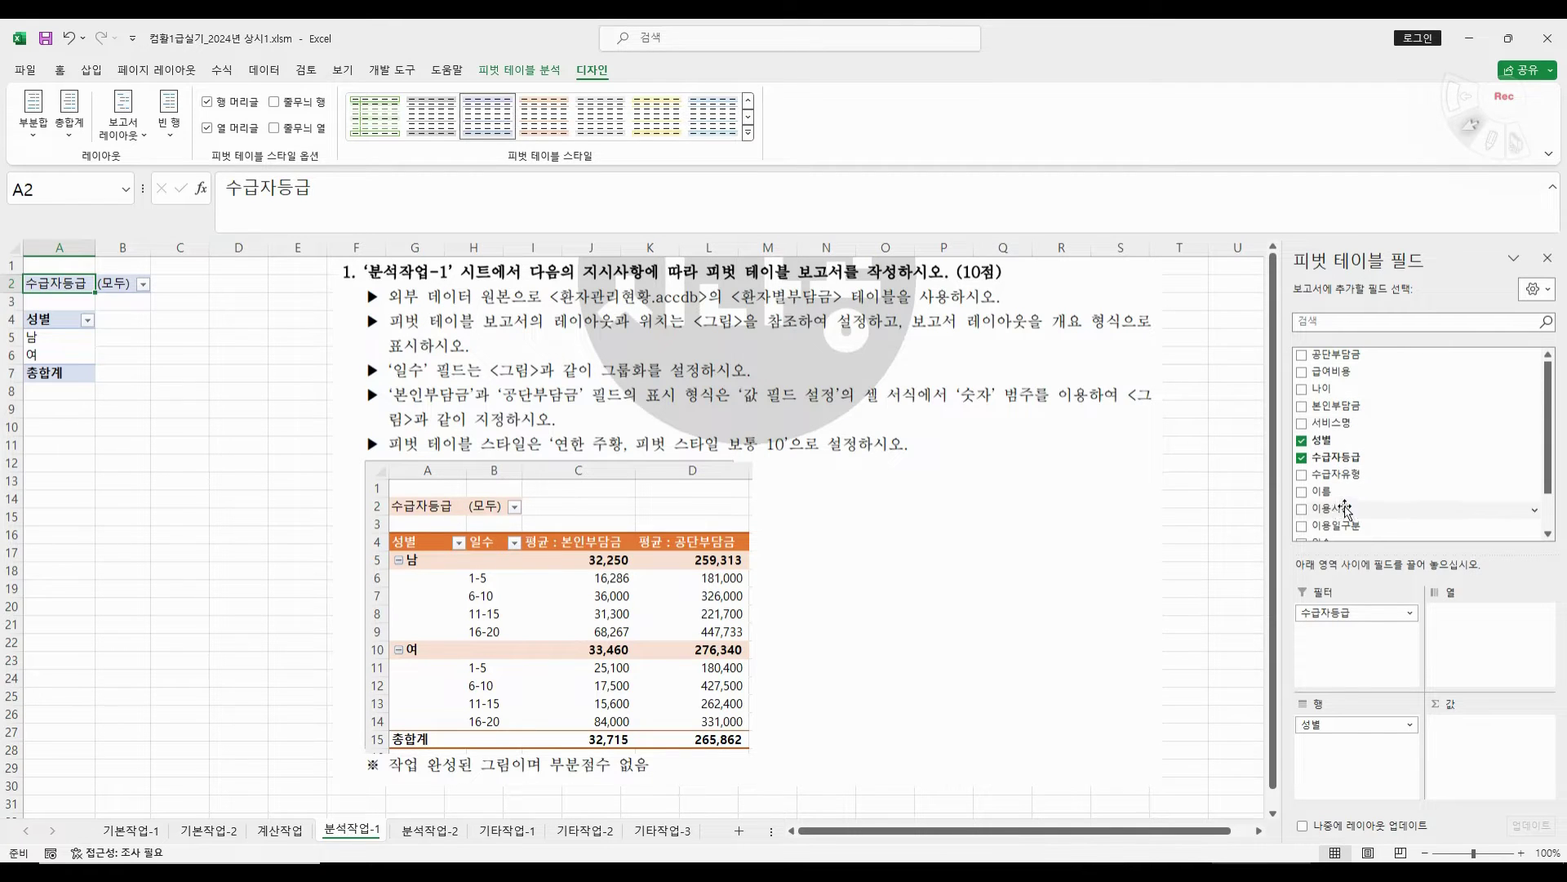
drag(1322, 495, 1348, 744)
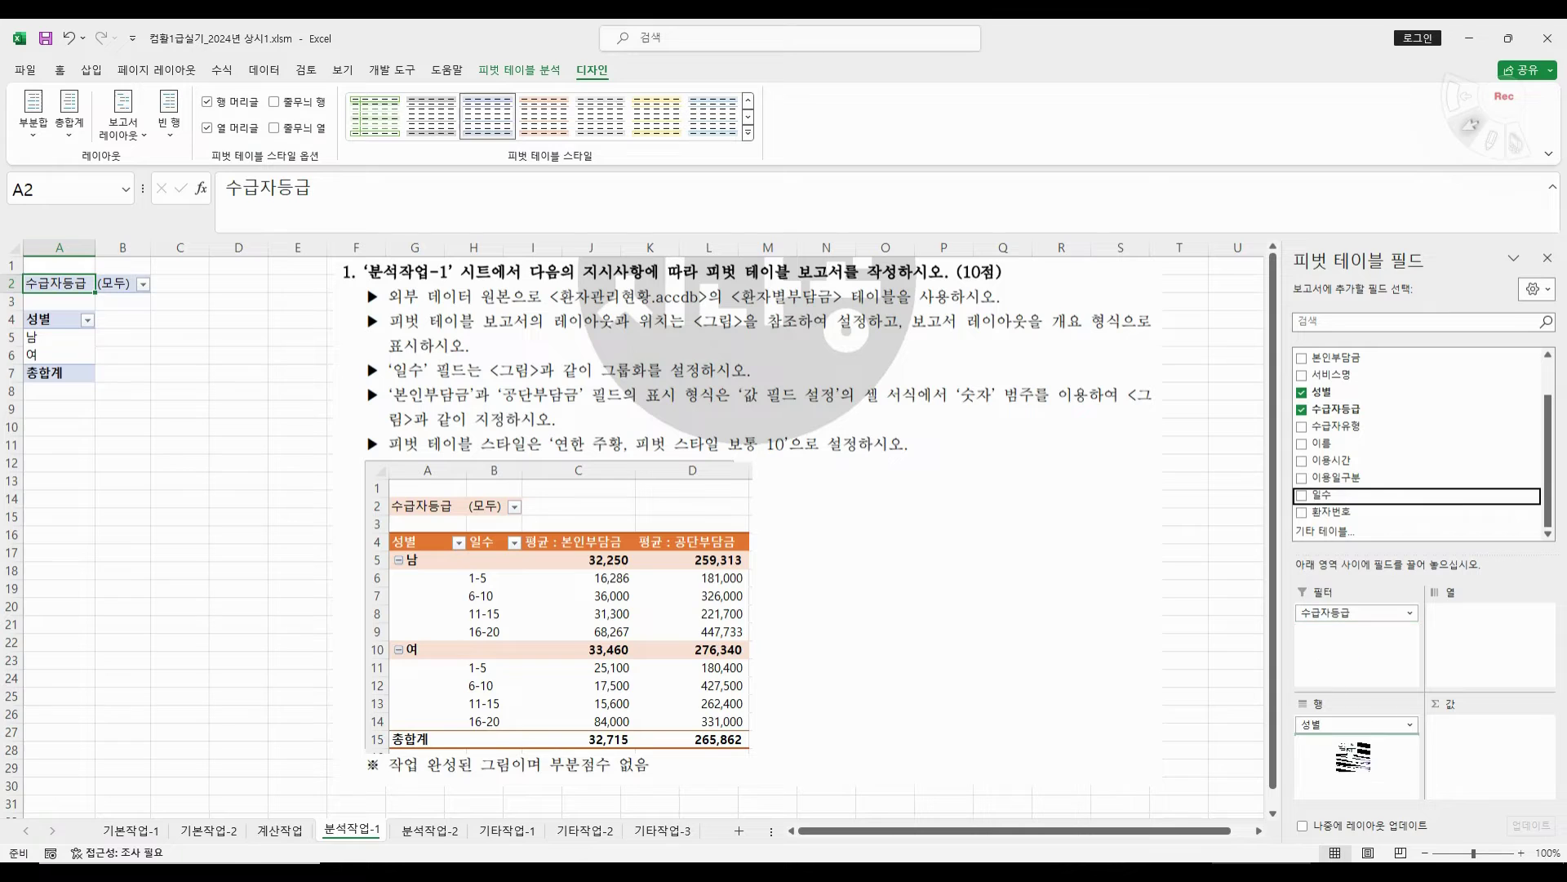
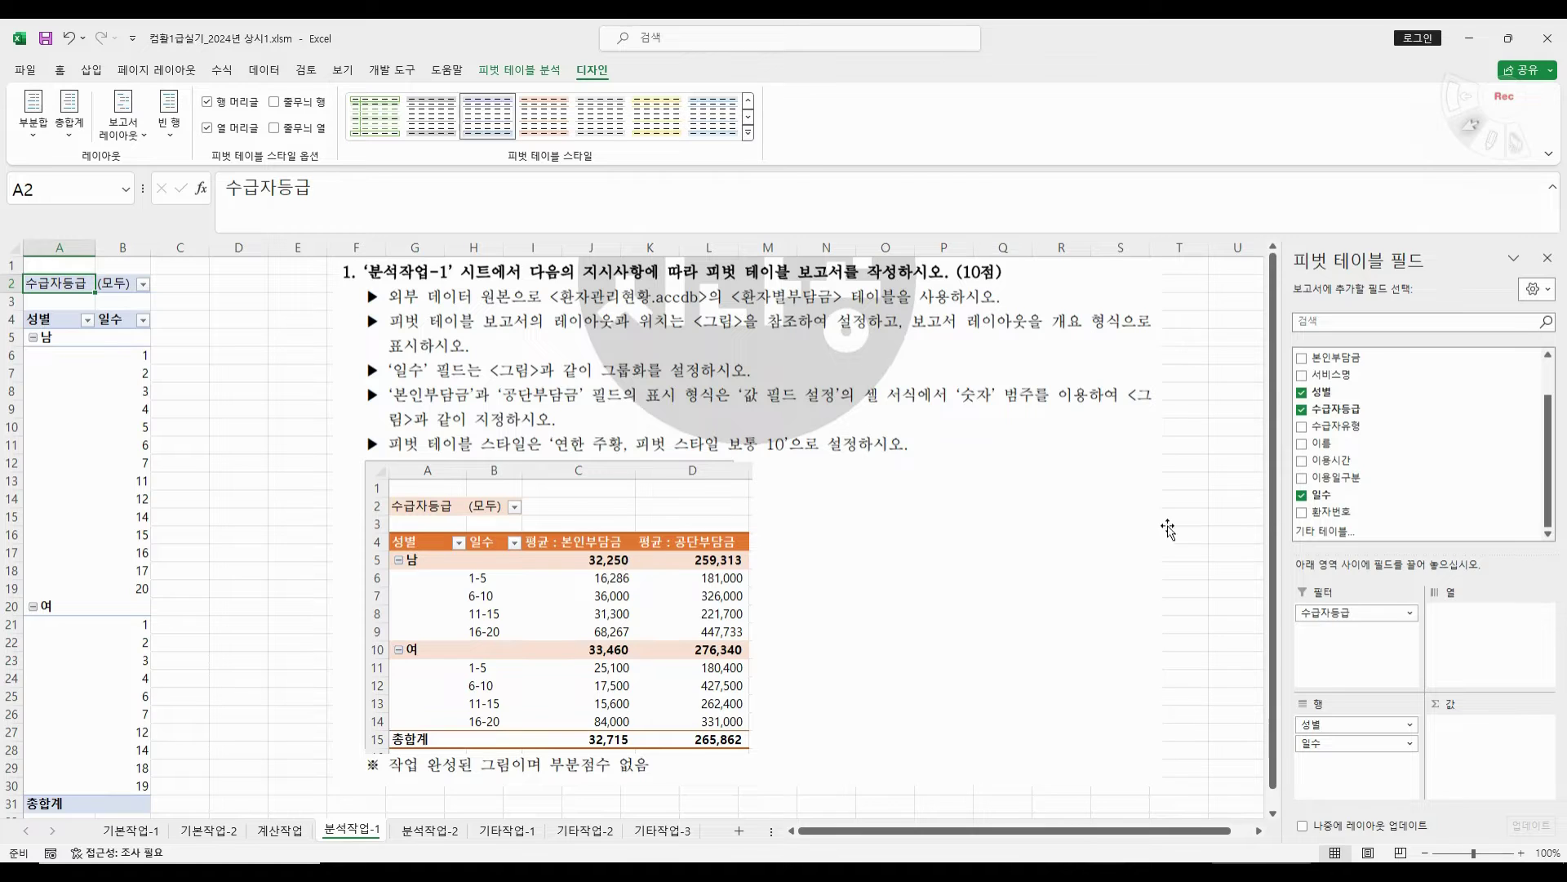
- Add 본인부담금 as a pivot value summarized by average, in the 숫자 format with a thousands separator
drag(1337, 359, 1492, 737)
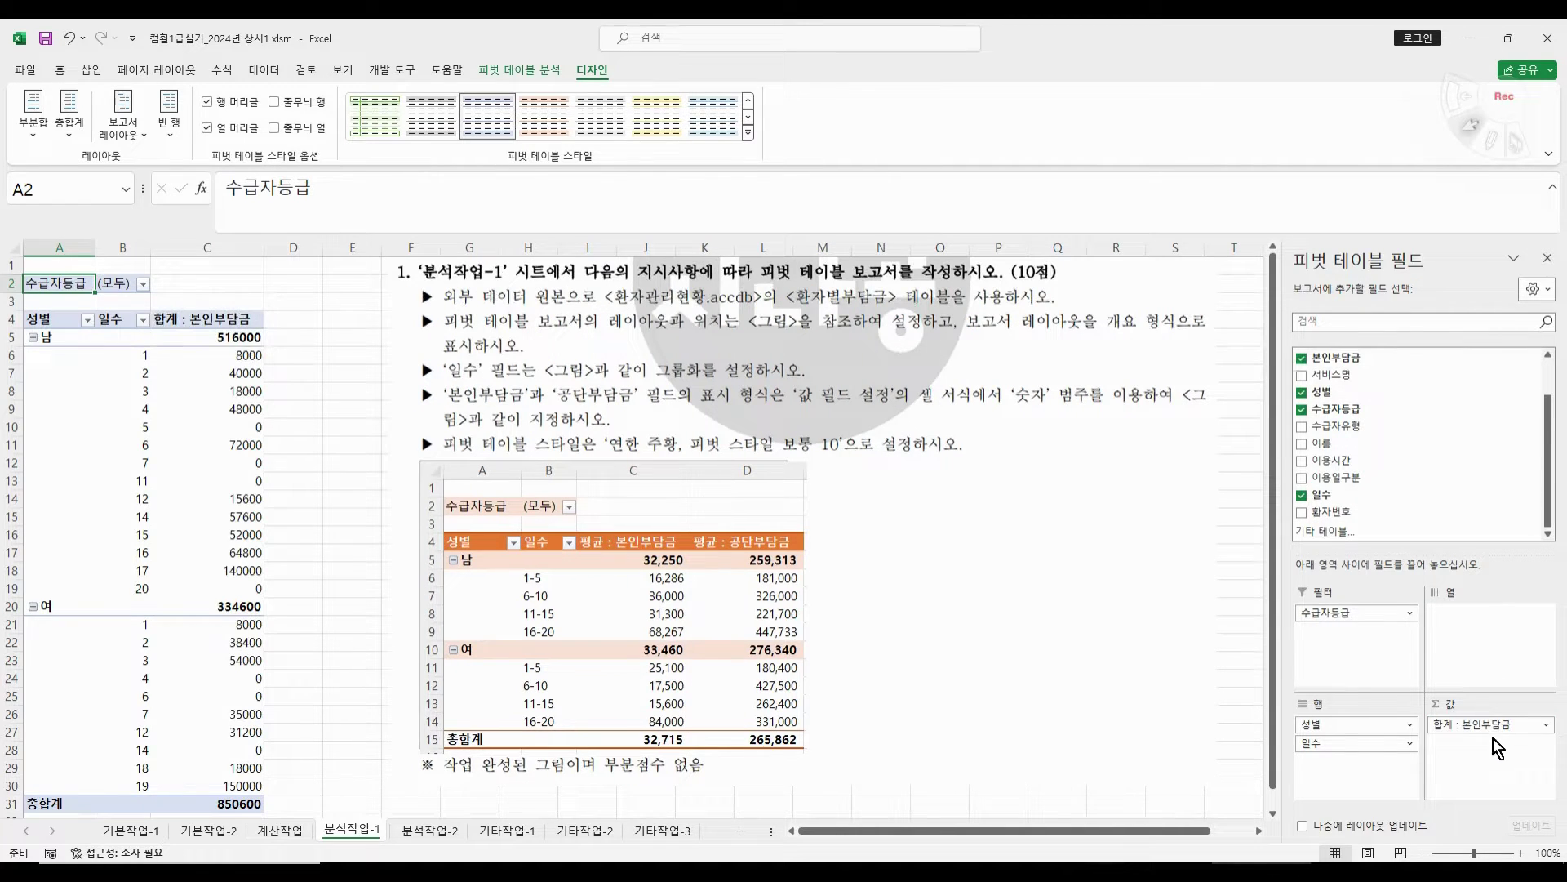
click(1450, 725)
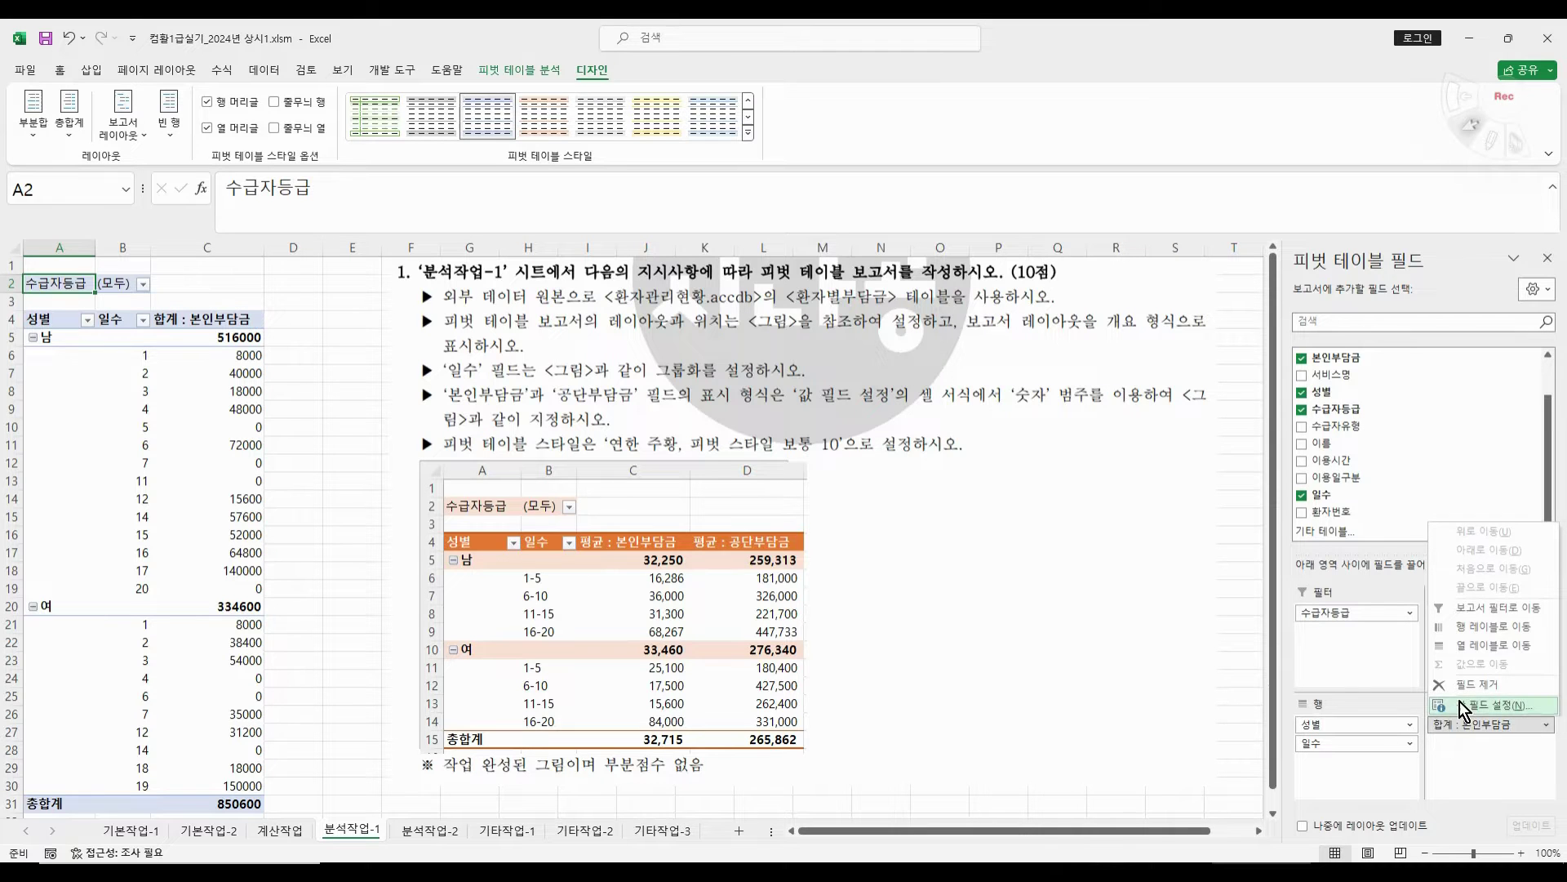
click(1459, 702)
click(715, 548)
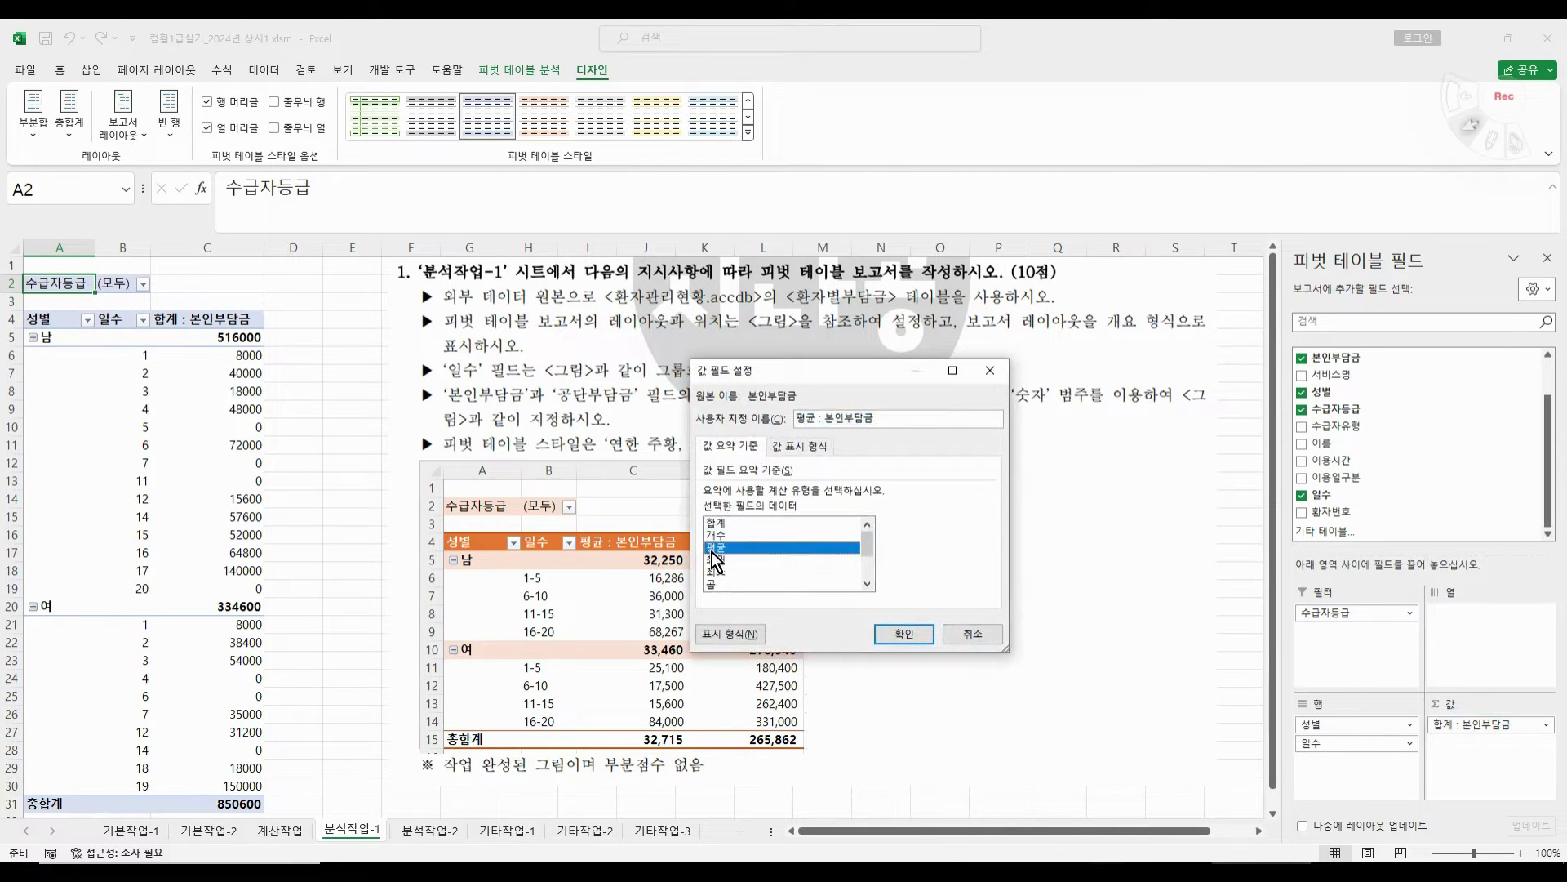
click(732, 635)
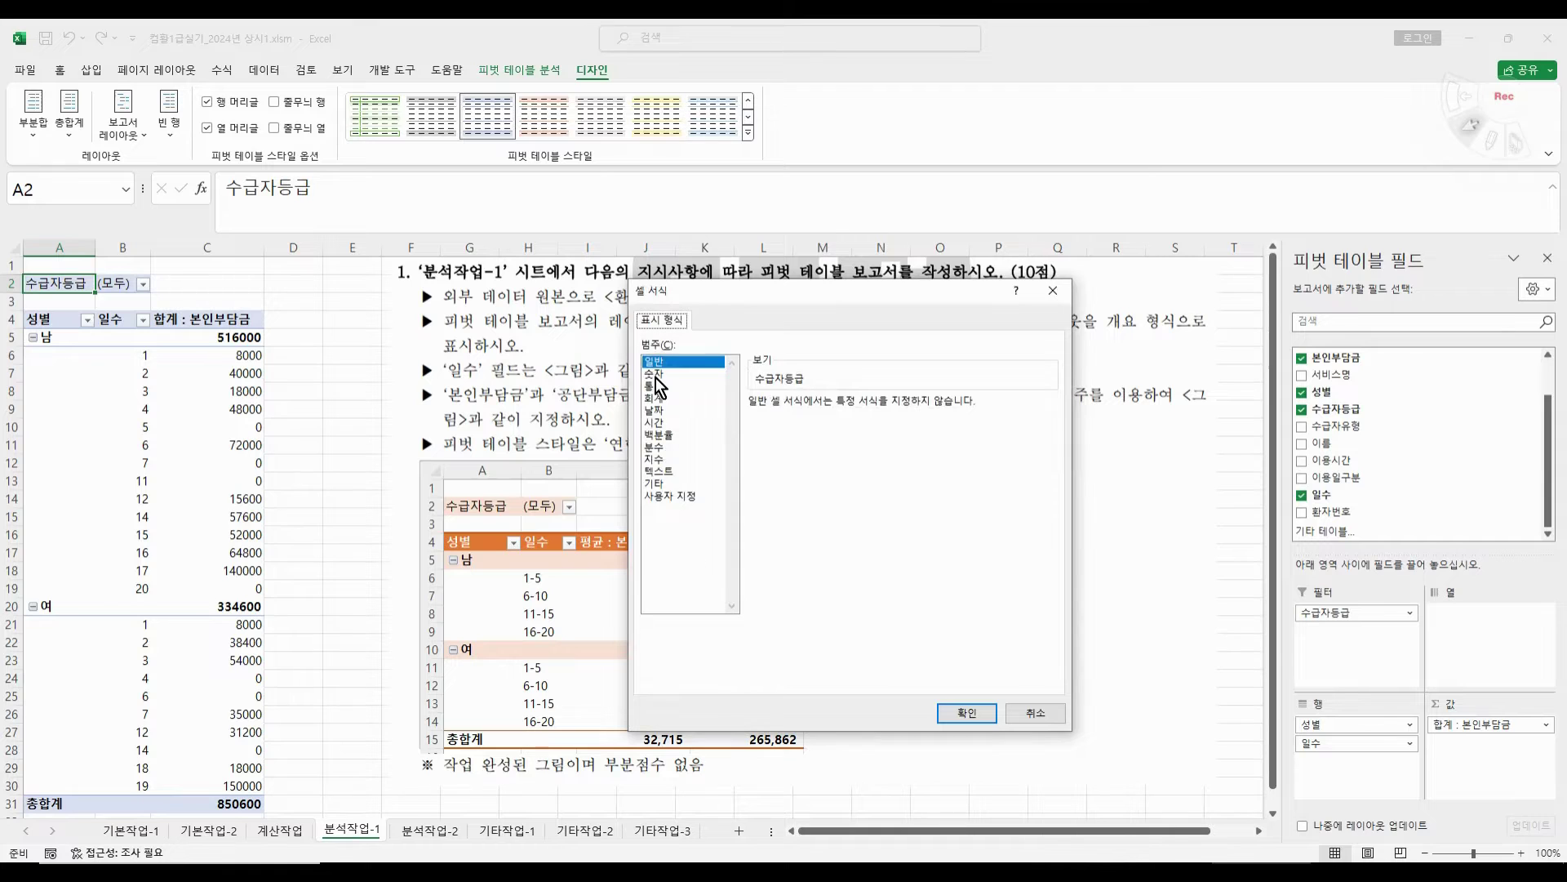
click(656, 374)
click(753, 426)
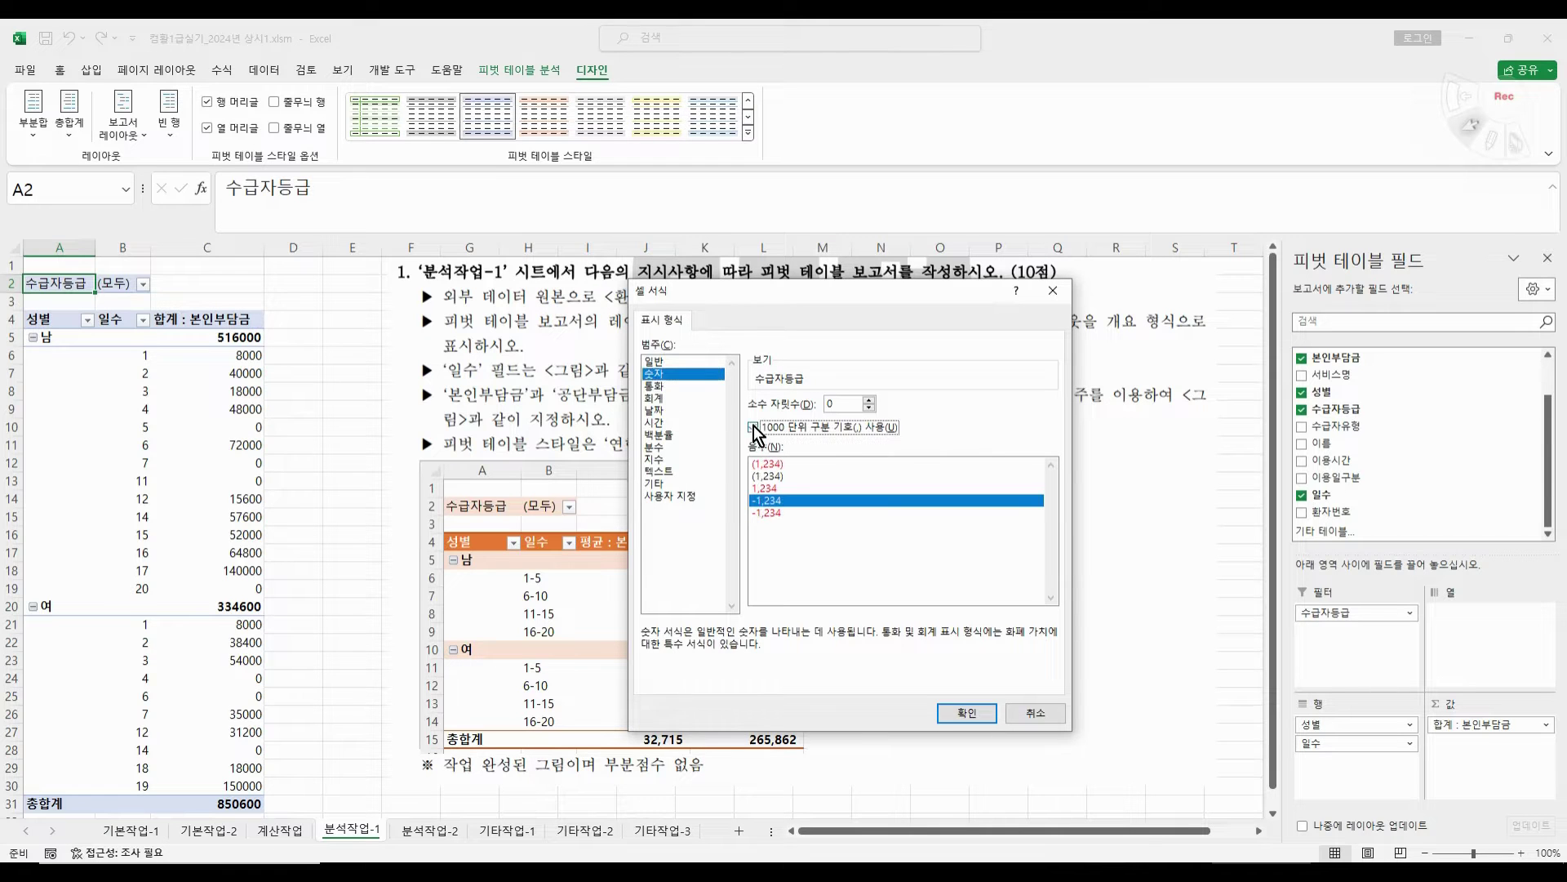
click(963, 713)
click(905, 638)
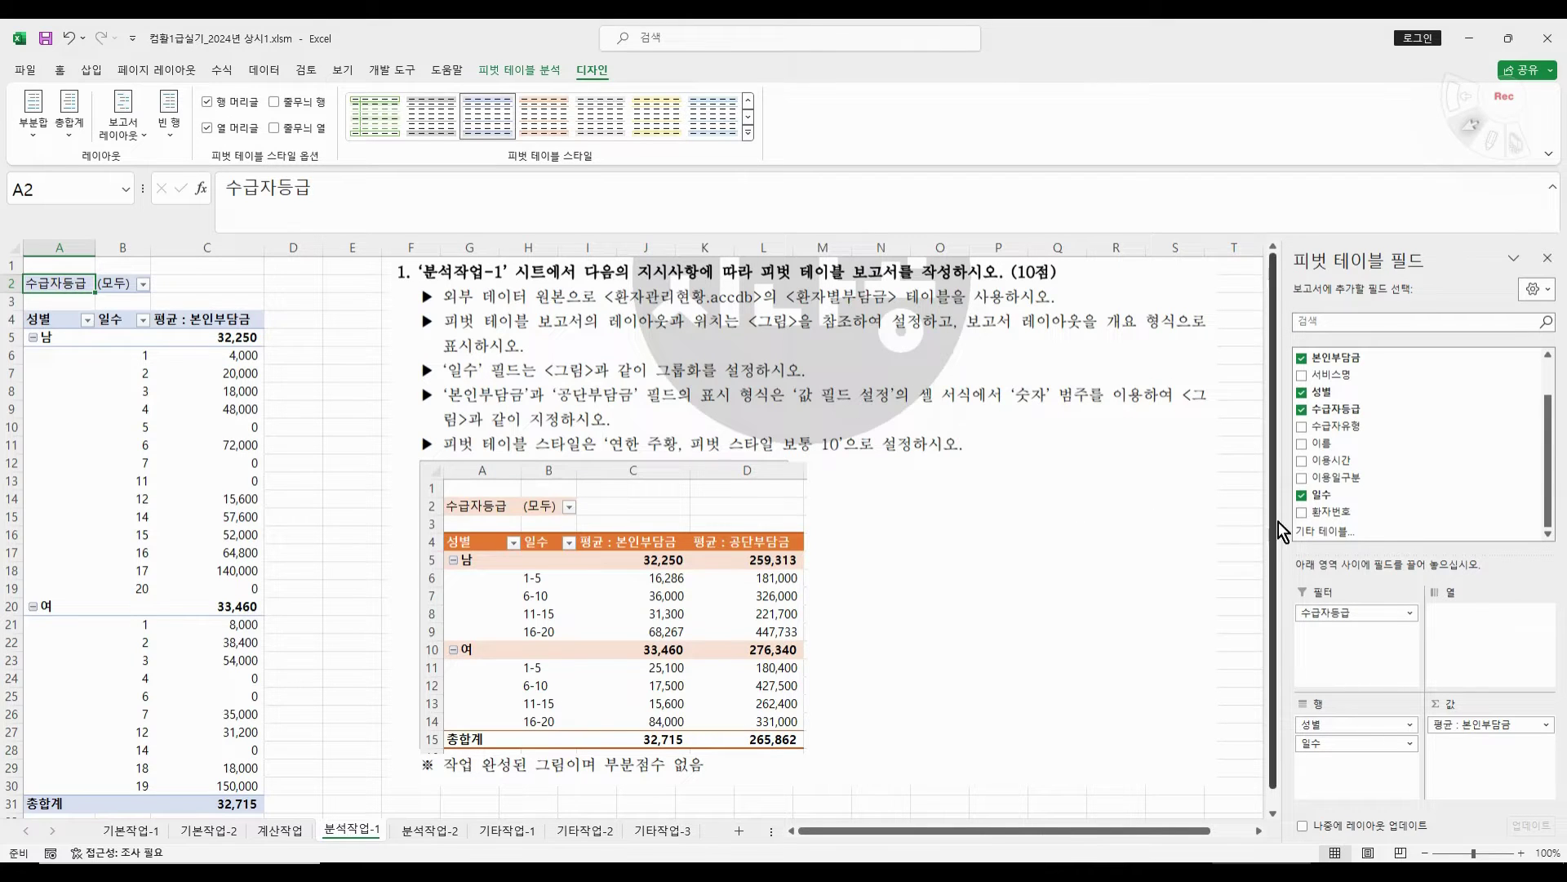
- Add 공단부담금 as the second pivot value, summarized by average in the 숫자 format with a thousands separator
scroll(1355, 499, up, 3)
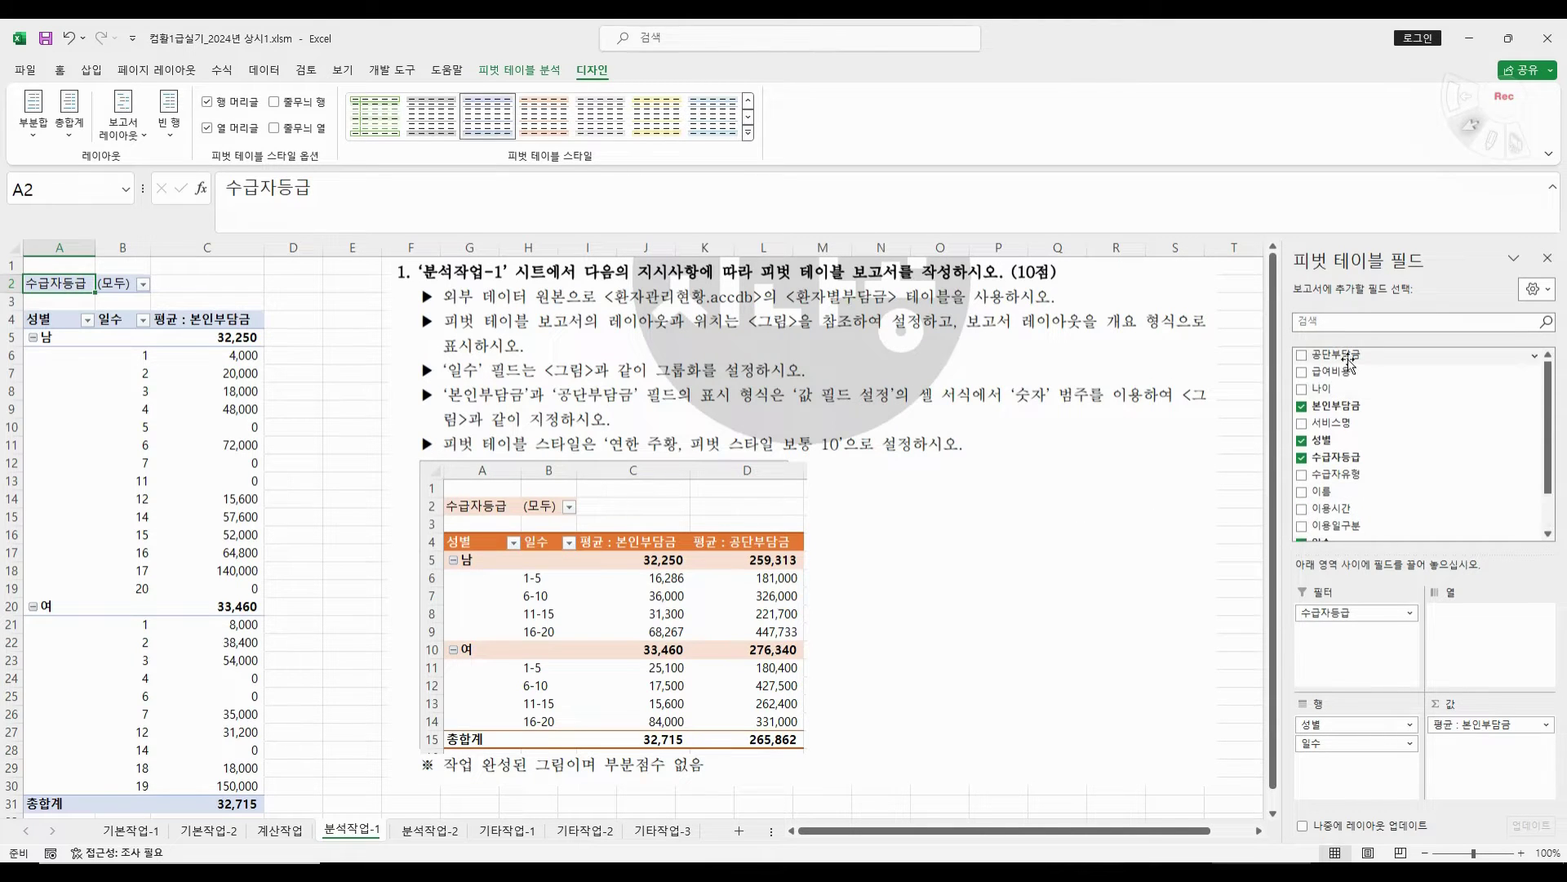
drag(1332, 356, 1461, 739)
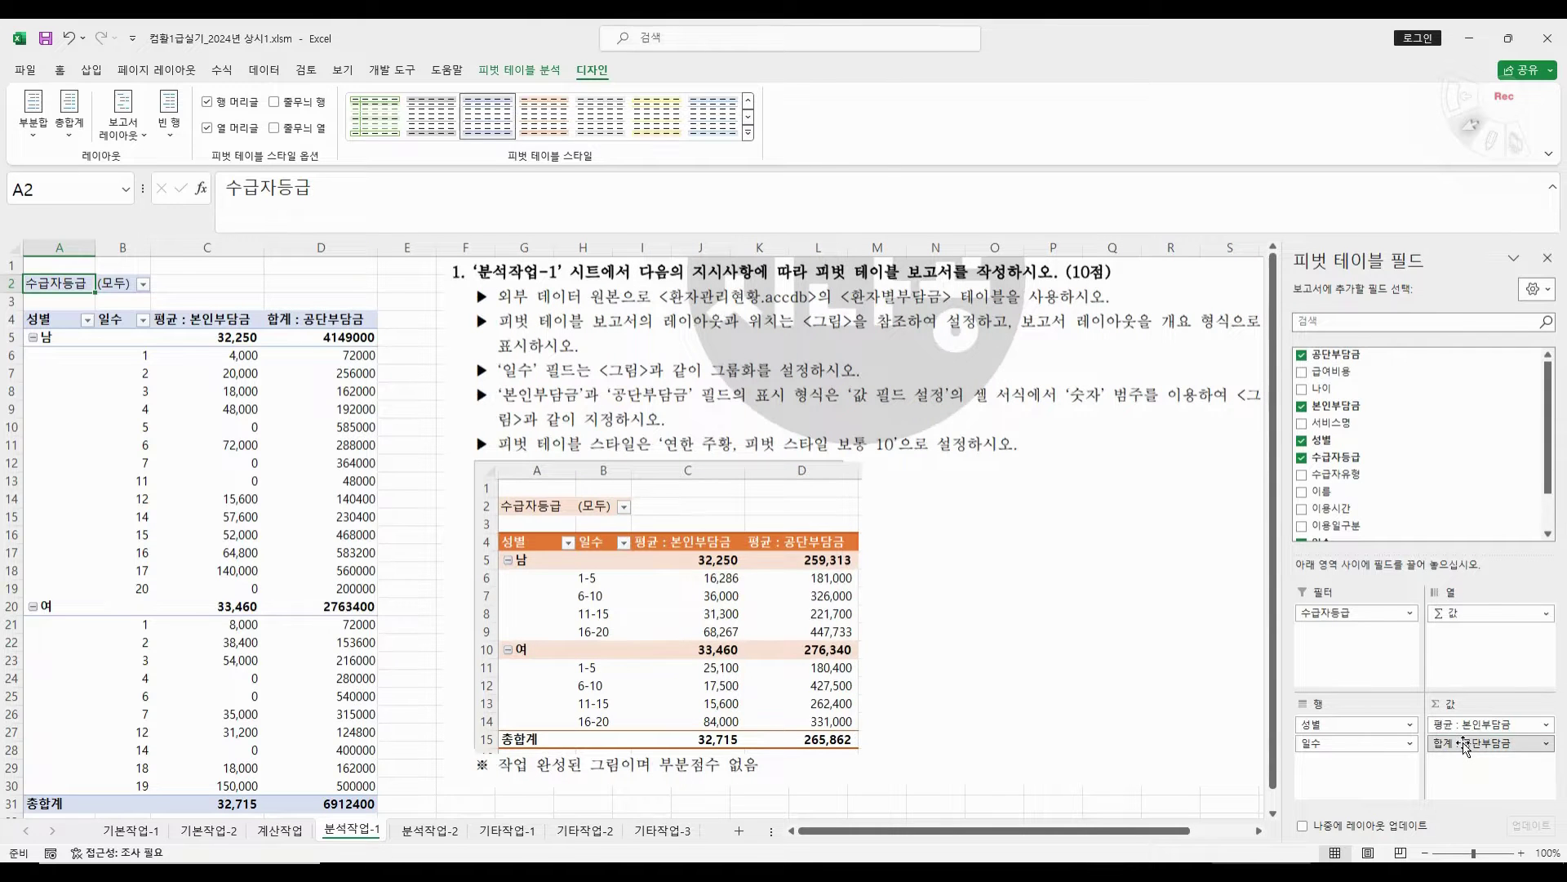
click(1465, 743)
click(1483, 724)
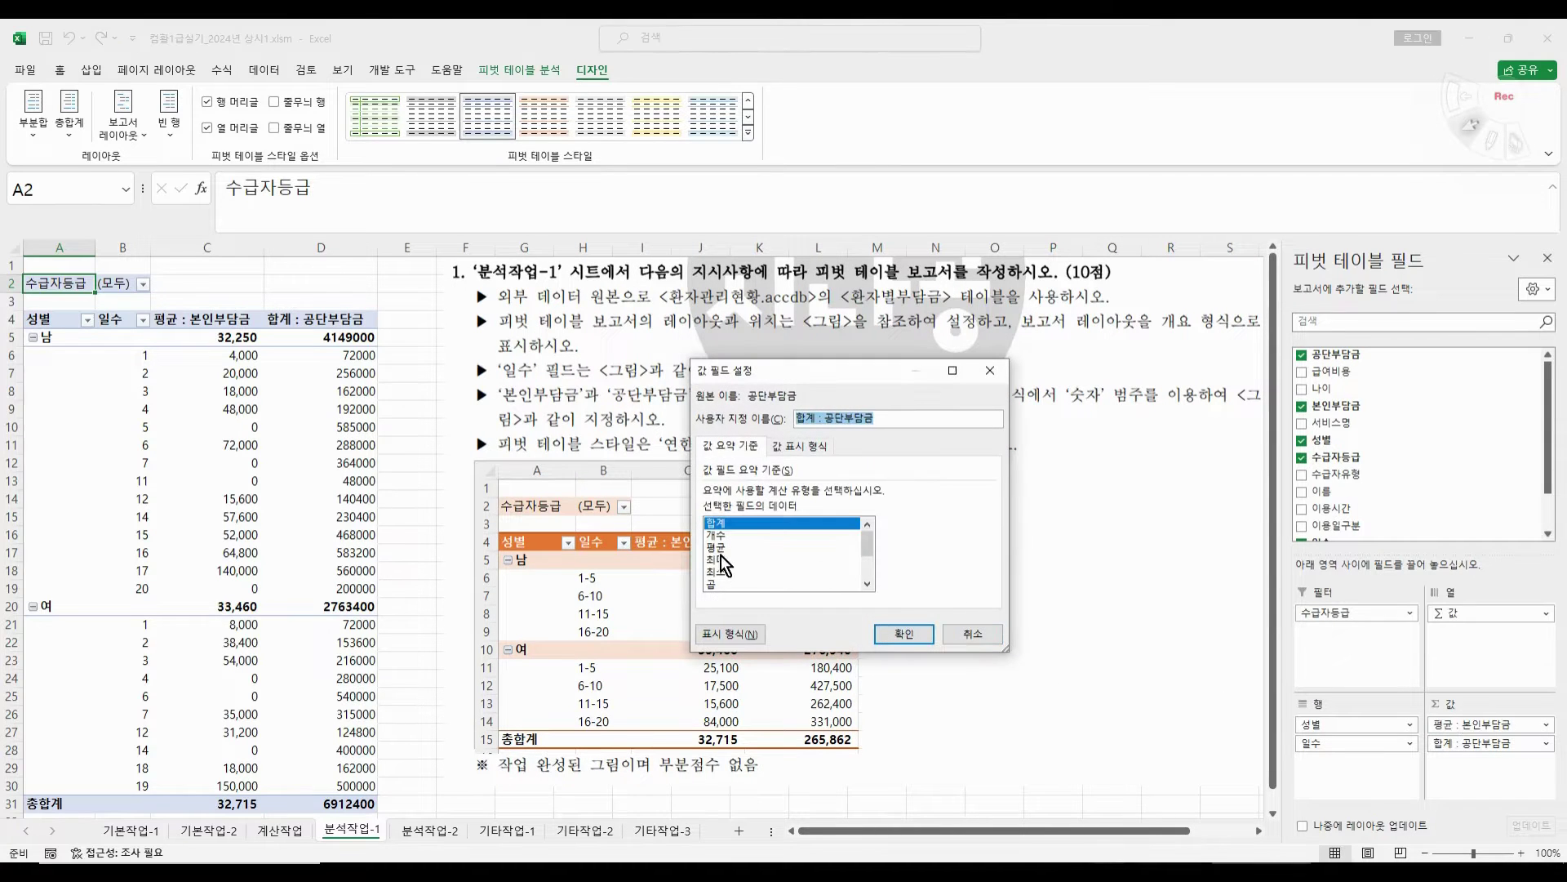
click(722, 548)
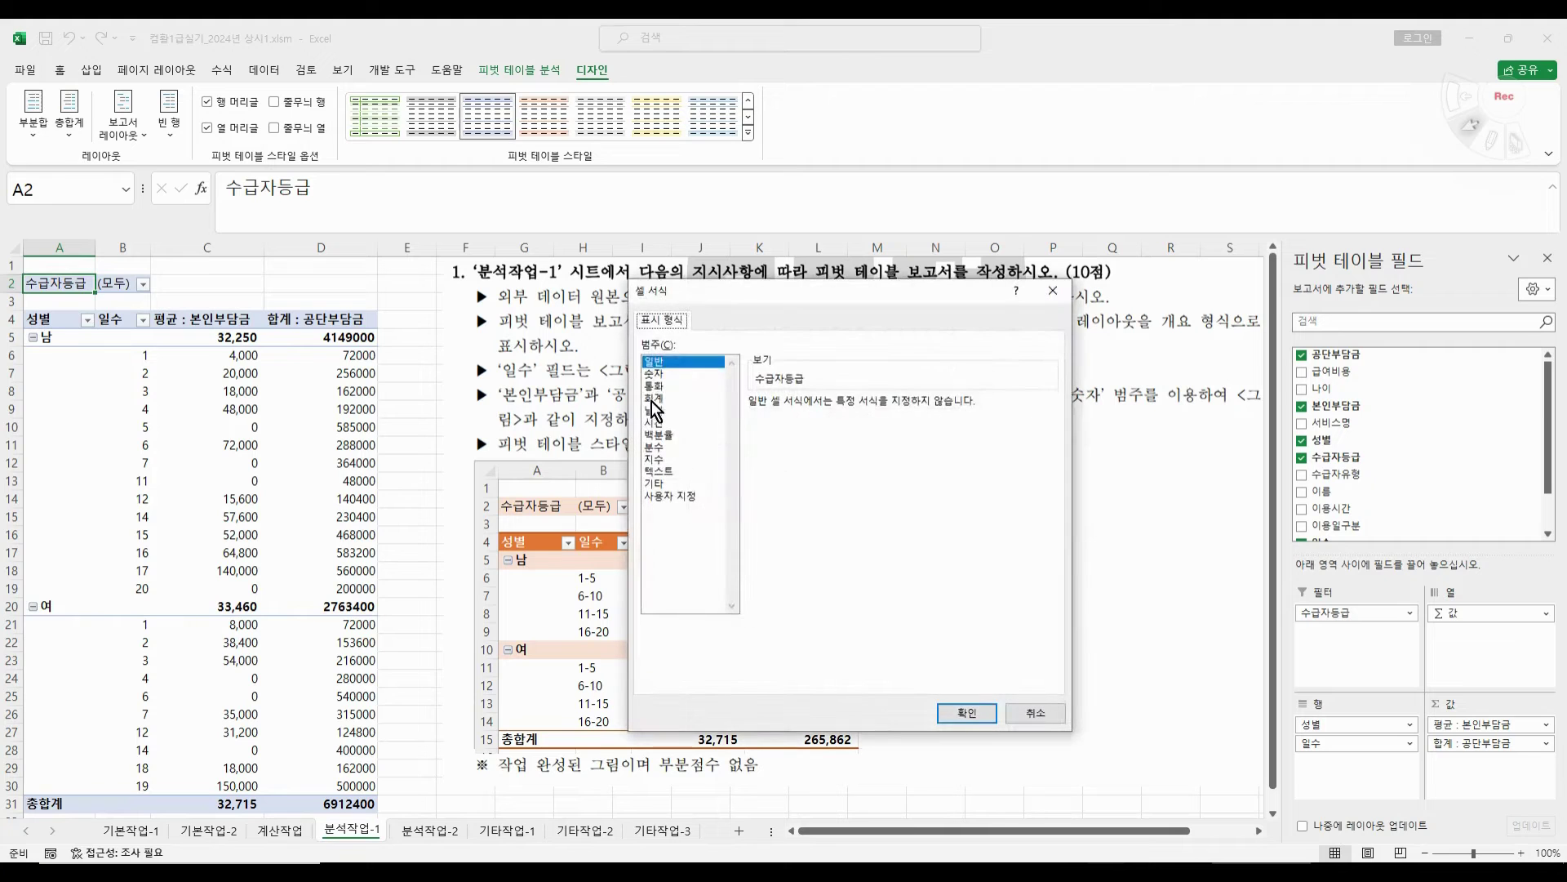
click(653, 373)
click(753, 427)
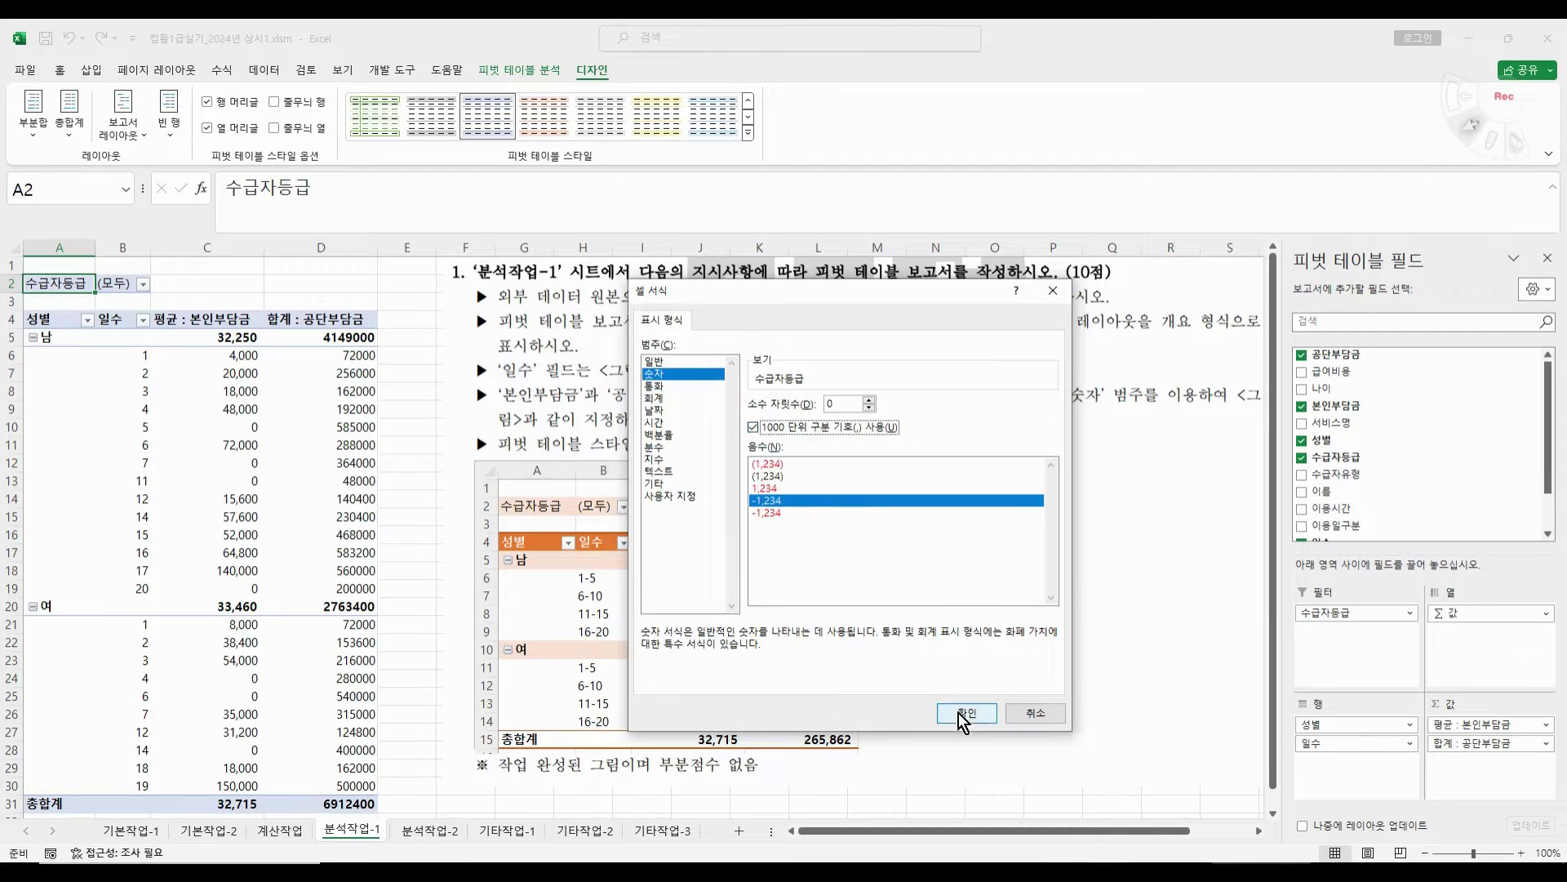
click(957, 712)
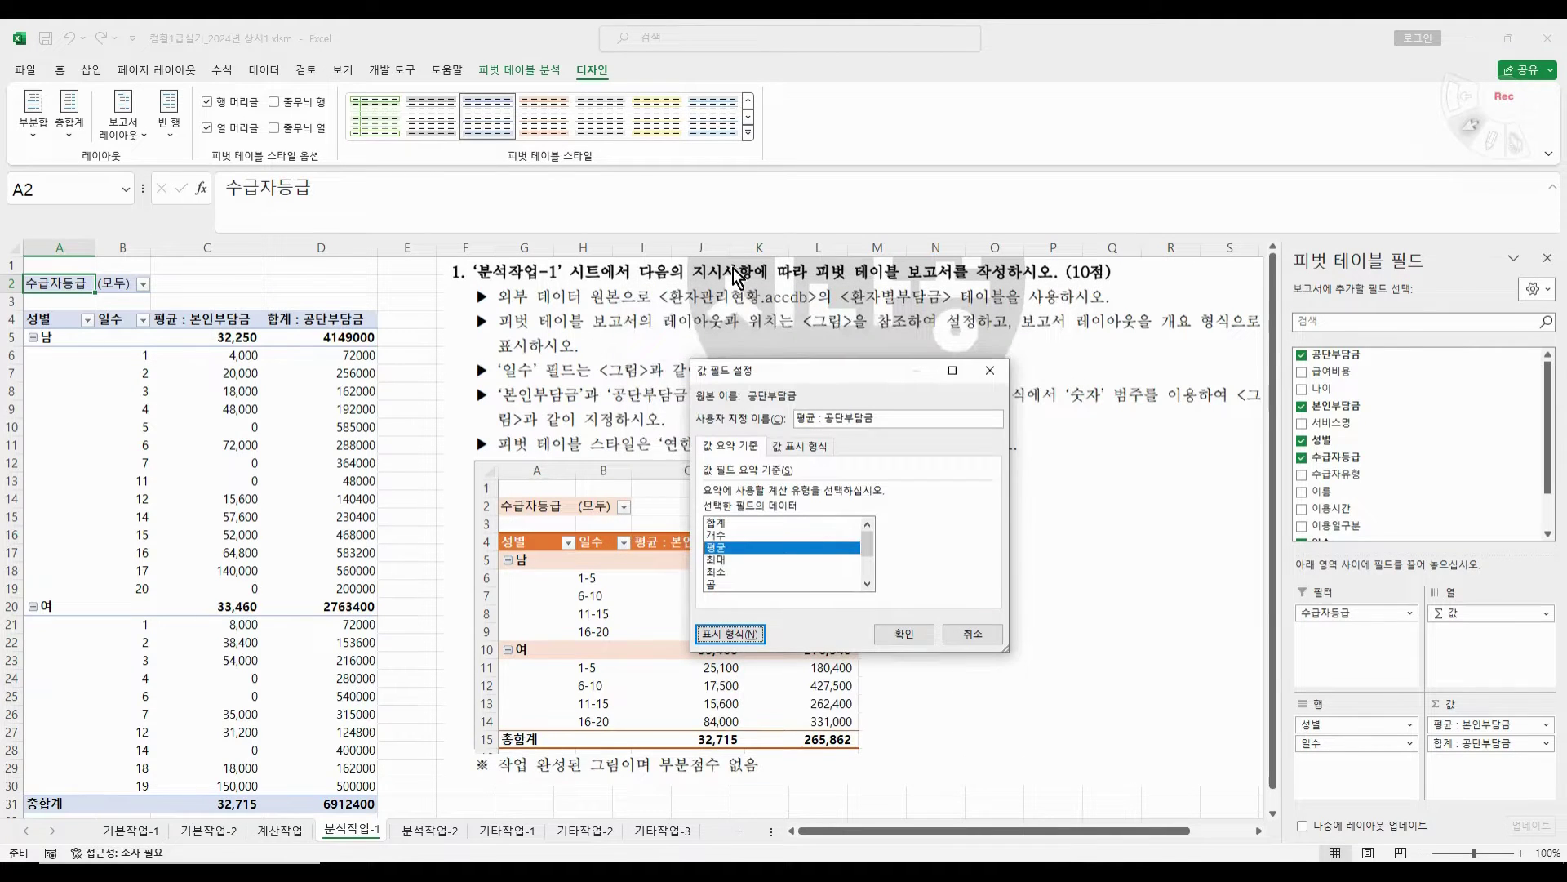
click(904, 633)
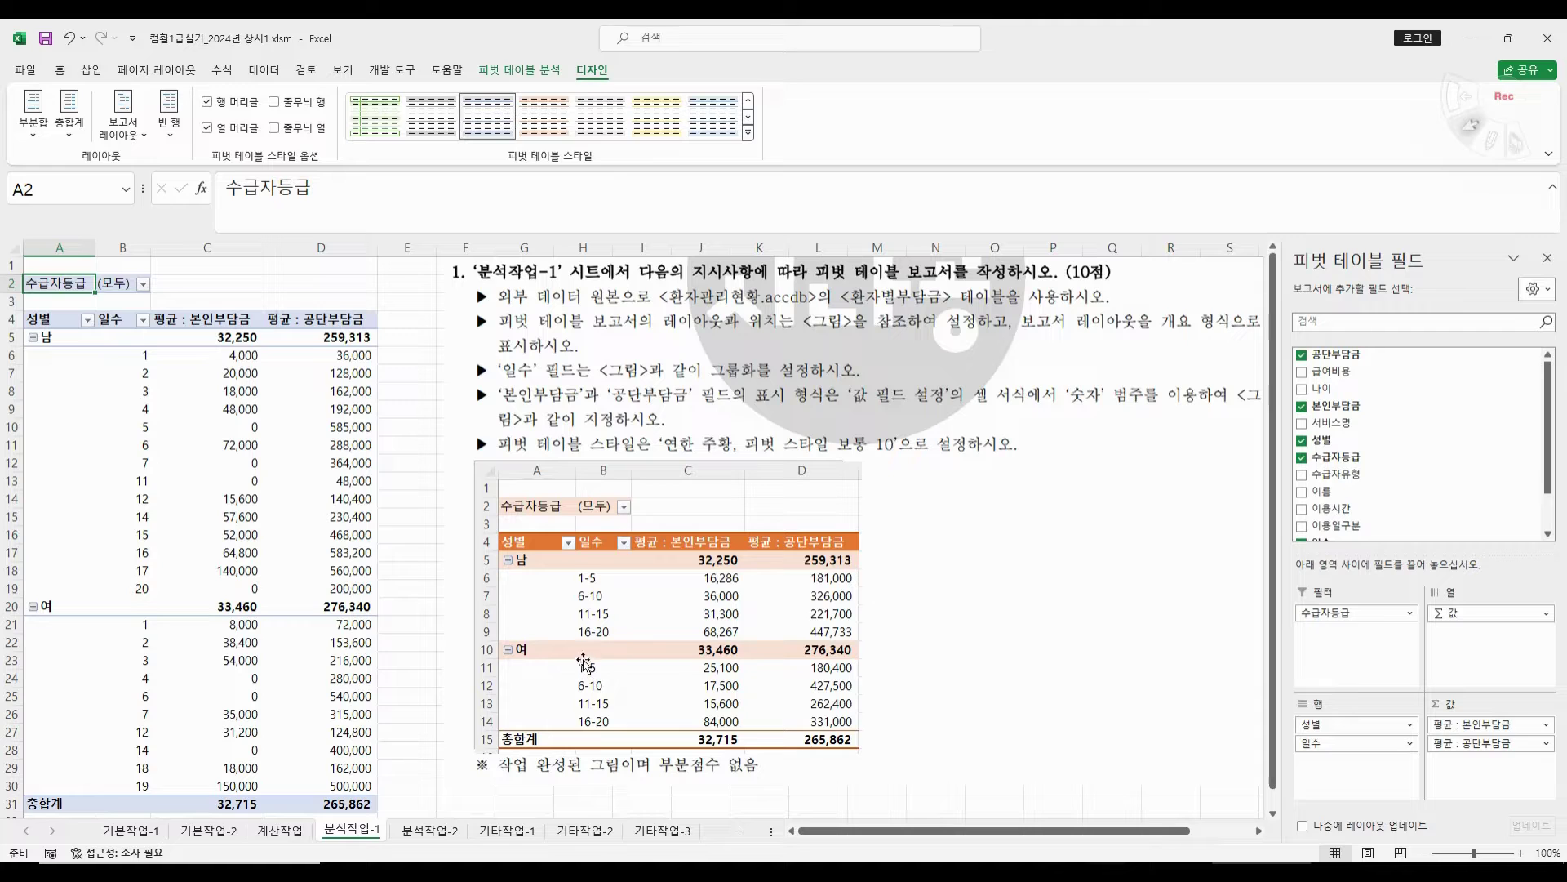
- Group the pivot table's 일수 row items in intervals of 5, starting at 1 and ending at 20
click(144, 355)
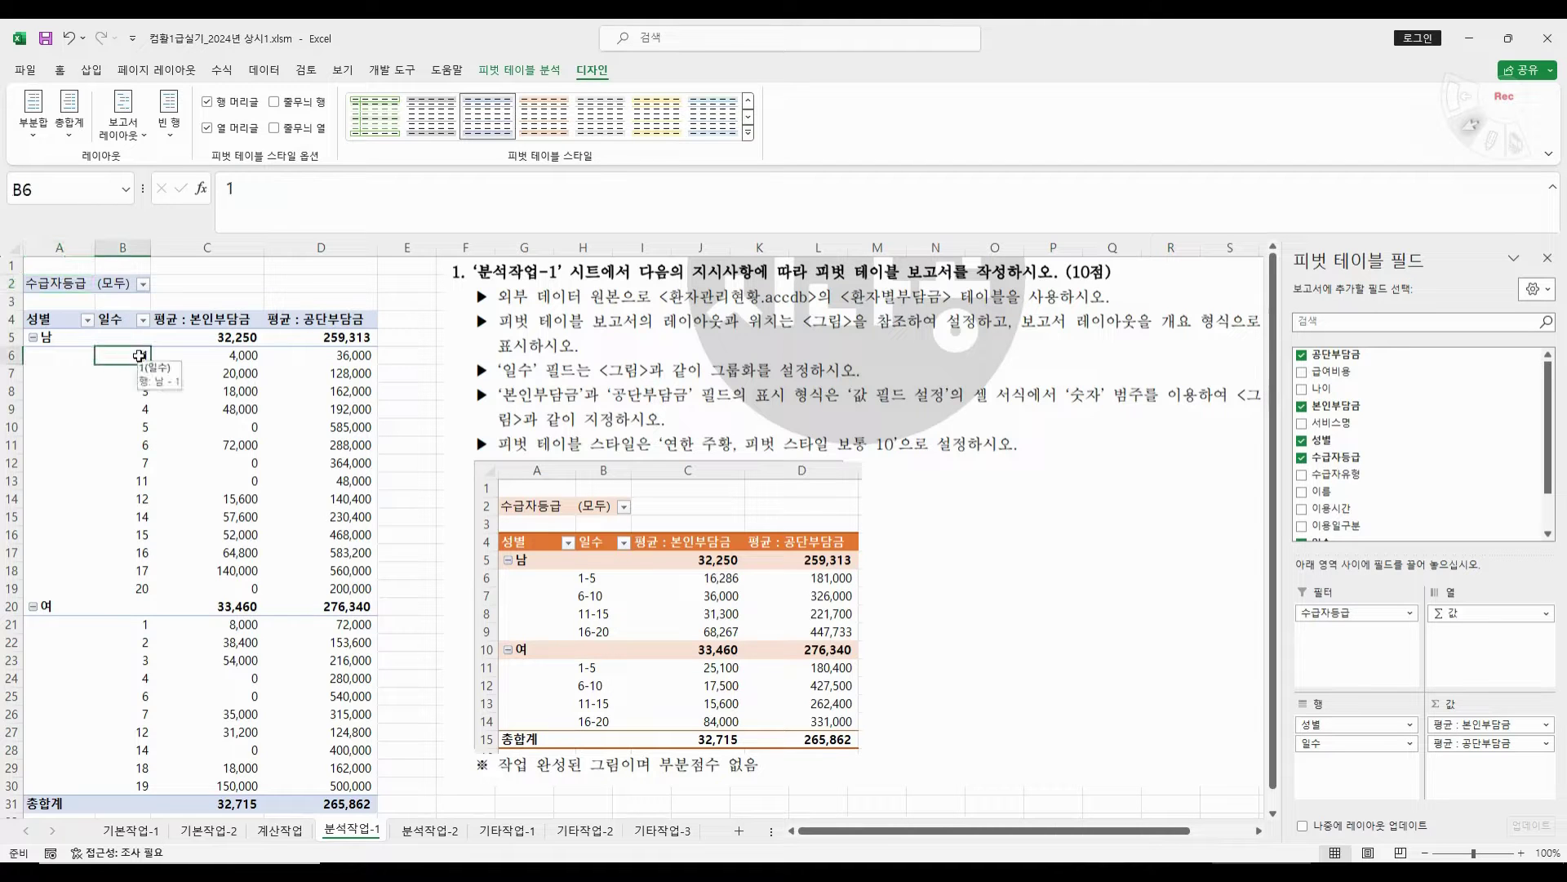
right_click(113, 362)
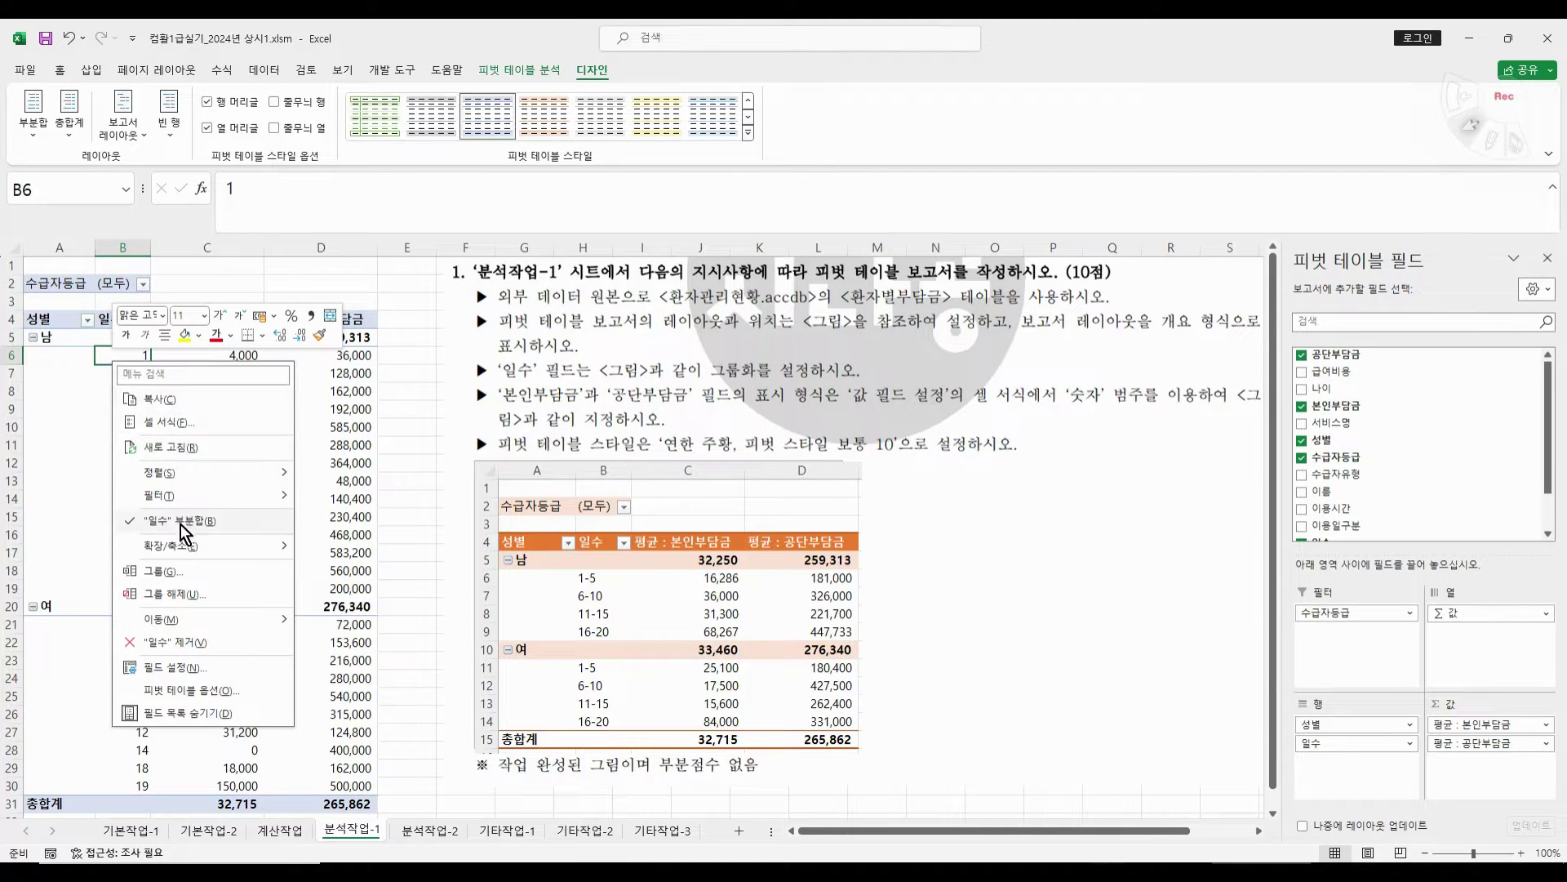
click(175, 570)
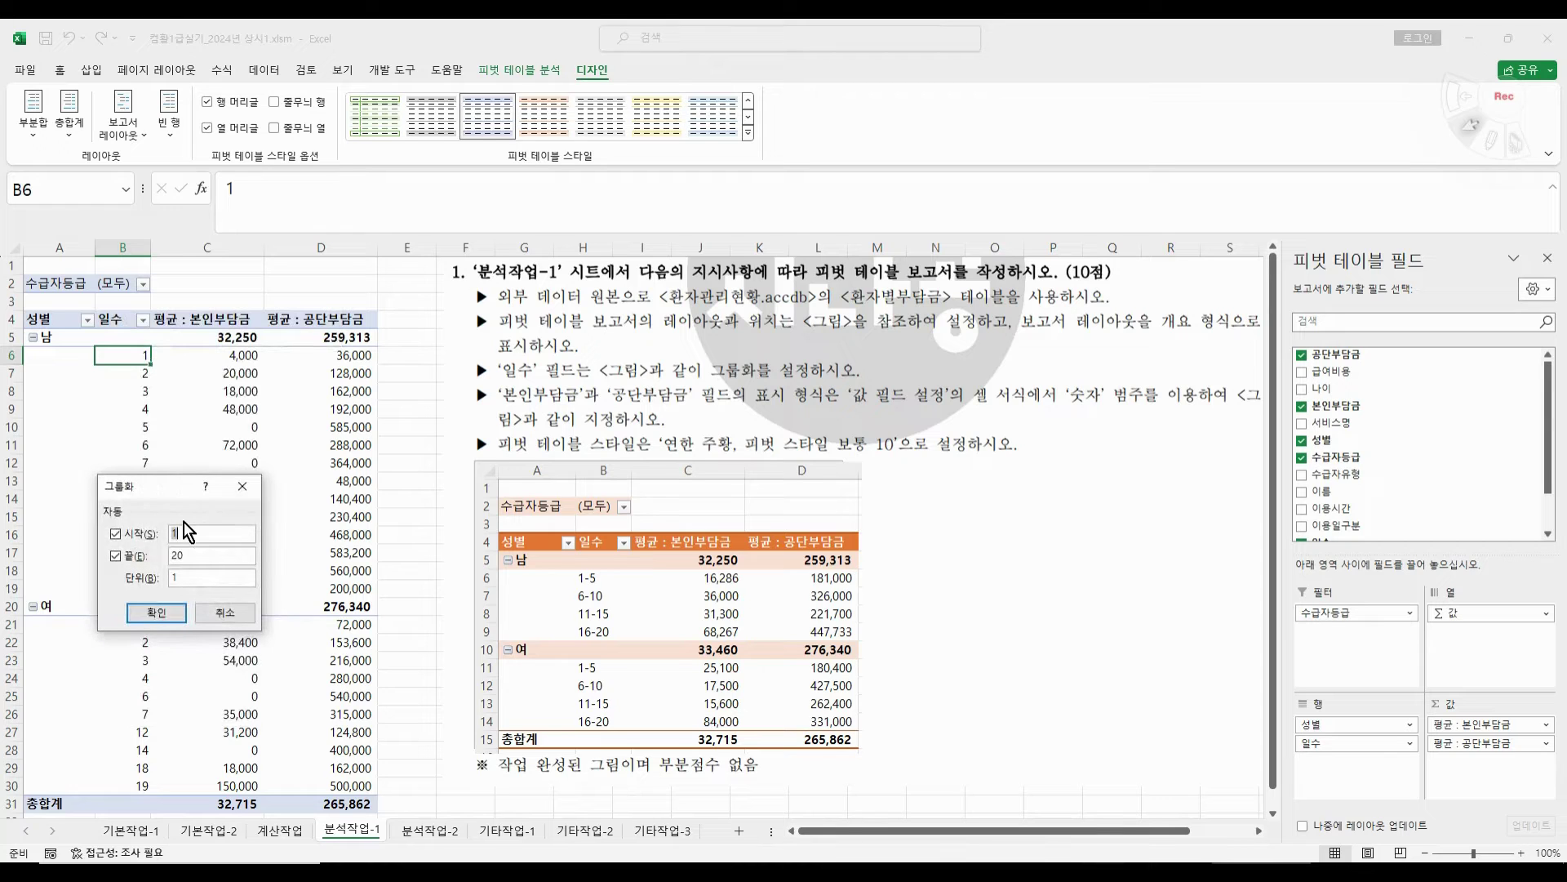
drag(199, 571, 137, 576)
key(Return)
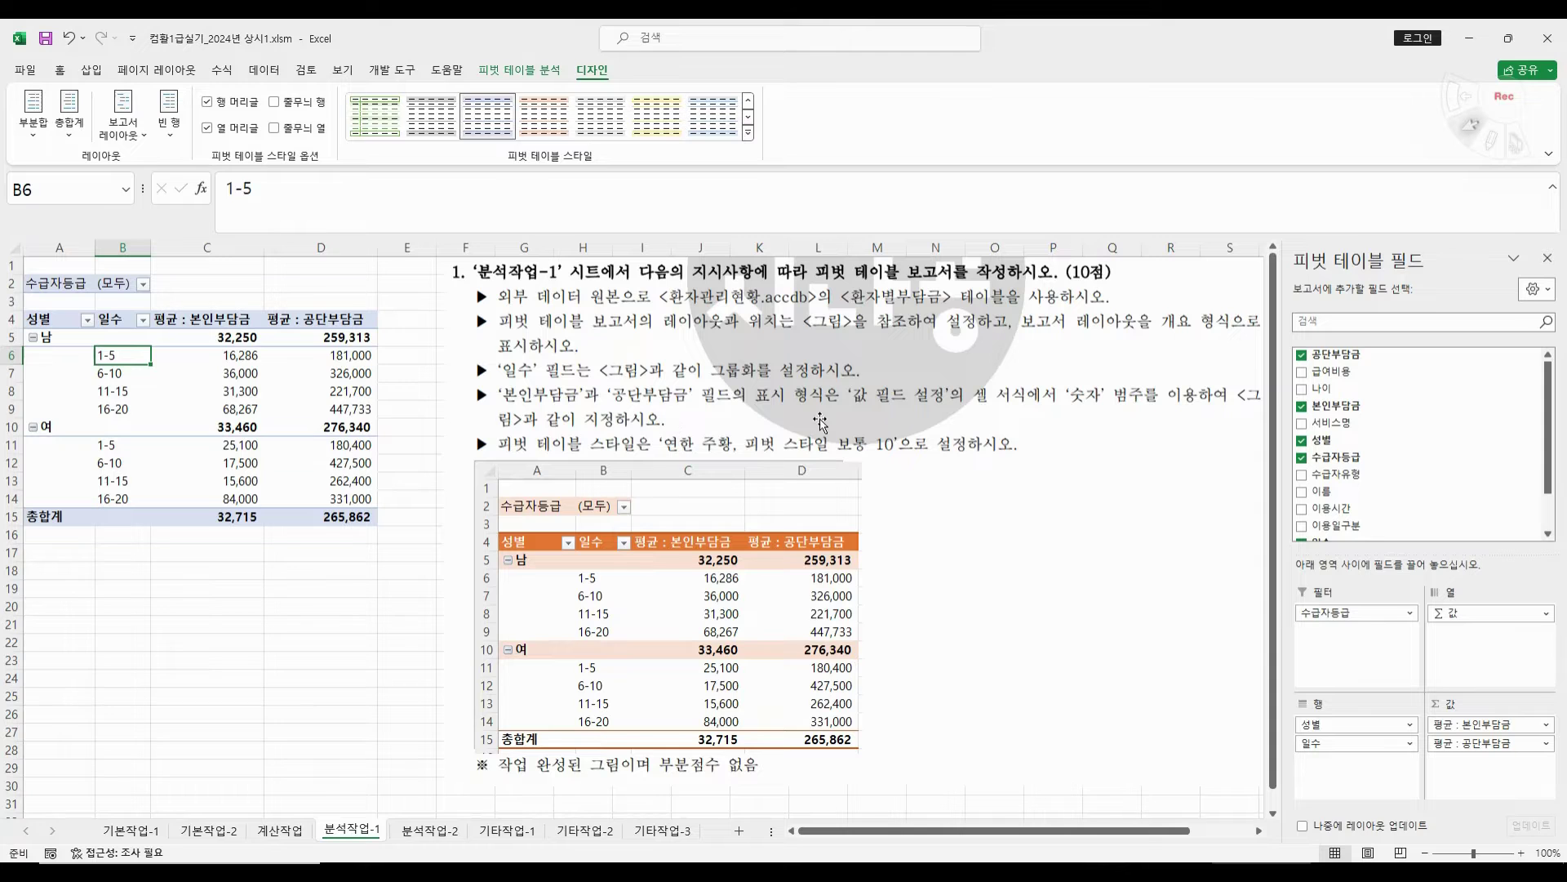
- Apply the pivot table style 연한 주황, 피벗 스타일 보통 10 to the report
click(747, 133)
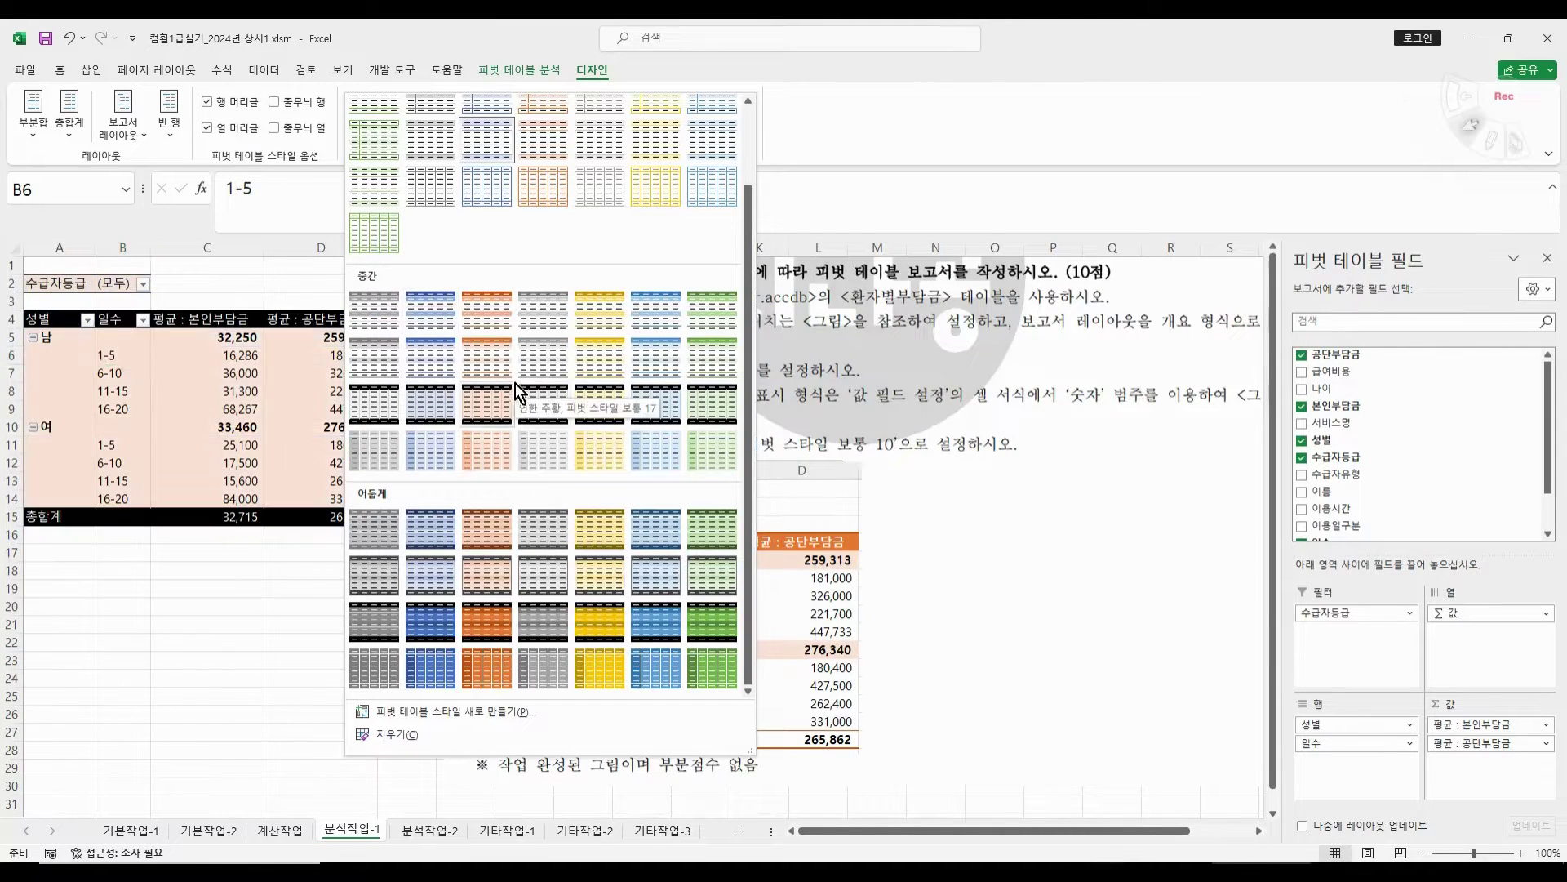
click(903, 447)
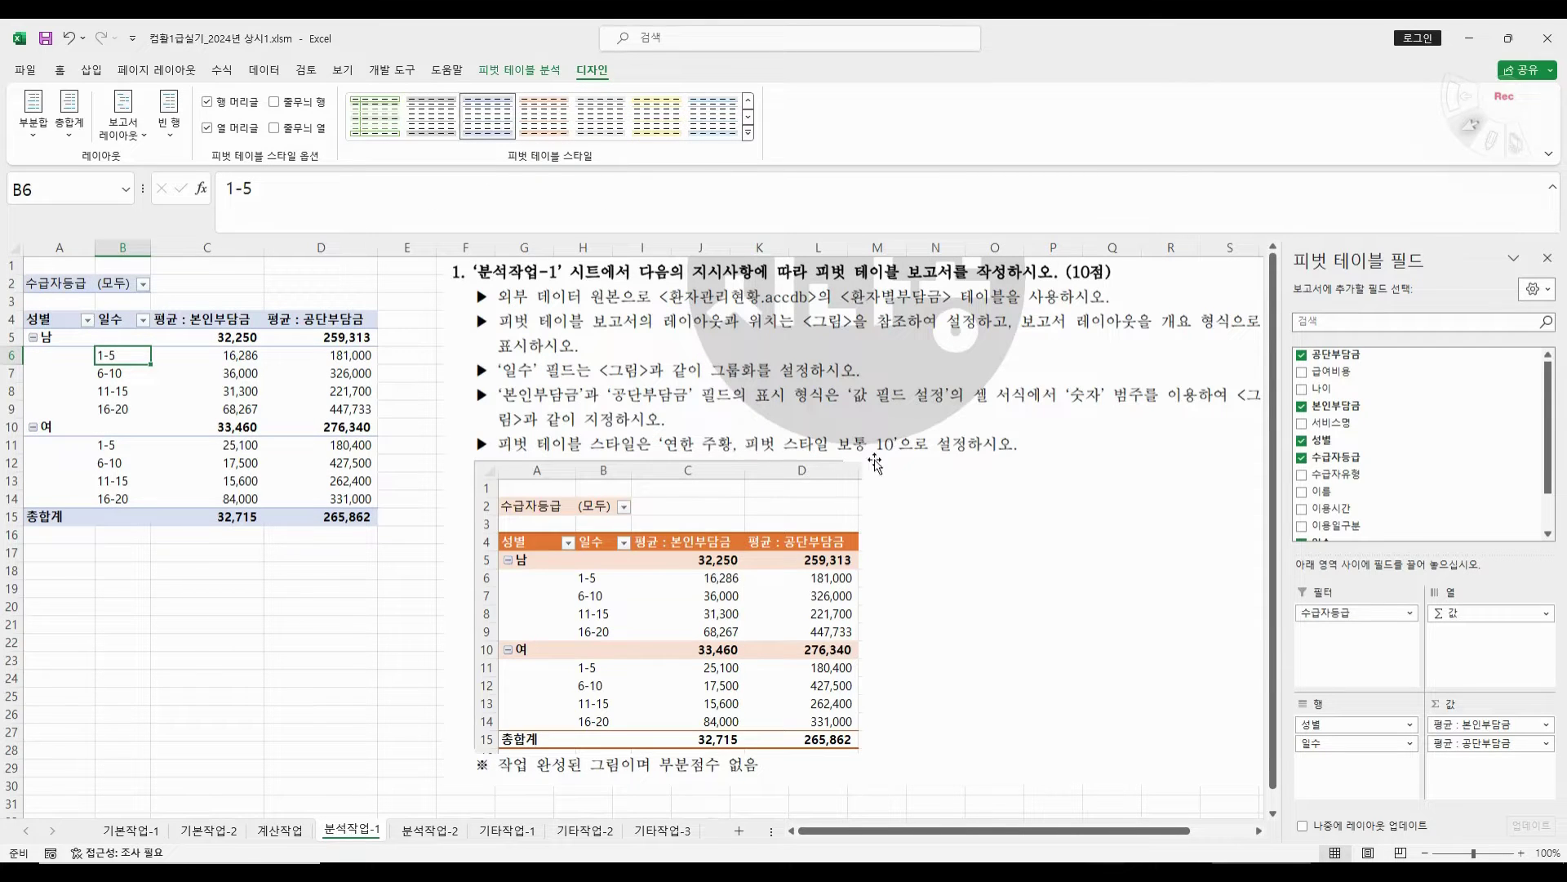
click(746, 137)
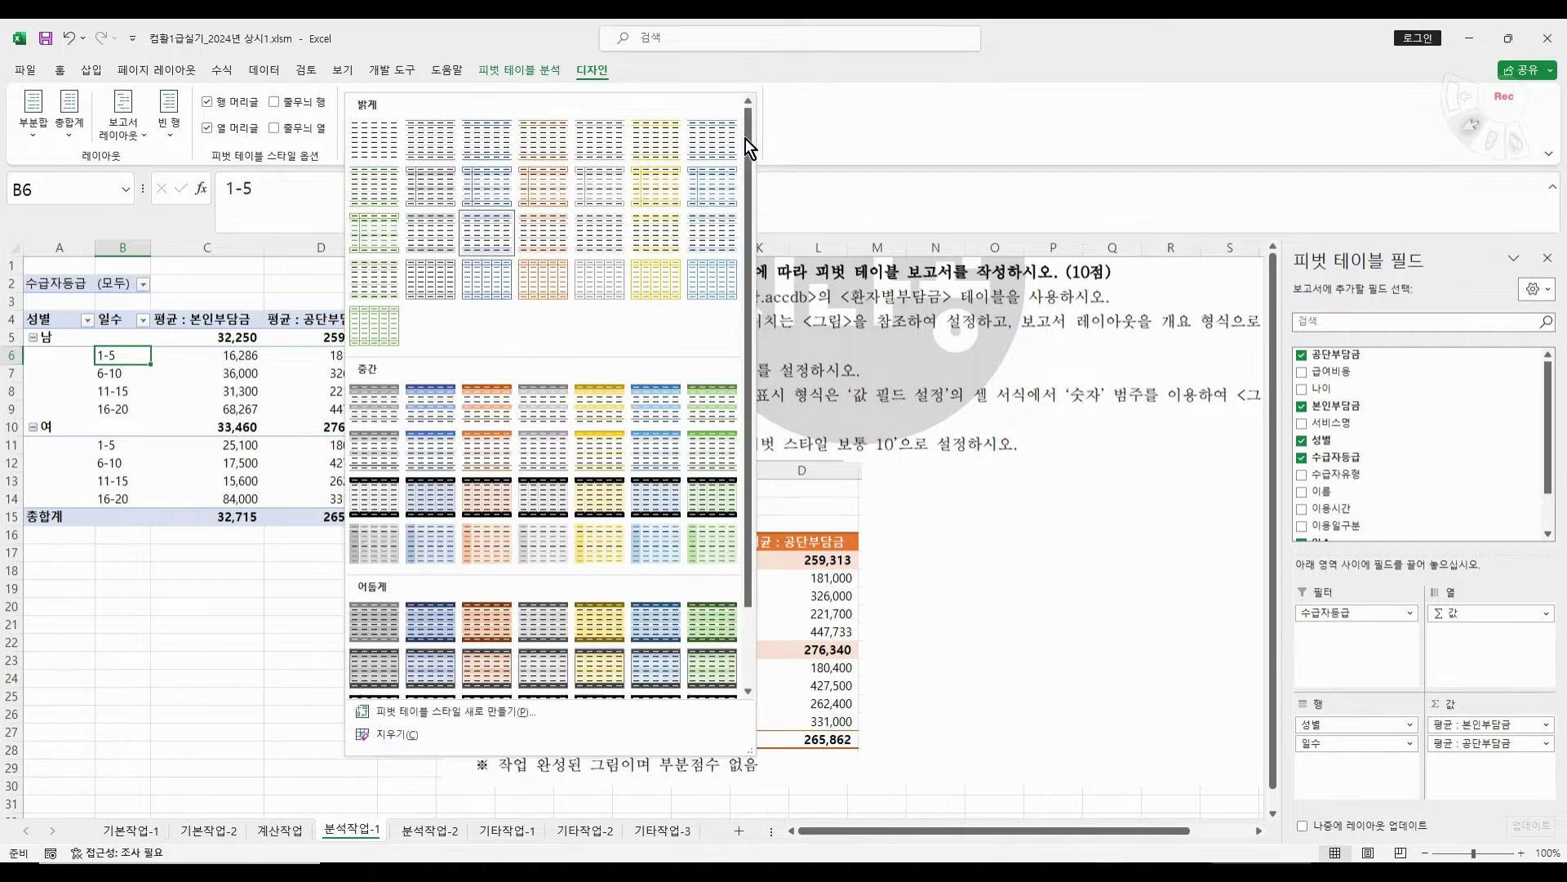
click(489, 453)
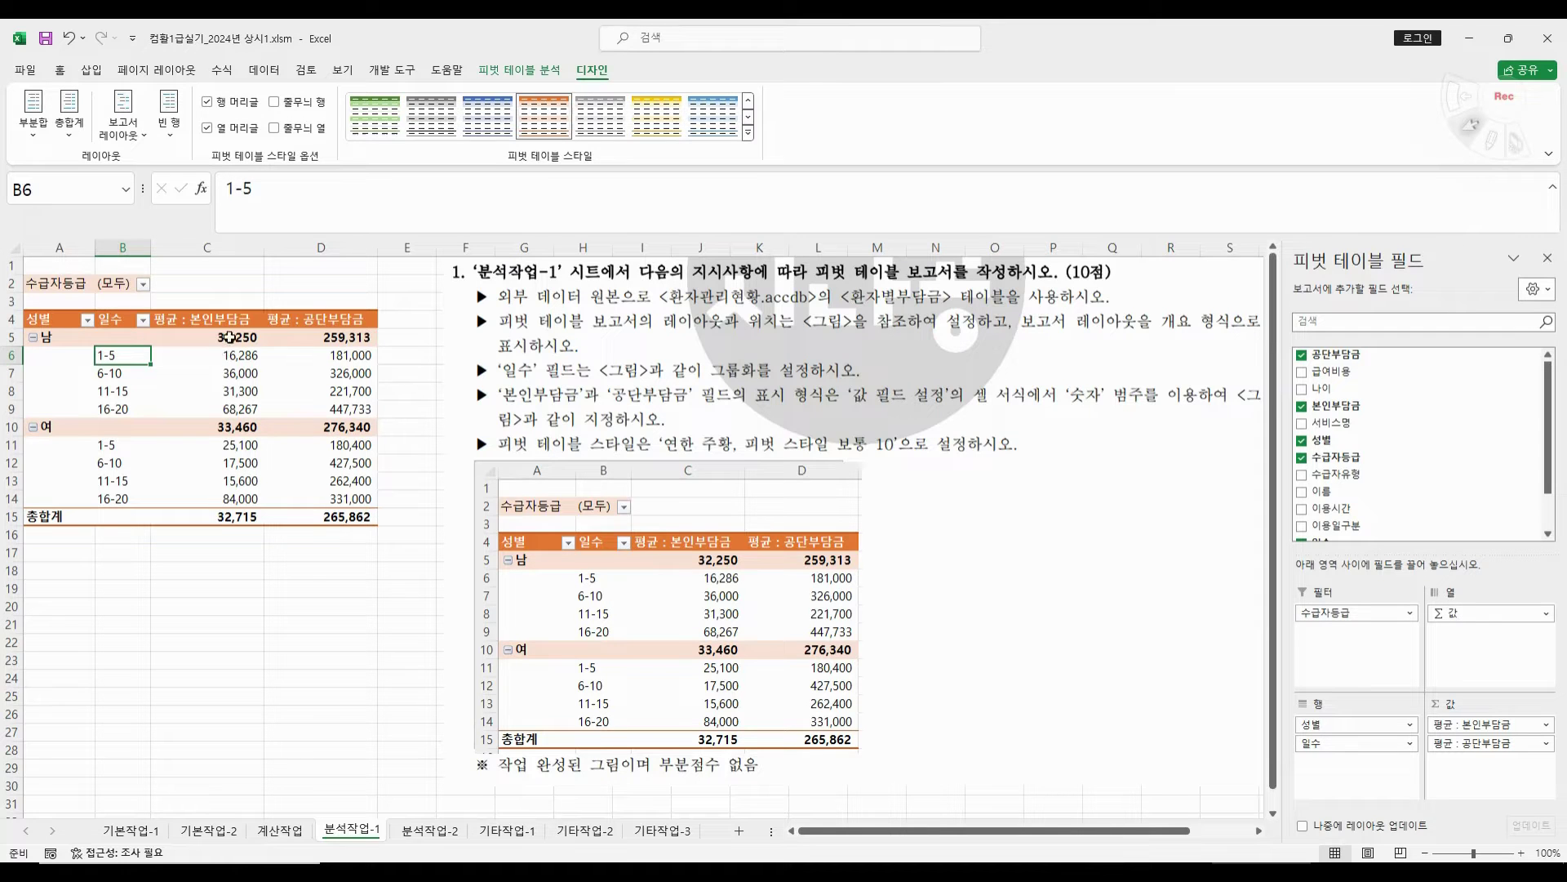
- Turn off the pivot table's subtotals for 남 and 여, and restore all subtotals at the top of each group
drag(229, 336, 327, 339)
drag(223, 433, 341, 434)
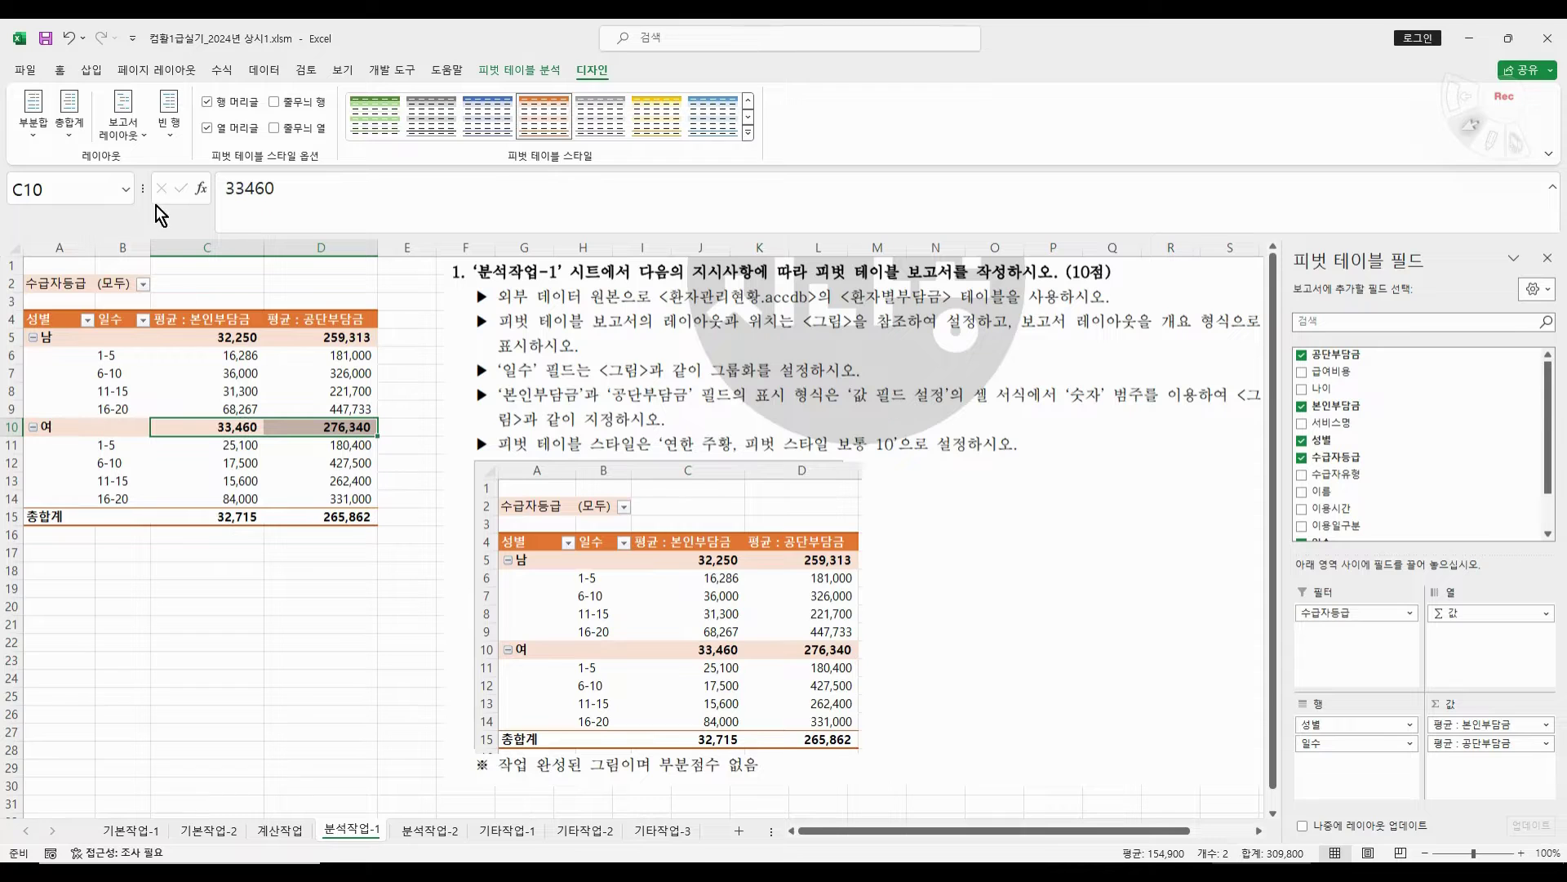
click(40, 134)
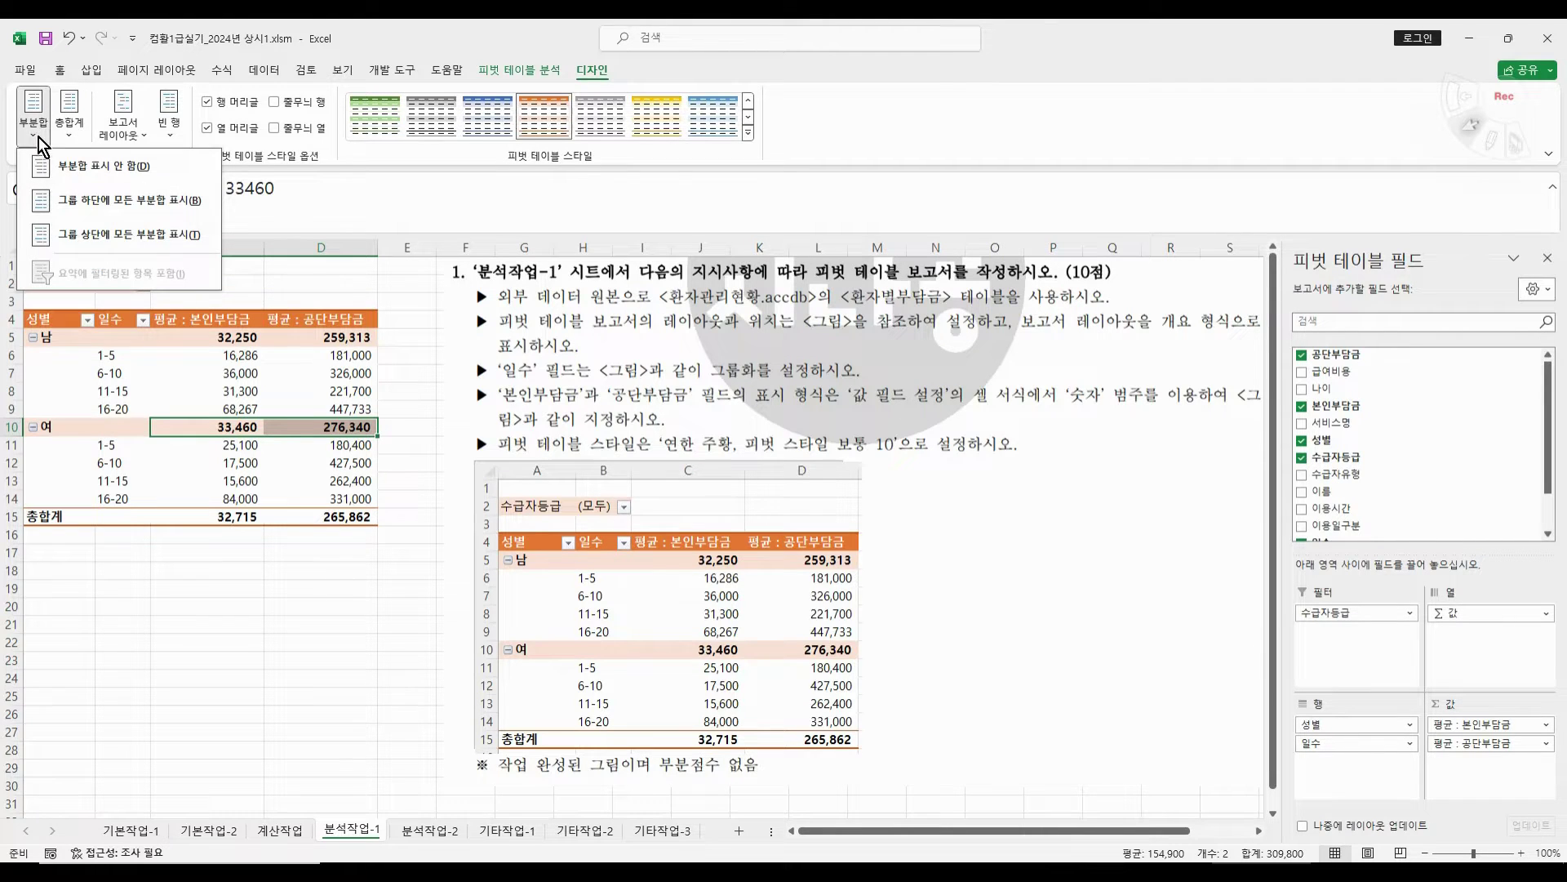
click(104, 166)
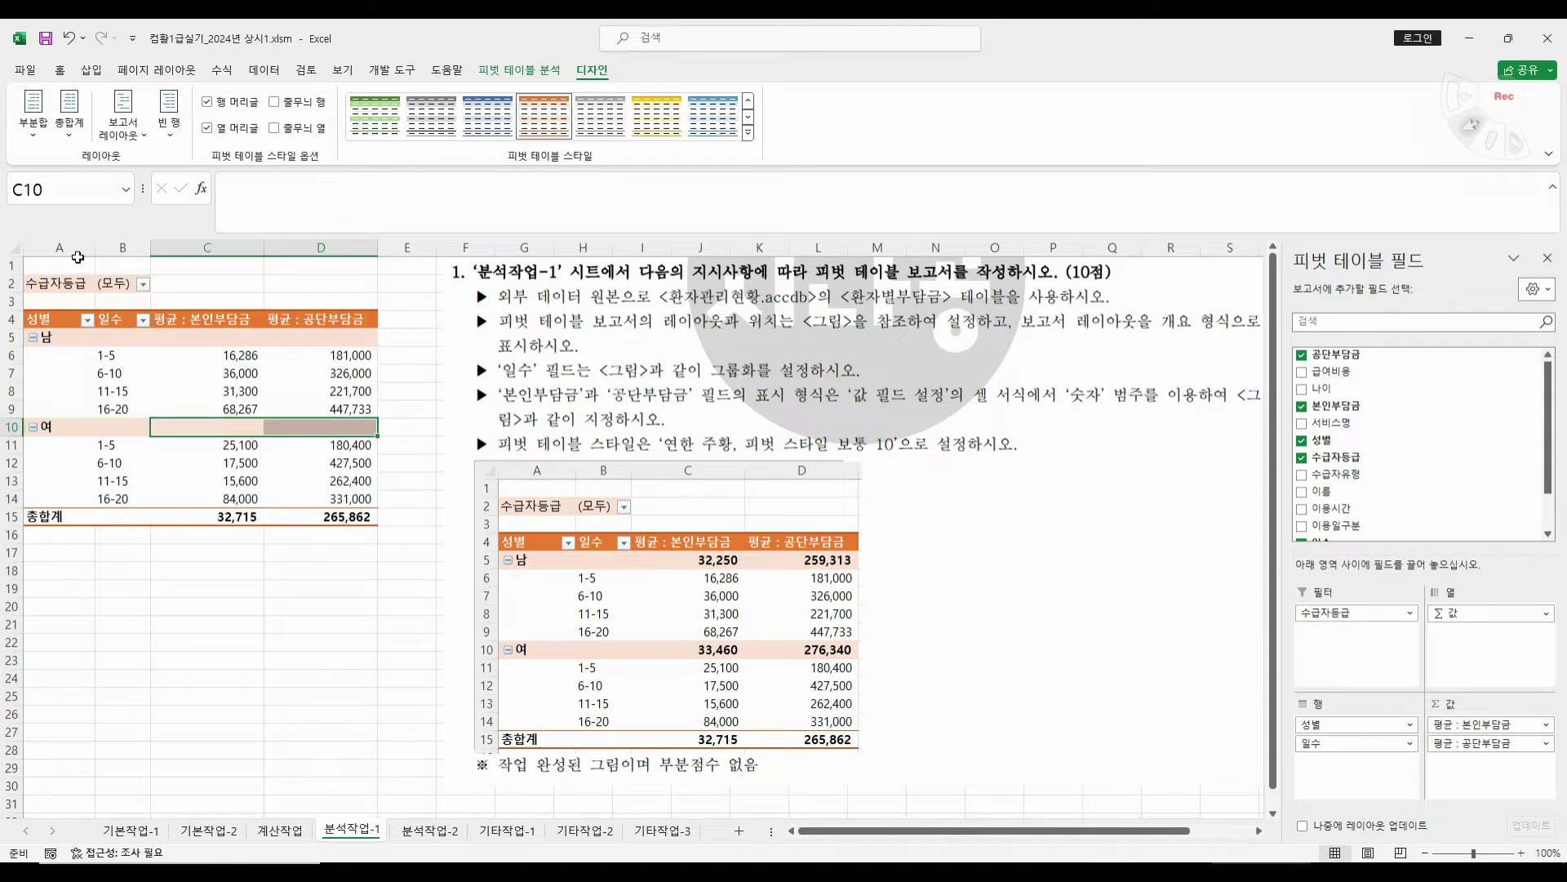
click(41, 129)
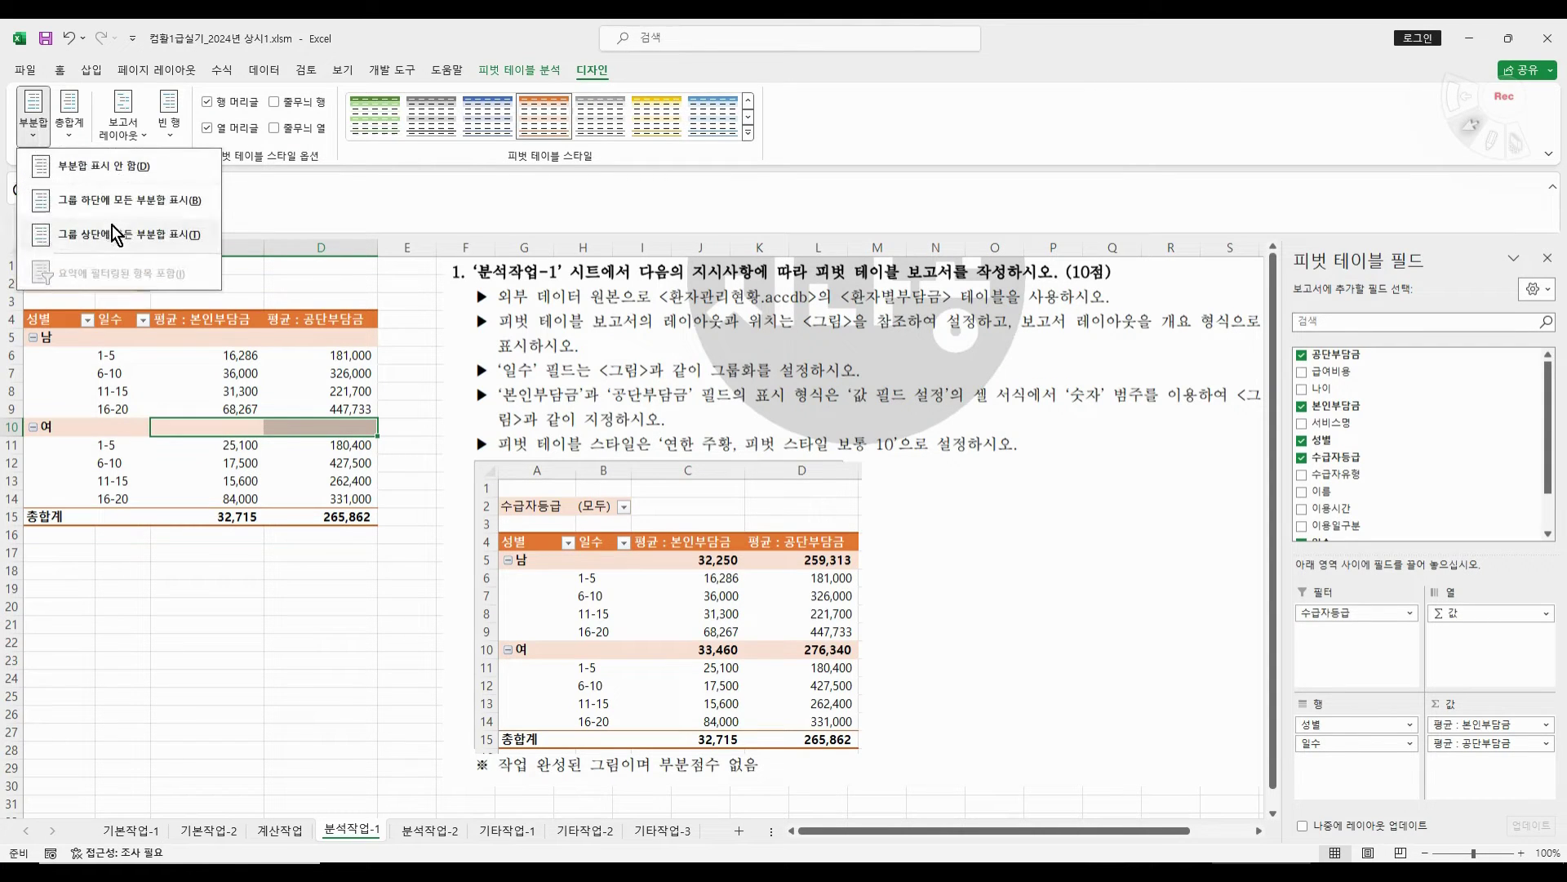
click(141, 234)
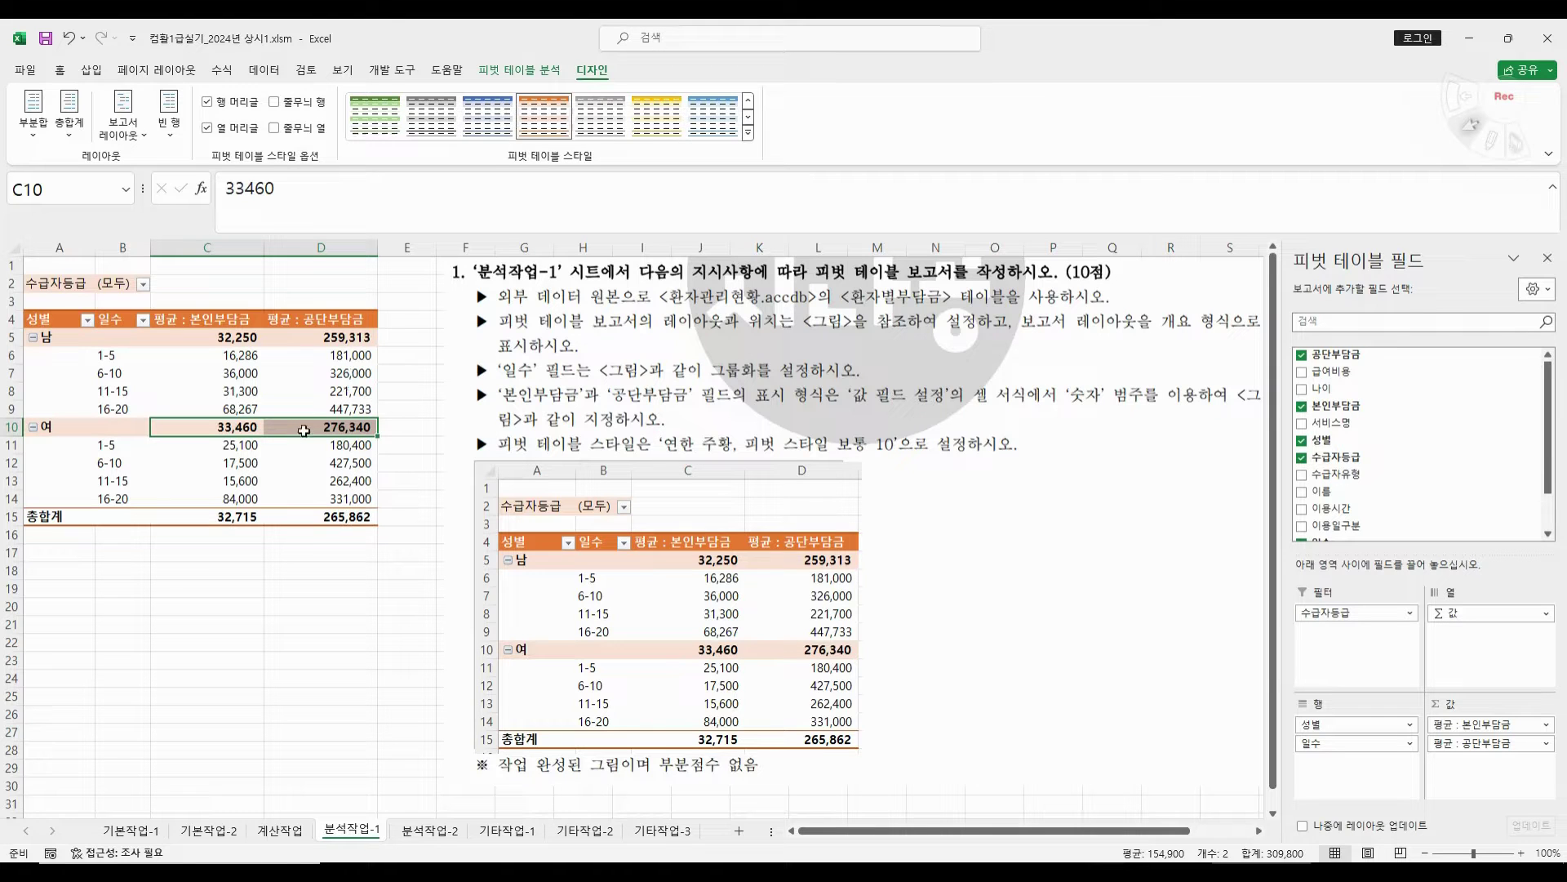
click(270, 453)
click(642, 618)
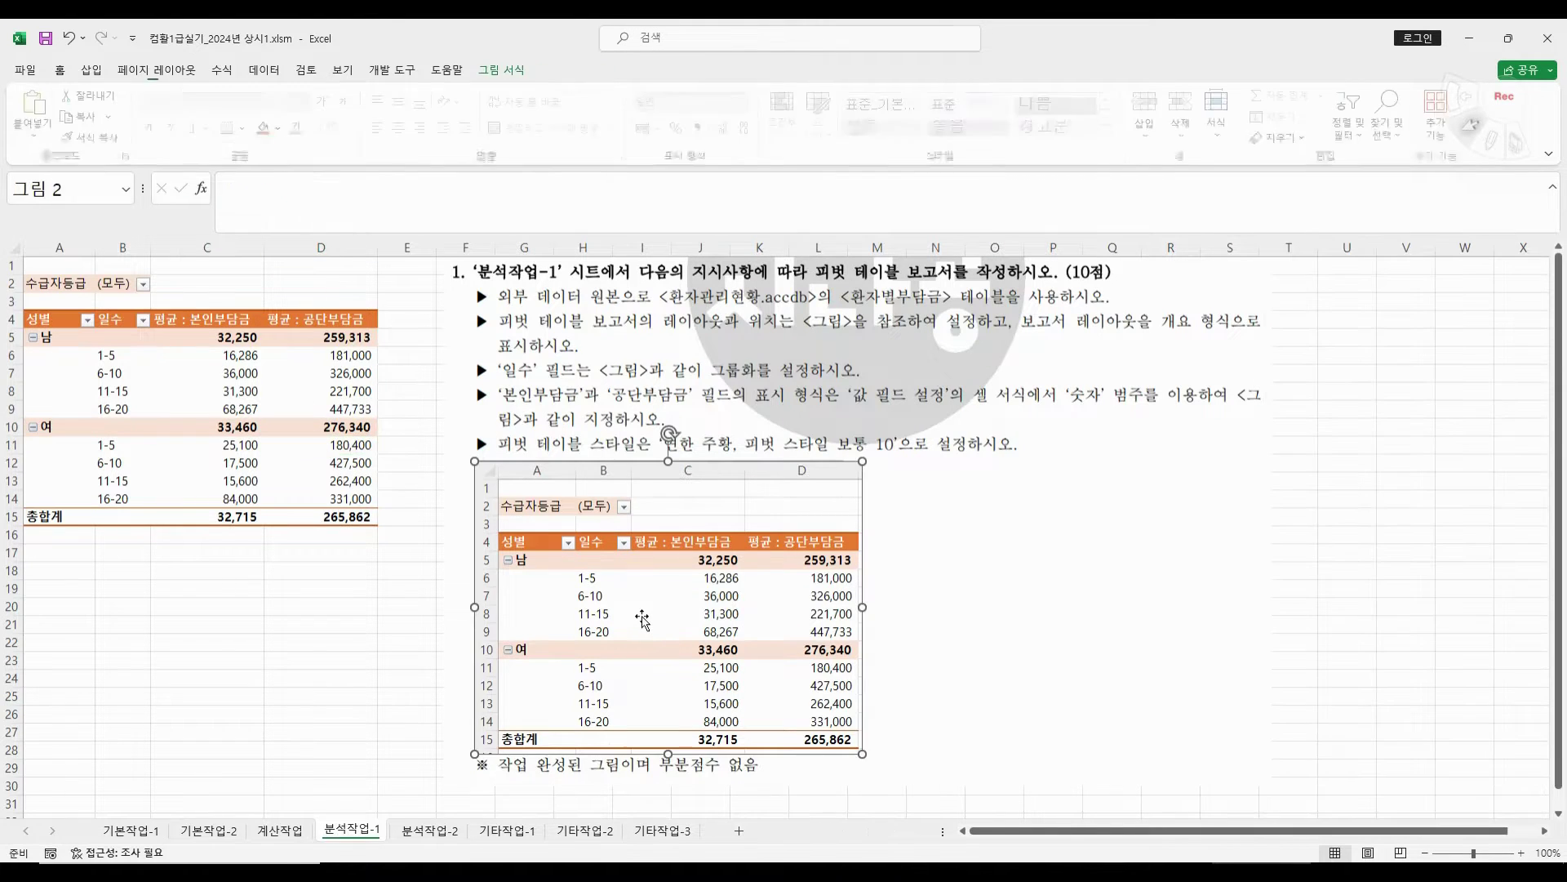
click(333, 555)
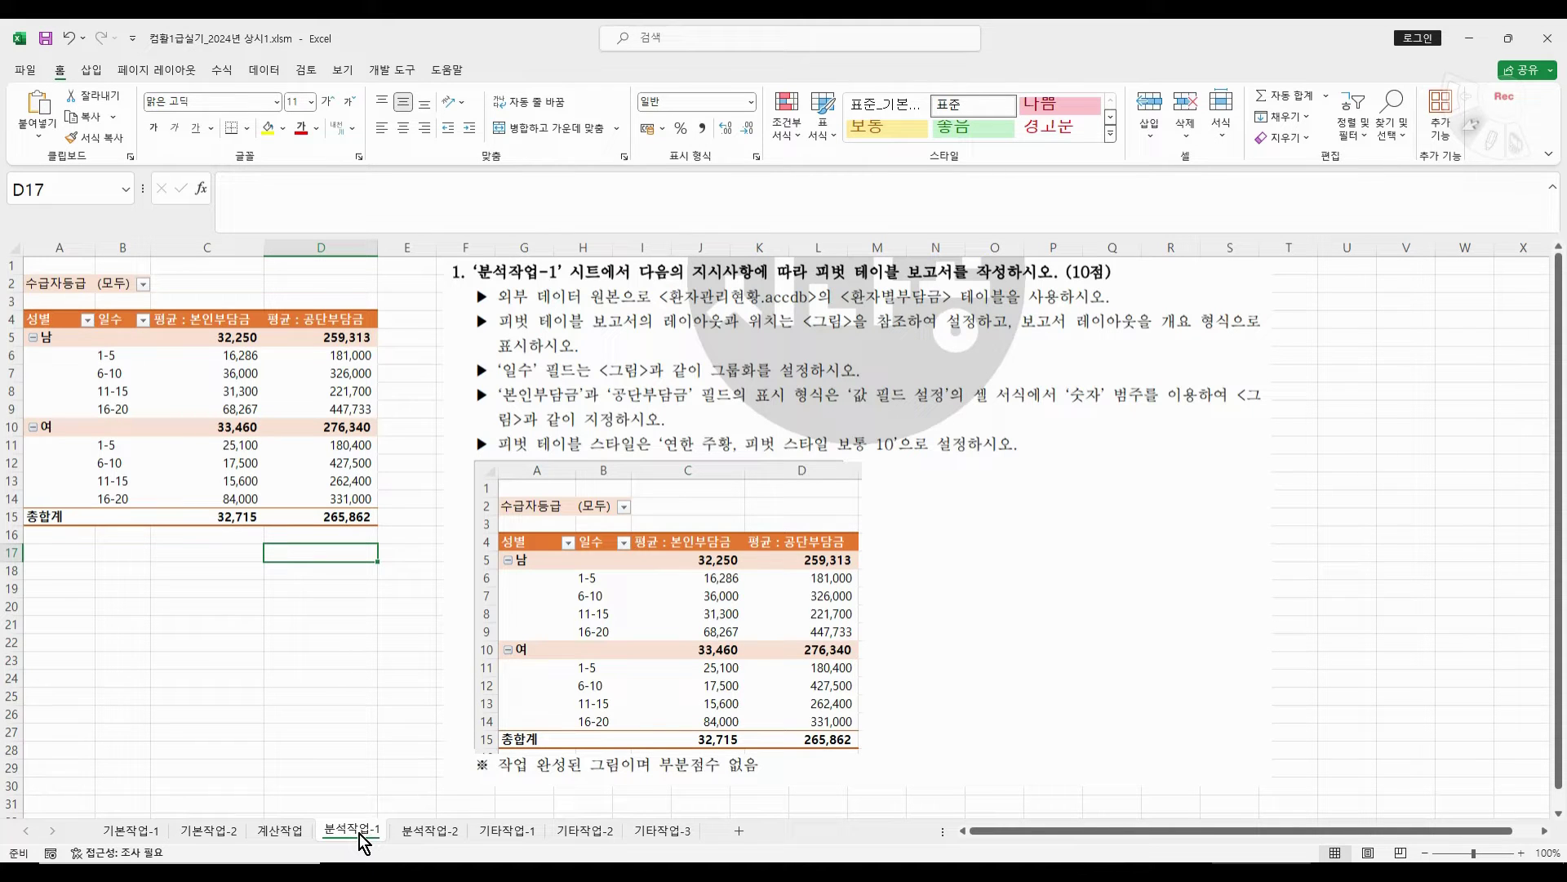
- Switch to the 분석작업-2 sheet, enlarge its view to 120%, and move the instruction picture closer to the tables
click(425, 831)
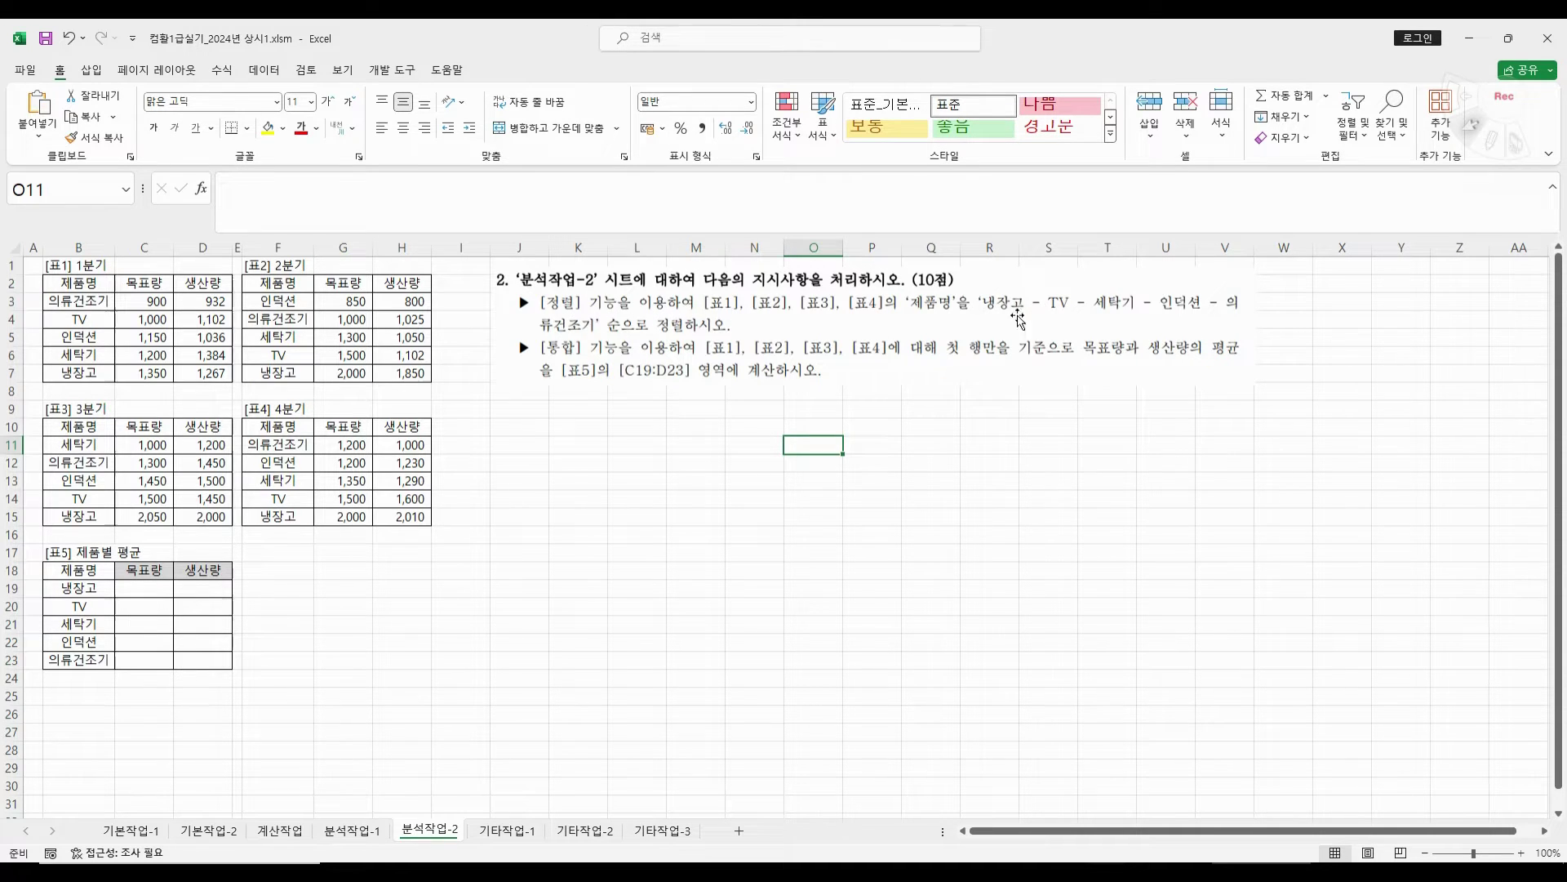
click(1522, 853)
click(1522, 853)
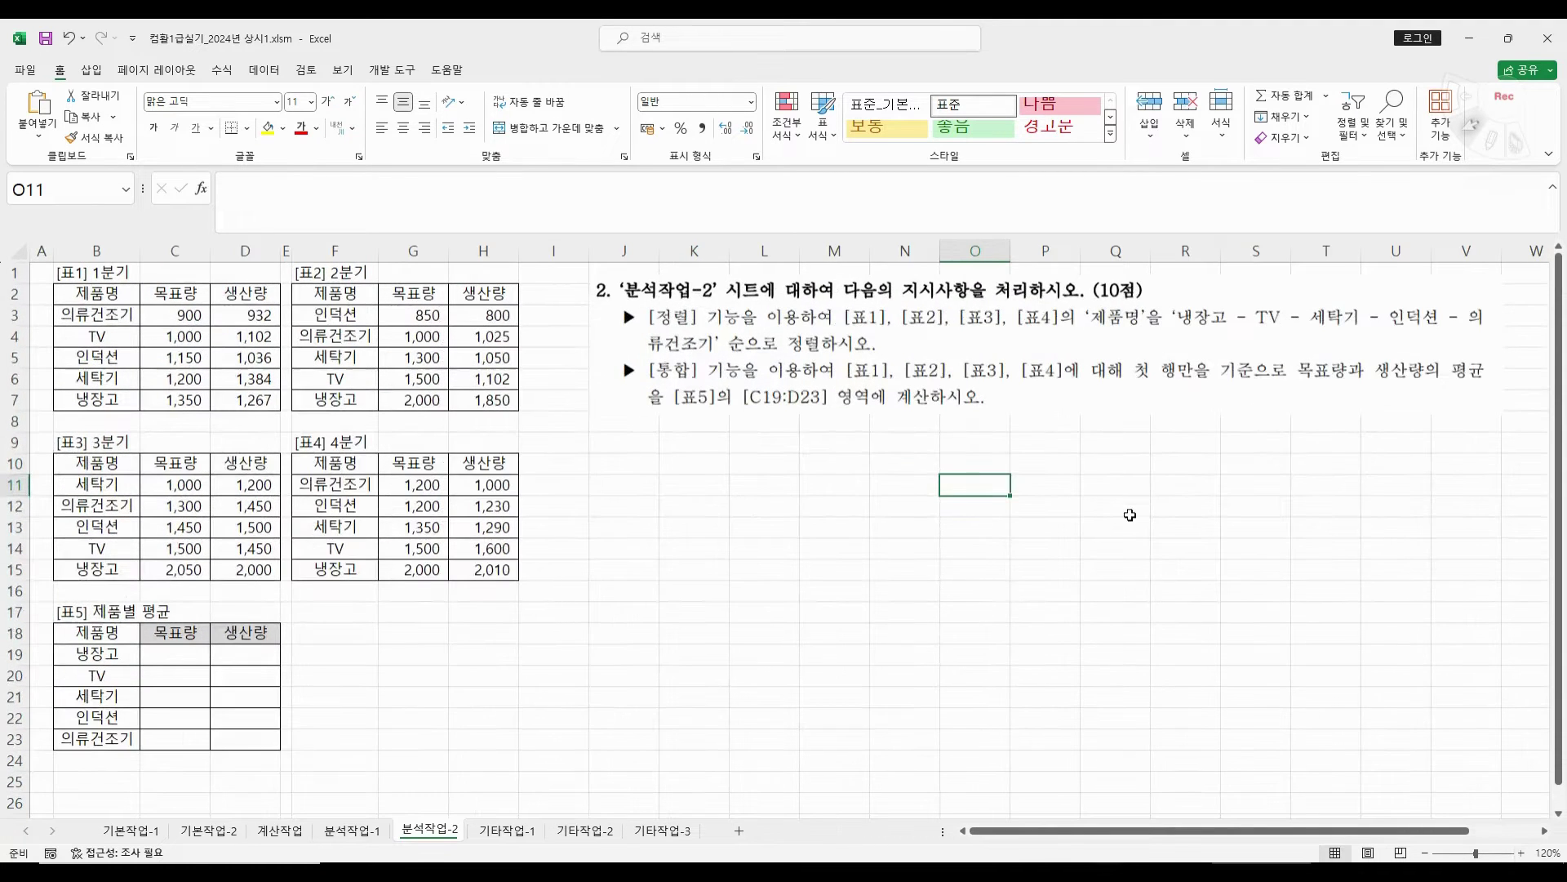
drag(953, 356, 911, 363)
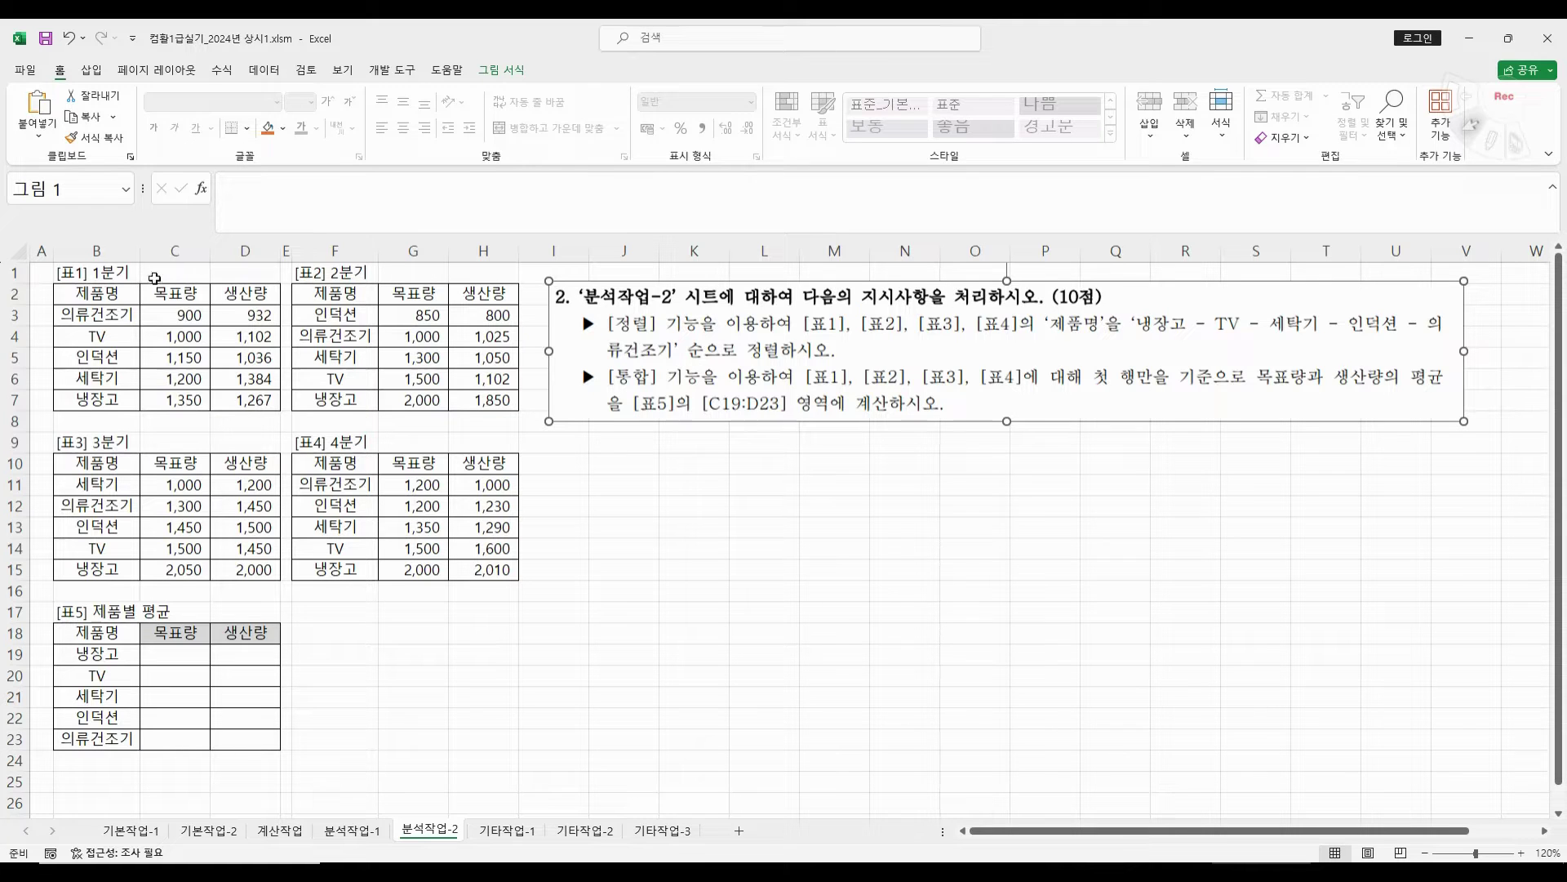
- Start a custom sort on the [표1] range B2:D7 with 제품명 as the sort column
drag(99, 292, 229, 396)
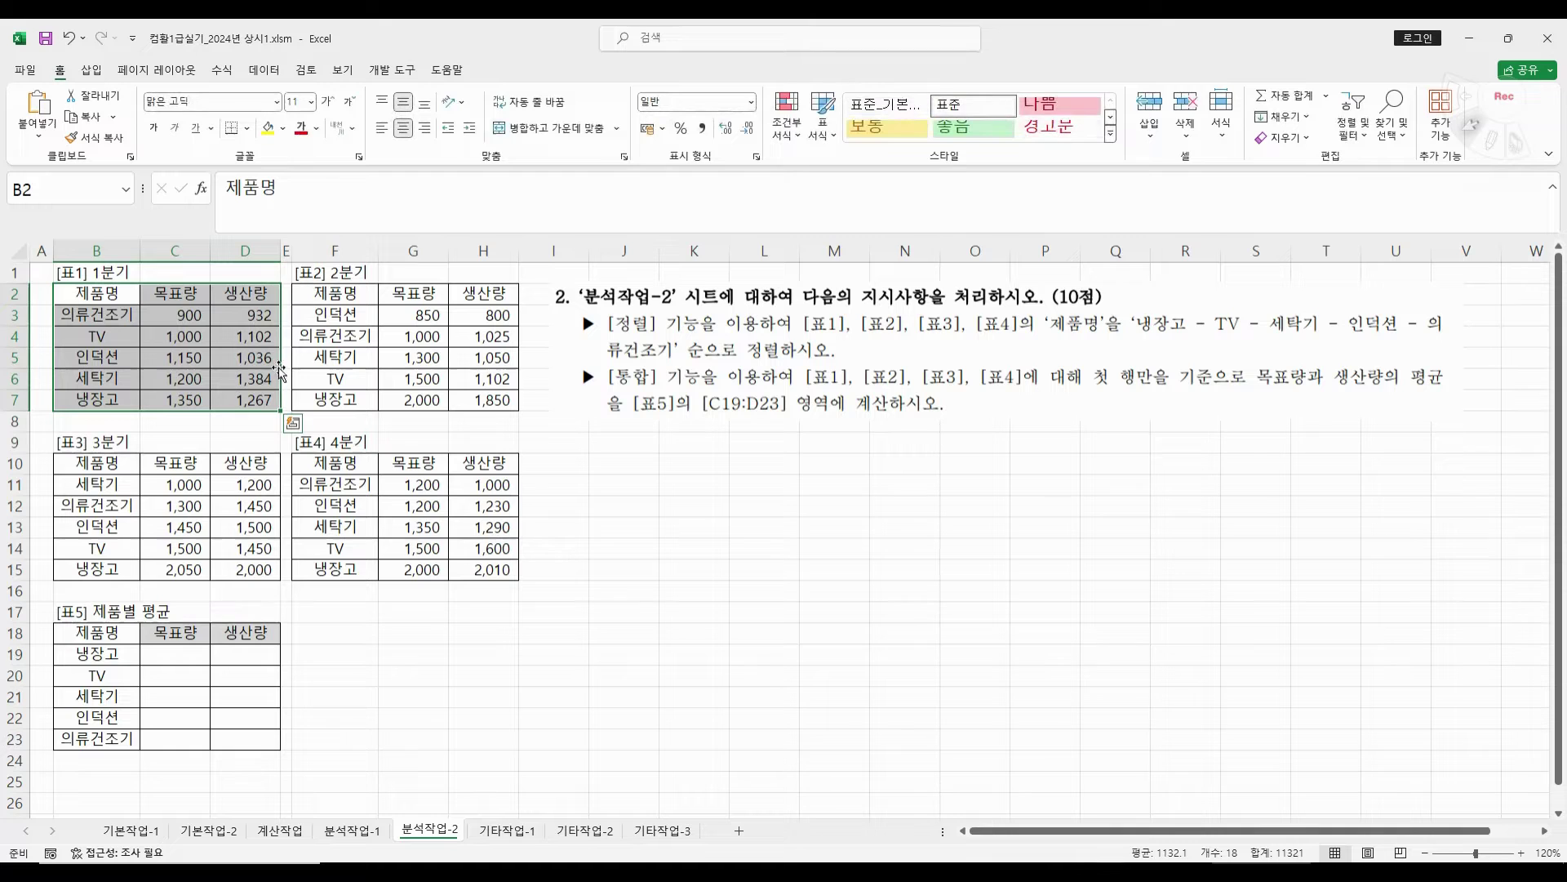
click(264, 71)
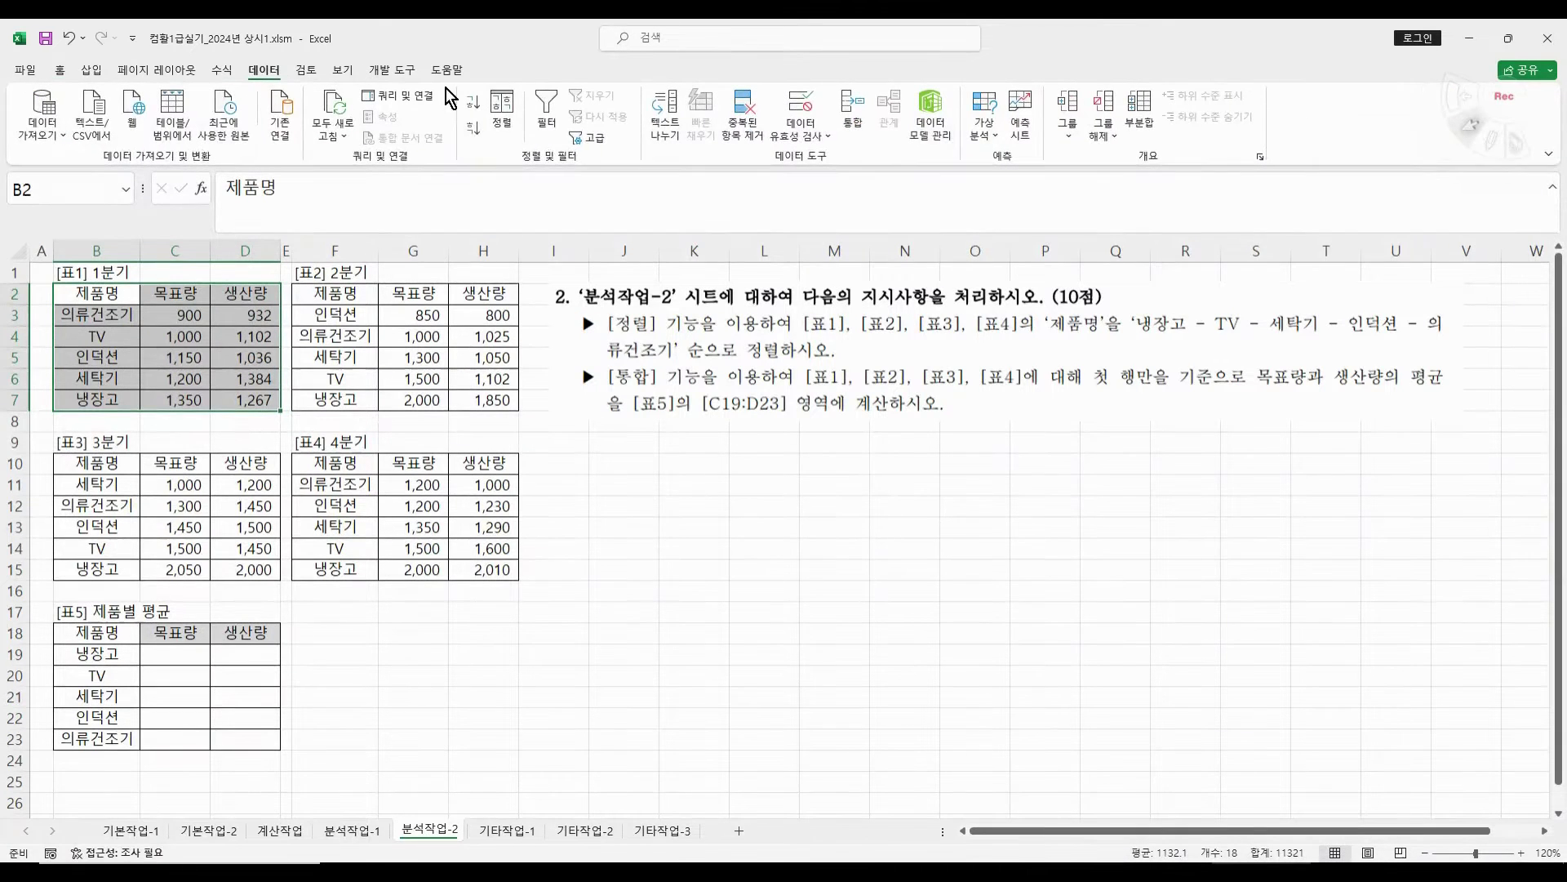
click(496, 132)
drag(718, 412, 480, 478)
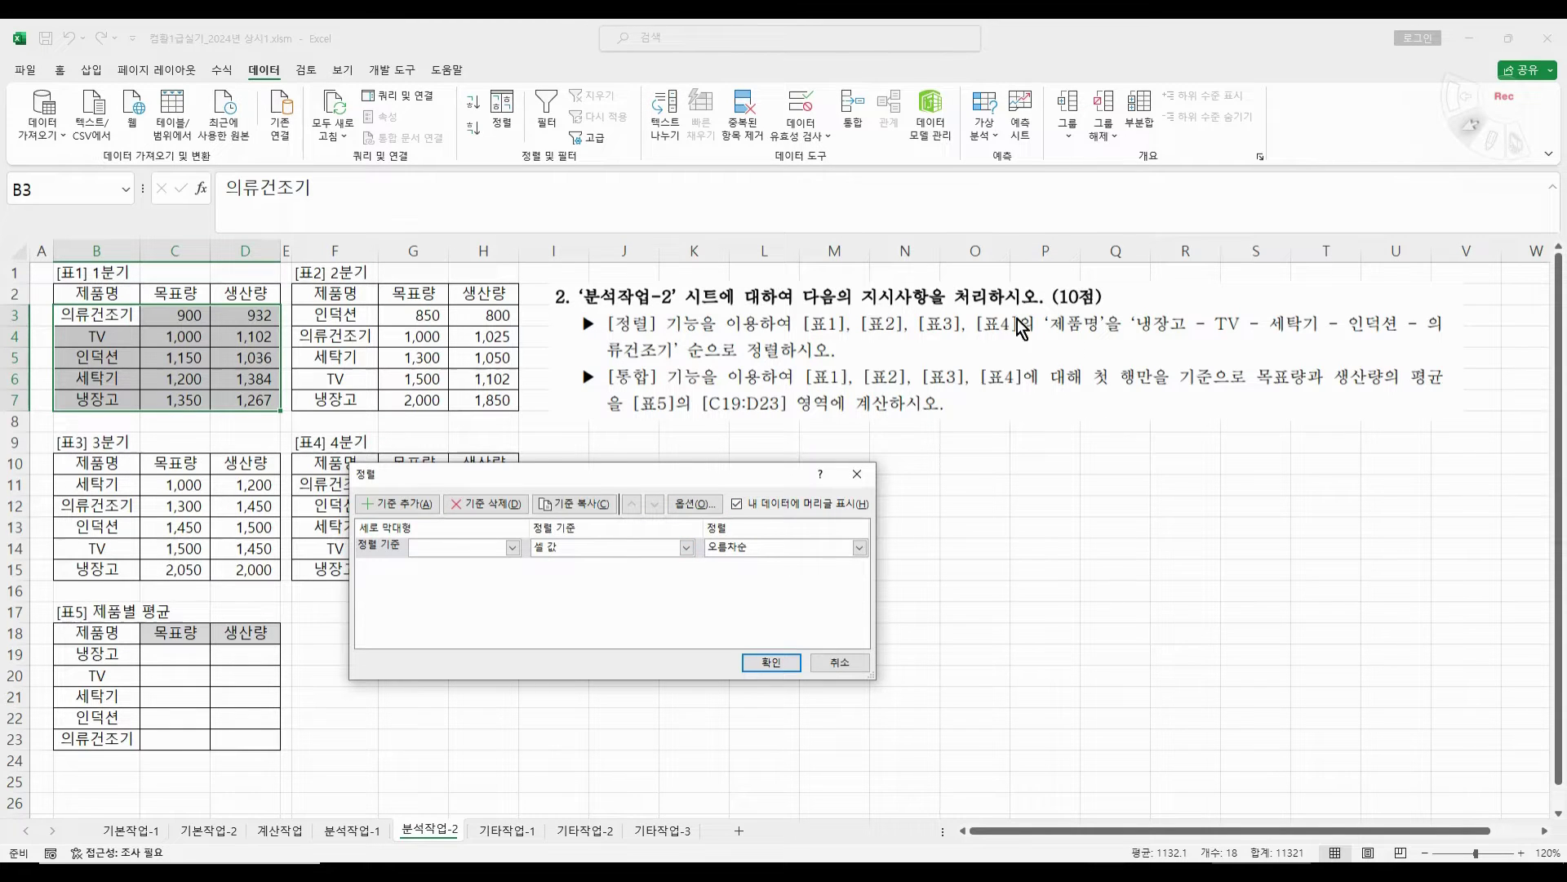
click(513, 547)
click(448, 566)
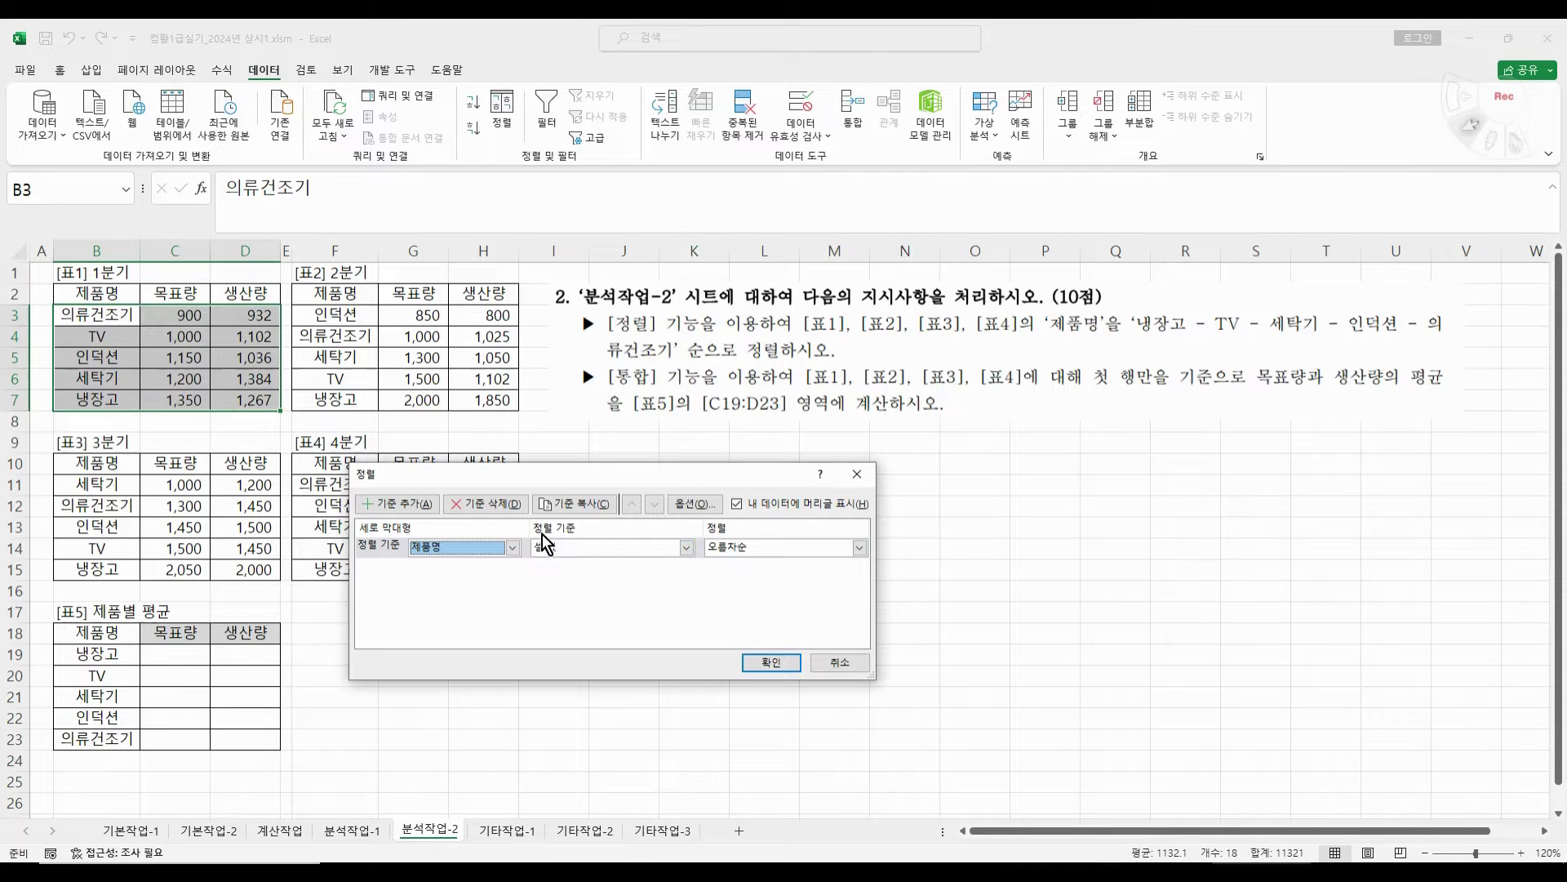
click(686, 547)
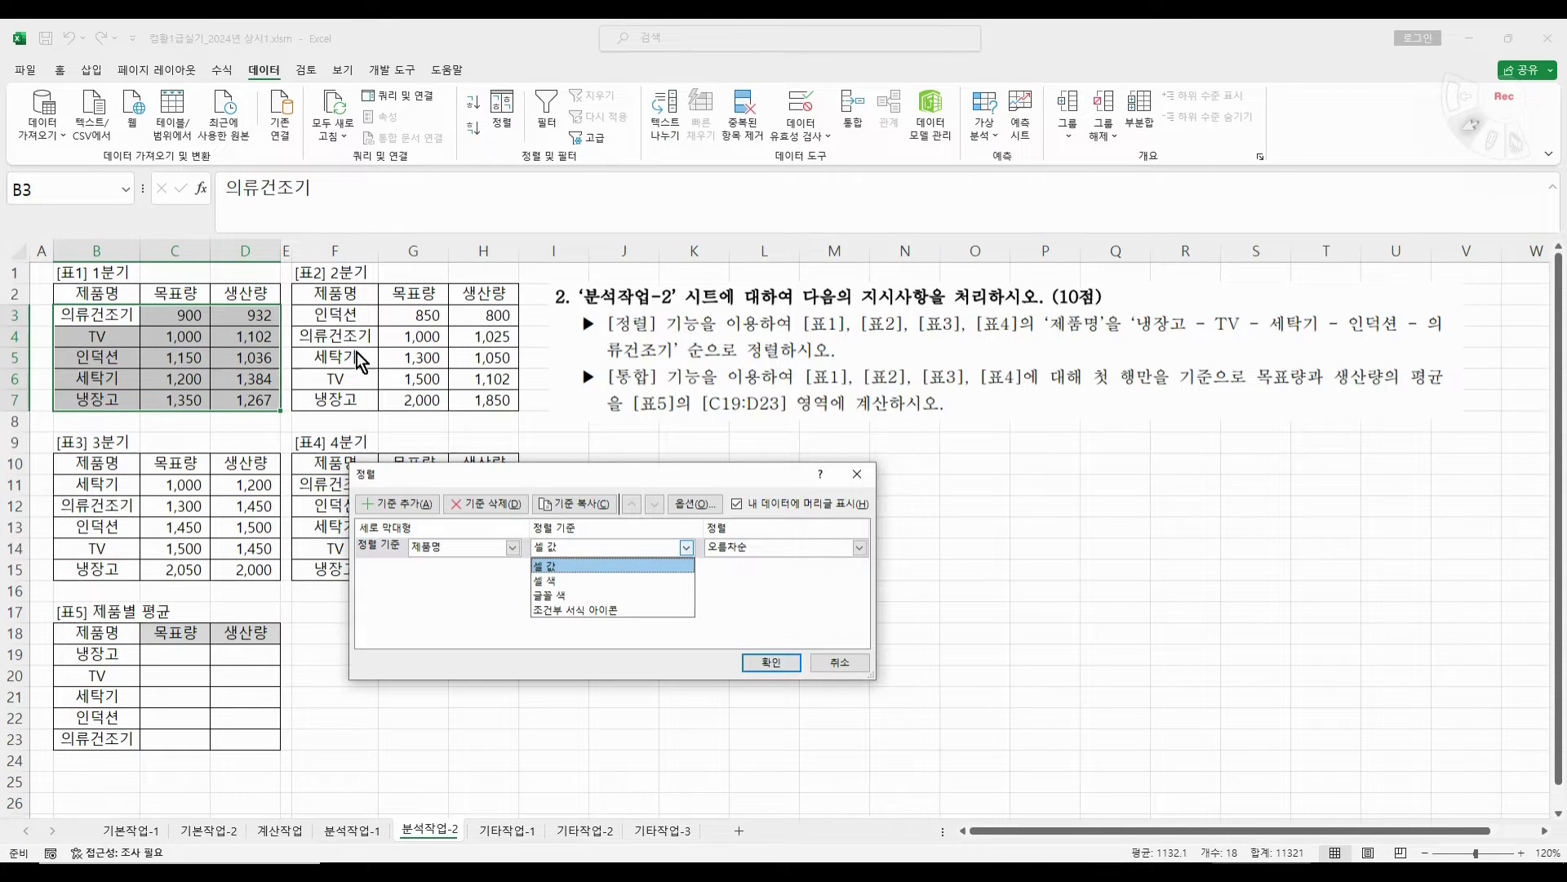
click(707, 506)
click(710, 508)
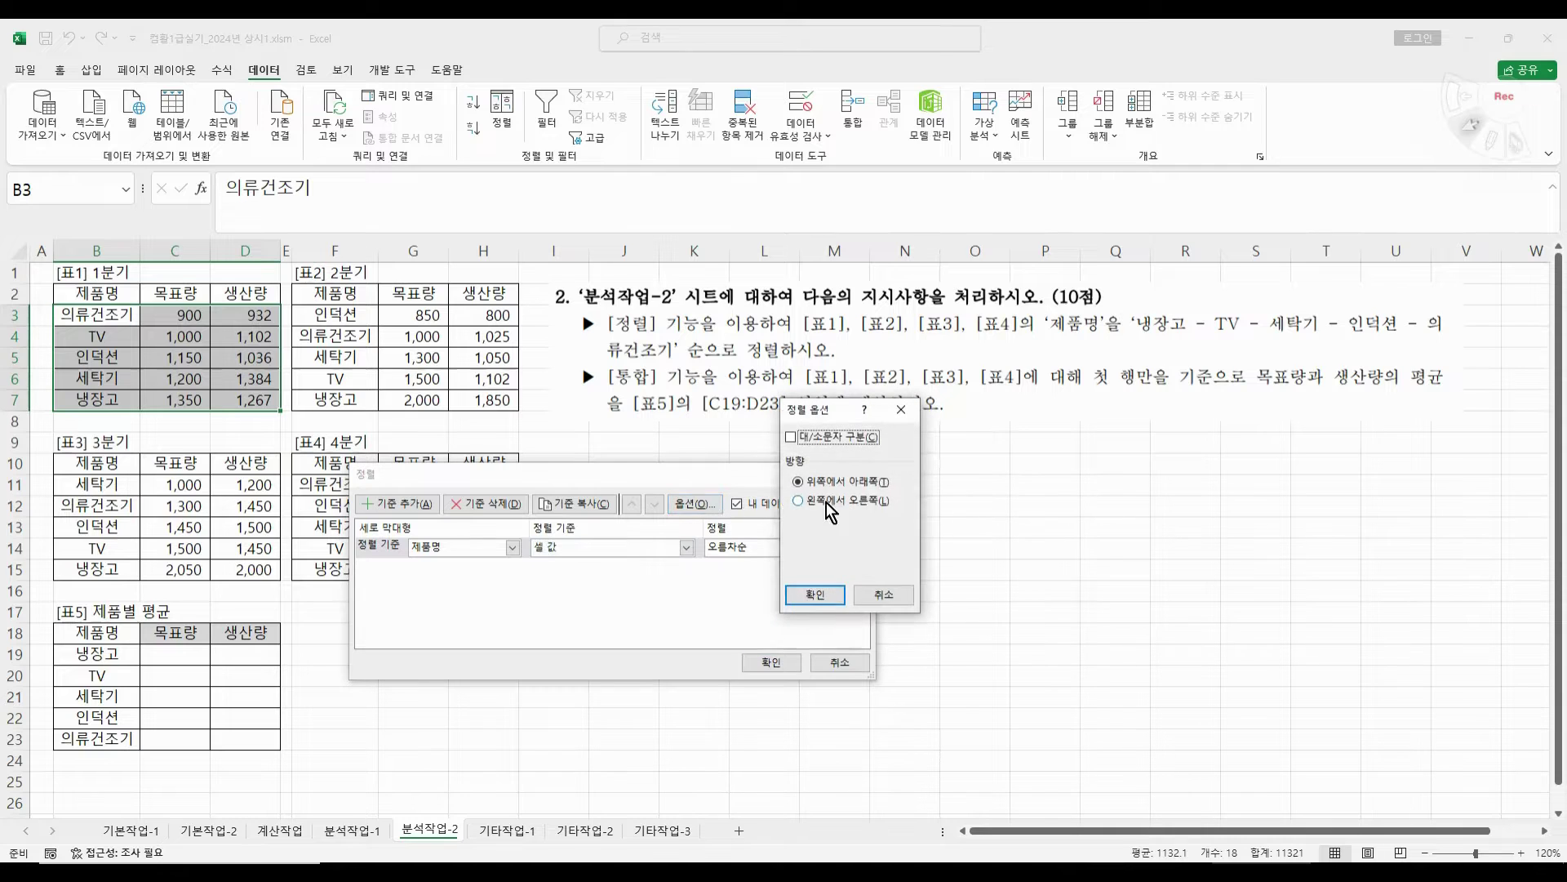
click(881, 598)
- Add a custom sort list with the entries 냉장고, TV, 세탁기, 인덕션, 의류건조기 for the sort order
click(788, 548)
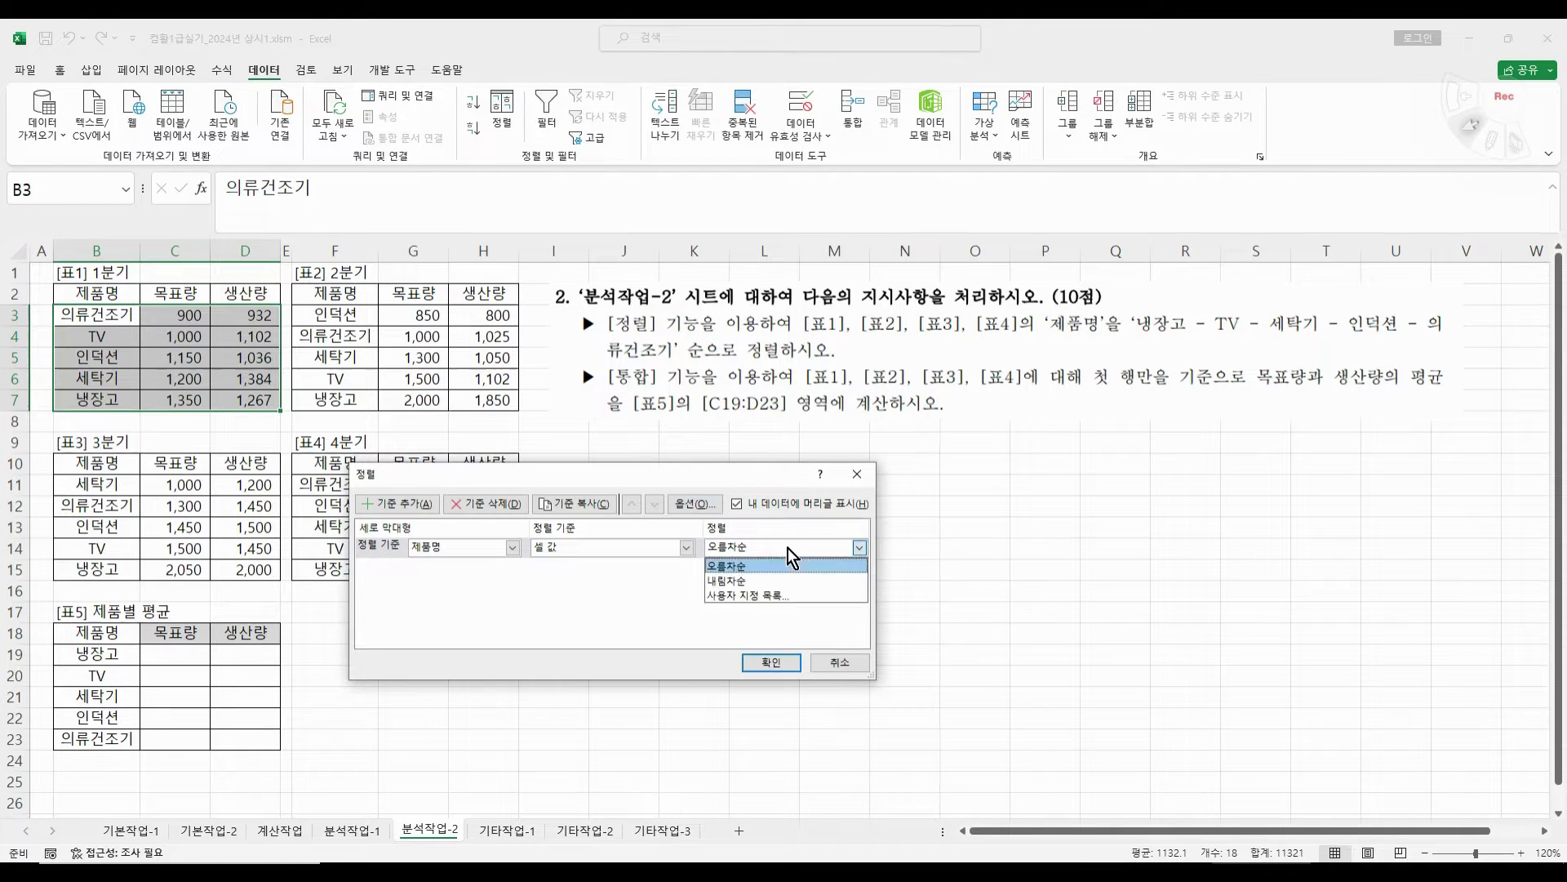
click(763, 596)
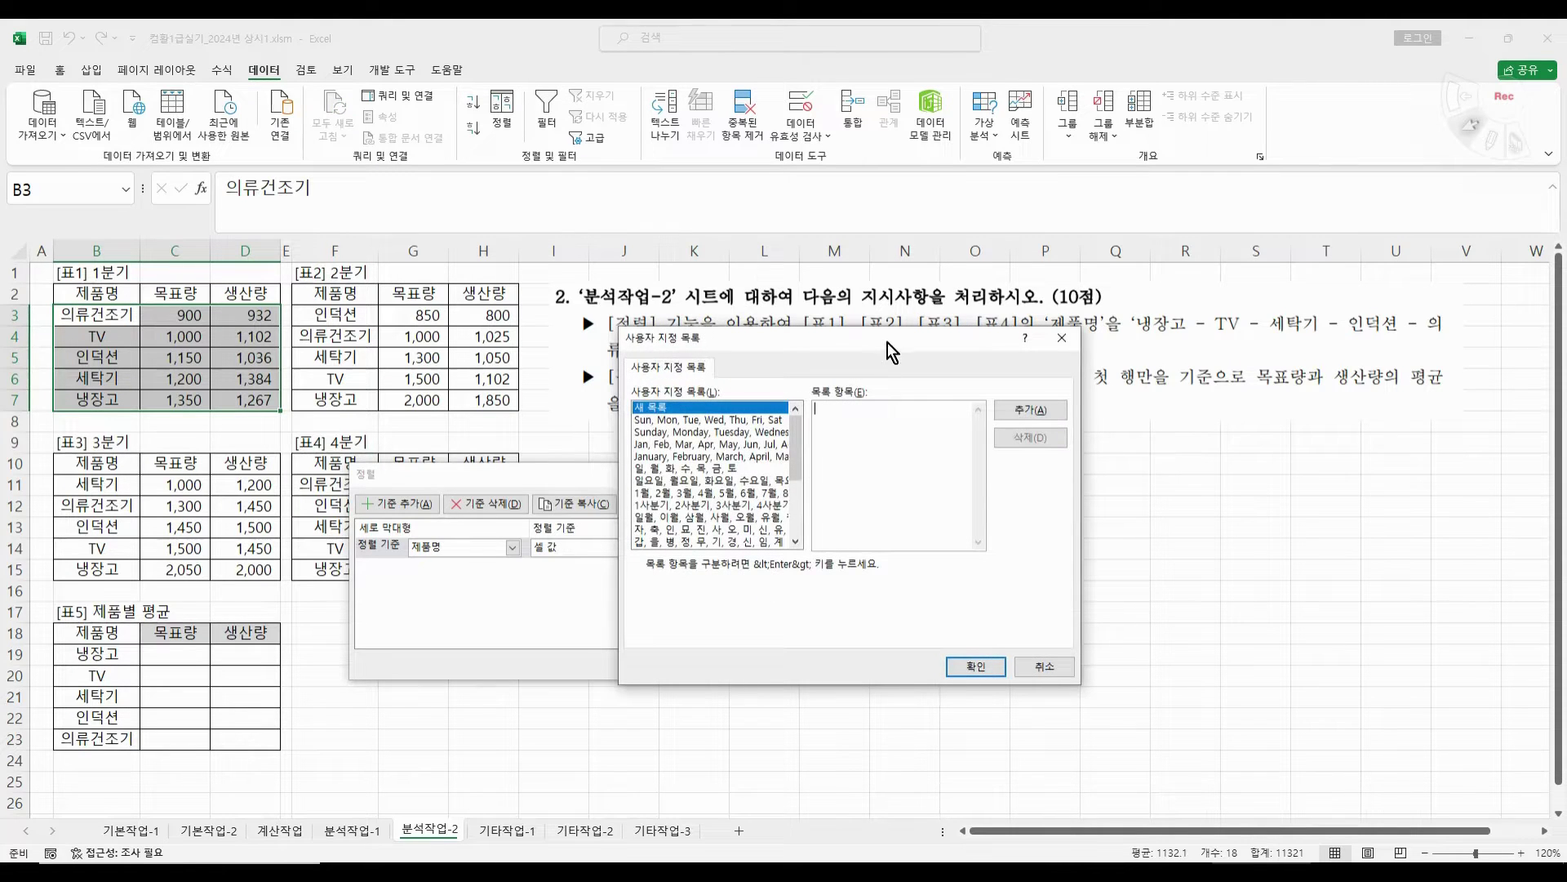
drag(888, 341, 882, 443)
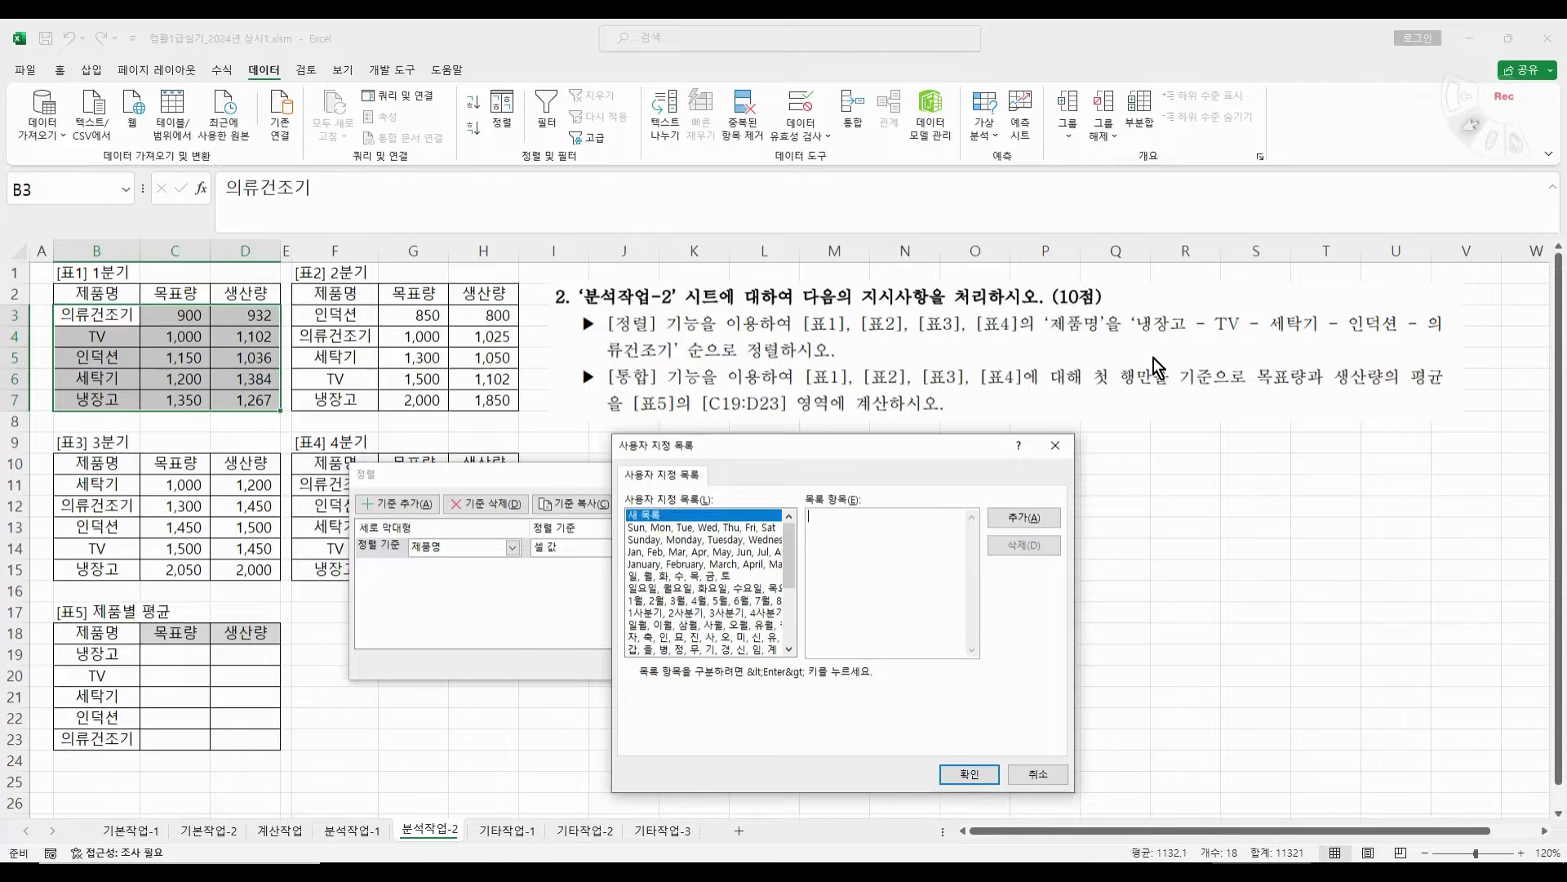
text(냉장고)
key(Return)
text(ㅅ)
text(기)
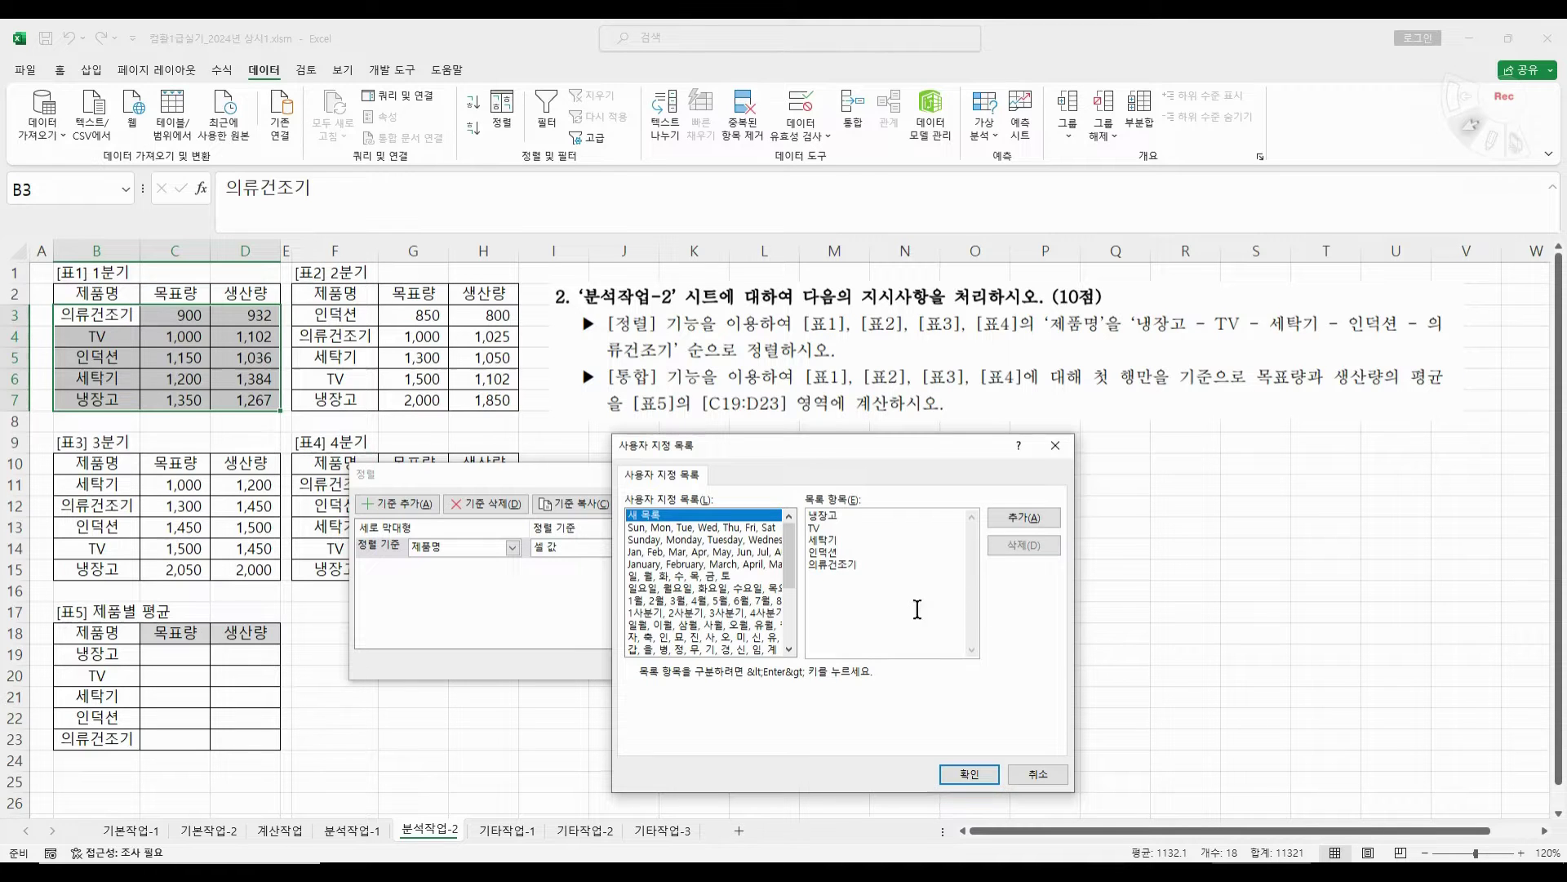
click(1015, 519)
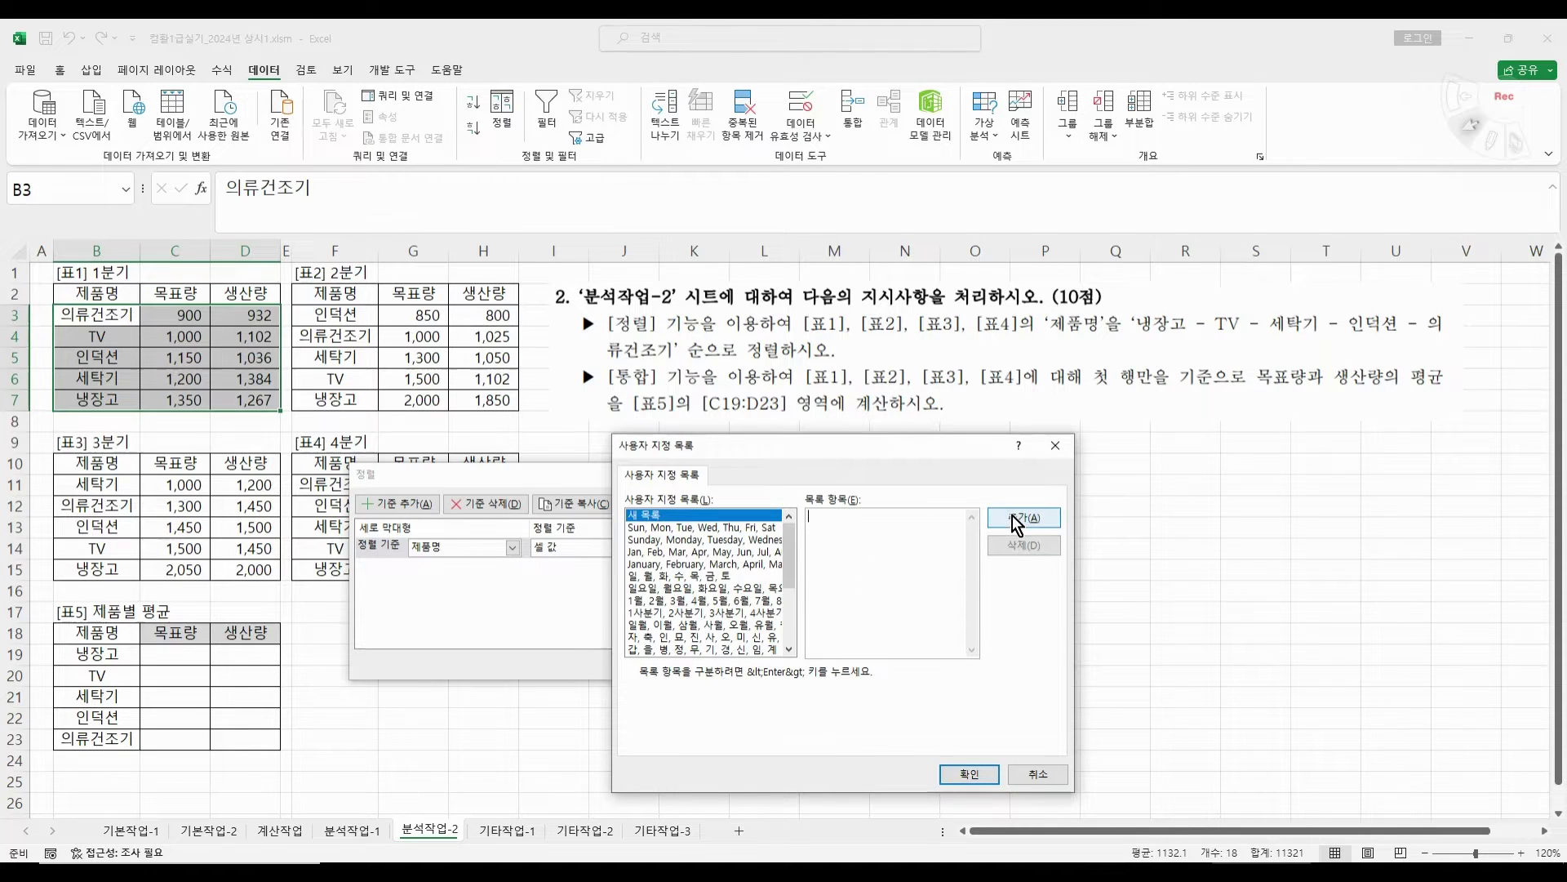
- Choose the custom list 냉장고, TV, 세탁기, 인덕션, 의류건조기 as the order and apply the sort to [표1]
drag(789, 555, 804, 660)
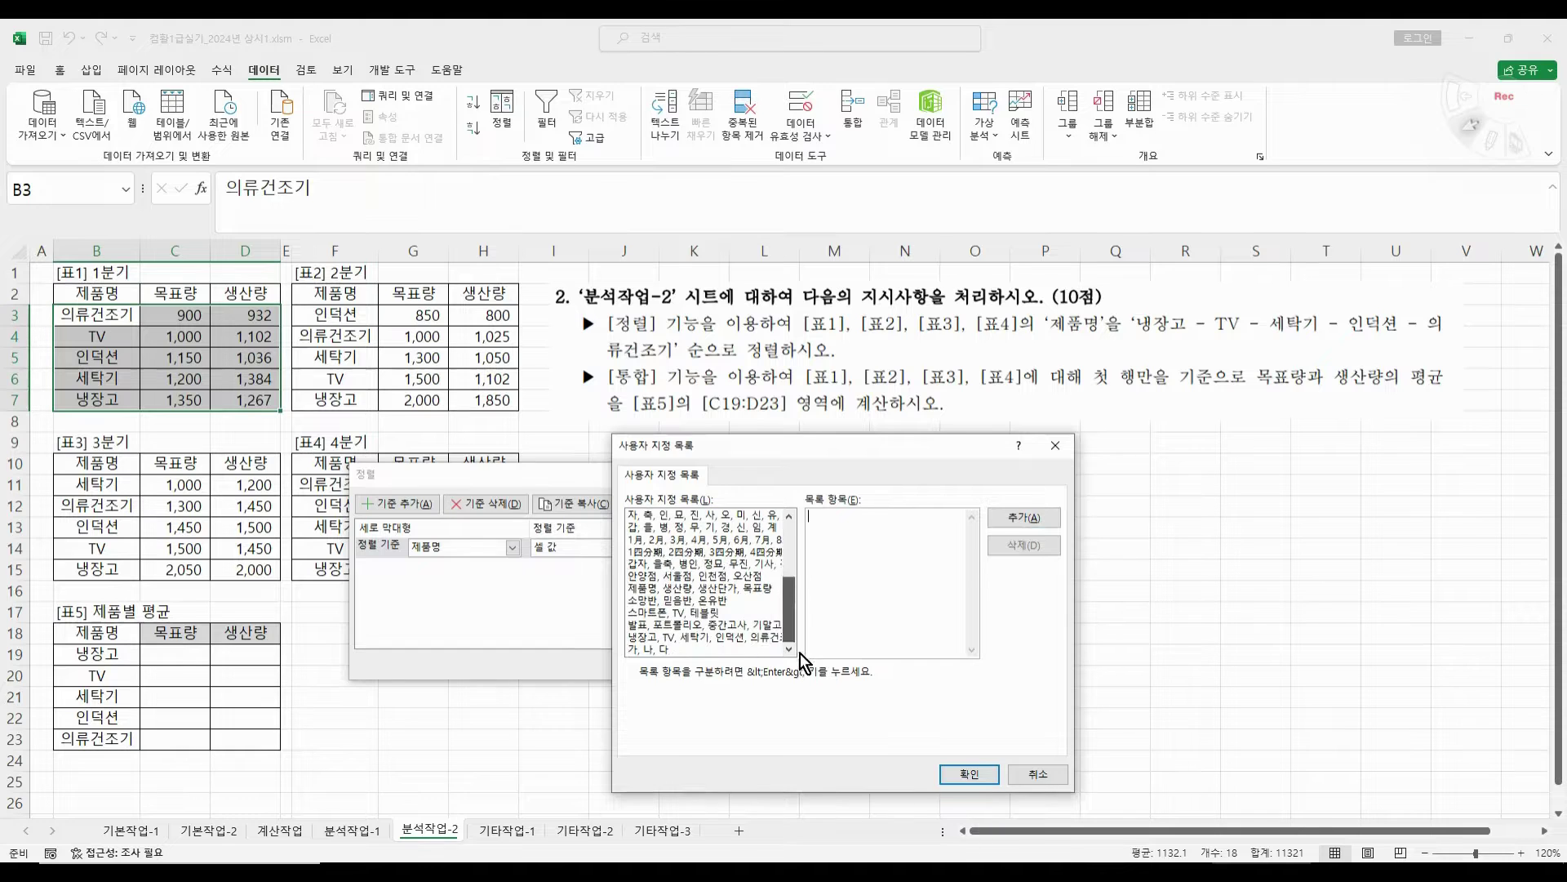
click(724, 640)
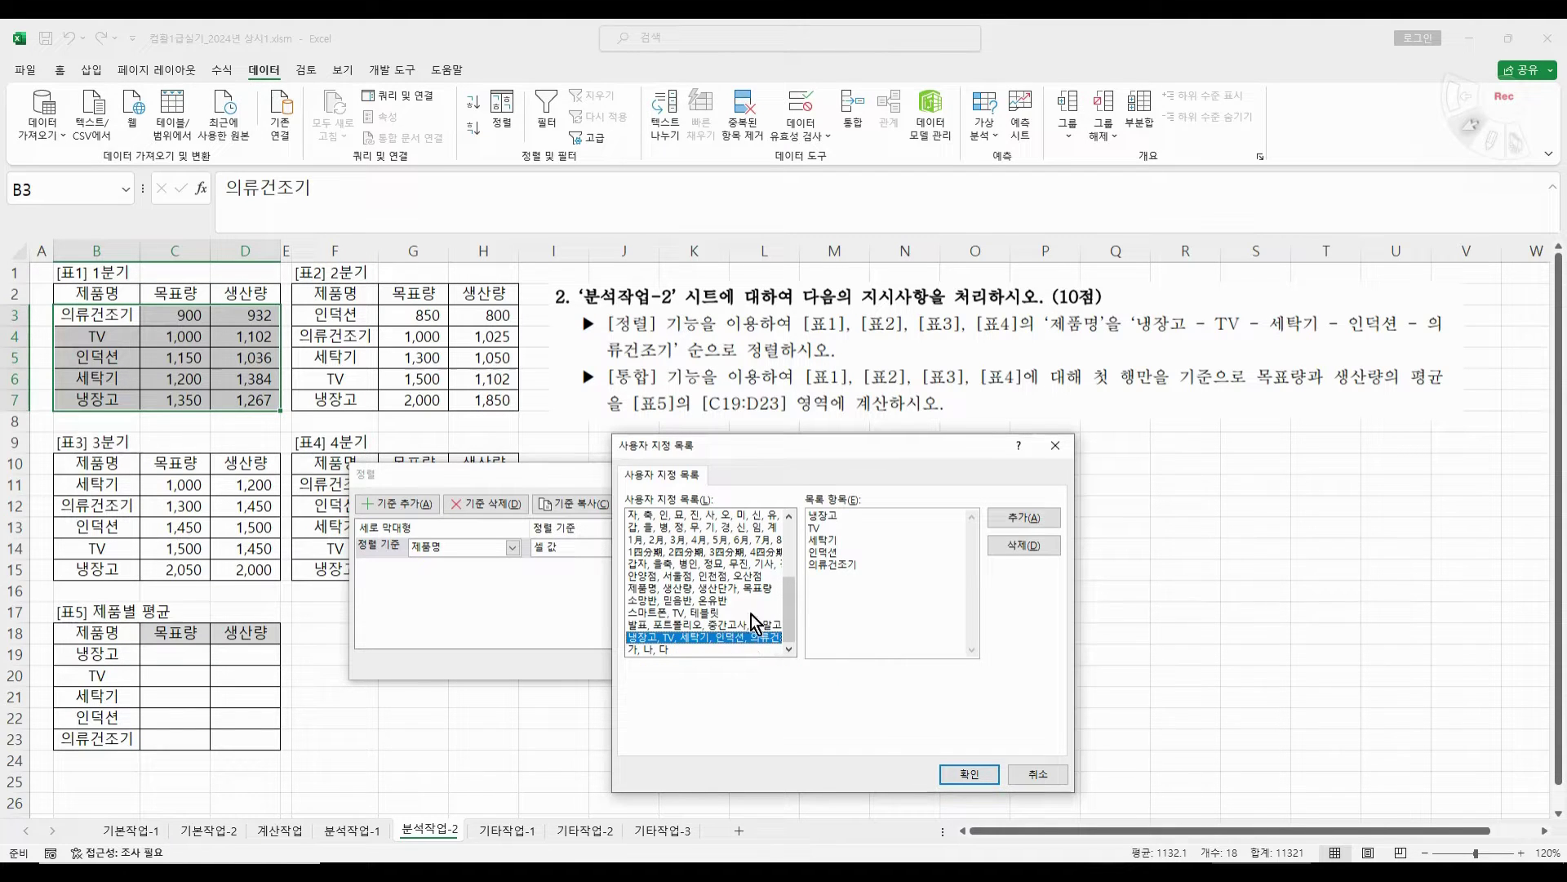
click(970, 776)
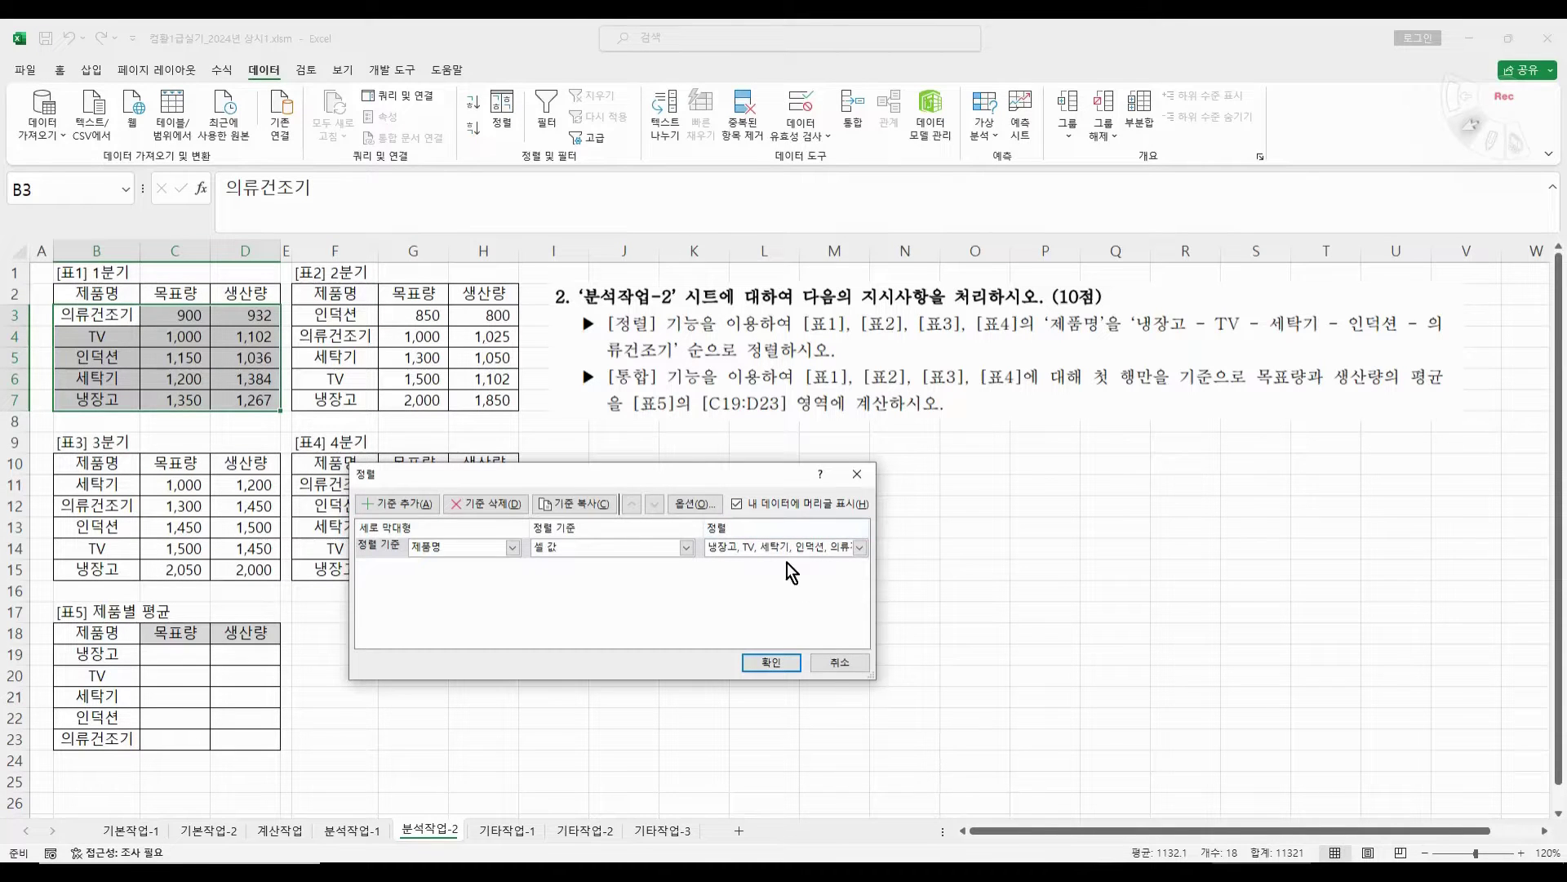
click(770, 662)
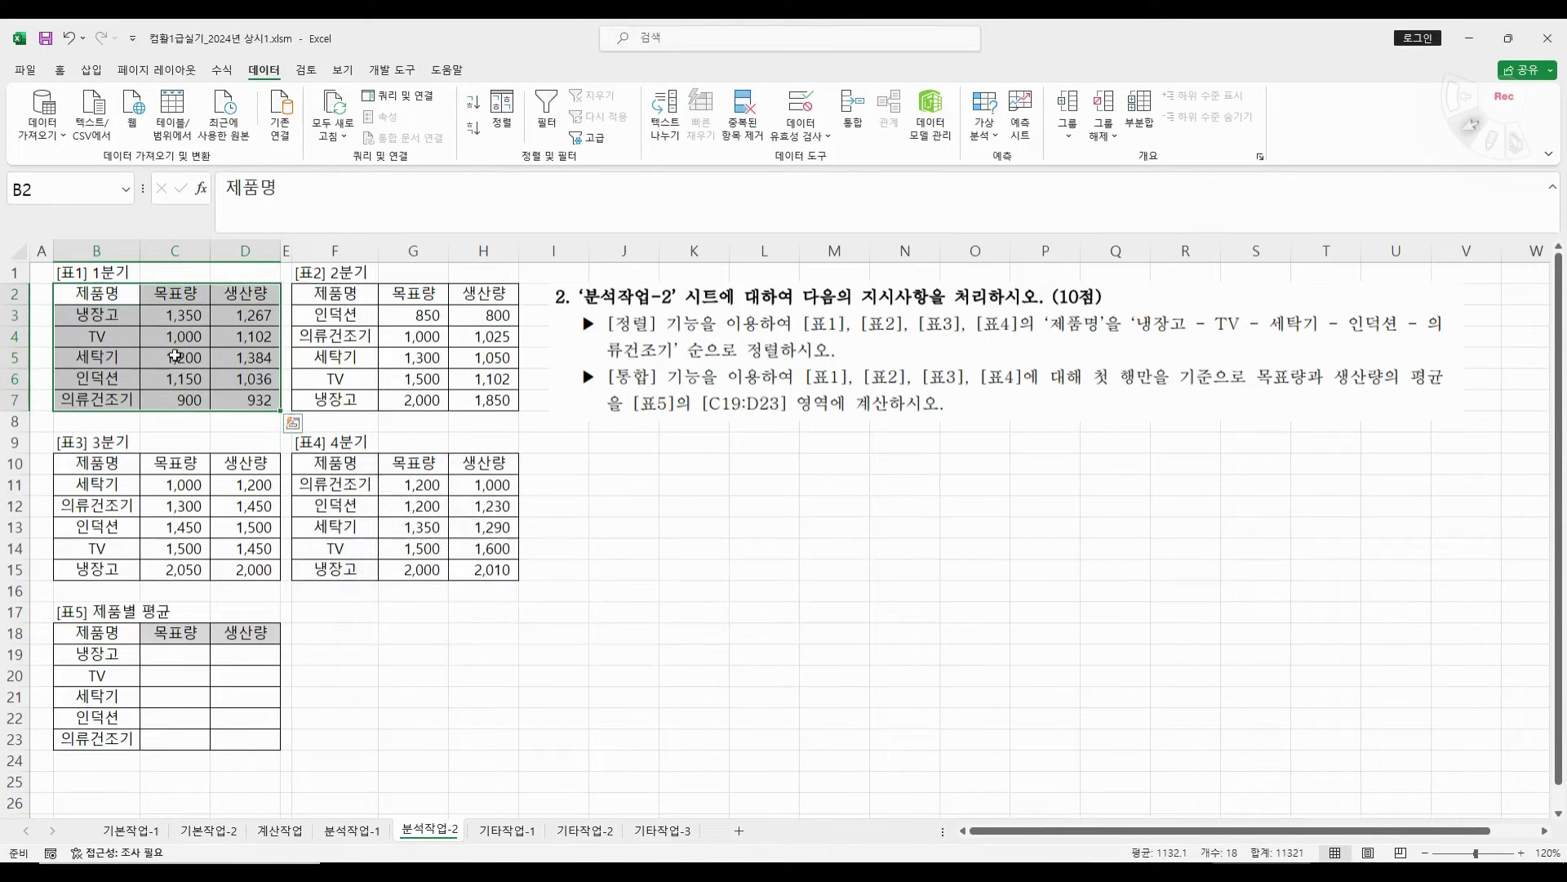
- Sort the [표2] range F2:H7 by 제품명 using the custom list 냉장고, TV, 세탁기, 인덕션, 의류건조기
drag(329, 292, 488, 404)
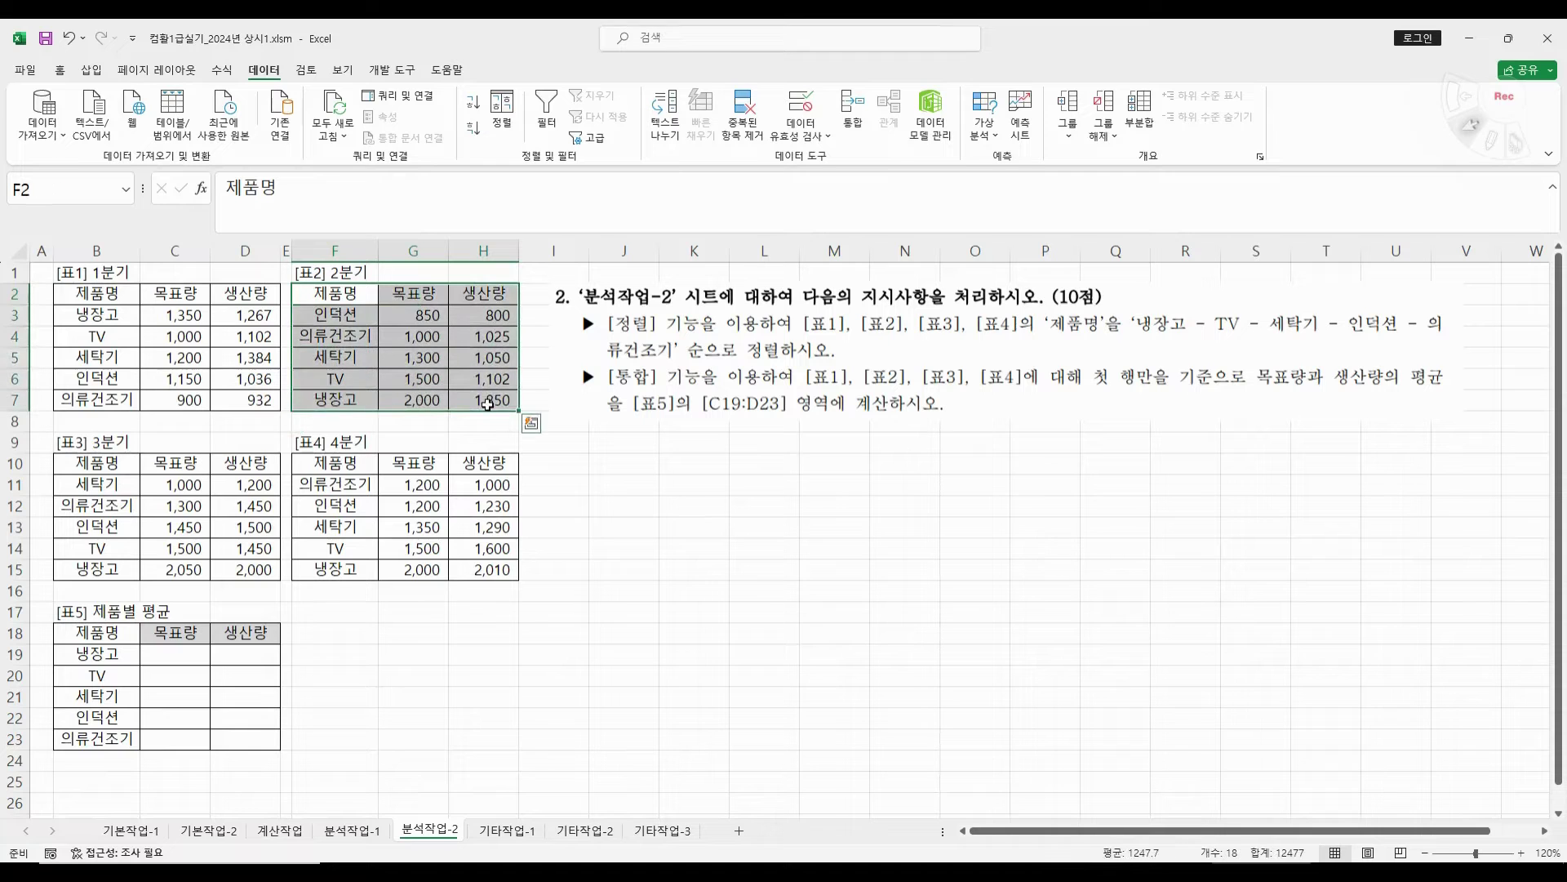
click(502, 115)
click(498, 552)
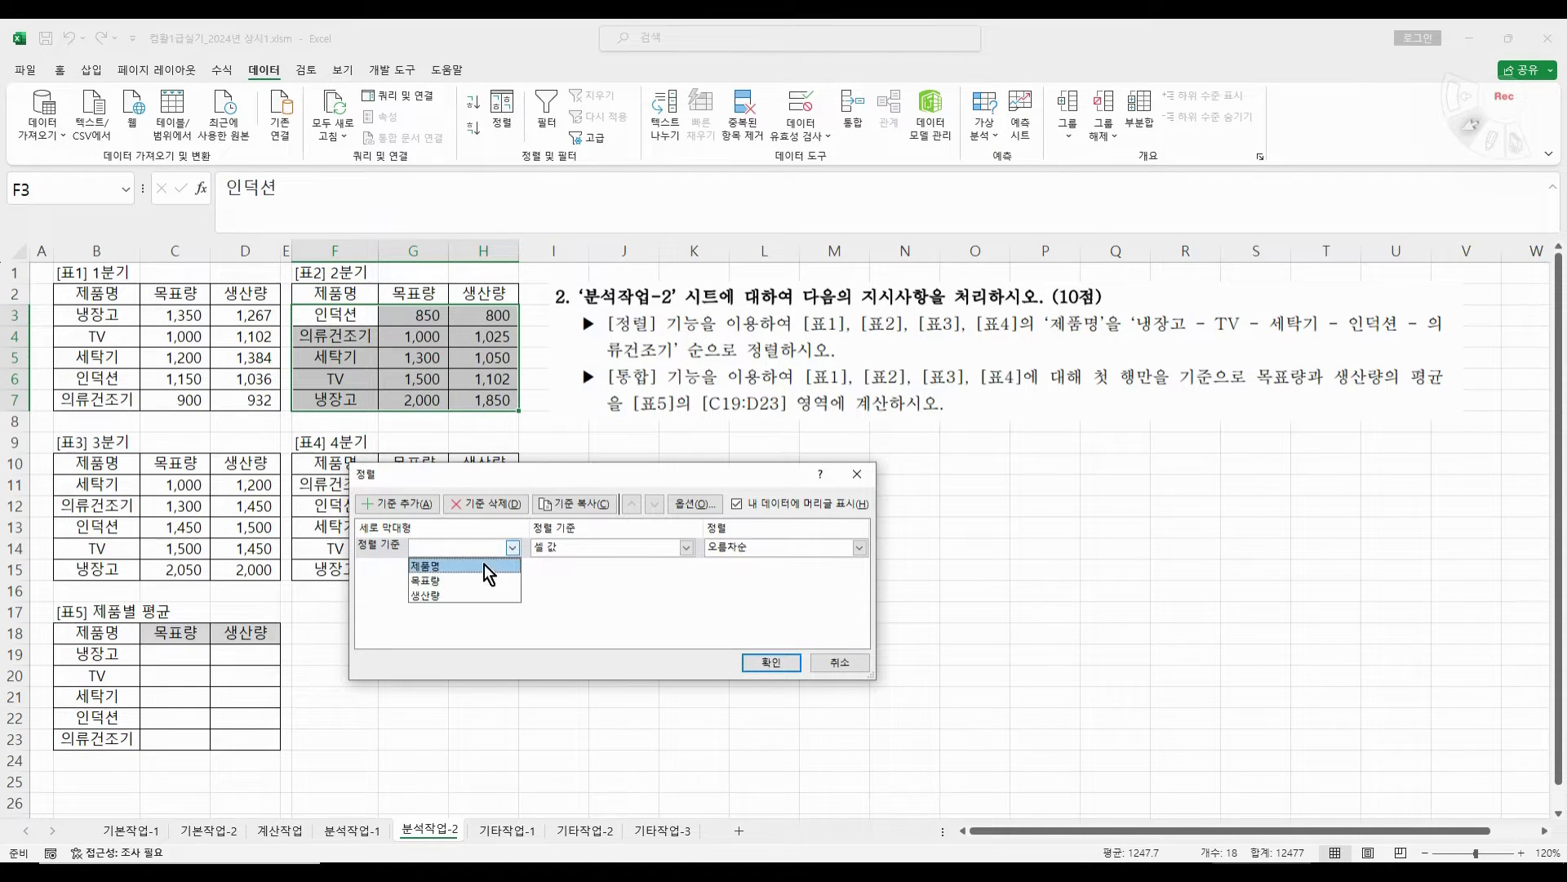
click(483, 565)
click(791, 549)
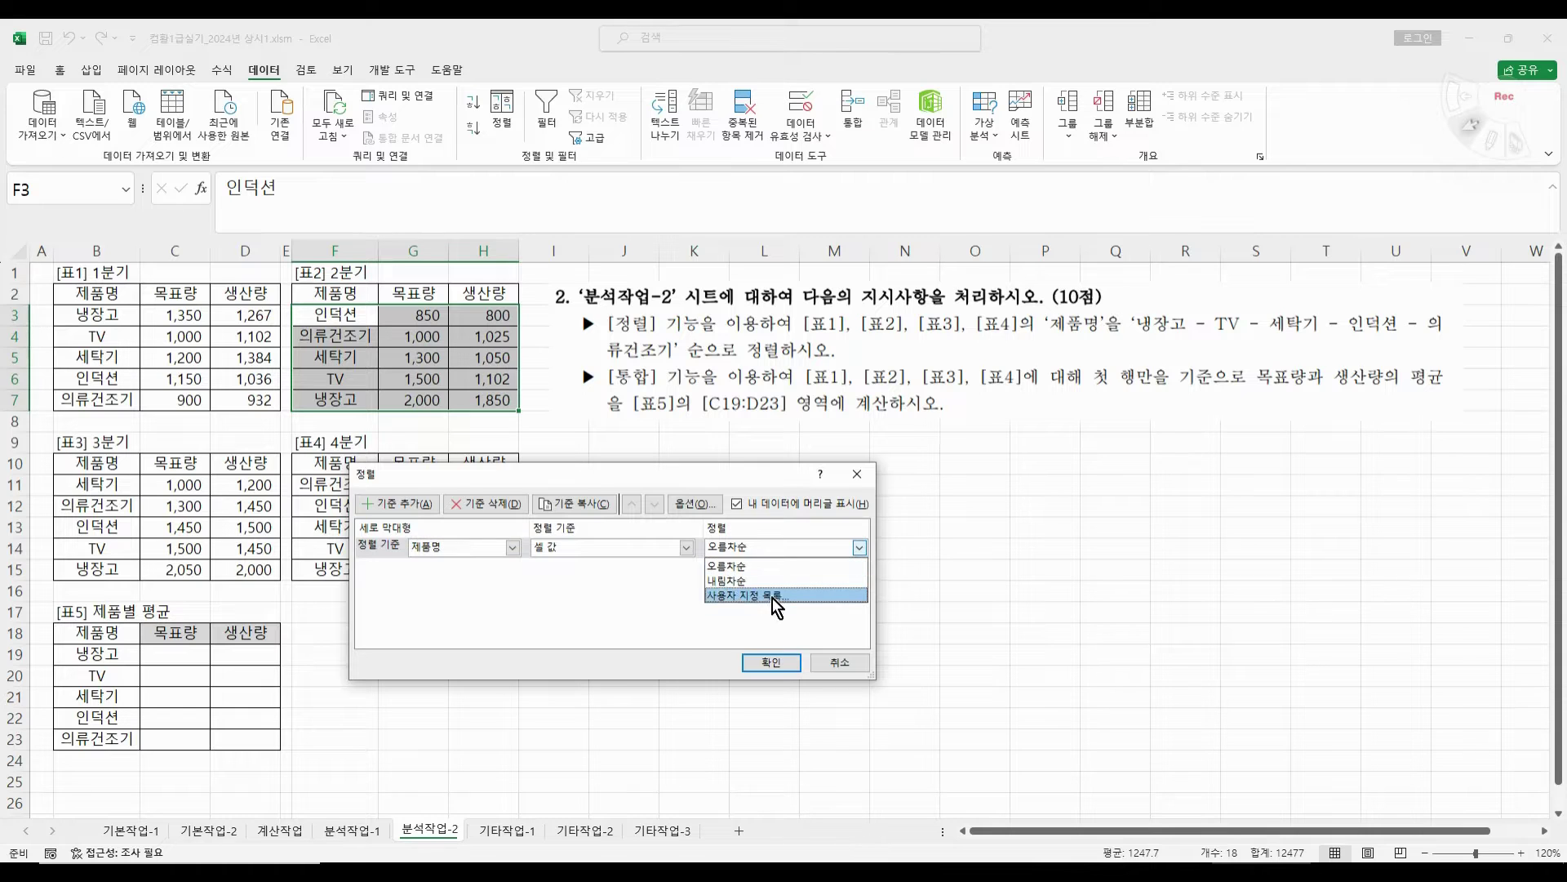
click(771, 596)
drag(550, 498, 567, 593)
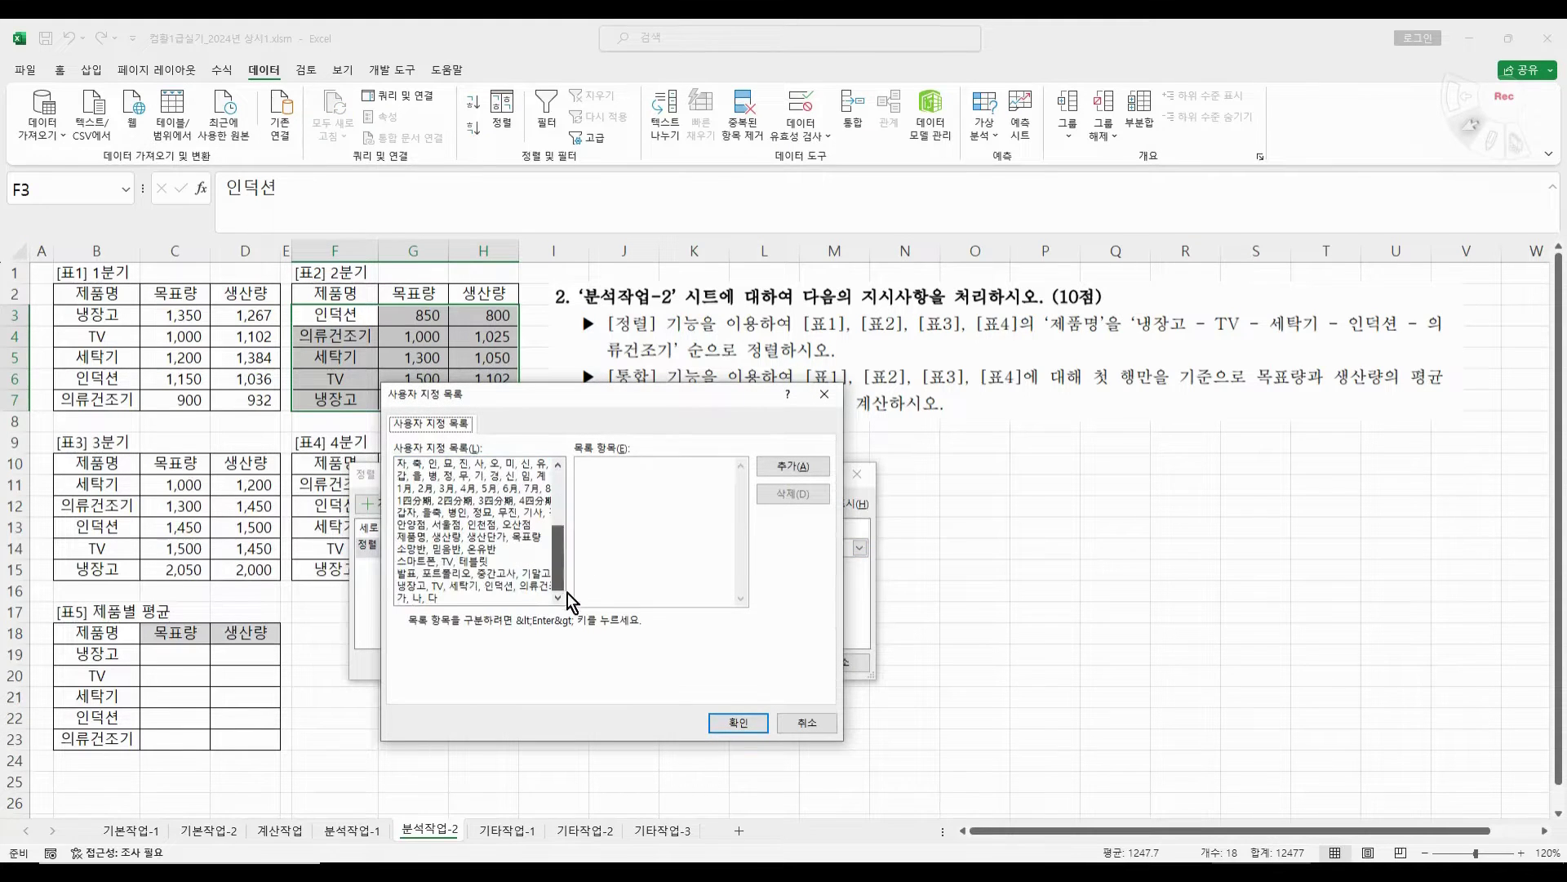
click(511, 585)
click(727, 717)
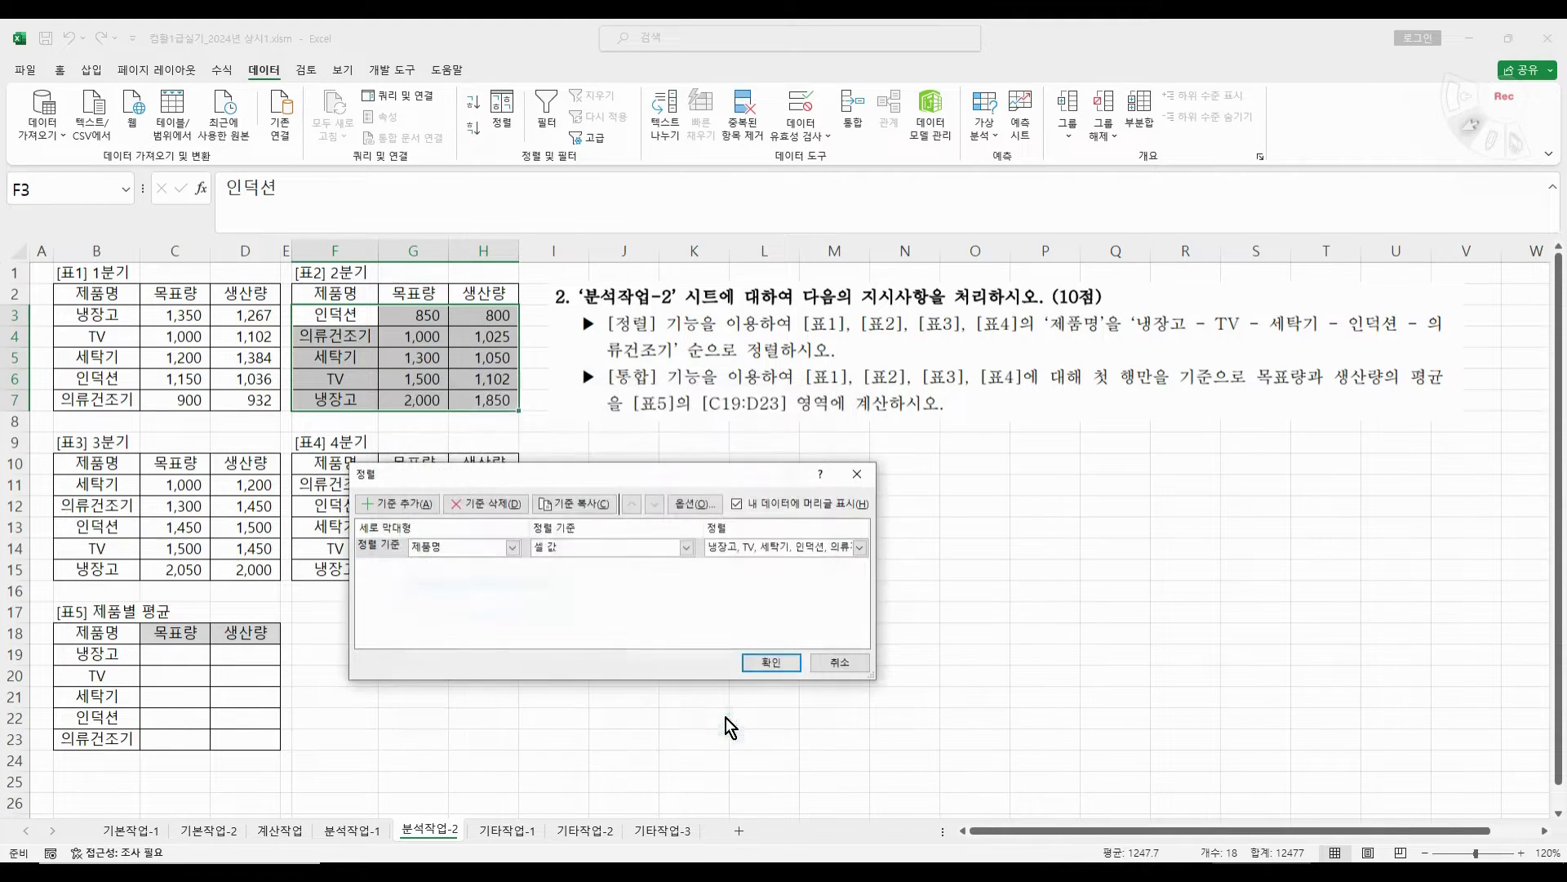
click(772, 662)
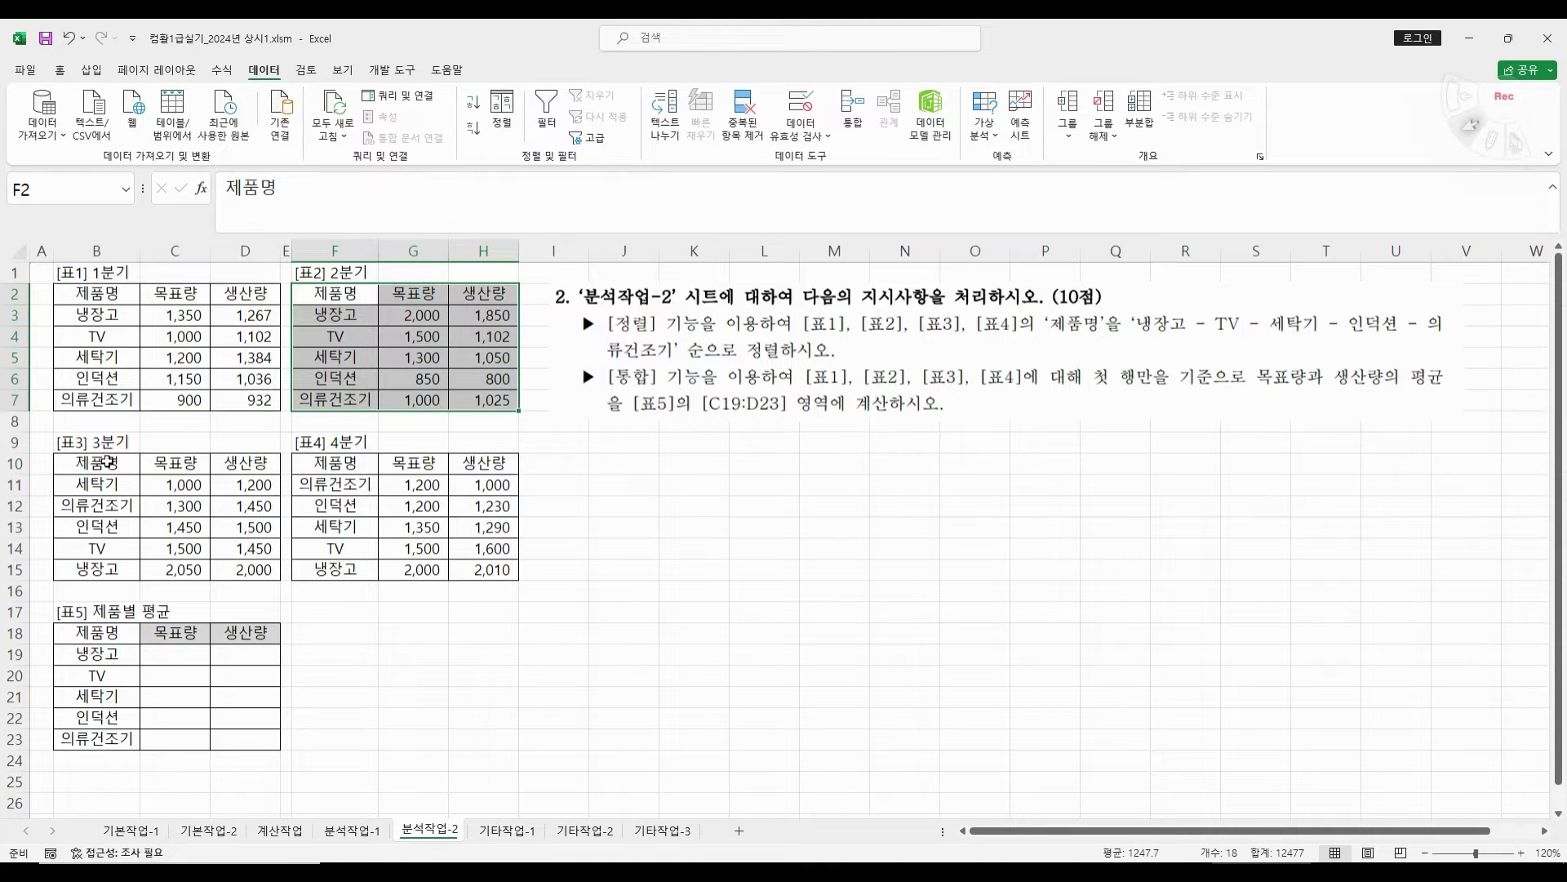
- Sort the [표3] range B10:D15 by 제품명 using the custom list 냉장고, TV, 세탁기, 인덕션, 의류건조기
drag(114, 461, 245, 574)
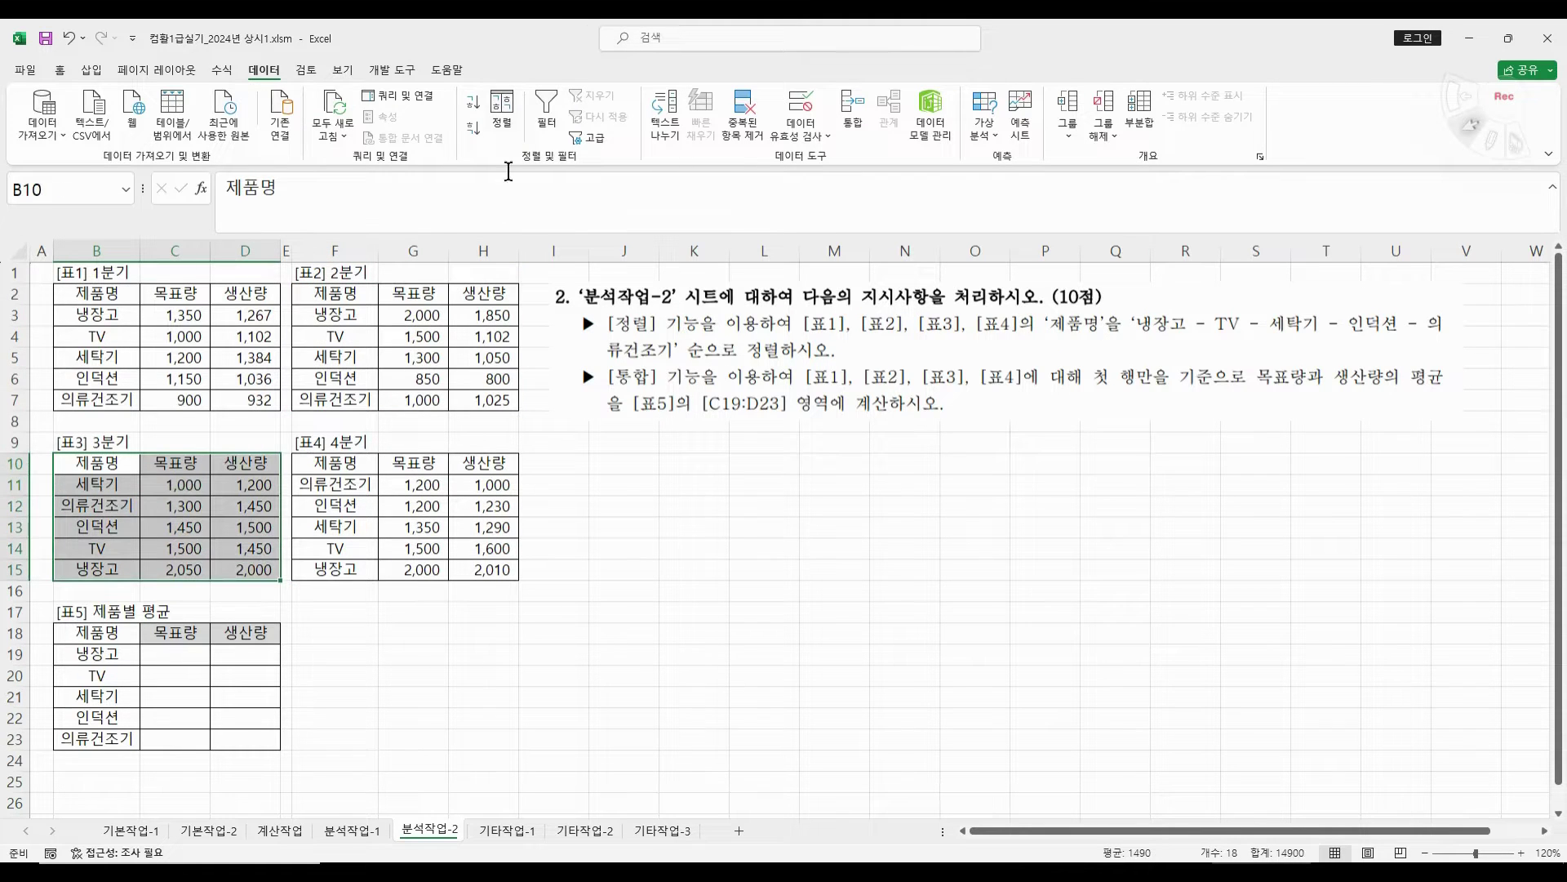
click(502, 115)
click(499, 551)
click(472, 566)
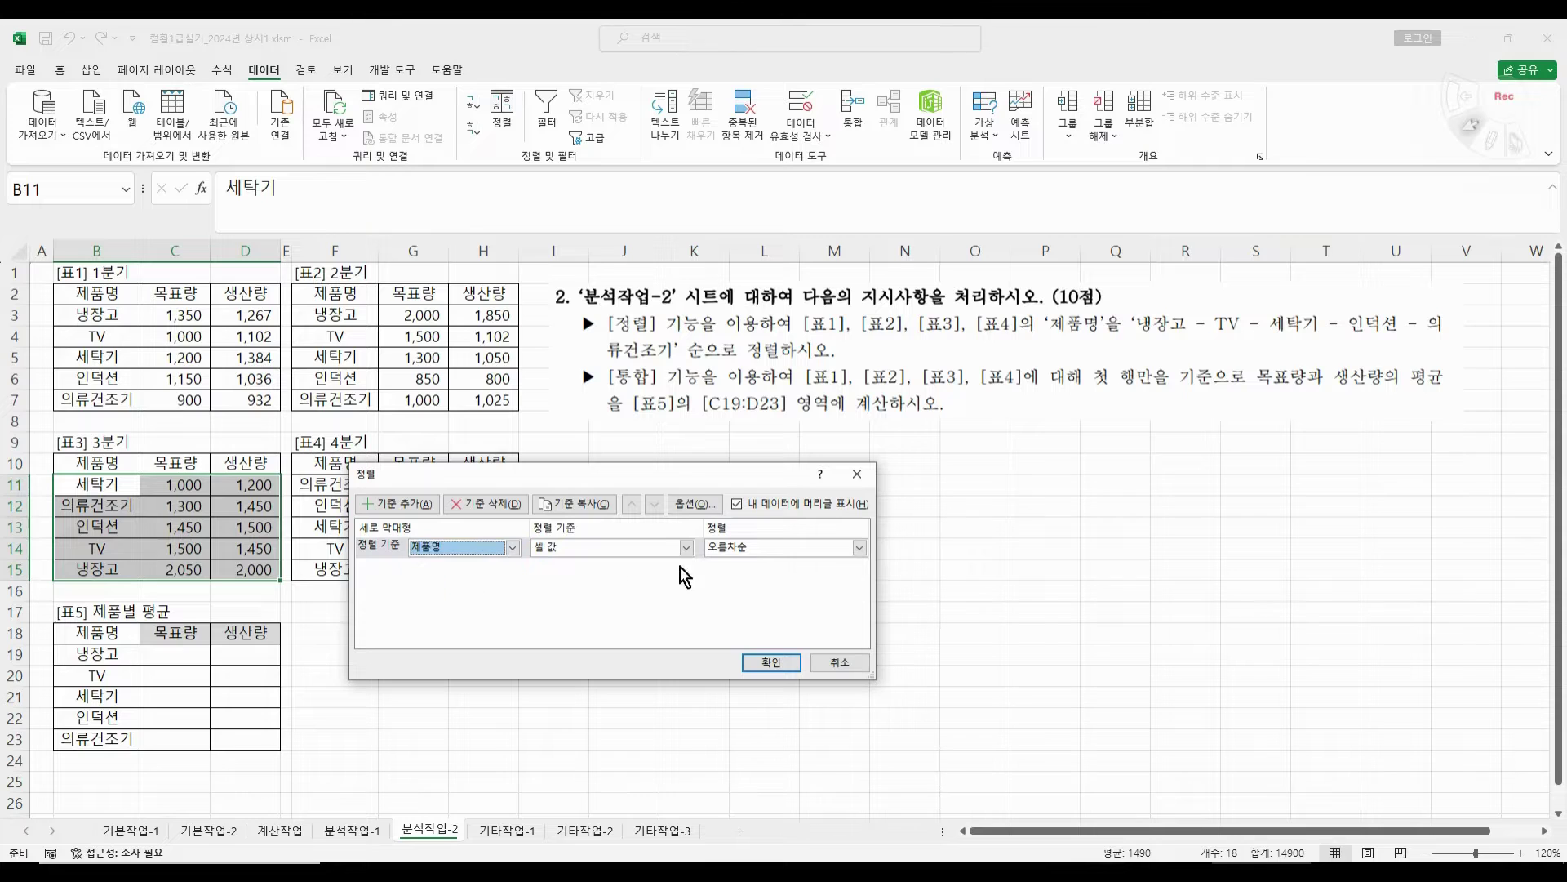
click(859, 547)
click(731, 596)
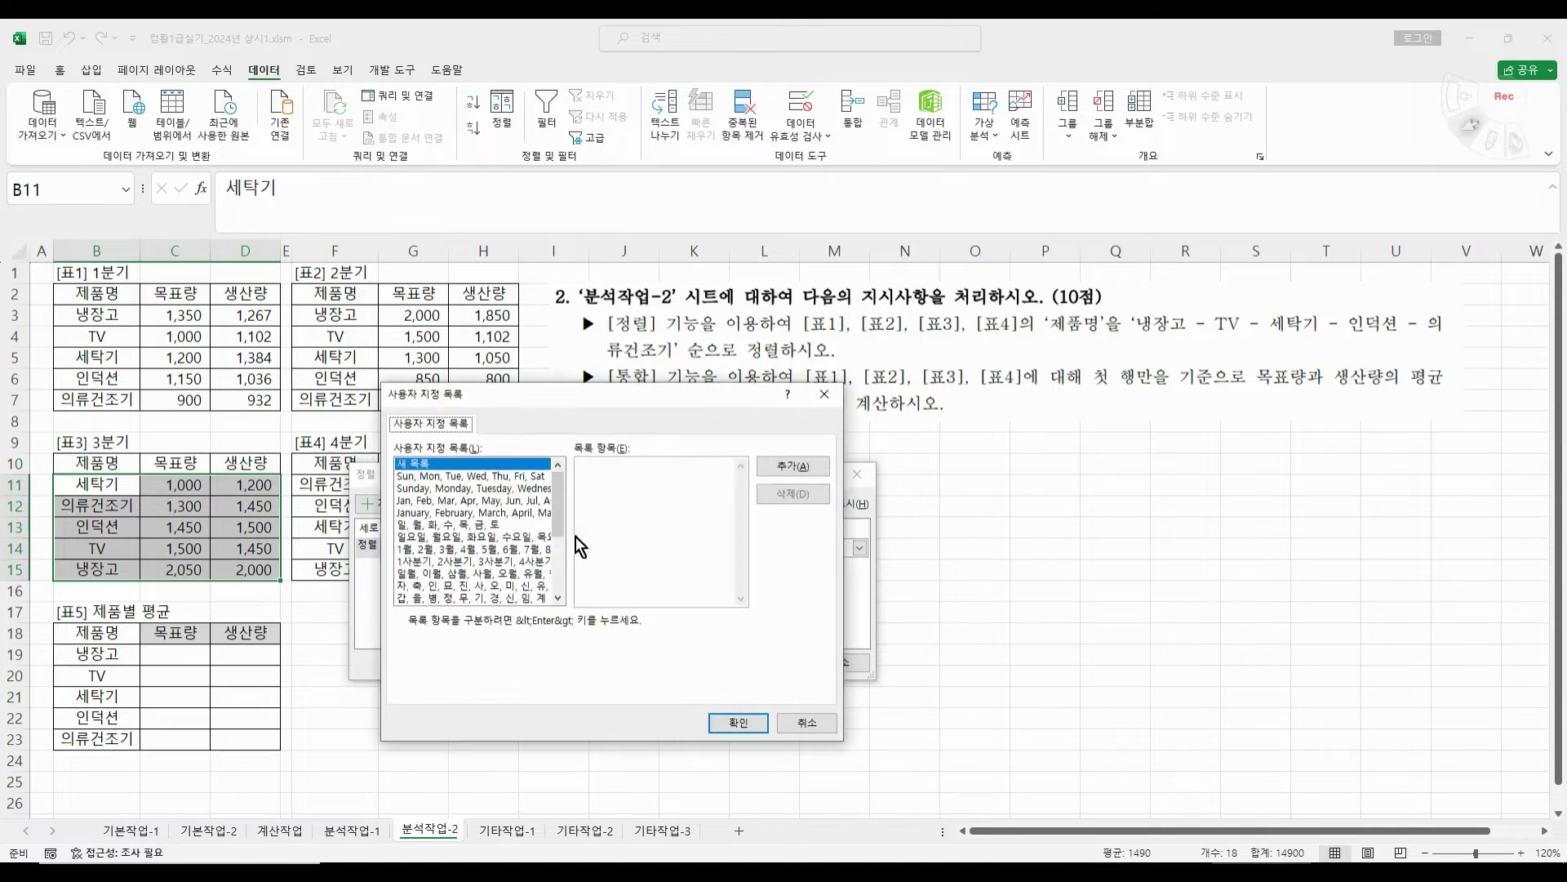
scroll(560, 545, down, 5)
click(490, 586)
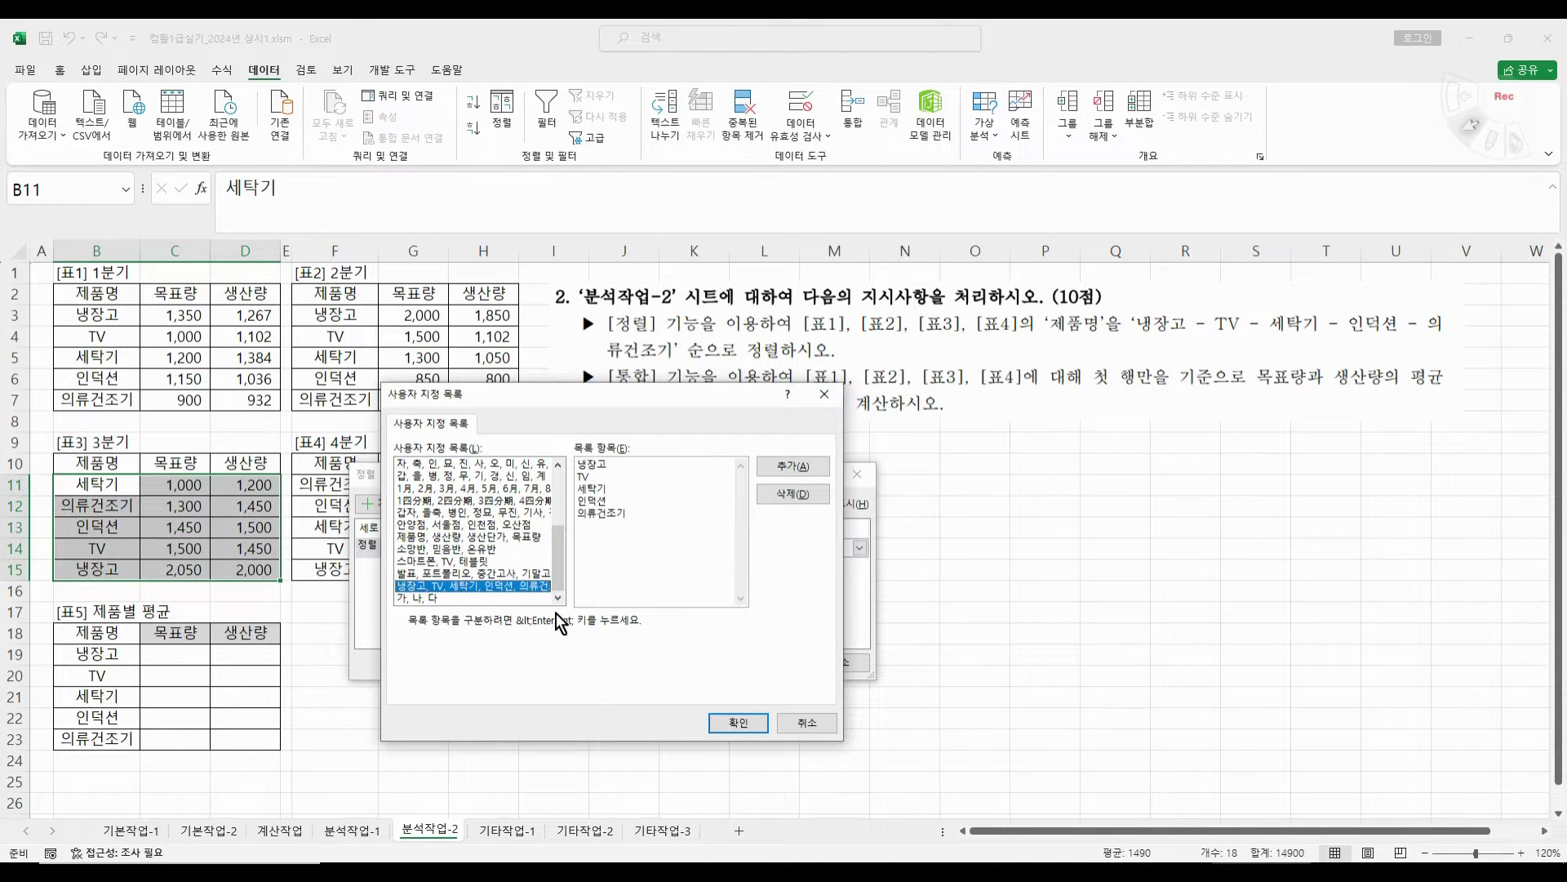
click(743, 725)
click(784, 659)
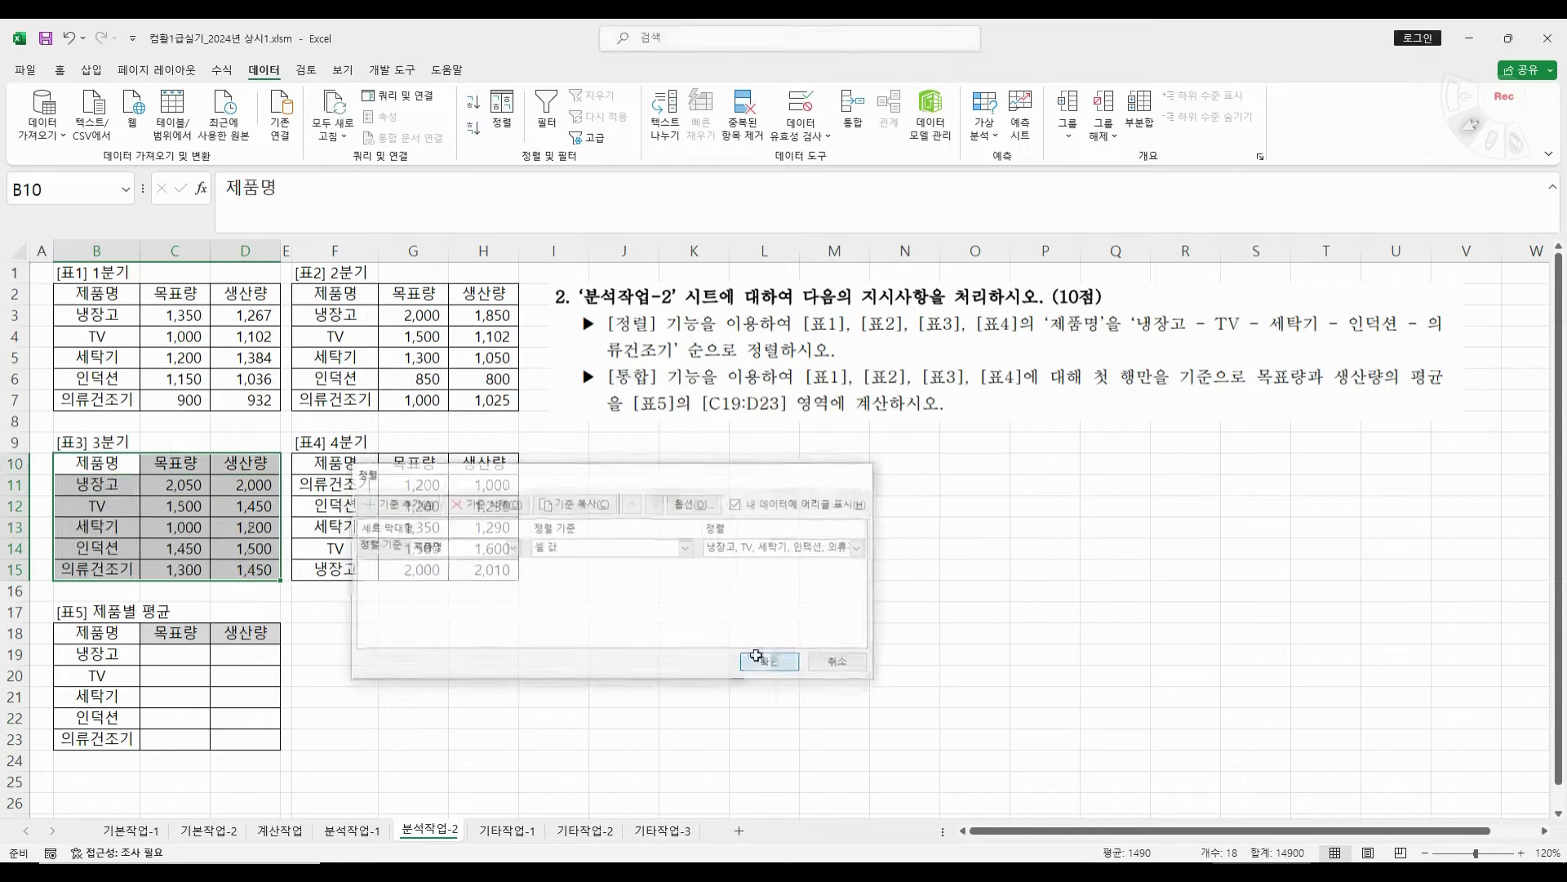
- Sort the [표4] range F10:H15 by 제품명 using the custom list 냉장고, TV, 세탁기, 인덕션, 의류건조기, and deselect the table
drag(331, 462, 478, 571)
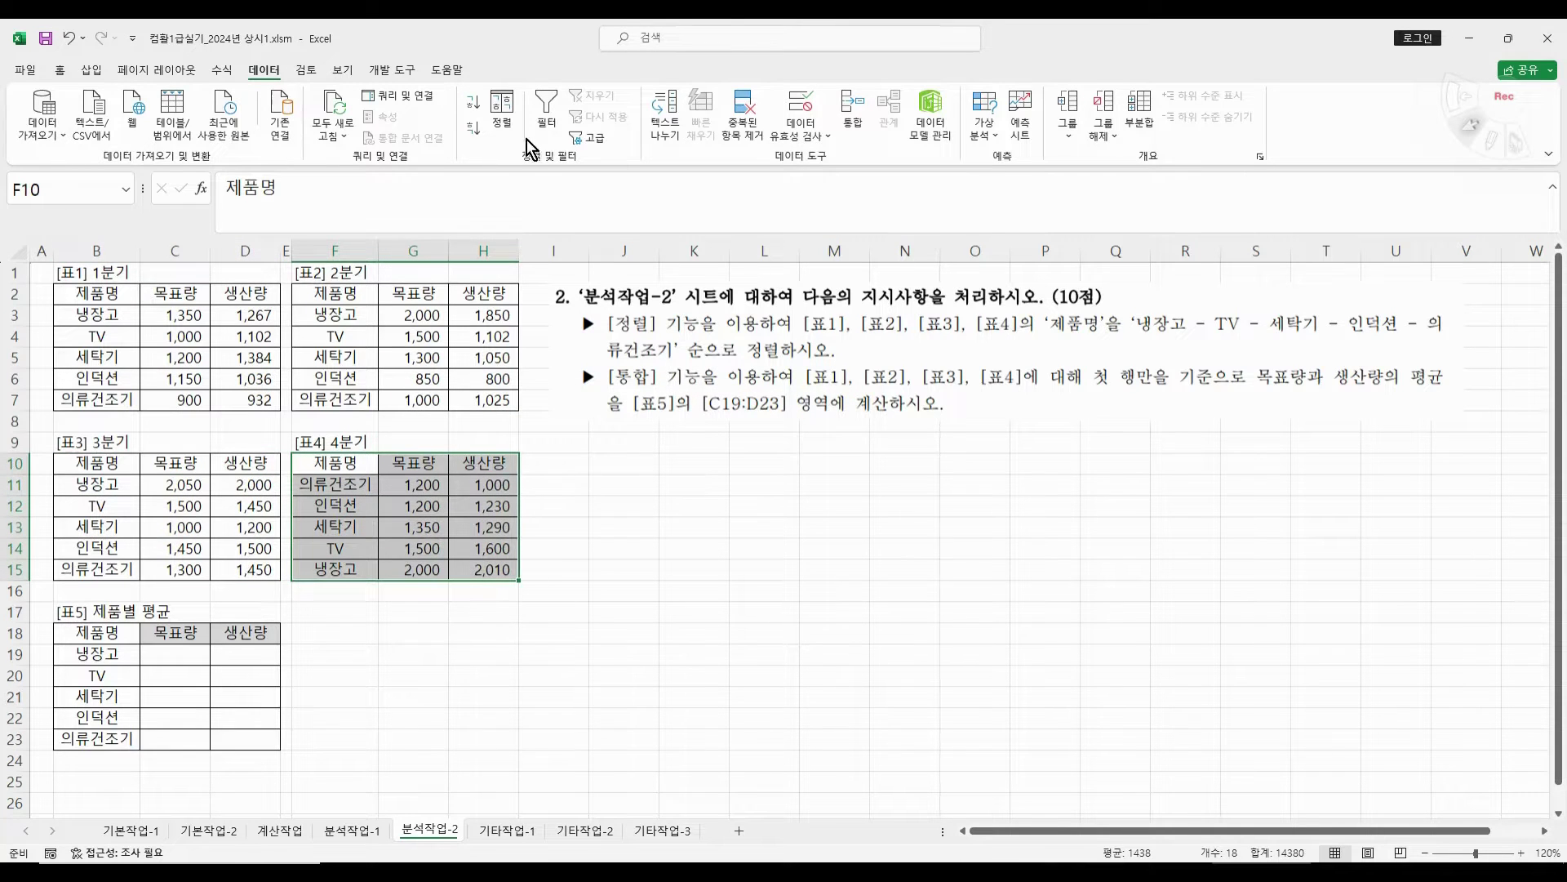
click(503, 114)
click(467, 545)
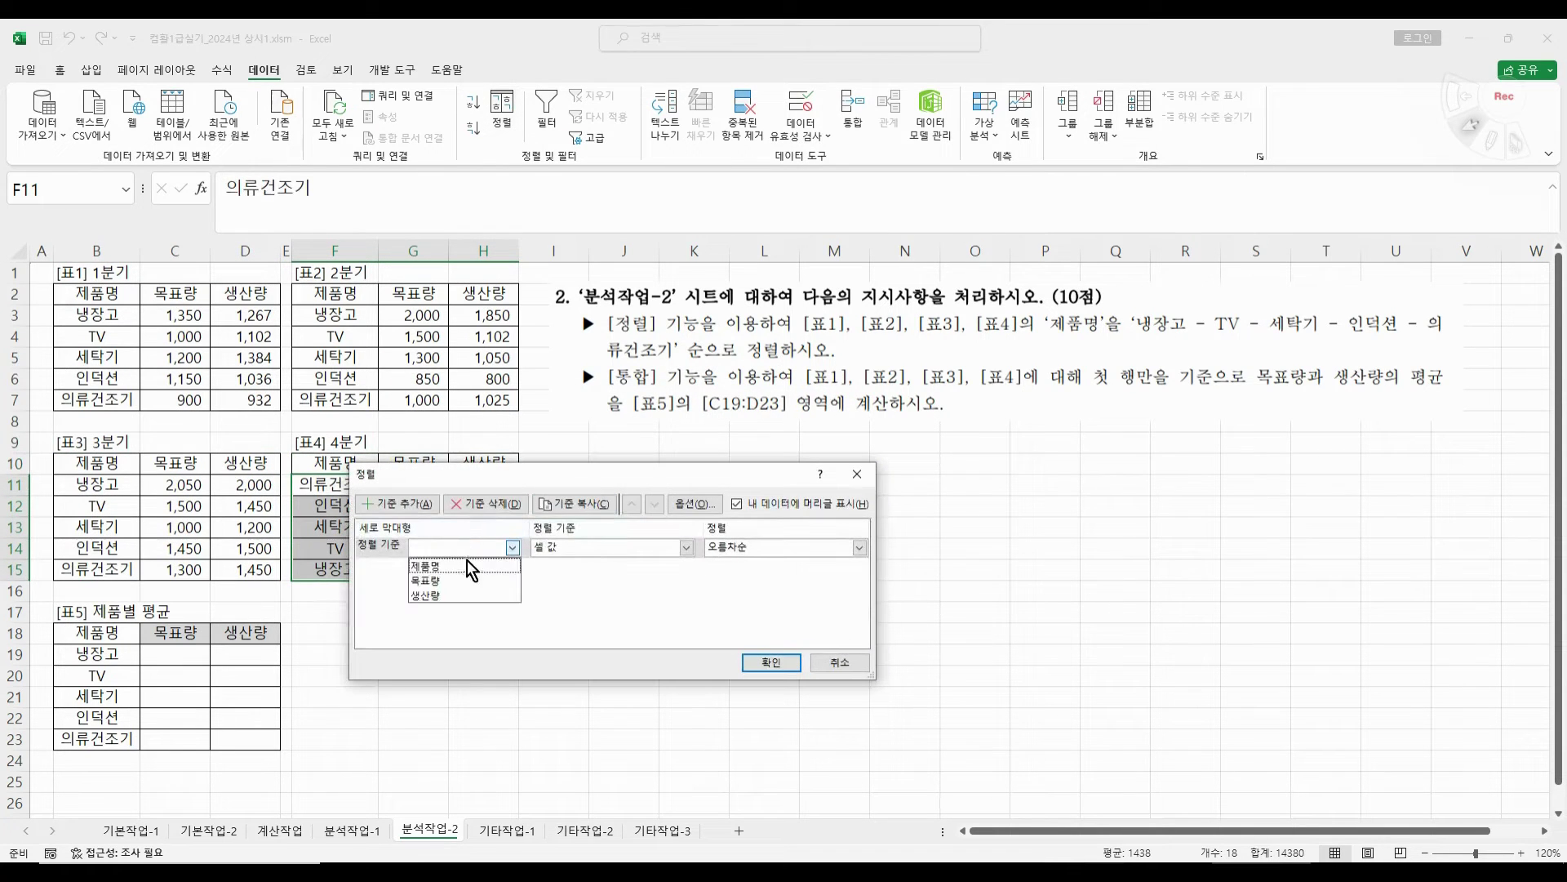
click(469, 561)
click(748, 547)
click(738, 595)
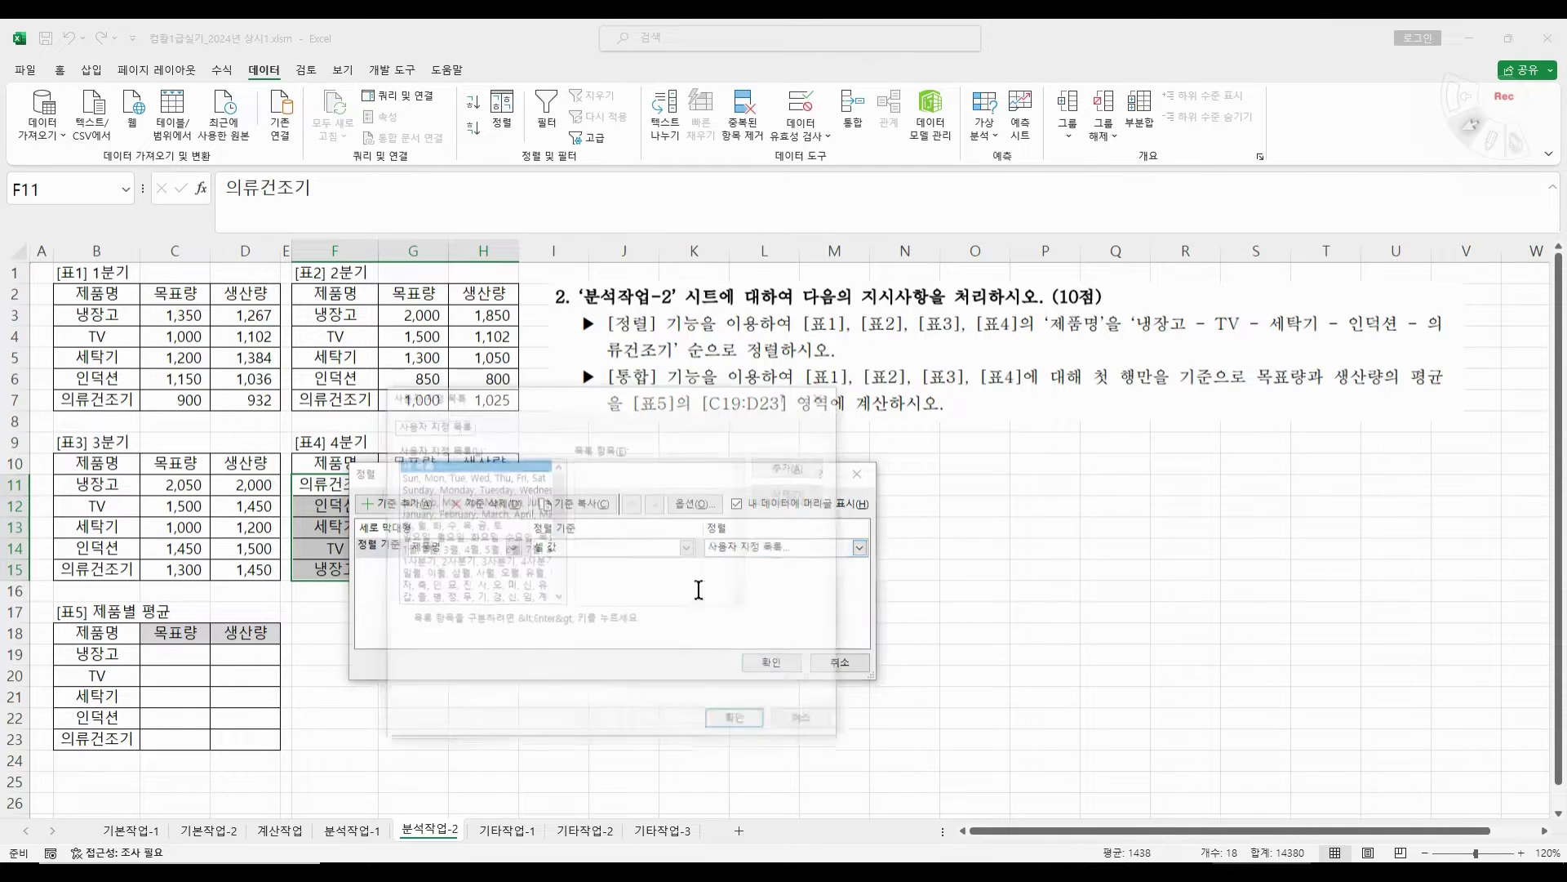
drag(556, 508, 526, 603)
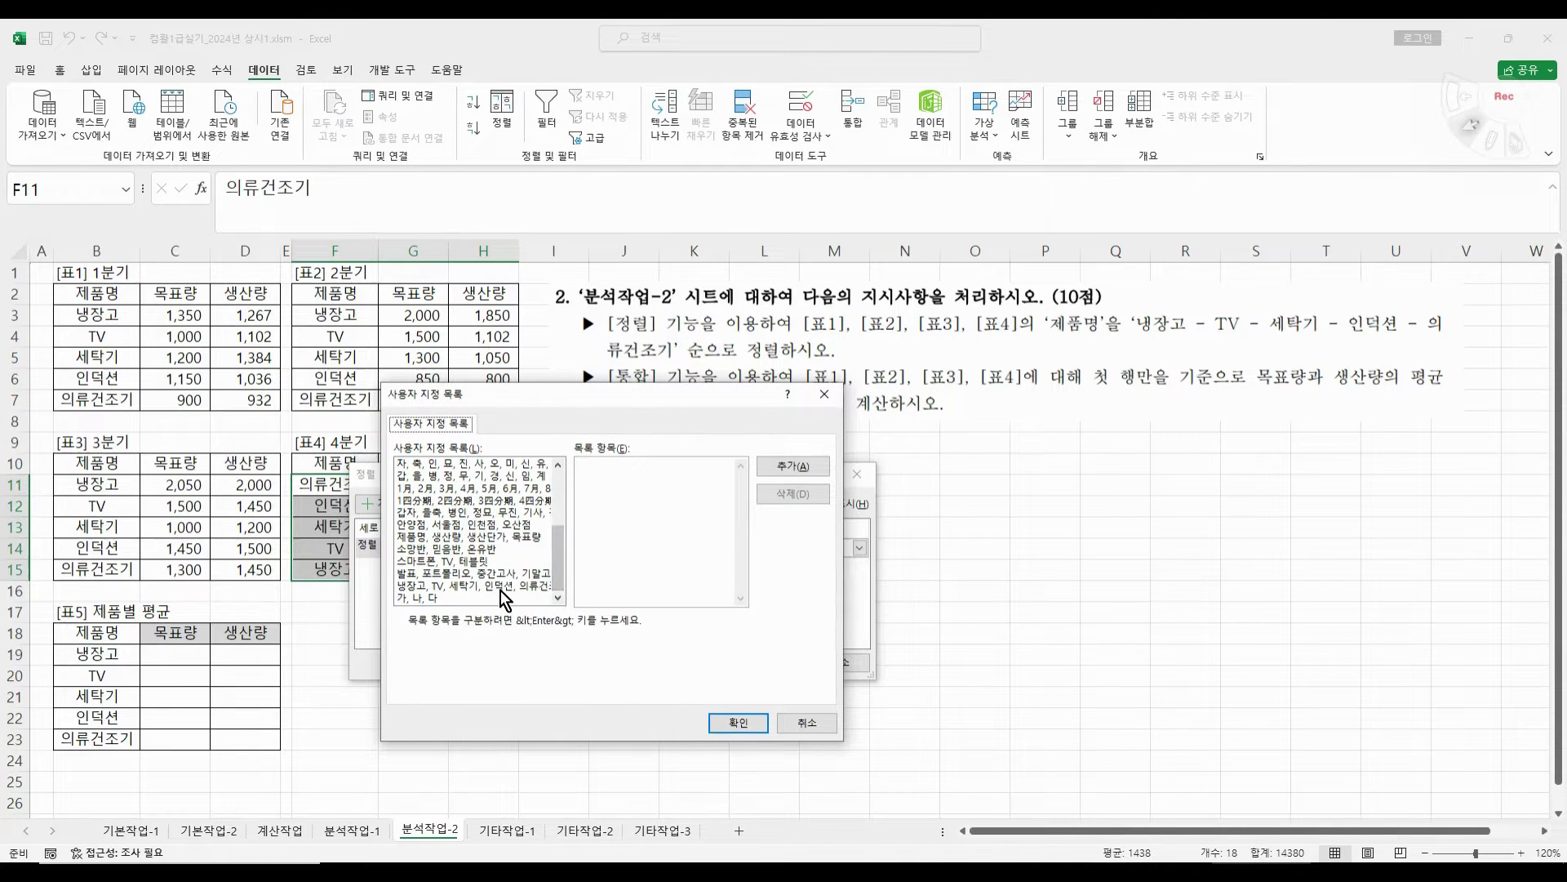
click(501, 585)
click(758, 720)
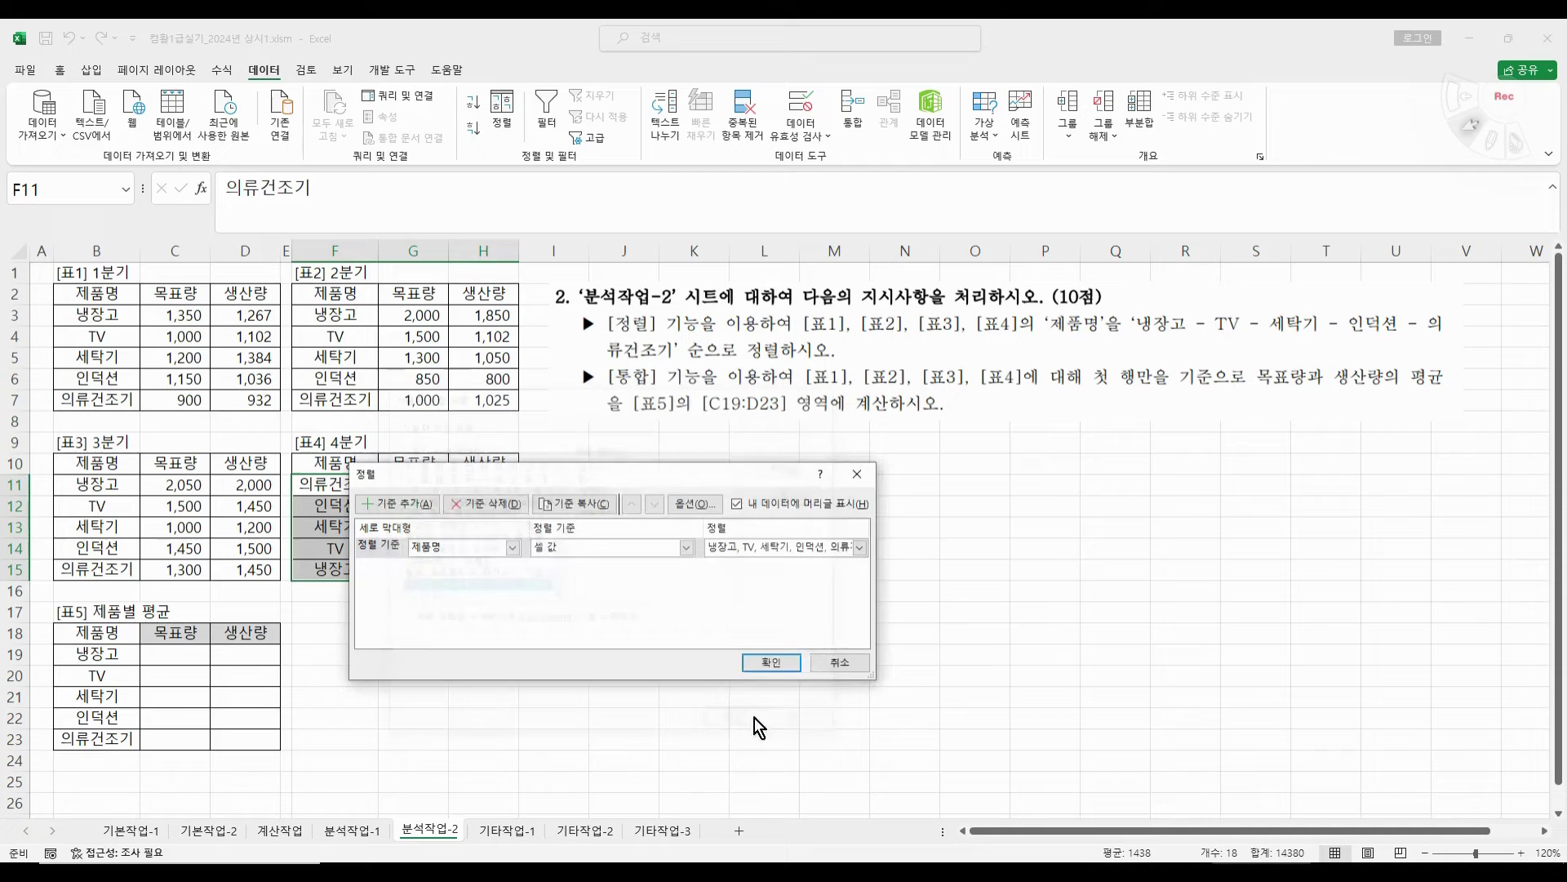
click(772, 662)
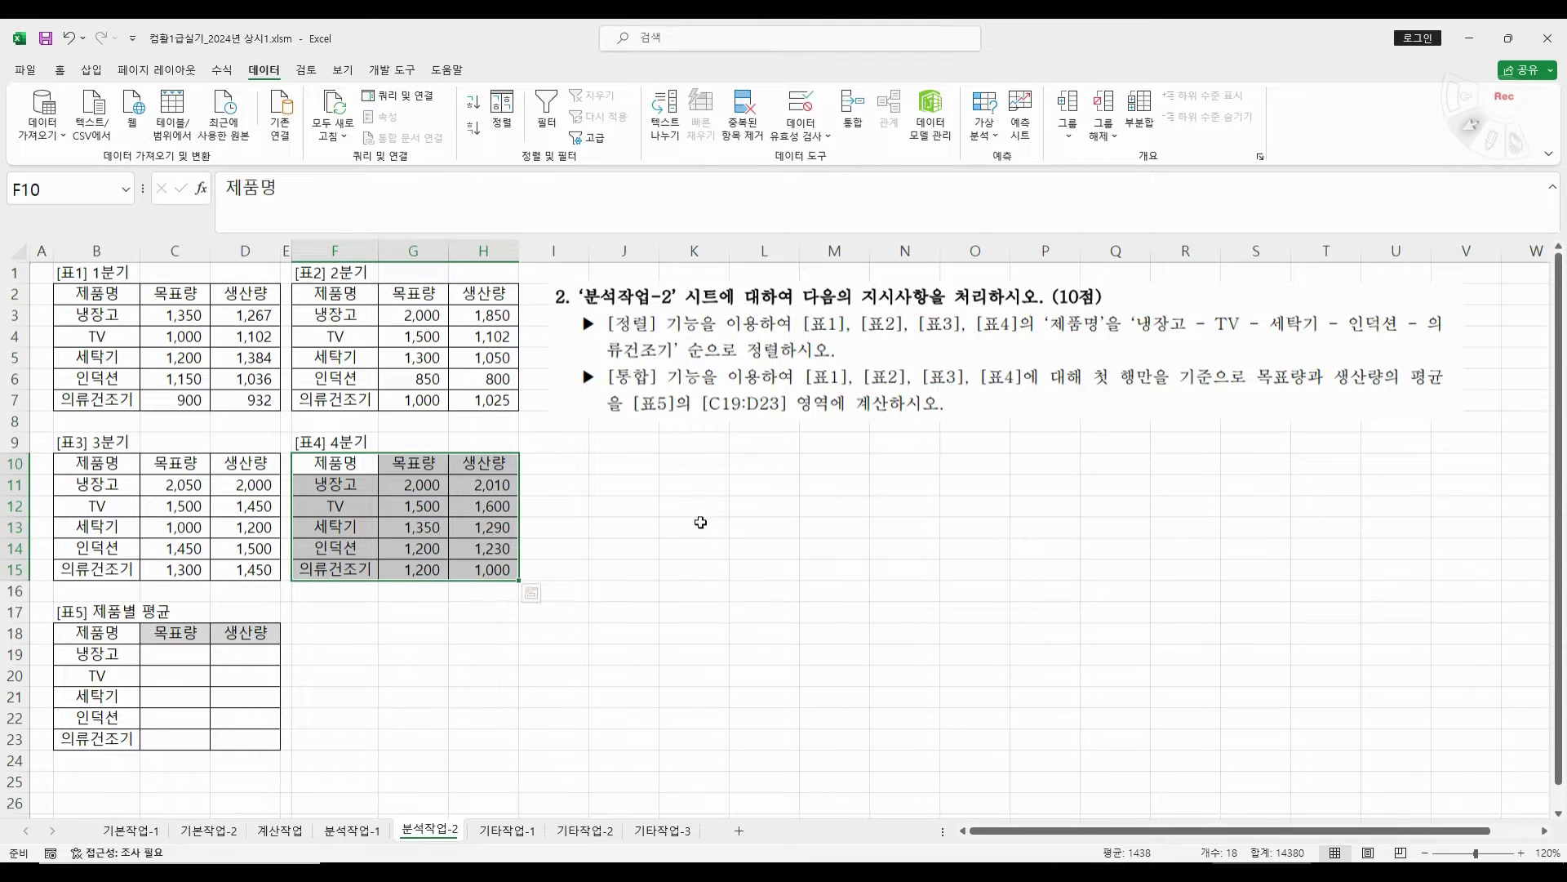
click(700, 523)
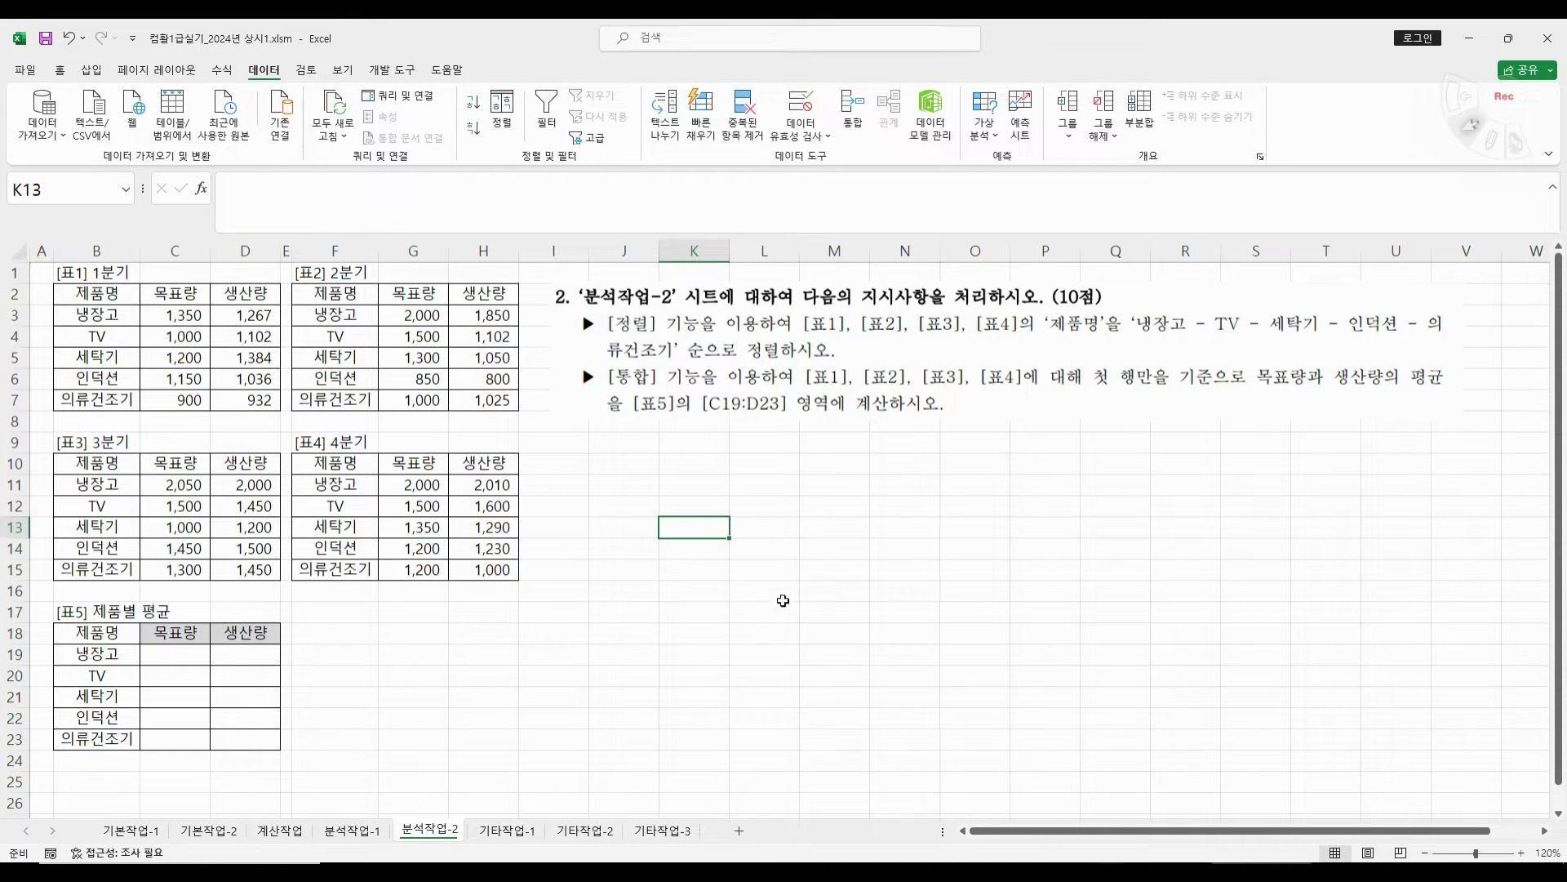
key(ctrl+2)
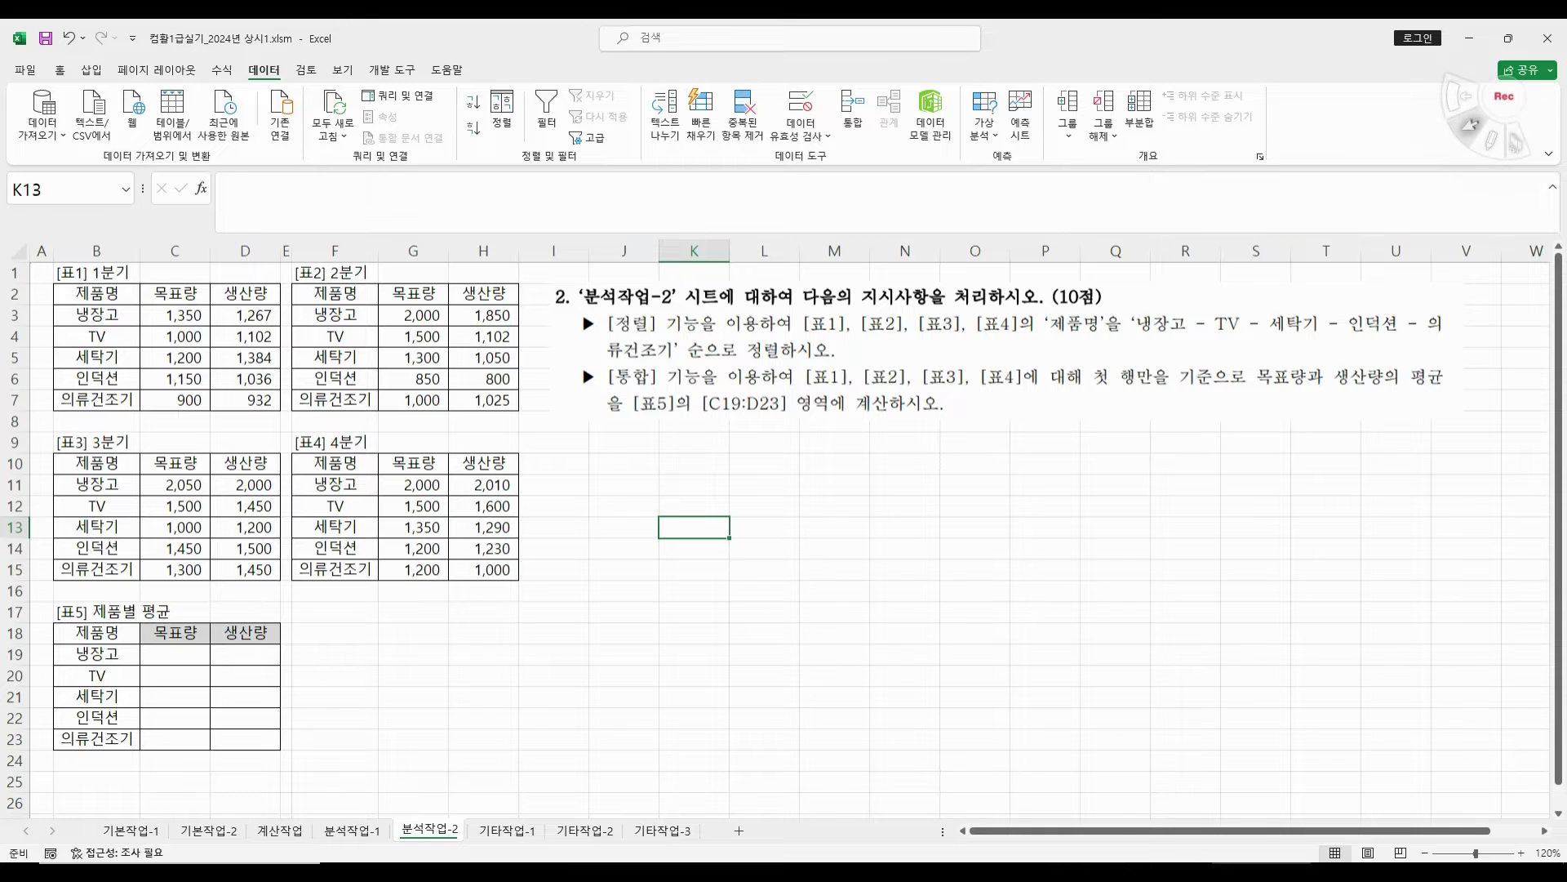
drag(1090, 388, 1137, 391)
mouse_move(133, 411)
mouse_down()
mouse_move(73, 398)
mouse_move(107, 311)
mouse_move(133, 395)
mouse_up()
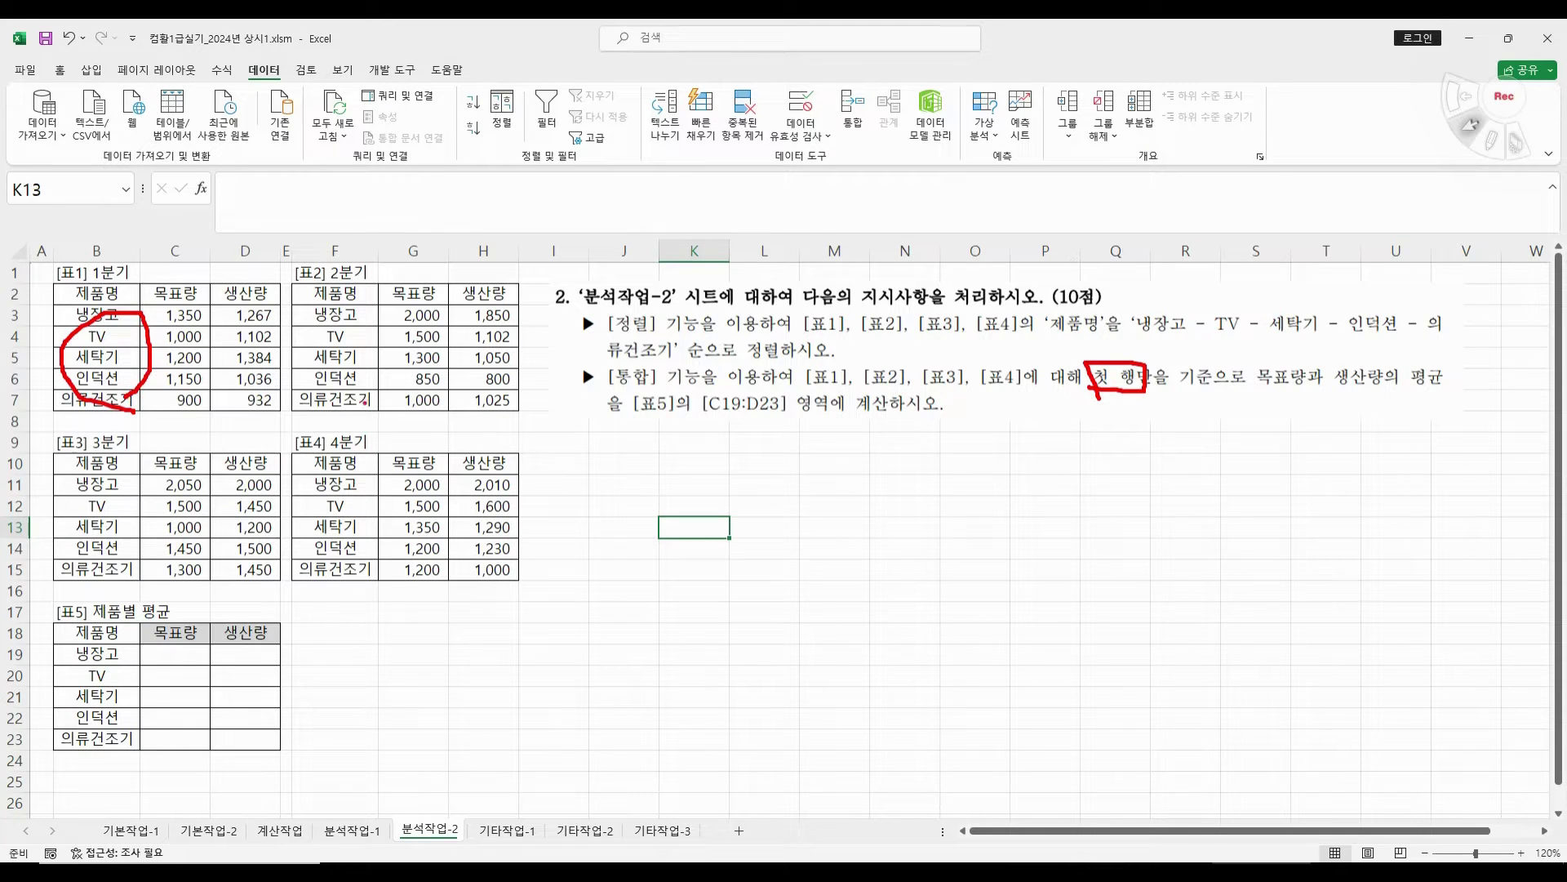
mouse_move(364, 400)
mouse_down()
mouse_move(282, 353)
mouse_move(366, 357)
mouse_move(363, 397)
mouse_up()
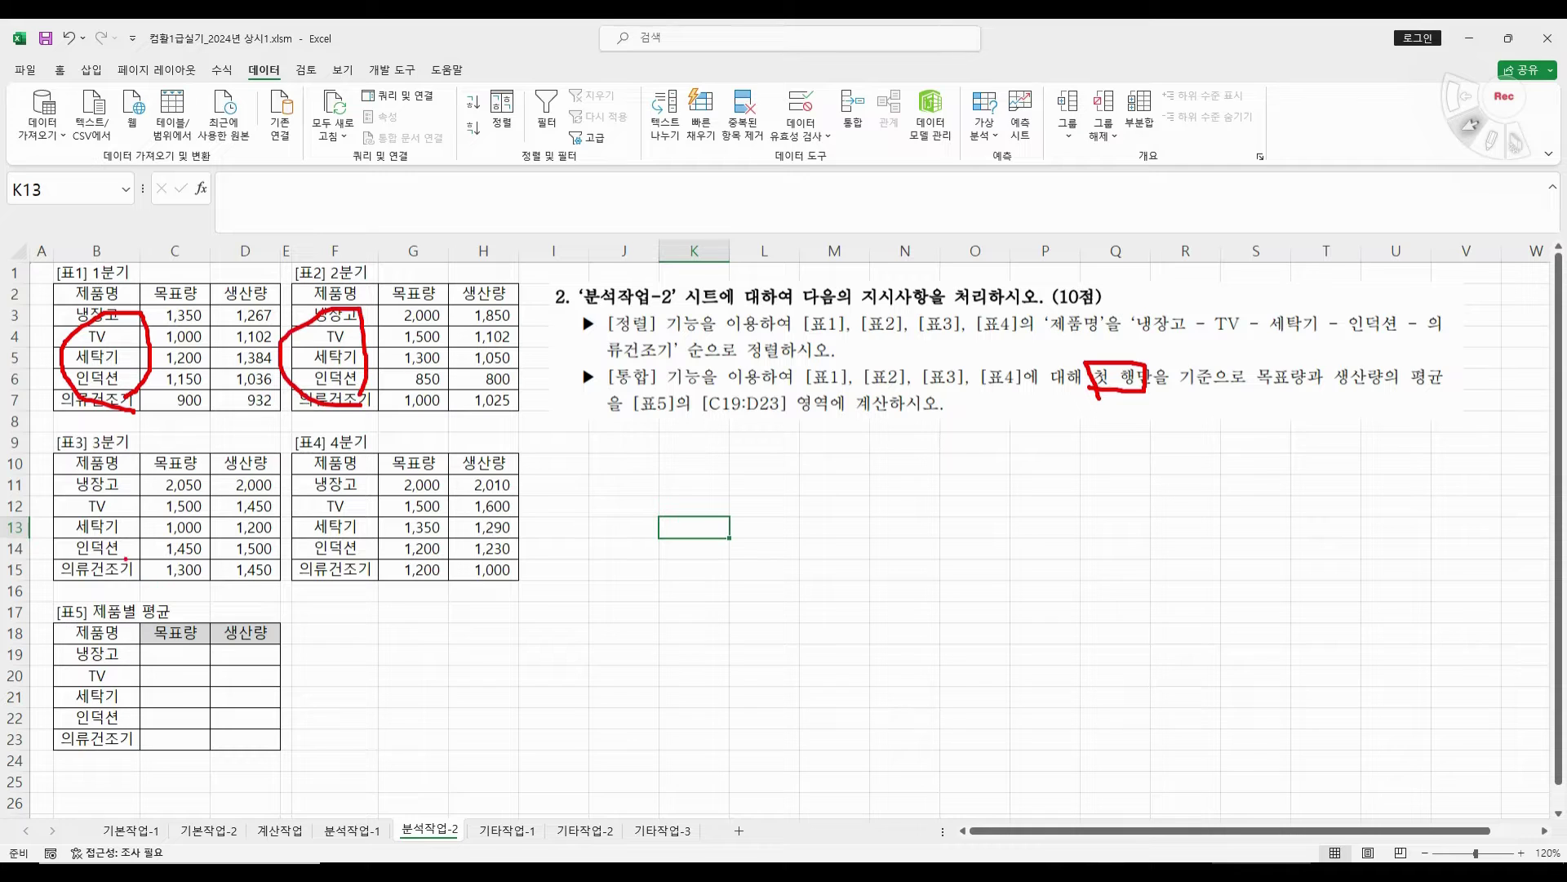
mouse_move(126, 558)
mouse_down()
mouse_move(98, 472)
mouse_move(122, 560)
mouse_up()
mouse_move(359, 586)
mouse_down()
mouse_move(316, 561)
mouse_move(365, 500)
mouse_move(363, 569)
mouse_up()
mouse_move(123, 735)
mouse_down()
mouse_move(53, 641)
mouse_move(119, 718)
mouse_up()
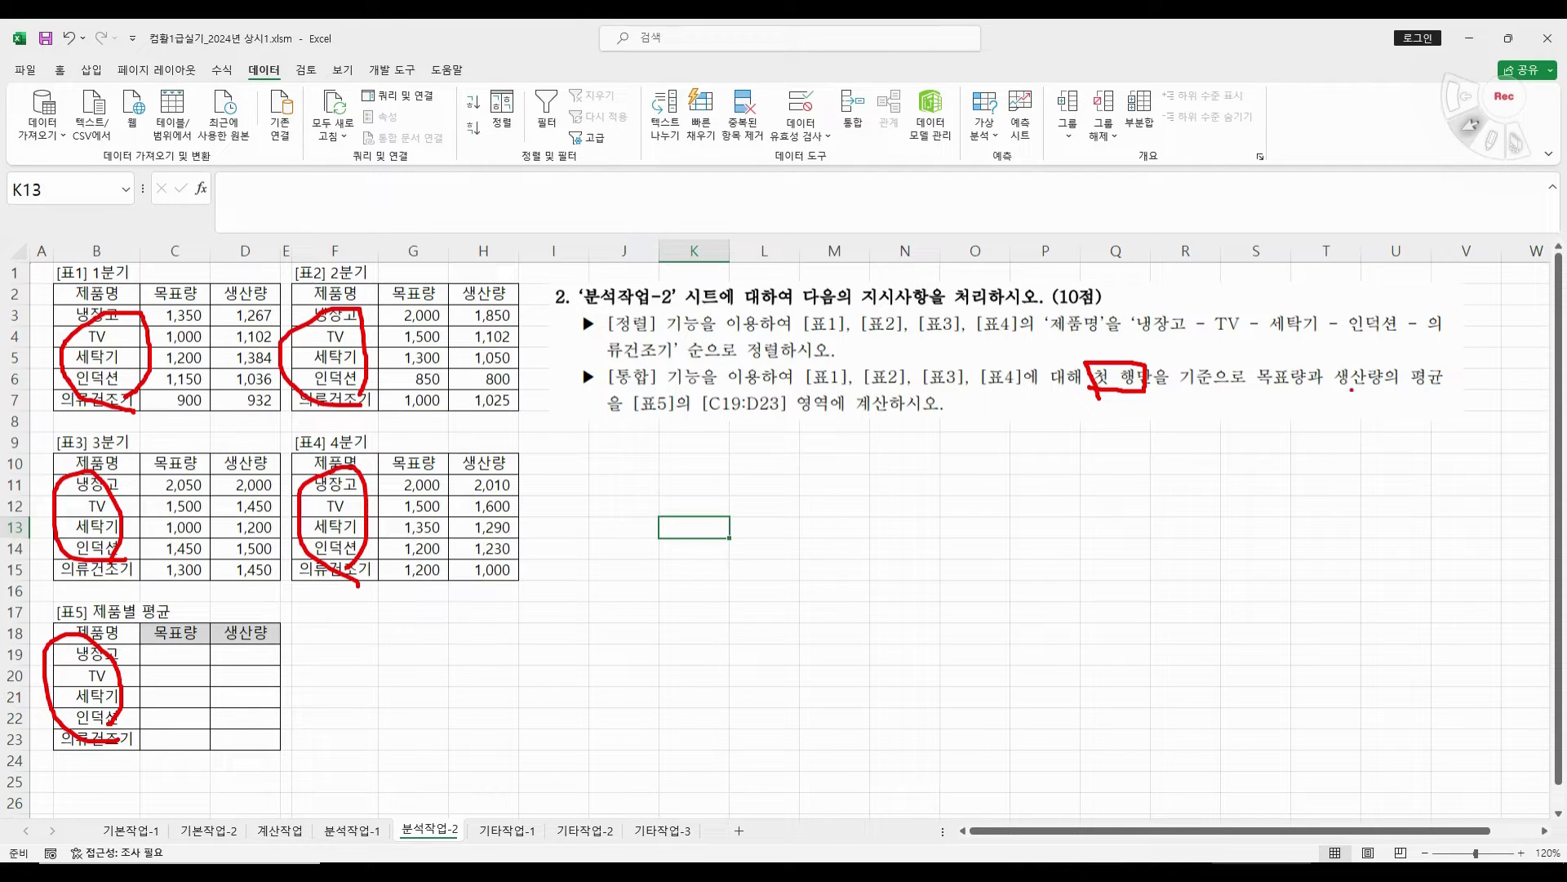
drag(1241, 377, 1442, 390)
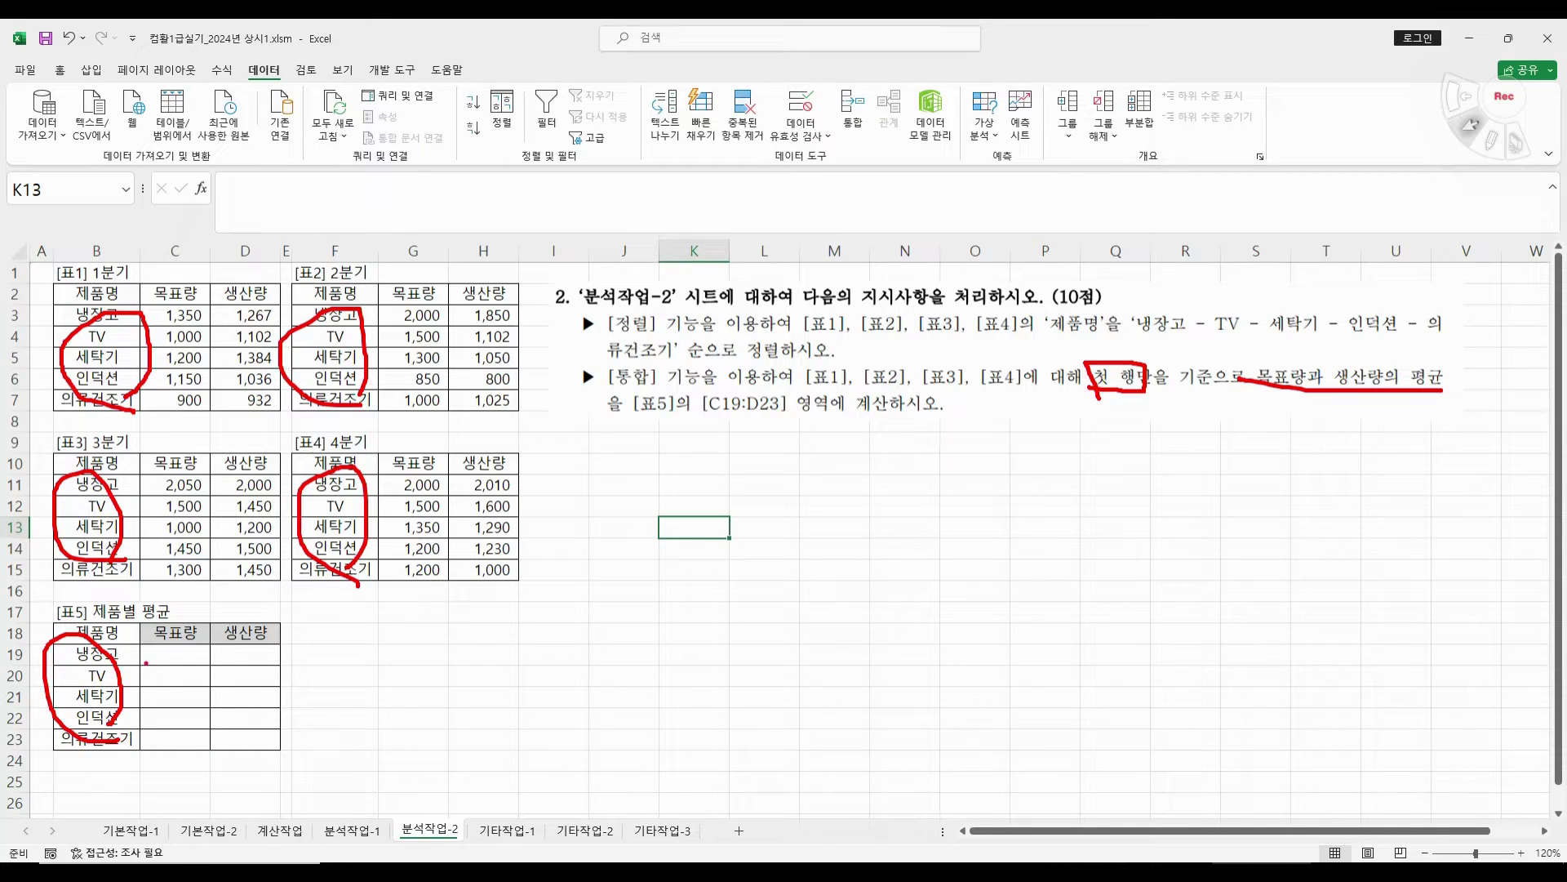
mouse_move(146, 651)
mouse_down()
mouse_move(148, 749)
mouse_move(263, 749)
mouse_move(274, 653)
mouse_move(178, 650)
mouse_move(154, 688)
mouse_up()
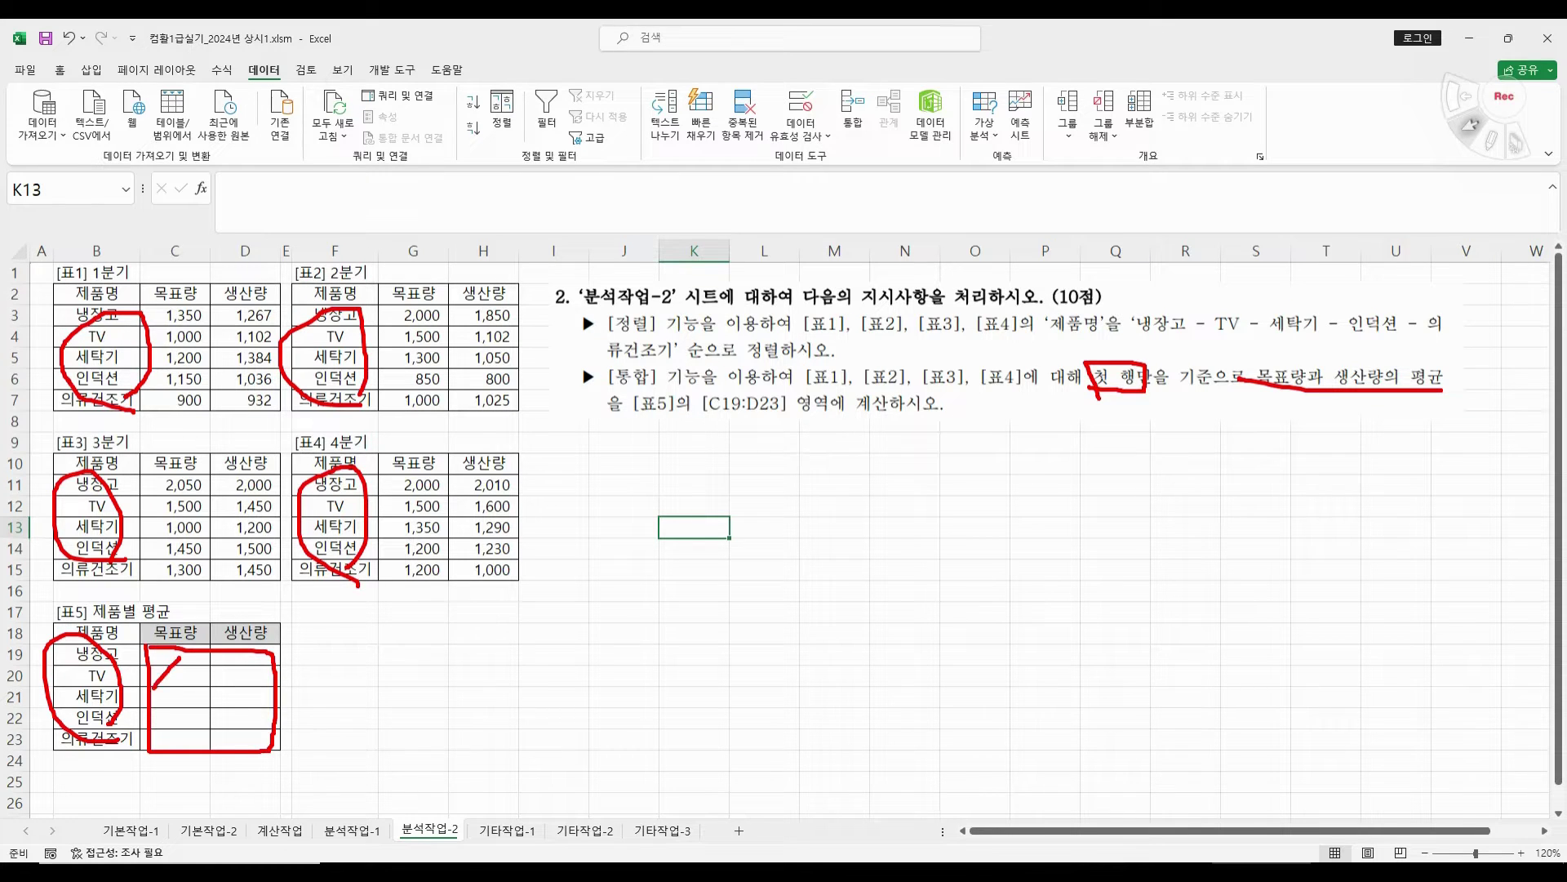
drag(247, 702, 222, 730)
key(Escape)
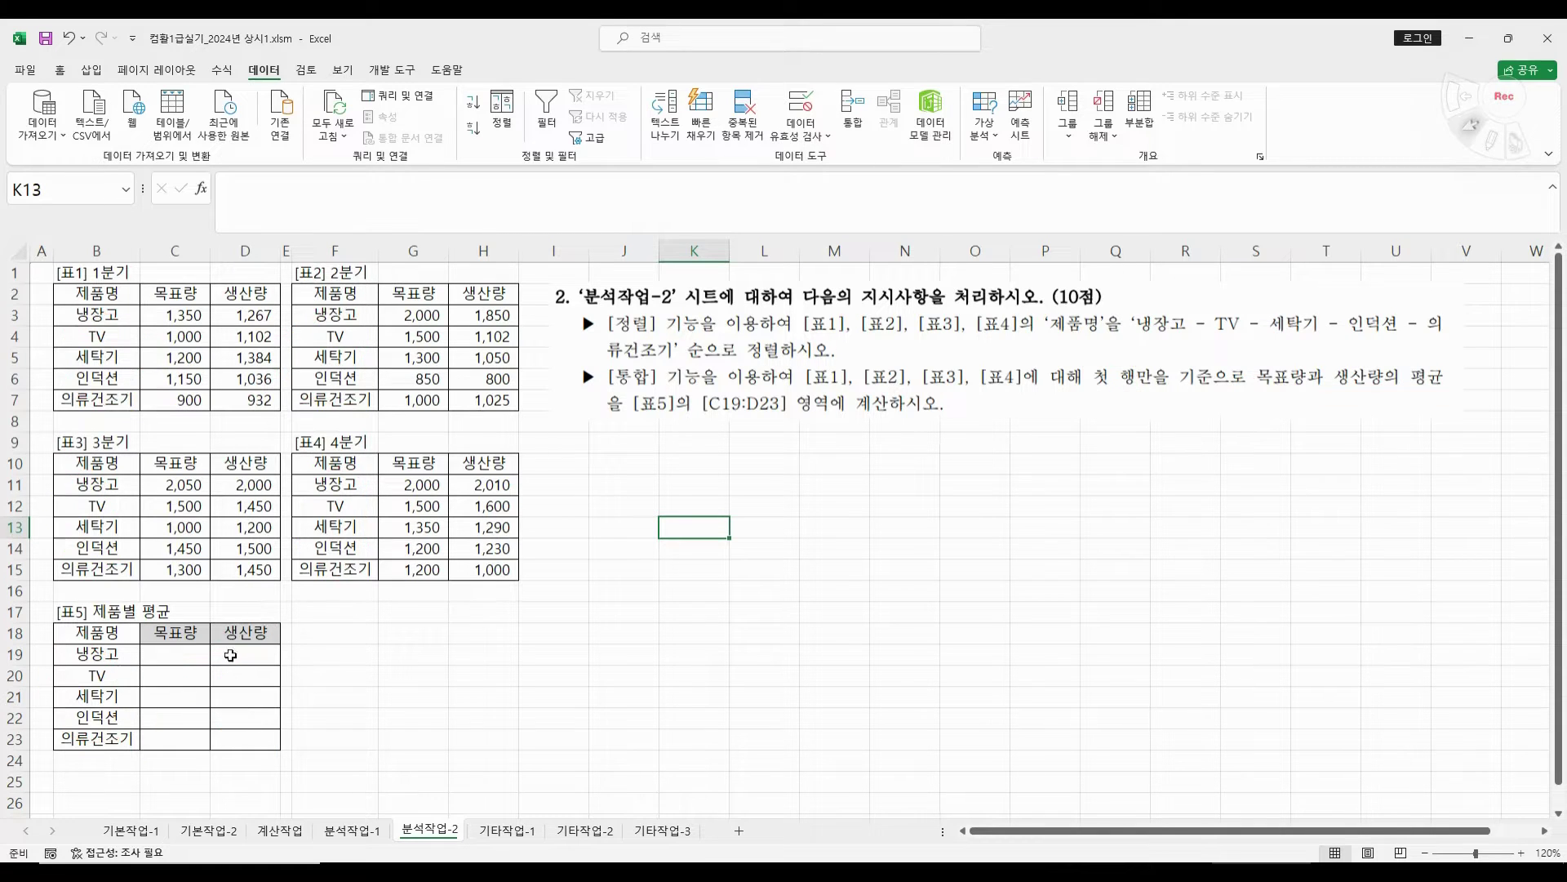
click(105, 630)
drag(105, 629, 221, 739)
click(180, 634)
drag(179, 633, 236, 741)
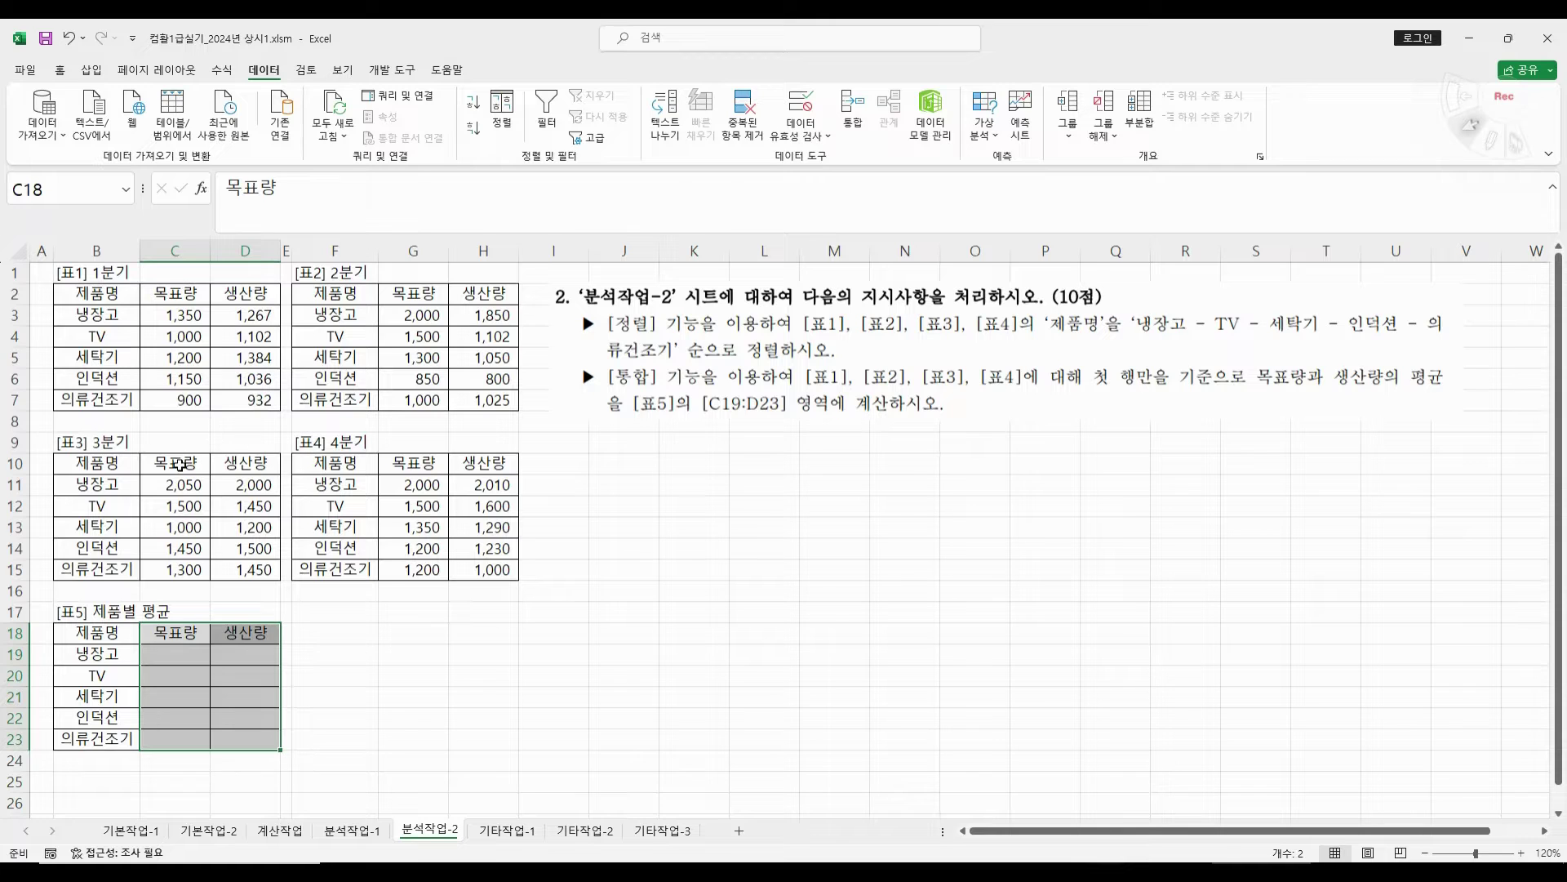
drag(170, 656, 275, 740)
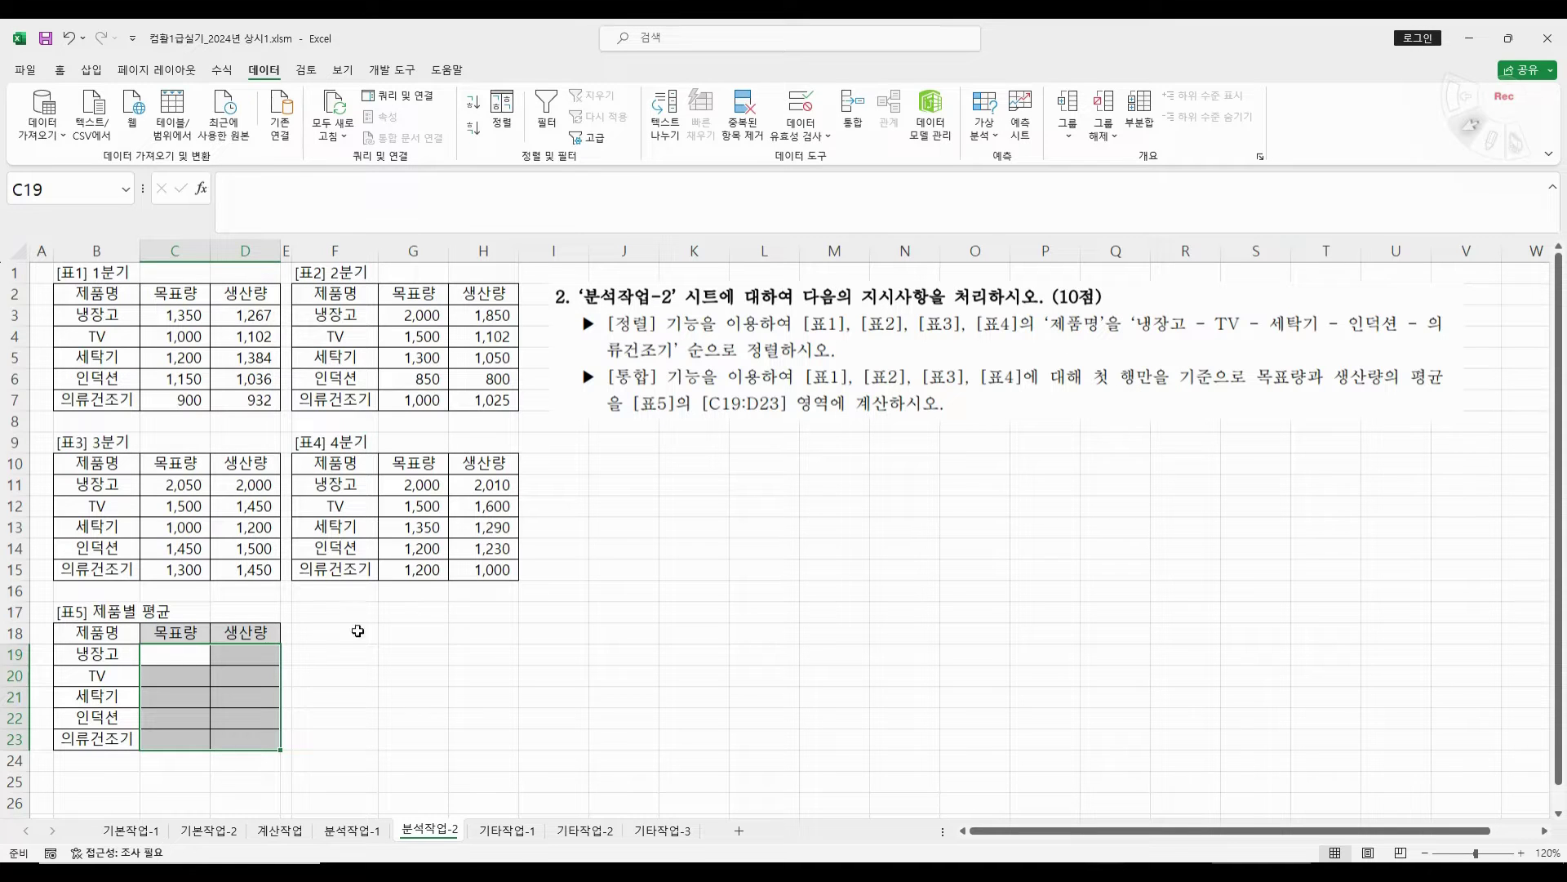
- Start a consolidation into the [표5] range C18:D23 using the 평균 function
drag(176, 633, 262, 736)
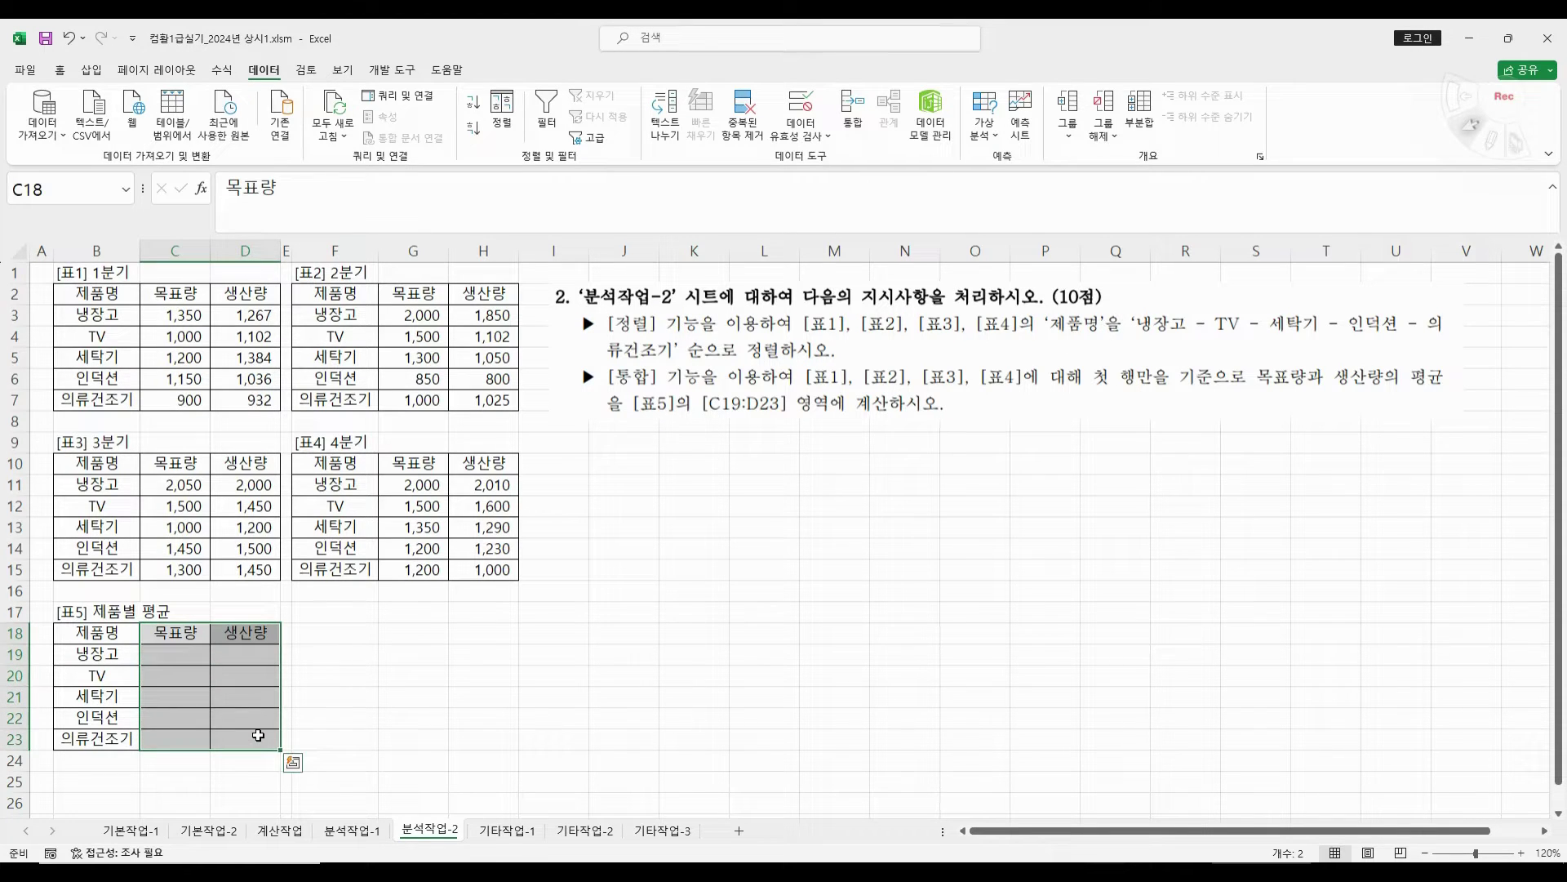
click(852, 110)
click(552, 478)
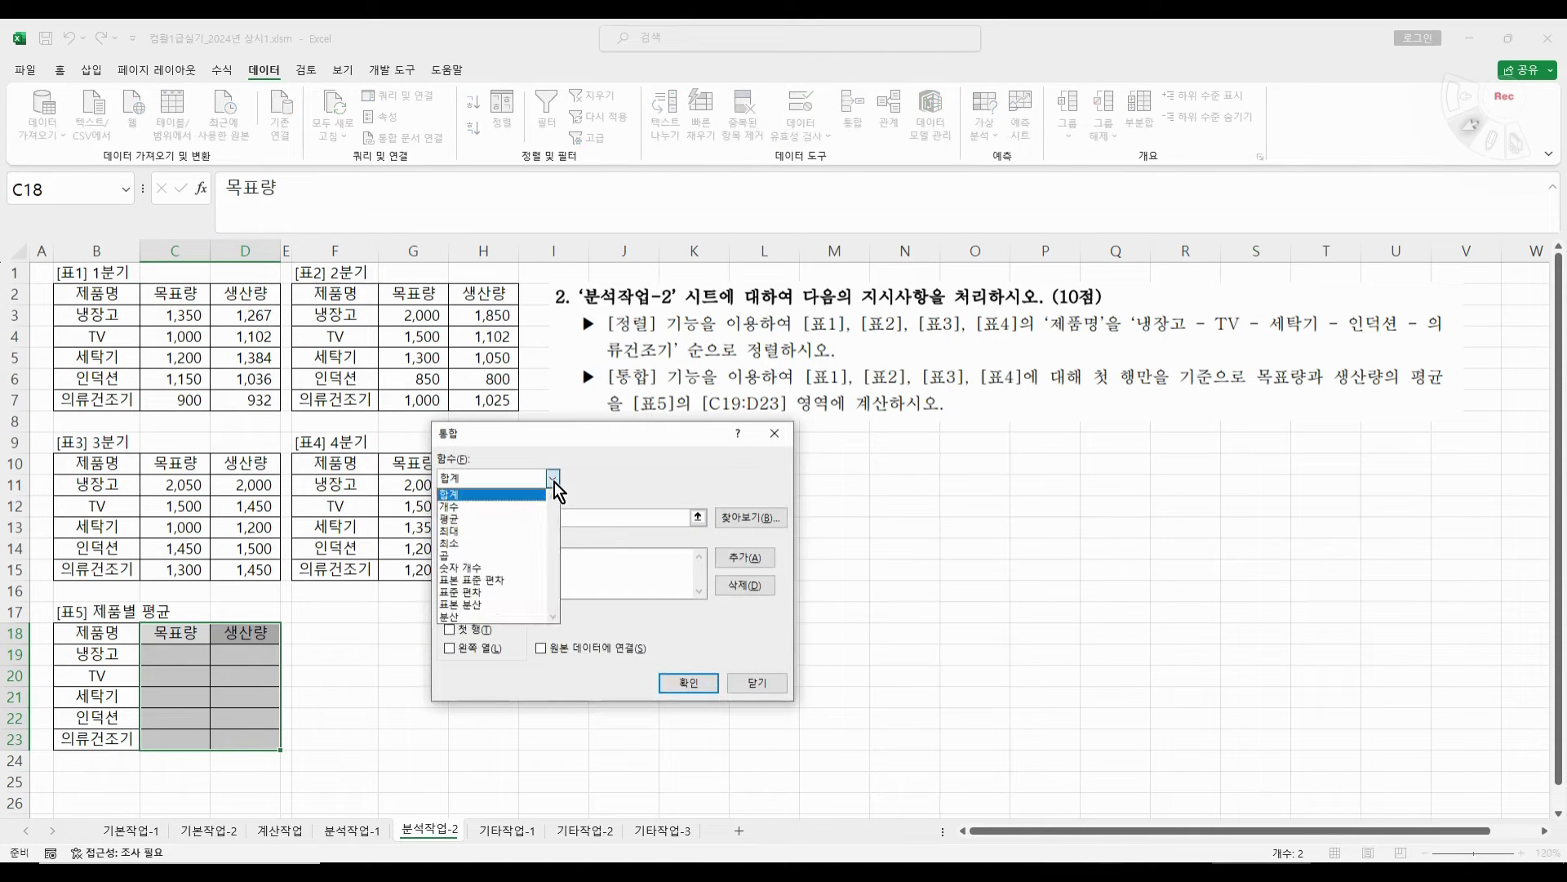
click(488, 519)
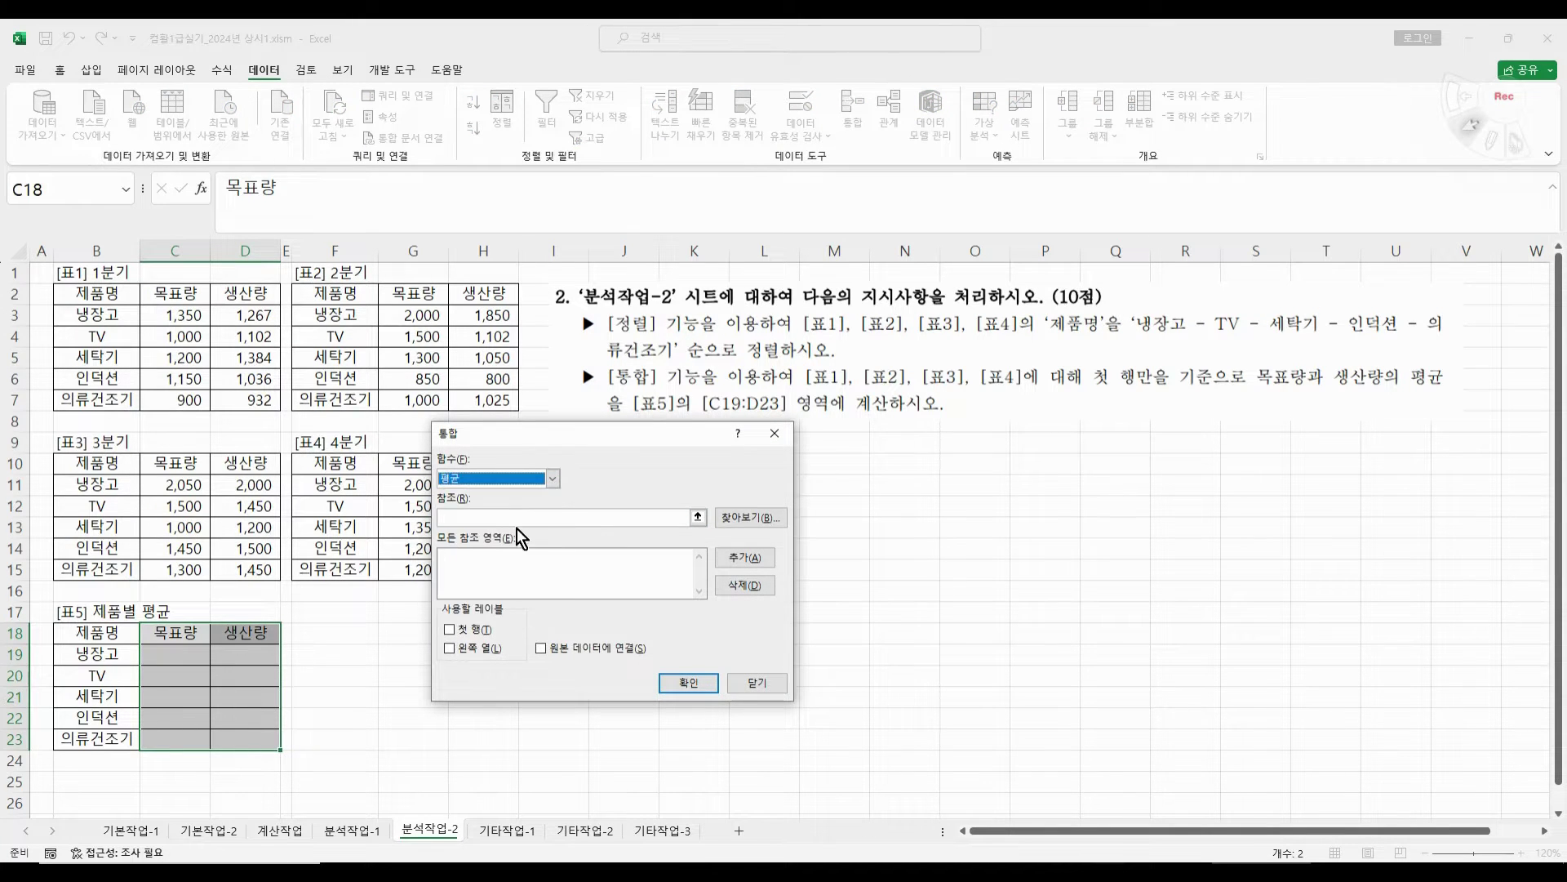
- Add C2:D7, G2:H7, C10:D15 and G10:H15 as the consolidation's reference ranges
click(520, 513)
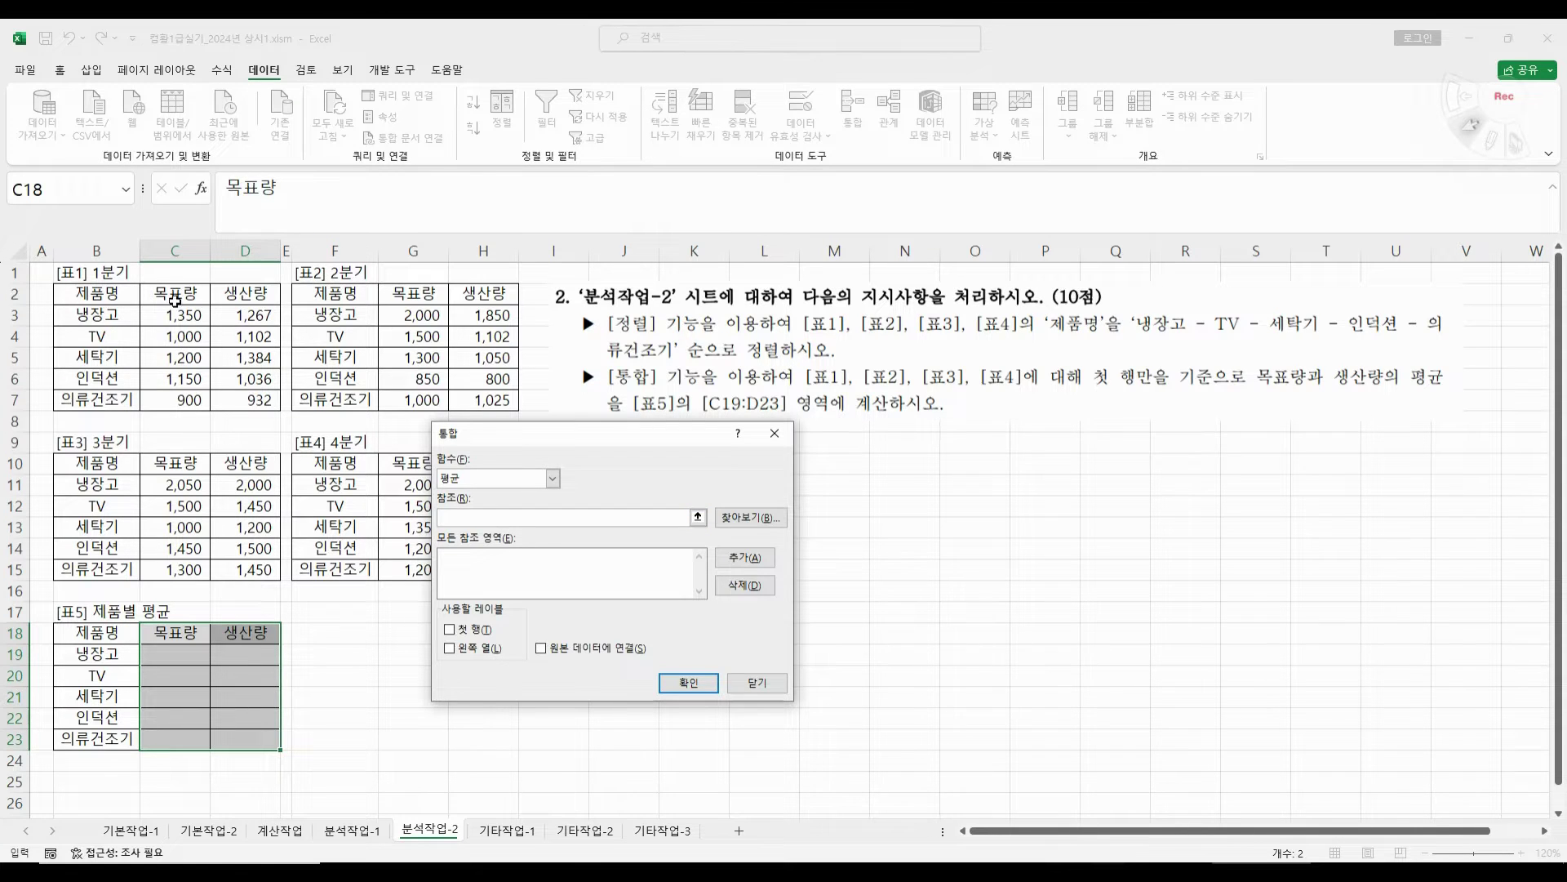
drag(174, 300, 270, 403)
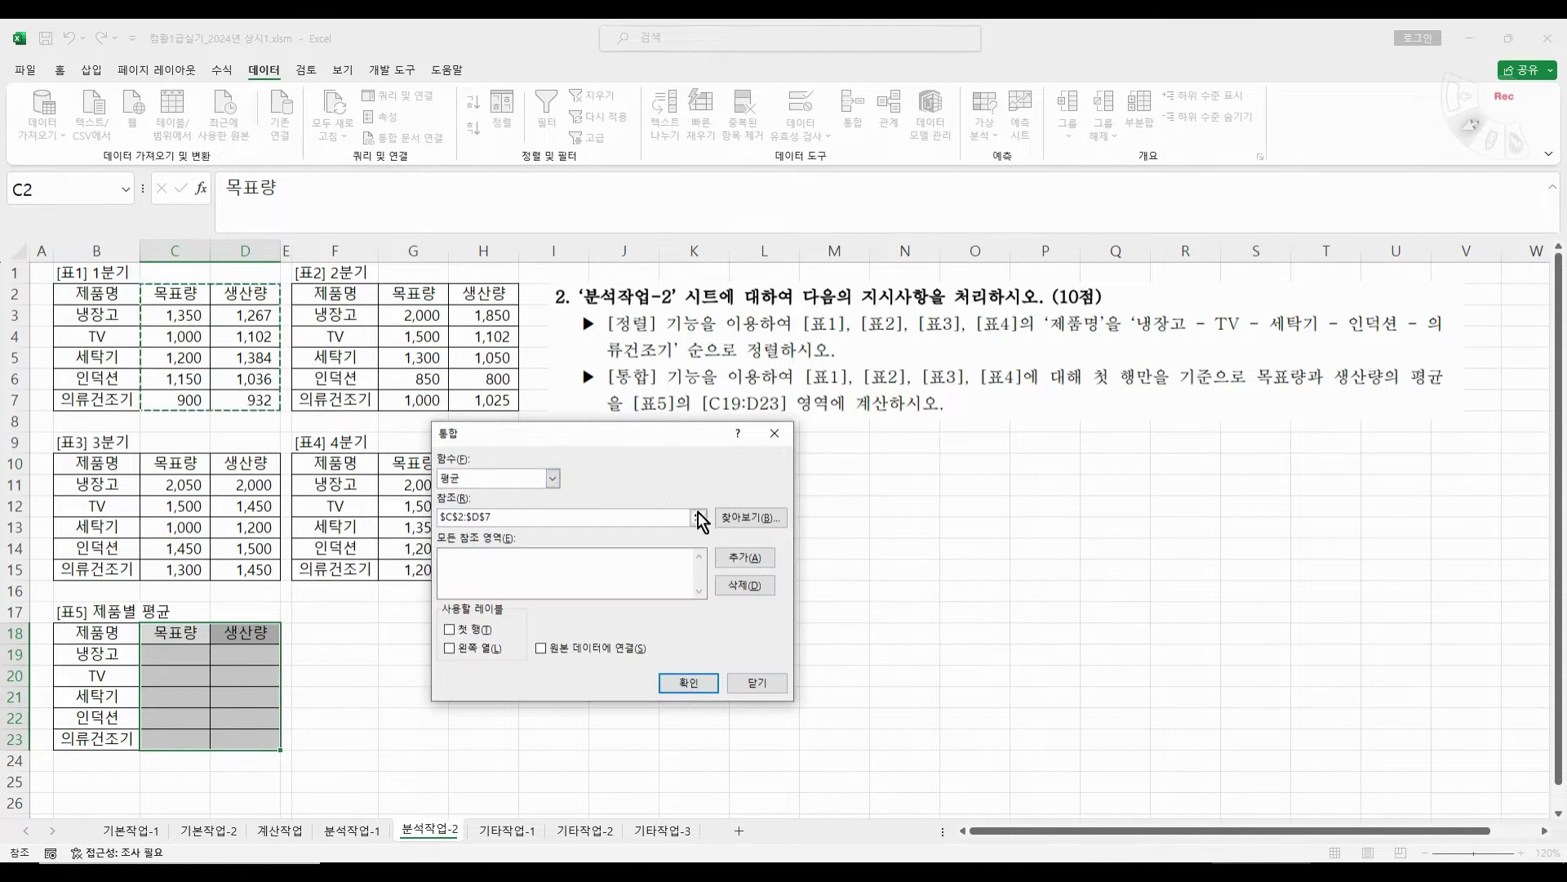
click(744, 557)
drag(413, 301, 483, 400)
click(744, 557)
drag(175, 463, 256, 569)
click(744, 557)
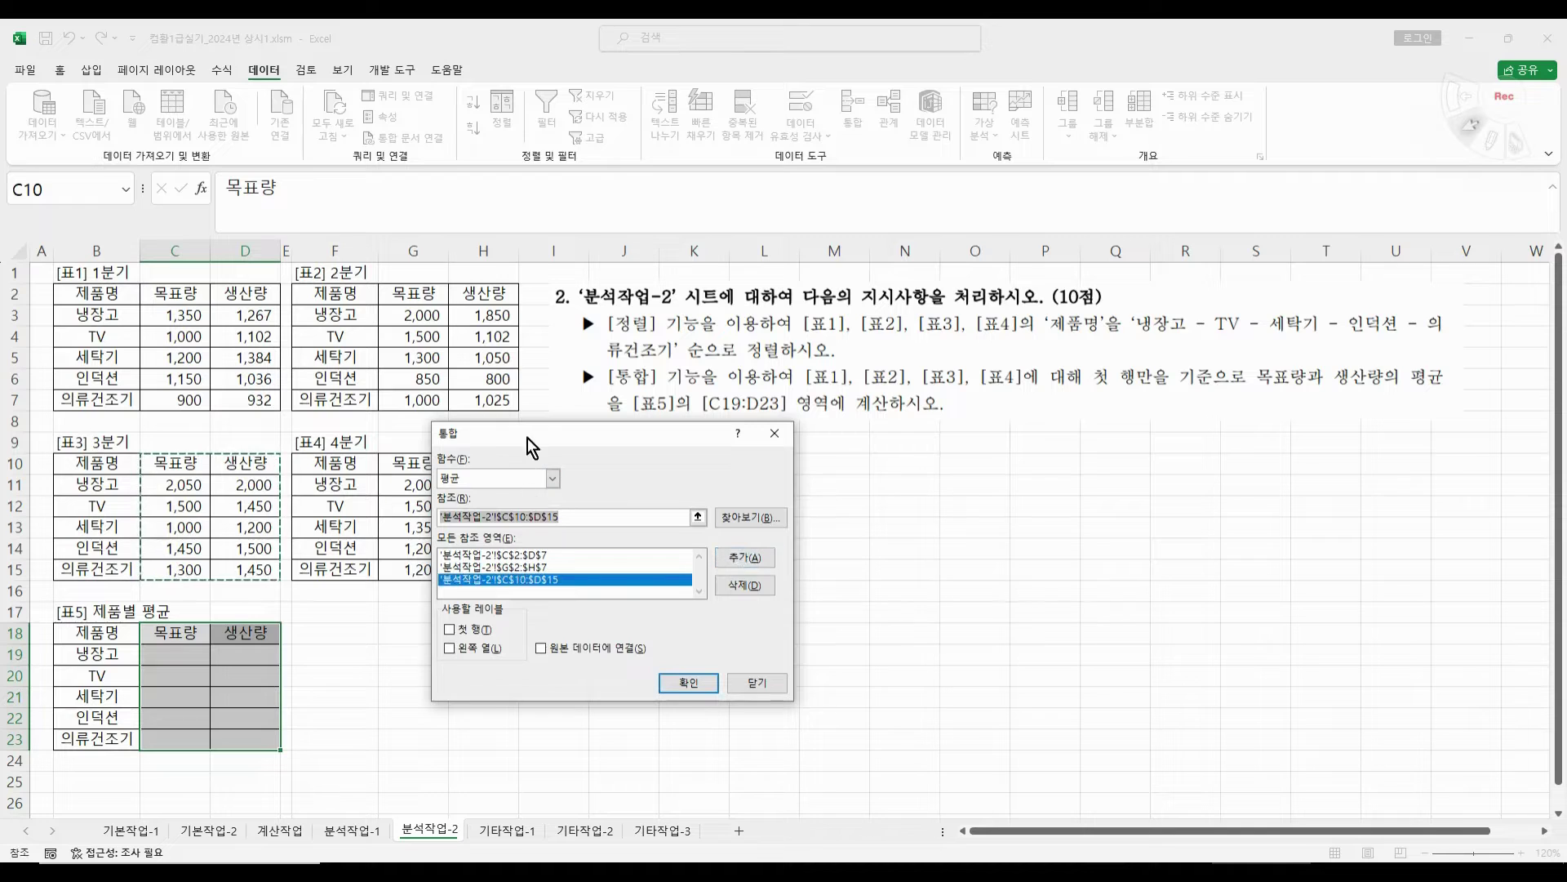
drag(526, 447, 643, 464)
drag(413, 463, 503, 563)
click(870, 576)
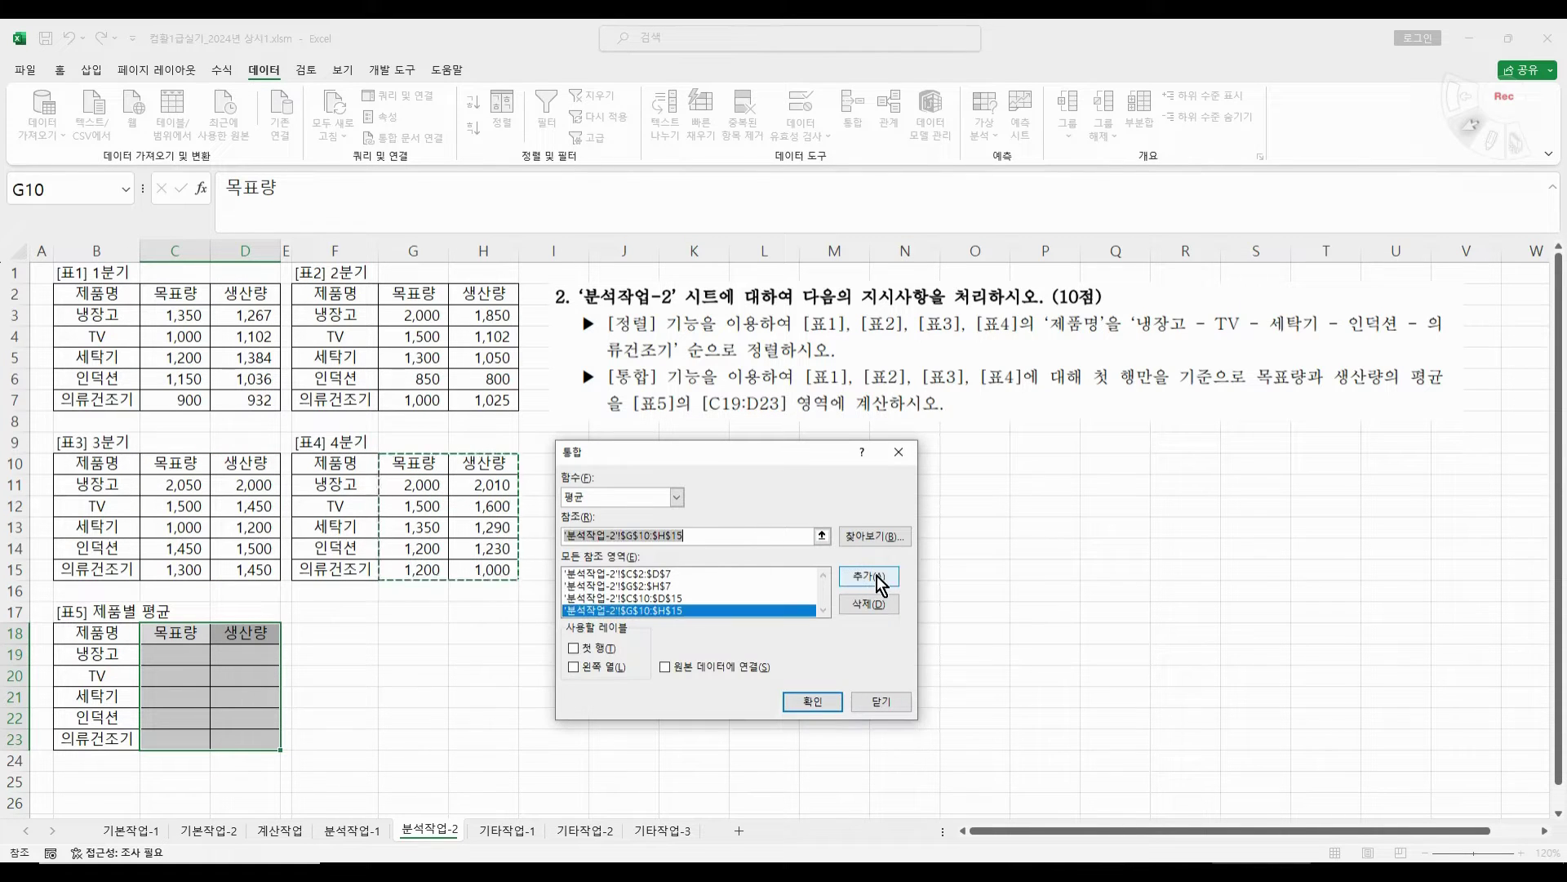
- Use only 첫 행 as labels, run the consolidation into [표5], and deselect the table
click(583, 650)
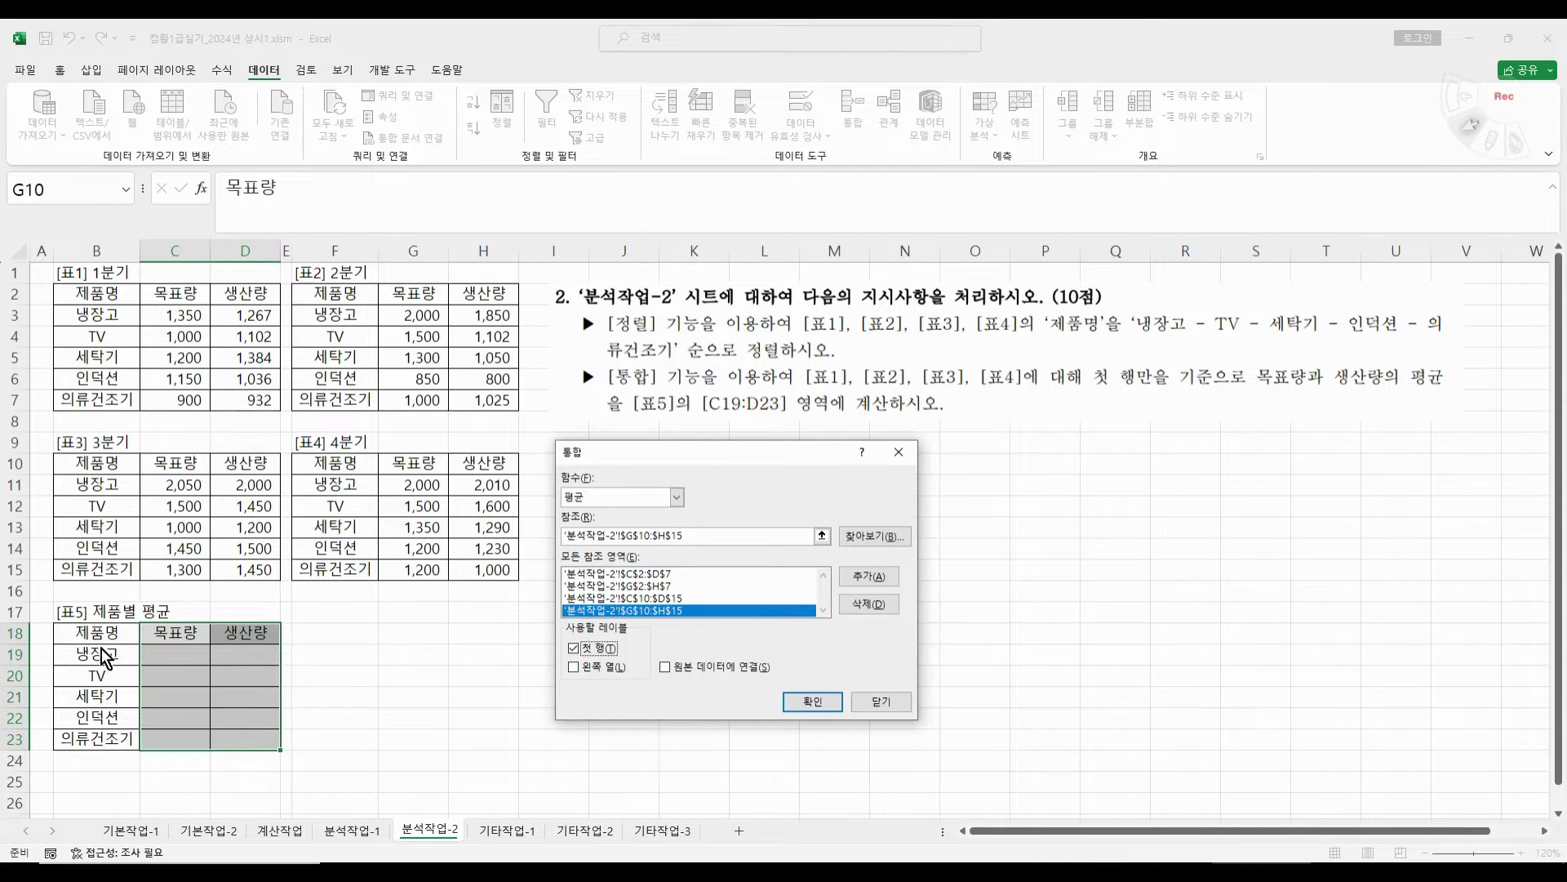
click(812, 701)
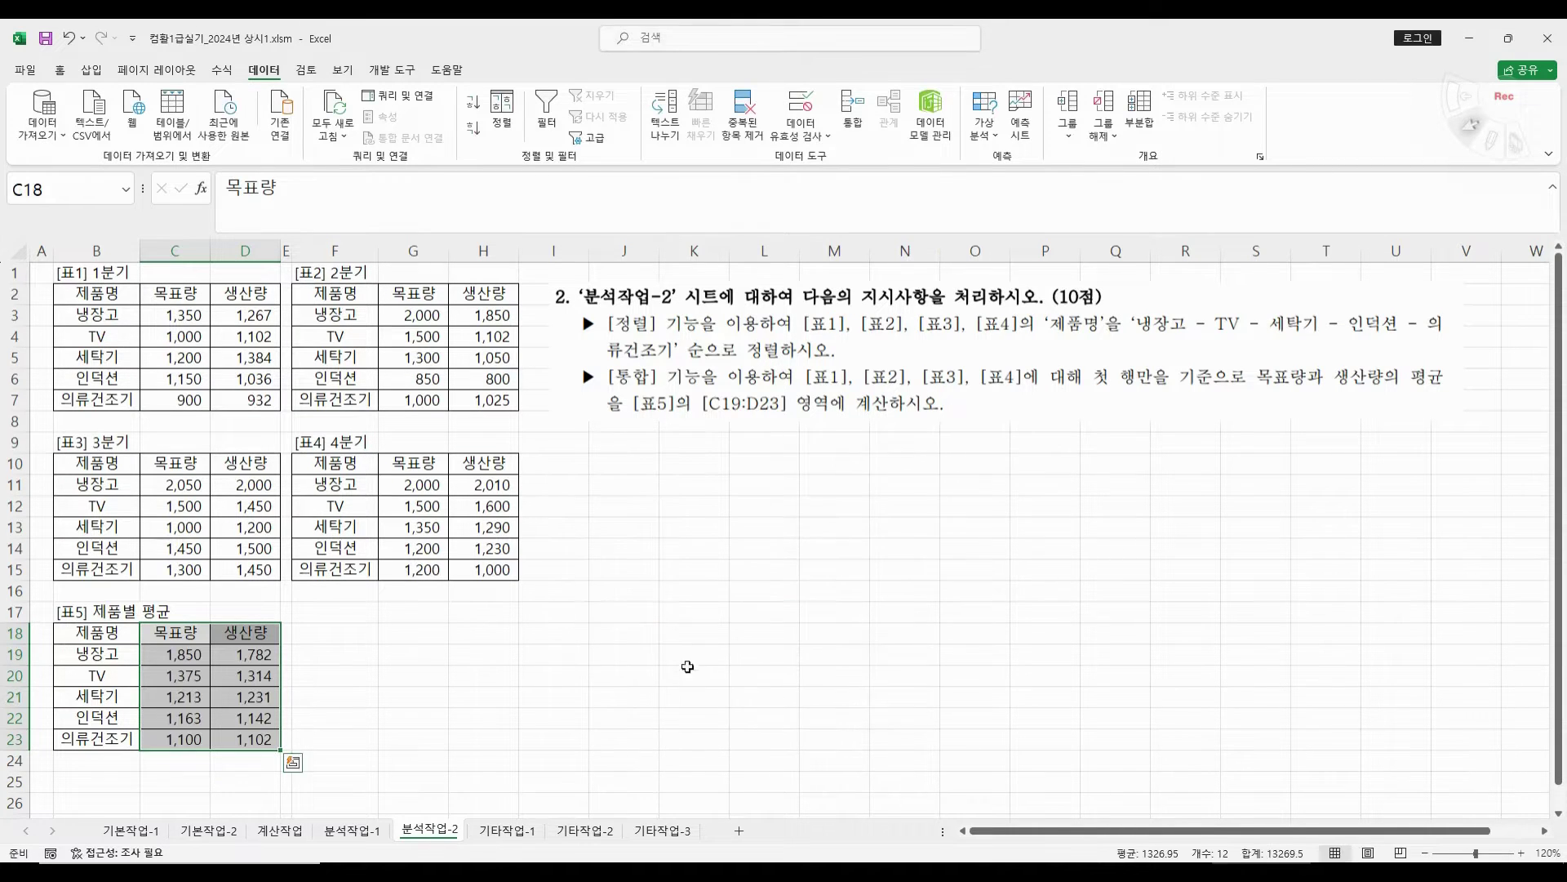
click(854, 129)
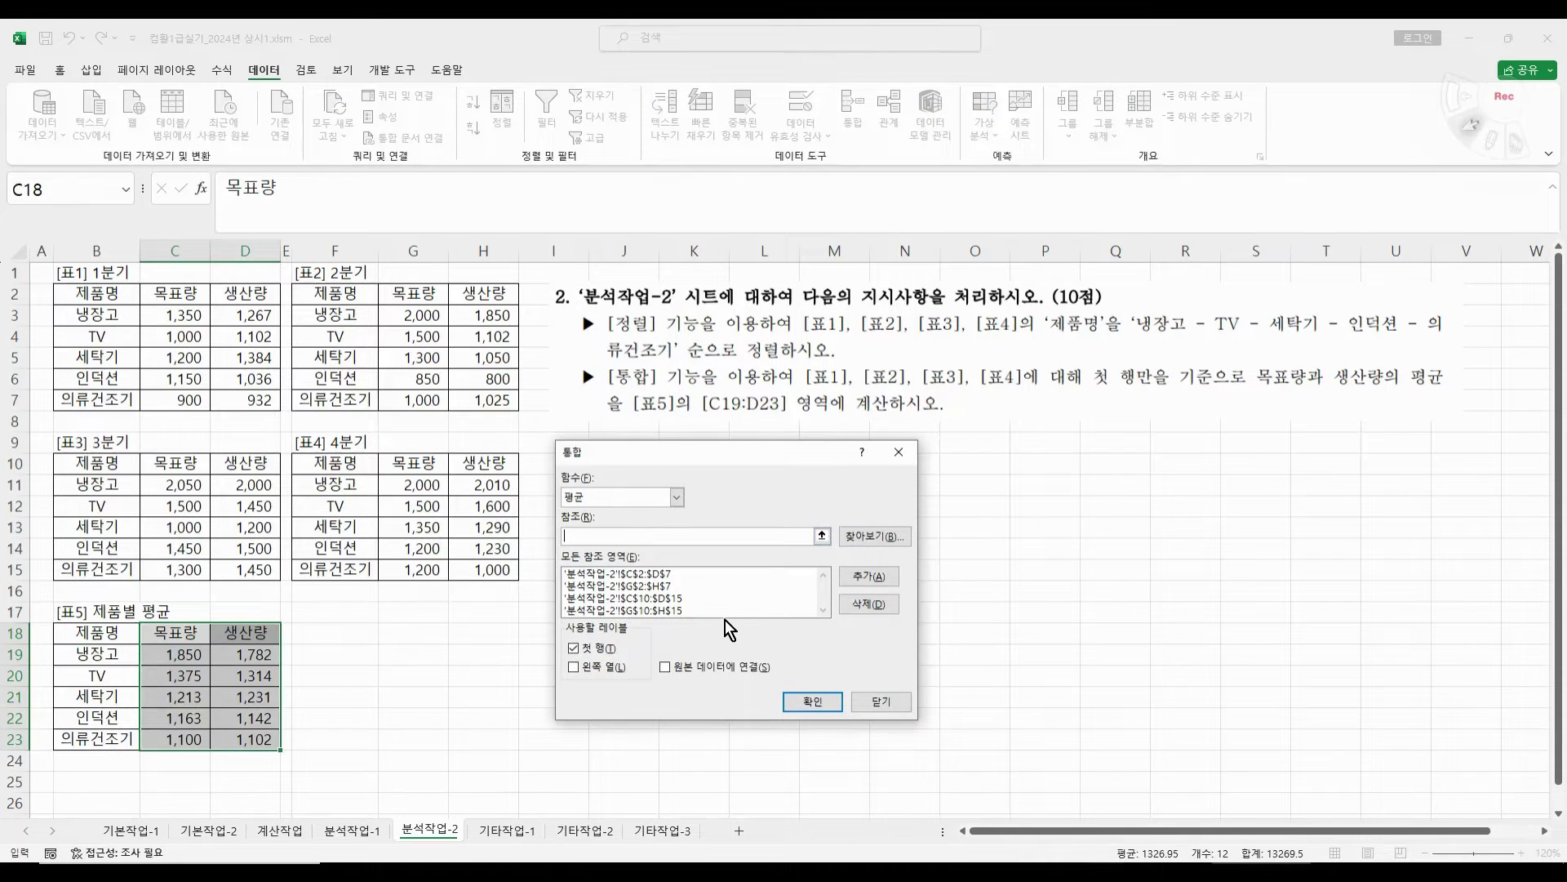
click(880, 701)
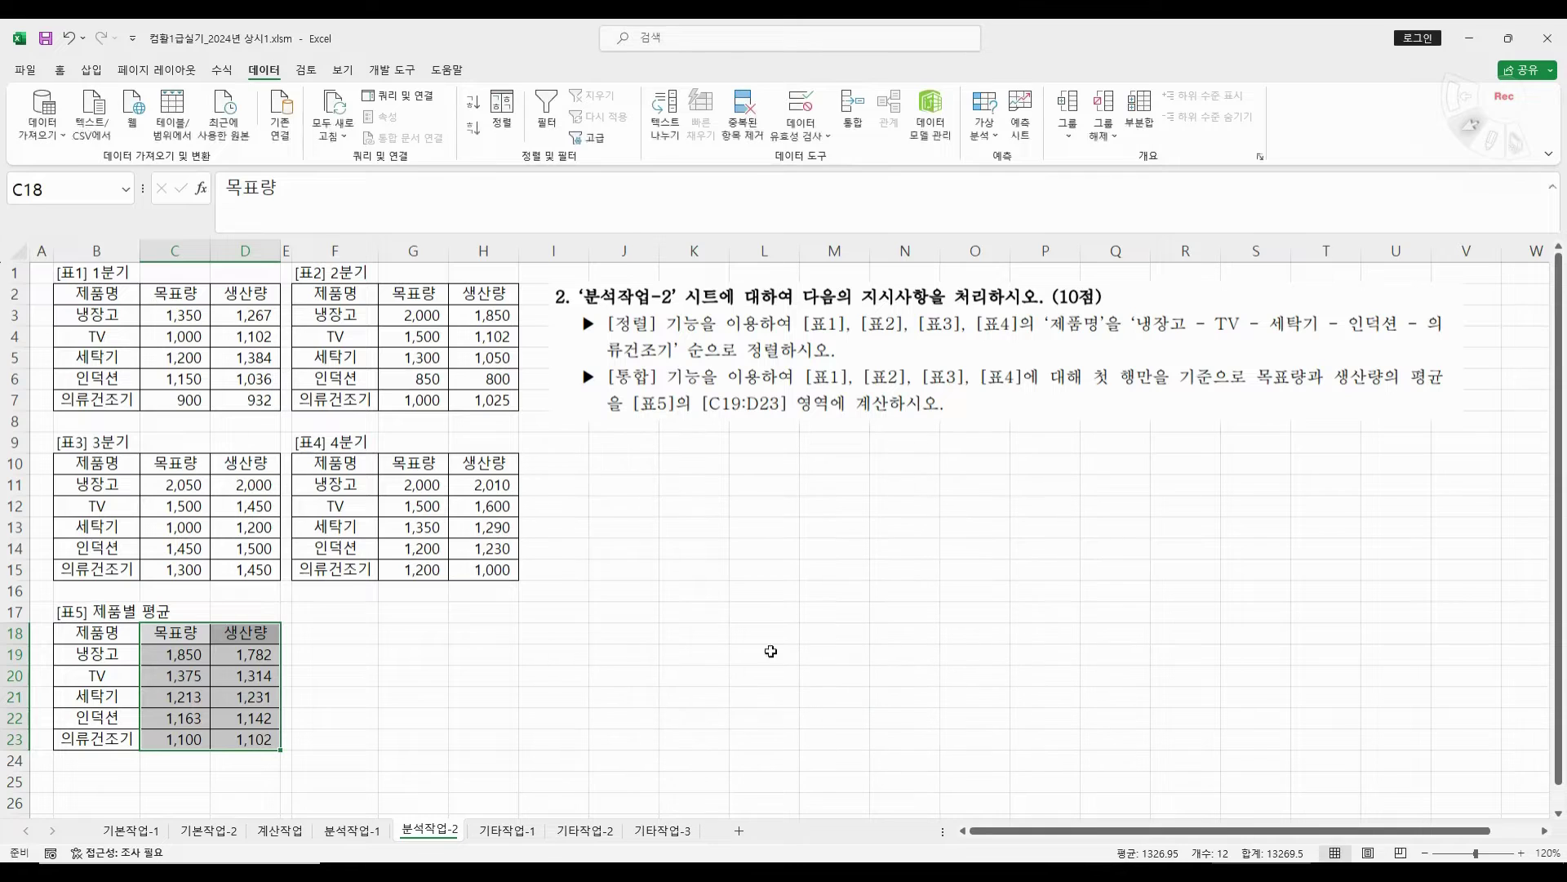
click(640, 653)
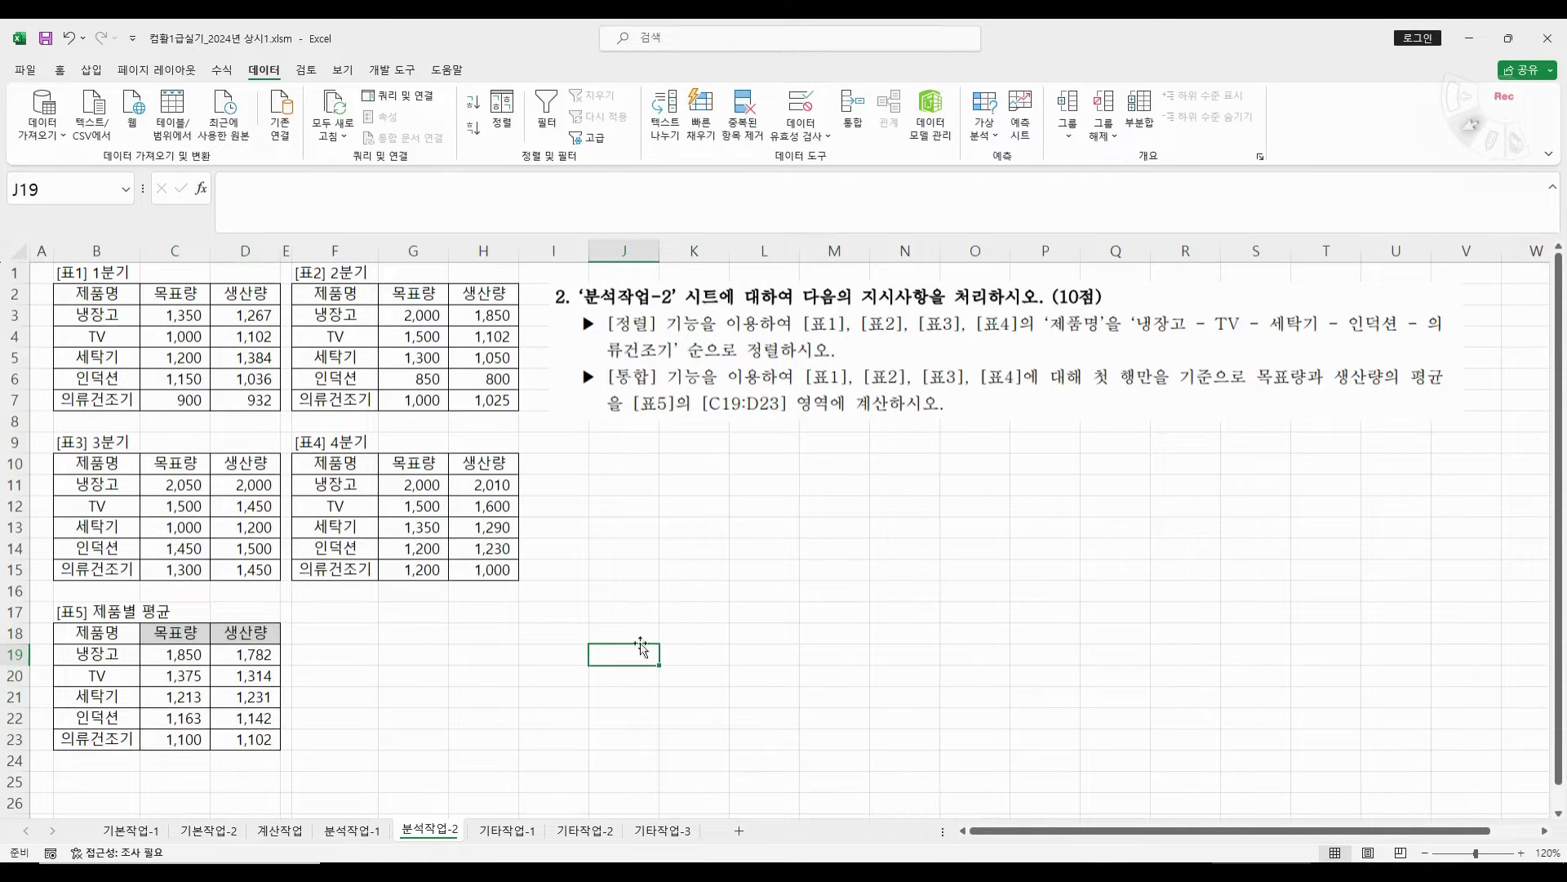
- Start a new consolidation at G18 and delete all four existing reference ranges from it
click(411, 637)
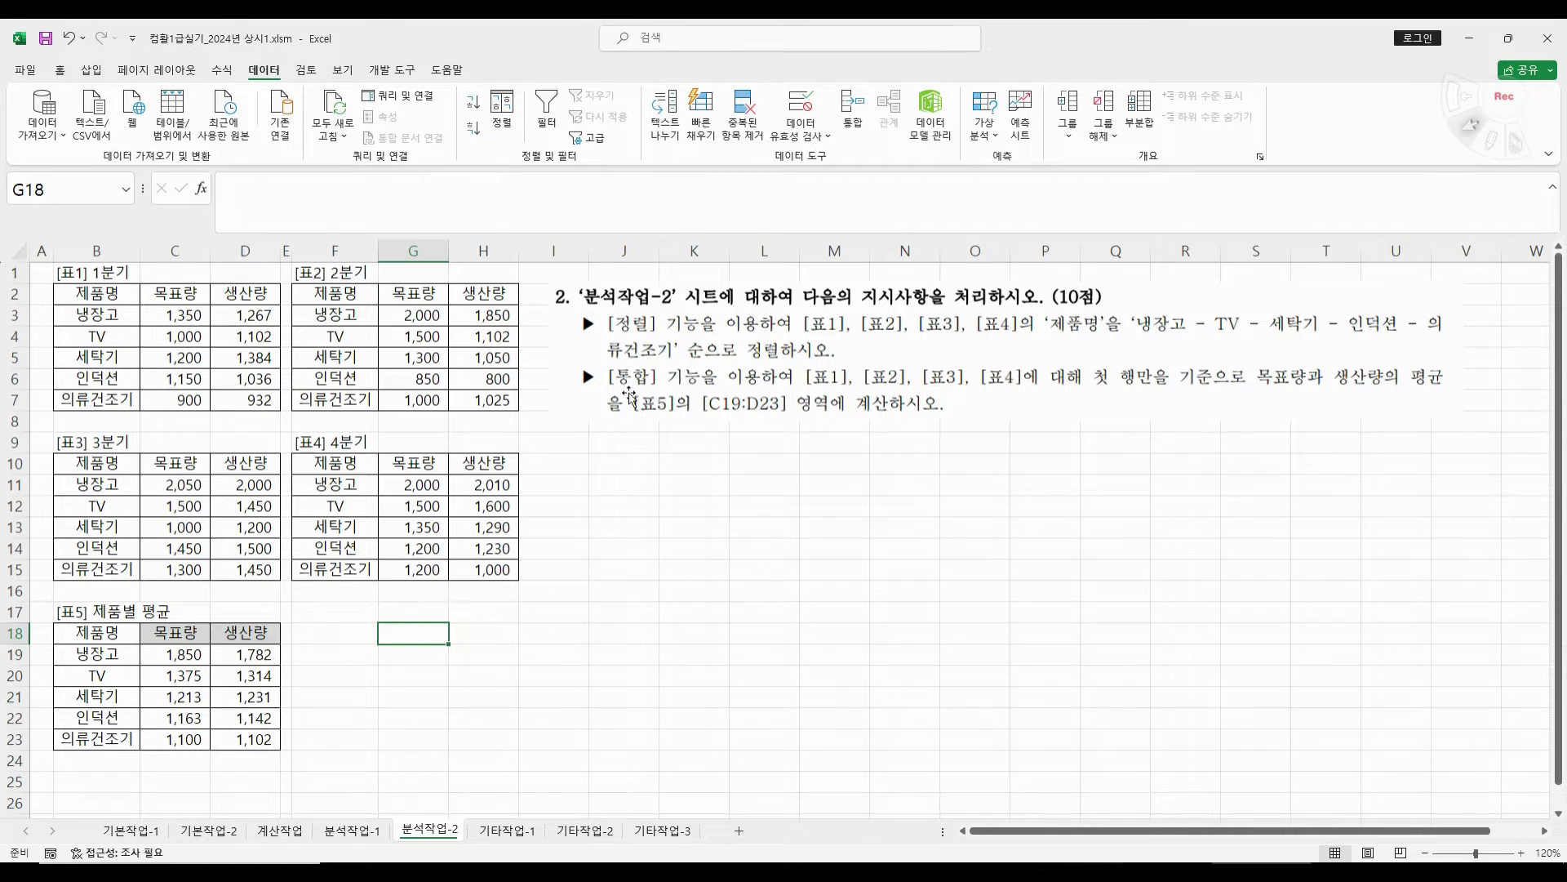
click(852, 122)
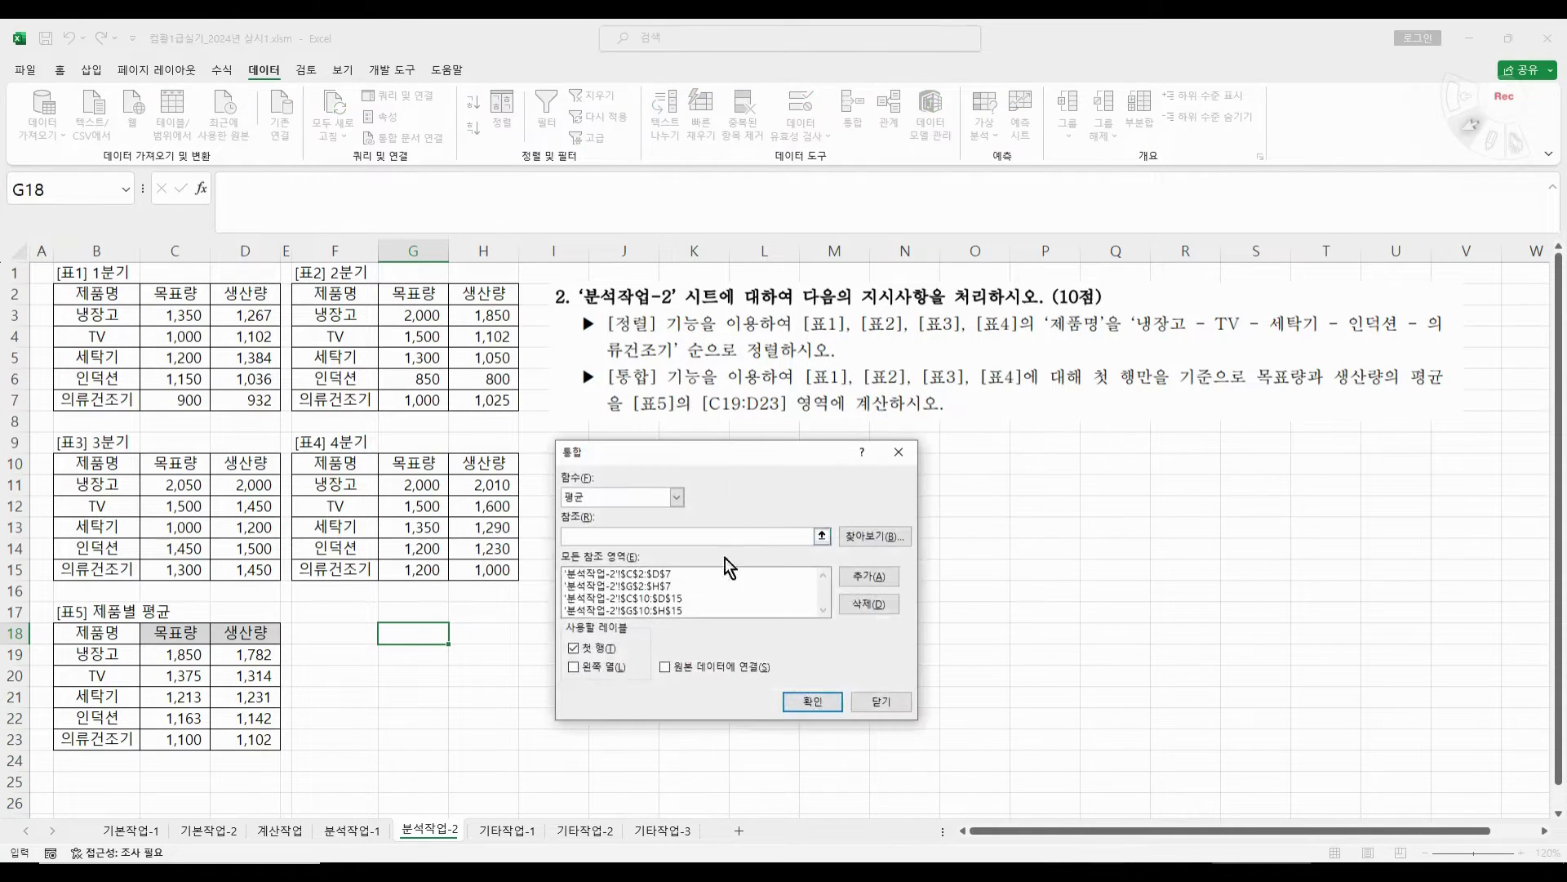
click(739, 575)
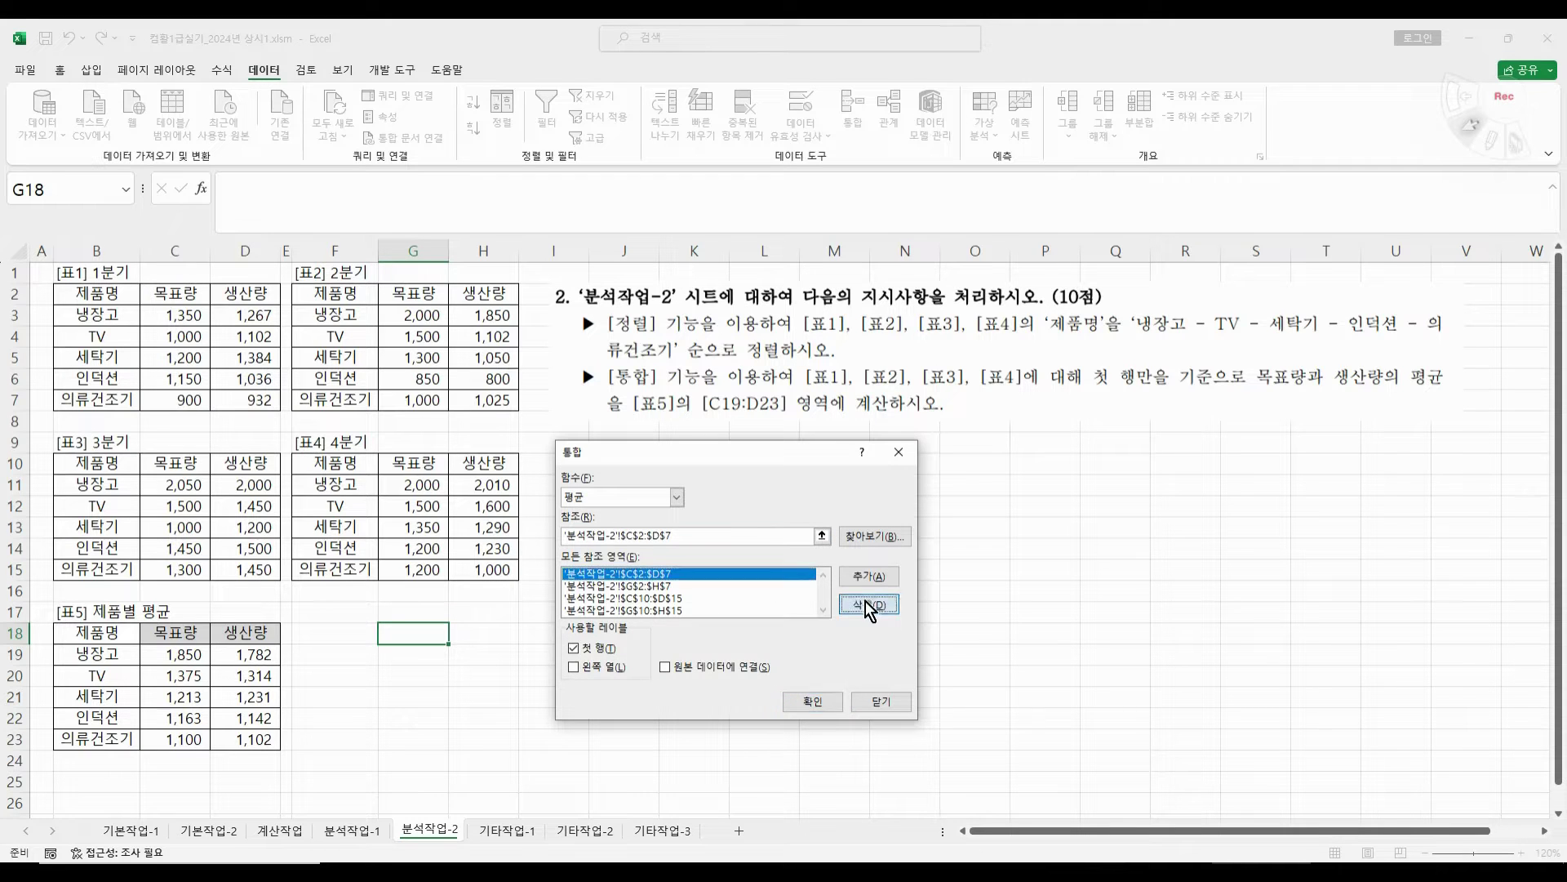
click(866, 602)
click(778, 573)
click(869, 604)
click(769, 575)
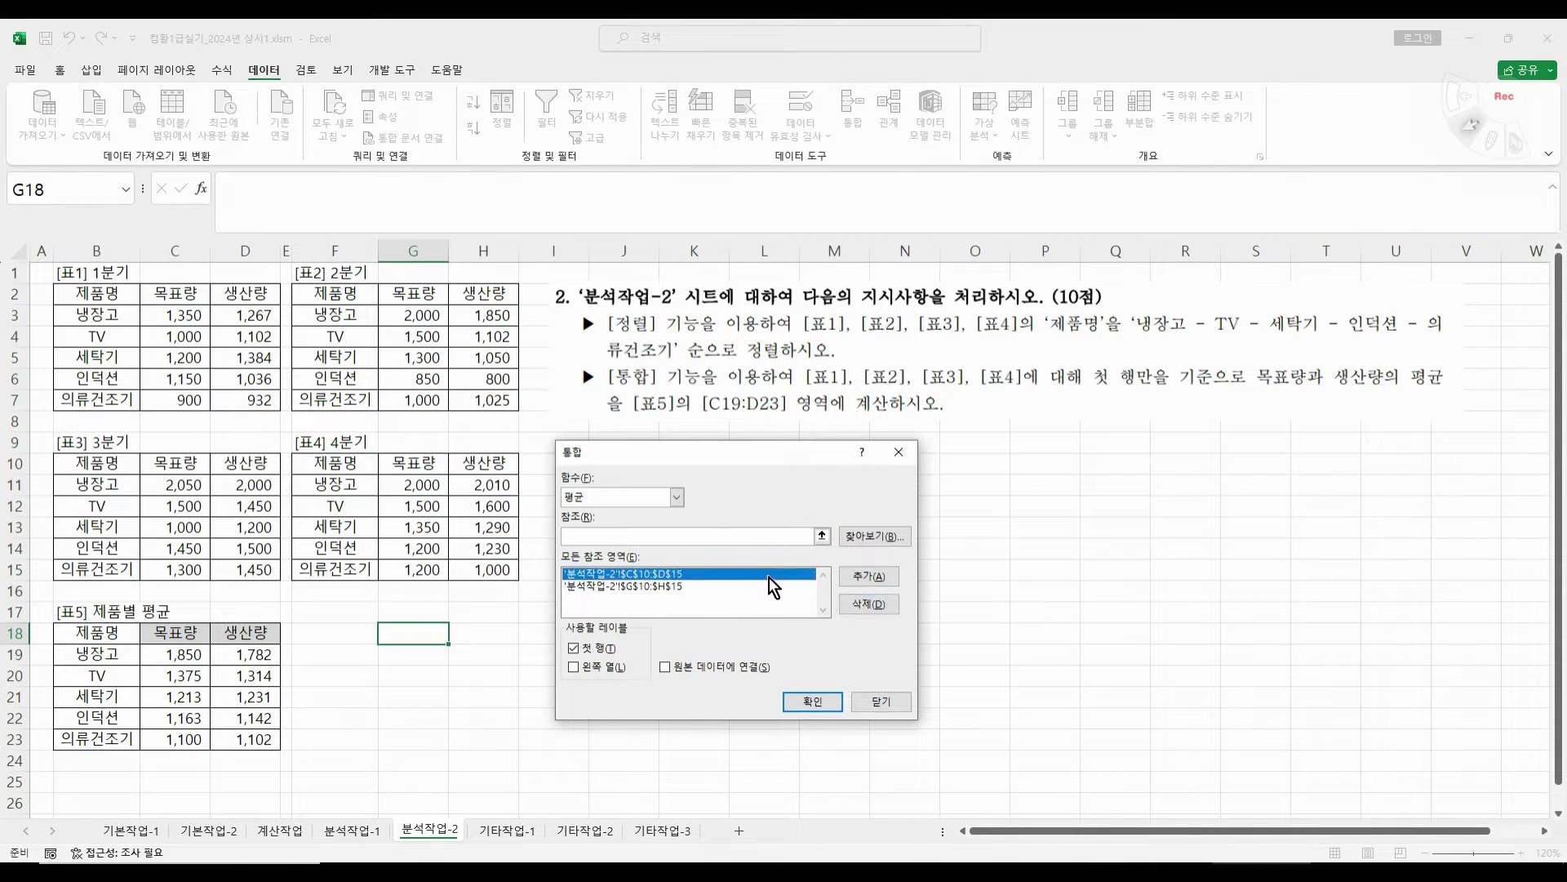
click(869, 606)
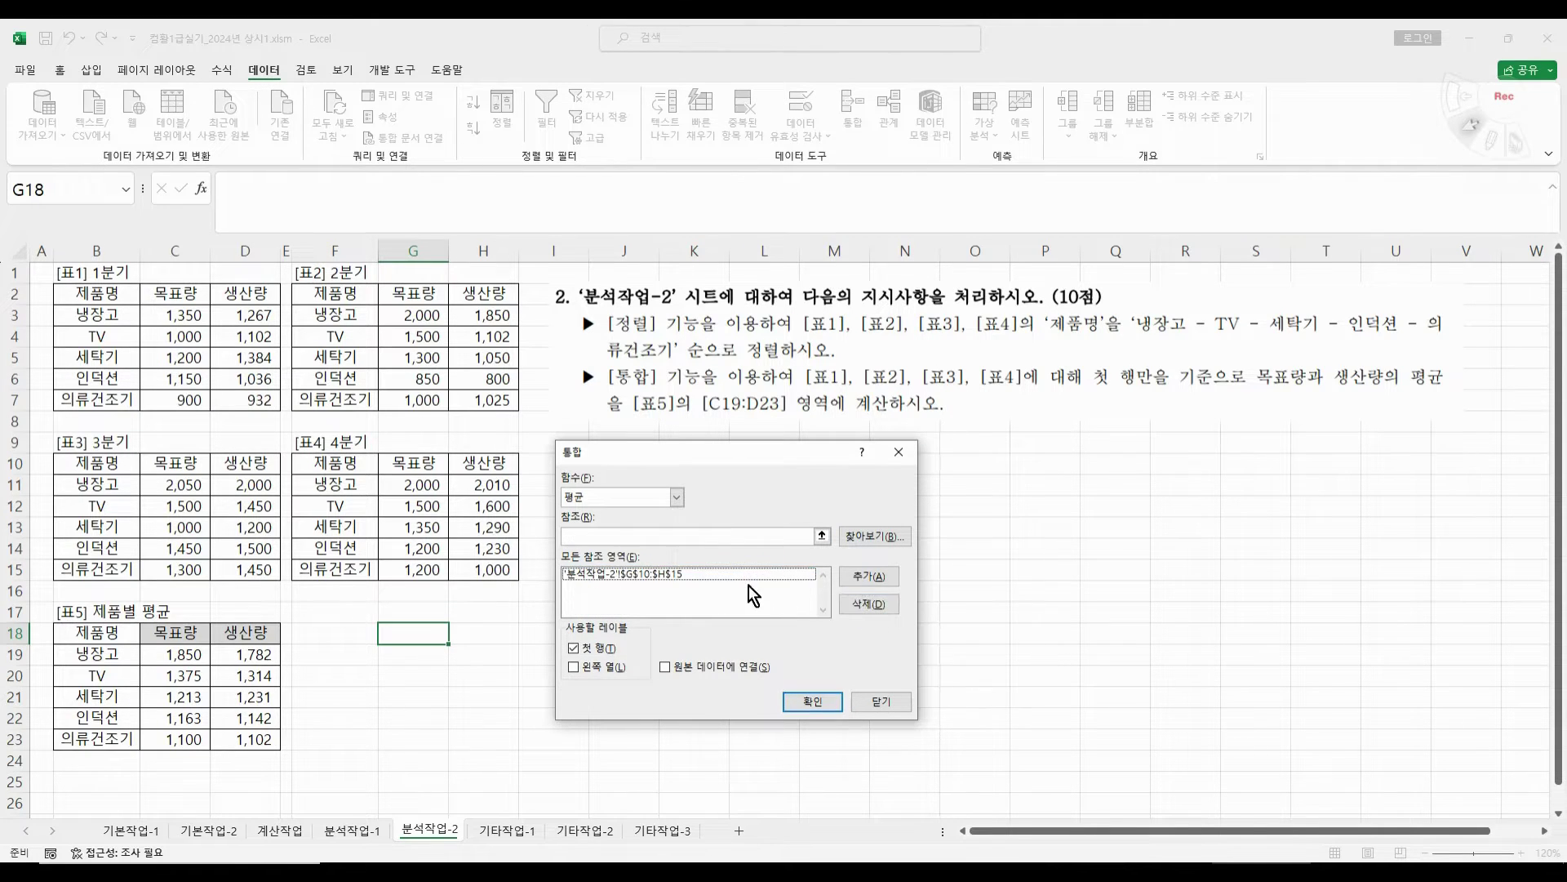
click(855, 601)
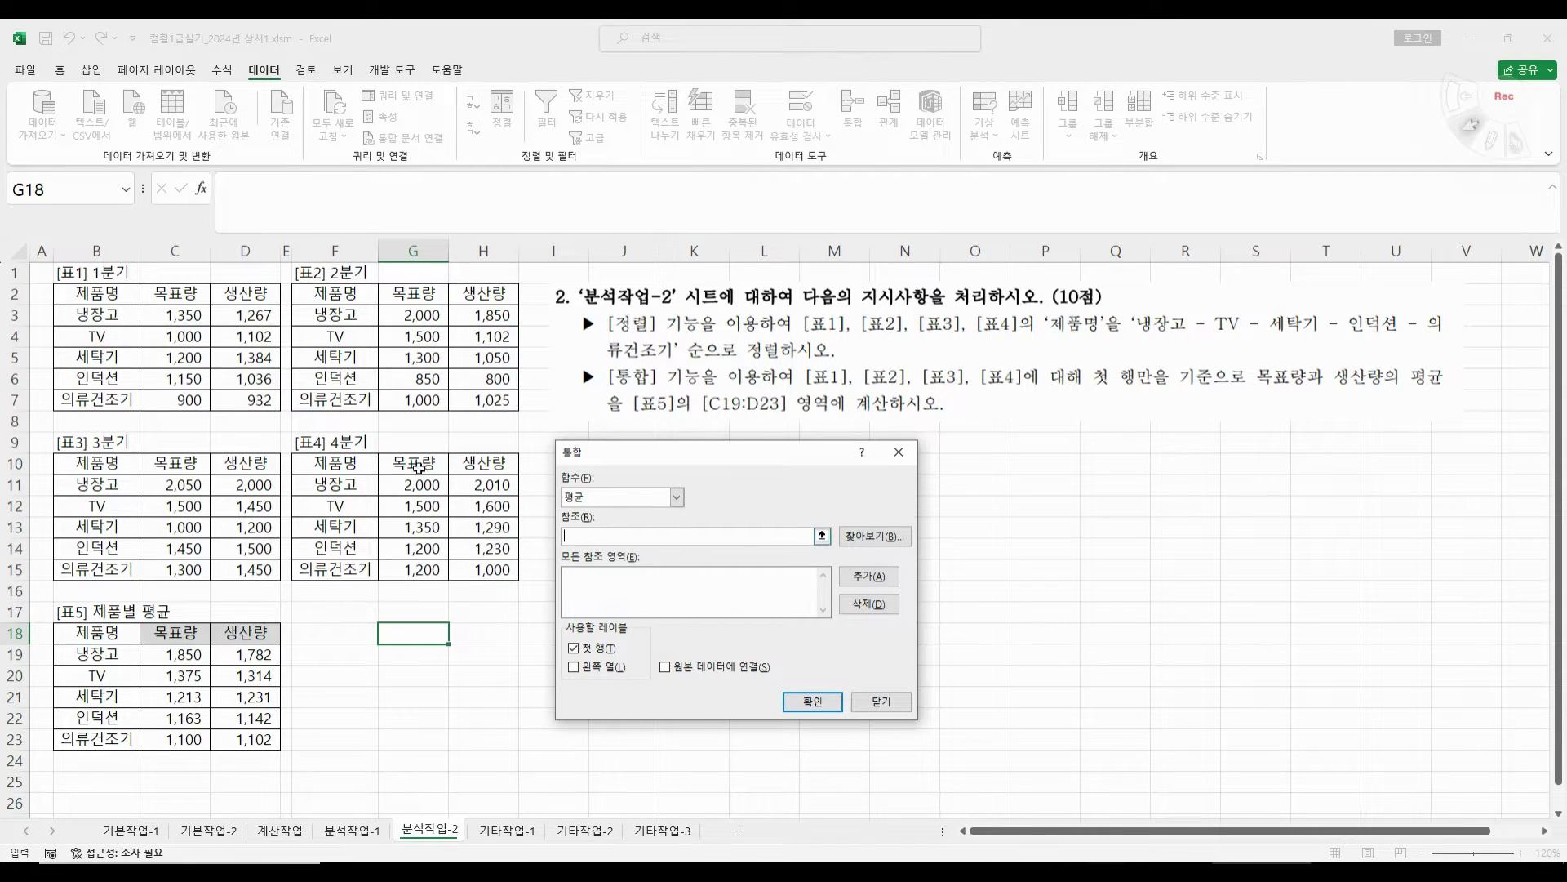
- Add the full tables B2:D7, F2:H7, B10:D15 and F10:H15 as the consolidation's reference ranges
drag(91, 299, 260, 398)
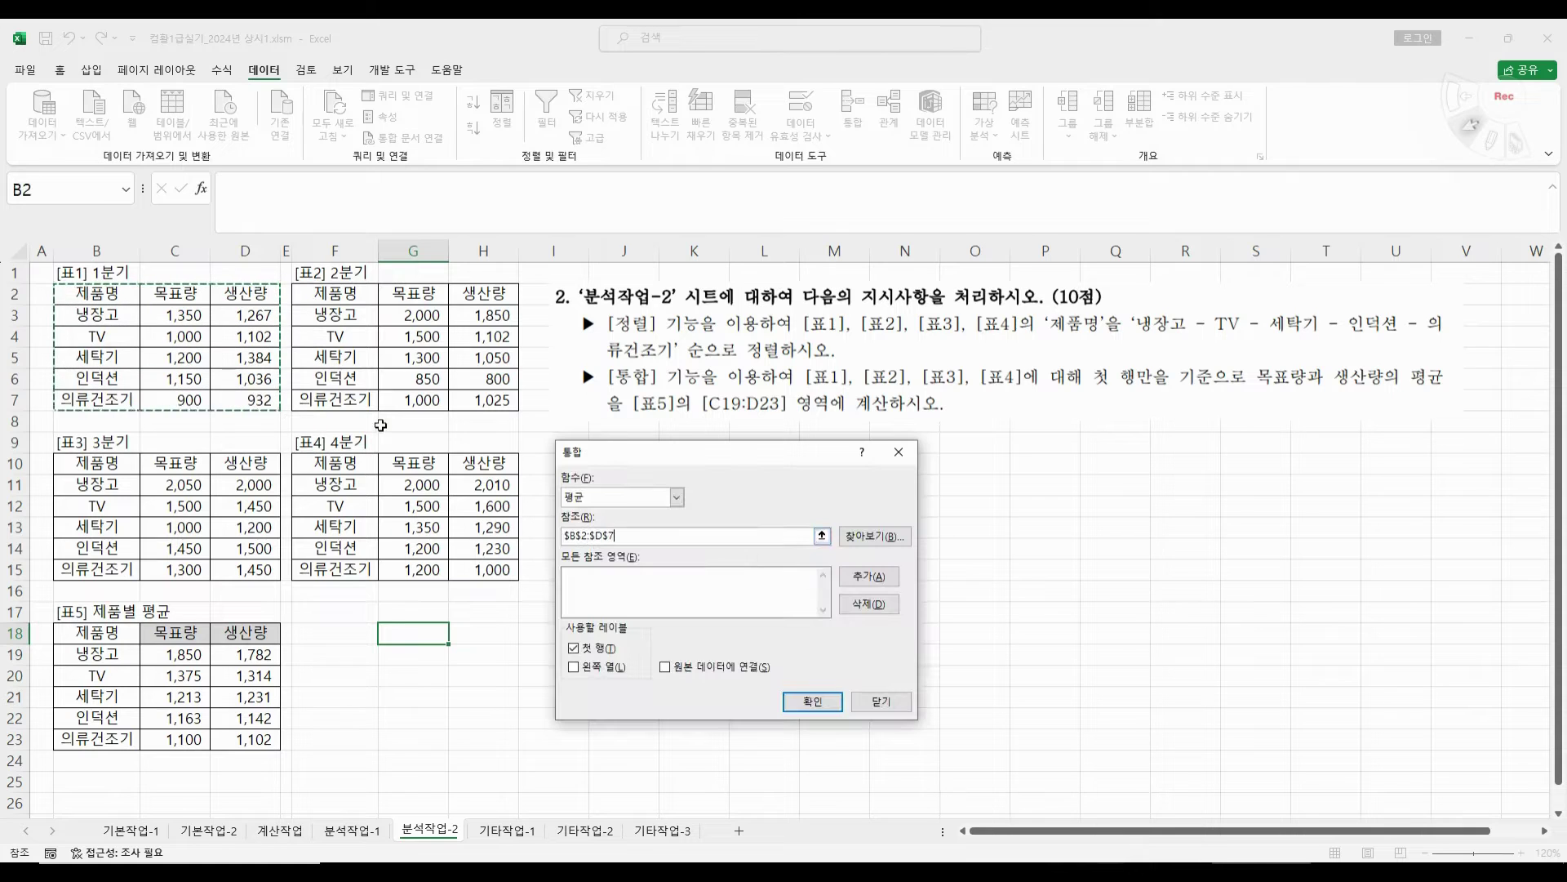
click(868, 576)
drag(324, 287, 498, 400)
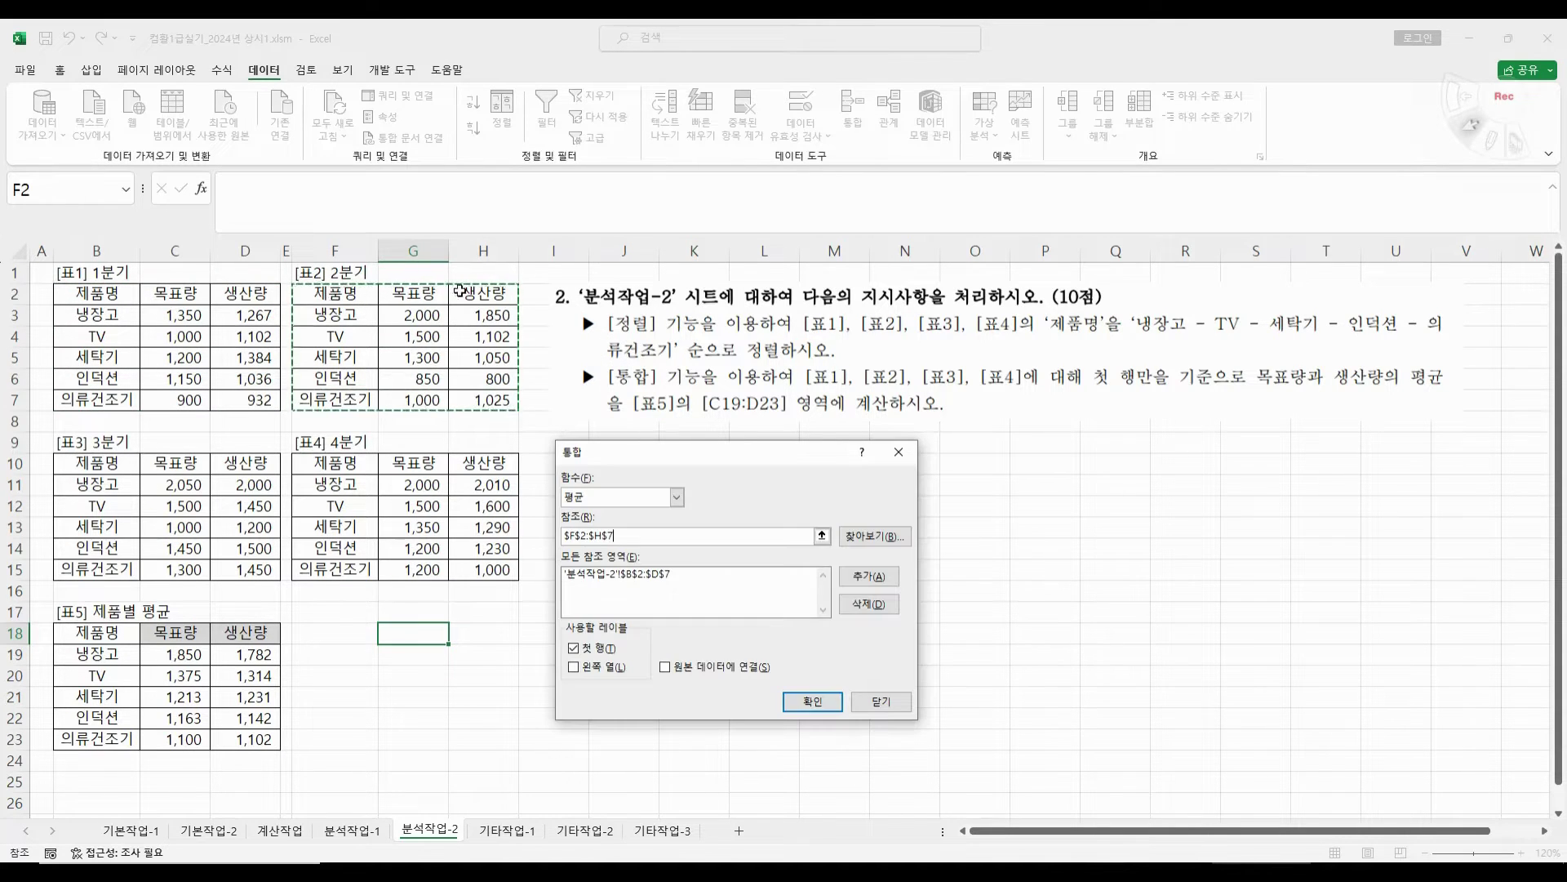
click(869, 576)
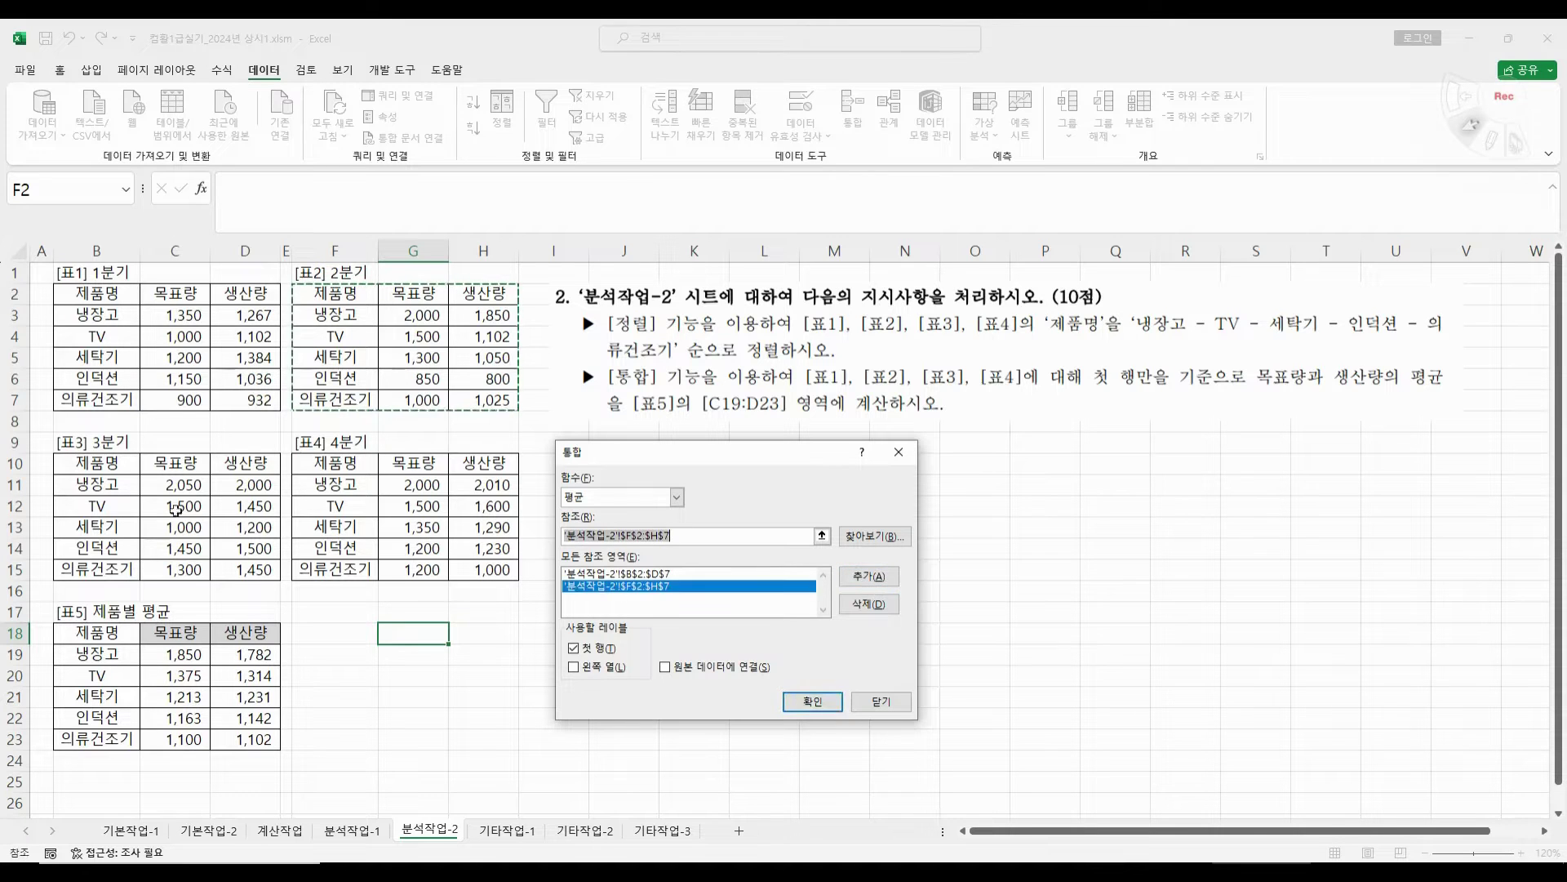
drag(96, 462, 225, 574)
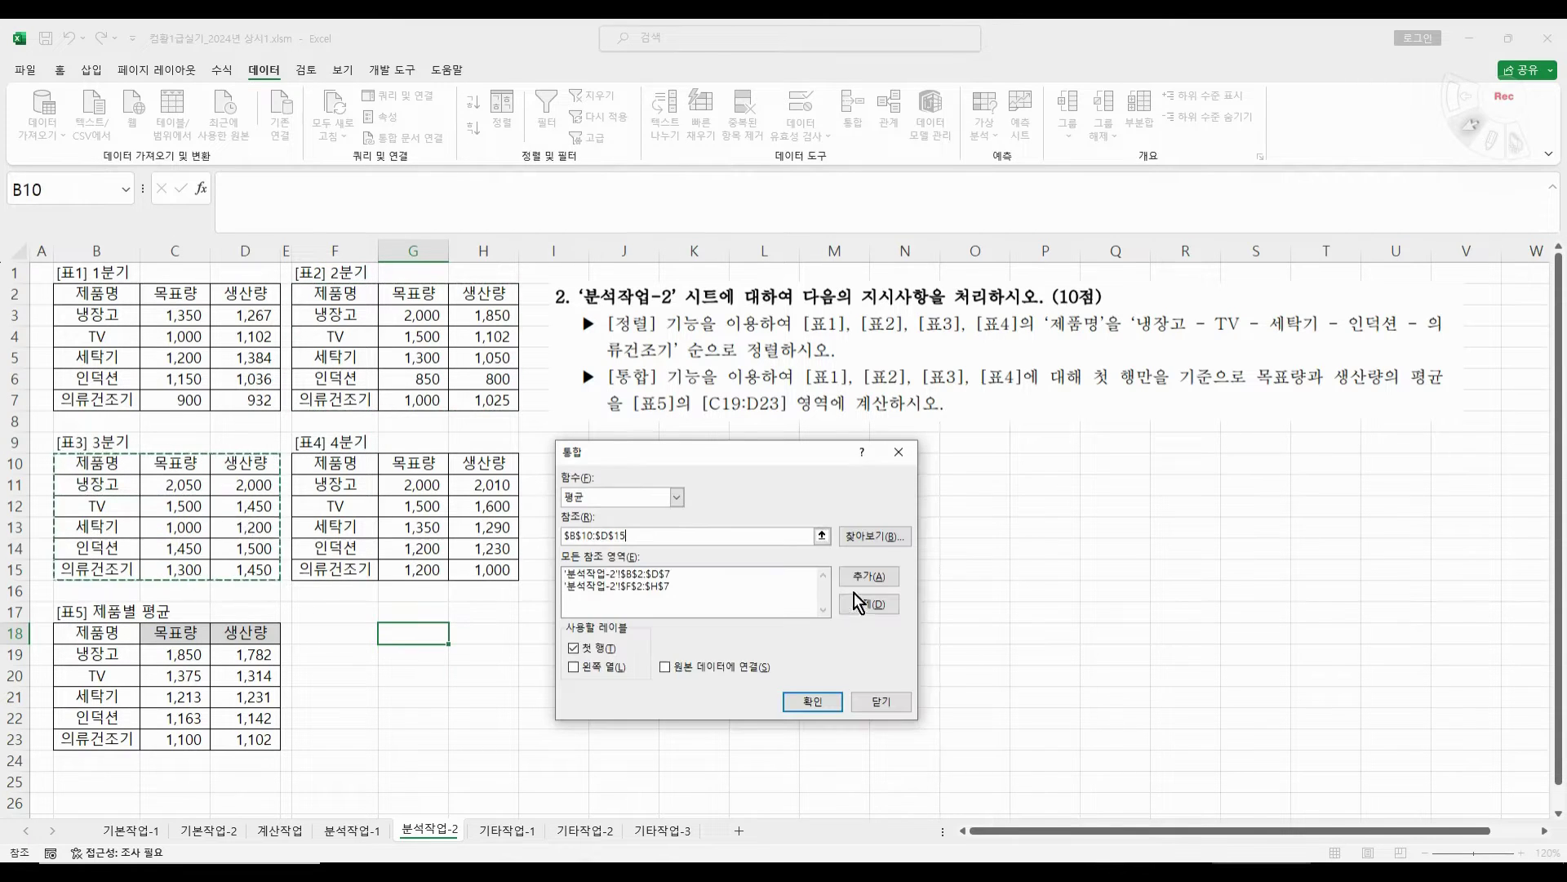
click(868, 577)
drag(349, 465, 502, 573)
click(868, 576)
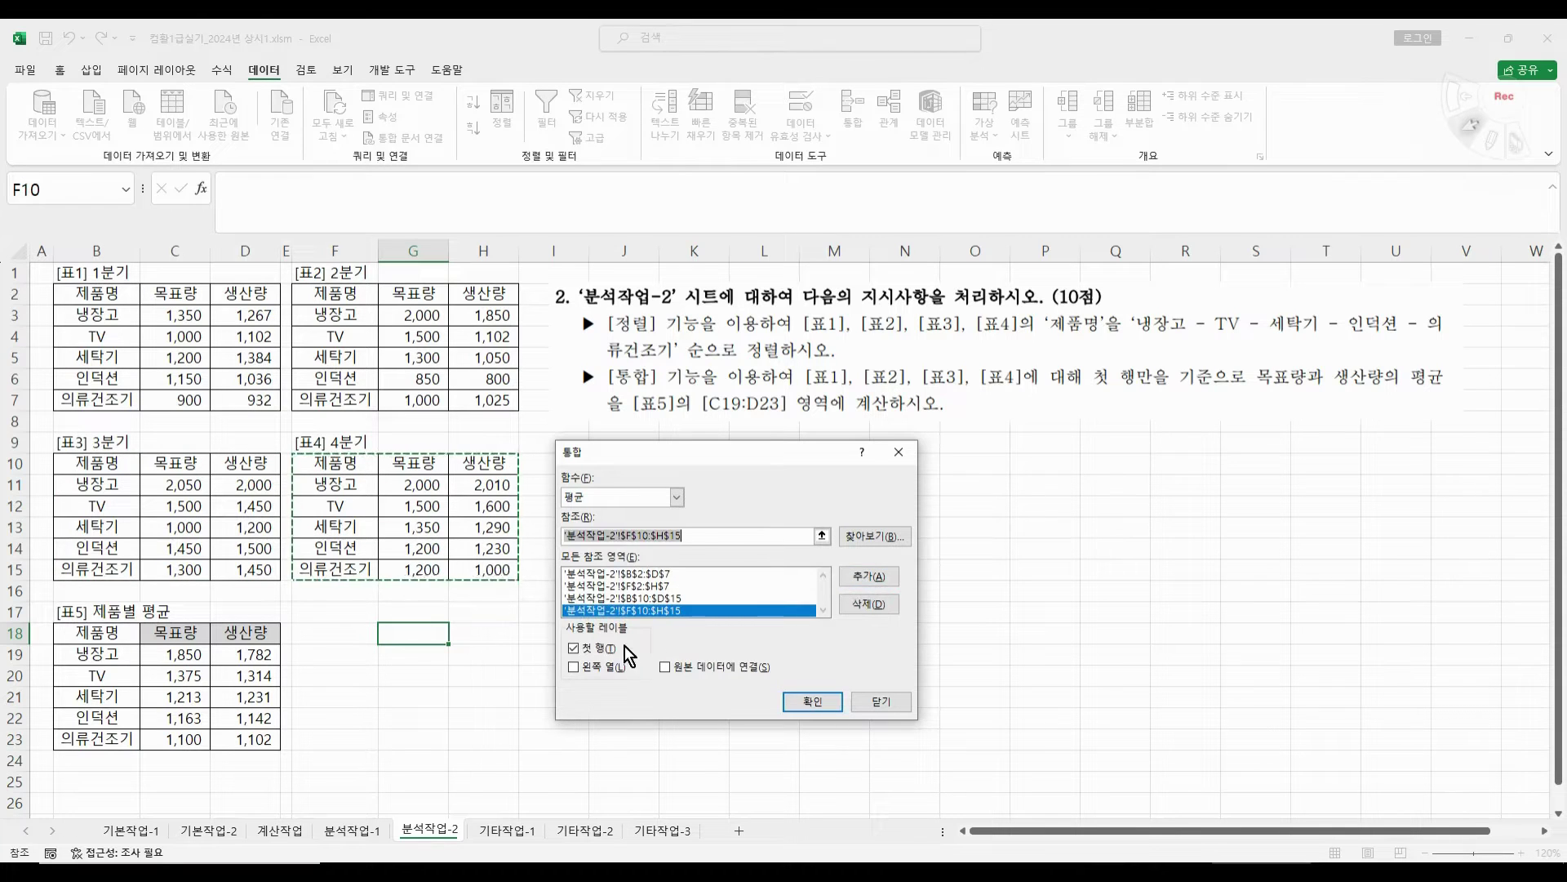
- Also use 왼쪽 열 as labels, run the consolidation at G18, and deselect the result
click(590, 667)
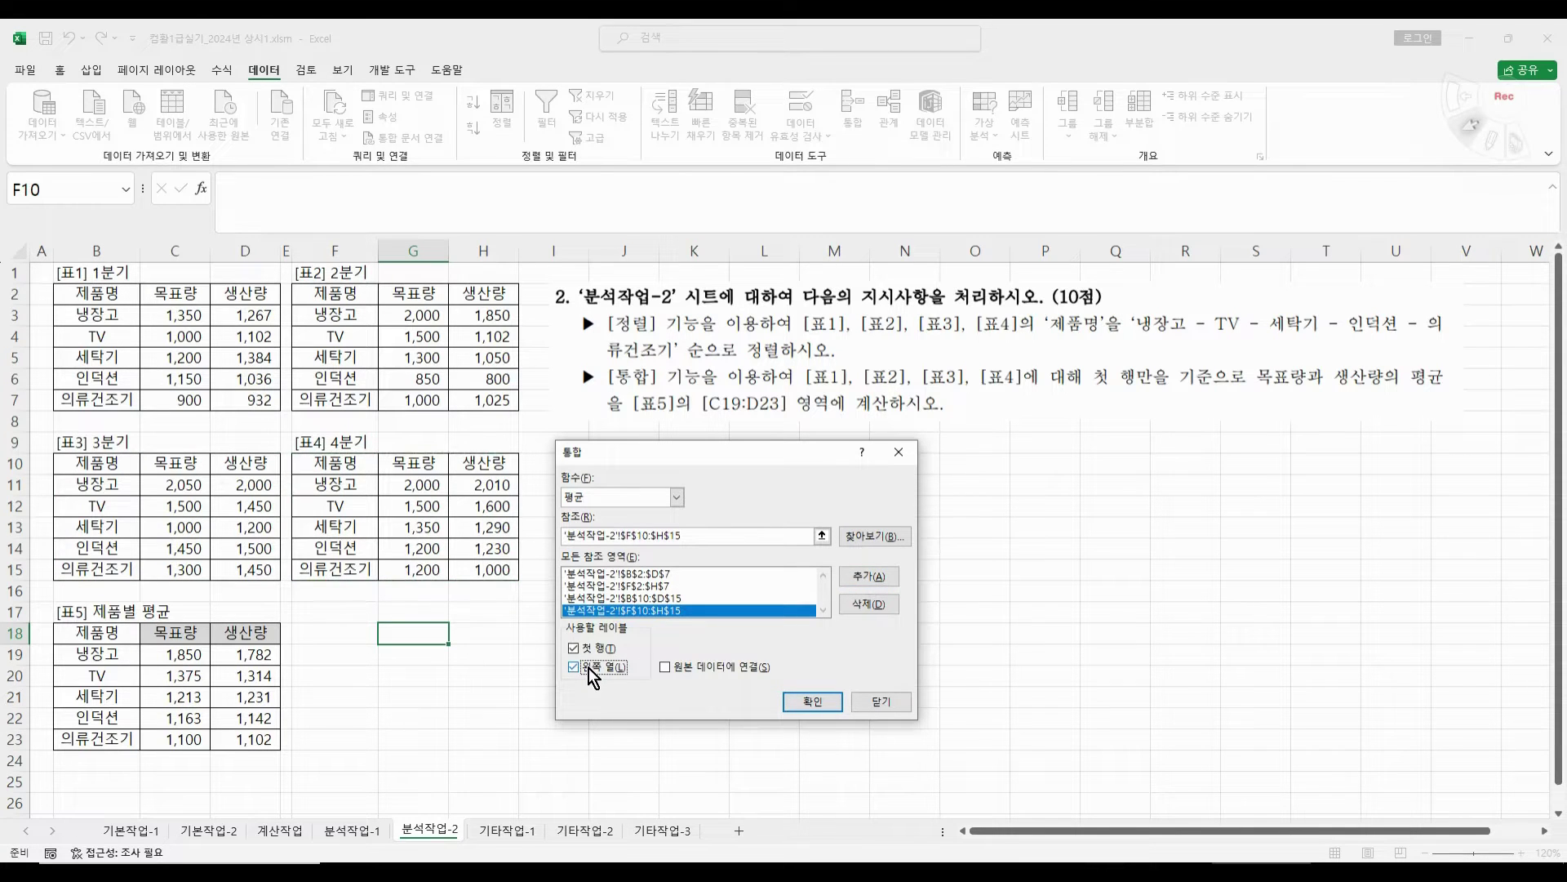
click(813, 701)
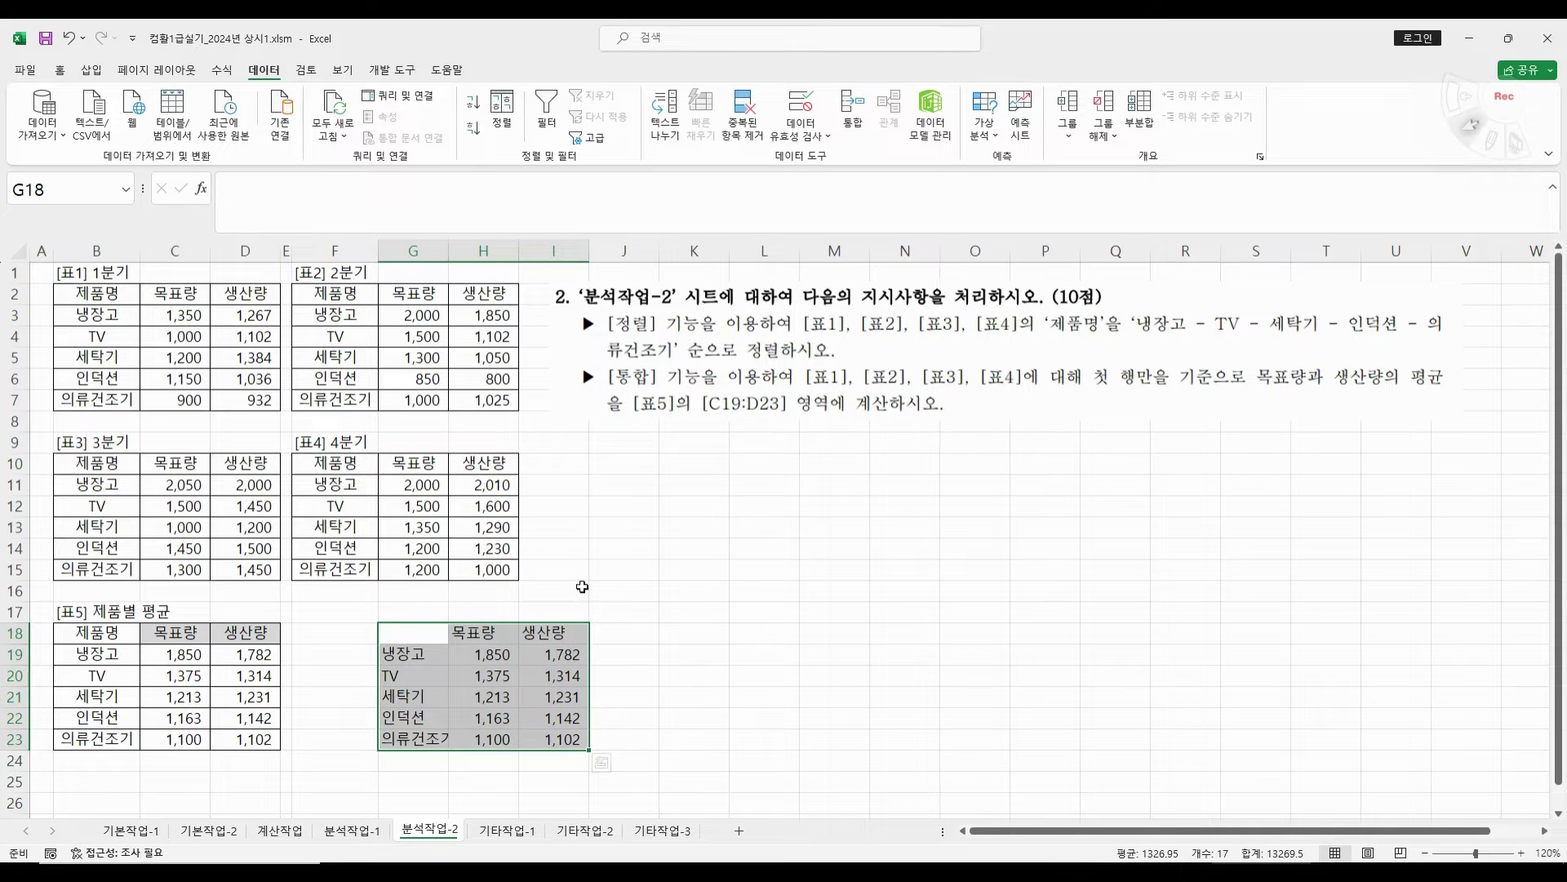
click(701, 600)
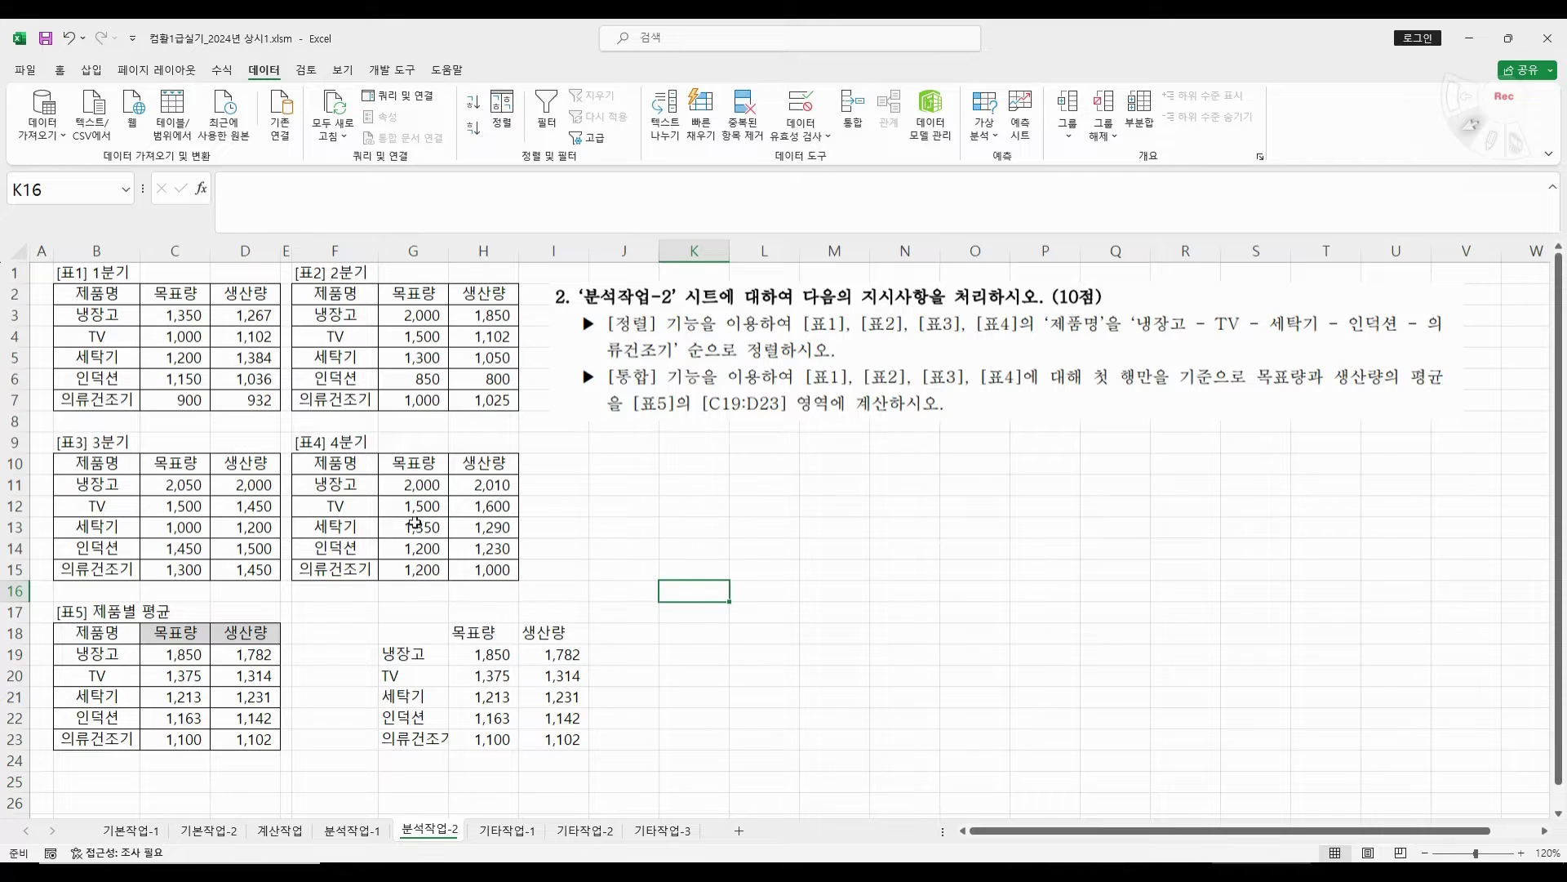
- Copy the [표5] headers 목표량 and 생산량 from C18:D18 into L18:M18
drag(188, 634, 245, 633)
key(ctrl+c)
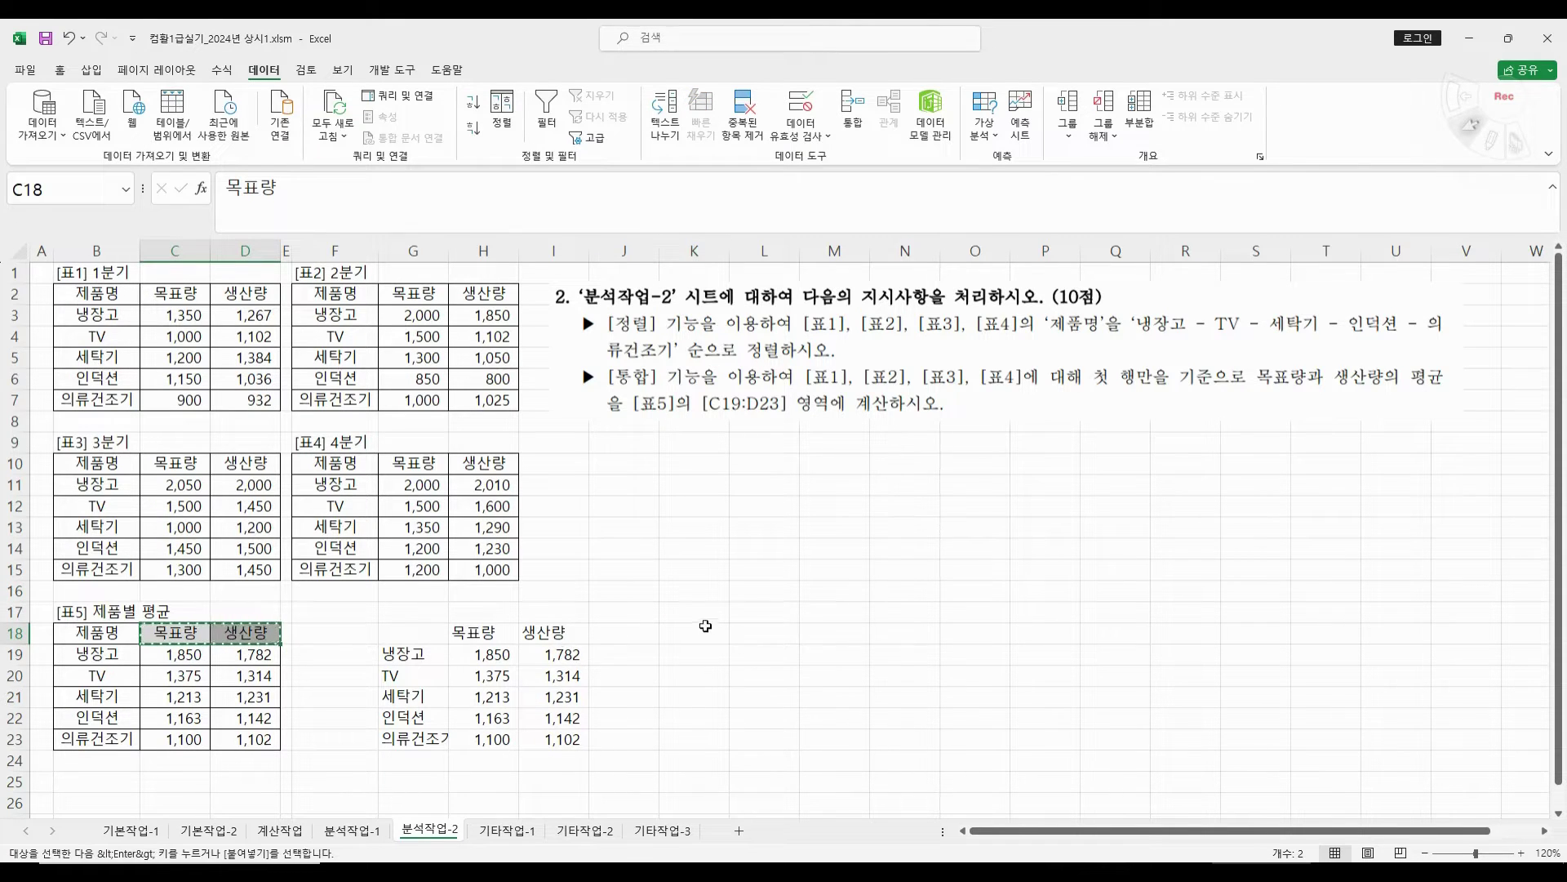
drag(775, 633, 843, 631)
key(ctrl+v)
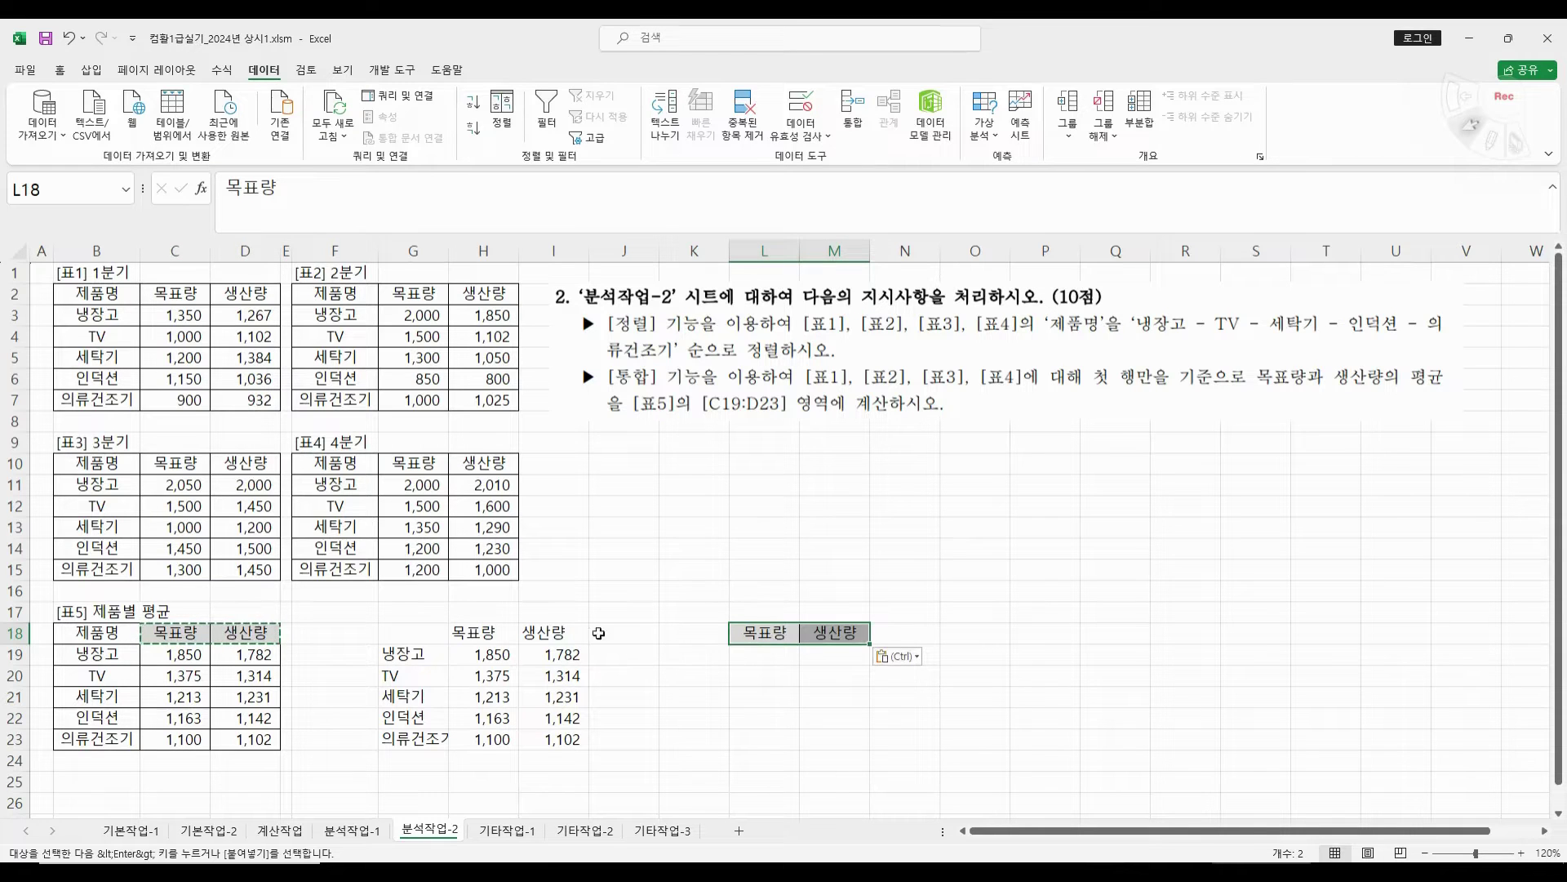
- Copy the 제품명 header from F10 into K18 beside the 목표량 and 생산량 headers
click(329, 459)
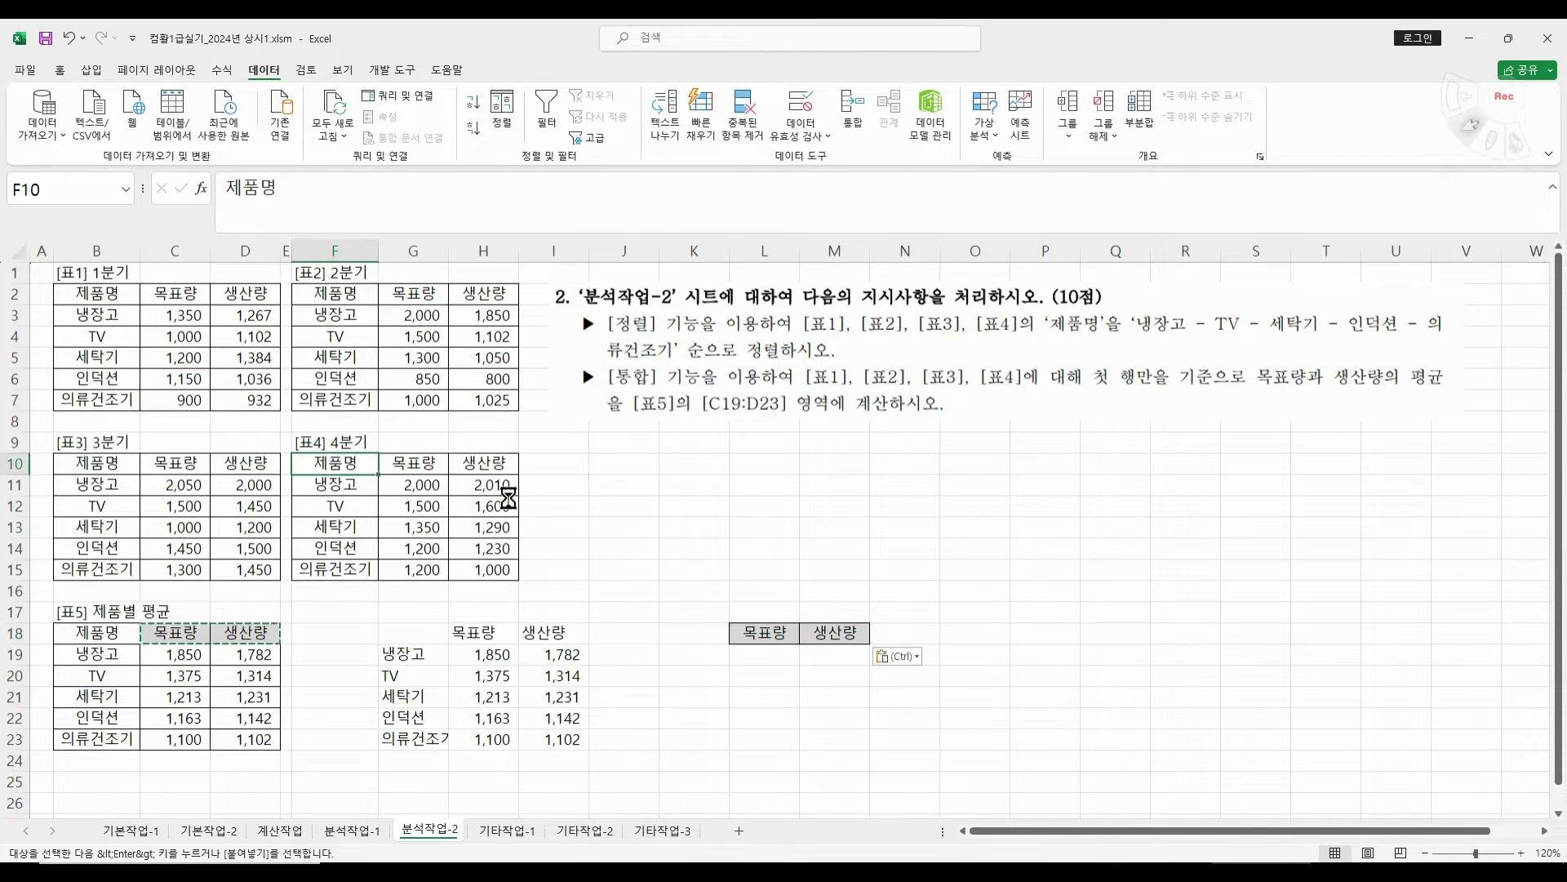
key(ctrl+c)
click(699, 638)
key(ctrl+v)
- Enter the wildcard labels 냉* in K19 and 세?? in K20, select the example range K18:M20, and deselect it
click(700, 649)
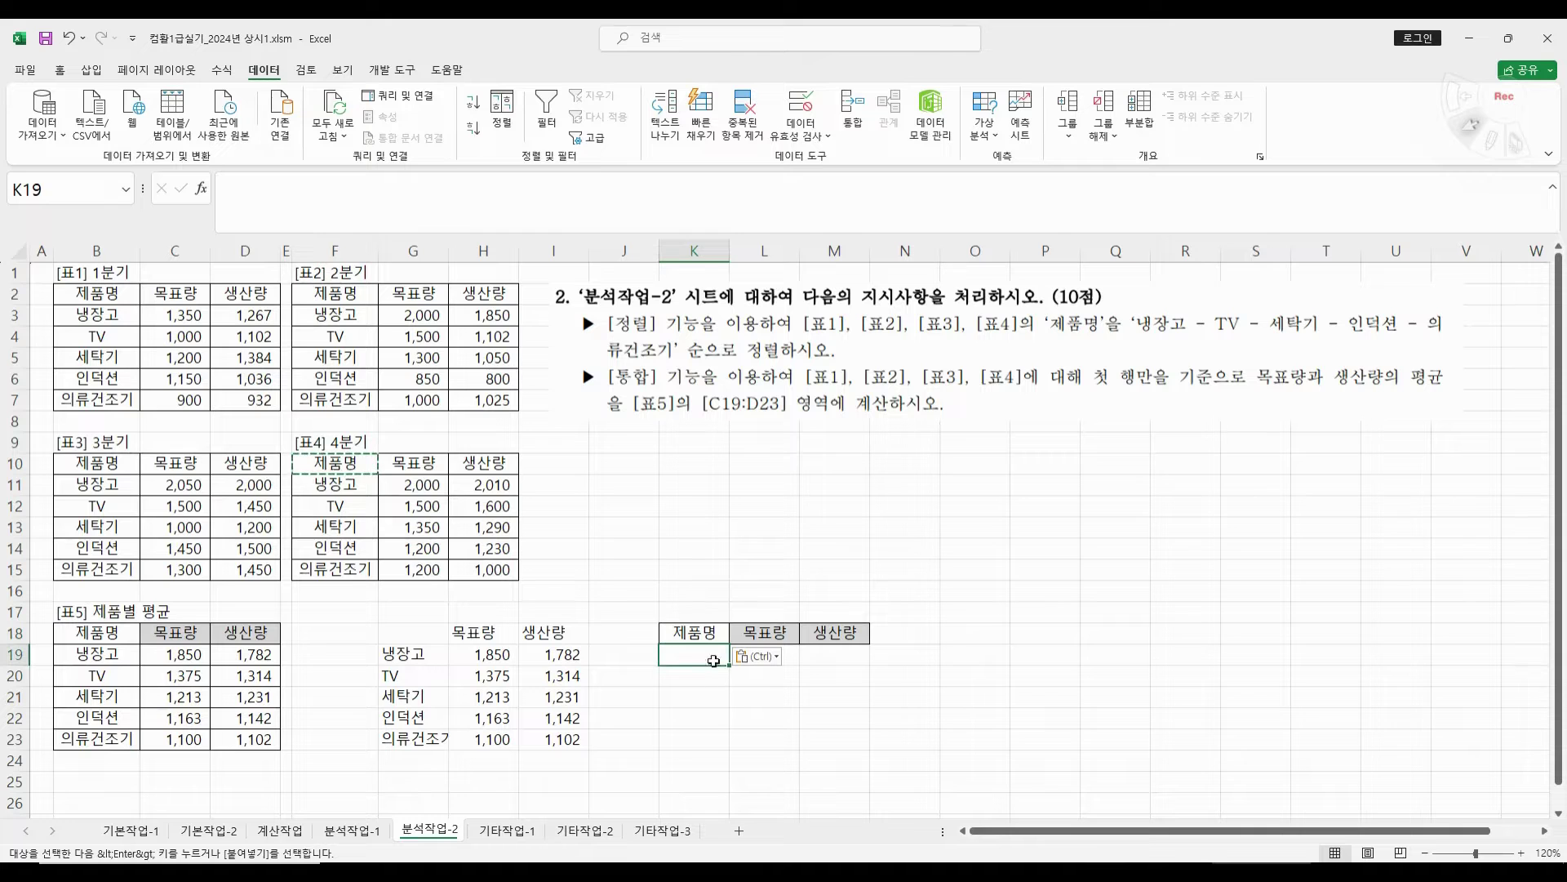
text(냉)
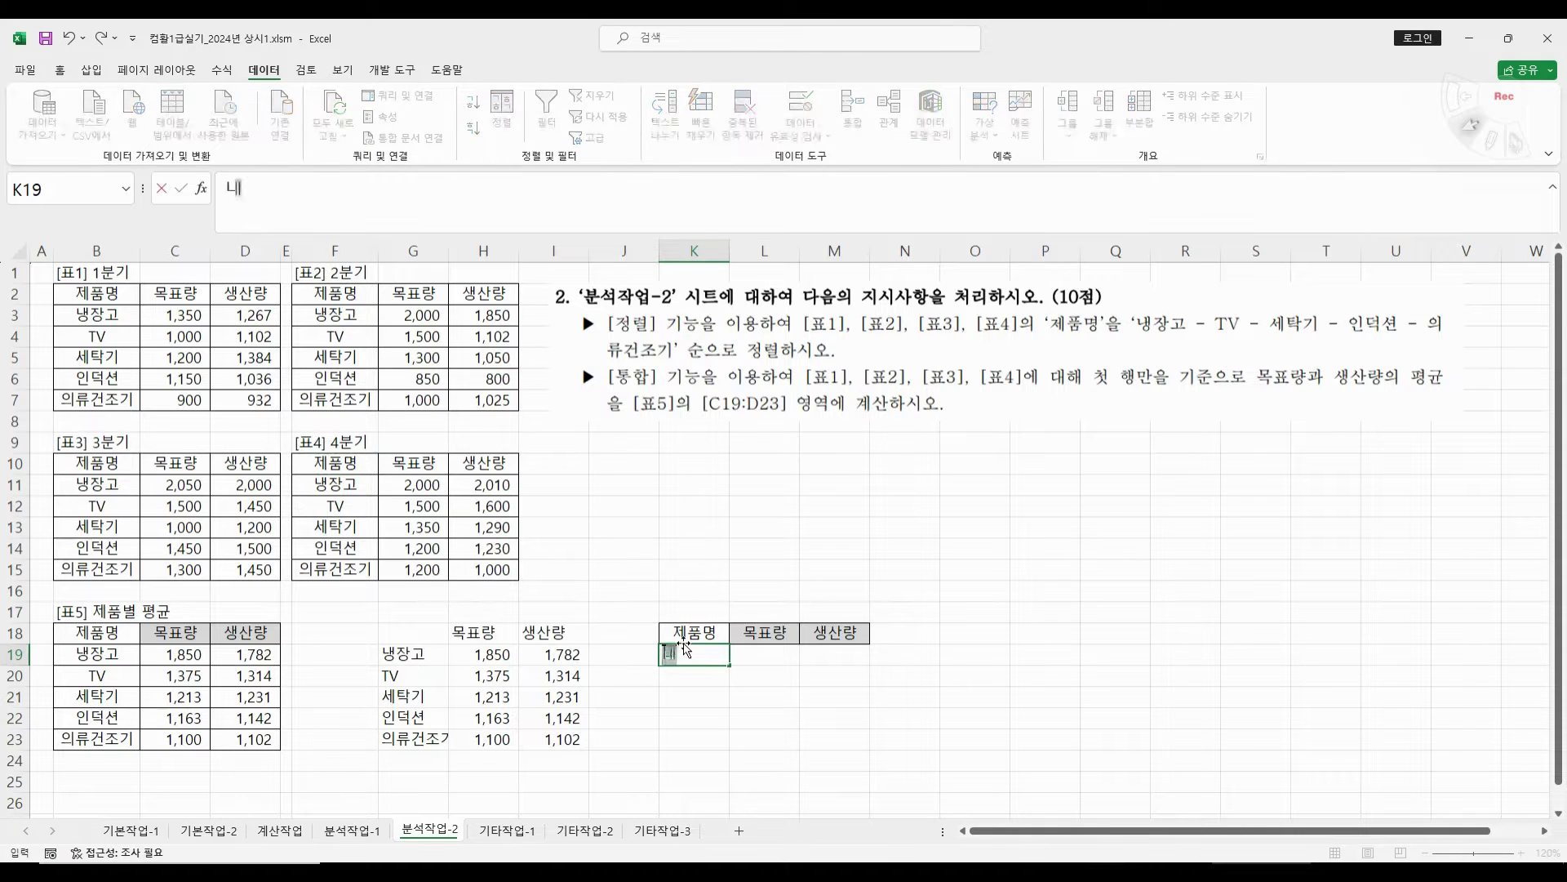
text(*)
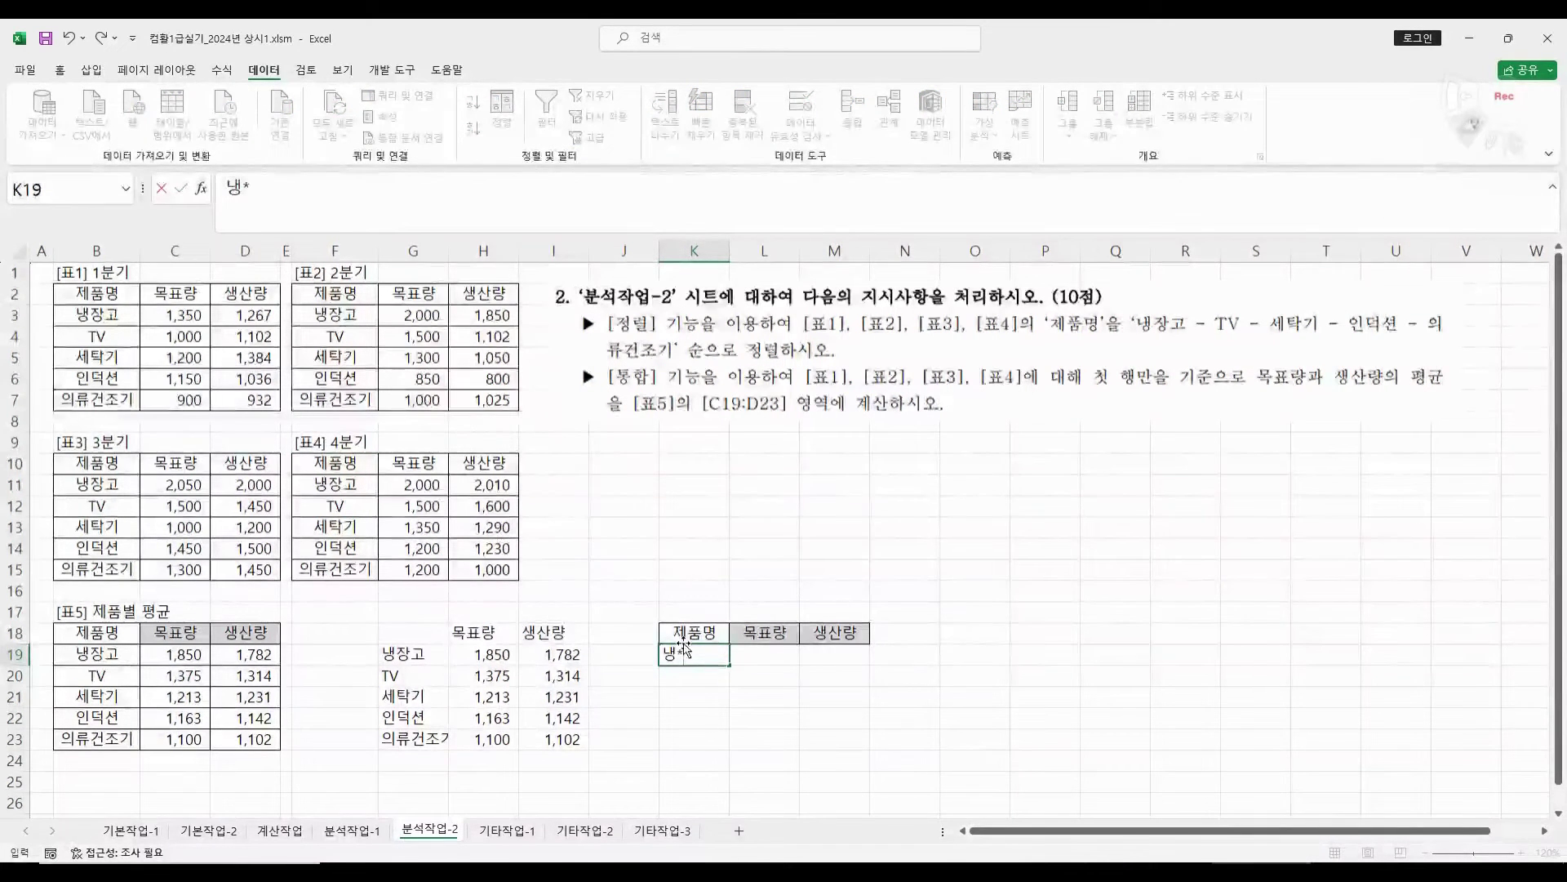
key(Return)
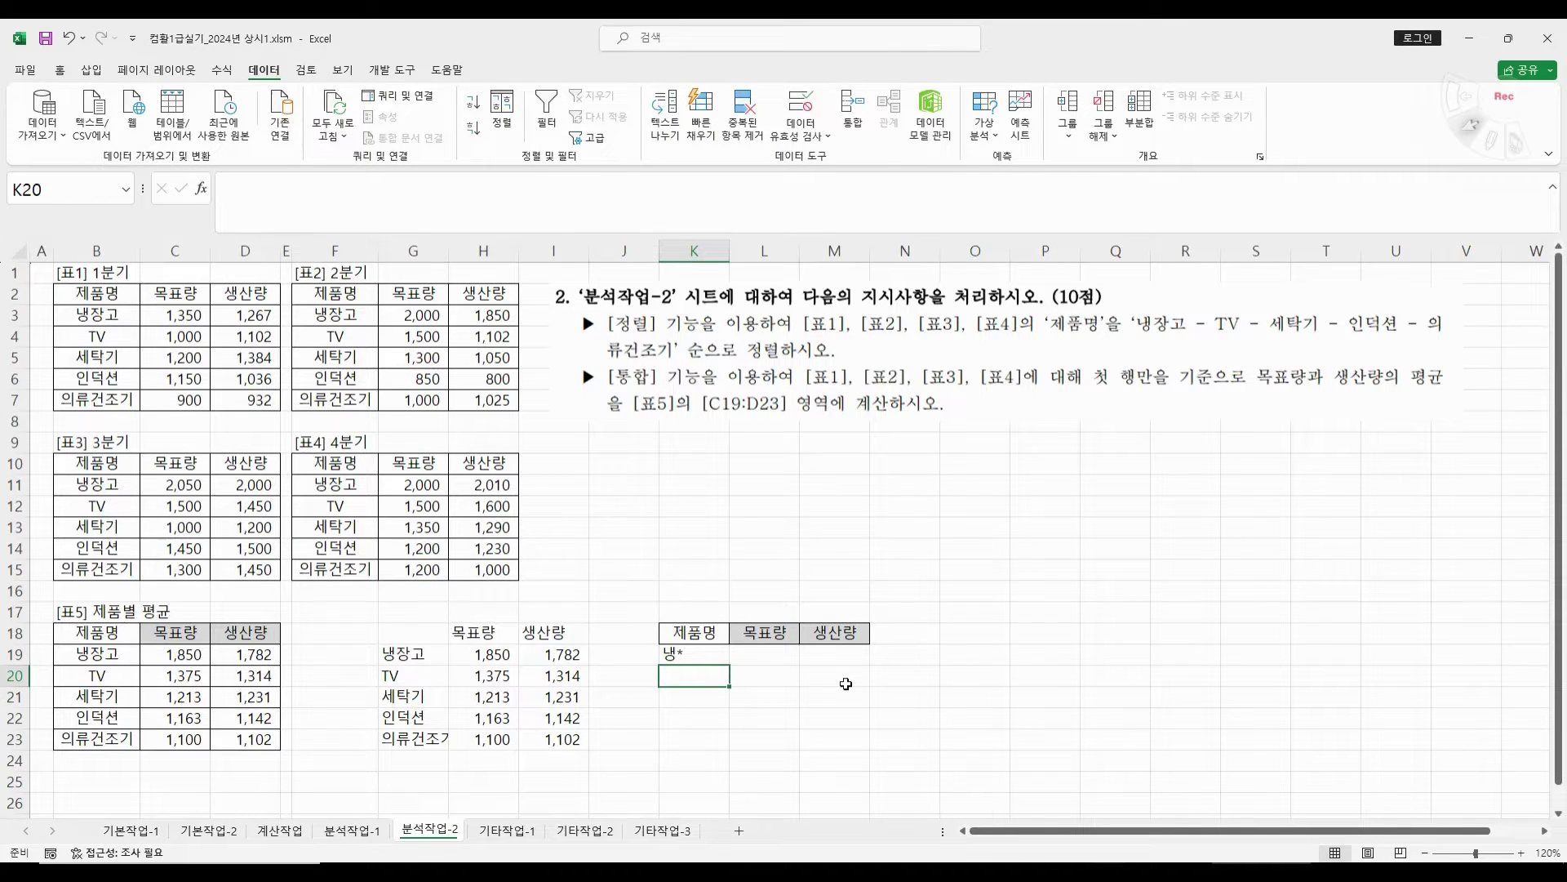
text(세)
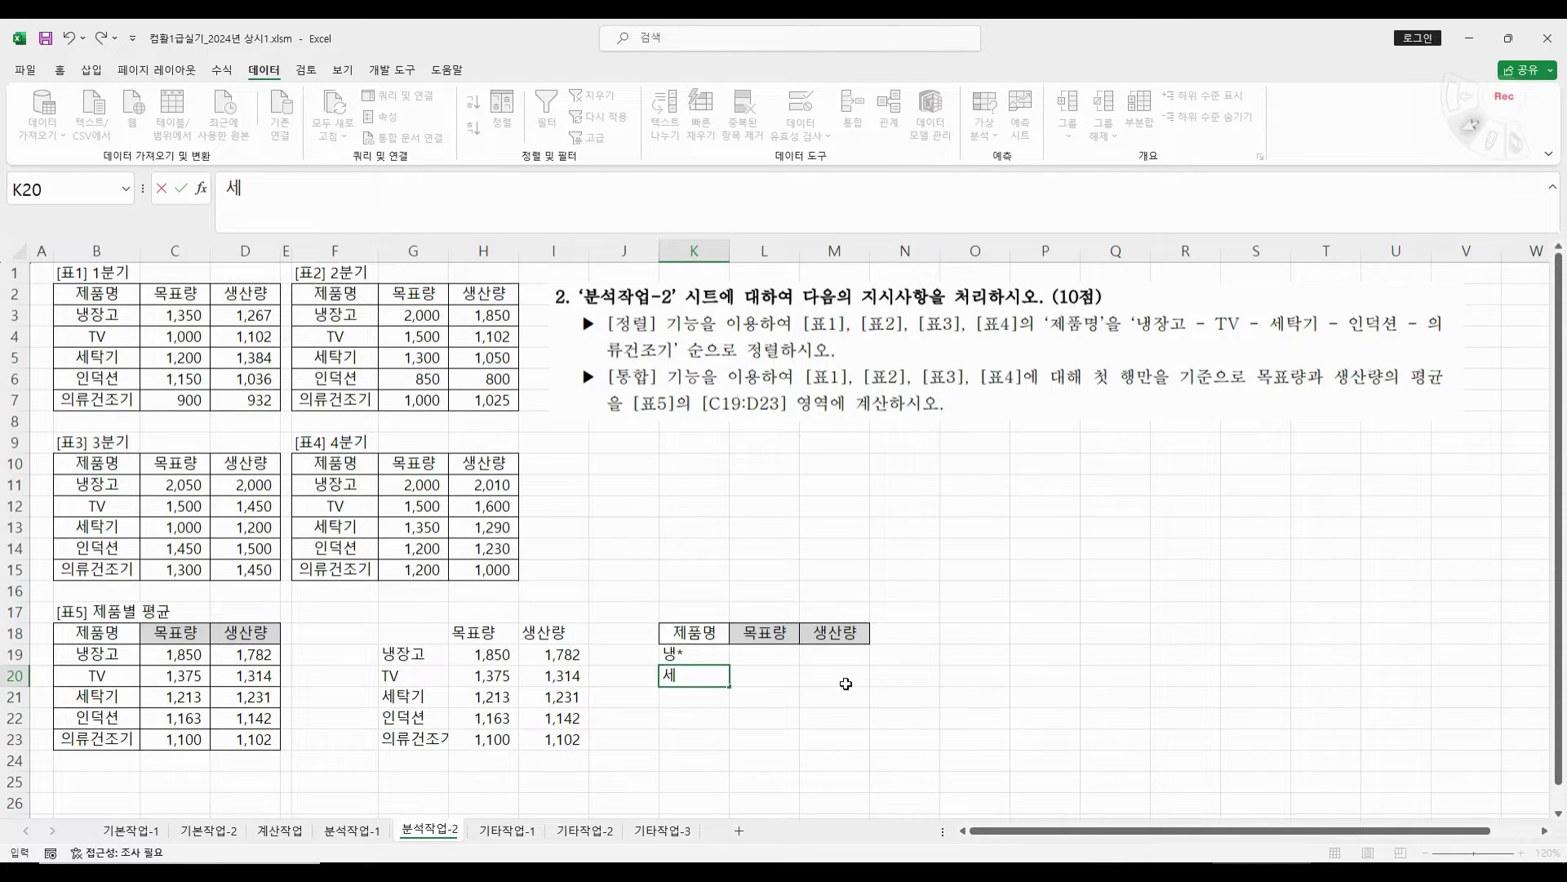
text(?)
key(Return)
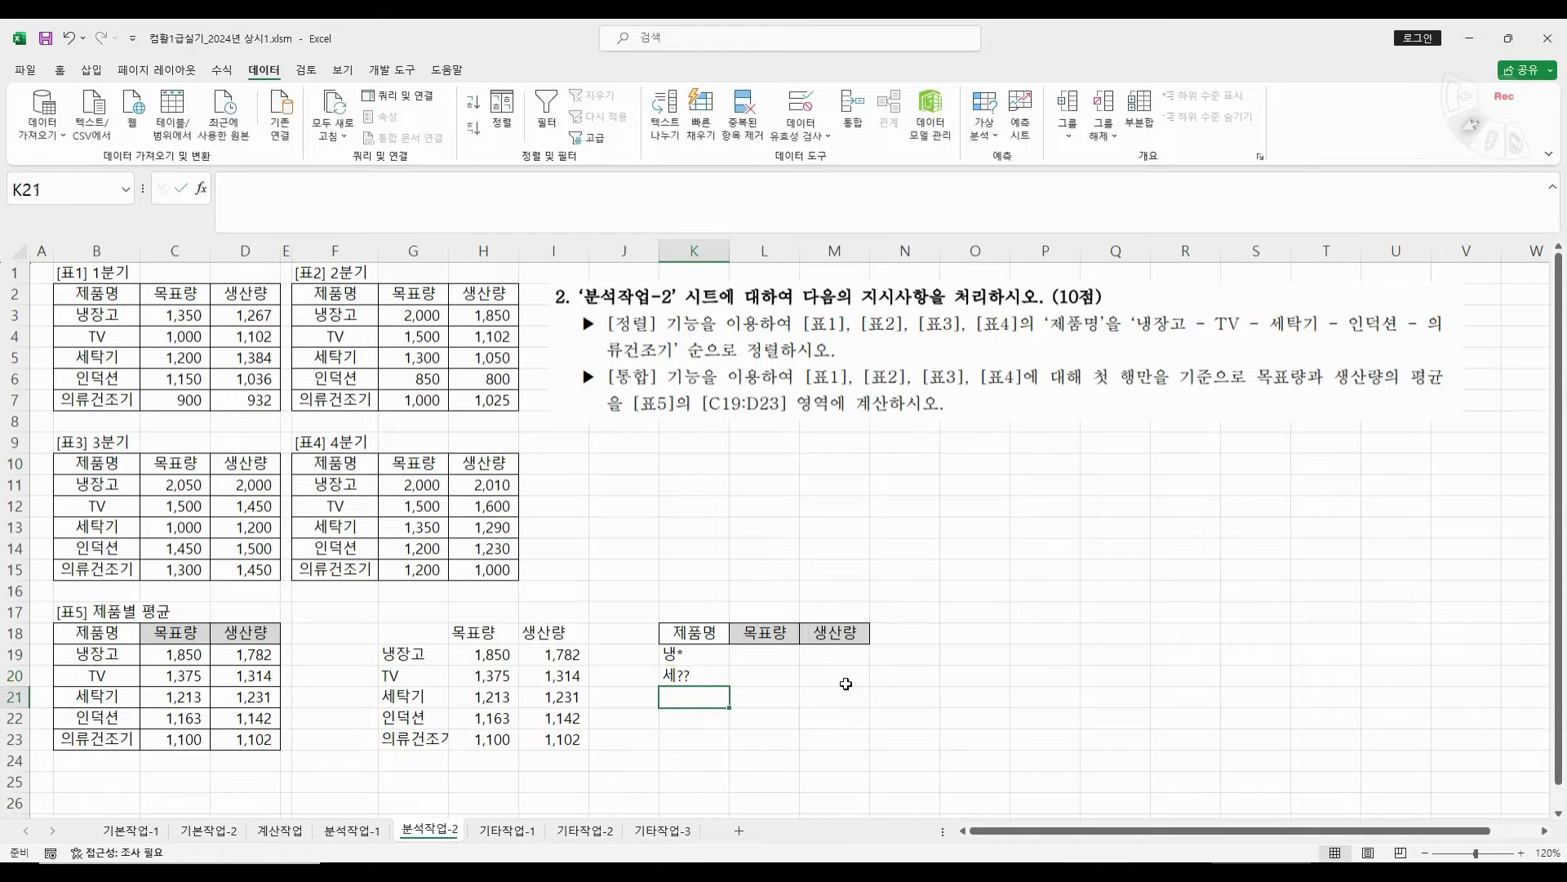
drag(704, 635, 853, 677)
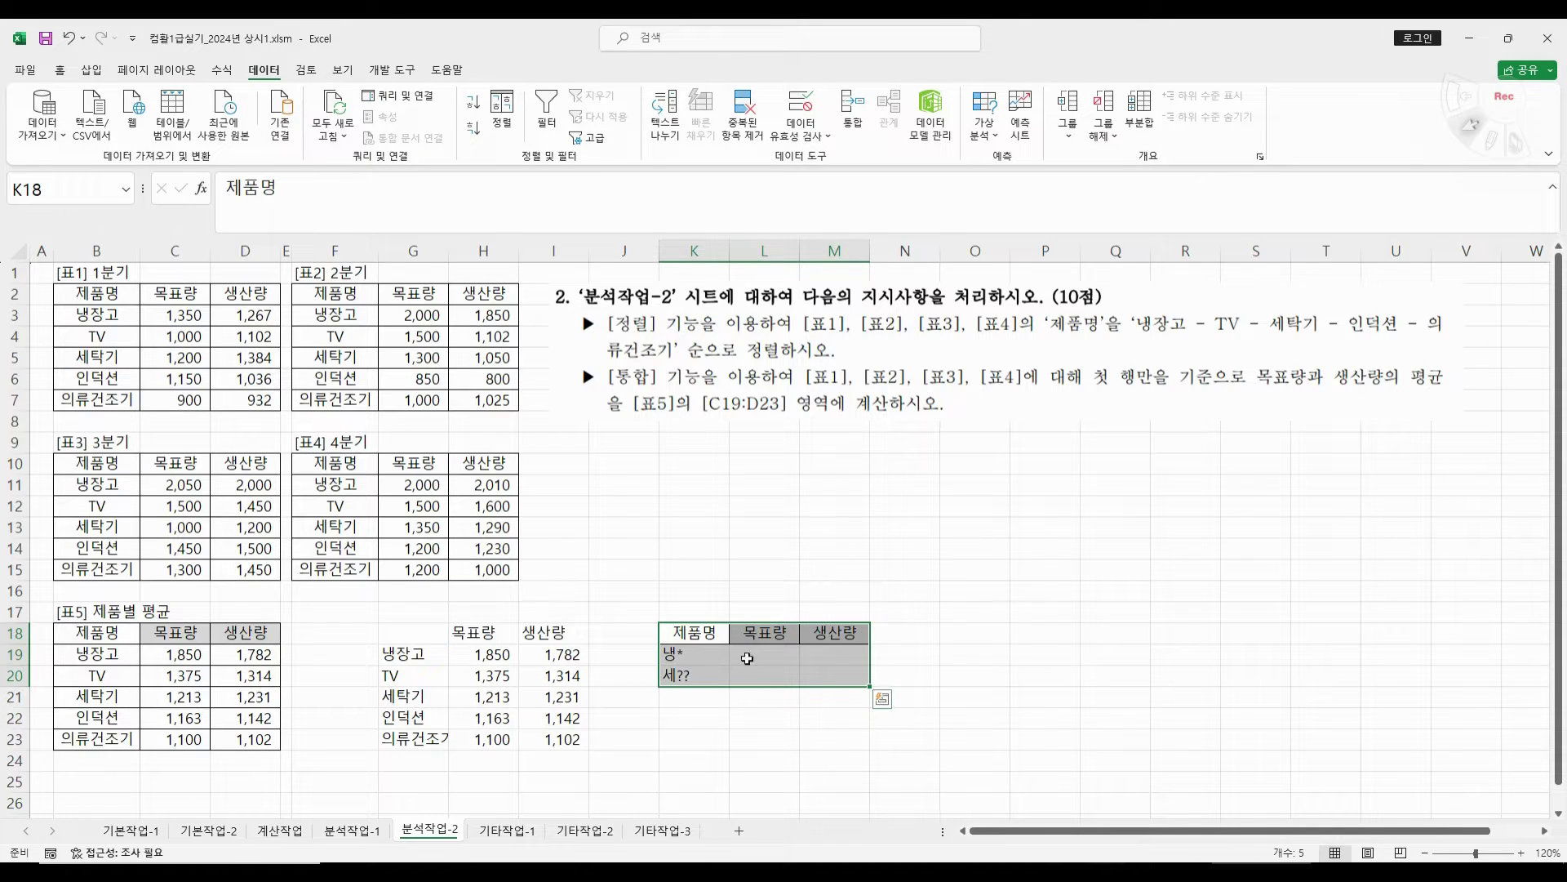
click(808, 715)
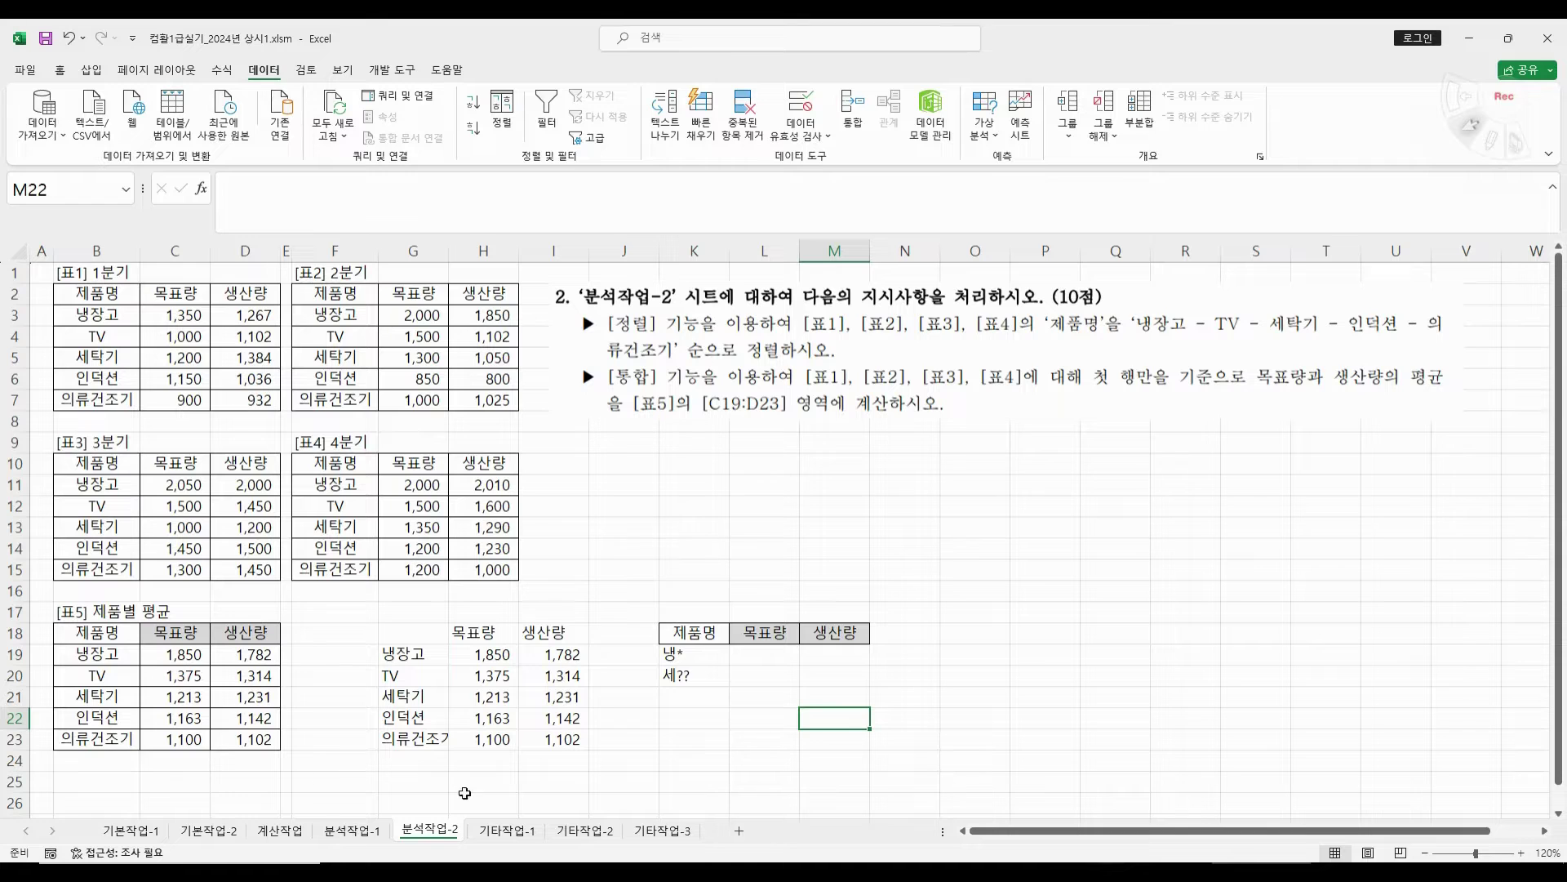
- Open the 기타작업-1 sheet and shift the instruction picture slightly downward, leaving it deselected
click(506, 830)
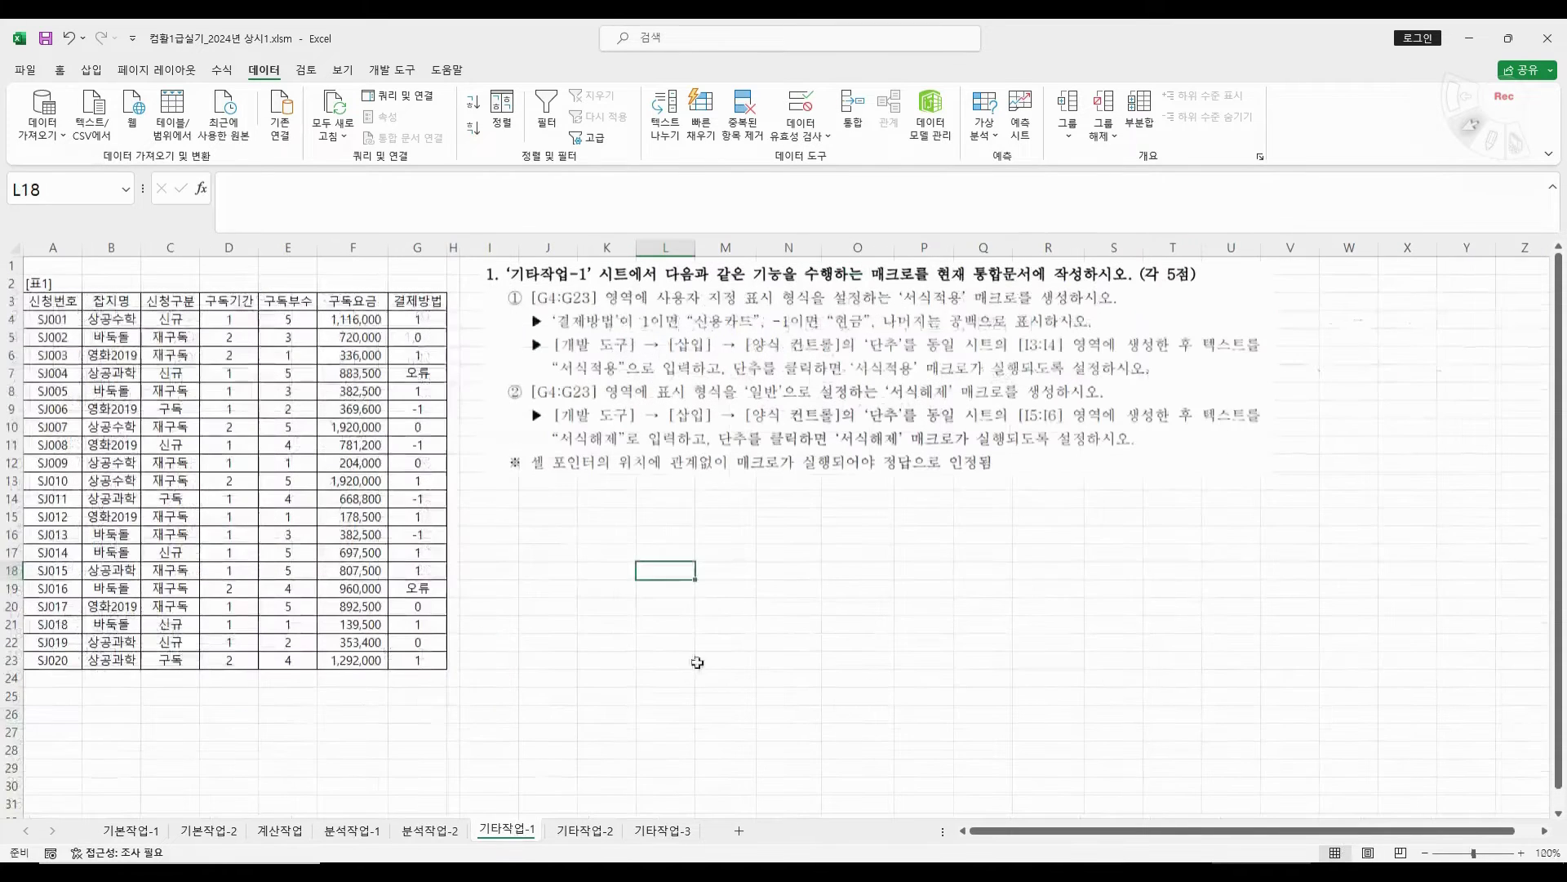
click(1519, 852)
click(1520, 852)
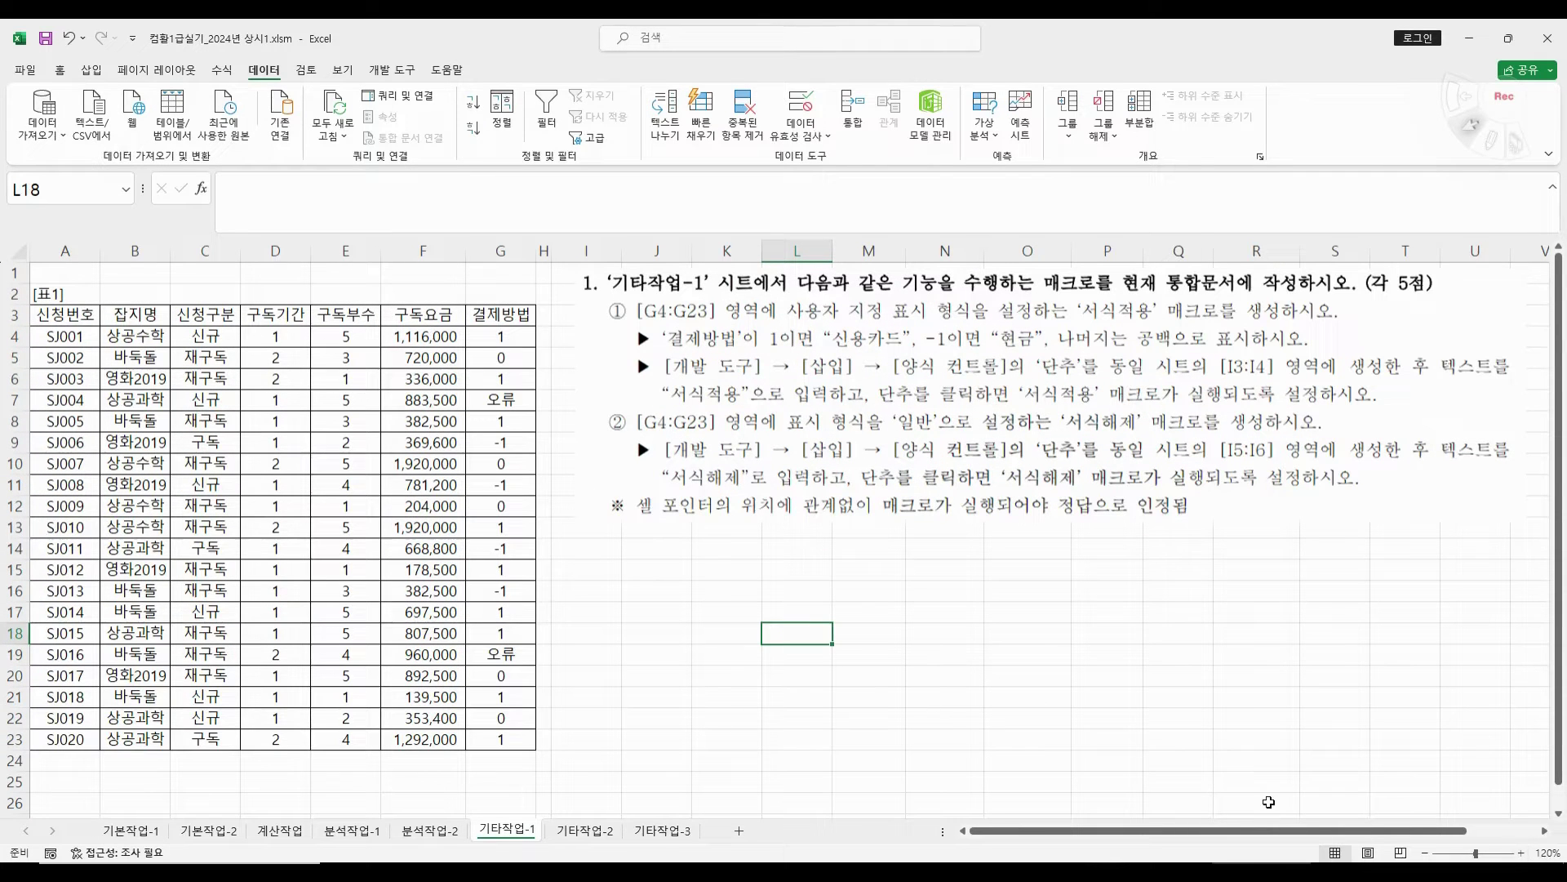
drag(1020, 445, 1012, 466)
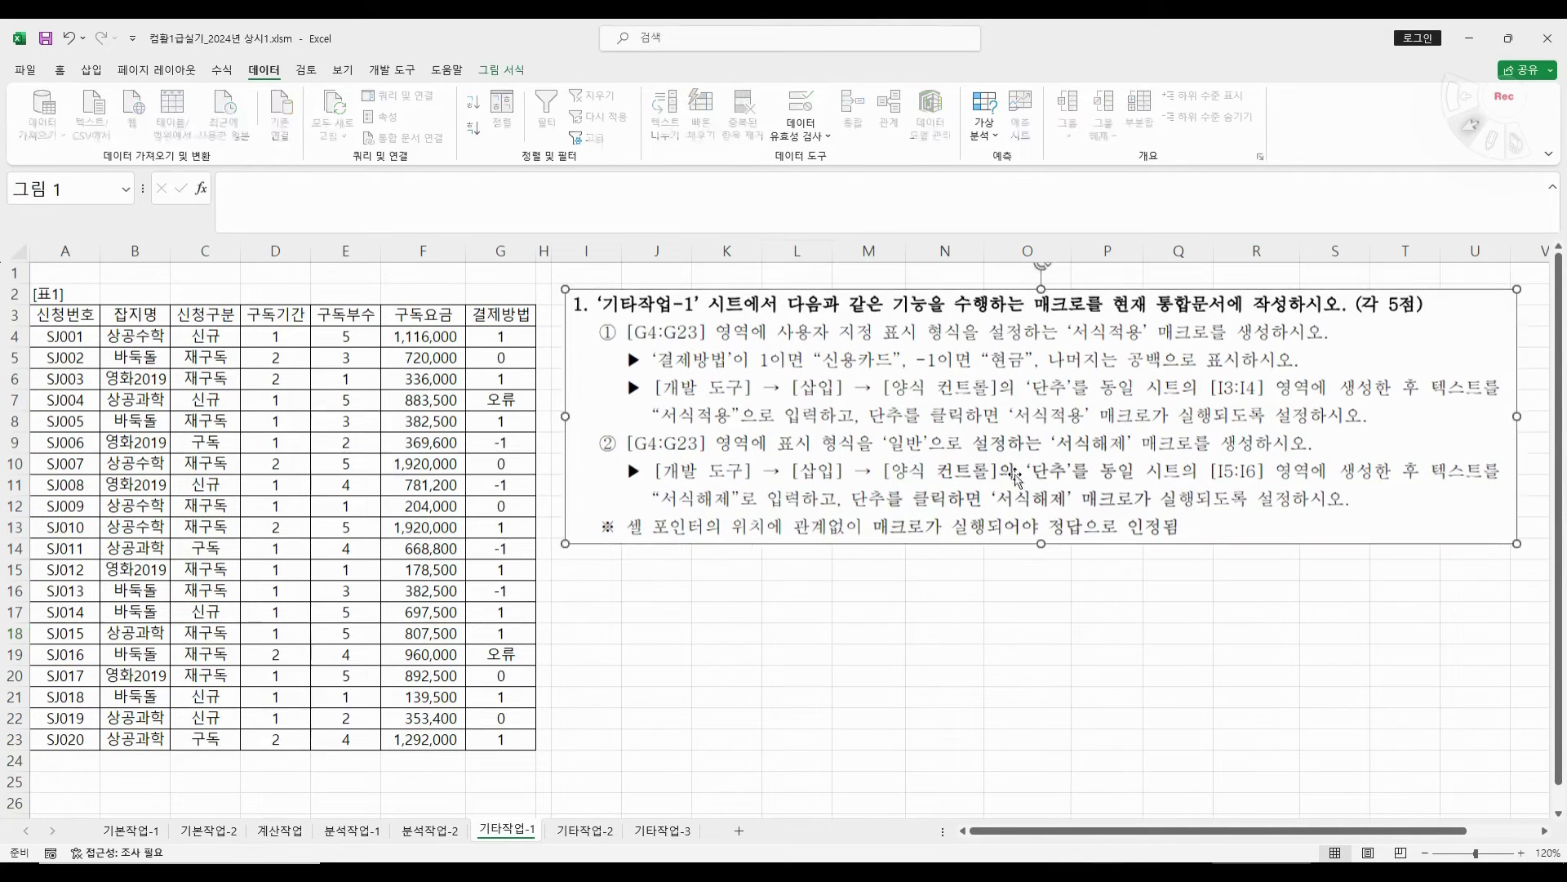
click(923, 645)
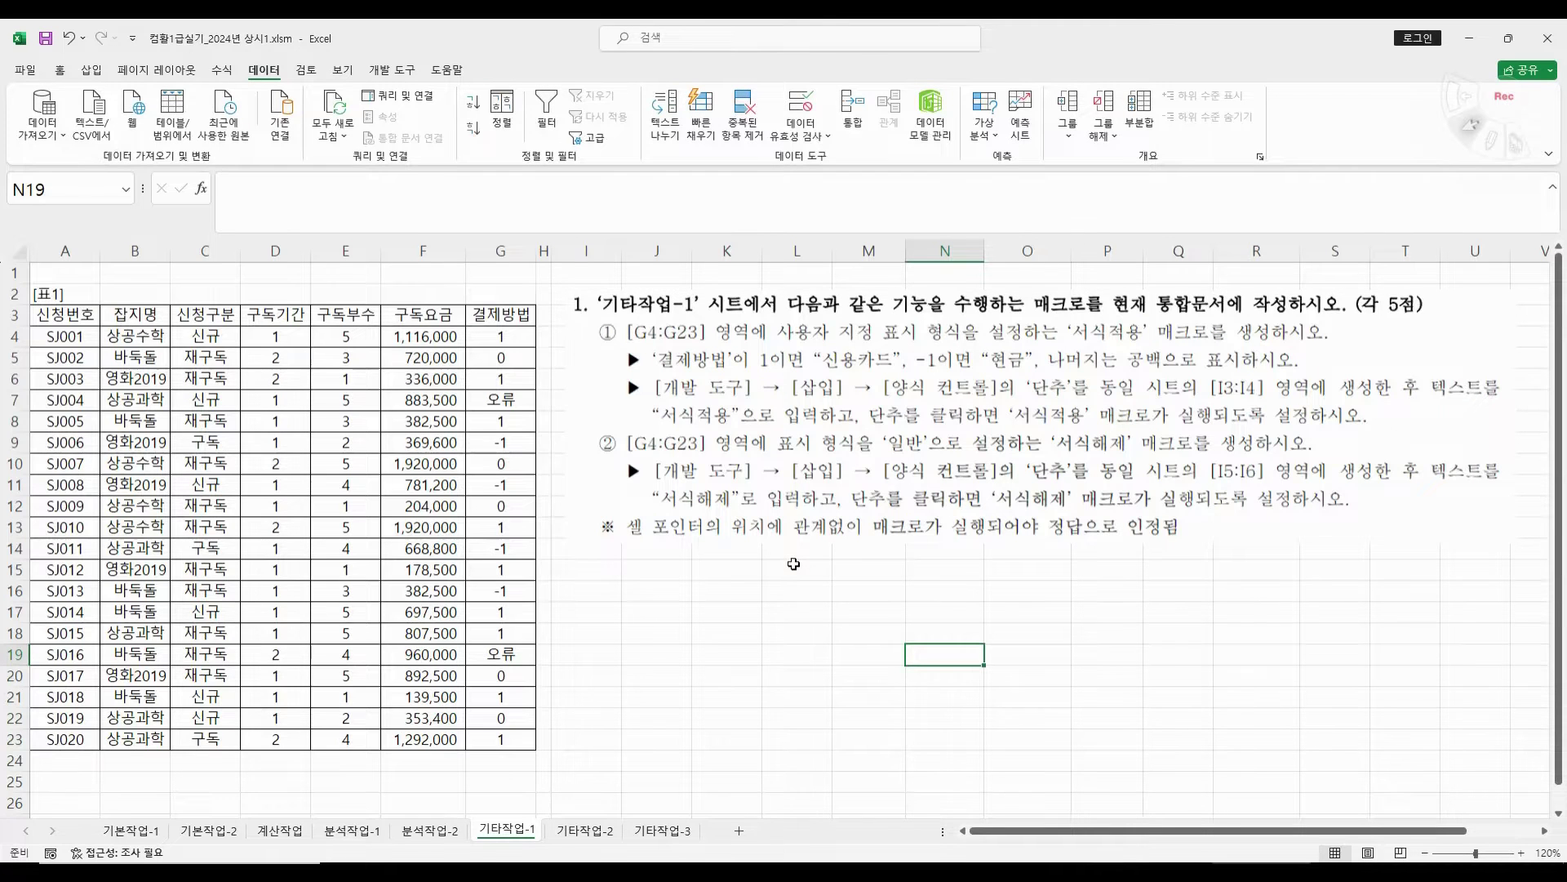
key(ctrl+2)
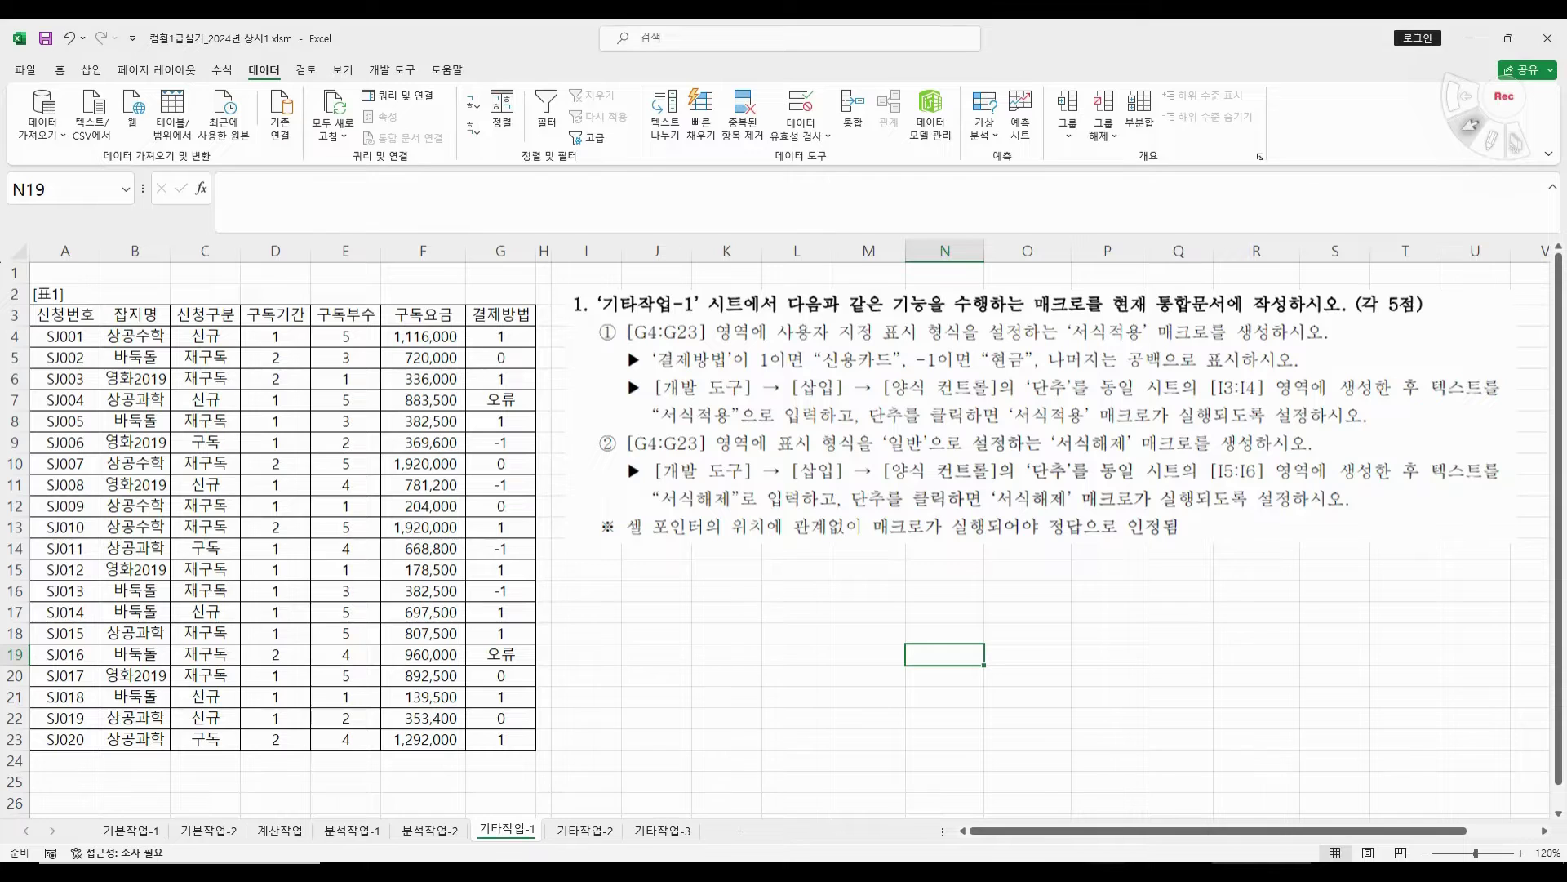
mouse_move(768, 346)
mouse_down()
mouse_move(965, 342)
mouse_move(778, 311)
mouse_move(780, 345)
mouse_up()
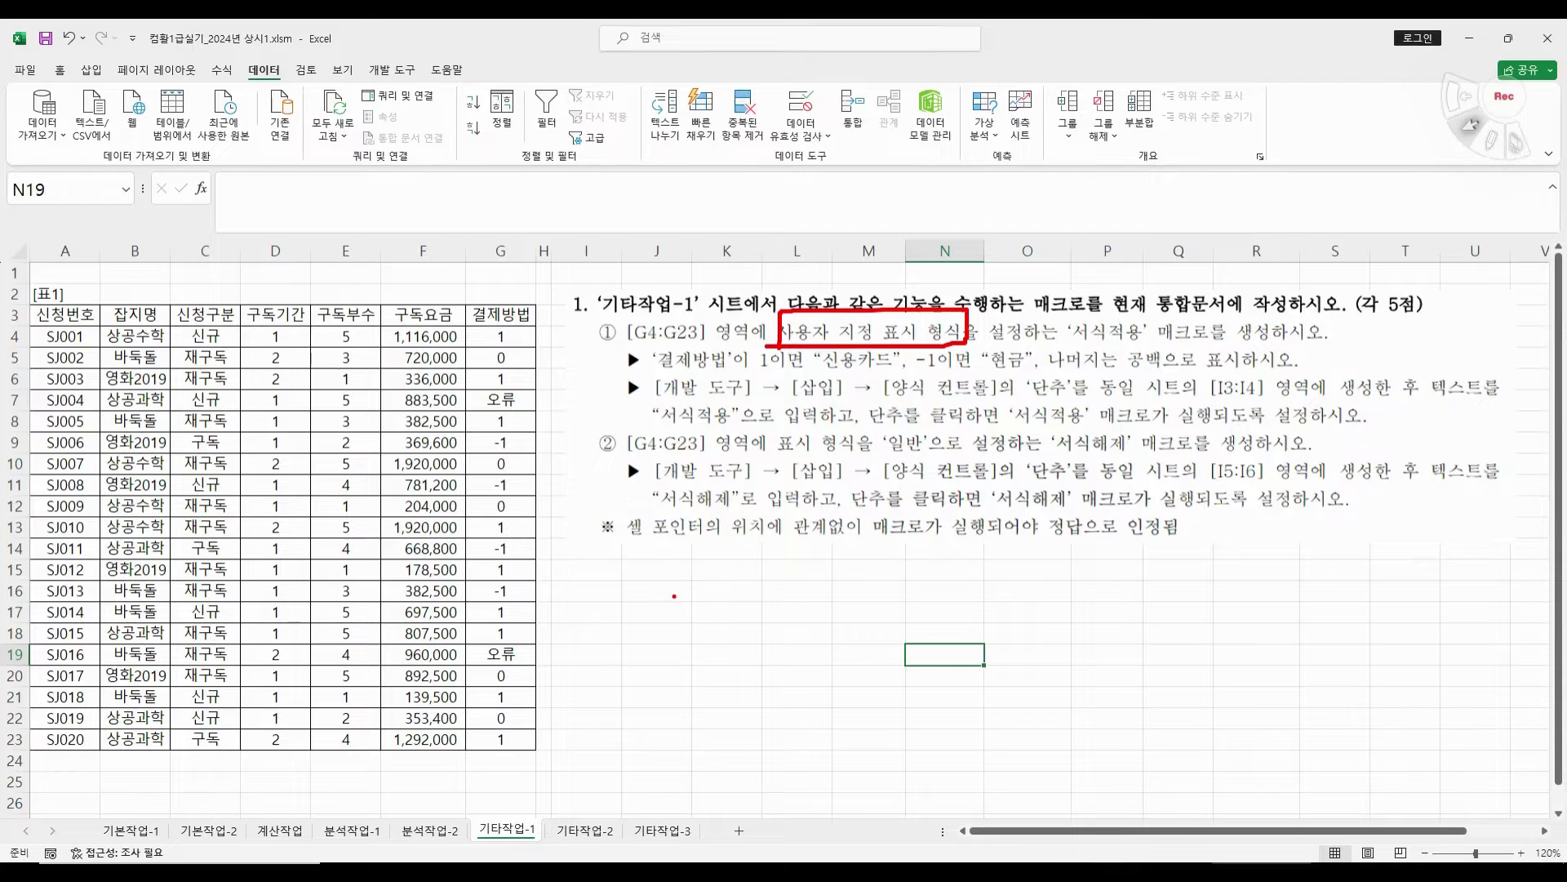
mouse_move(660, 588)
mouse_down()
mouse_move(681, 617)
mouse_move(710, 602)
mouse_move(692, 633)
mouse_move(704, 619)
mouse_up()
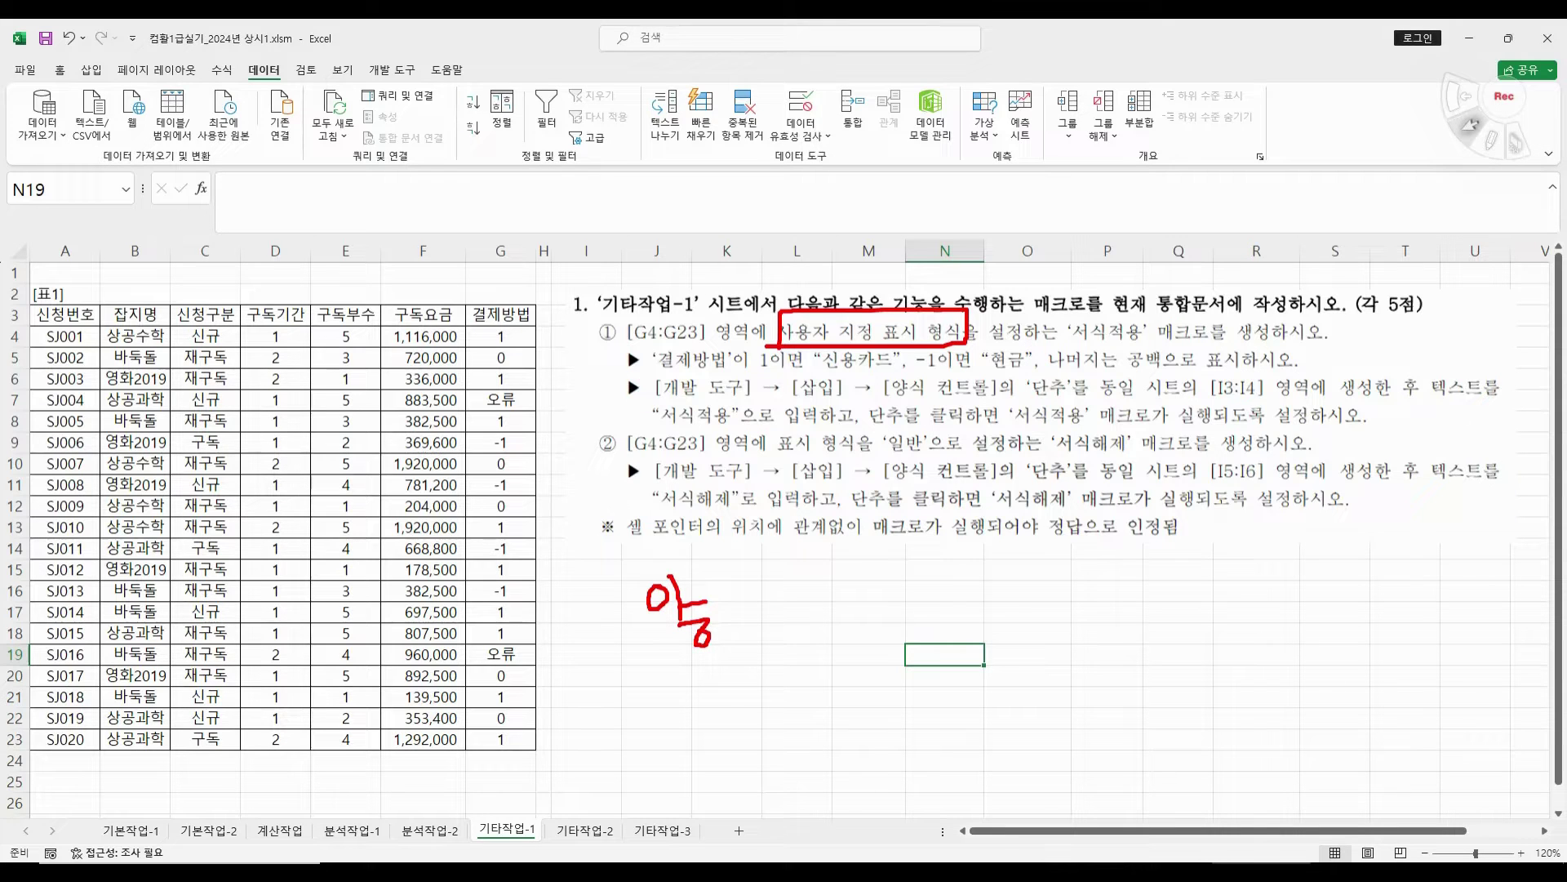
drag(776, 621, 771, 644)
mouse_move(850, 588)
mouse_down()
mouse_move(898, 615)
mouse_move(855, 647)
mouse_move(897, 644)
mouse_up()
drag(849, 645, 951, 635)
mouse_move(1033, 584)
mouse_down()
mouse_move(1021, 620)
mouse_move(1047, 591)
mouse_move(1106, 633)
mouse_up()
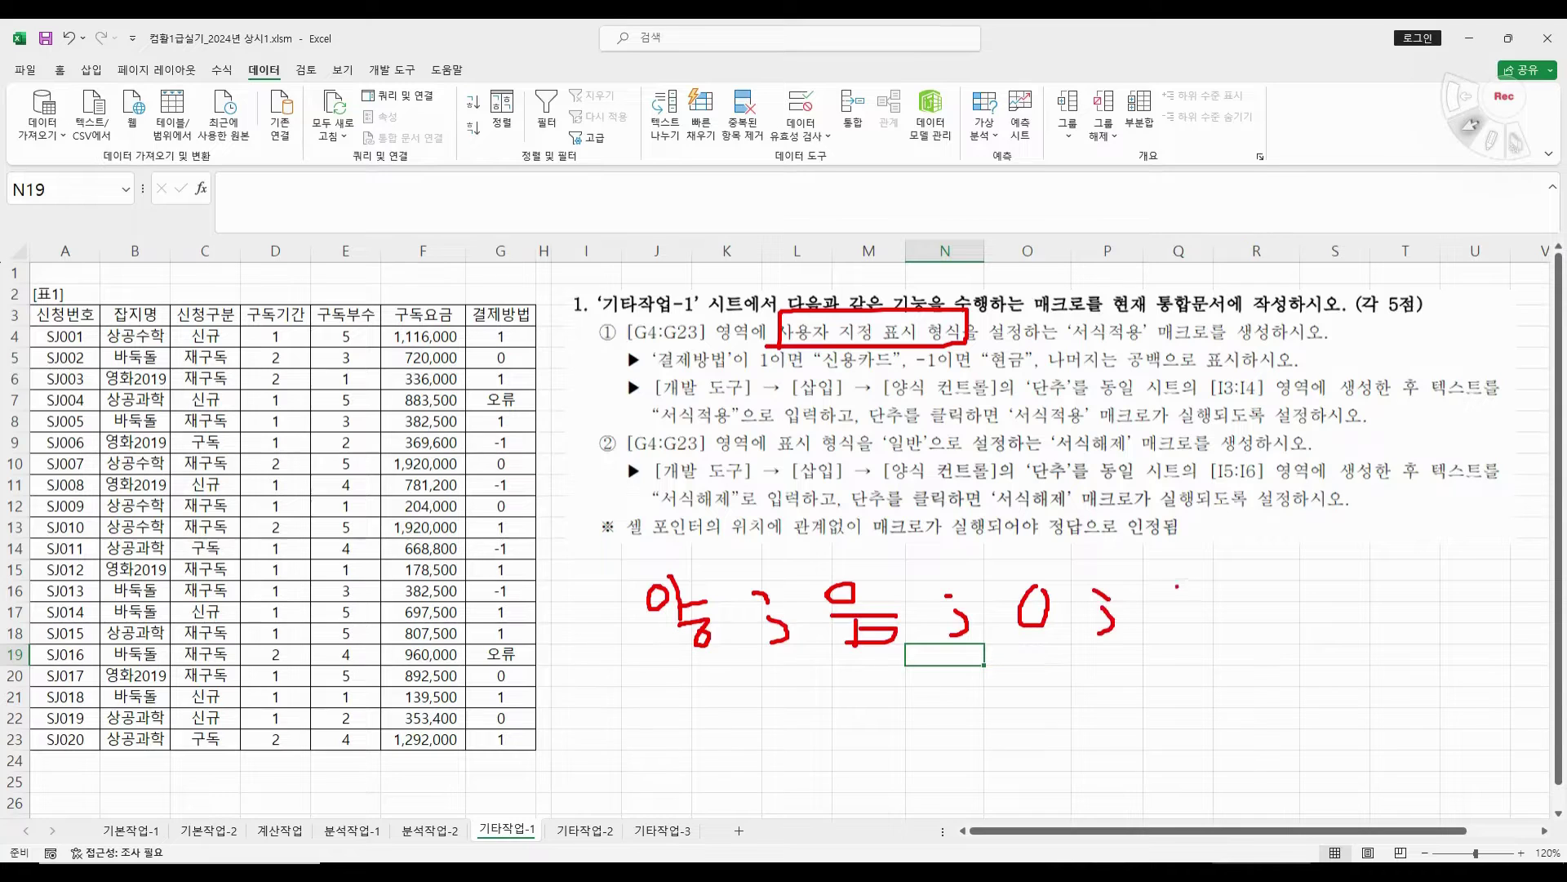
mouse_move(1176, 586)
mouse_down()
mouse_move(1196, 614)
mouse_move(1206, 585)
mouse_move(1177, 584)
mouse_move(1238, 651)
mouse_up()
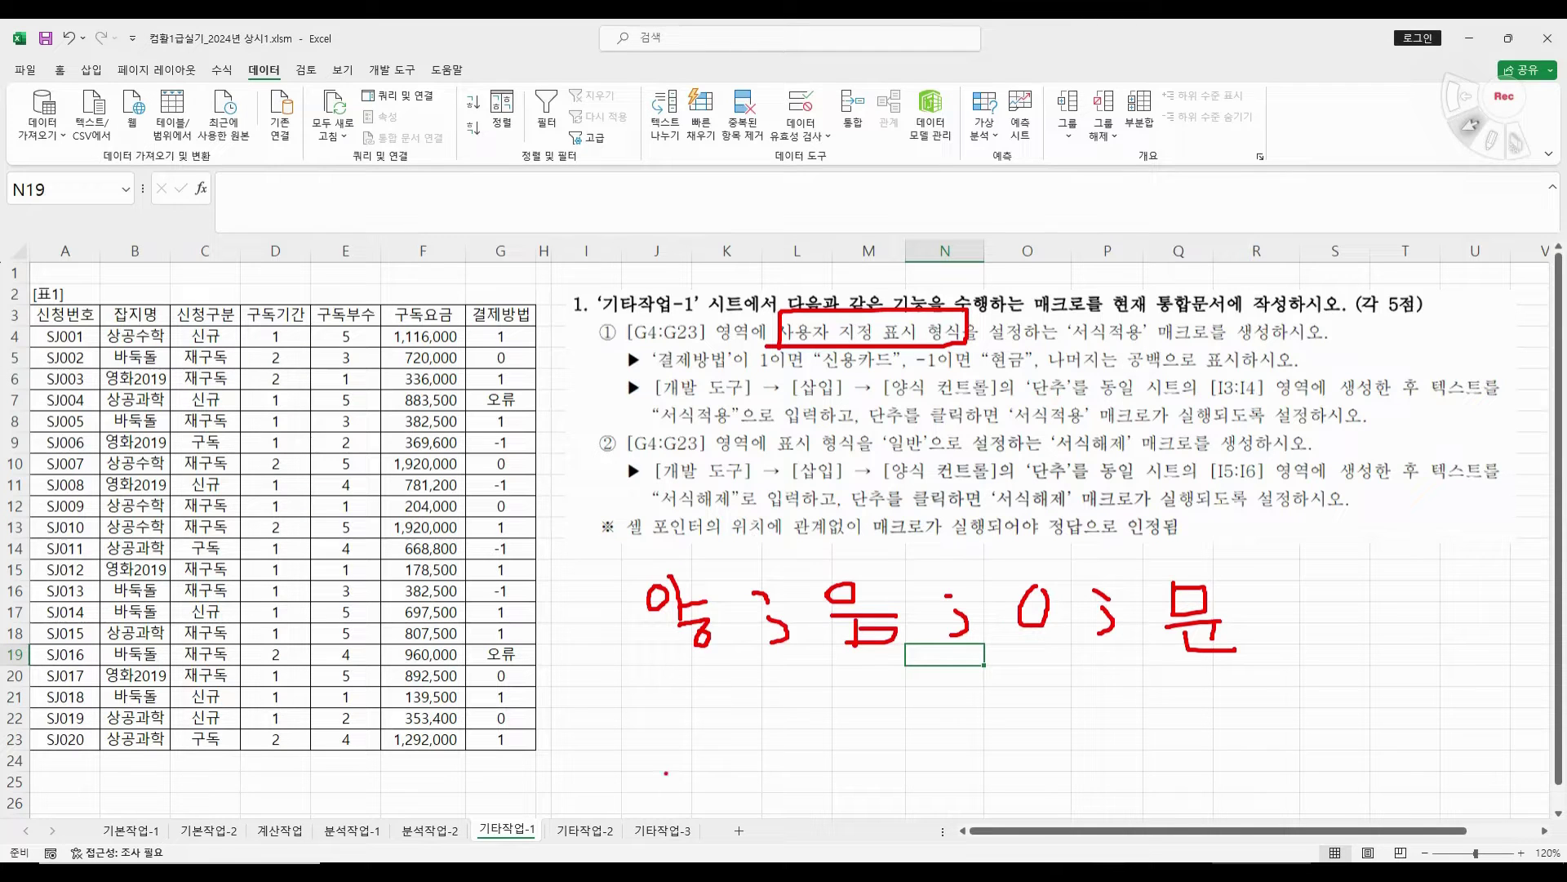
mouse_move(664, 719)
mouse_down()
mouse_move(622, 723)
mouse_move(645, 787)
mouse_up()
mouse_move(780, 711)
mouse_down()
mouse_move(817, 747)
mouse_move(744, 791)
mouse_up()
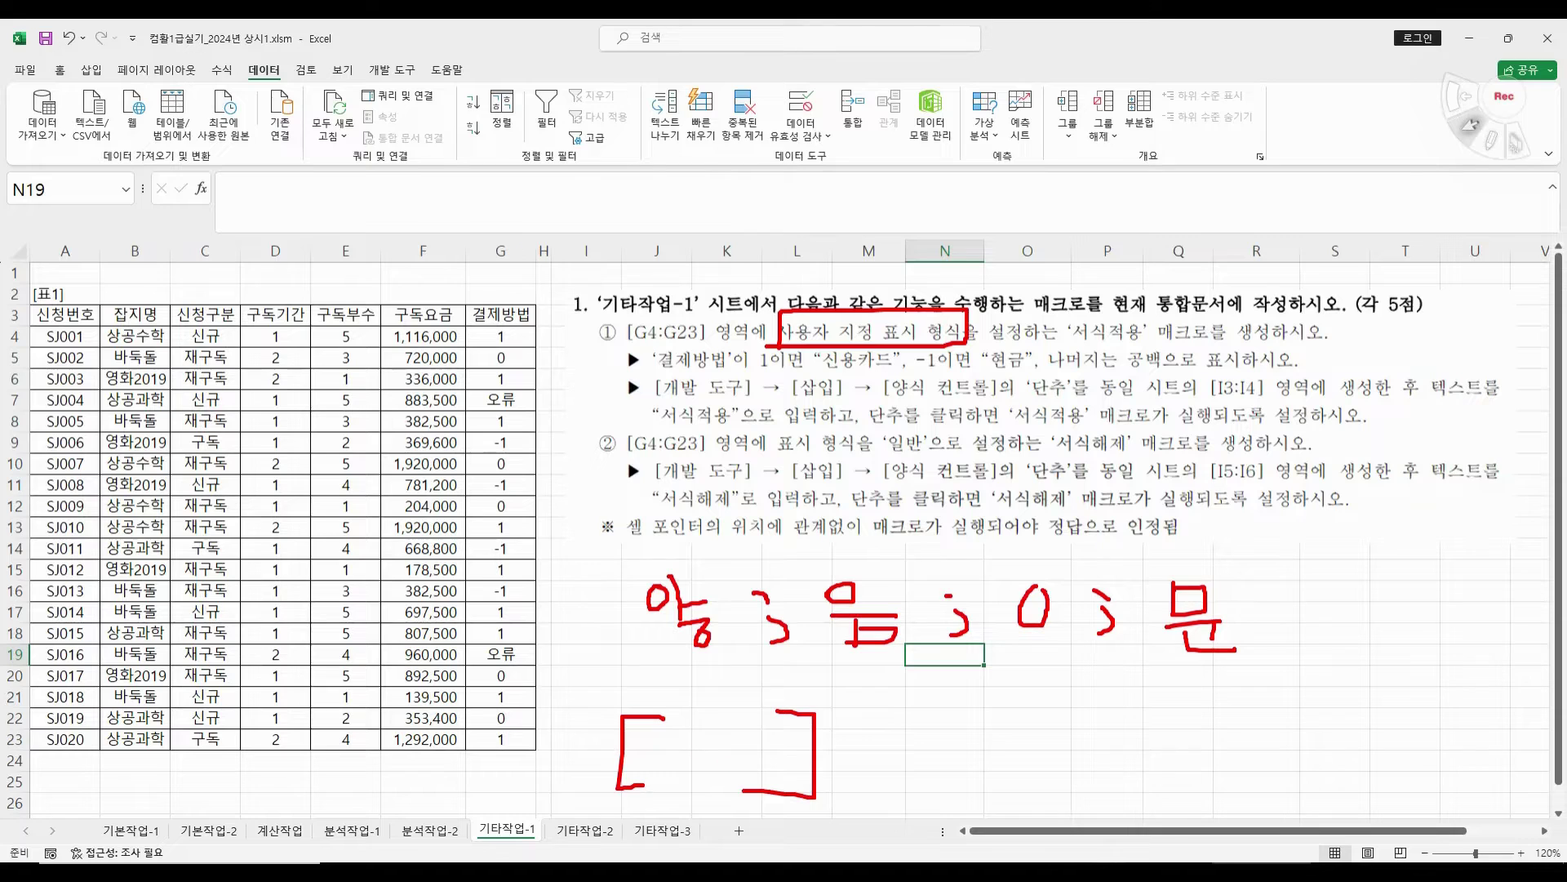
drag(671, 728, 719, 749)
mouse_move(692, 753)
mouse_down()
mouse_move(690, 767)
mouse_move(719, 768)
mouse_move(729, 734)
mouse_up()
mouse_move(727, 731)
mouse_down()
mouse_move(738, 755)
mouse_move(753, 739)
mouse_up()
mouse_move(754, 731)
mouse_down()
mouse_move(759, 765)
mouse_move(780, 767)
mouse_up()
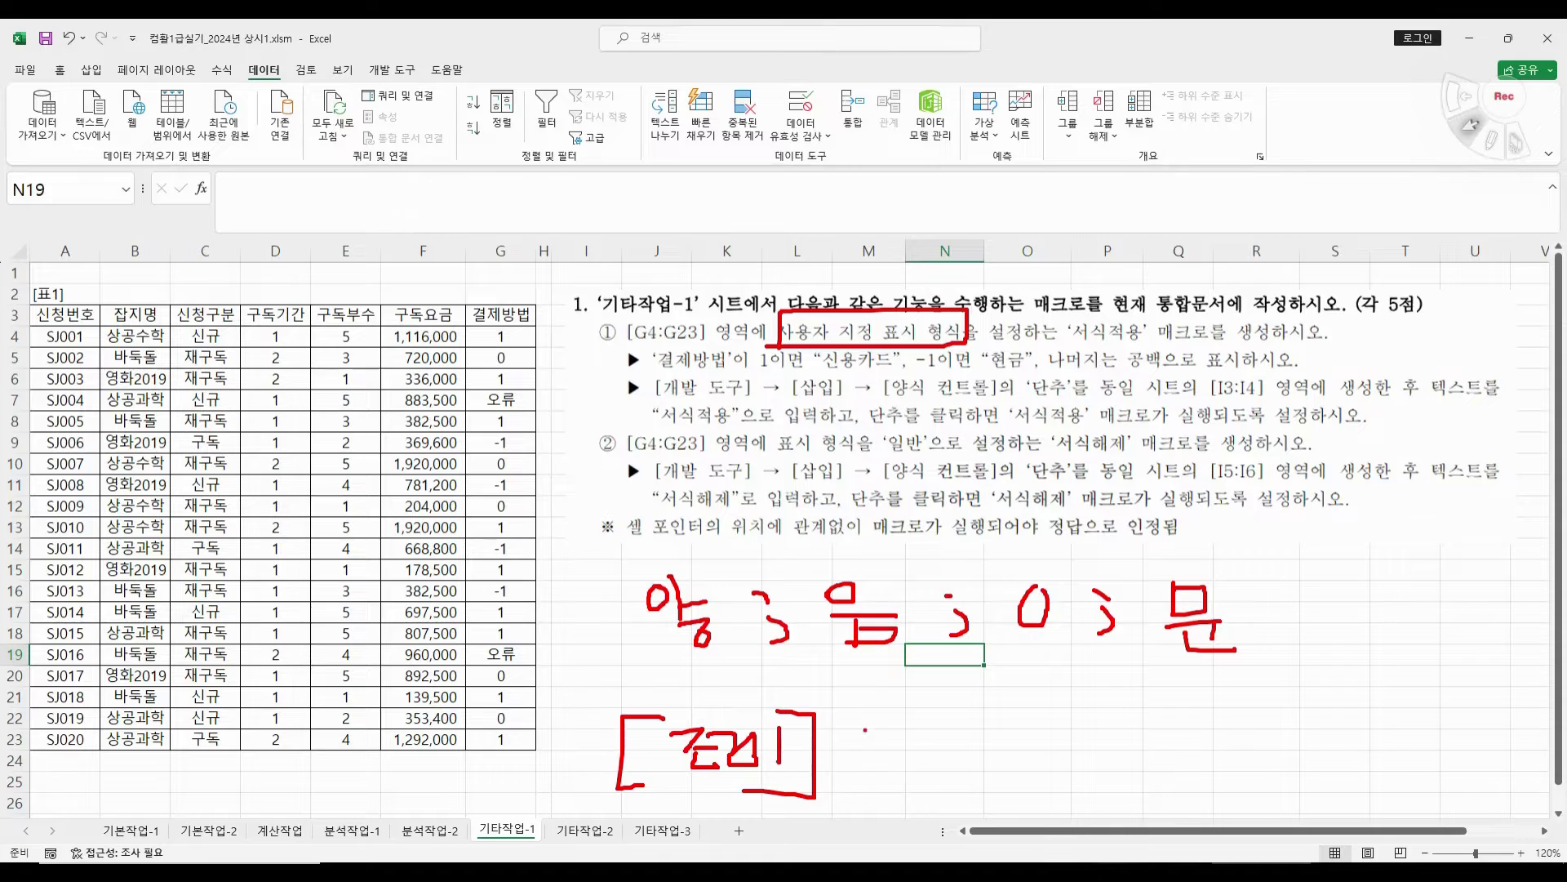
mouse_move(866, 722)
mouse_down()
mouse_move(847, 761)
mouse_move(881, 760)
mouse_move(898, 737)
mouse_up()
mouse_move(900, 718)
mouse_down()
mouse_move(901, 765)
mouse_move(952, 744)
mouse_up()
drag(955, 704, 972, 770)
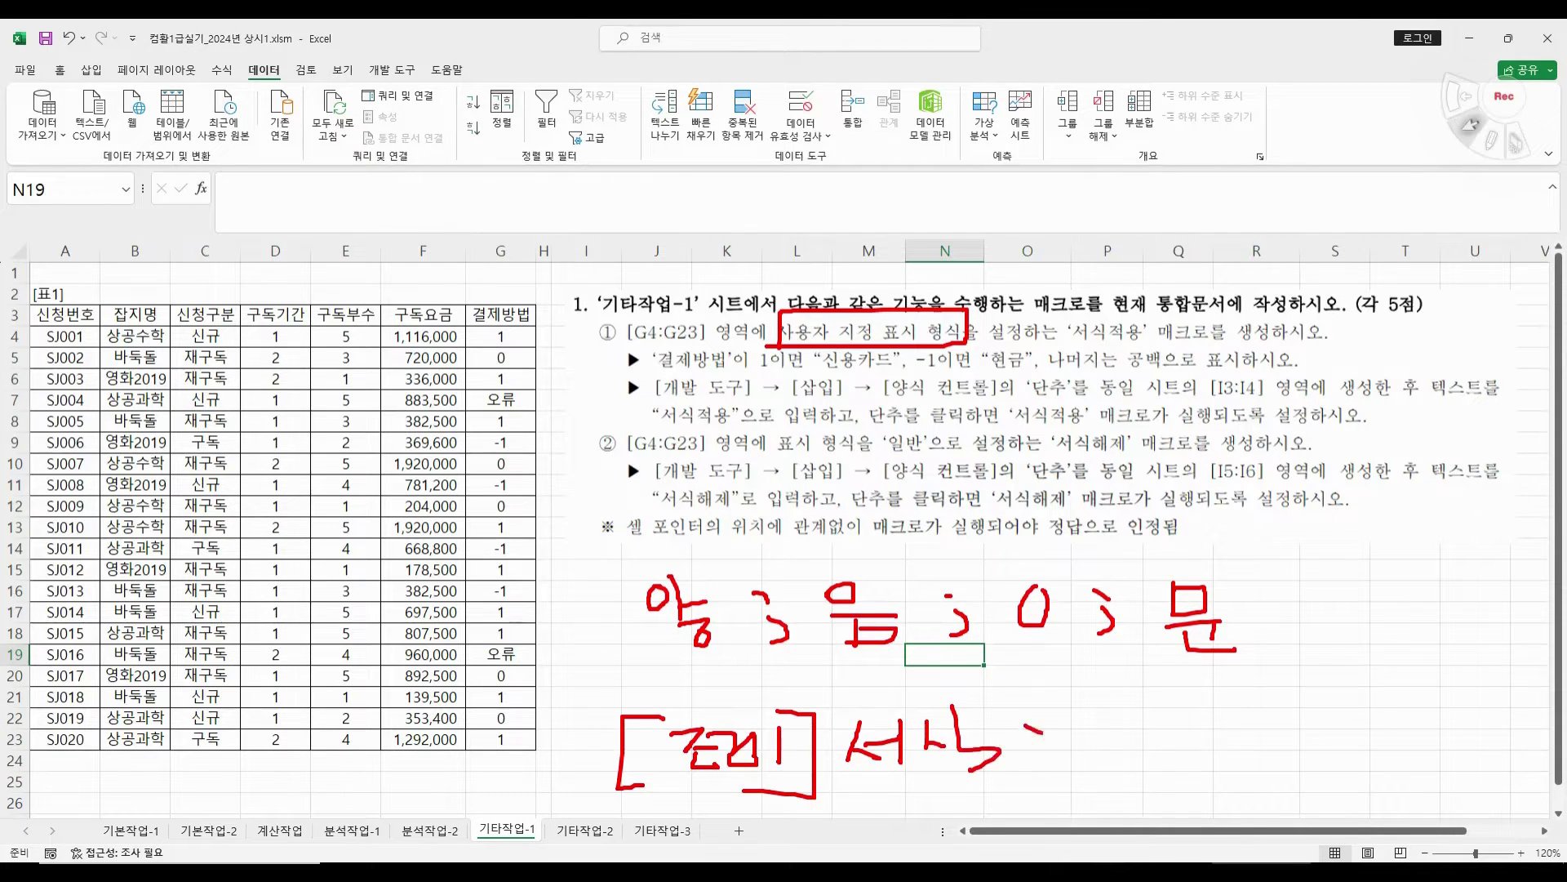
drag(1040, 731, 1059, 765)
mouse_move(1124, 709)
mouse_down()
mouse_move(1070, 709)
mouse_move(1072, 767)
mouse_up()
mouse_move(1125, 709)
mouse_down()
mouse_move(1174, 758)
mouse_move(1190, 709)
mouse_move(1191, 734)
mouse_up()
mouse_move(1198, 723)
mouse_down()
mouse_move(1212, 712)
mouse_move(1232, 751)
mouse_up()
mouse_move(1235, 709)
mouse_down()
mouse_move(1261, 711)
mouse_move(1280, 741)
mouse_move(1297, 695)
mouse_move(1277, 767)
mouse_up()
mouse_move(1339, 695)
mouse_down()
mouse_move(1314, 745)
mouse_move(1345, 752)
mouse_move(1348, 723)
mouse_up()
mouse_move(1352, 702)
mouse_down()
mouse_move(1355, 748)
mouse_move(1433, 754)
mouse_up()
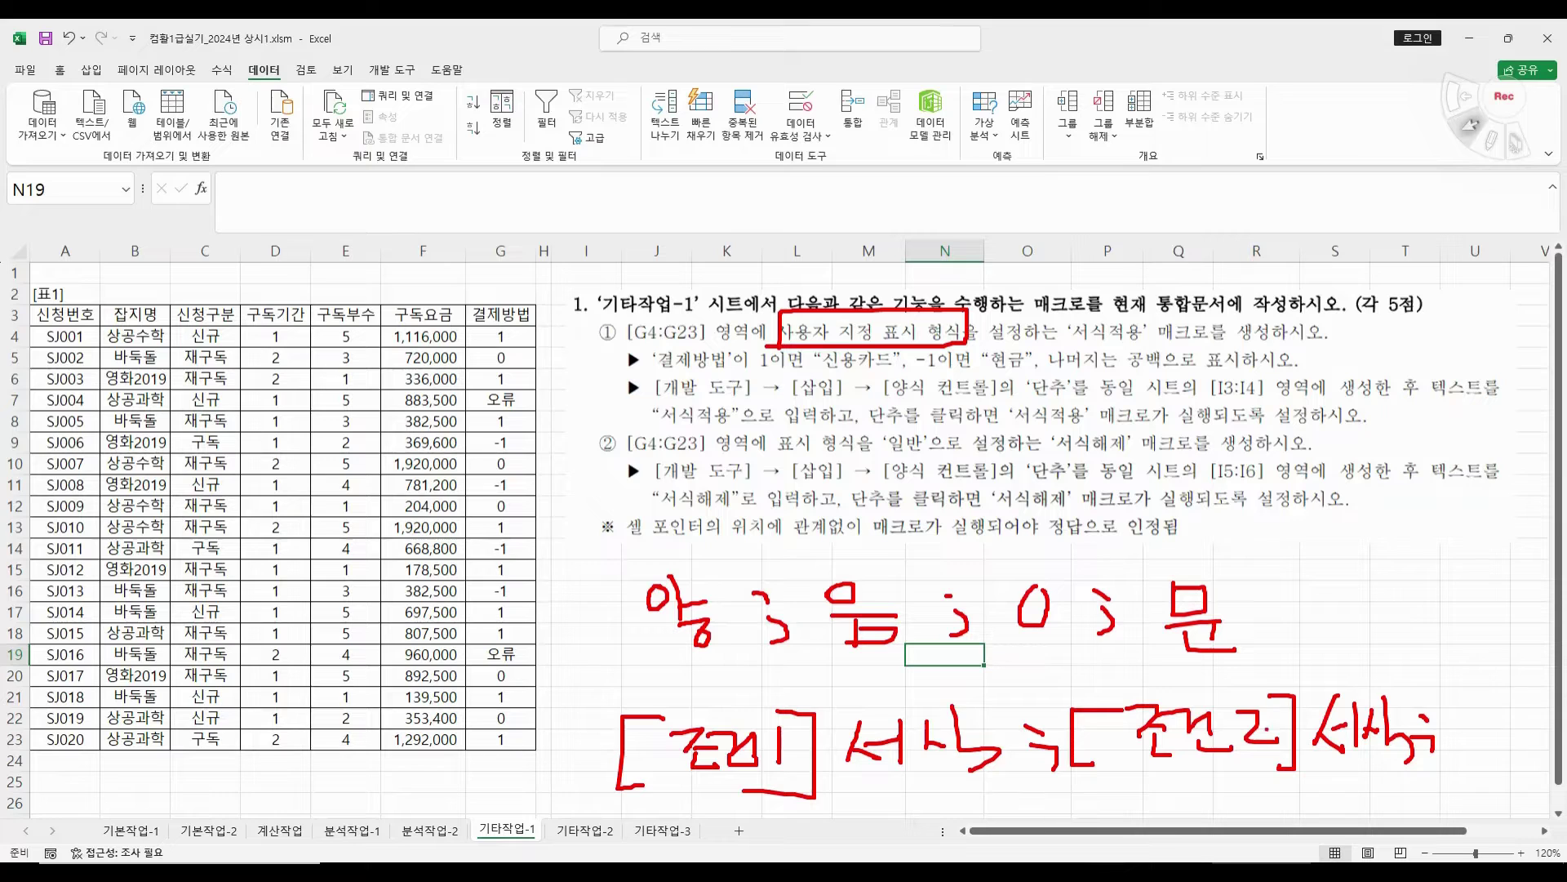
mouse_move(1467, 707)
mouse_down()
mouse_move(1458, 735)
mouse_move(1482, 739)
mouse_up()
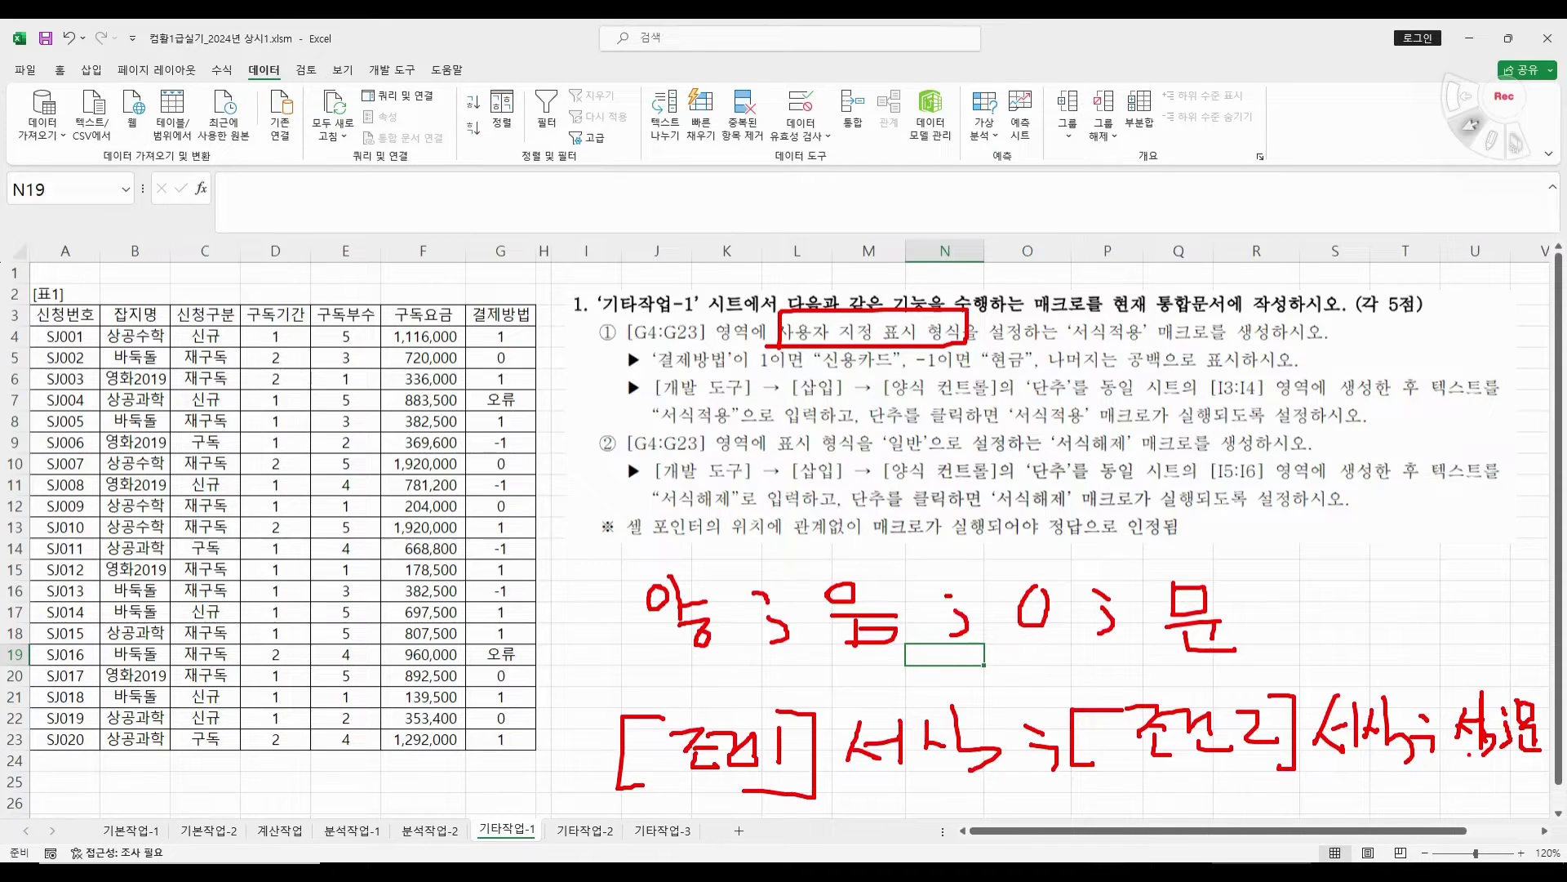
drag(1464, 754, 1500, 758)
mouse_move(1445, 609)
mouse_down()
mouse_move(1394, 651)
mouse_move(1443, 657)
mouse_up()
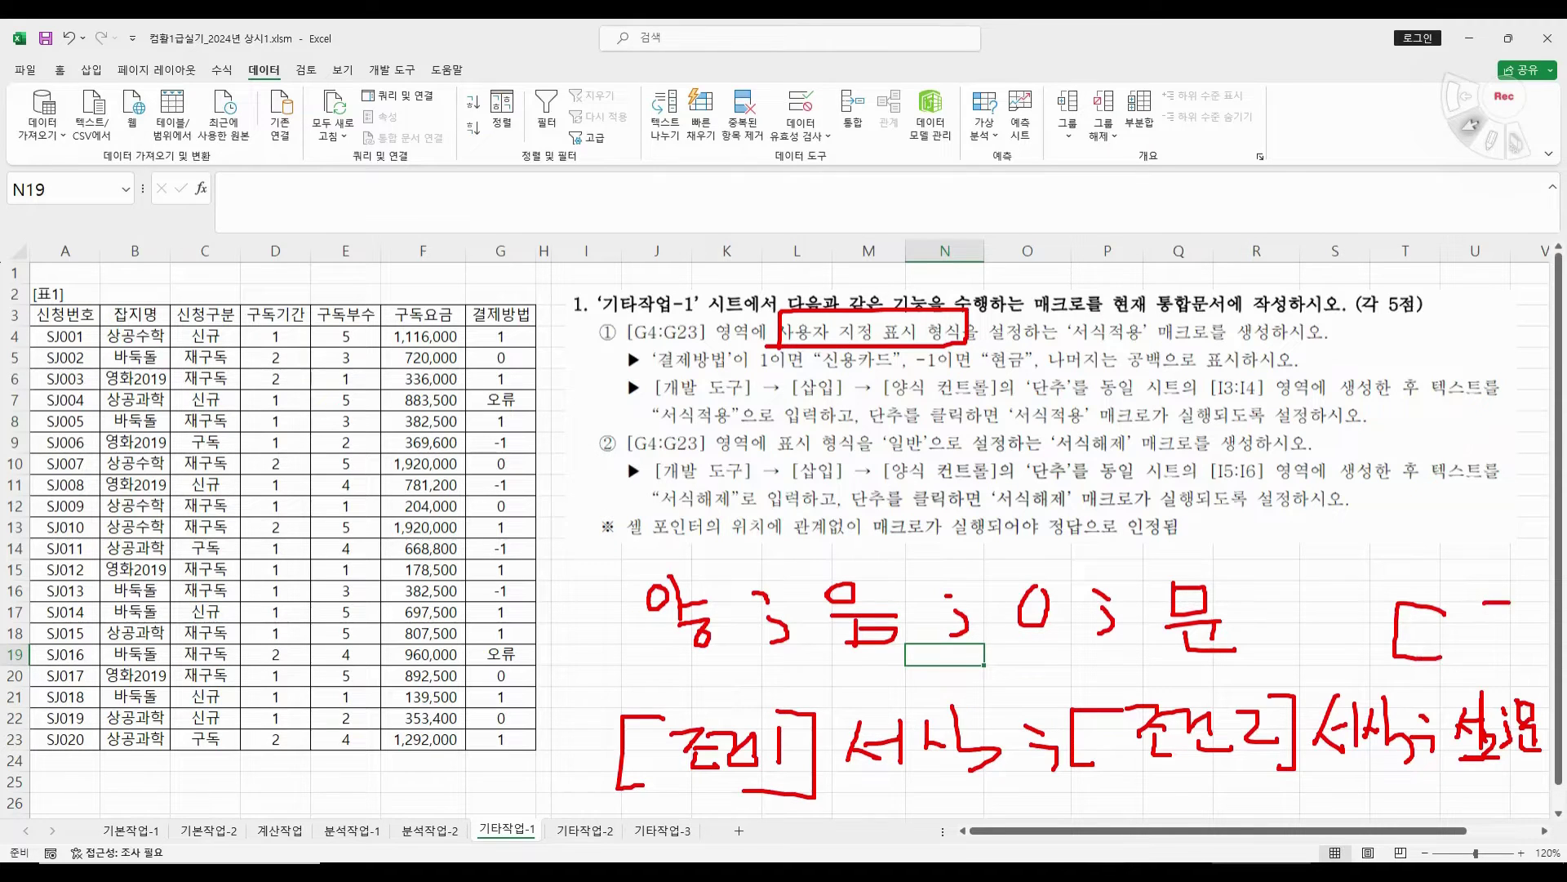
drag(1510, 602, 1476, 664)
key(Escape)
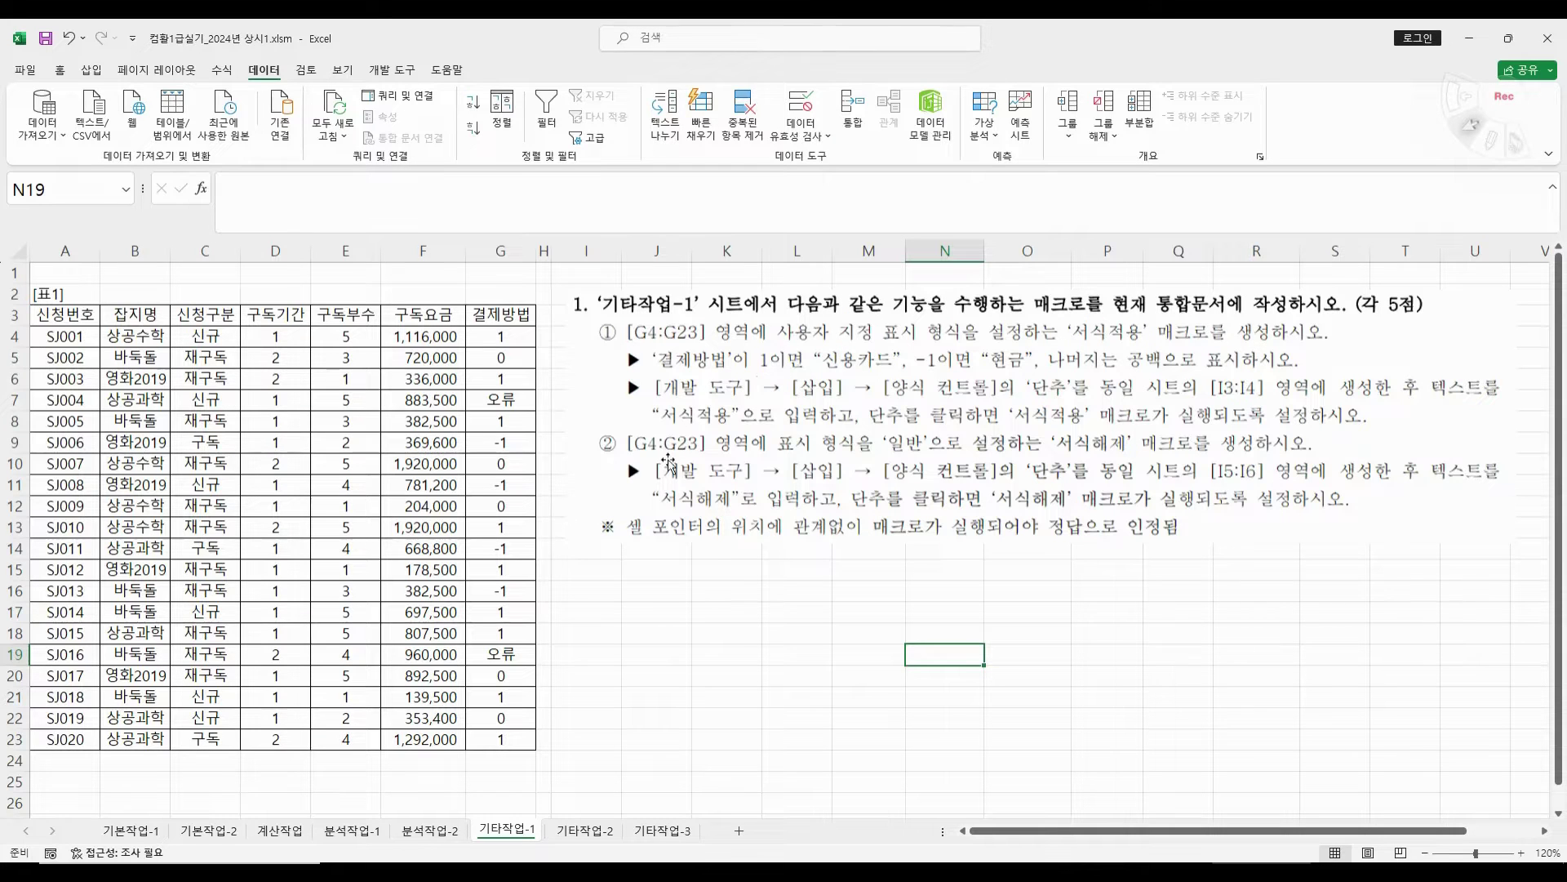
click(79, 273)
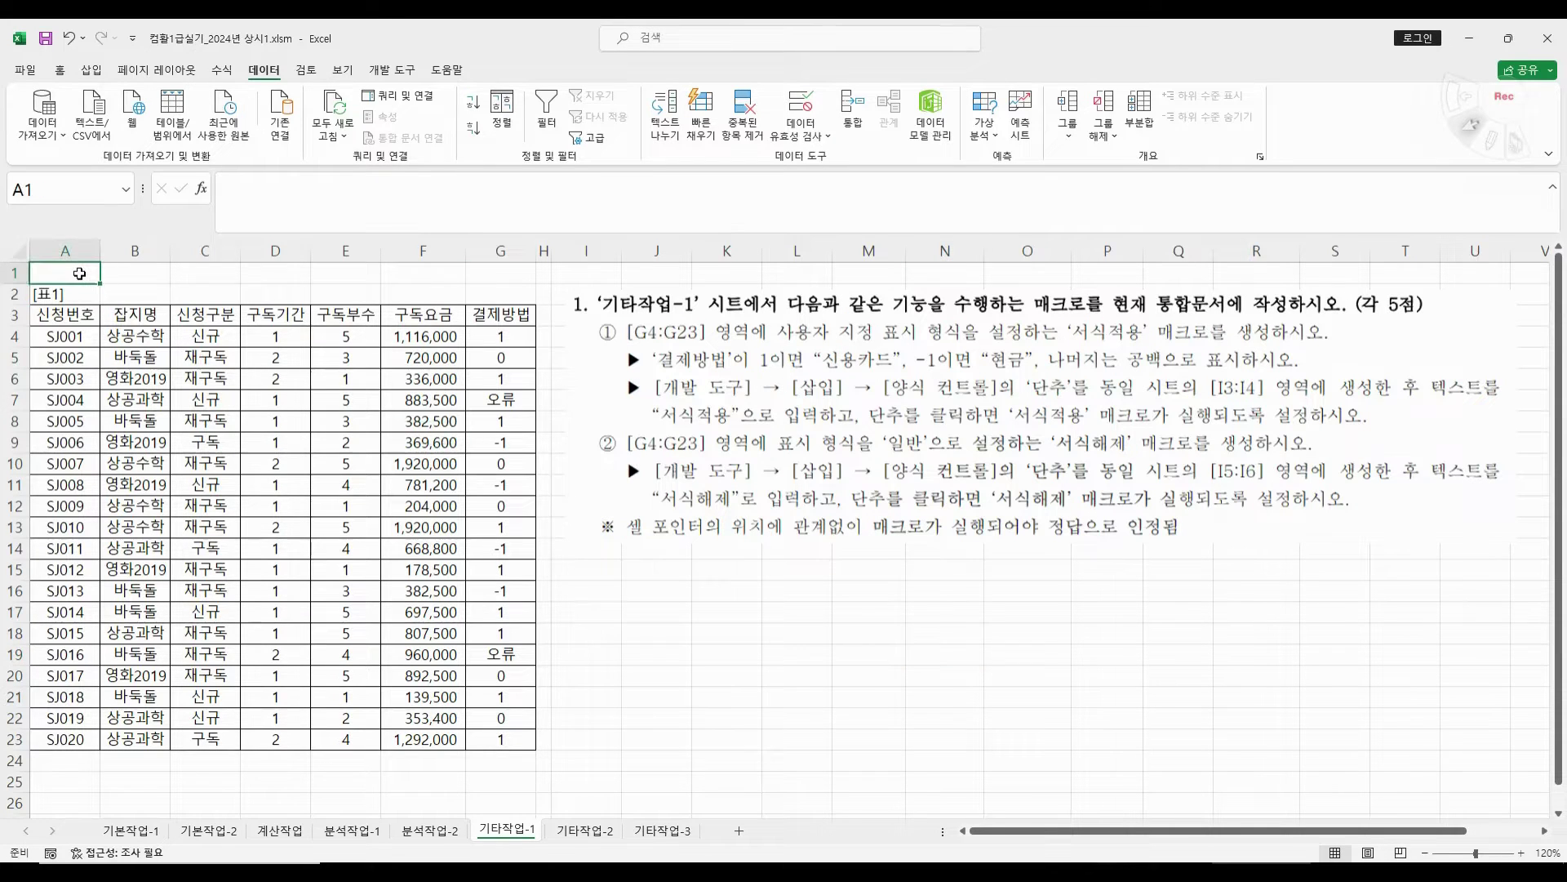
click(676, 614)
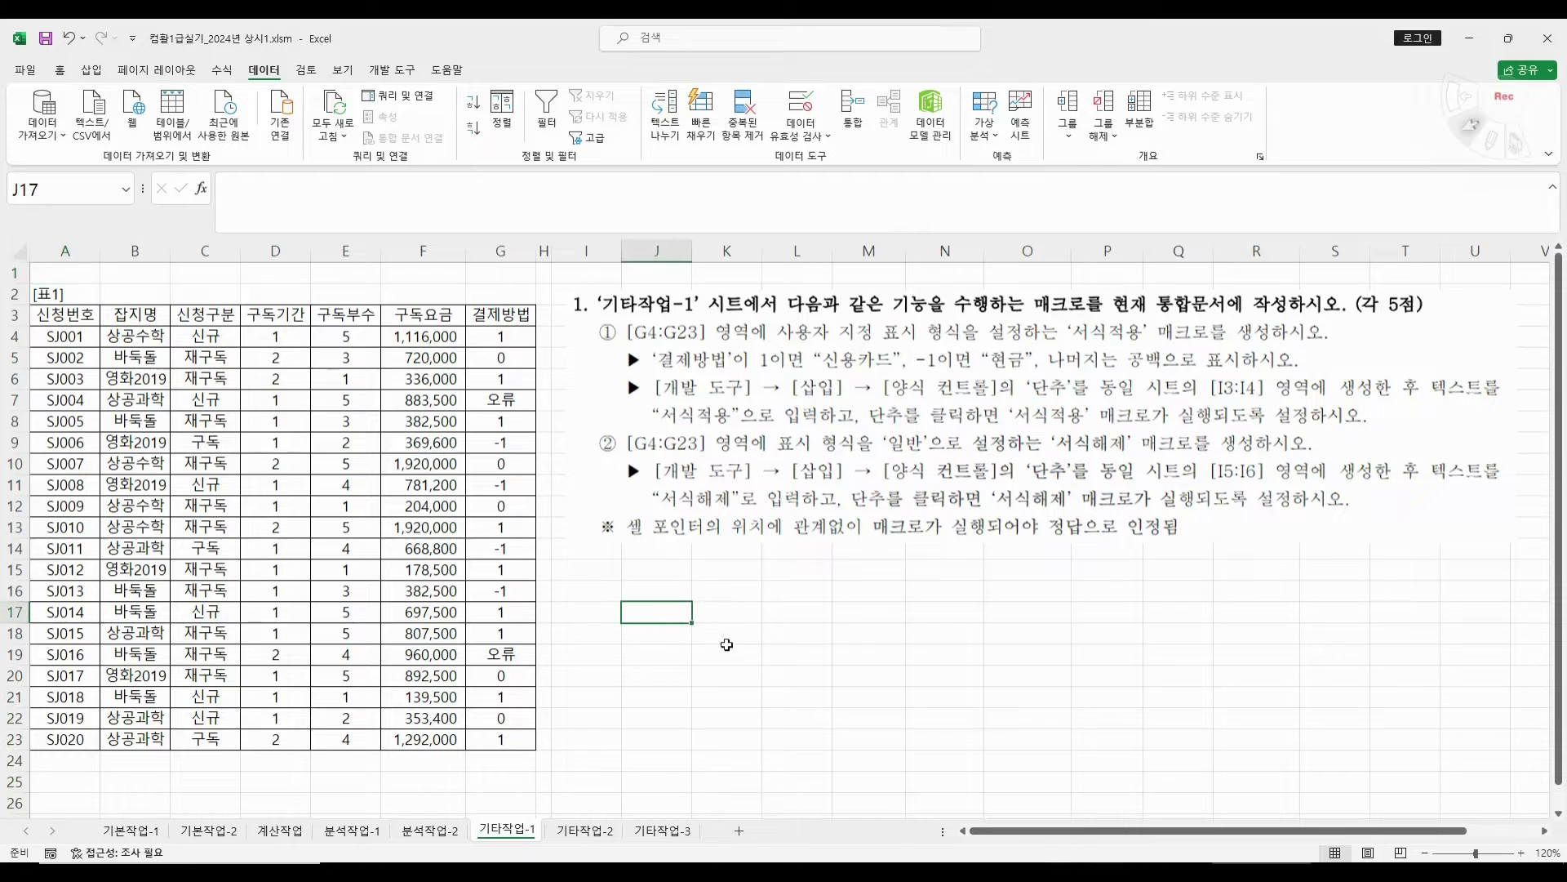
click(274, 514)
click(765, 626)
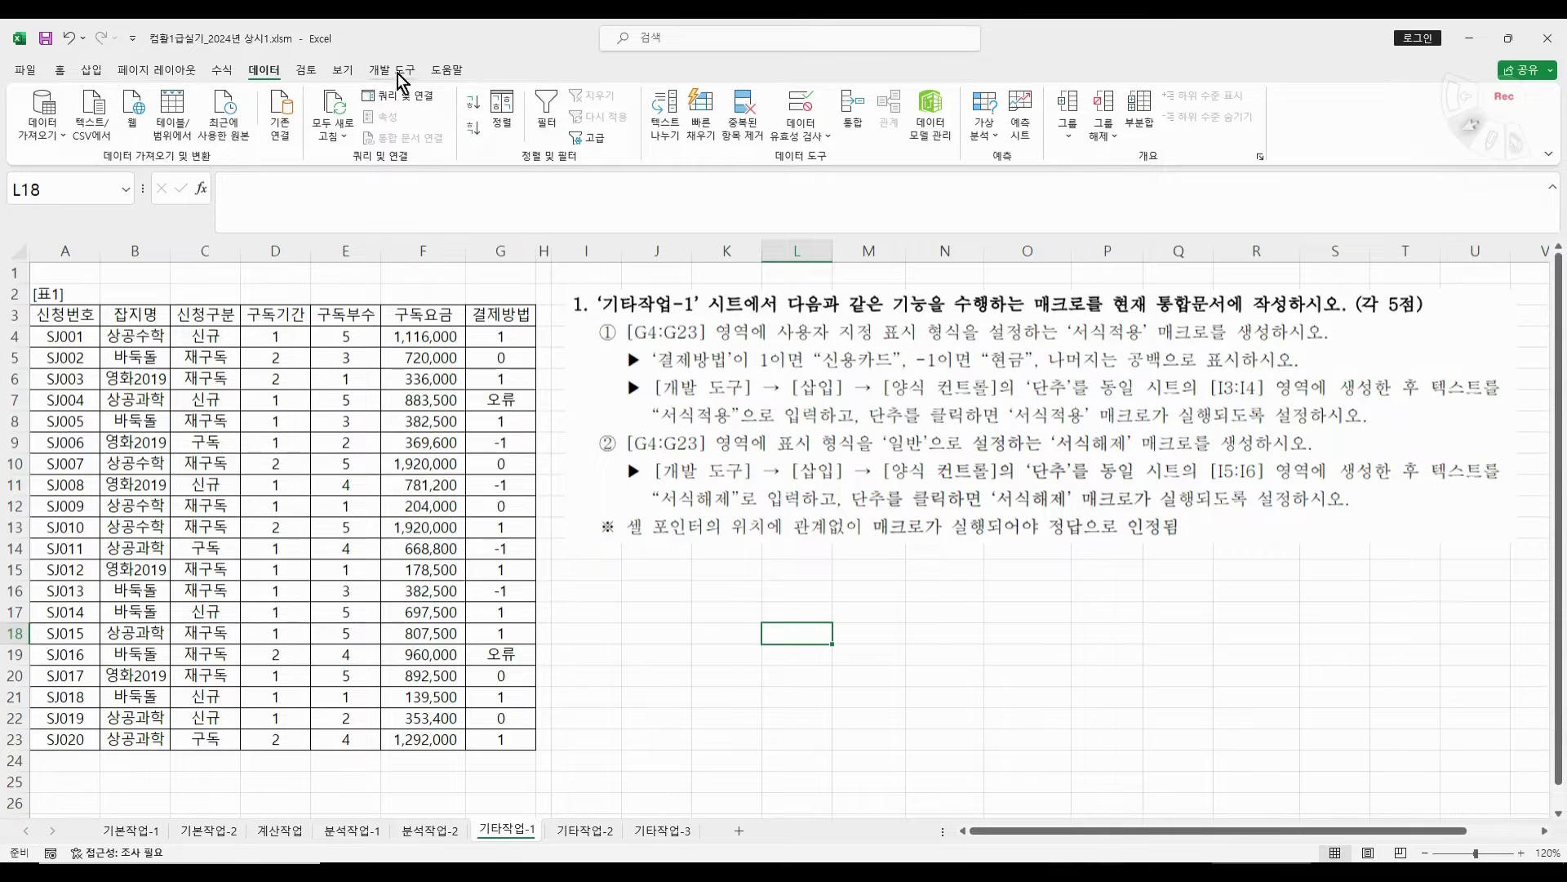
- Check in the Excel options that 개발 도구 is enabled in the ribbon customization, and close the options
click(30, 71)
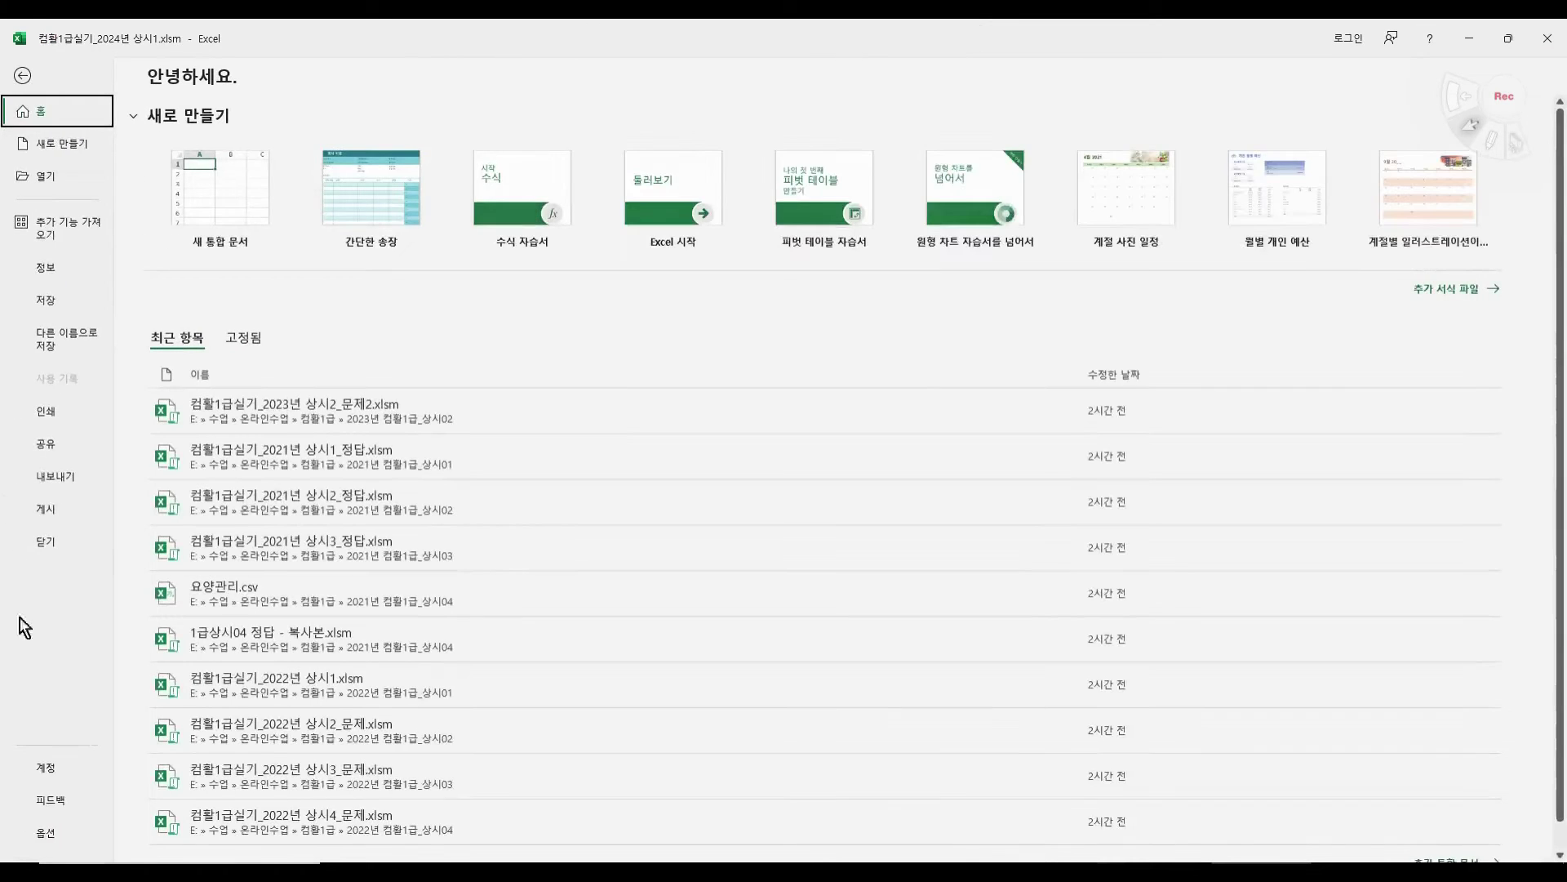
click(45, 834)
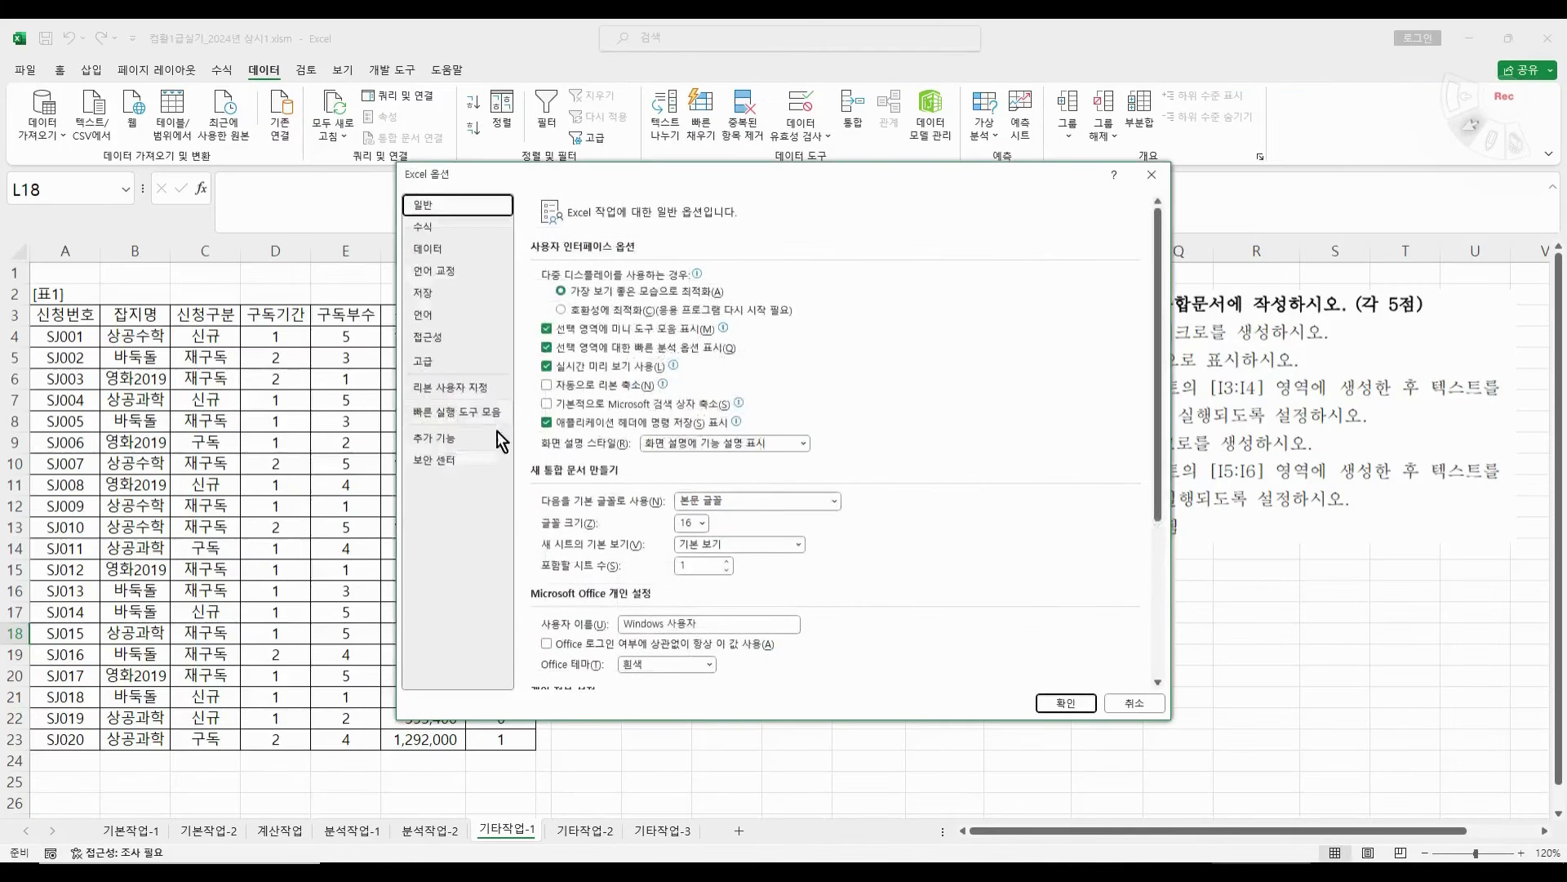
click(460, 385)
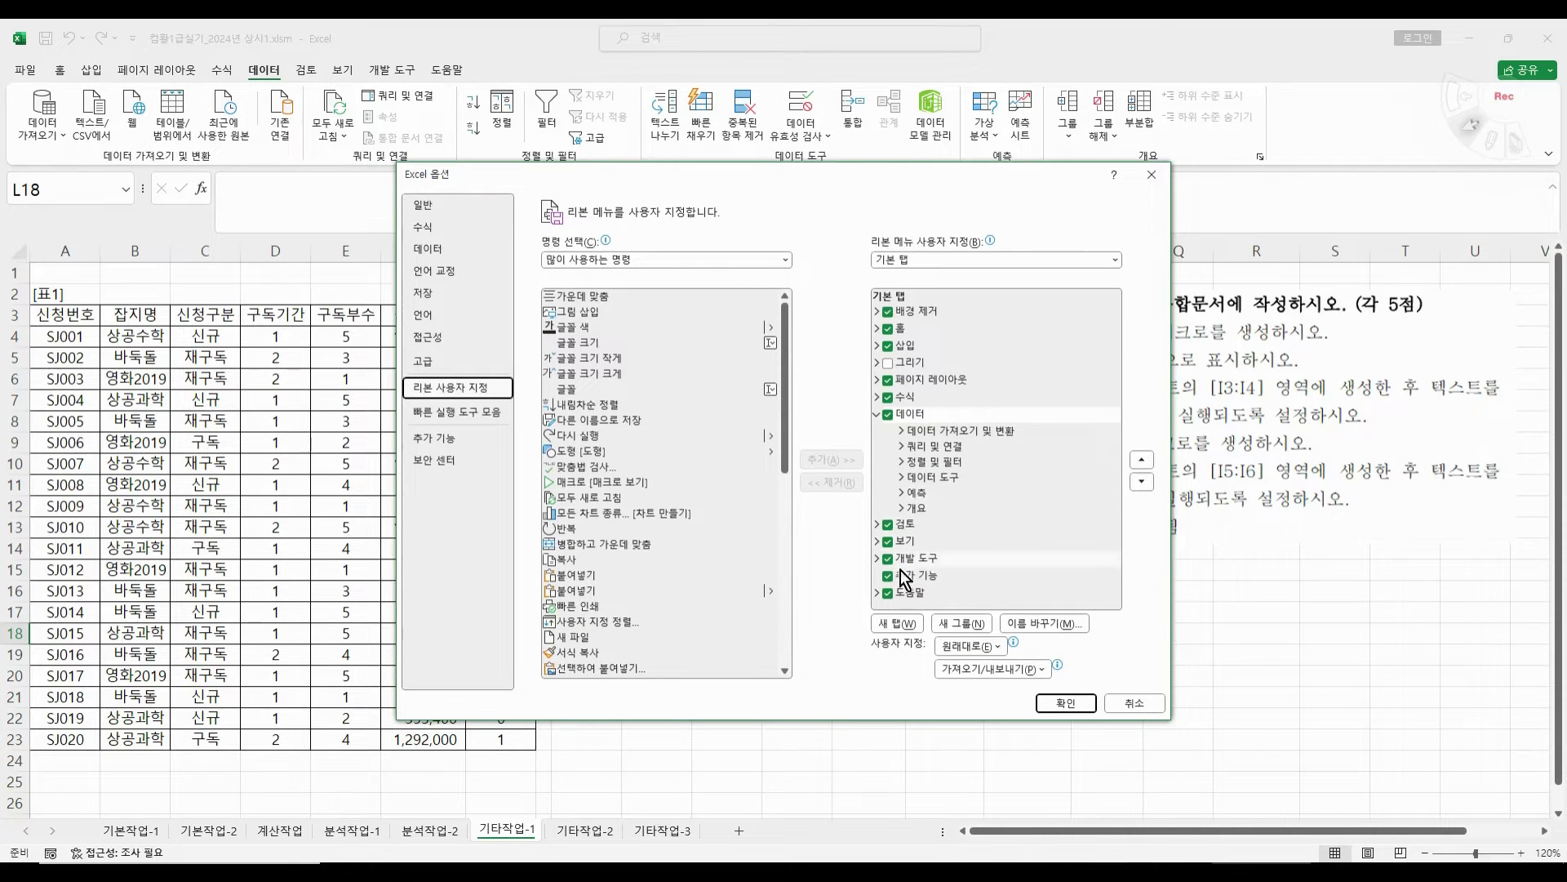
click(1066, 702)
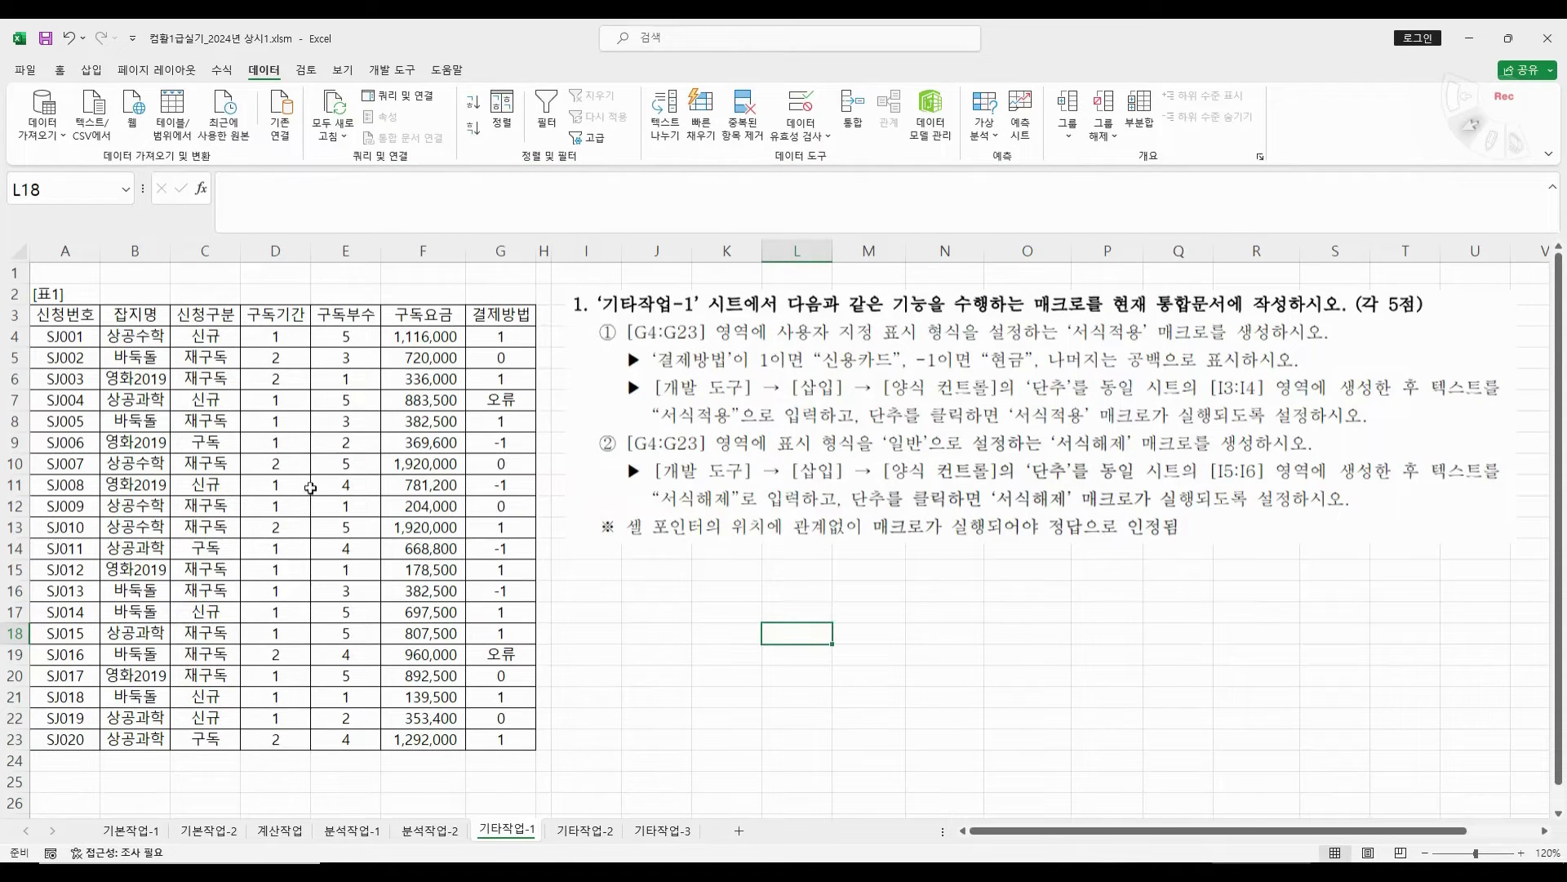
- Start recording a macro named 서식적용, stored in 현재 통합 문서
click(72, 267)
click(768, 622)
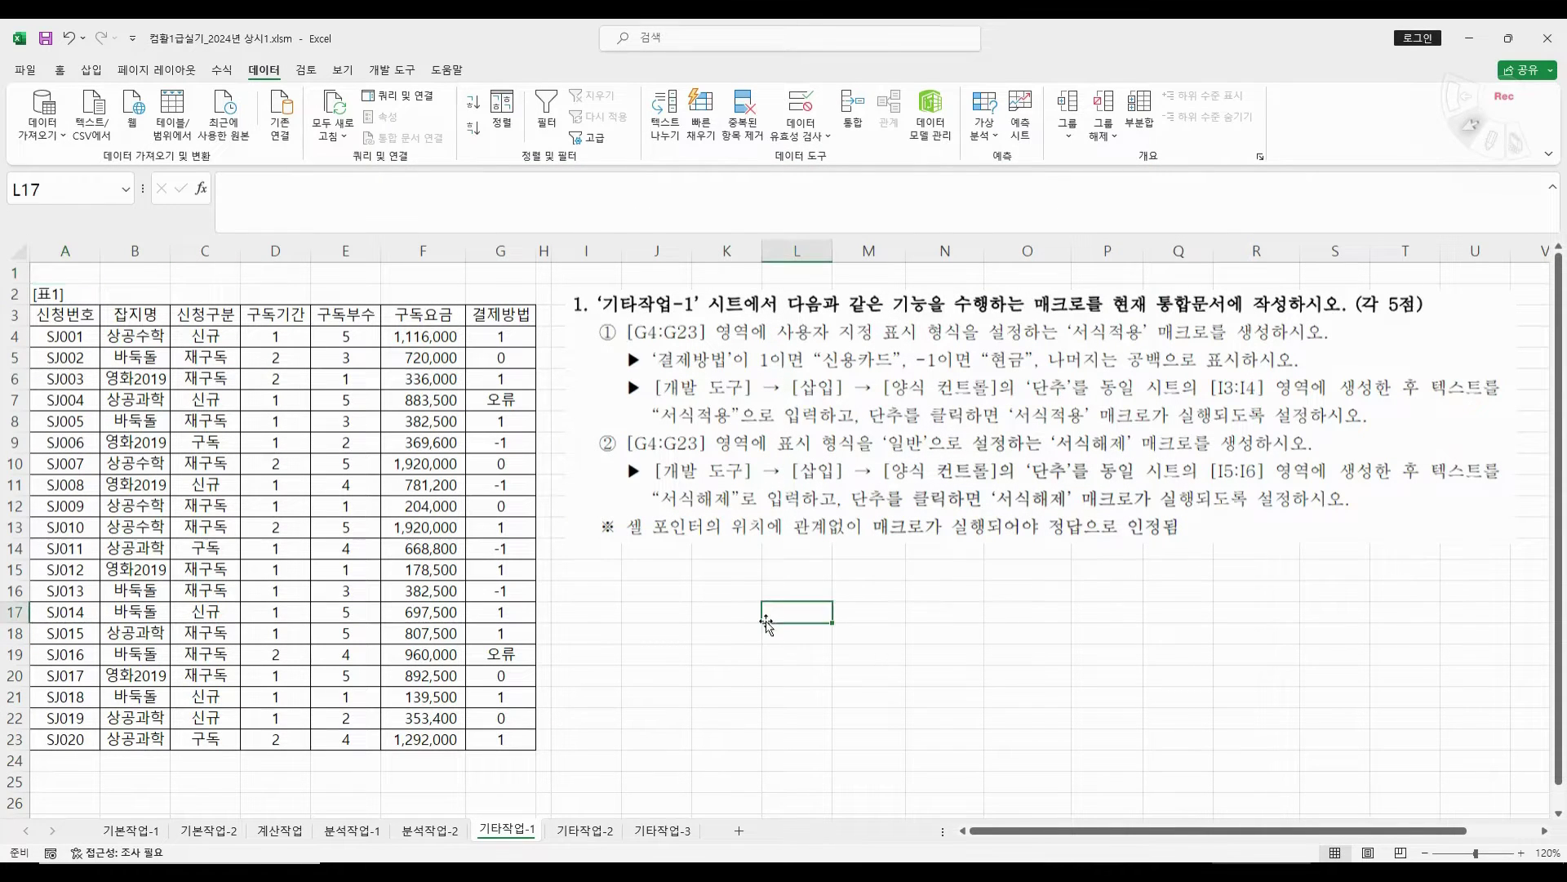
click(398, 72)
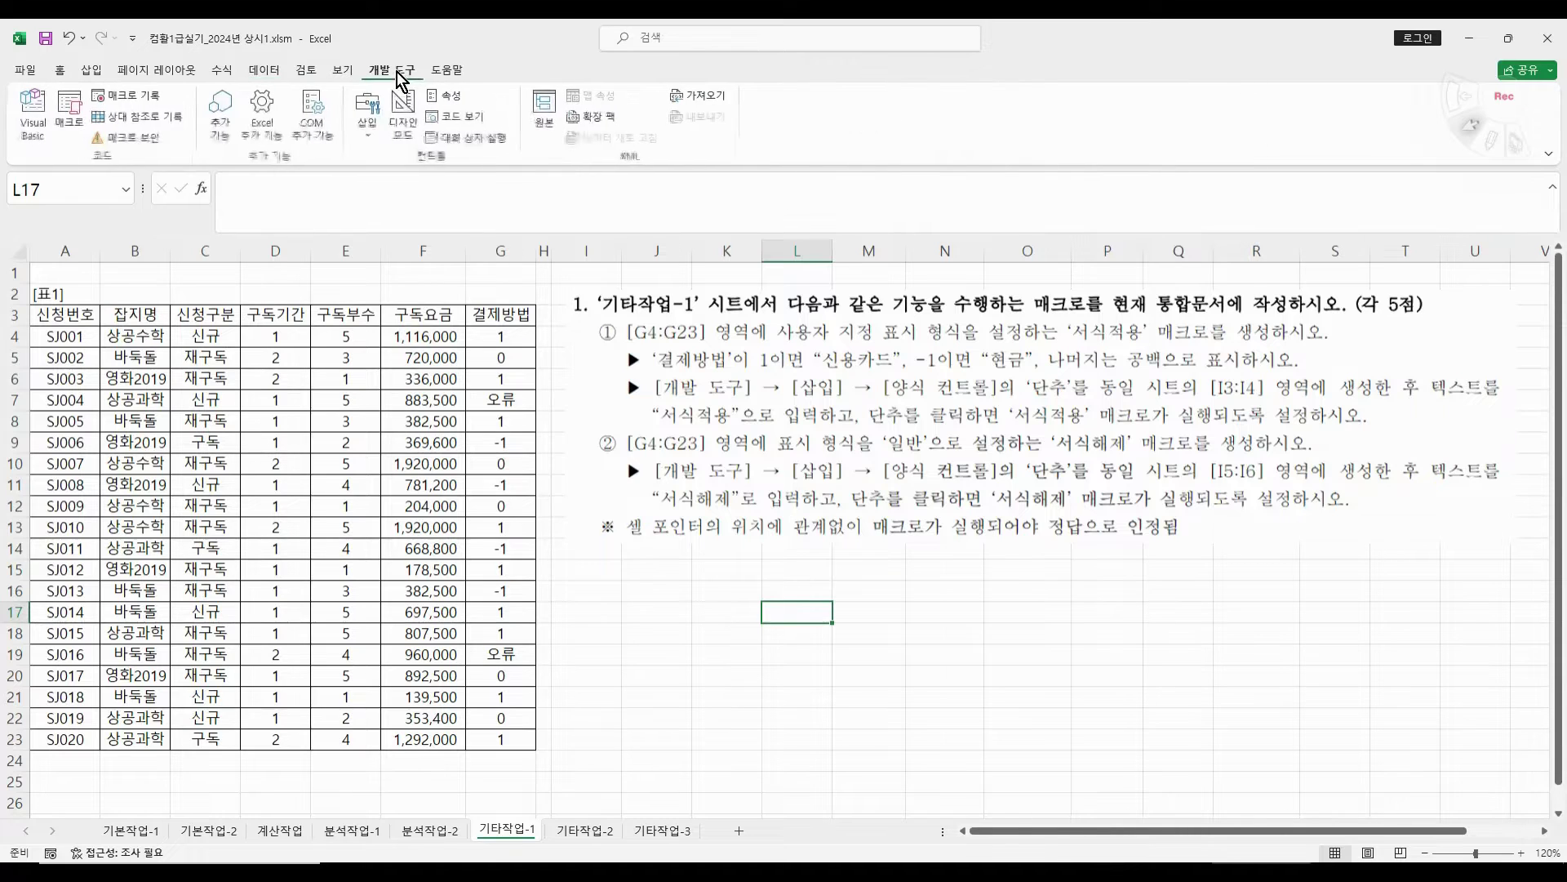
click(126, 96)
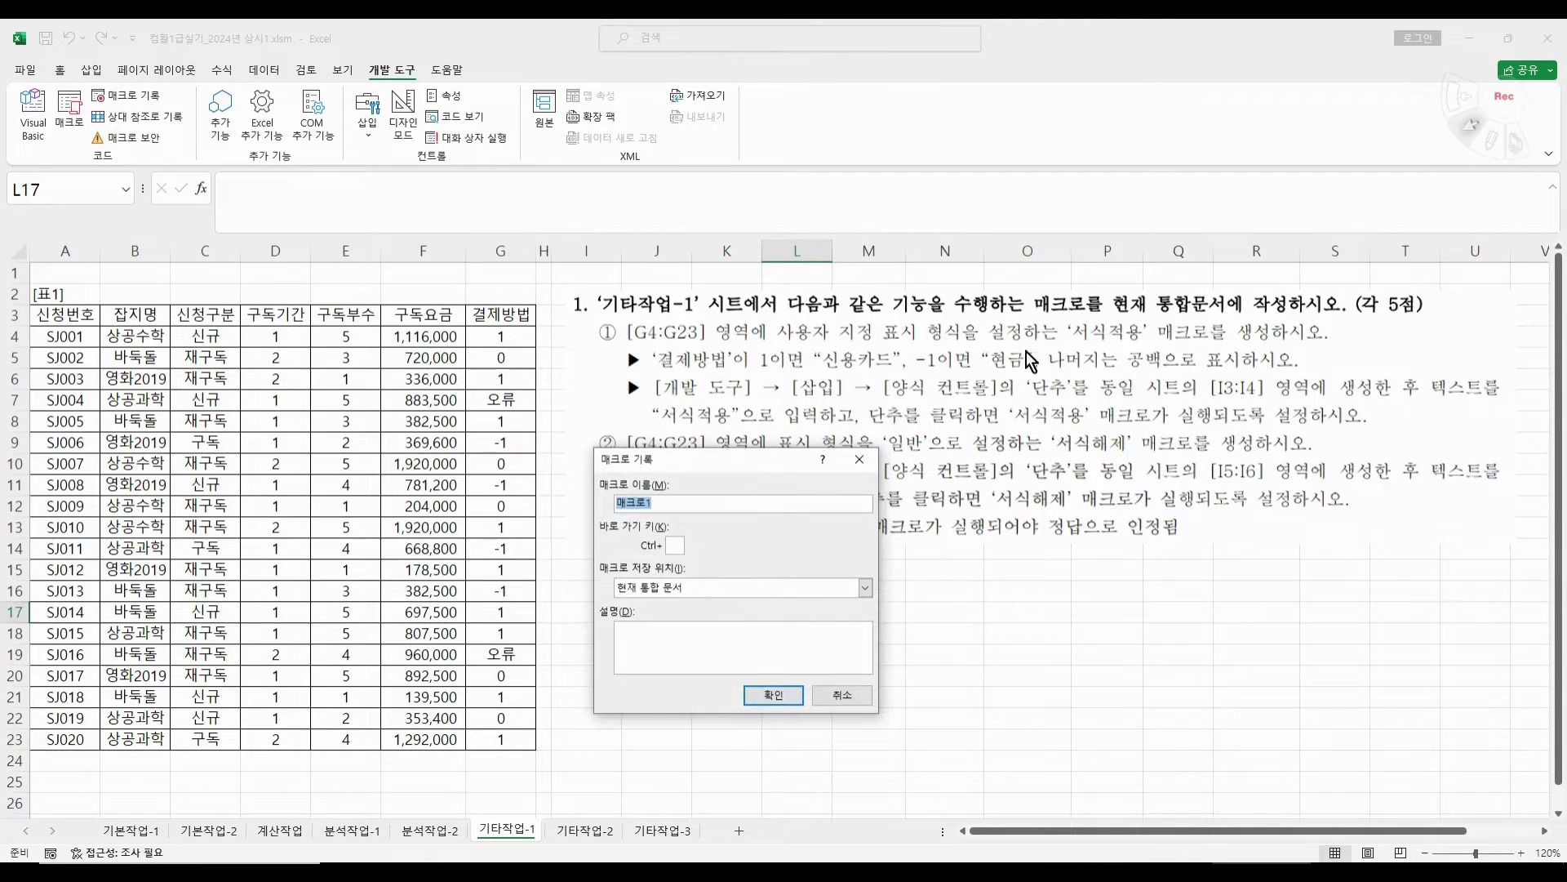
text(서식적용)
drag(766, 460, 477, 423)
click(576, 551)
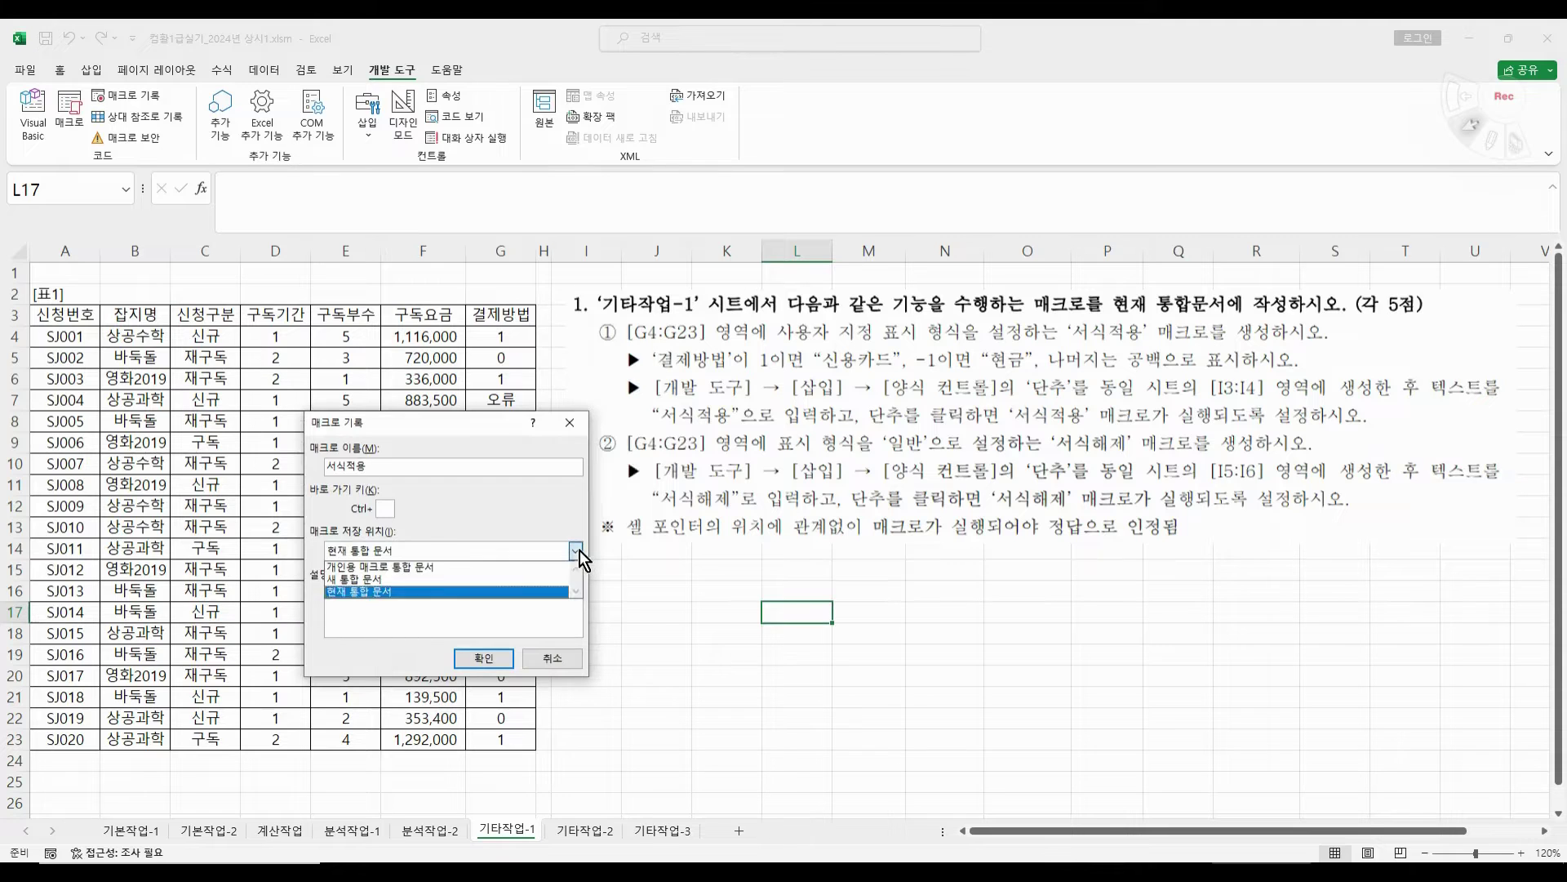
click(576, 552)
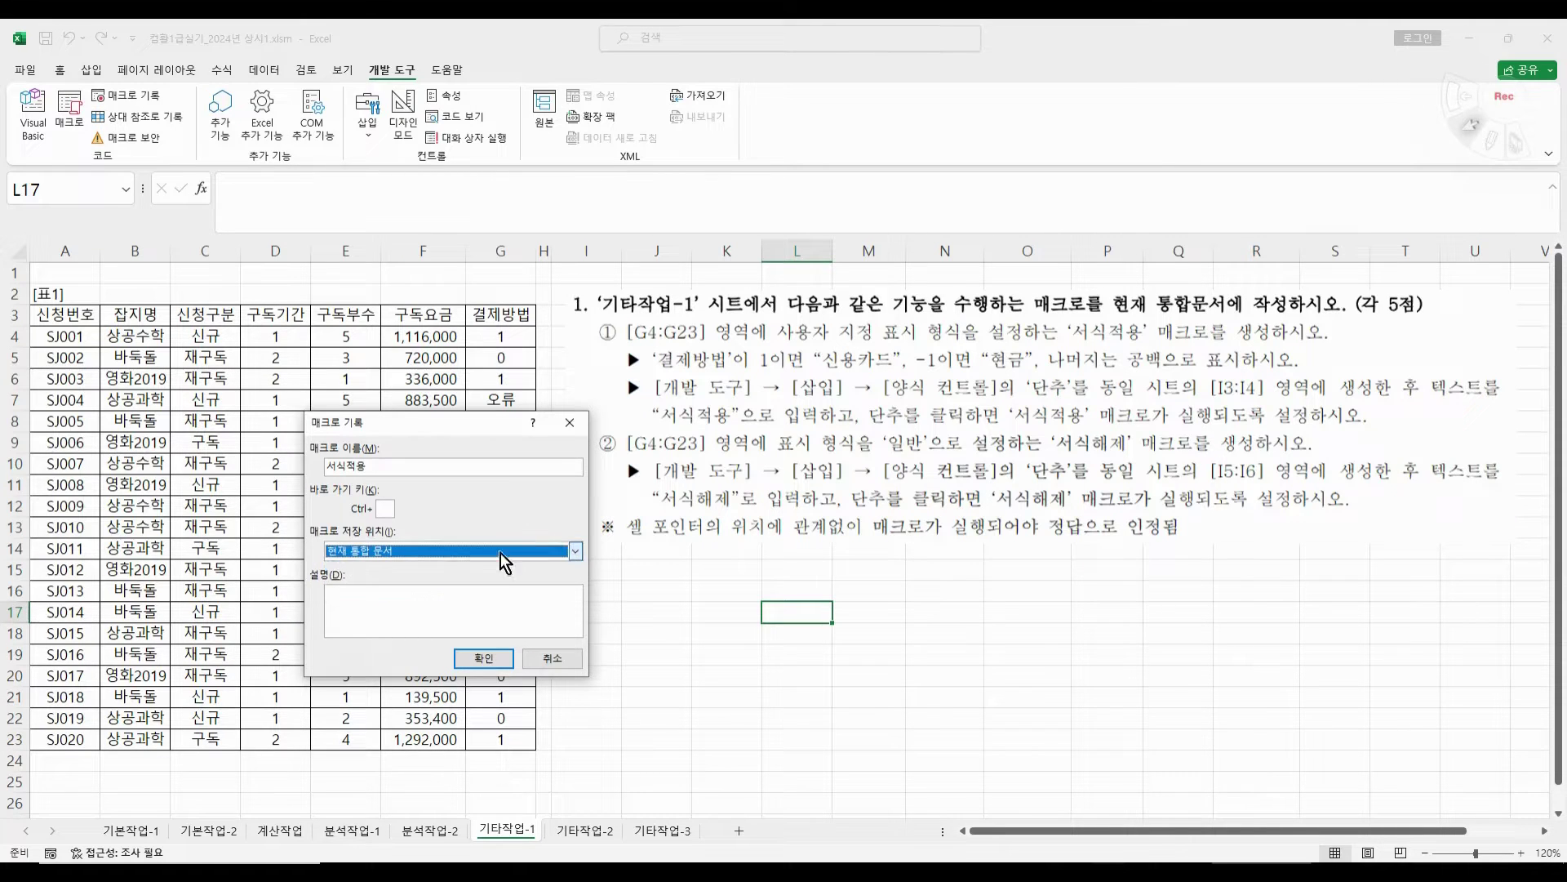
click(480, 657)
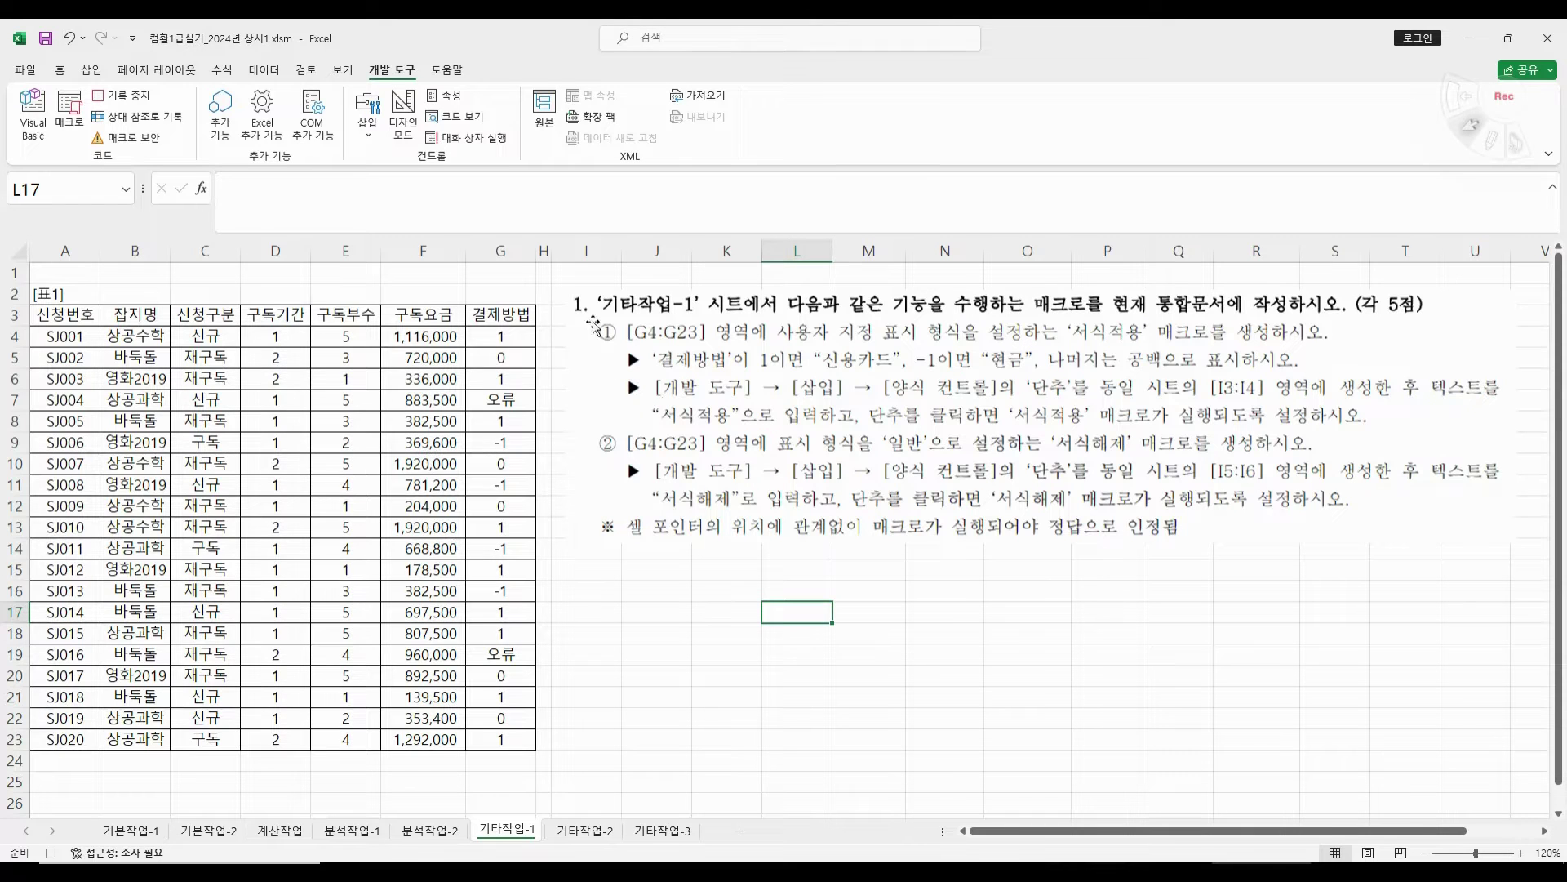
- Open the cell format settings for G4:G23 and choose the 사용자 지정 number category
drag(500, 336, 500, 739)
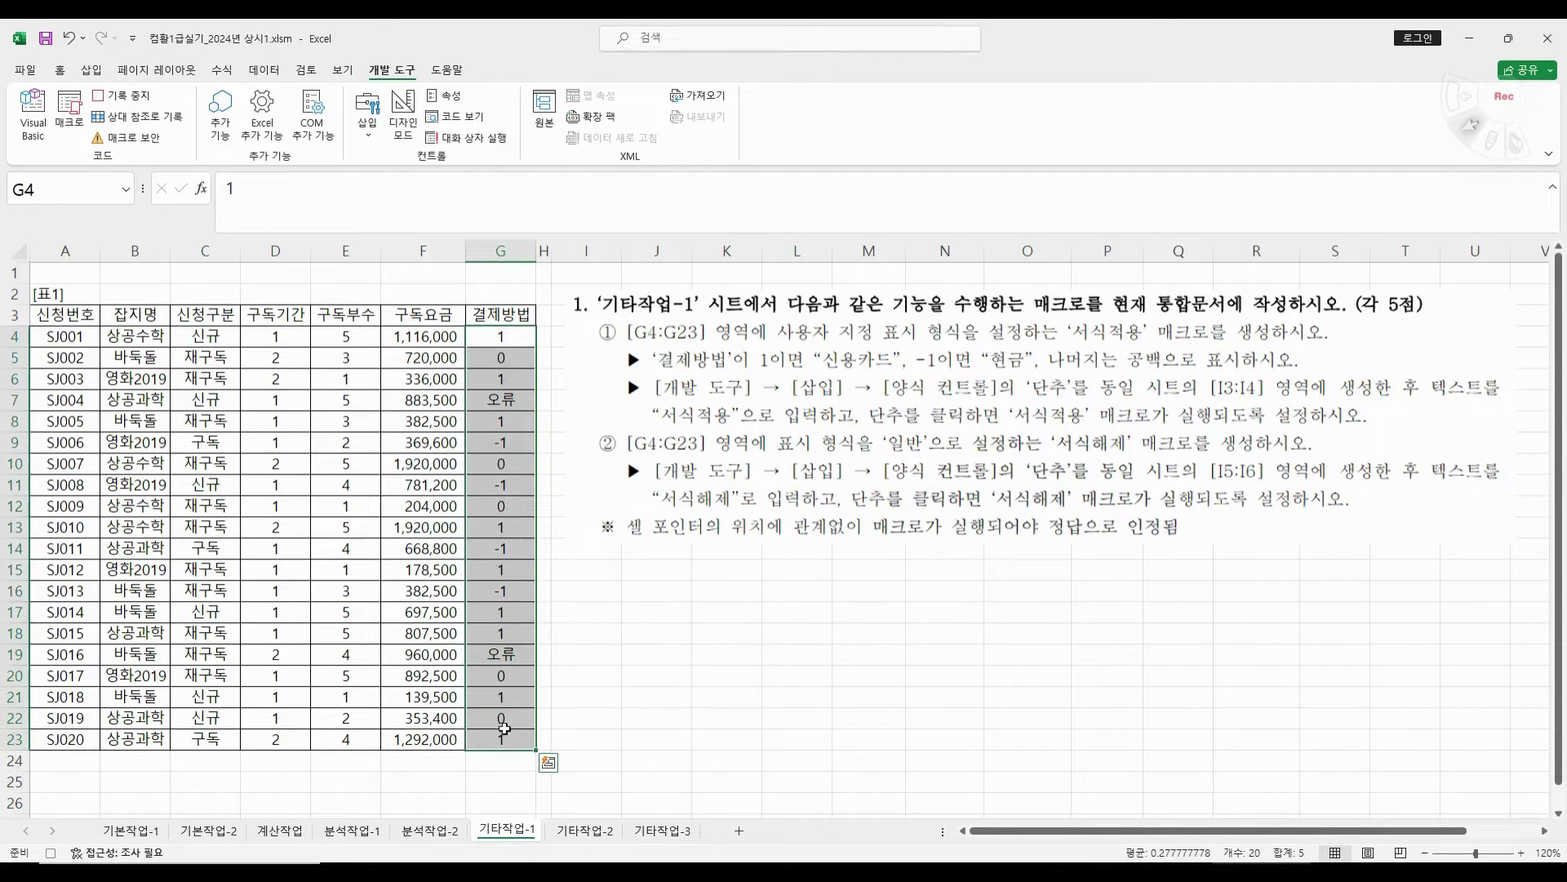
right_click(501, 453)
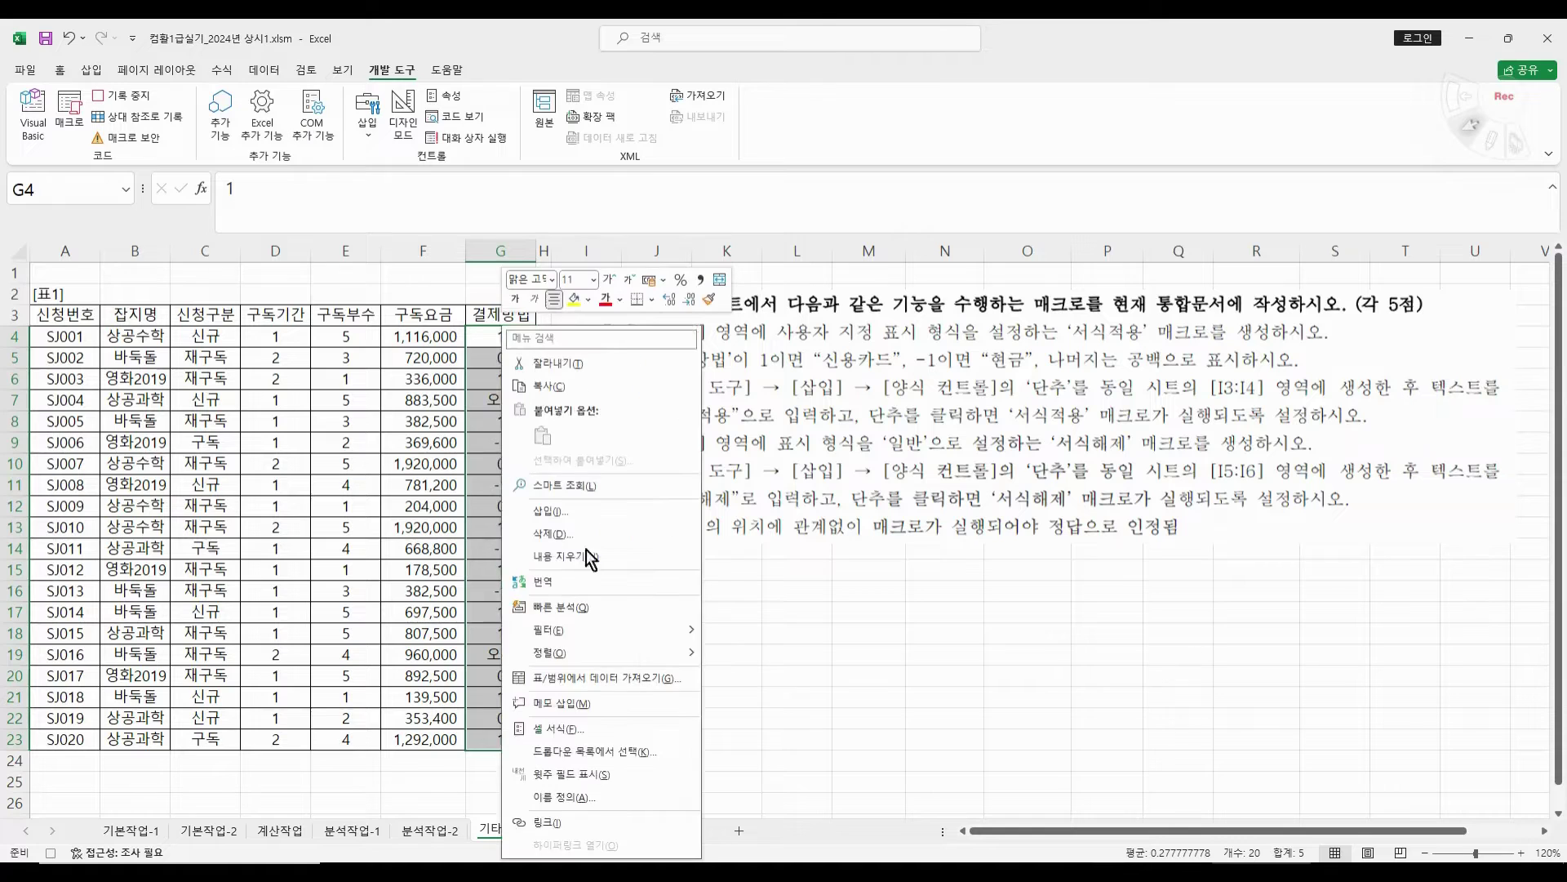
click(571, 729)
drag(635, 418, 900, 393)
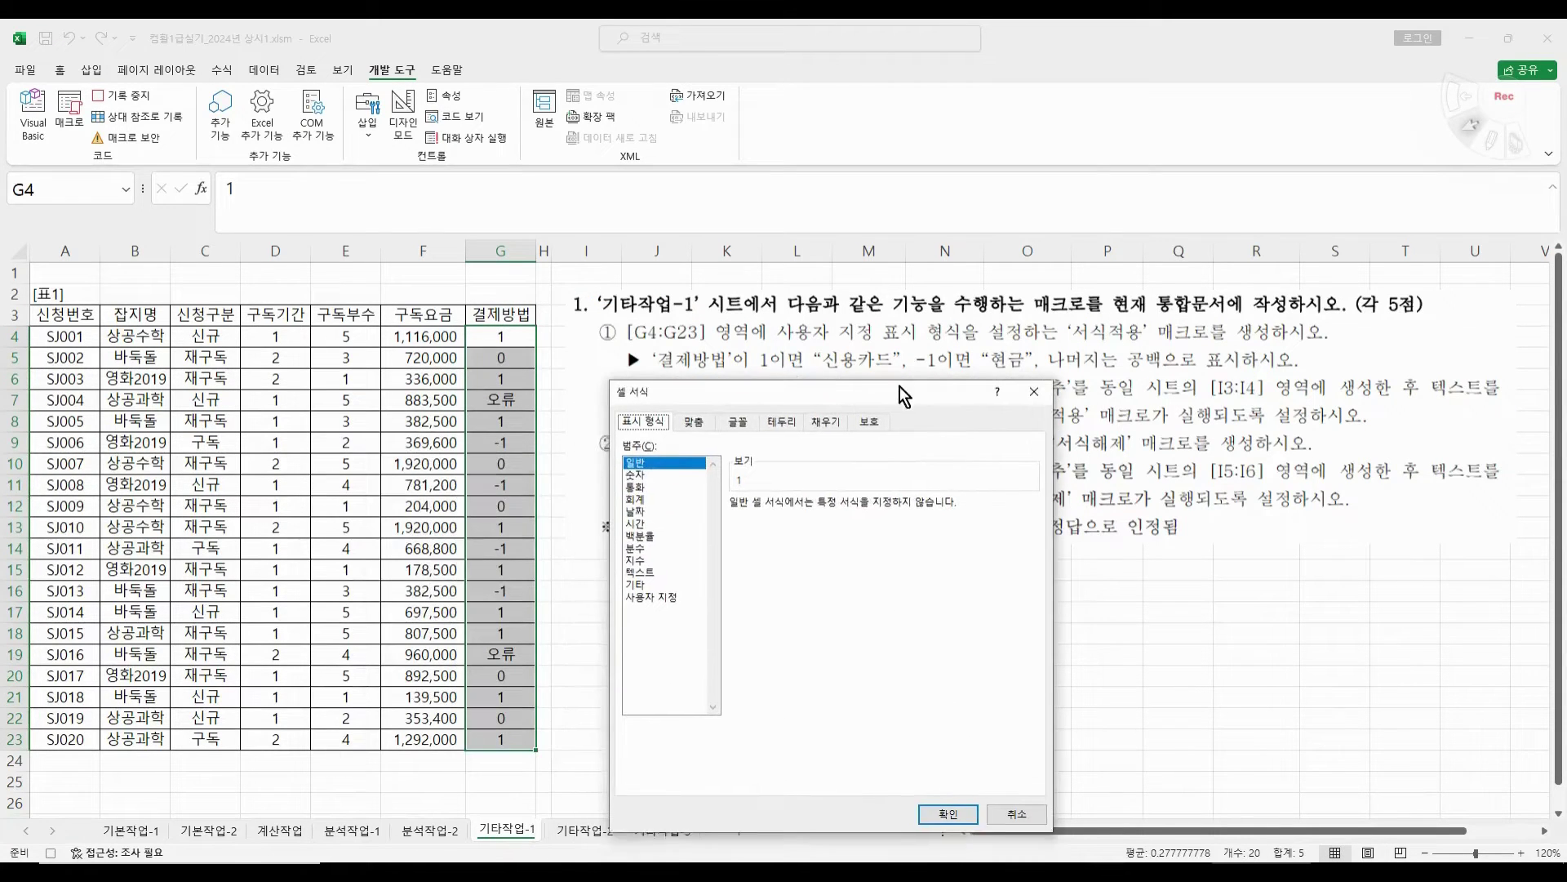
click(650, 594)
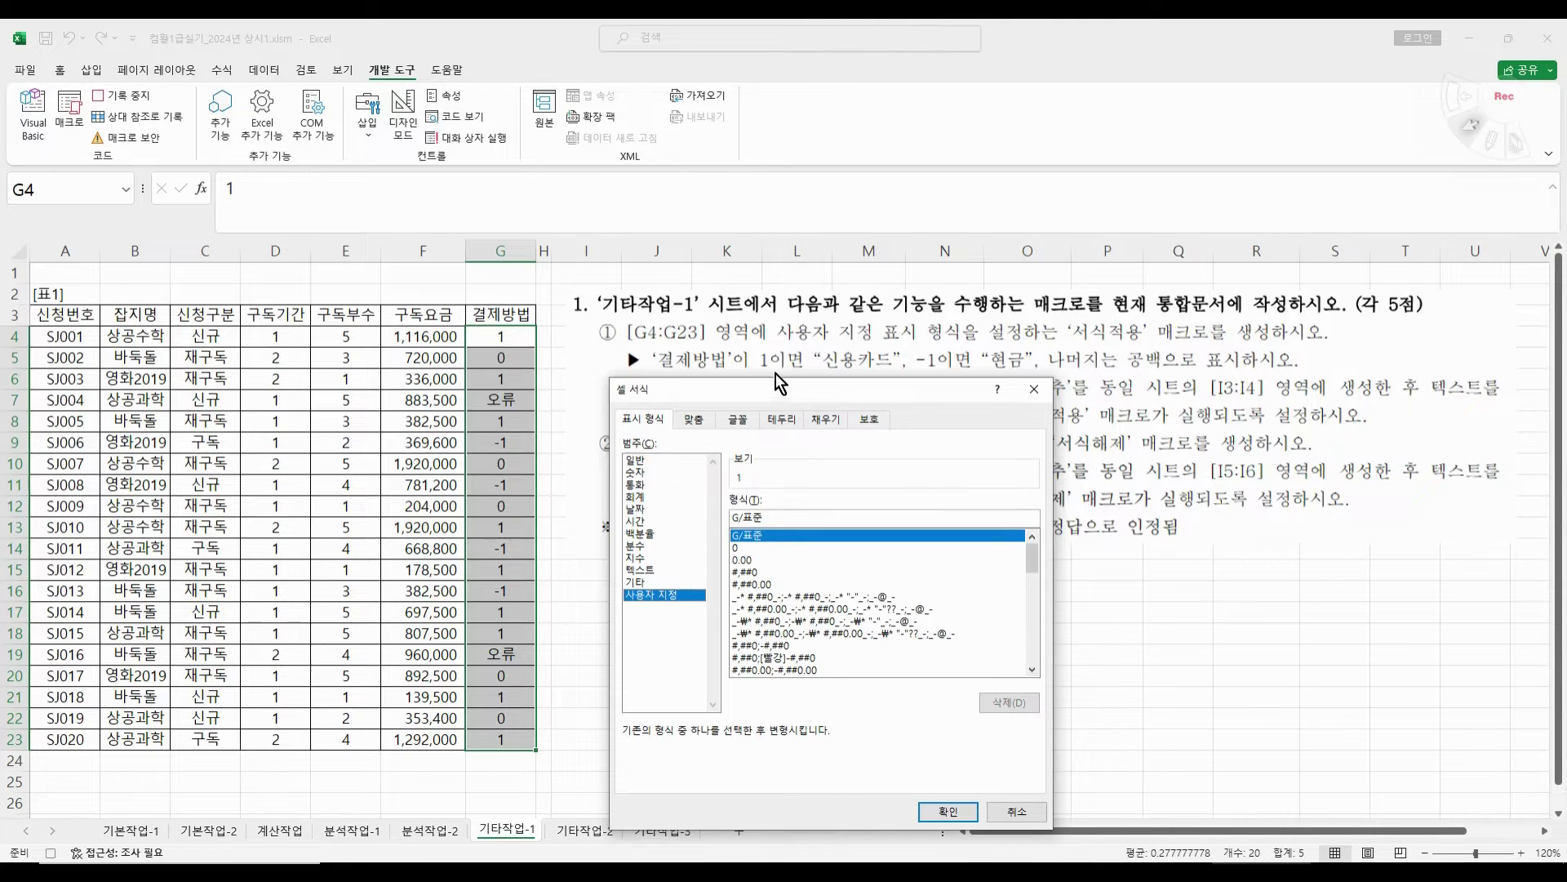
drag(773, 384, 777, 382)
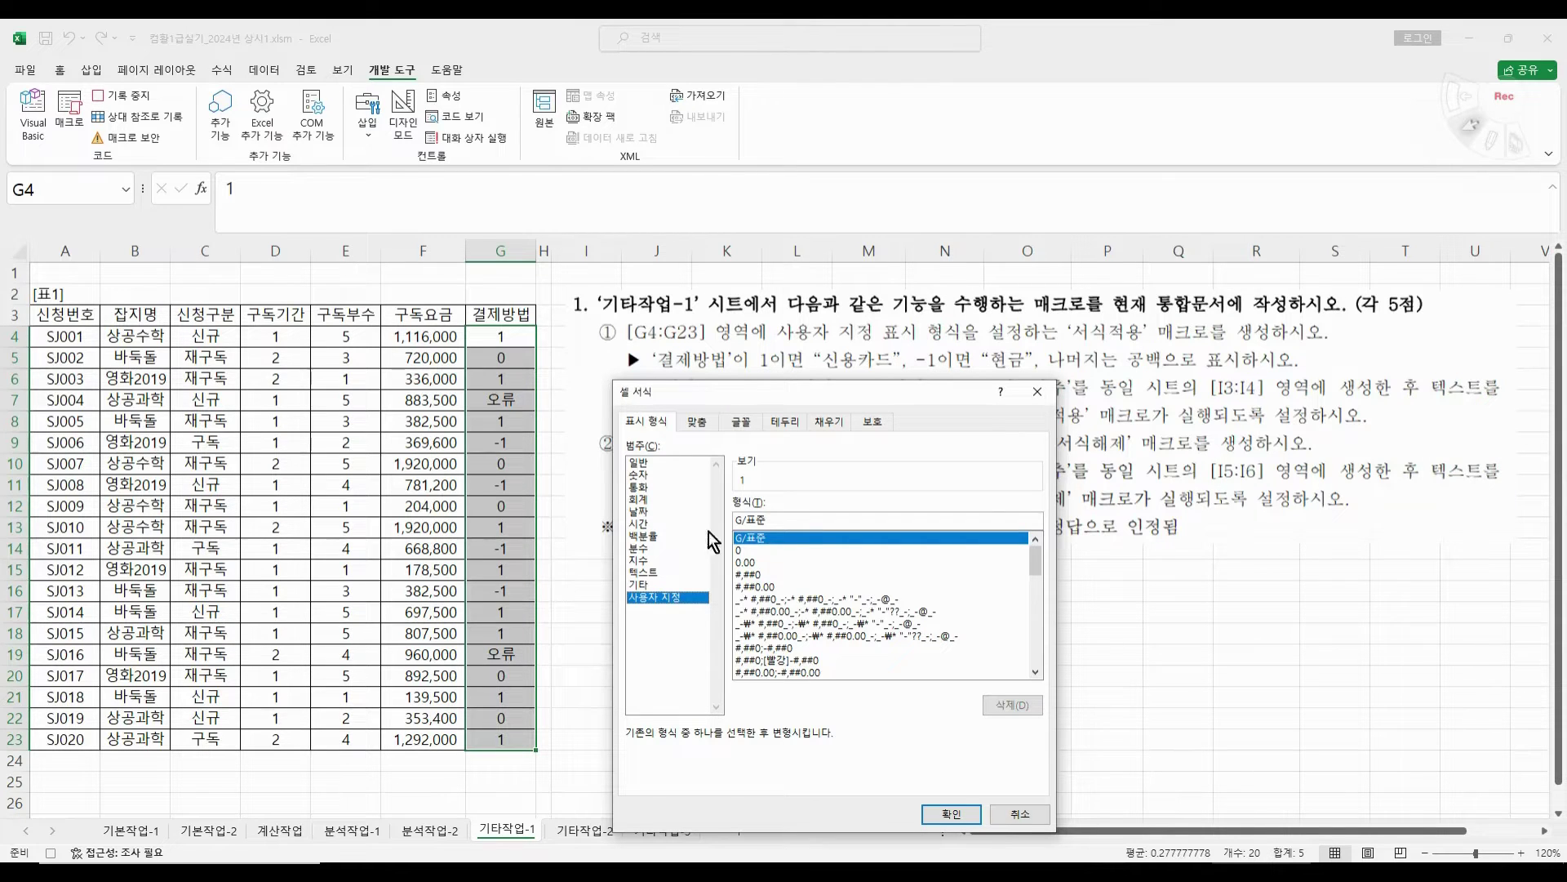
- Apply the custom format [=1]"신용카드";[=-1]"현금";; to G4:G23, stop the macro recording and deselect the range
drag(767, 519, 658, 508)
key(BackSpace)
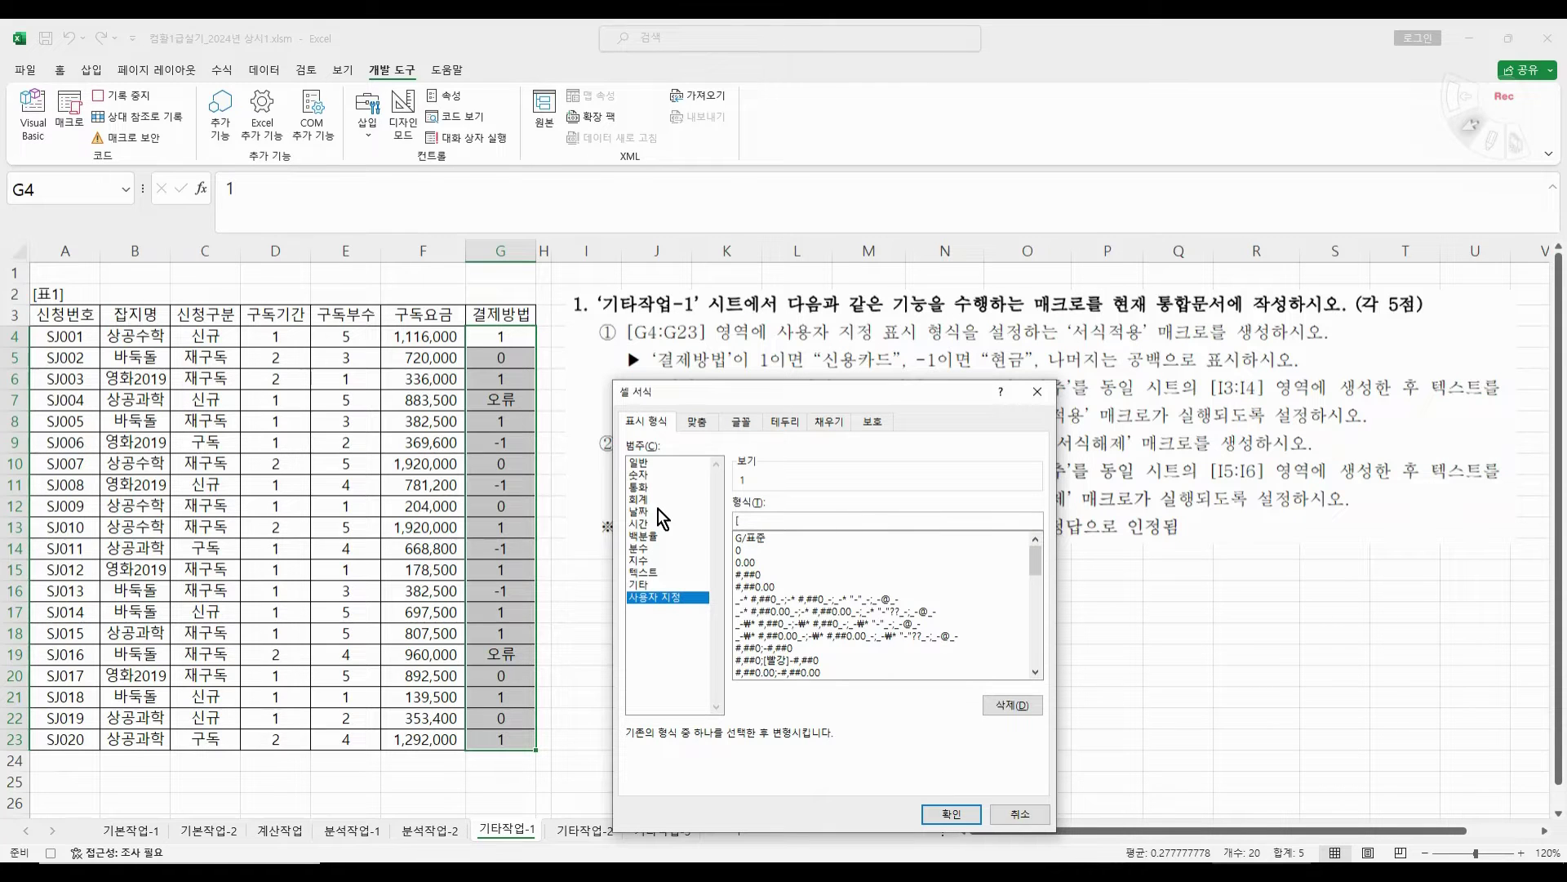
text([=)
text(1])
text("신)
text(용카)
text(드")
text(;)
text([=)
text(-1)
text(])
text("현ㄱ)
text(금")
text(")
text(;;)
text(;;)
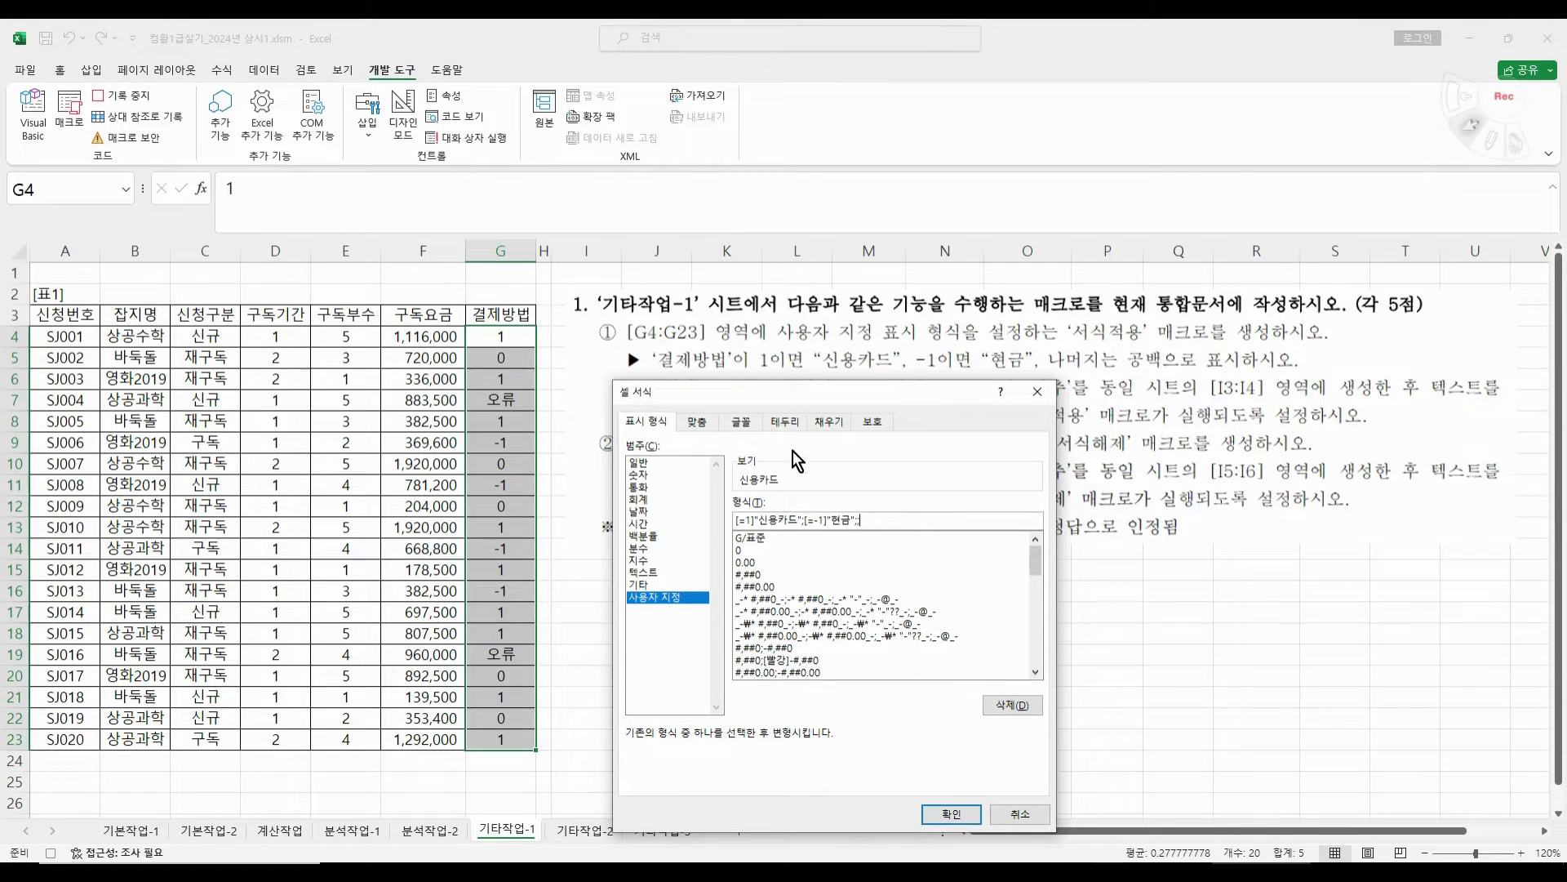
click(937, 813)
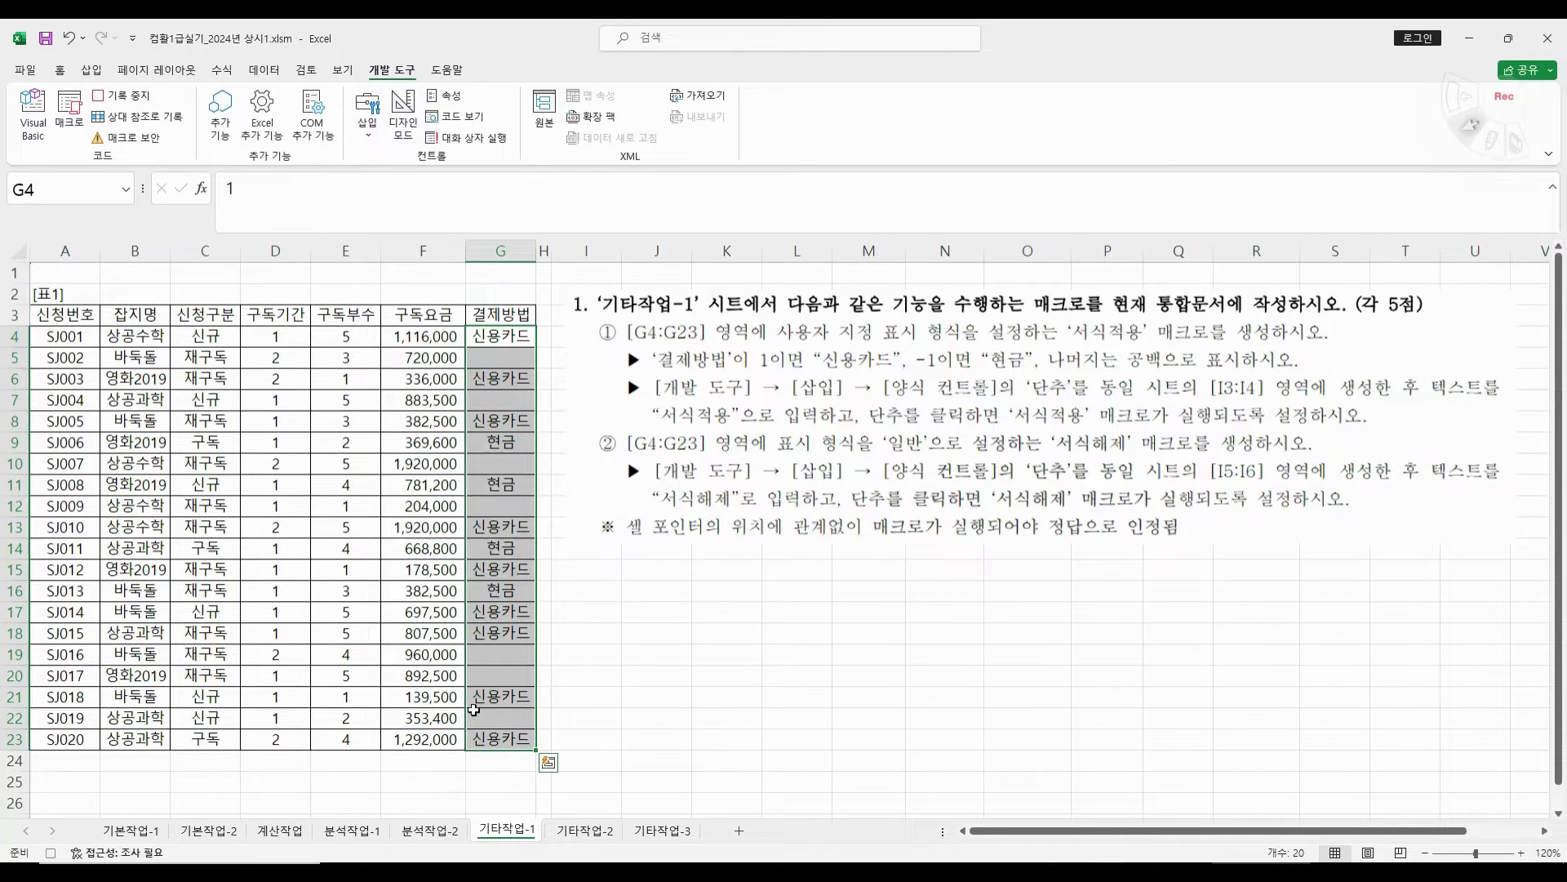
click(133, 95)
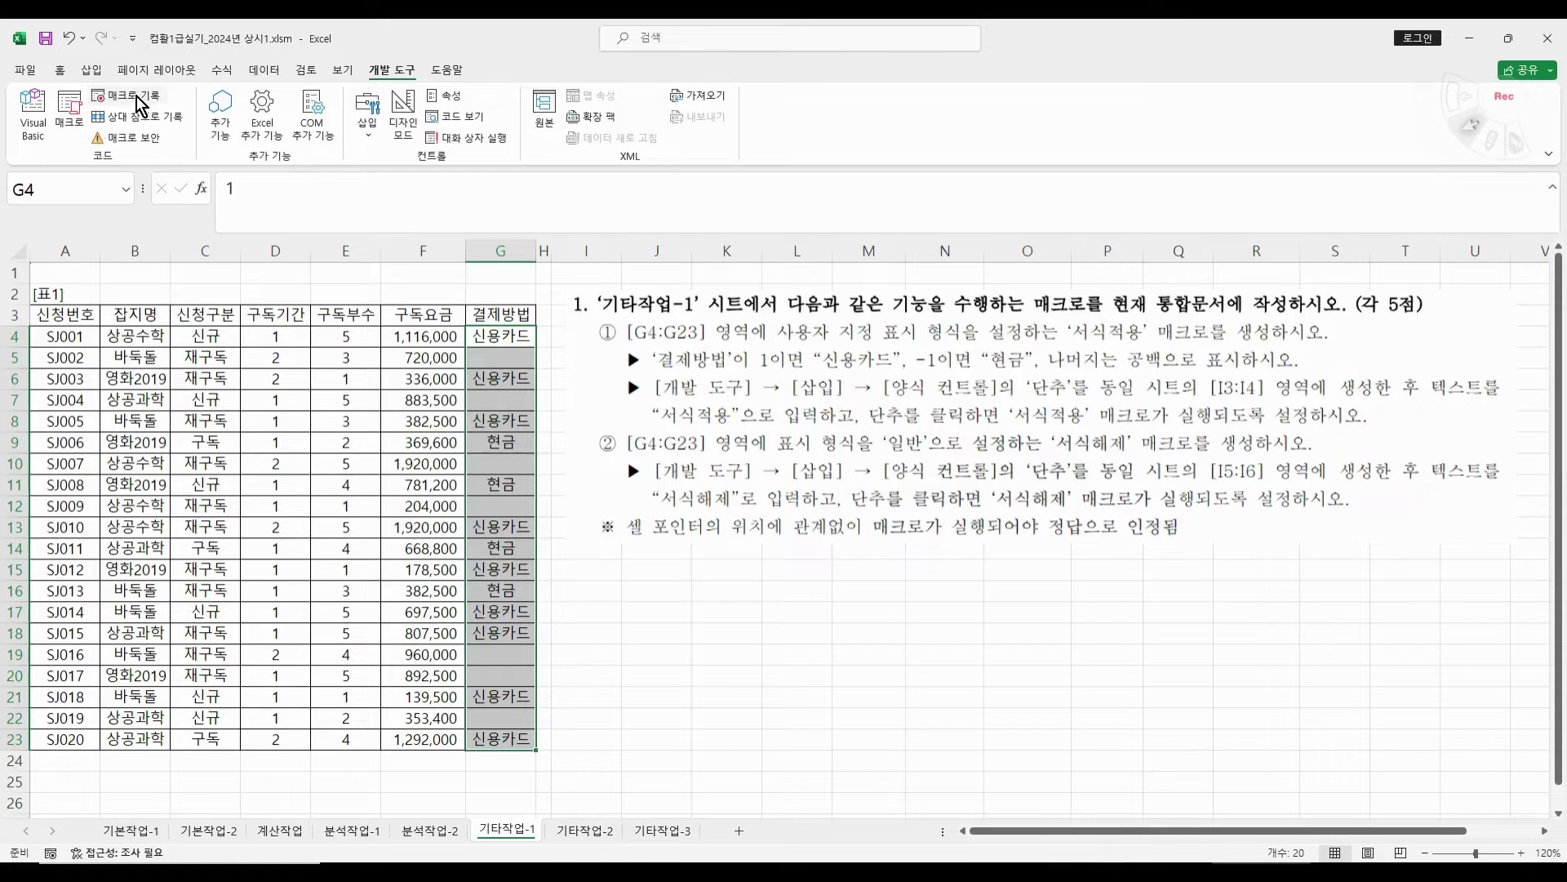
click(704, 652)
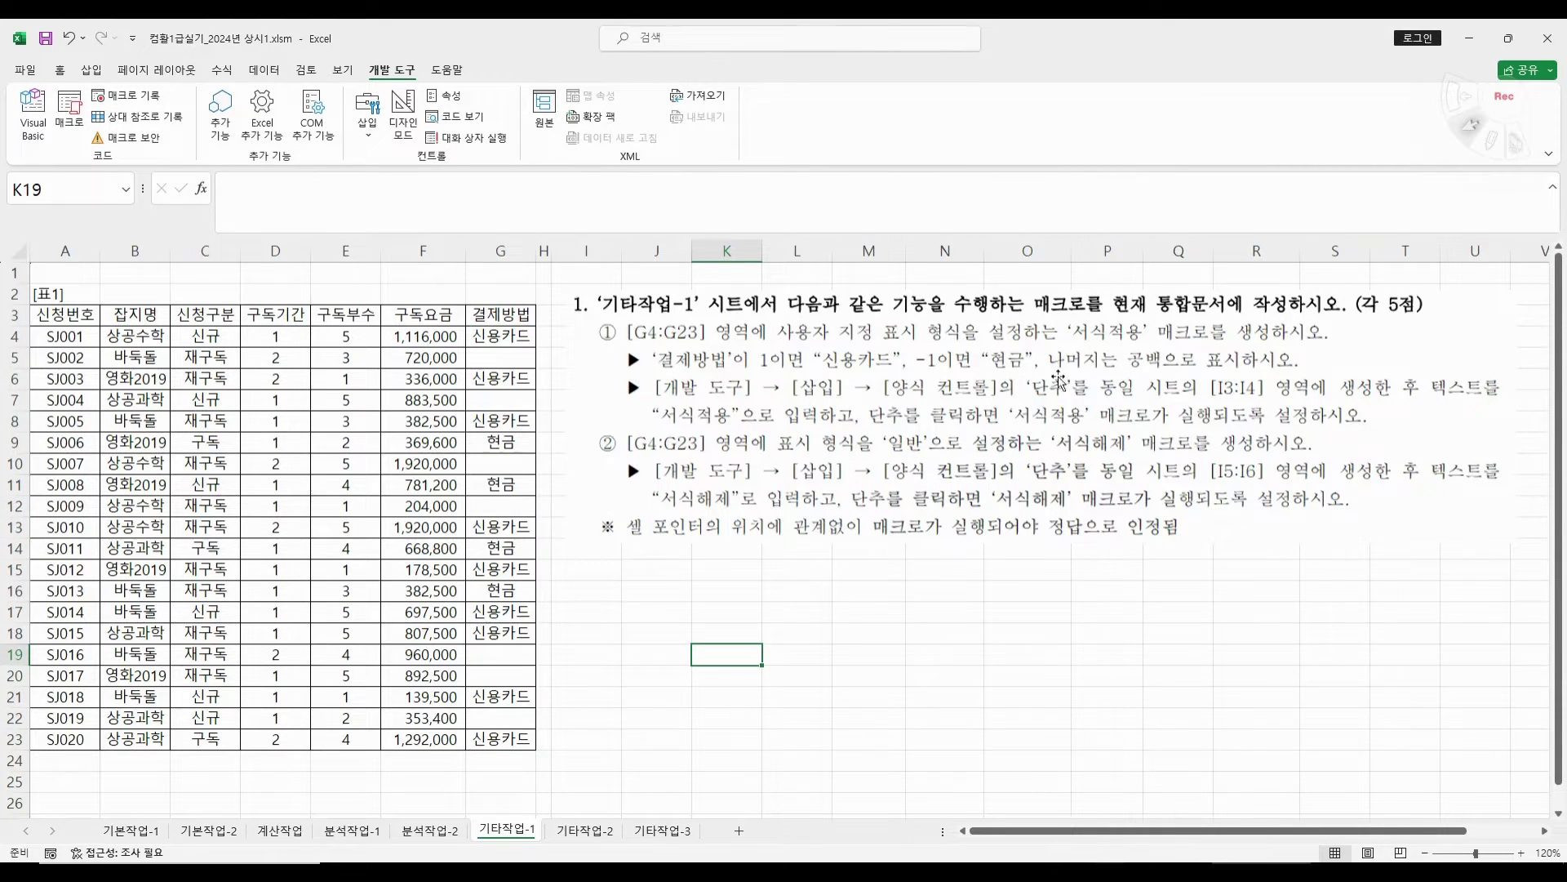
- Move the instruction picture clear of column I and place a form-control button over I3:I4 that runs the 서식적용 macro
drag(761, 441, 828, 438)
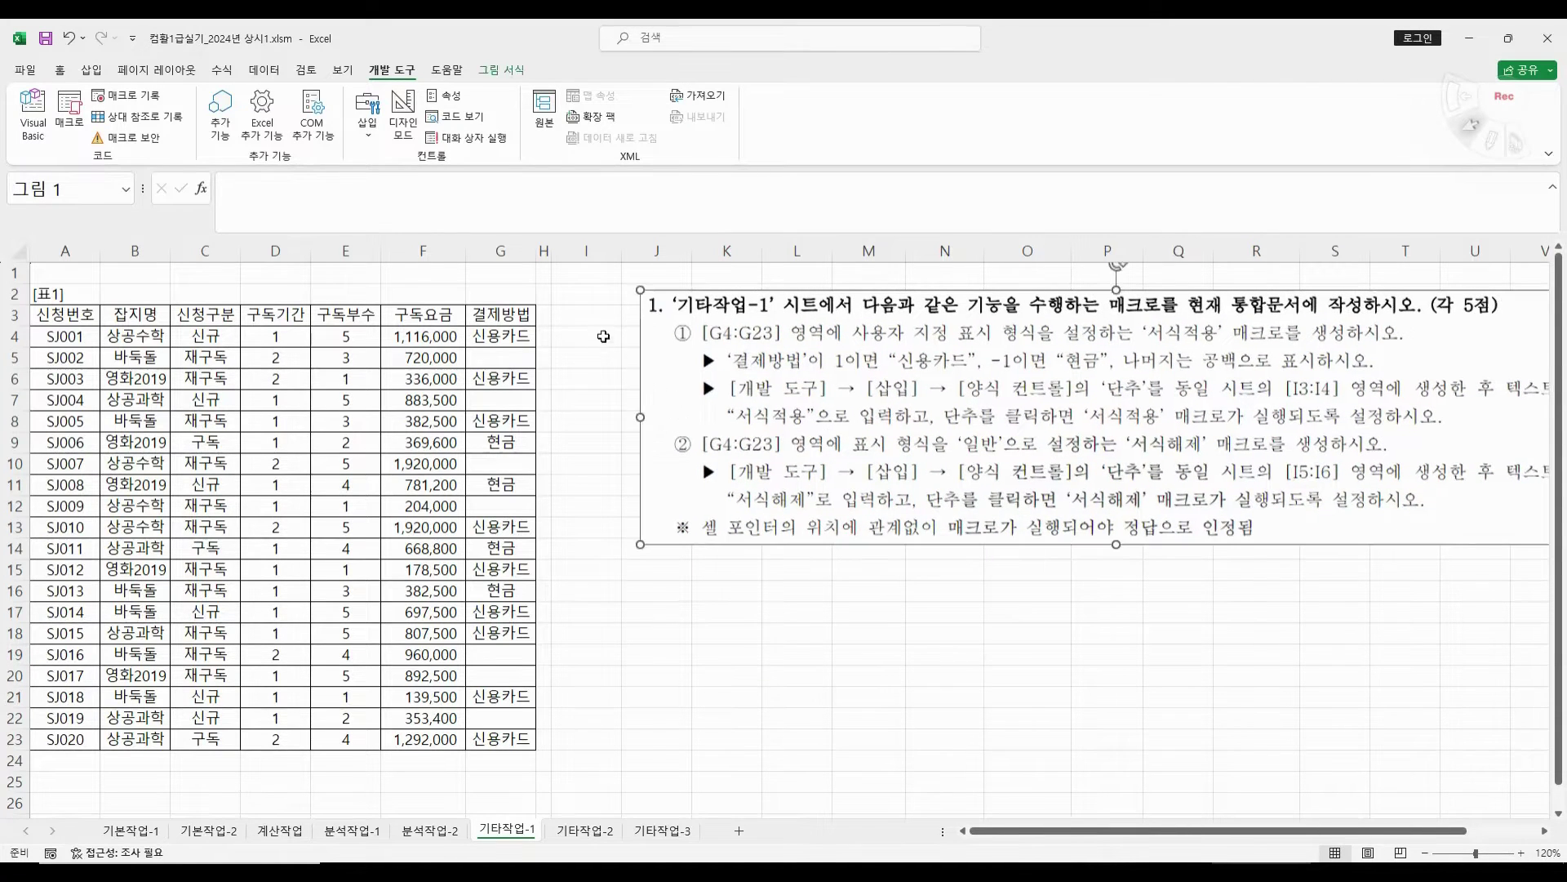
drag(602, 316, 604, 343)
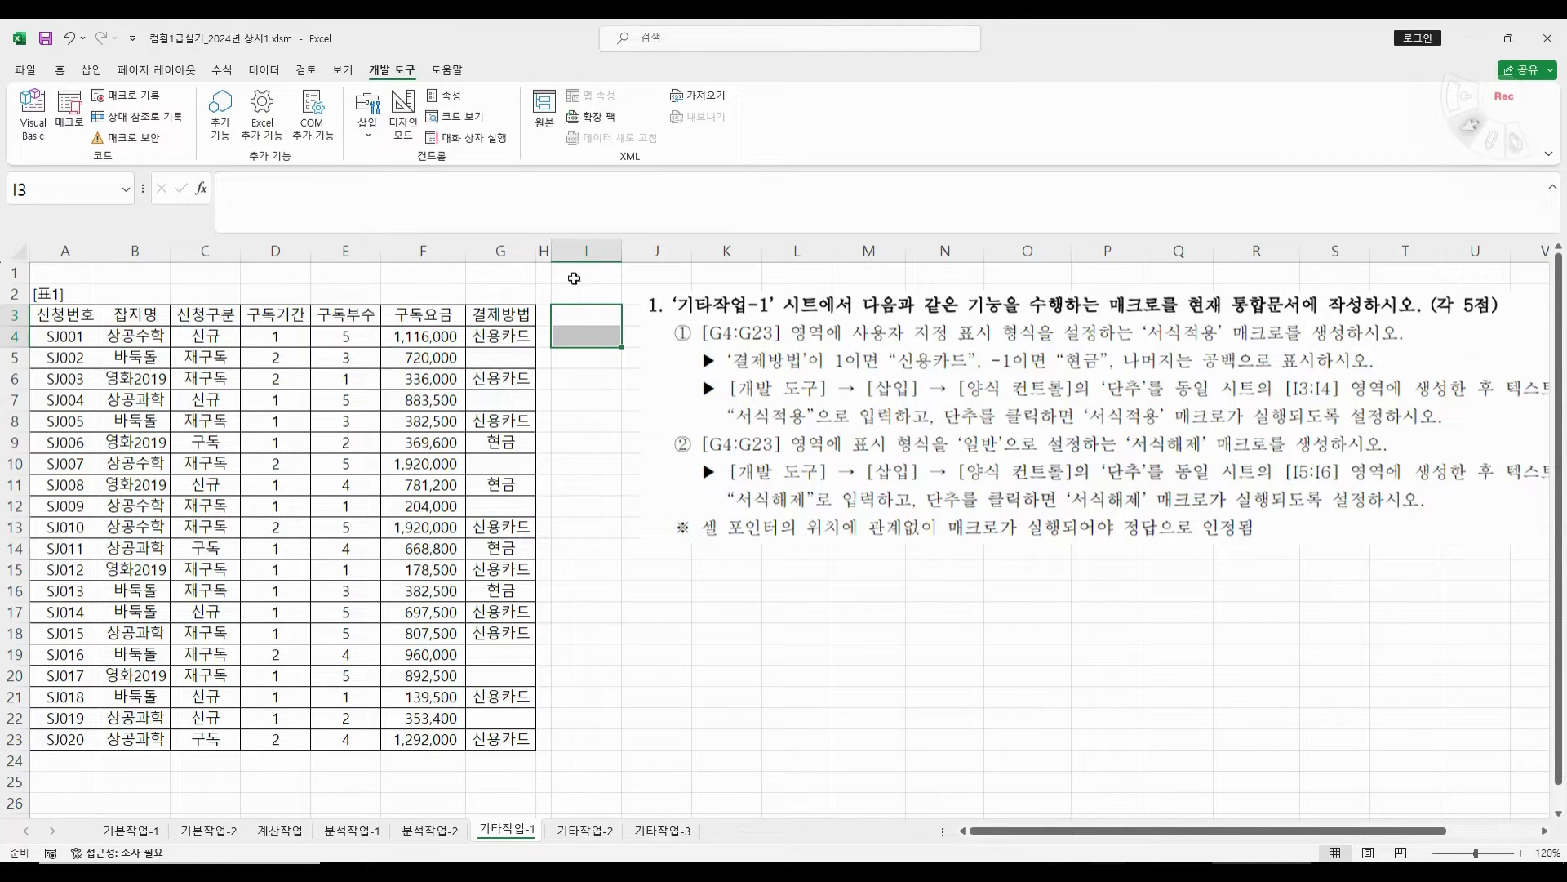
click(367, 122)
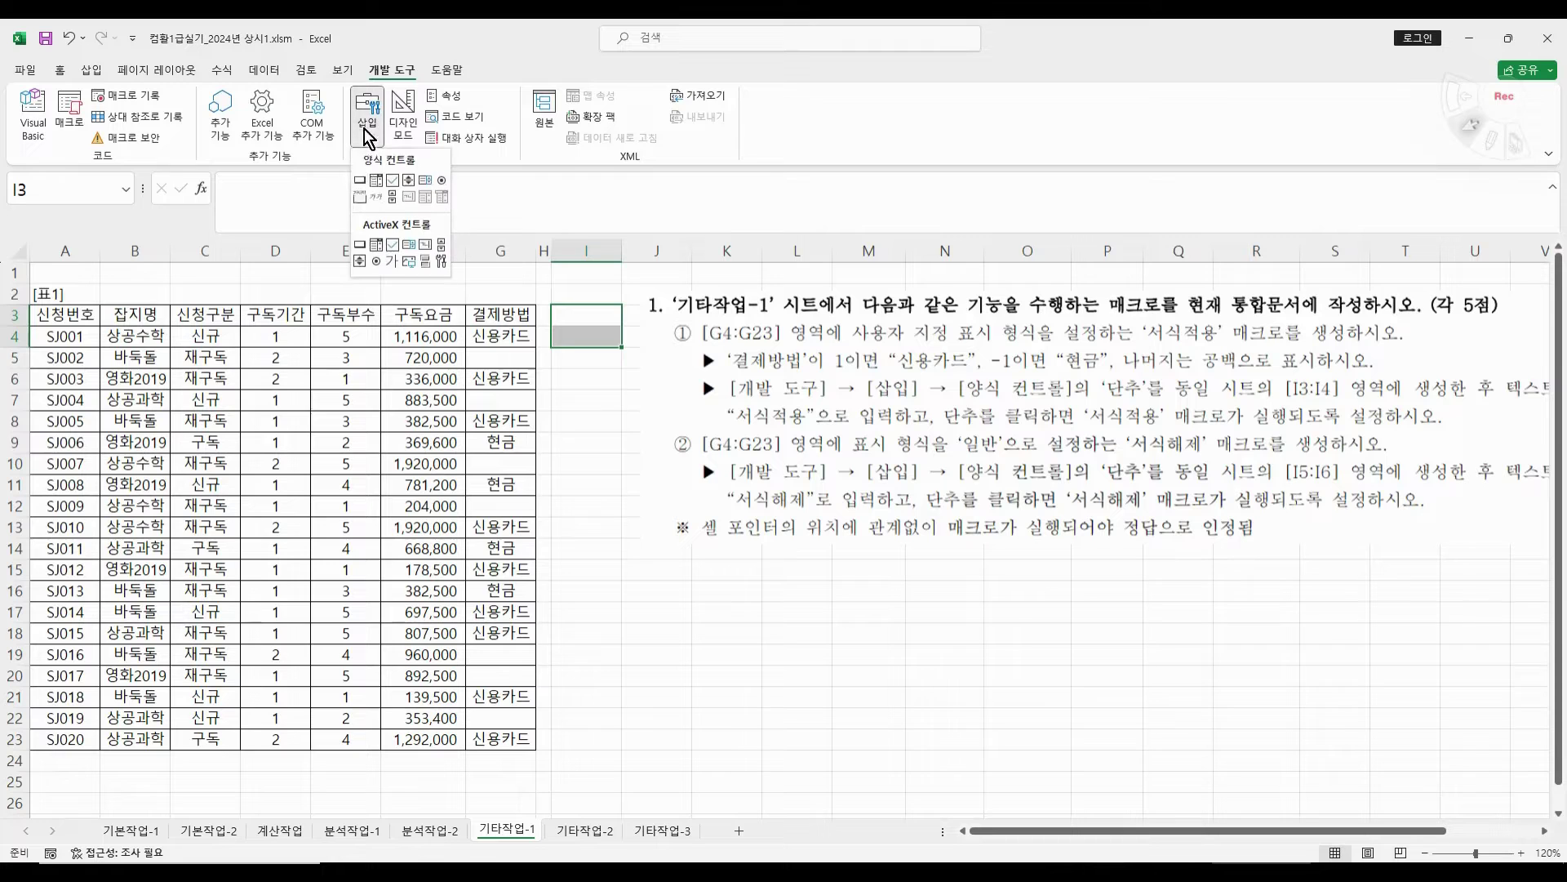
click(360, 181)
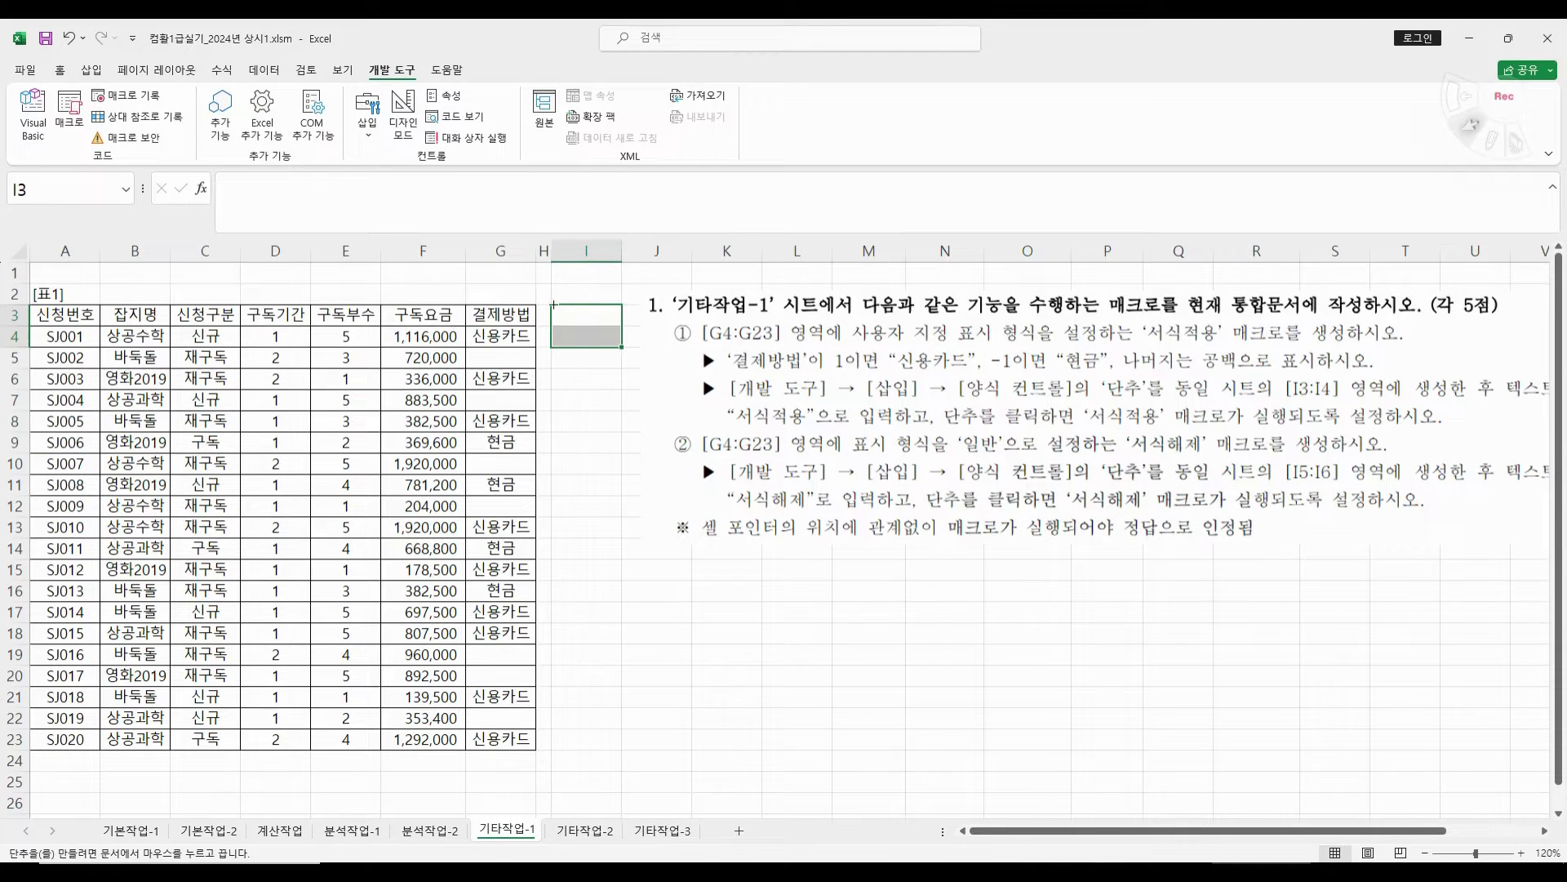
drag(554, 304, 622, 347)
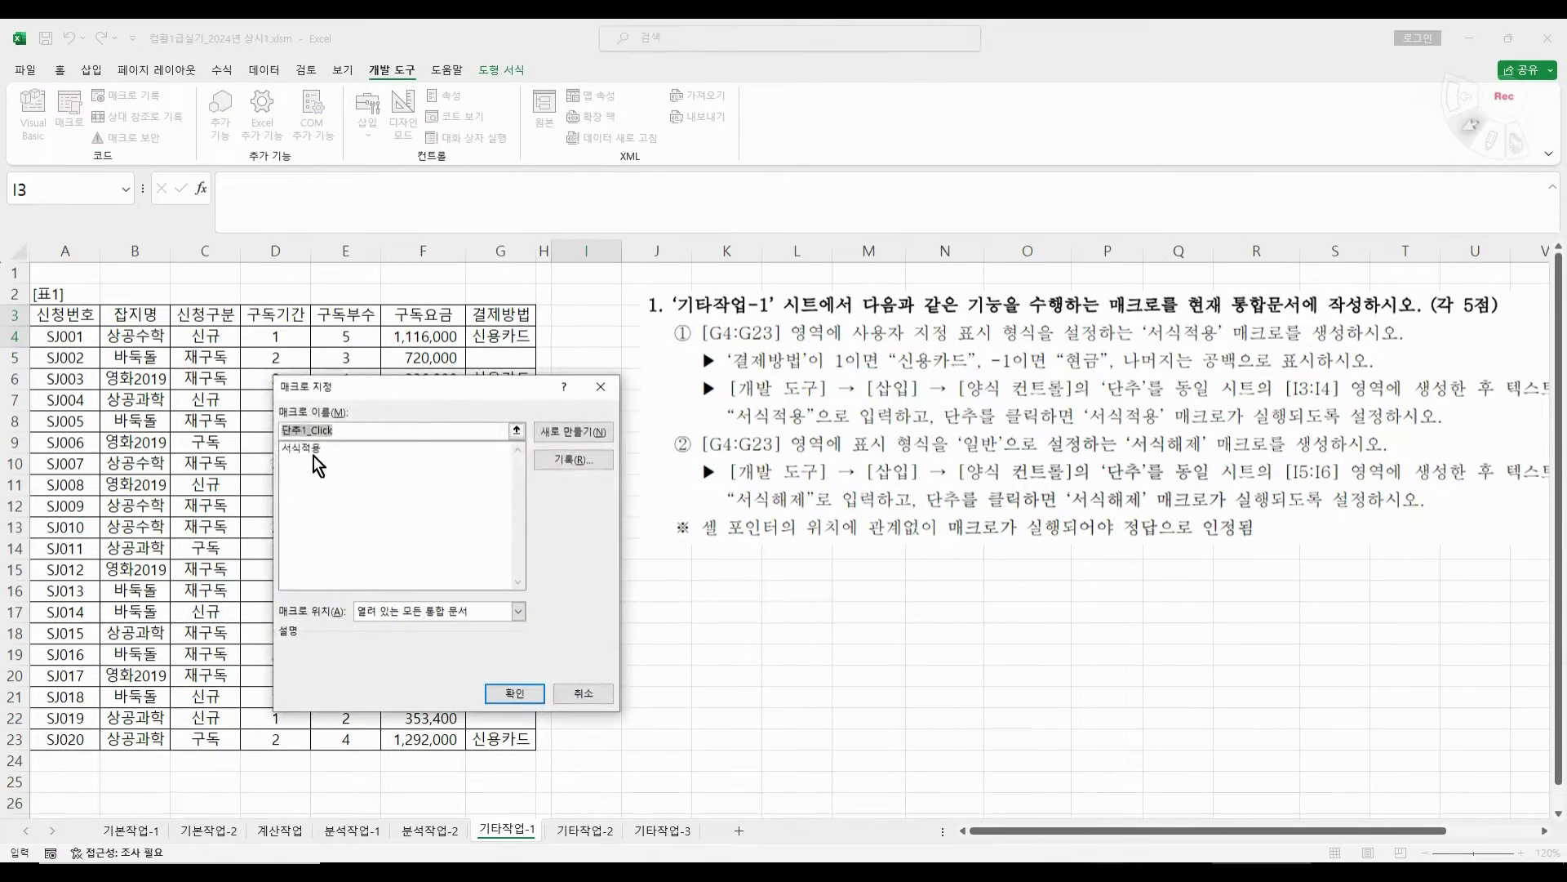
click(314, 451)
click(515, 693)
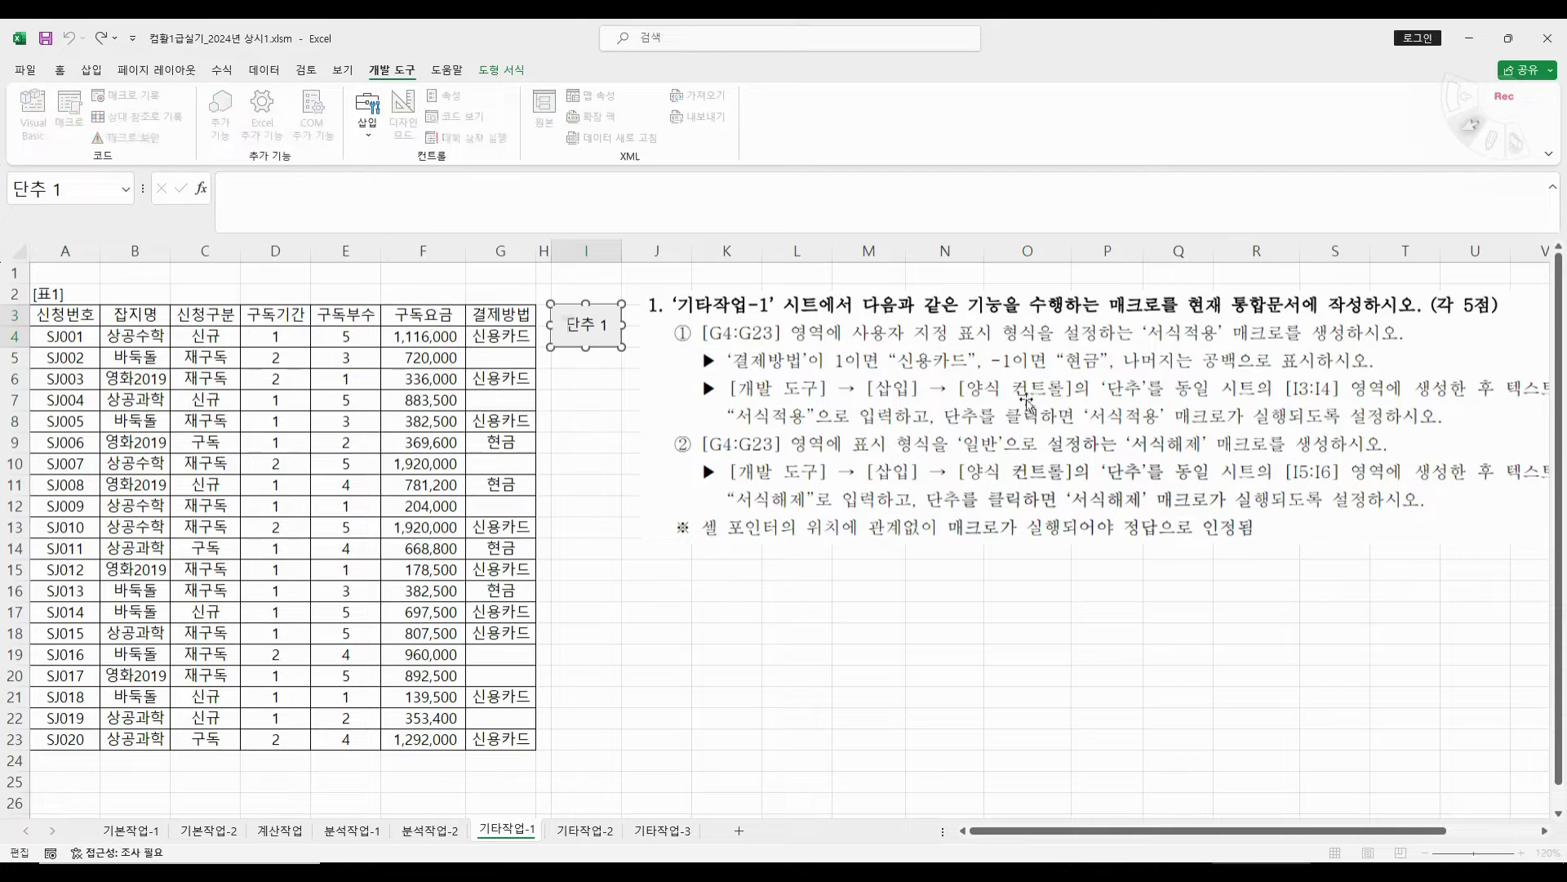
- Replace the new button's caption with 서식적용 and deselect the button
key(BackSpace)
key(BackSpace)
key(BackSpace)
text(서식적ㅇ)
click(594, 379)
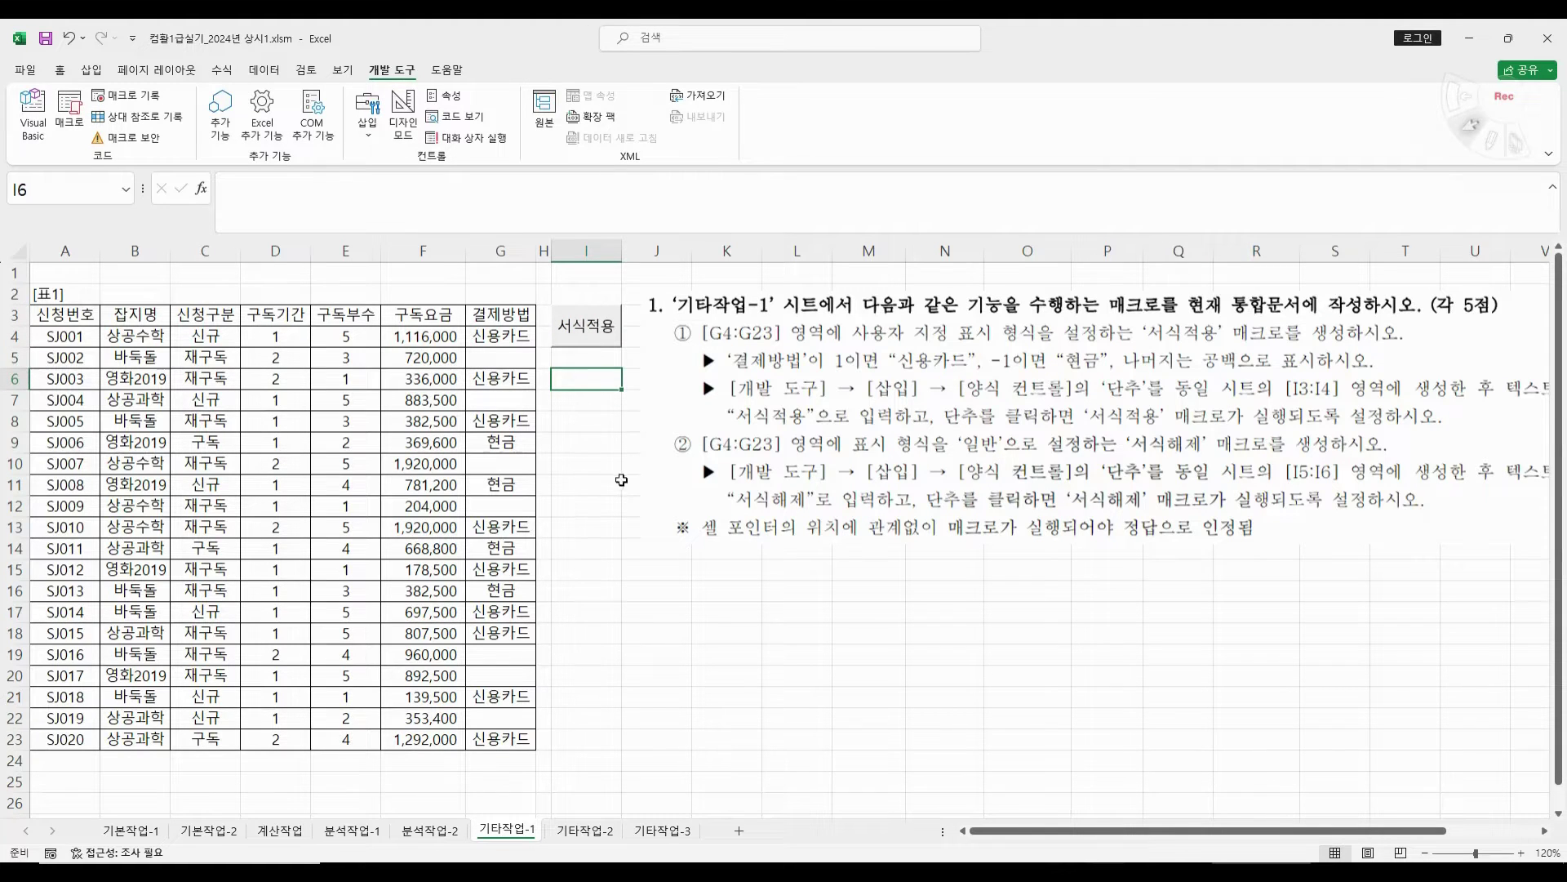
- Test the 서식적용 button from different active cells on the sheet, leaving an empty cell selected
click(618, 335)
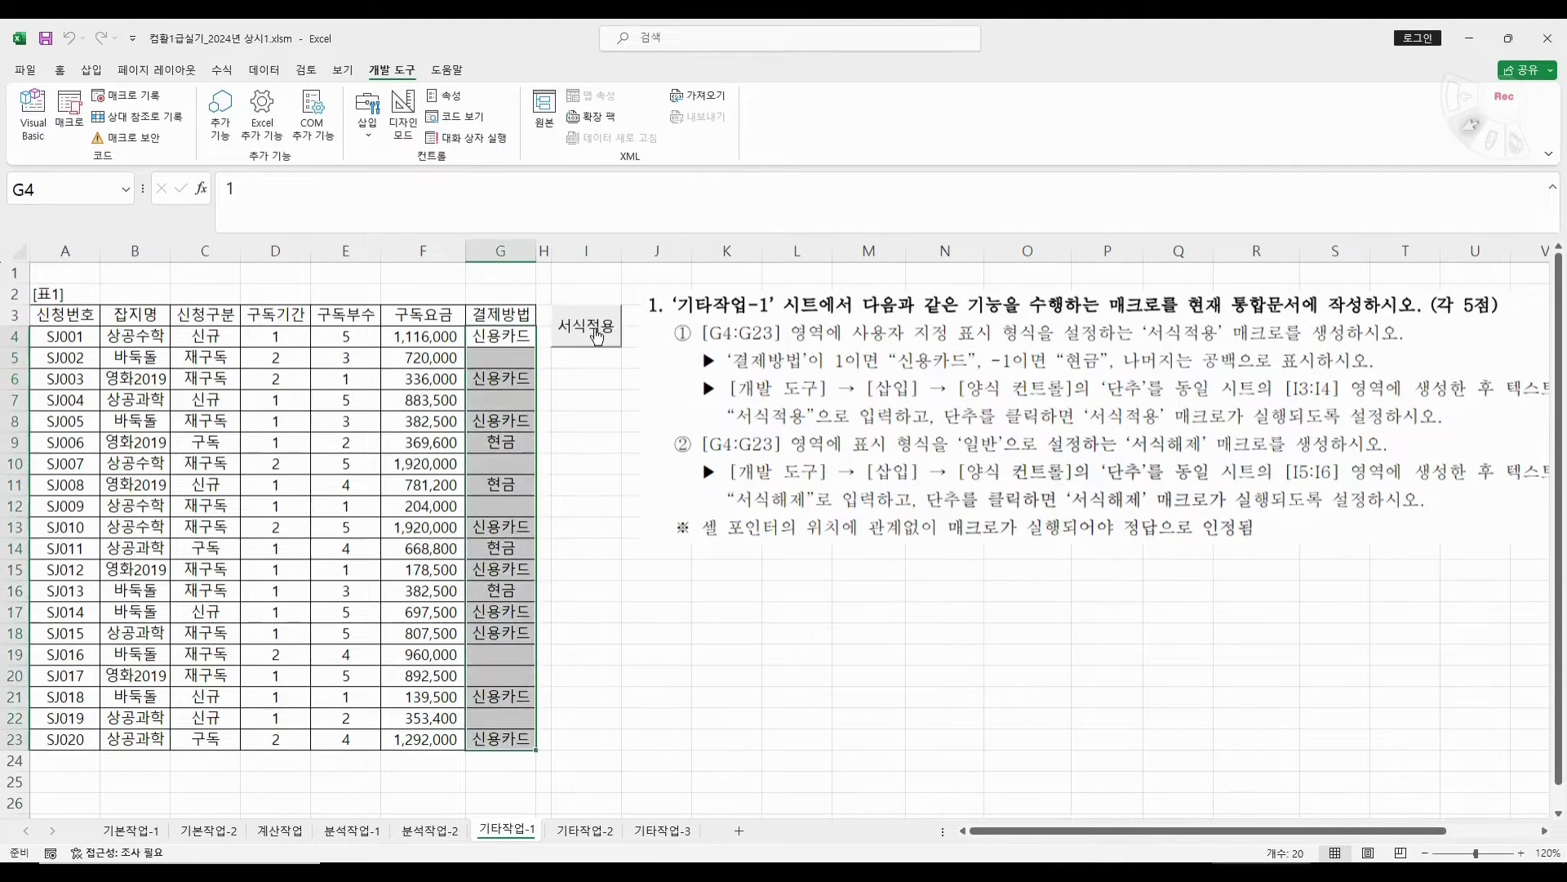
click(600, 493)
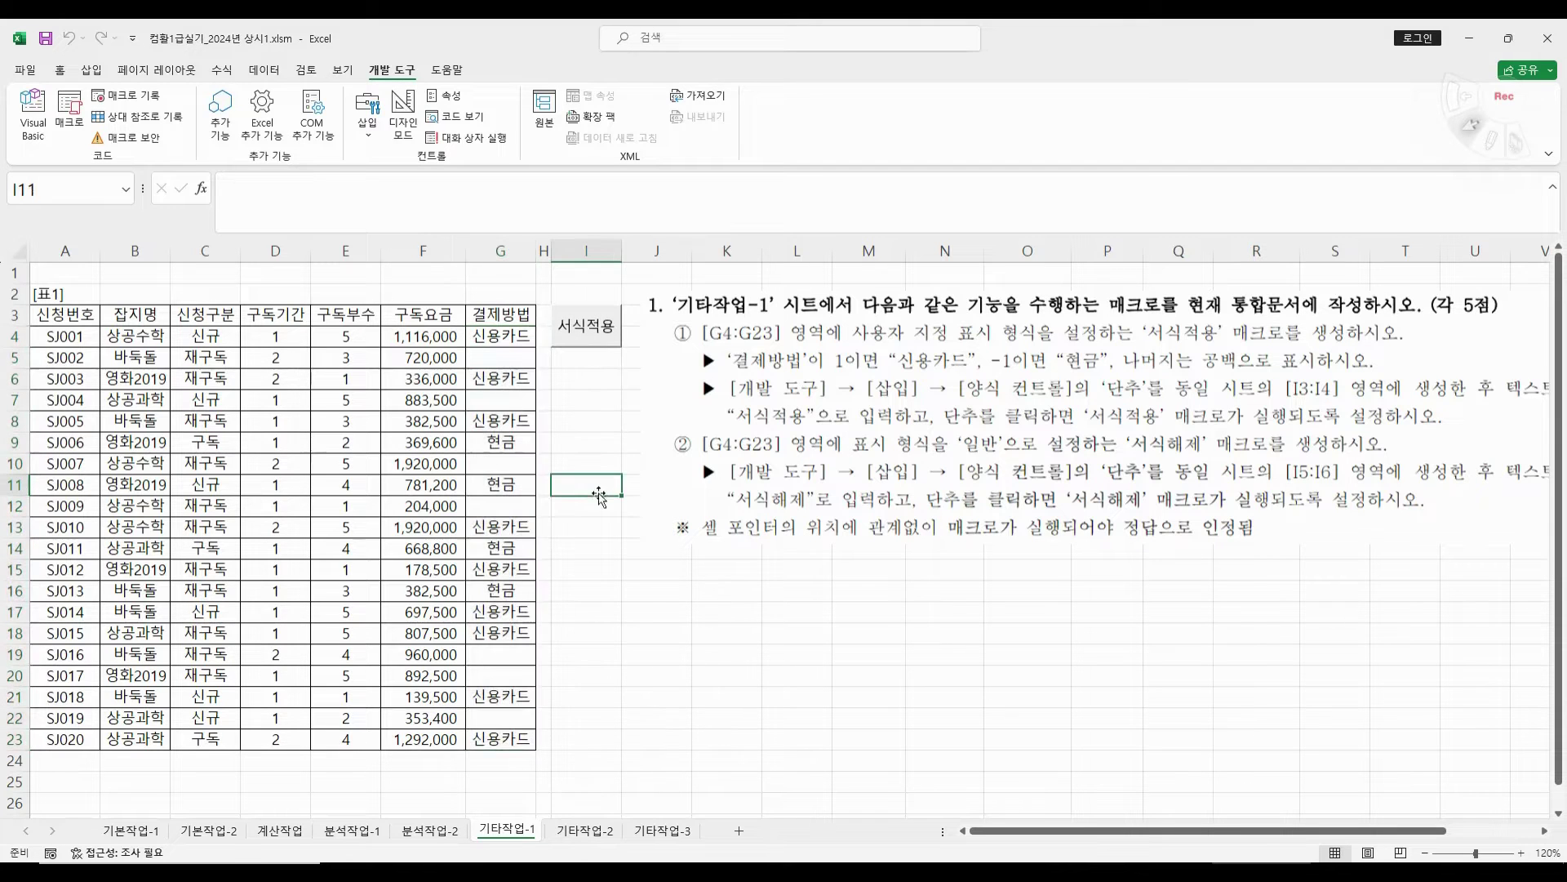
click(746, 599)
click(963, 632)
click(1160, 622)
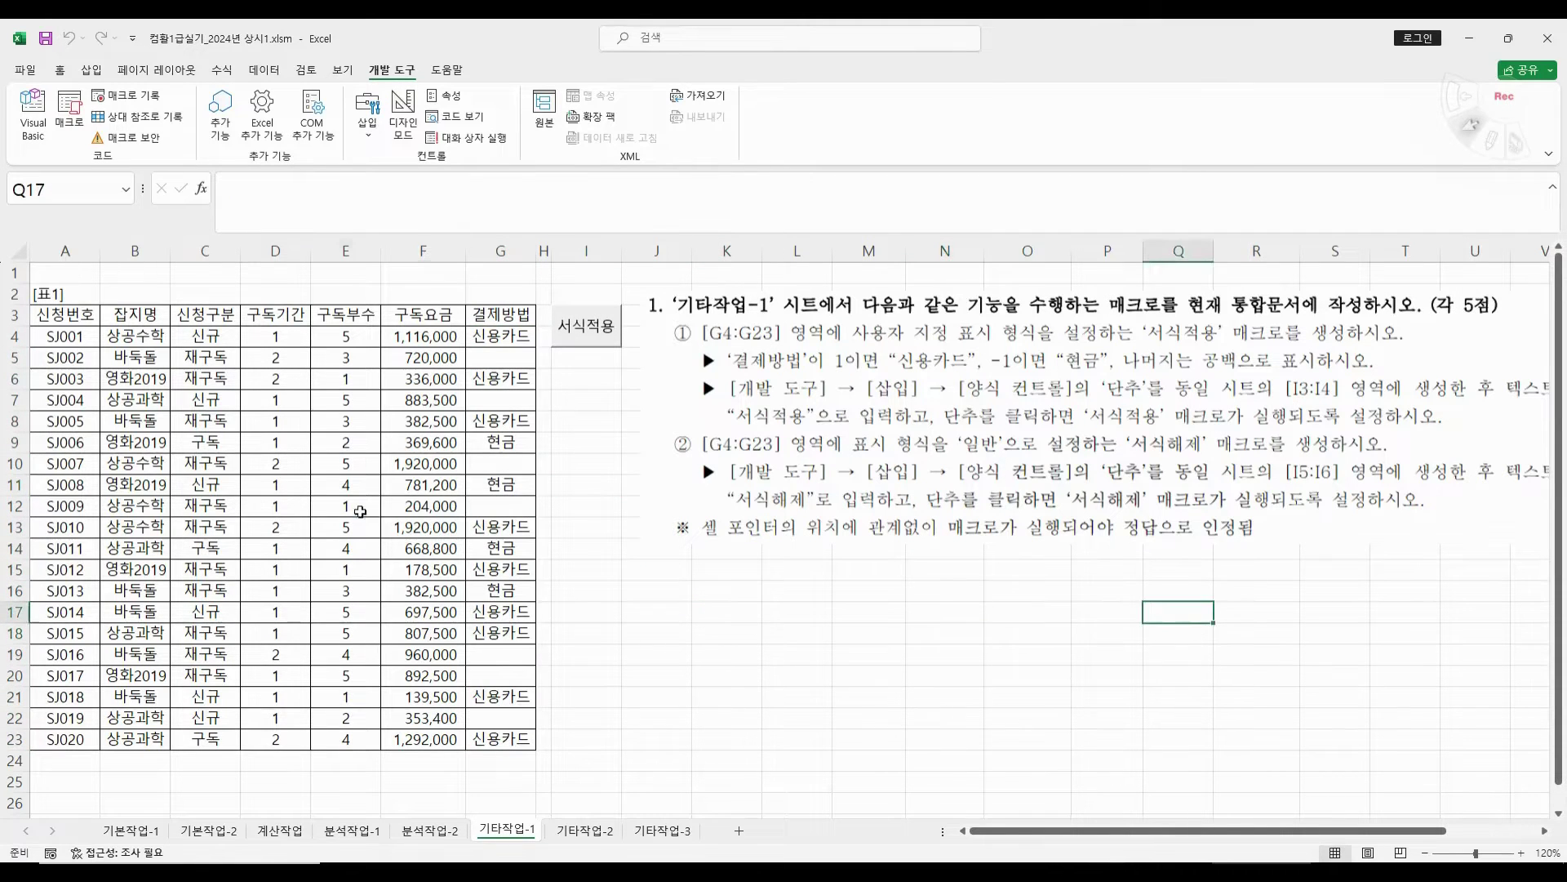
click(360, 508)
click(587, 335)
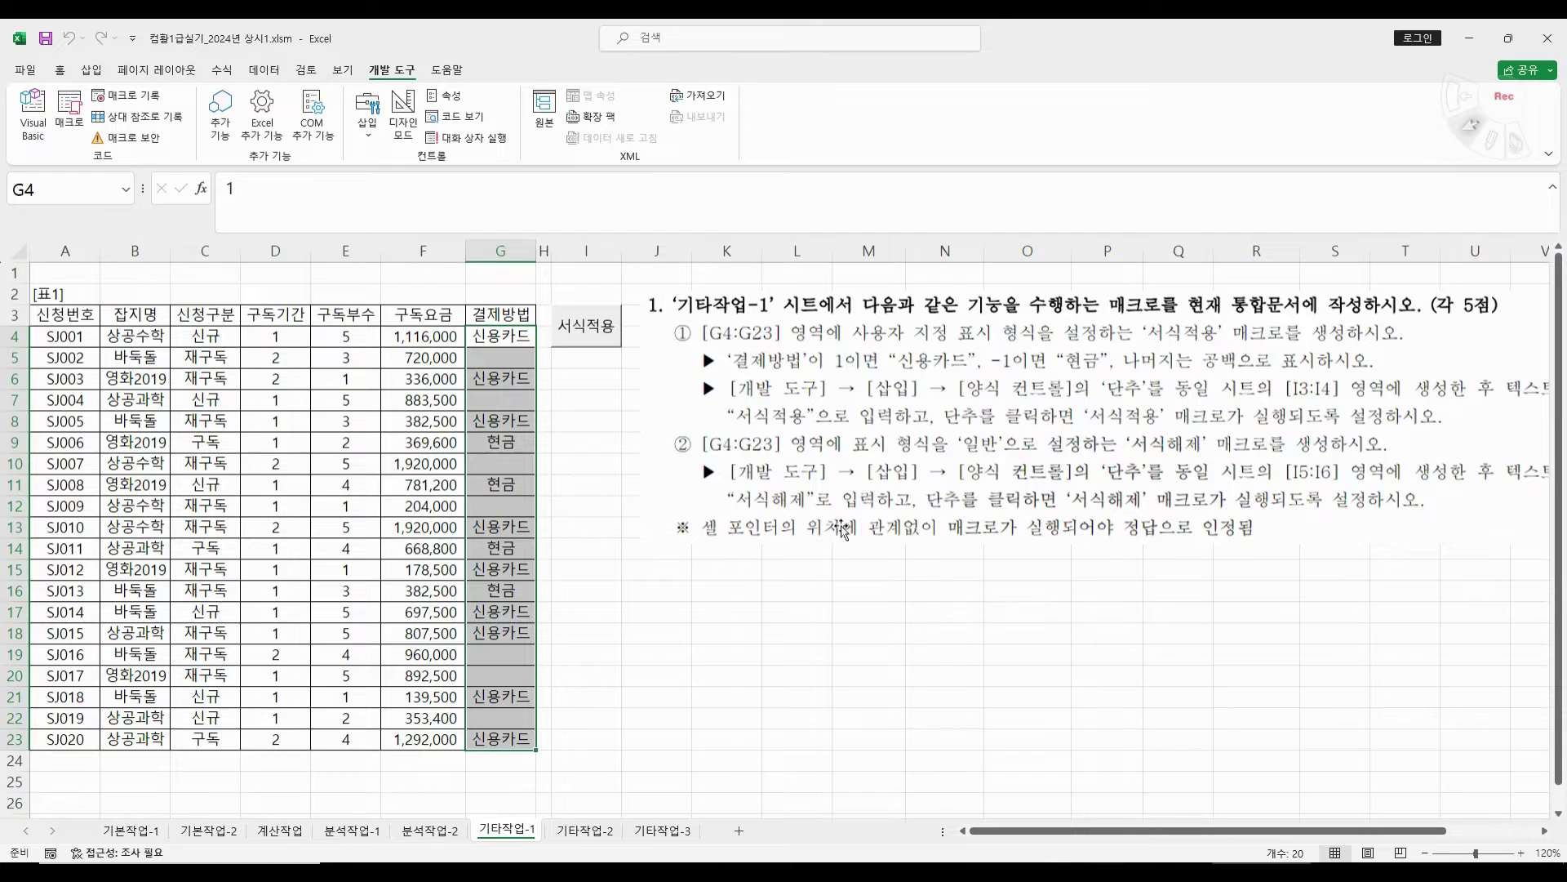
click(782, 612)
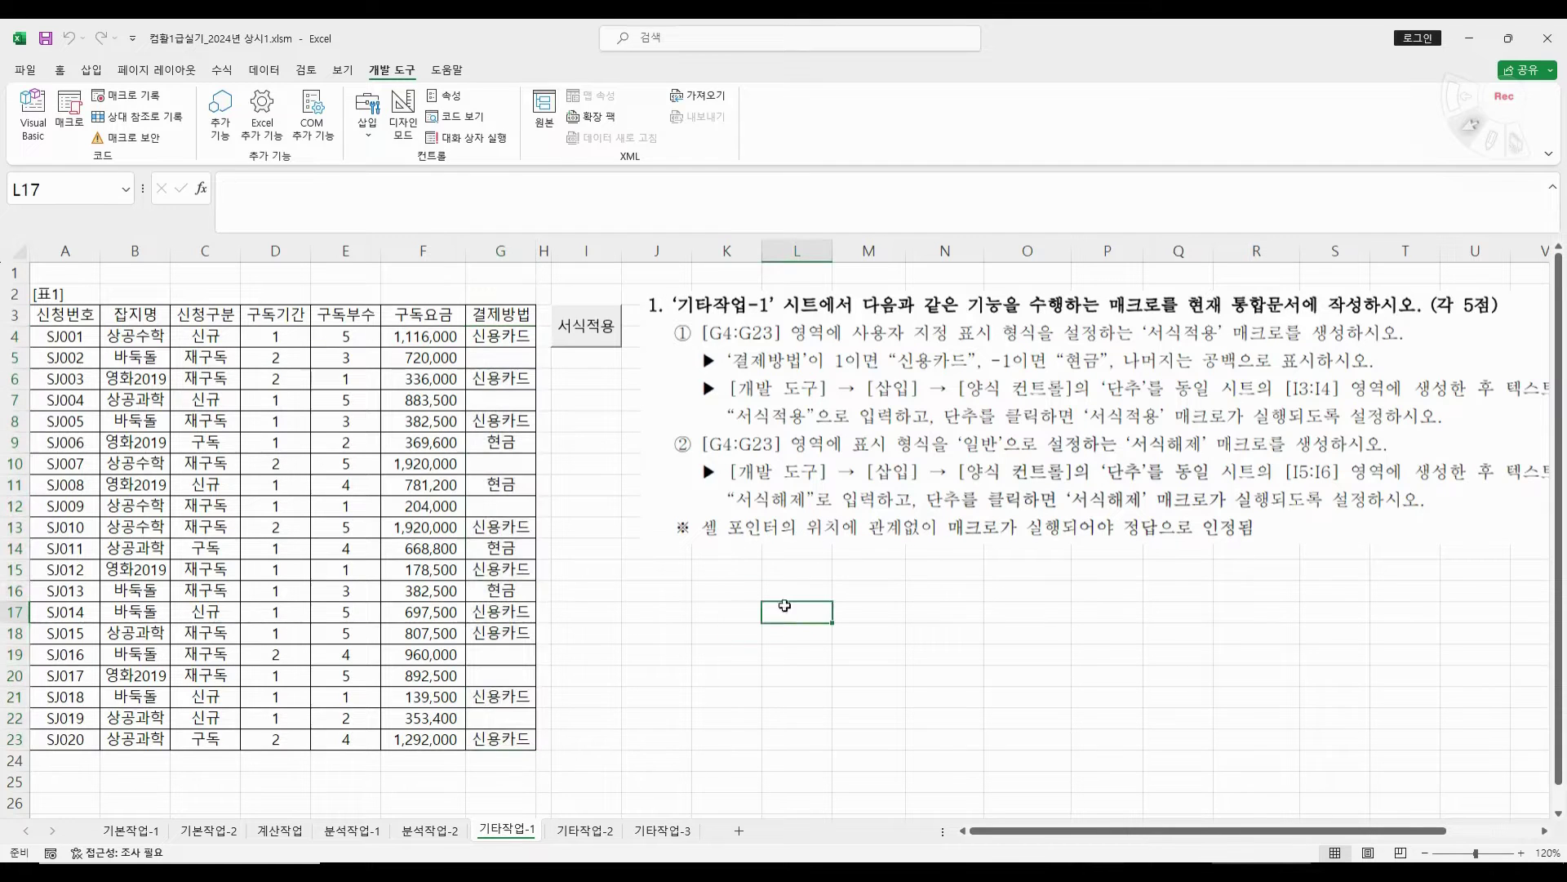
click(711, 596)
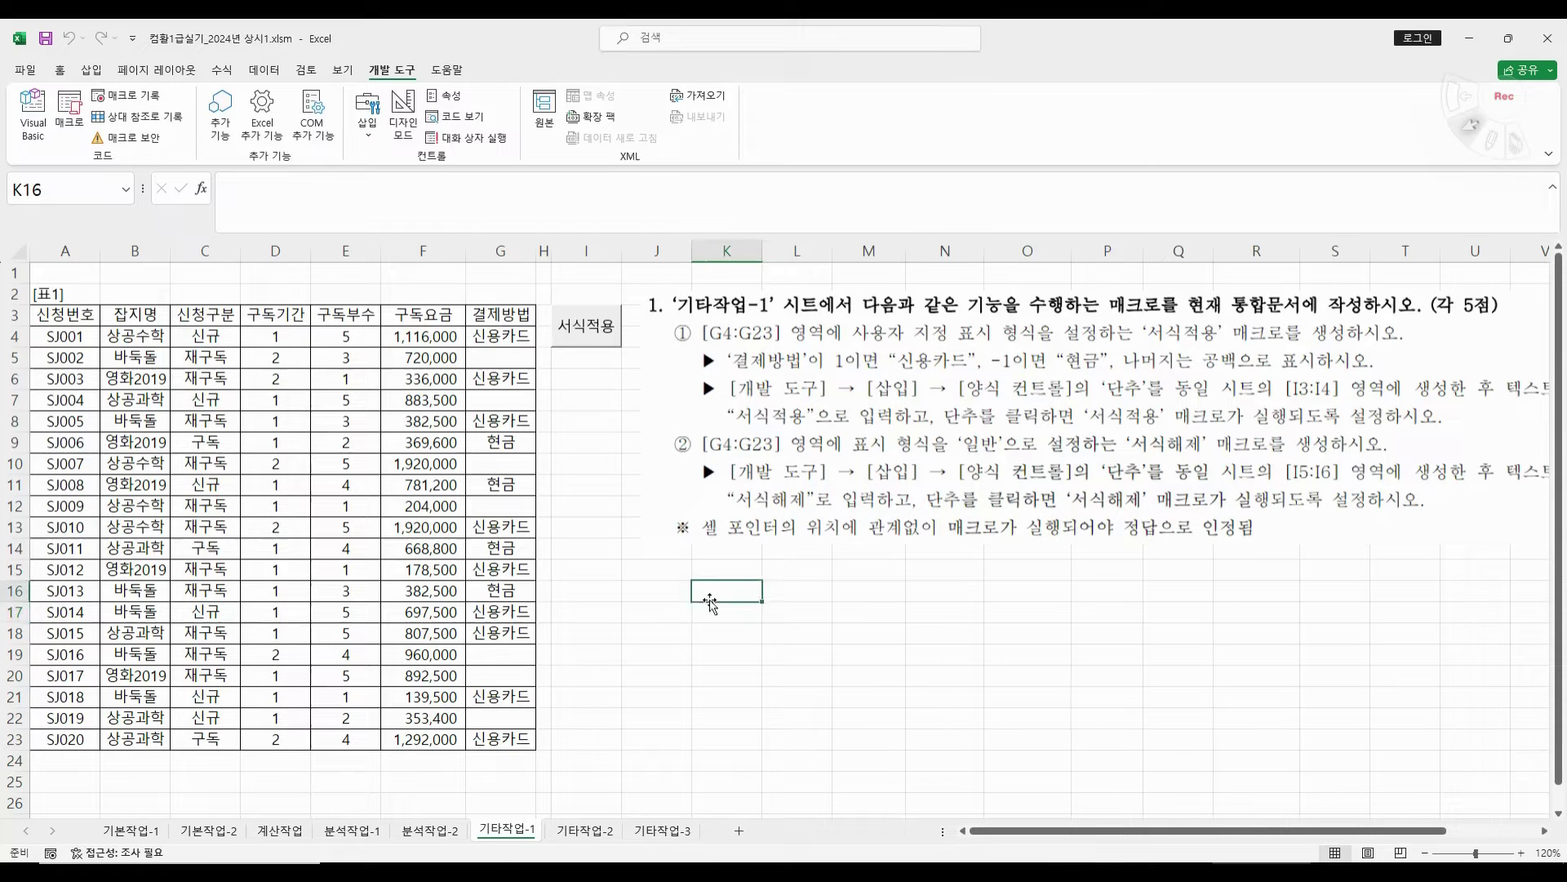
- Start recording a second macro named 서식해제 in the current workbook
click(124, 96)
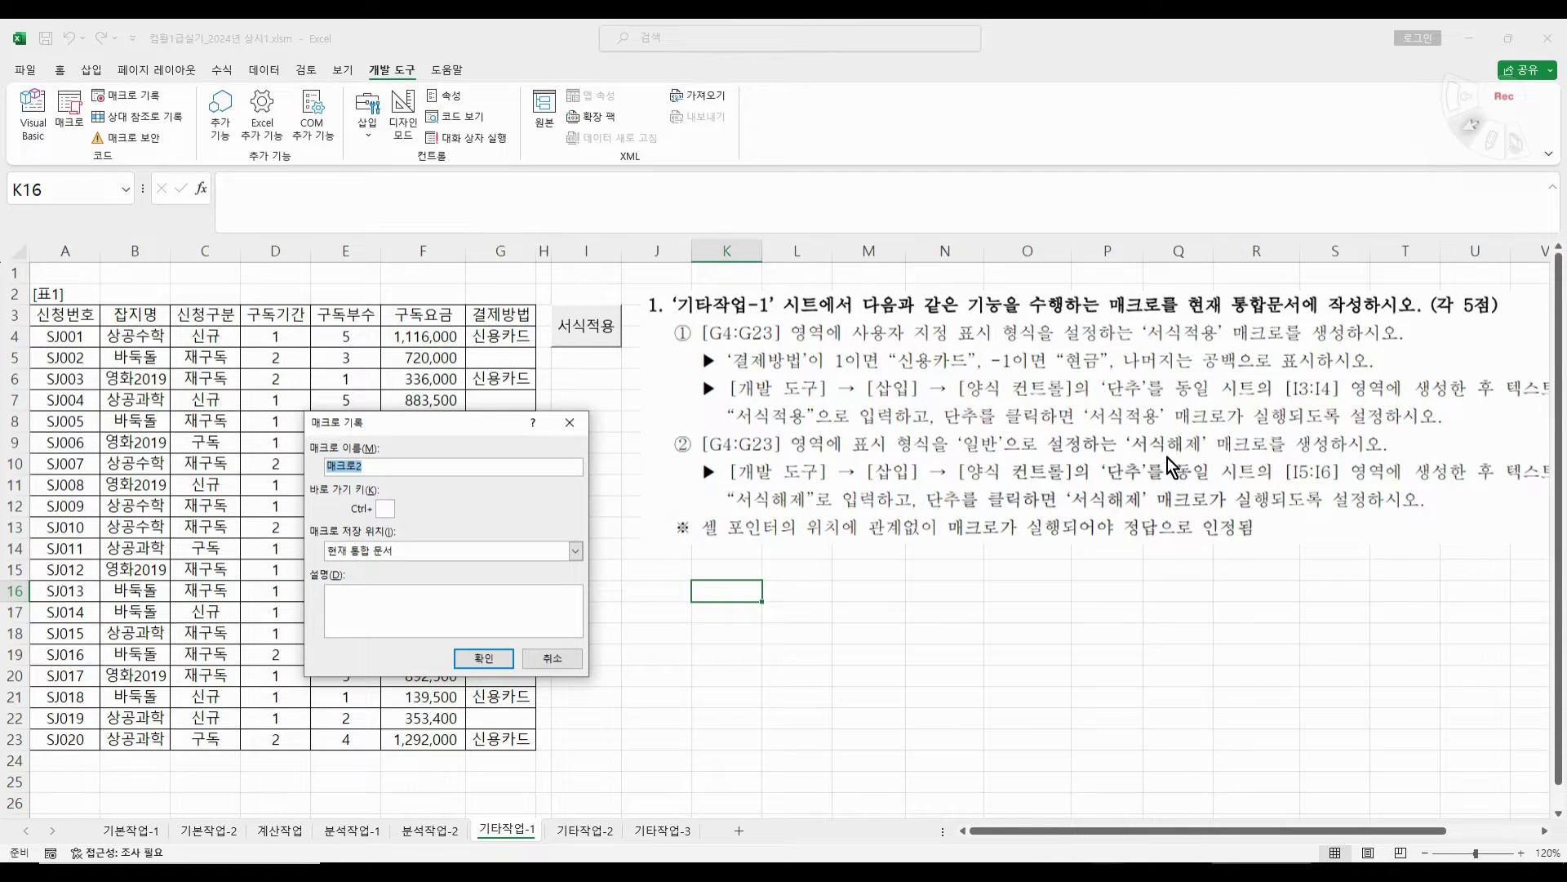
text(서식적용)
click(487, 658)
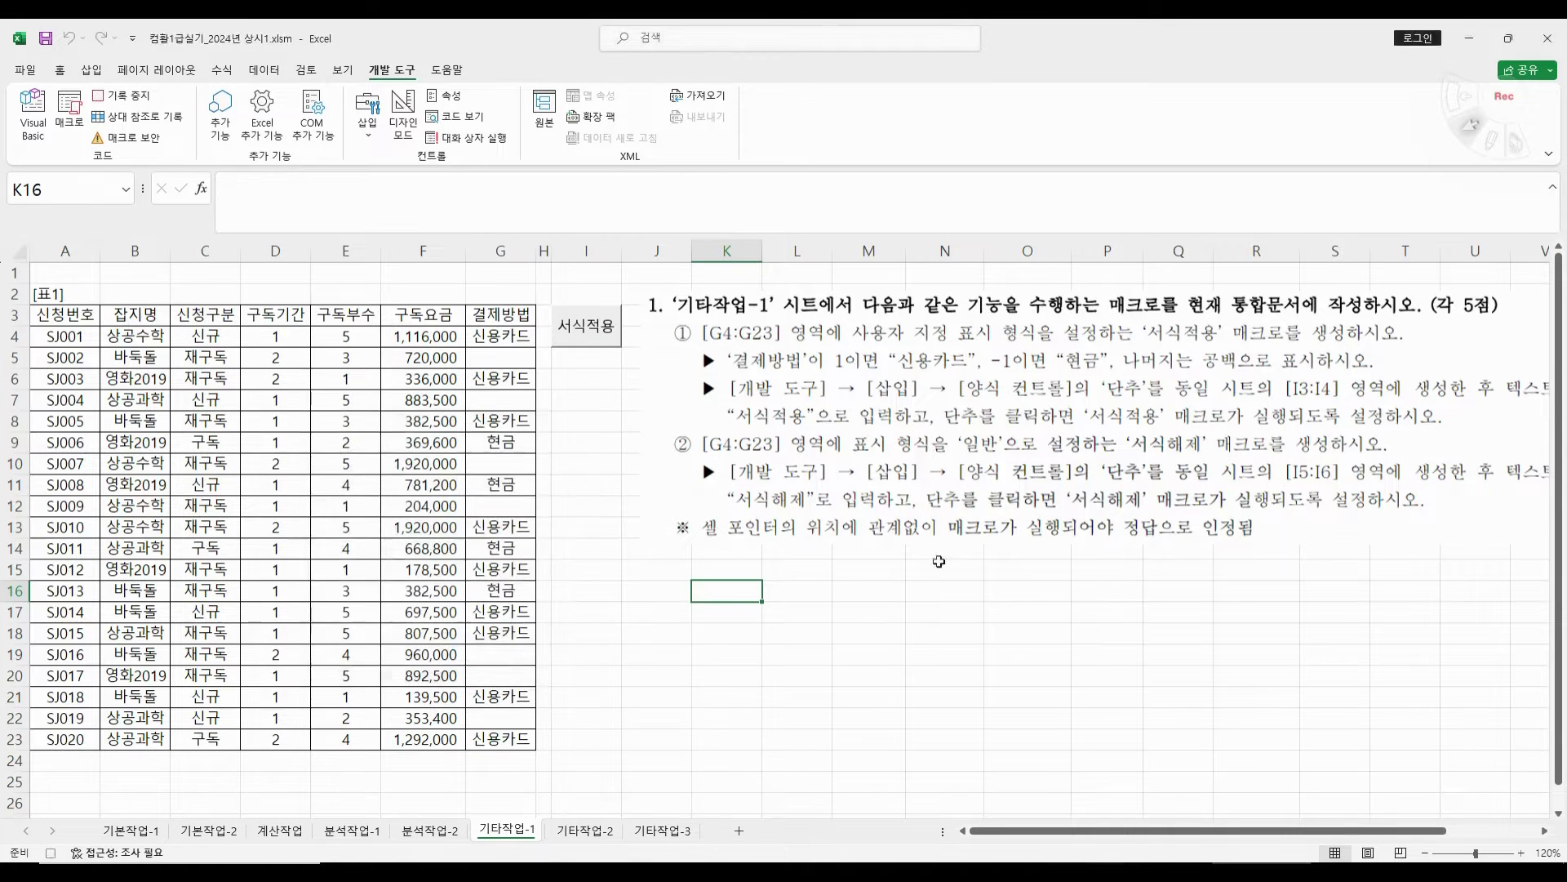
- Apply the 일반 number format to G4:G23 as the recorded action of the 서식해제 macro
drag(487, 337, 501, 740)
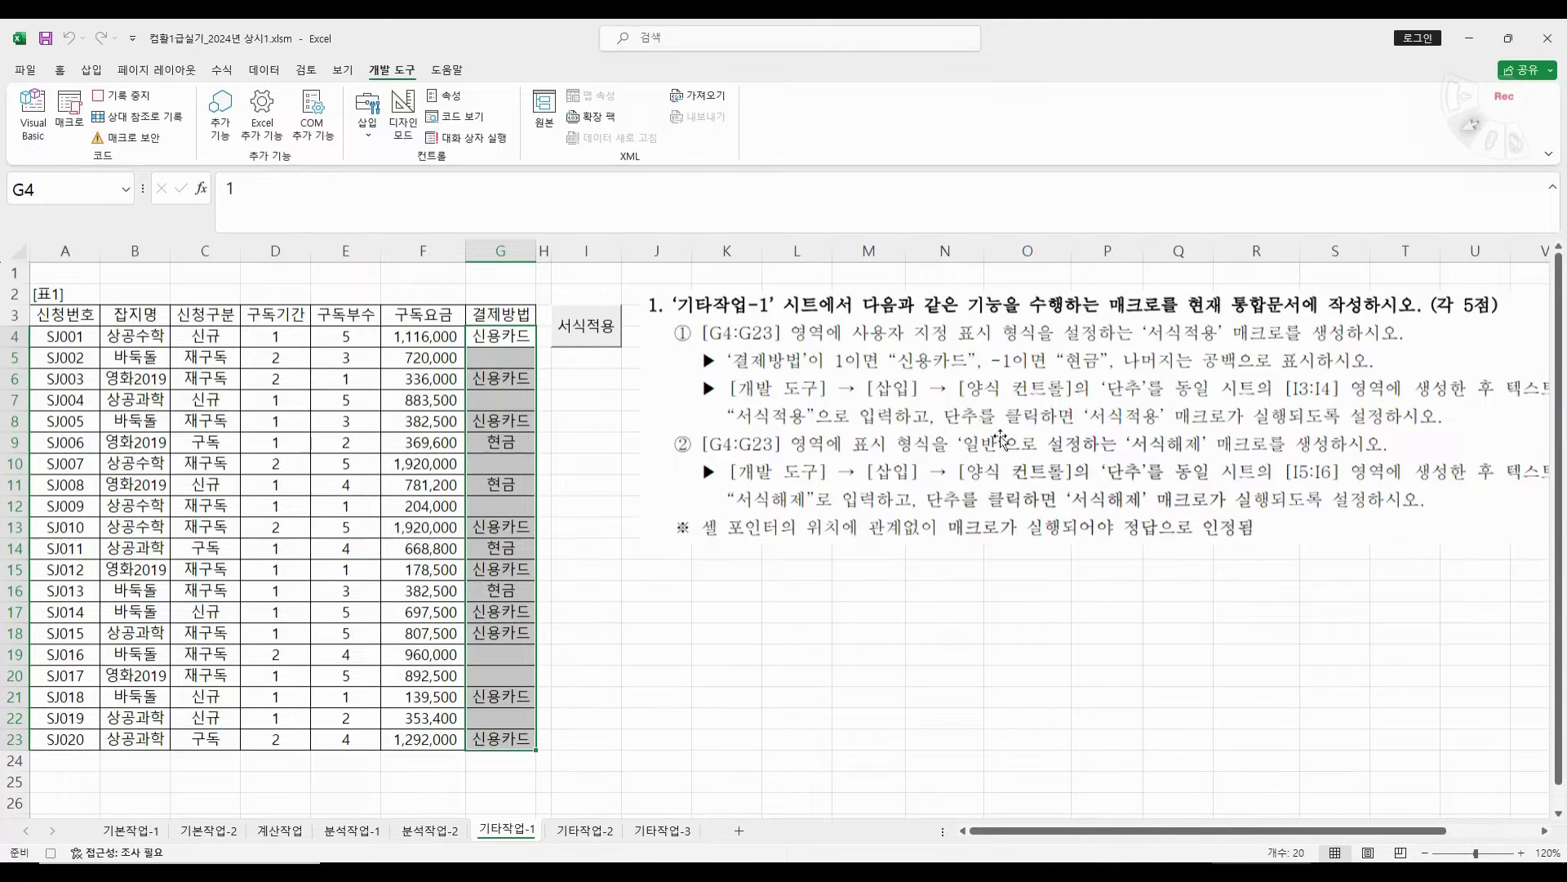
click(62, 71)
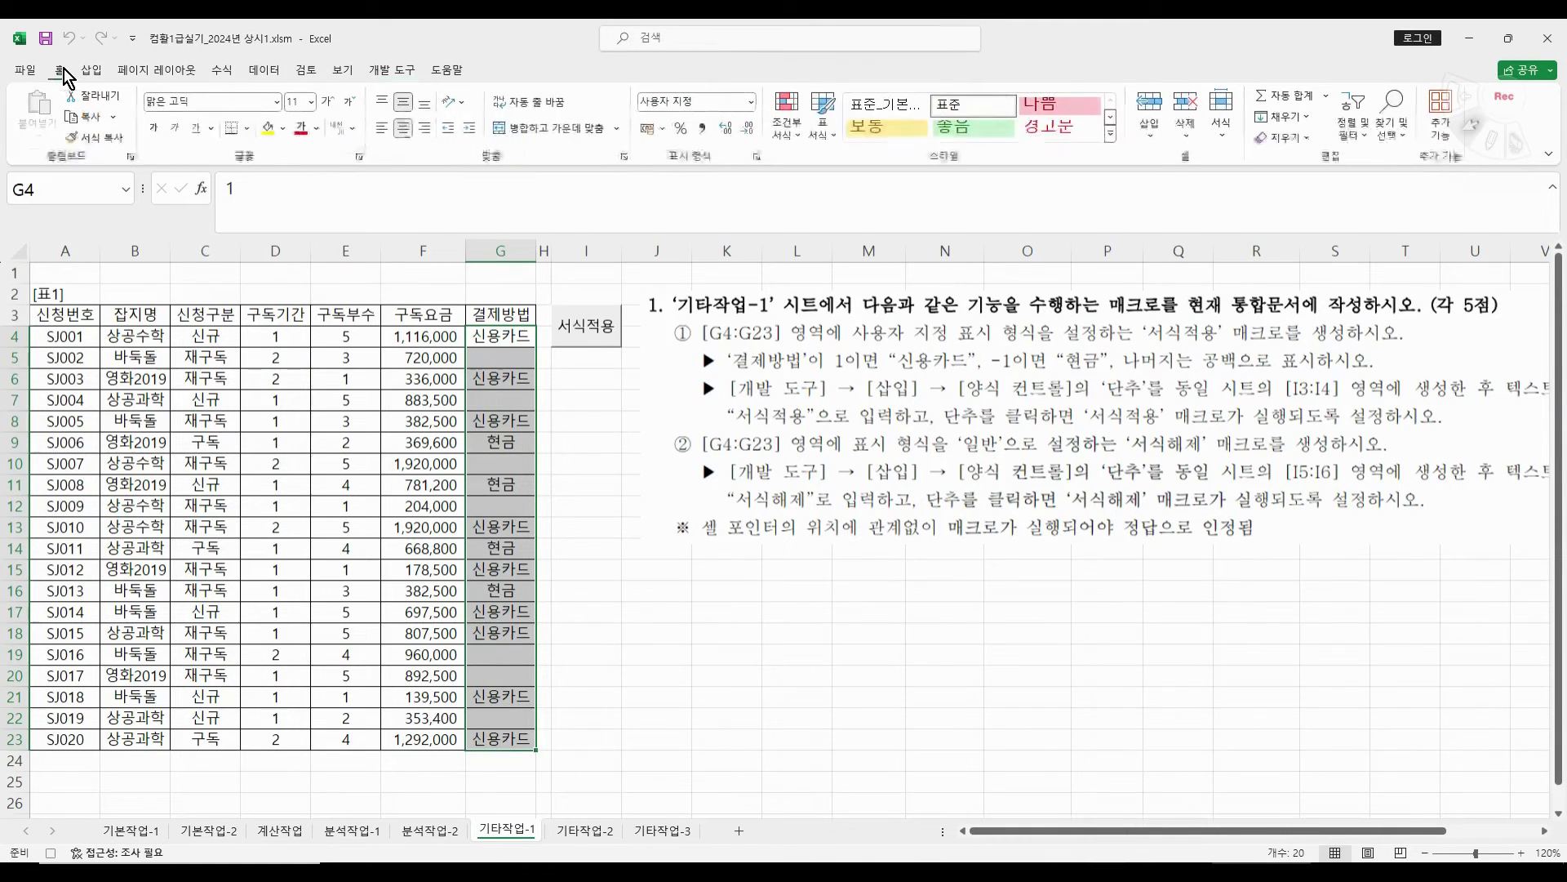
click(750, 102)
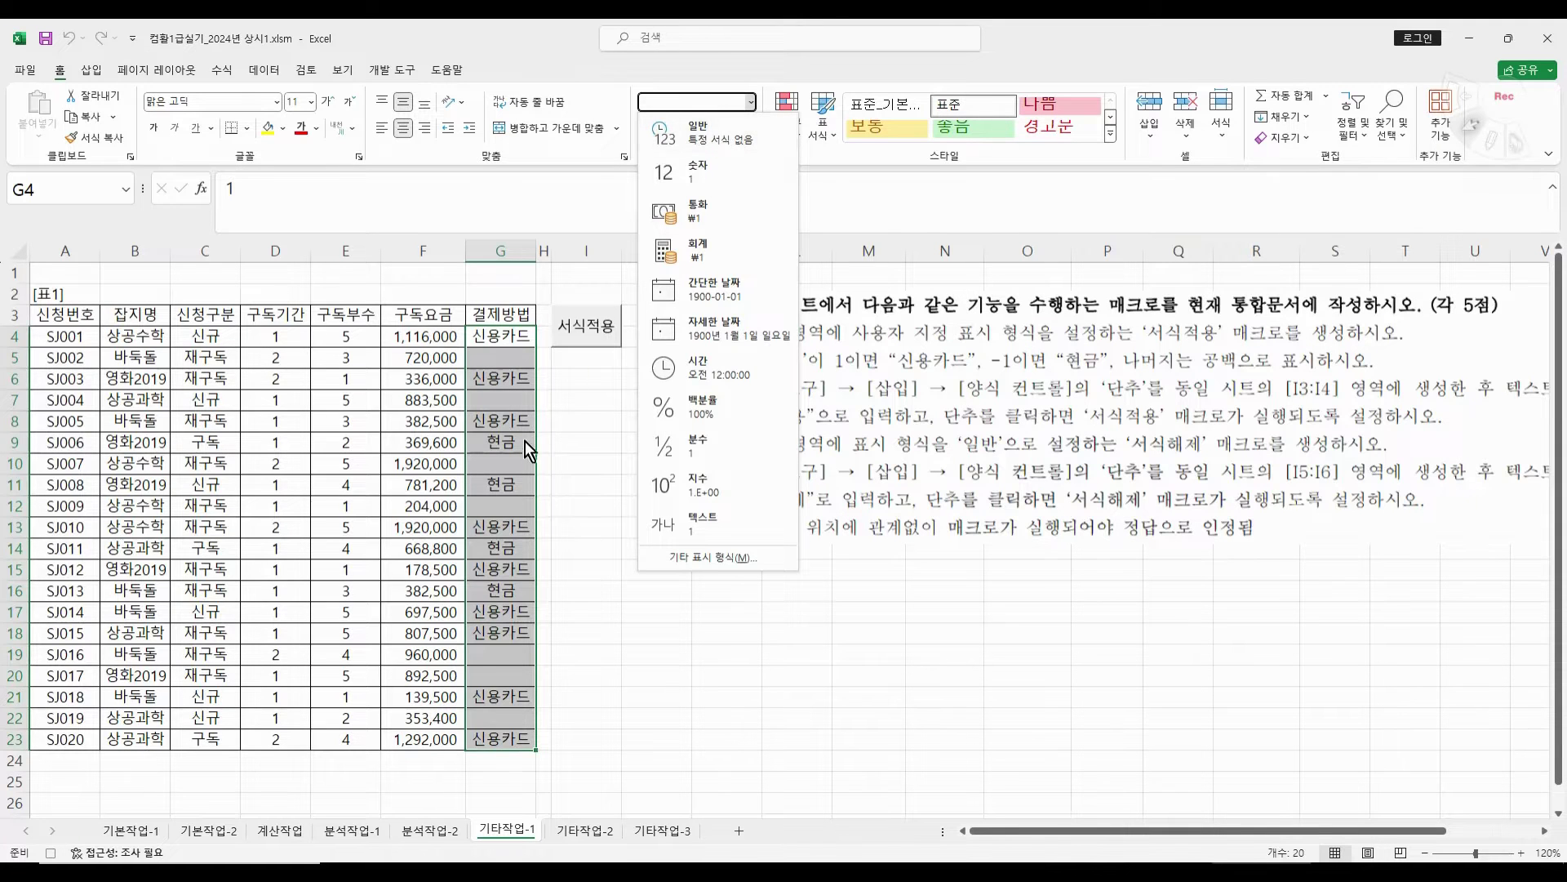
right_click(497, 415)
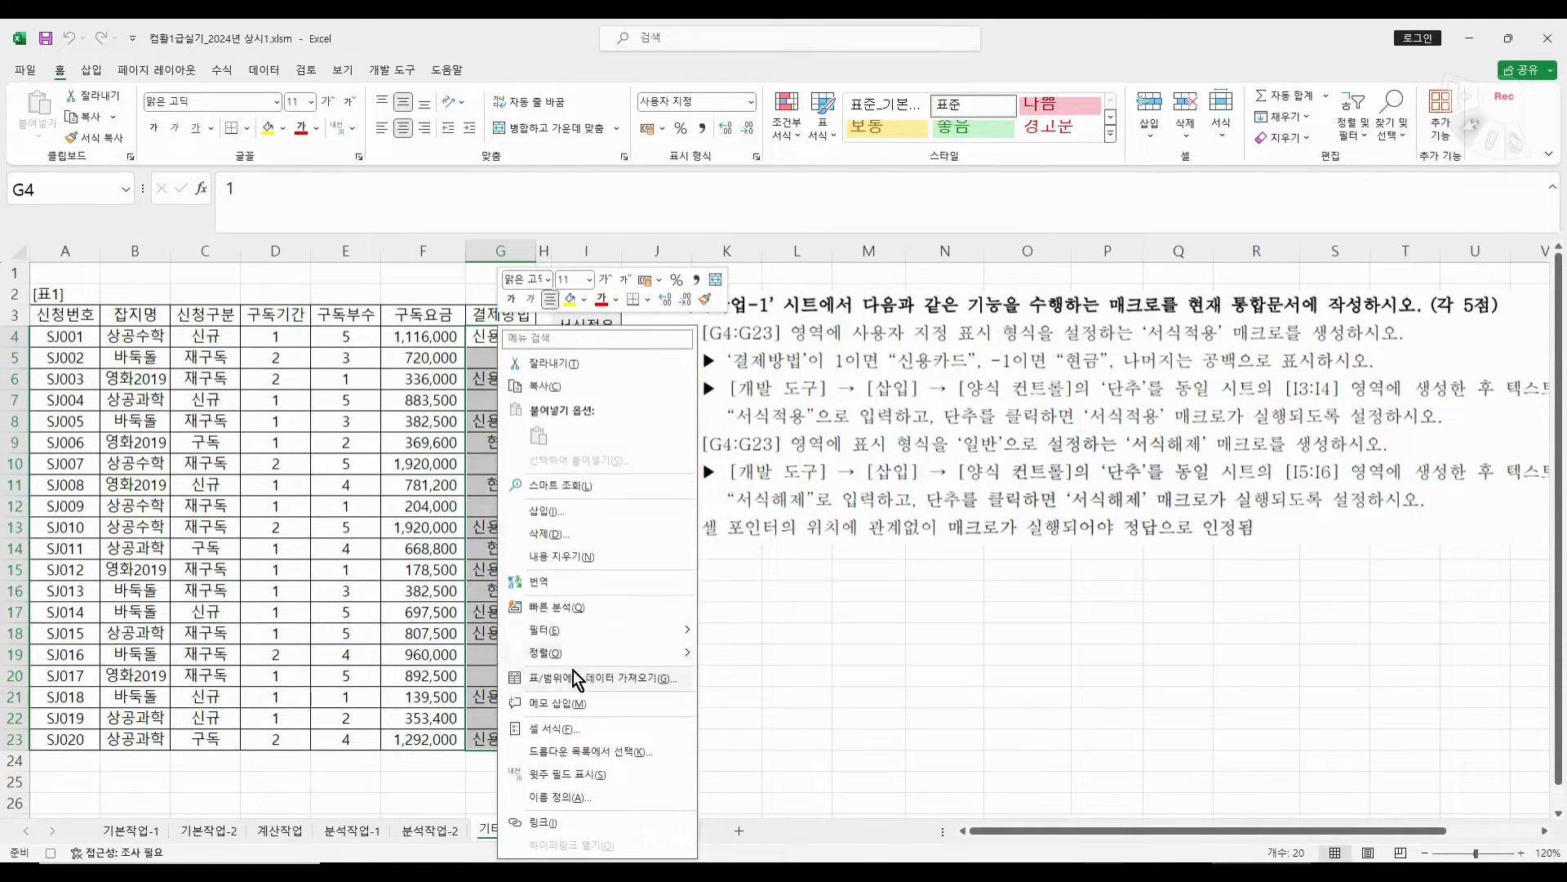
click(582, 728)
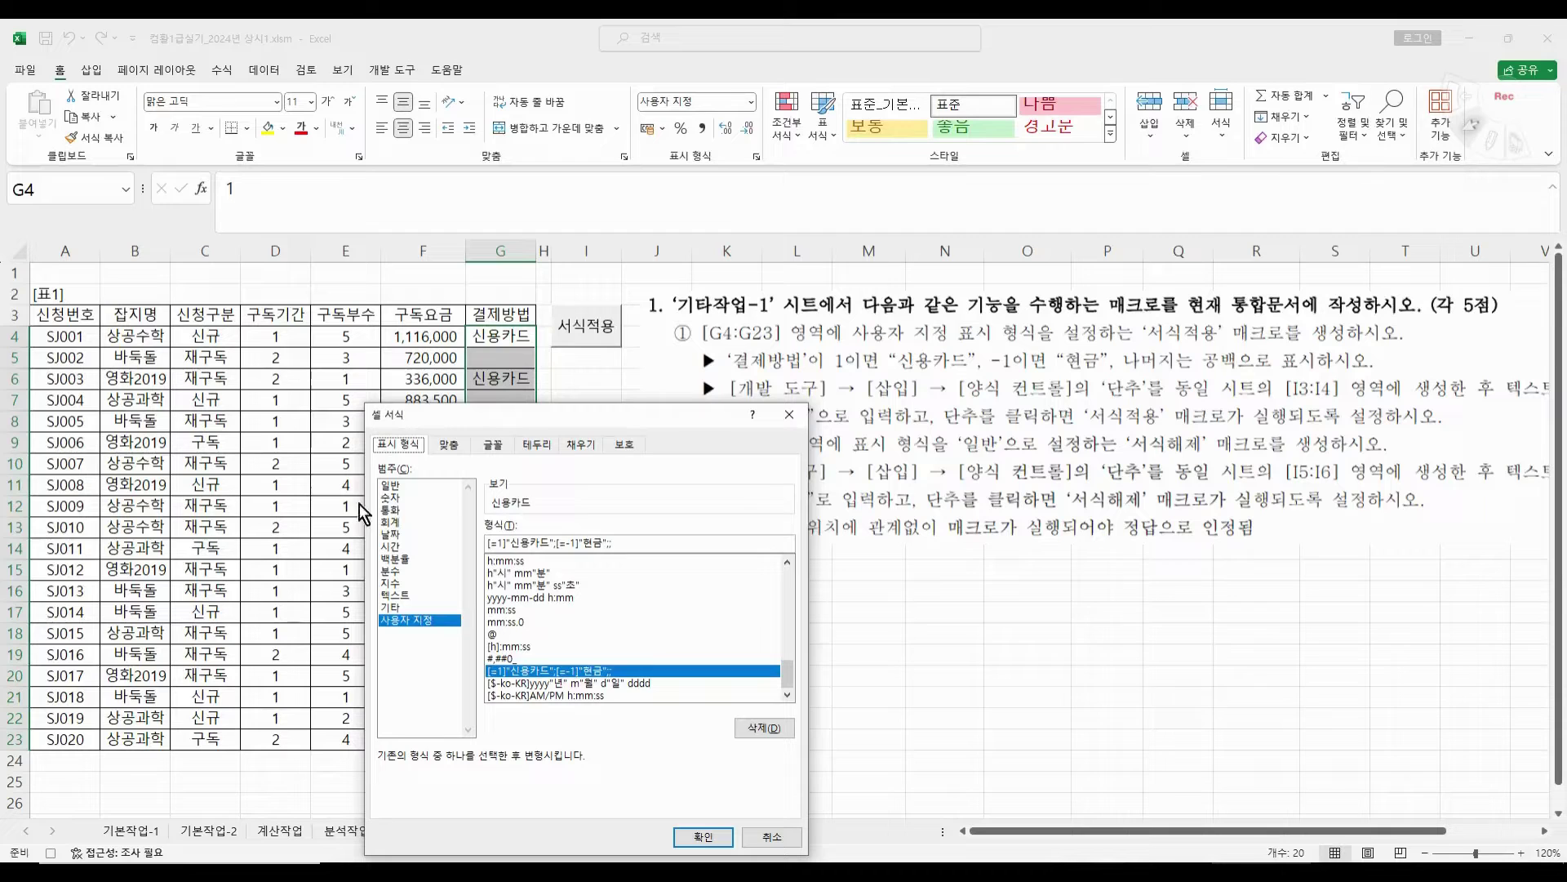
click(408, 486)
click(709, 837)
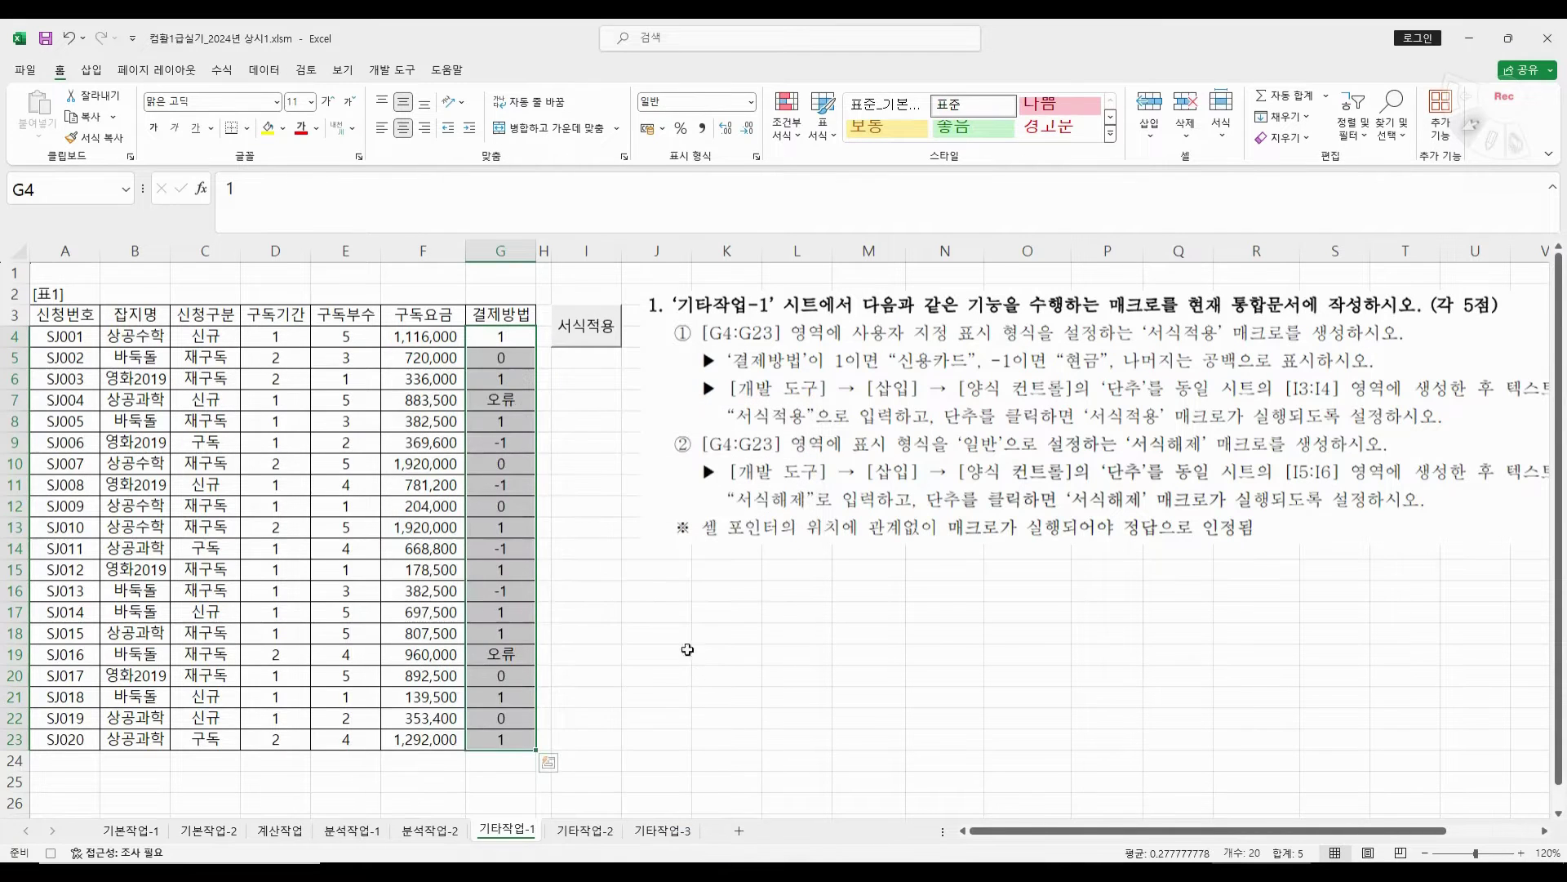
- Stop recording the 서식해제 macro and select an empty cell outside the table
click(391, 70)
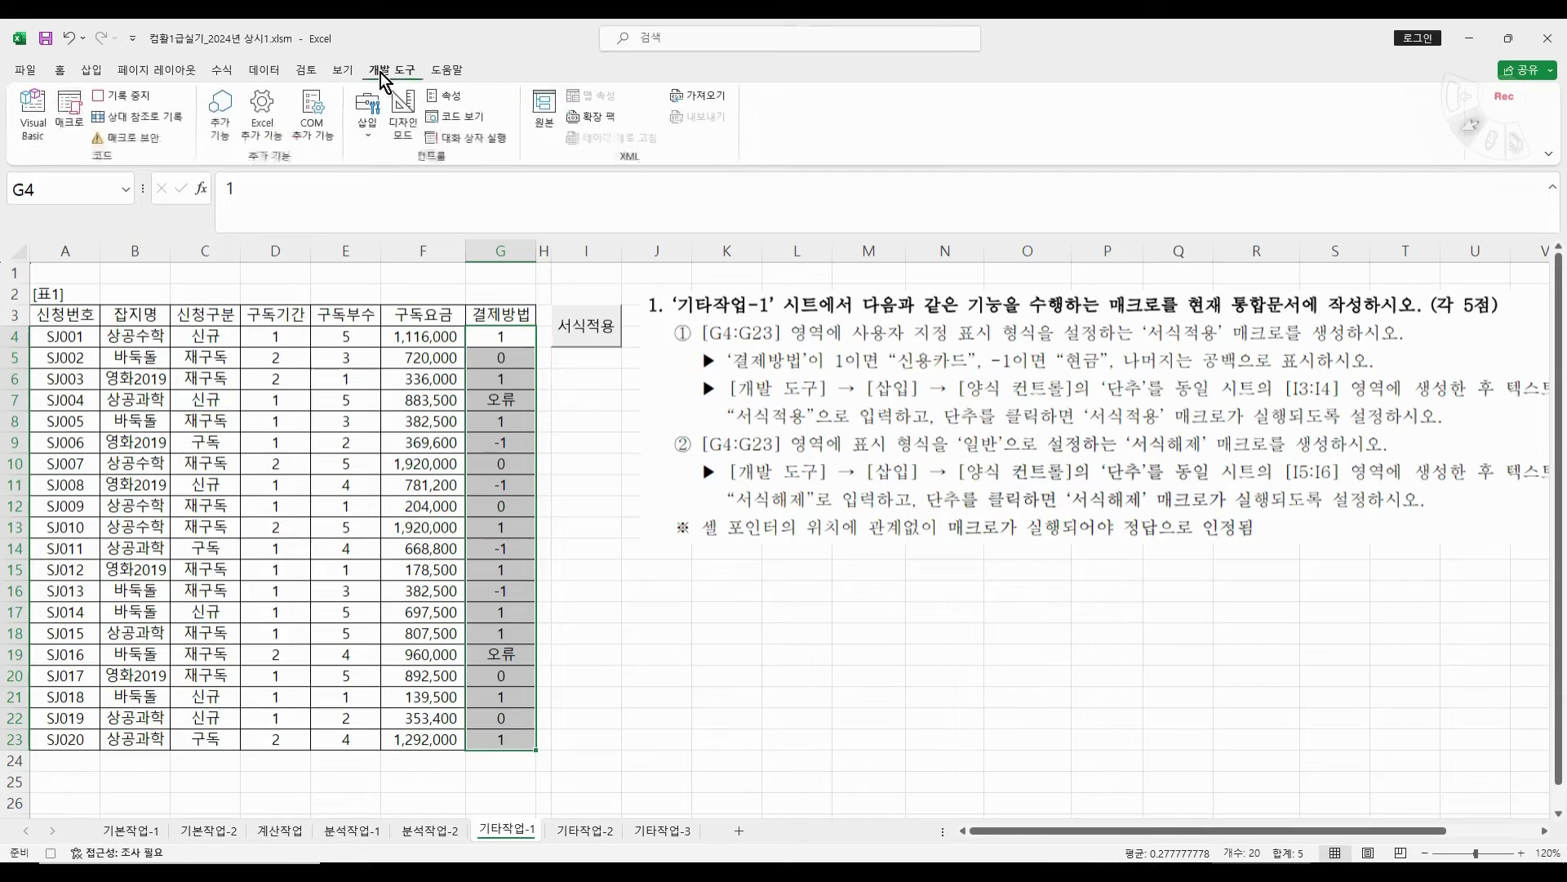
click(118, 96)
click(862, 688)
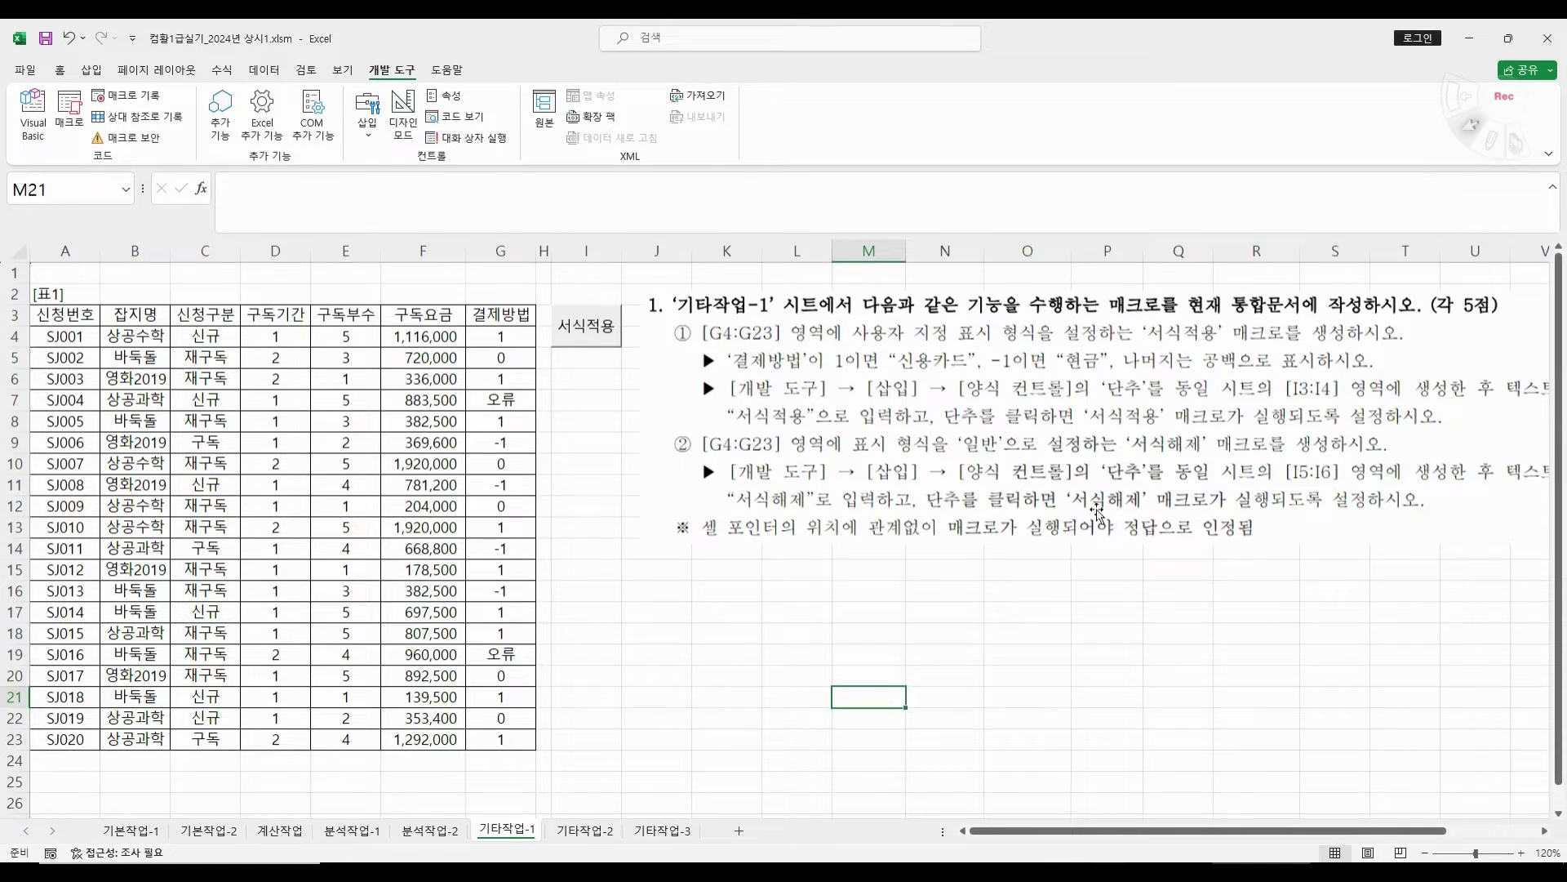
- Place a form-control button over I5:I6 and assign the 서식해제 macro to it
click(569, 379)
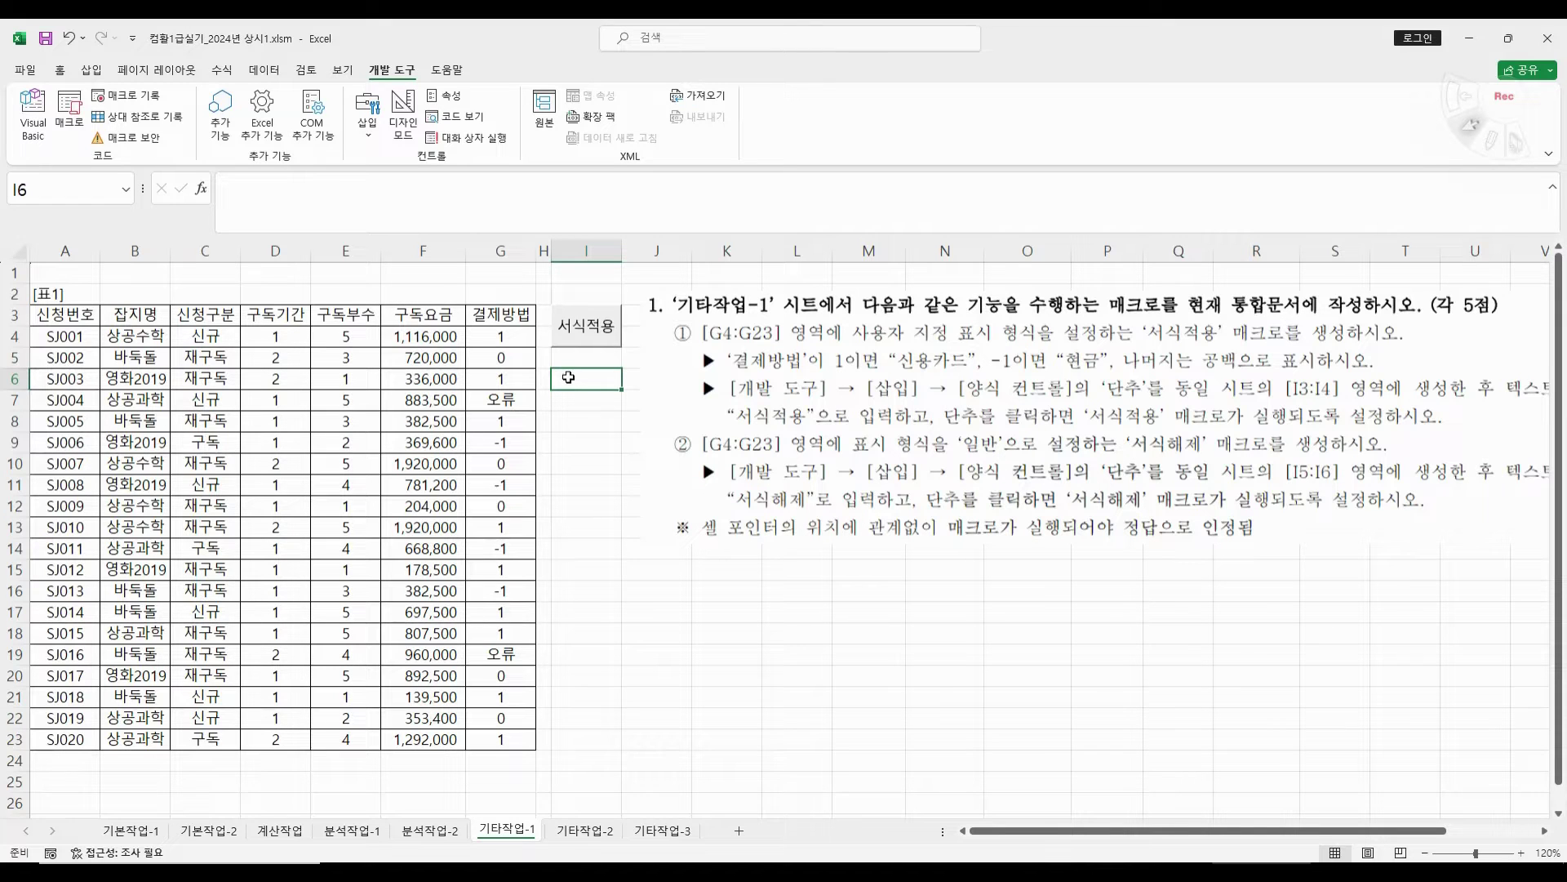
drag(574, 360, 574, 380)
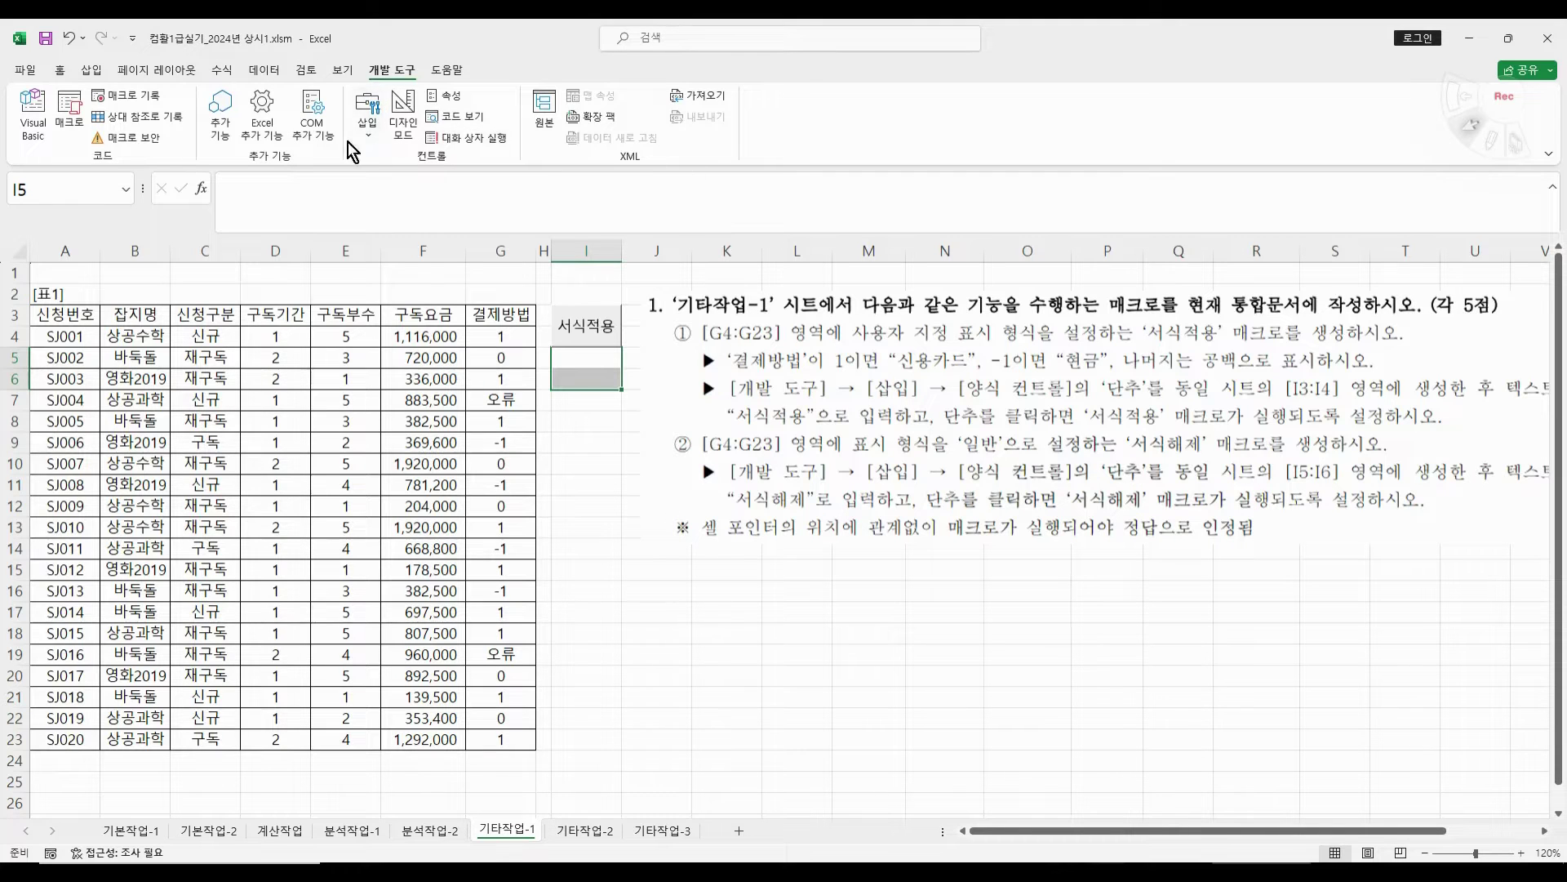
click(368, 123)
click(364, 196)
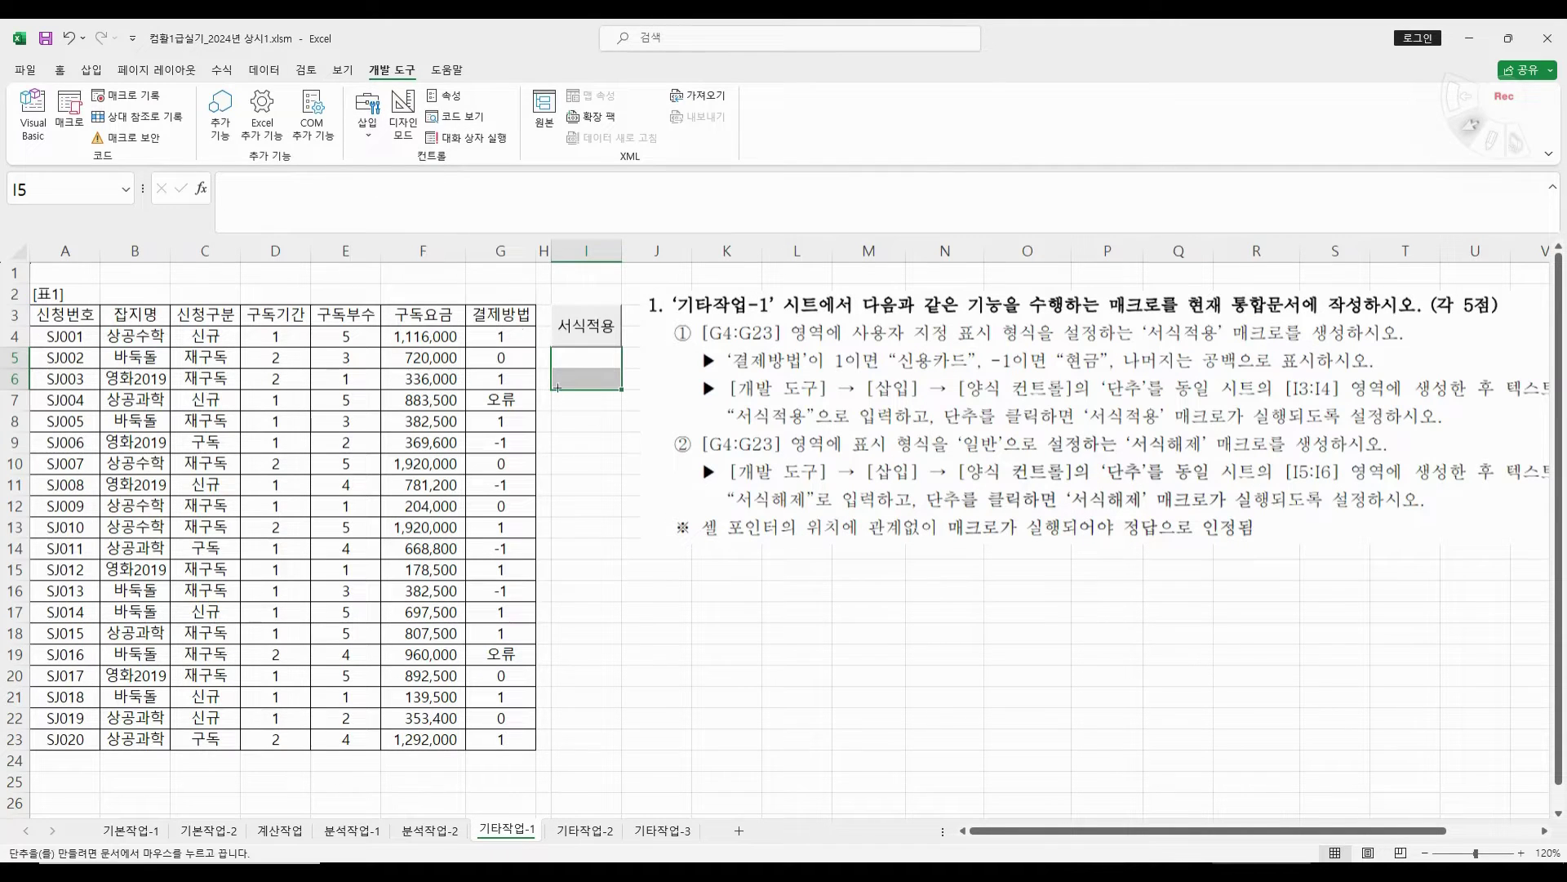
drag(551, 344, 621, 390)
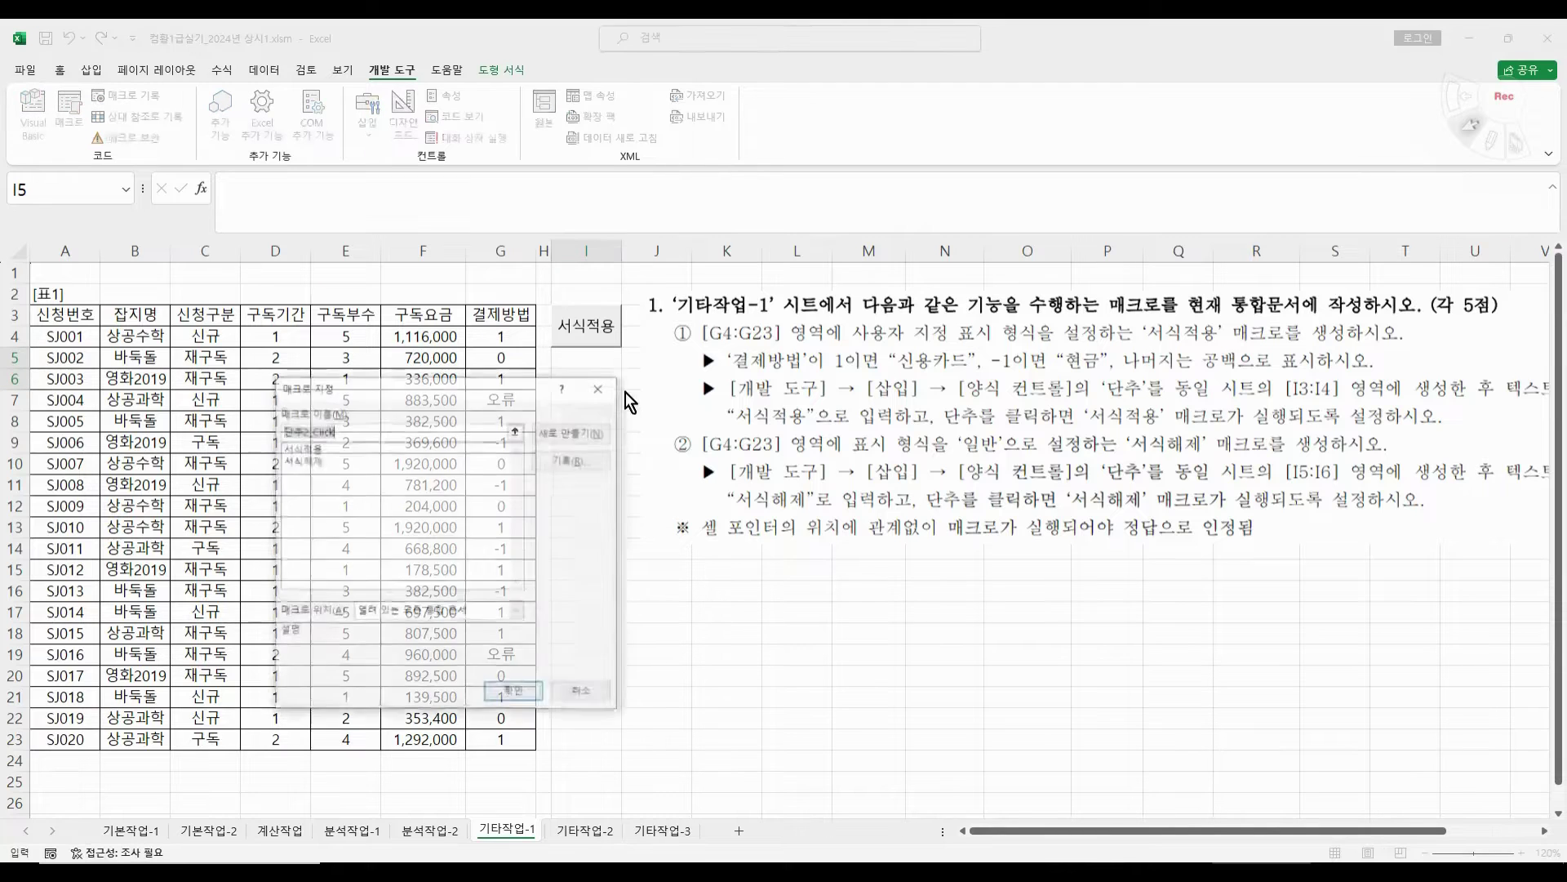
click(316, 462)
click(513, 693)
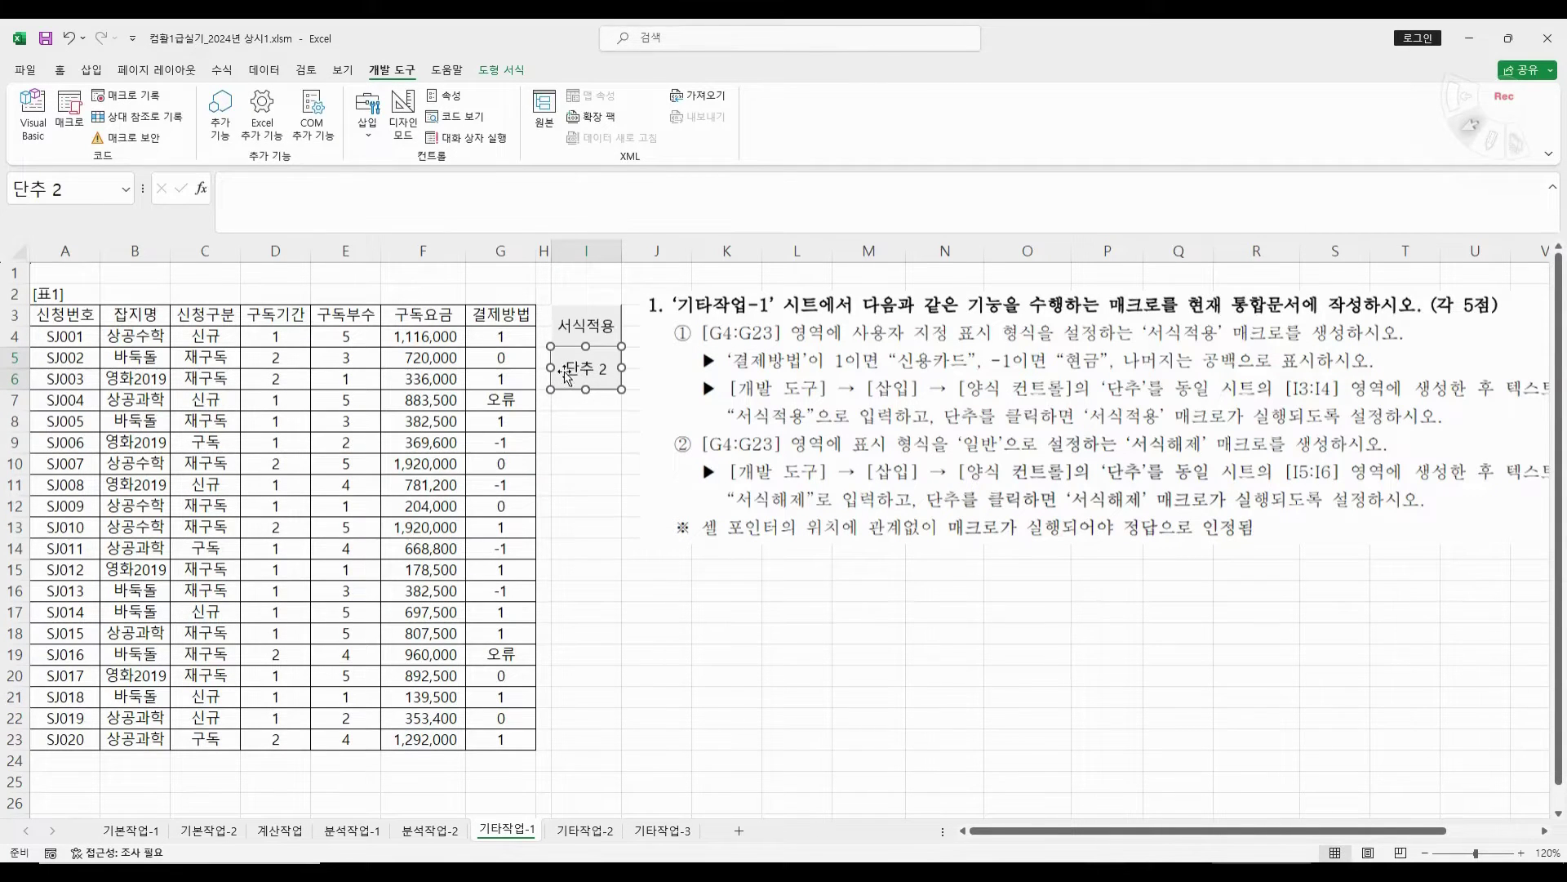
- Replace the second button's caption with 서식해제 and deselect the button
click(565, 369)
key(Delete)
key(Delete)
key(Delete)
key(Delete)
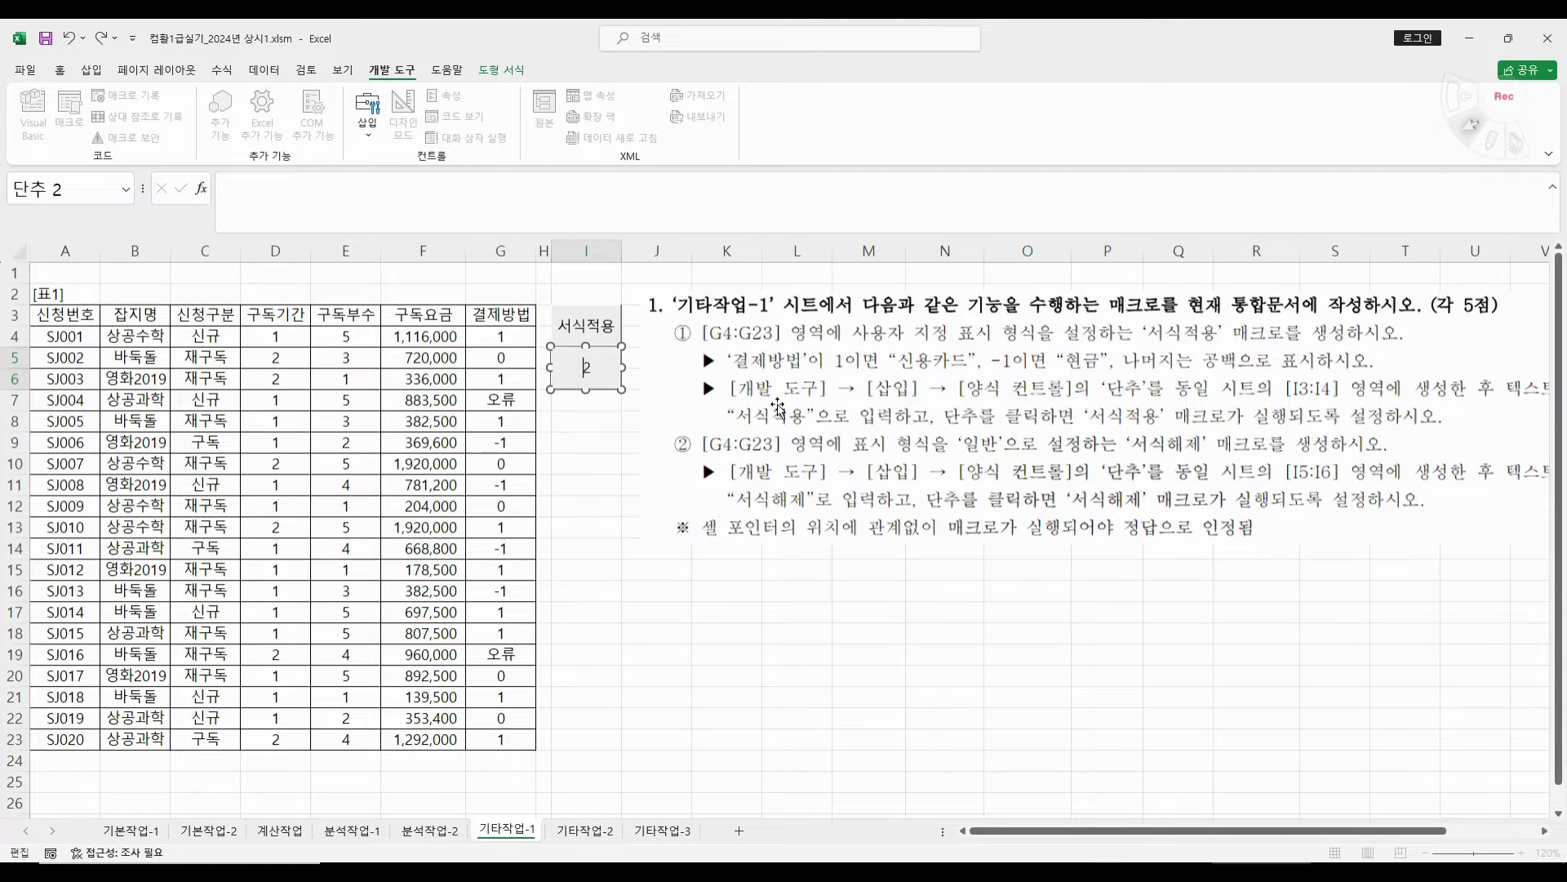
text(ㅅ)
text(식해제)
click(666, 567)
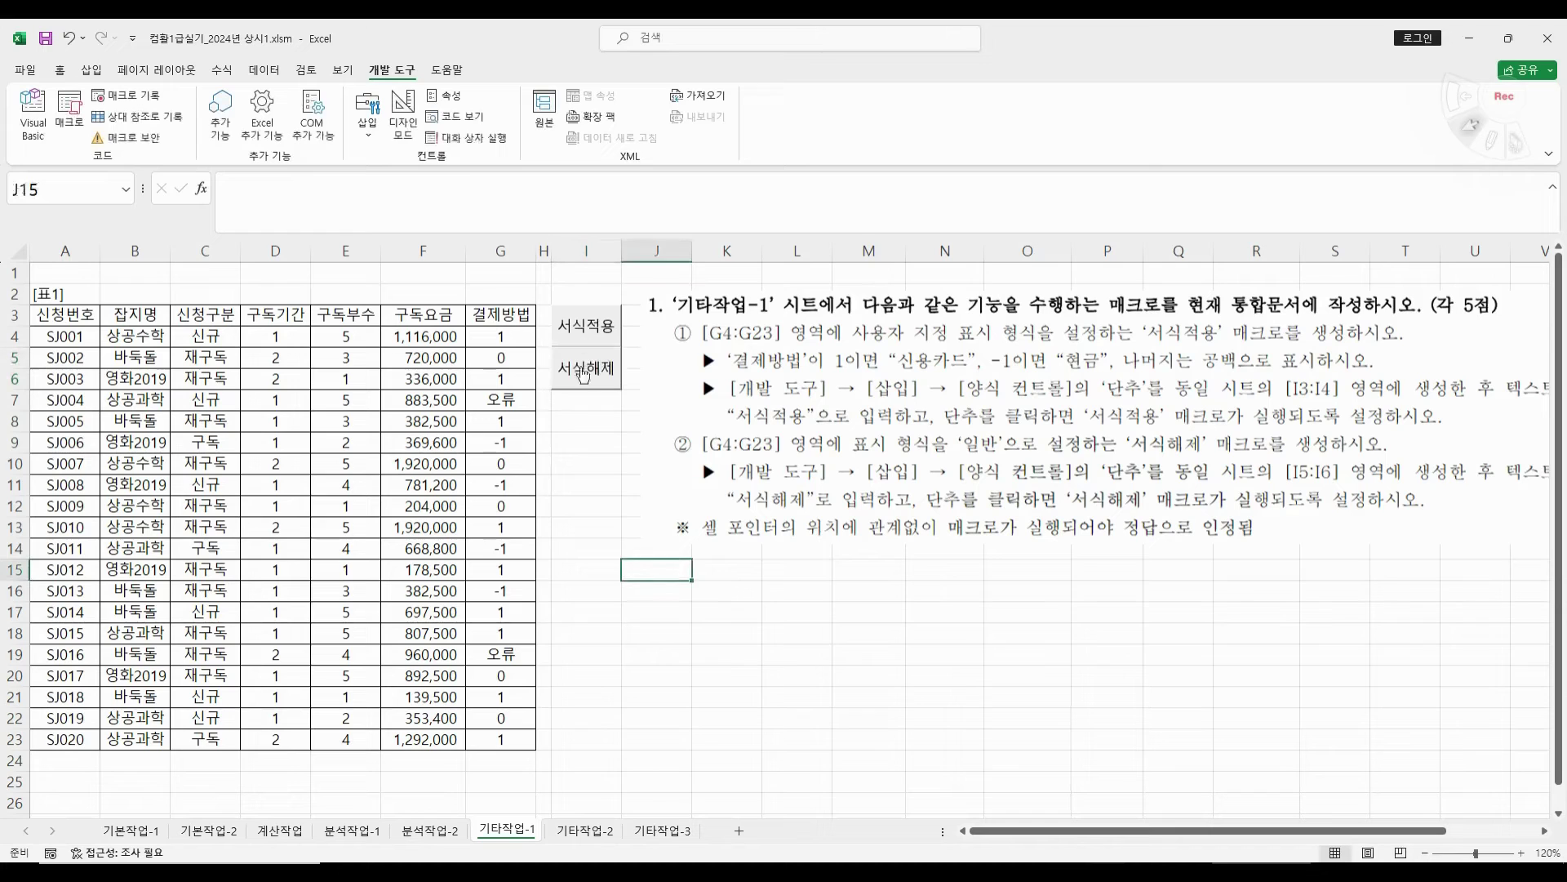
- Test the 서식적용 and 서식해제 buttons alternately, finishing with 서식해제 and an empty cell selected
click(581, 328)
click(591, 384)
click(588, 330)
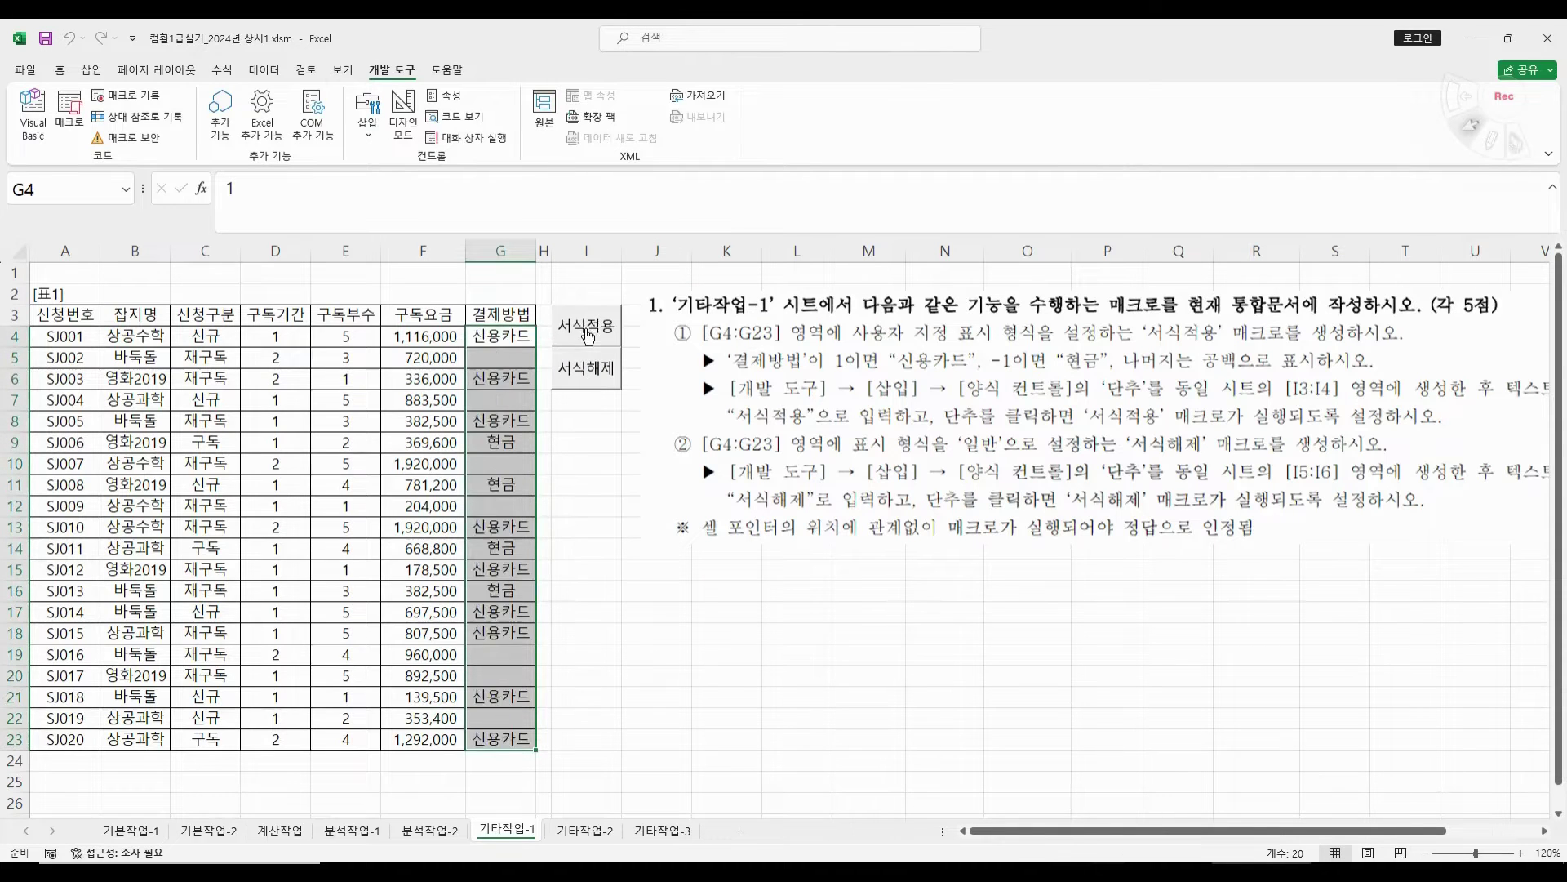
click(591, 374)
click(713, 604)
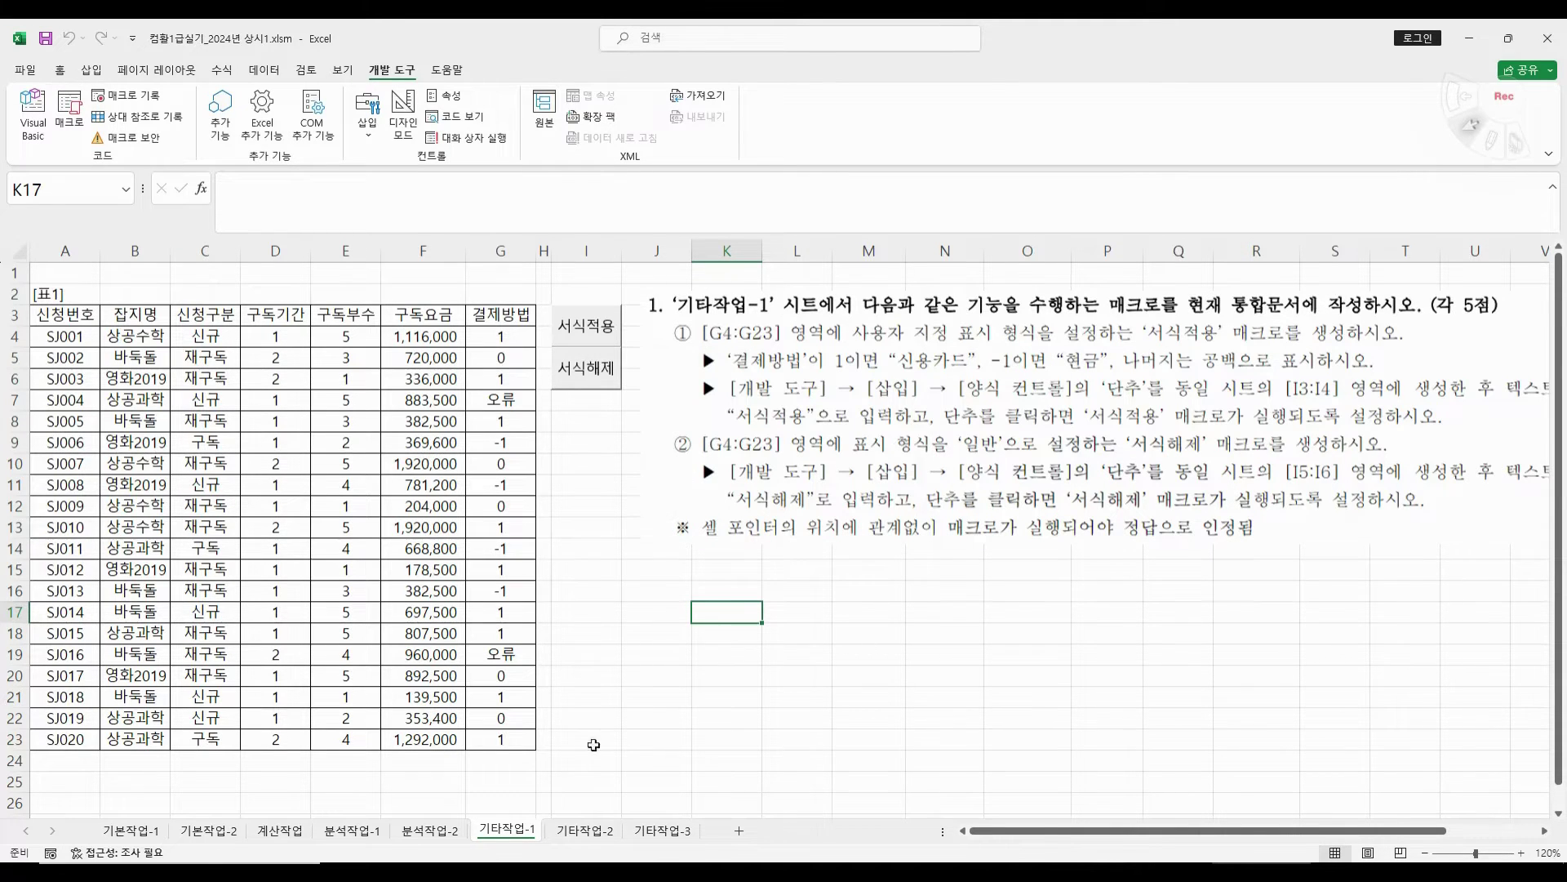
- On the 기타작업-2 sheet, open the chart type choices for the chart's 참가비 series in the combo chart settings
click(602, 829)
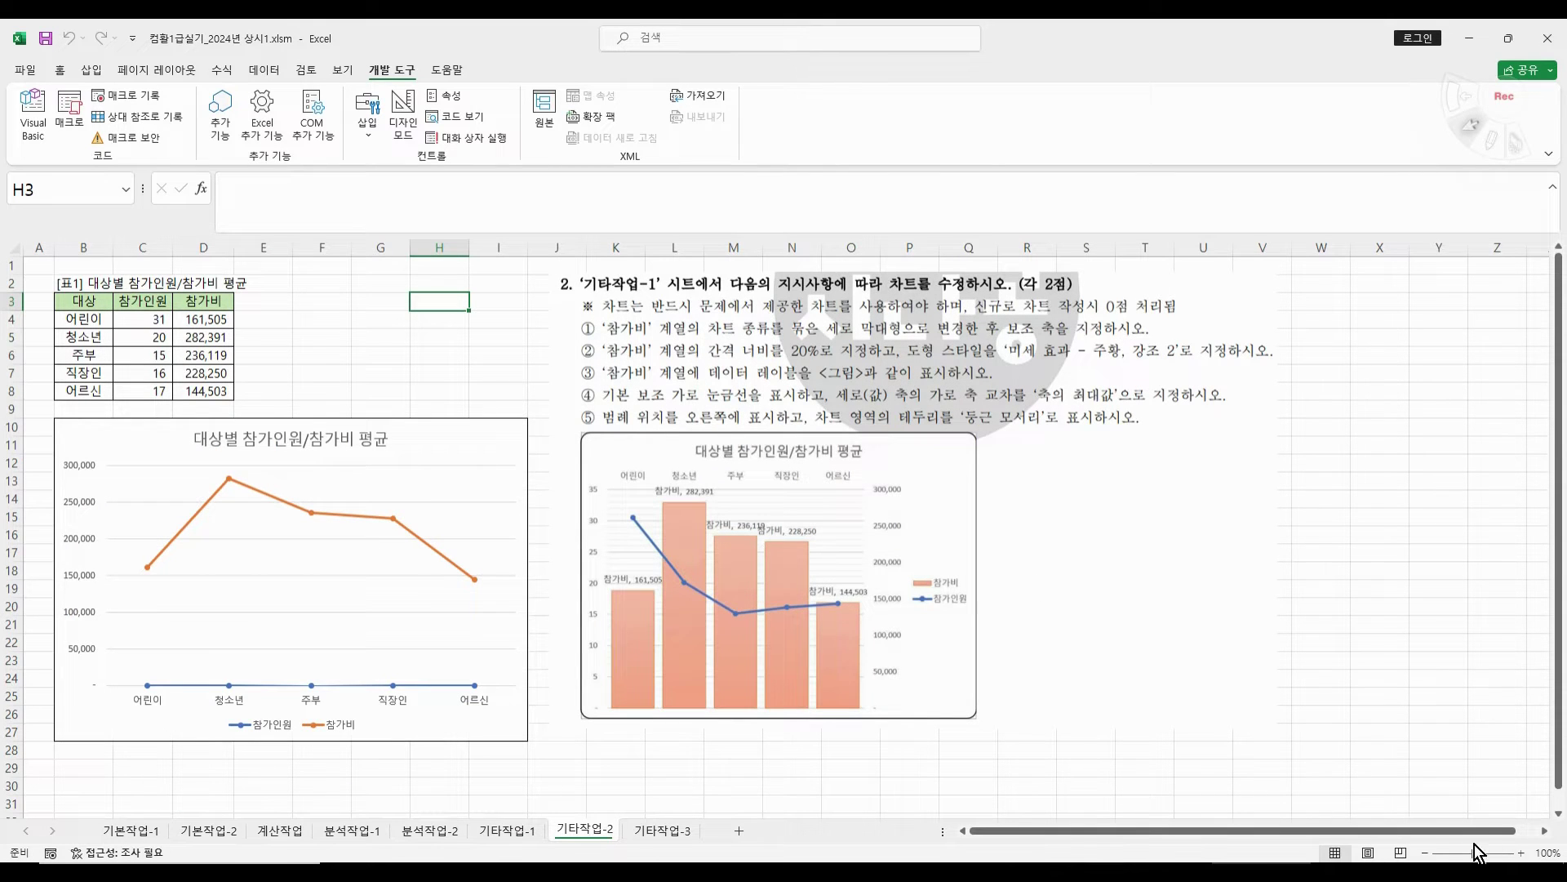
click(1522, 853)
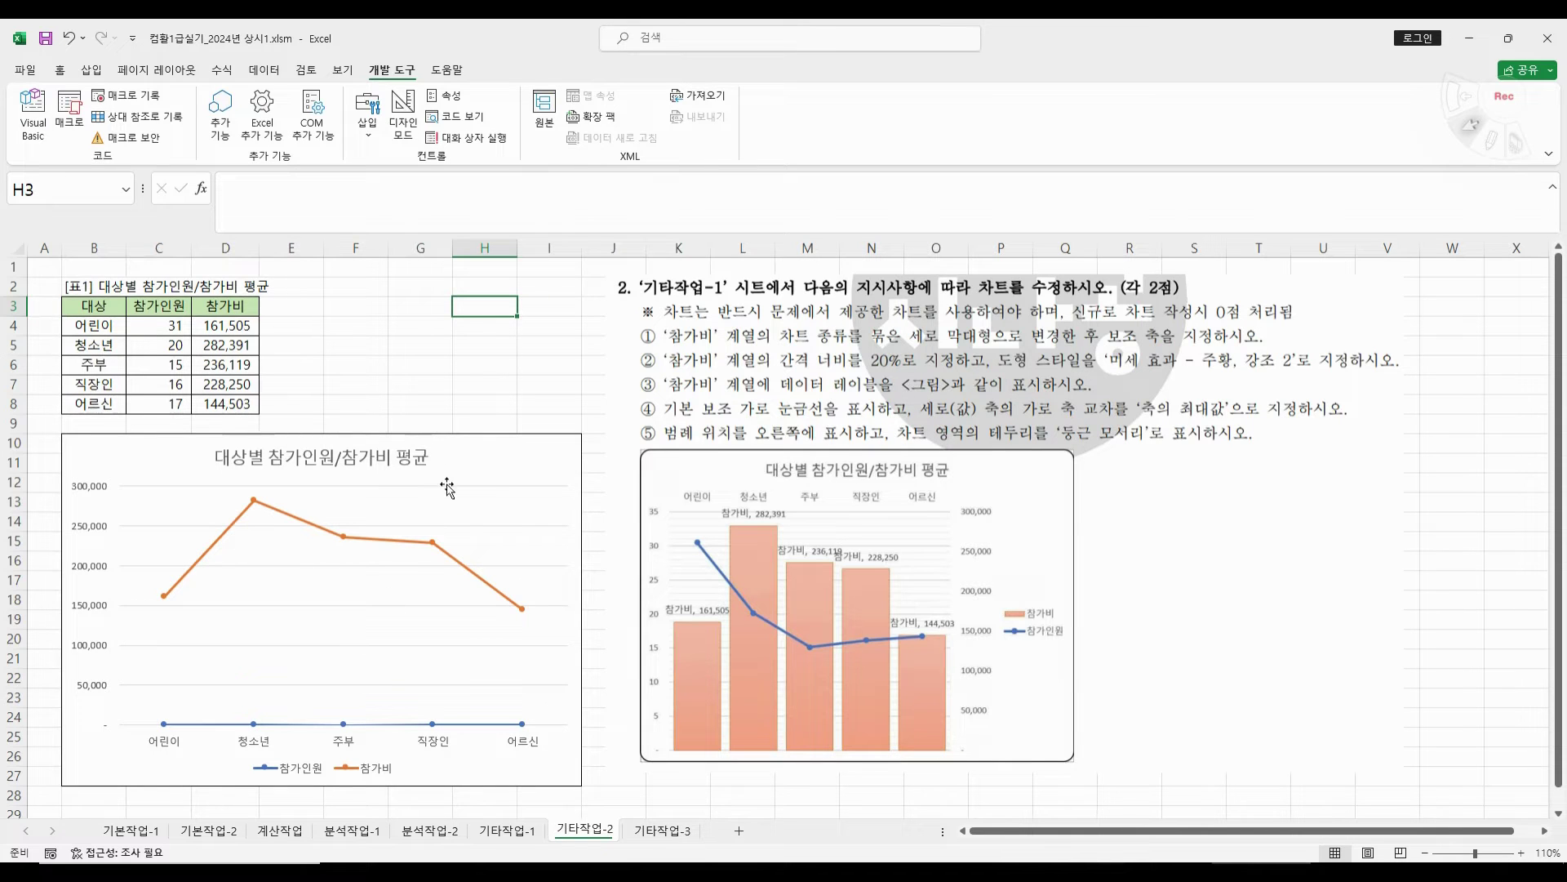
click(565, 452)
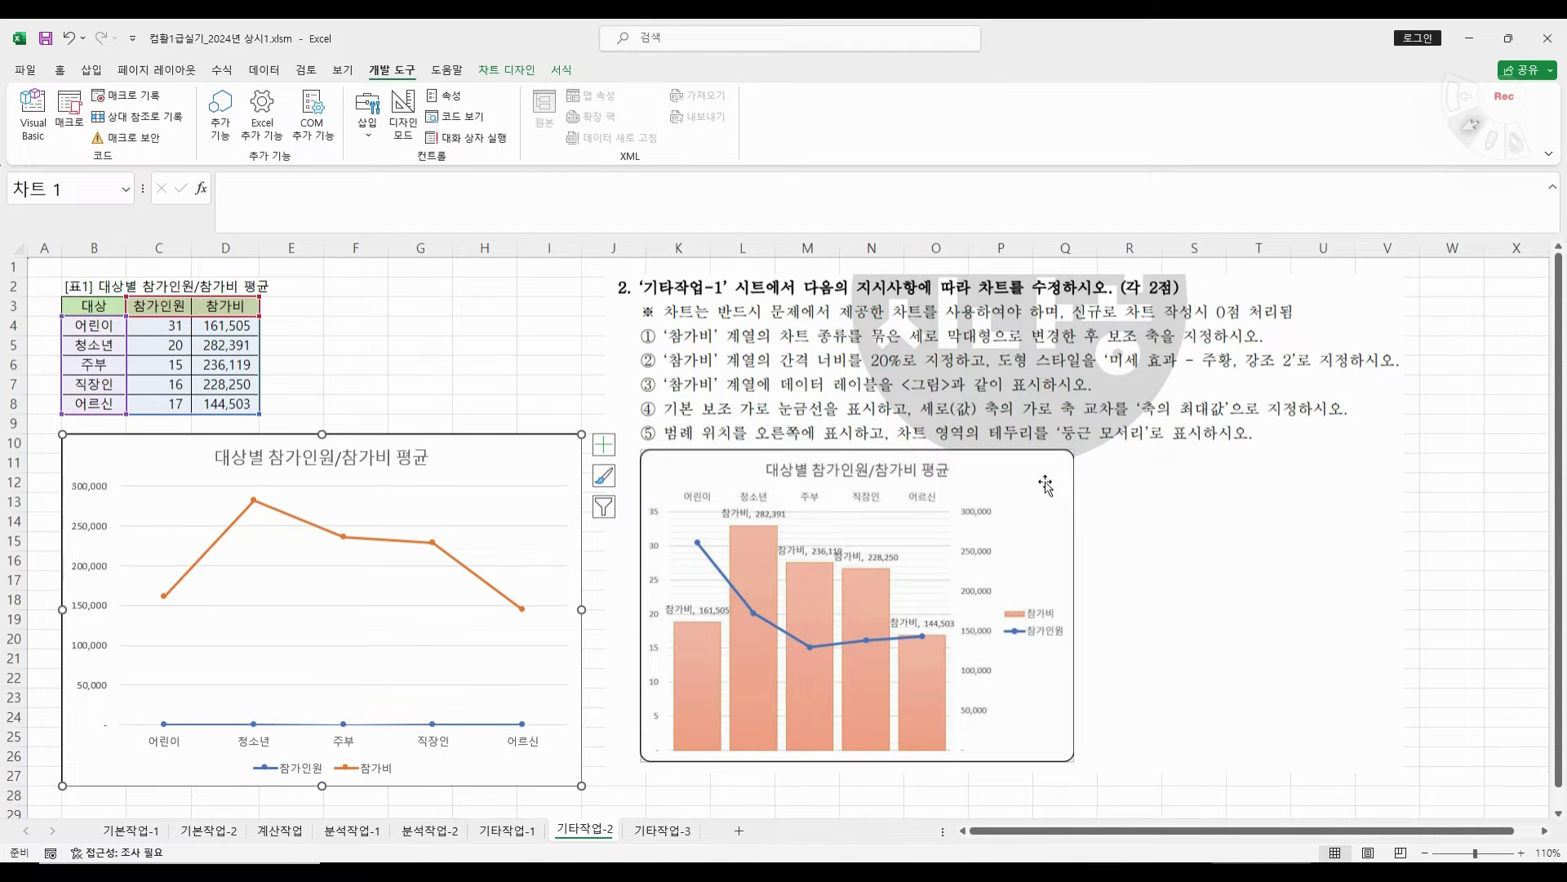
right_click(434, 545)
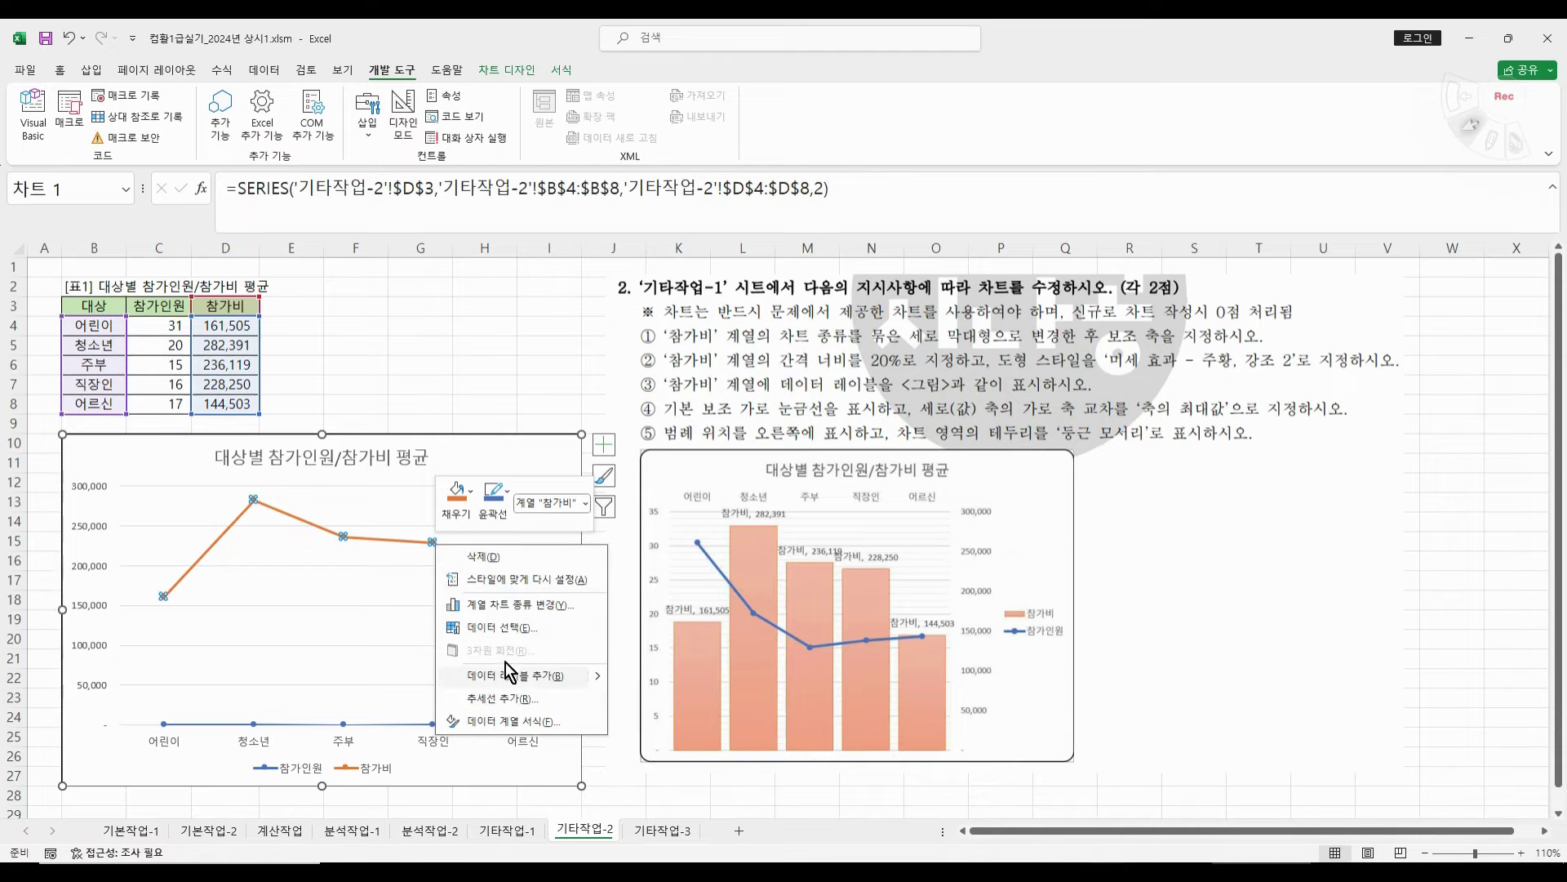
click(524, 605)
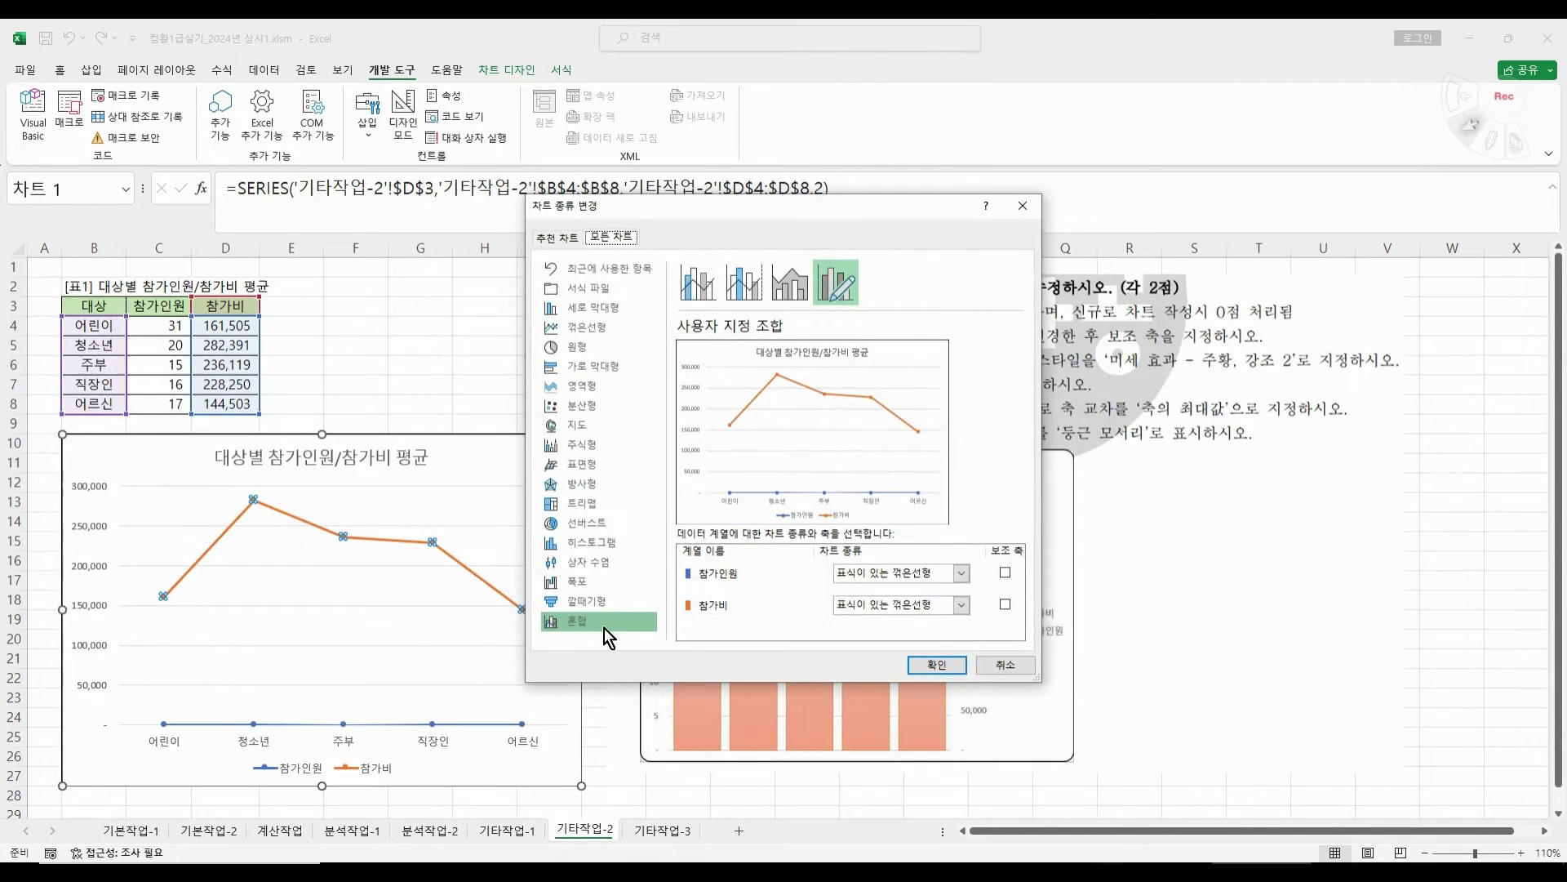
click(961, 605)
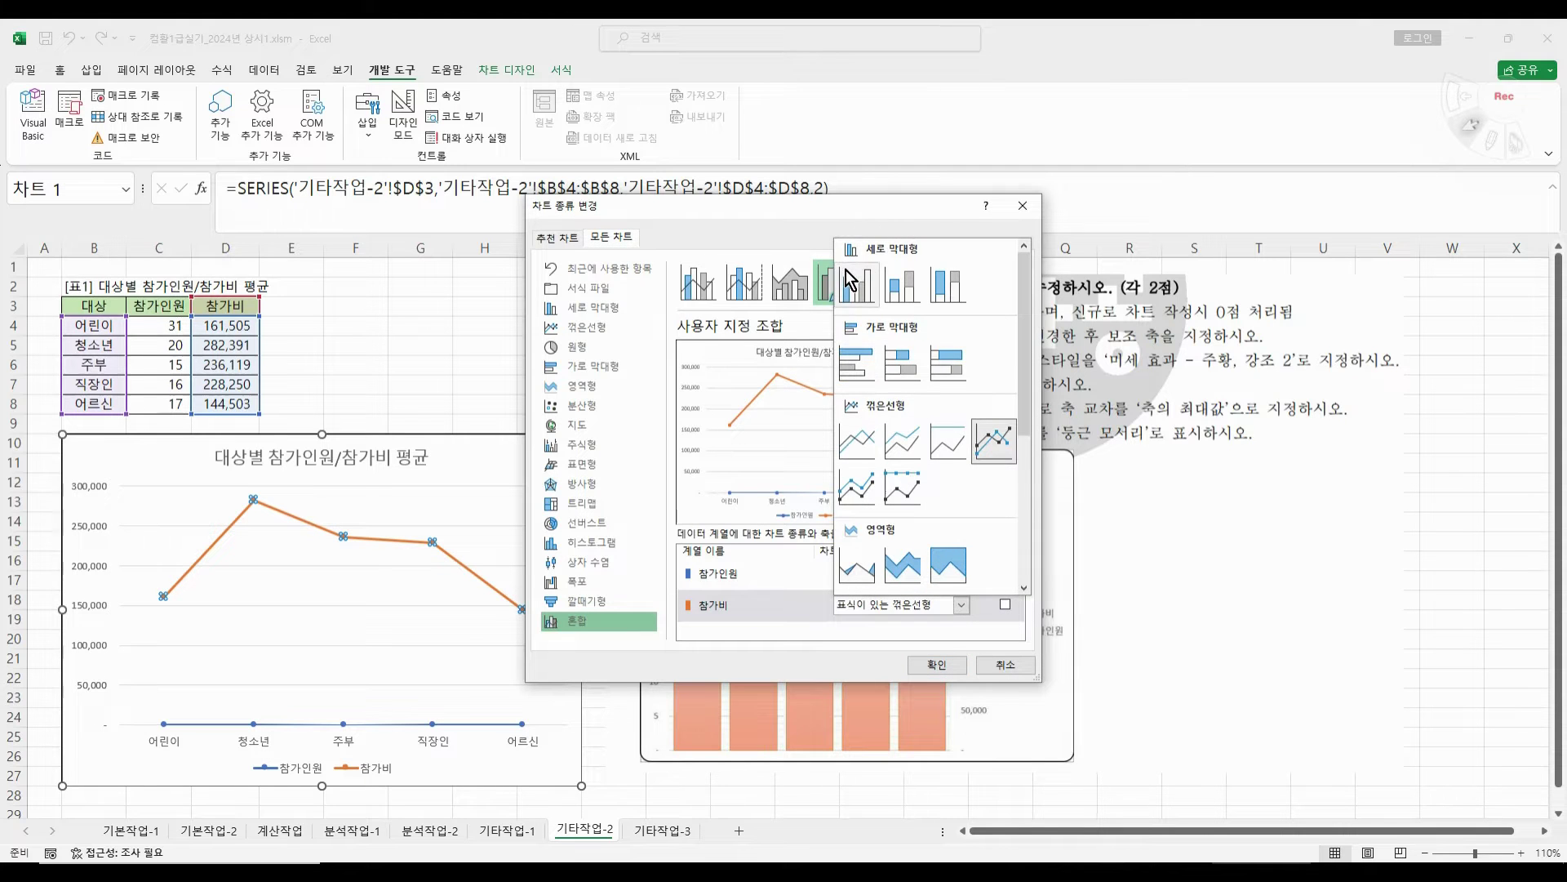